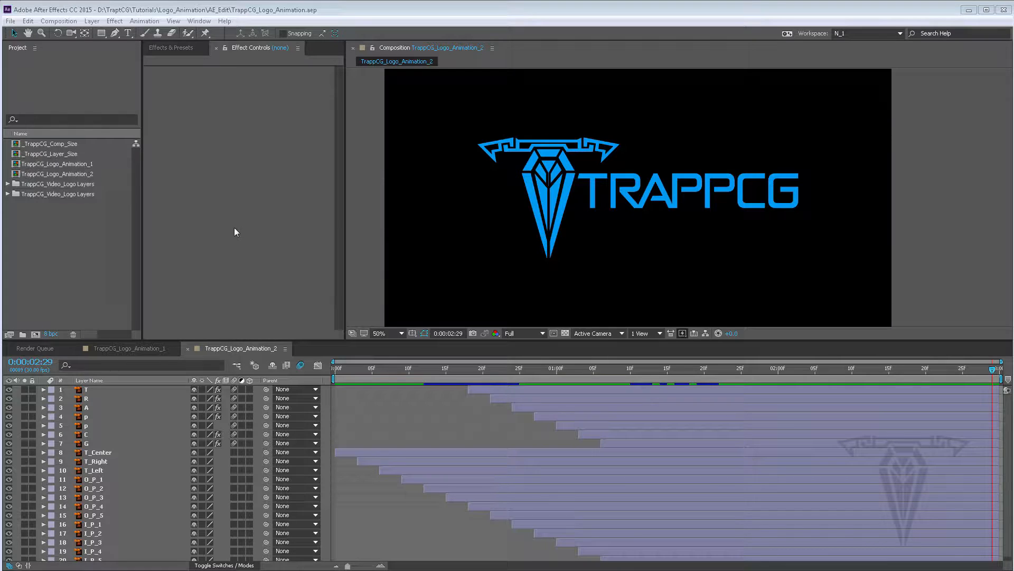
Duplicate the _TrappCG_Comp_Size composition and rename the copy TrappCG_Logo_Animation_3
{"action": "left_click", "coordinate": [48, 145]}
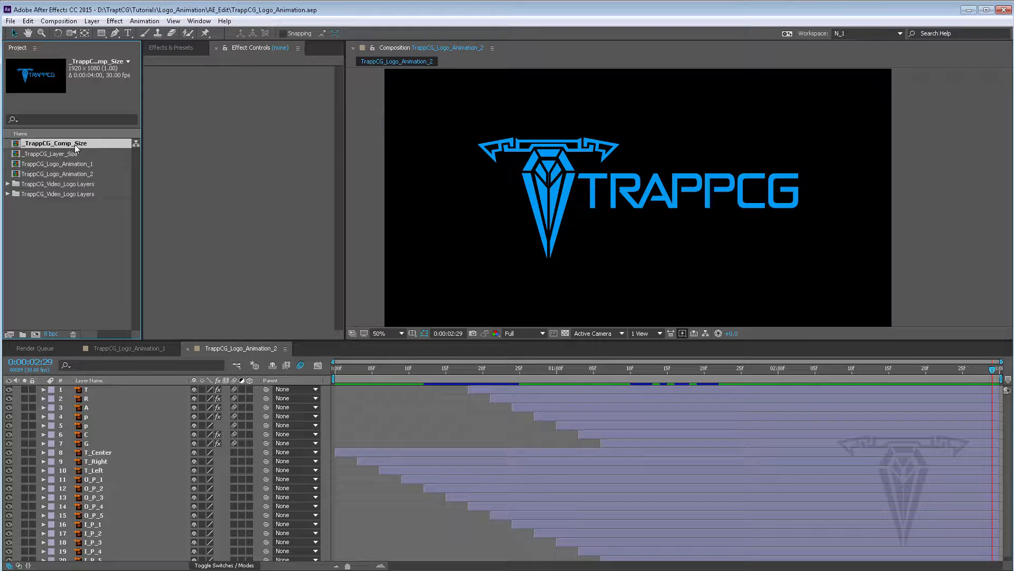
{"action": "key", "text": "ctrl+d"}
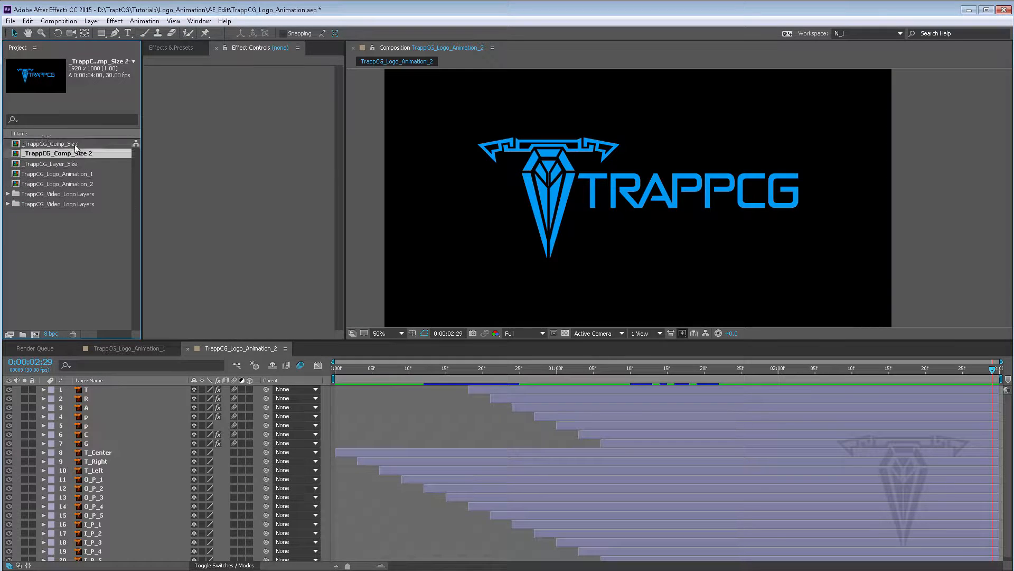
{"action": "right_click", "coordinate": [41, 155]}
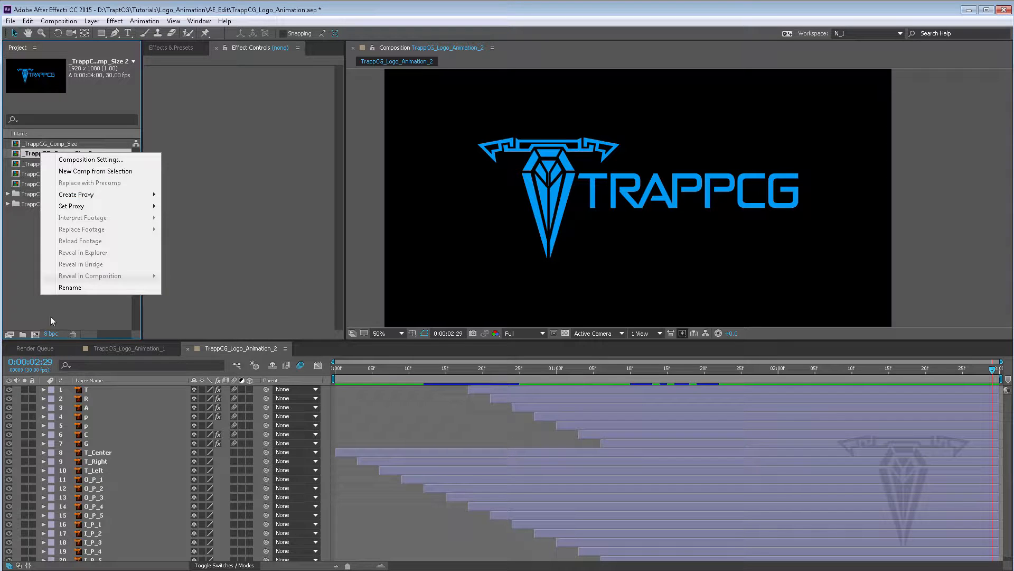
{"action": "left_click", "coordinate": [71, 292]}
{"action": "left_click", "coordinate": [28, 154]}
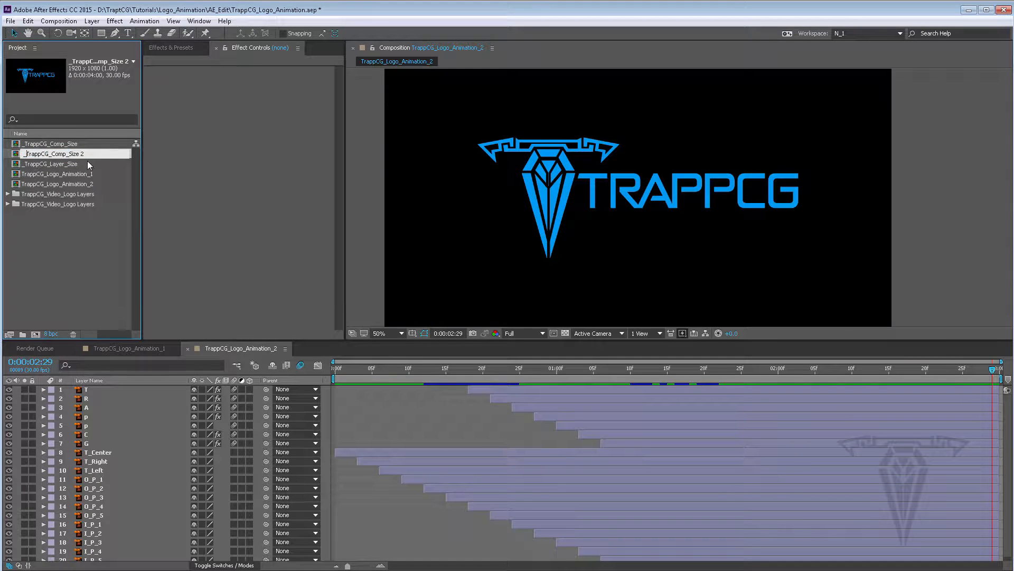
{"action": "key", "text": "BackSpace"}
{"action": "left_click_drag", "start_coordinate": [83, 154], "coordinate": [53, 154]}
{"action": "key", "text": "BackSpace"}
{"action": "key", "text": "Return"}
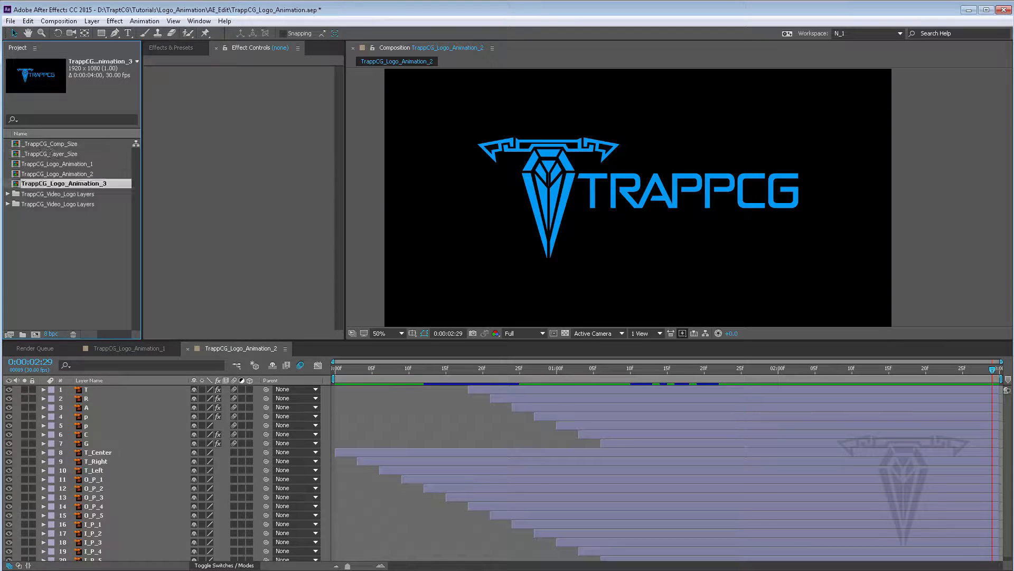
Open TrappCG_Logo_Animation_3 and delete its letter layers T through G
{"action": "double_click", "coordinate": [16, 185]}
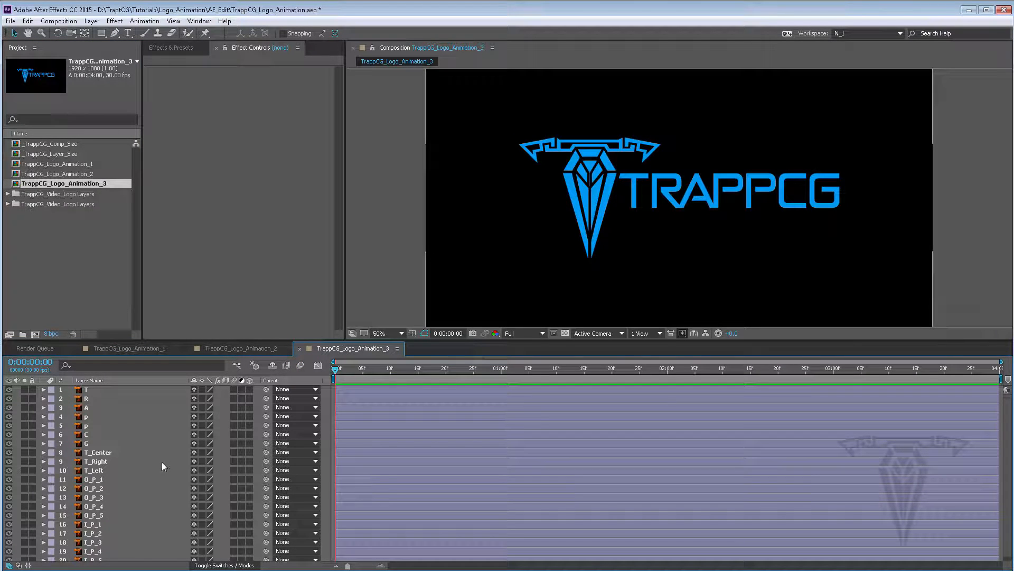
{"action": "left_click", "coordinate": [100, 452]}
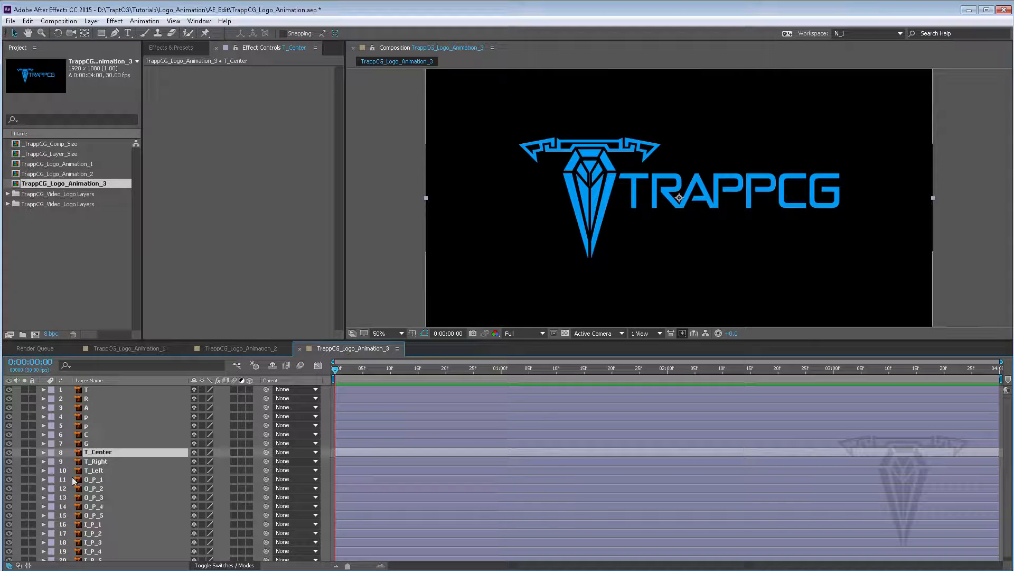
{"action": "left_click", "coordinate": [91, 442]}
{"action": "left_click", "coordinate": [92, 388]}
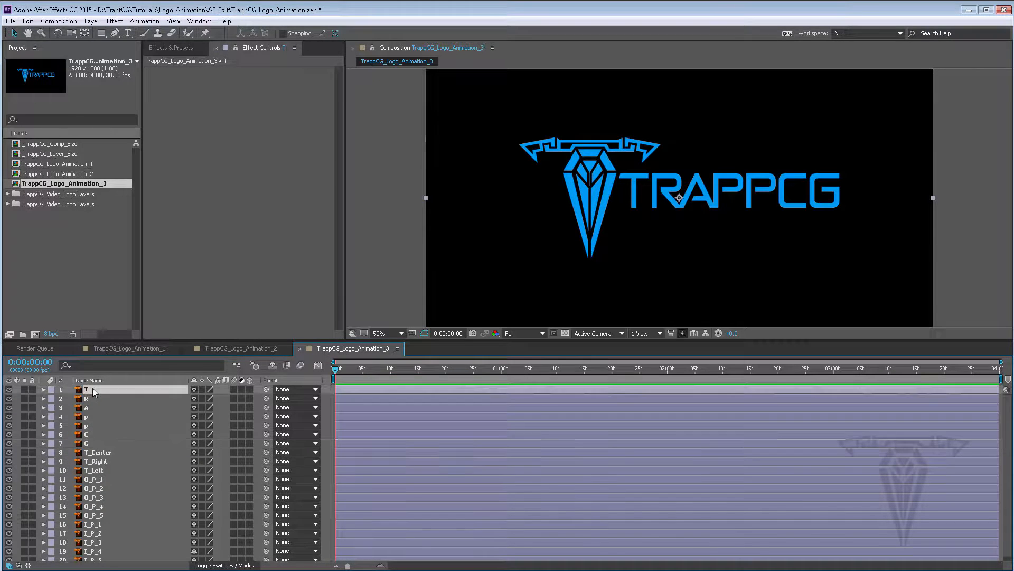
{"action": "left_click", "coordinate": [90, 442], "text": "shift"}
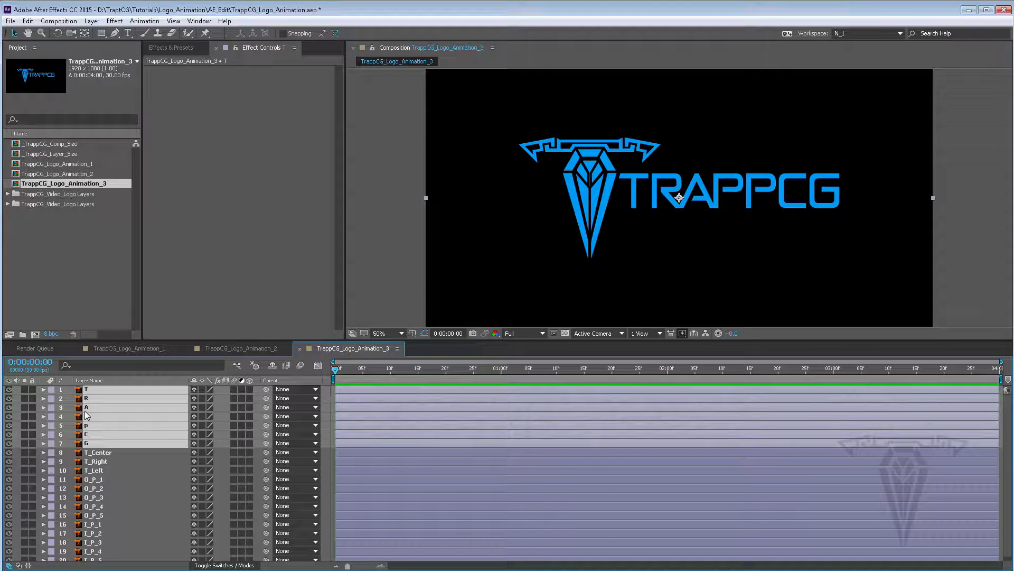
{"action": "key", "text": "Delete"}
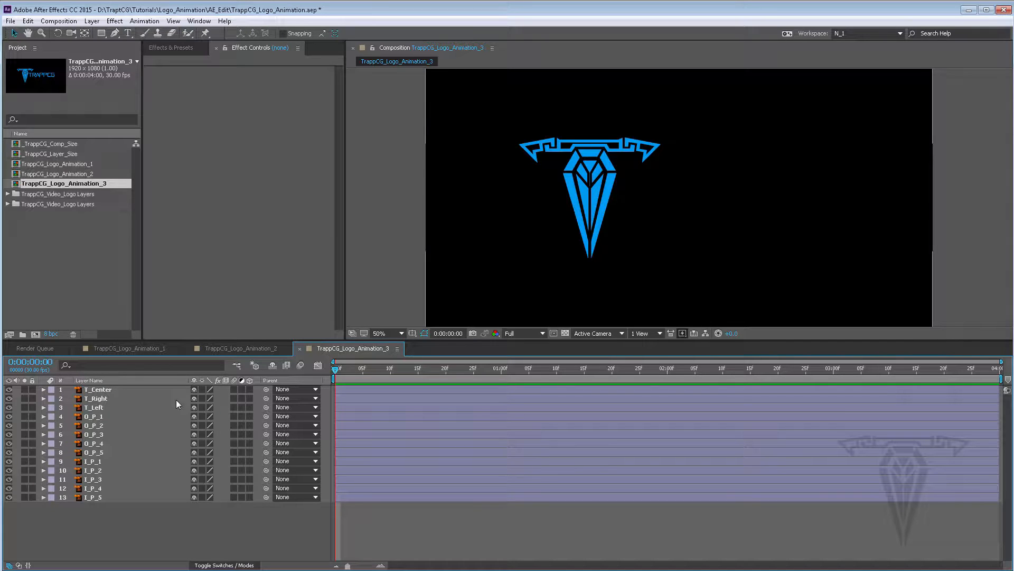
Open the _TrappCG_Layer_Size composition and move the O_P_2 layer above O_P_1
{"action": "left_click", "coordinate": [52, 153]}
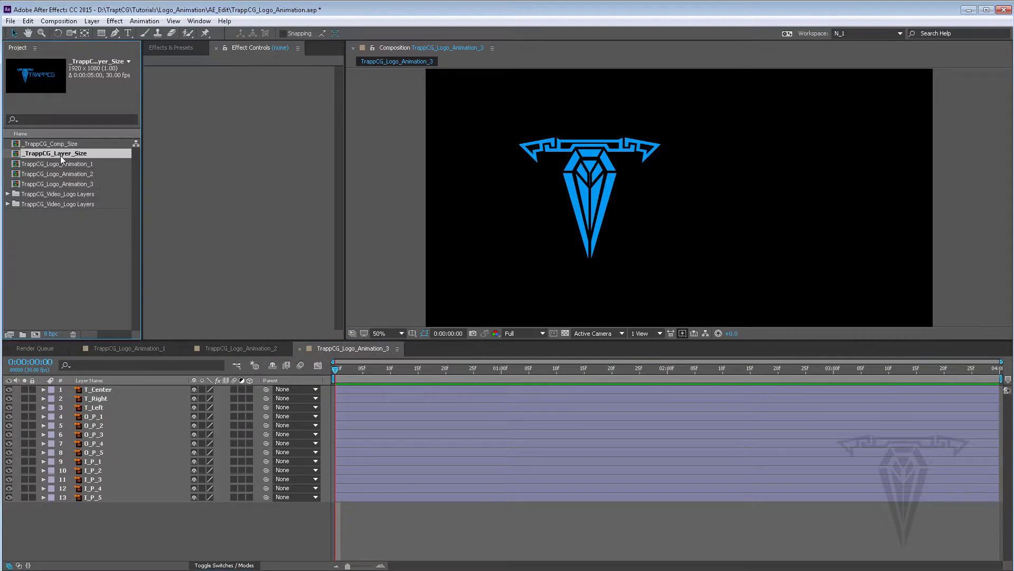
{"action": "double_click", "coordinate": [20, 155]}
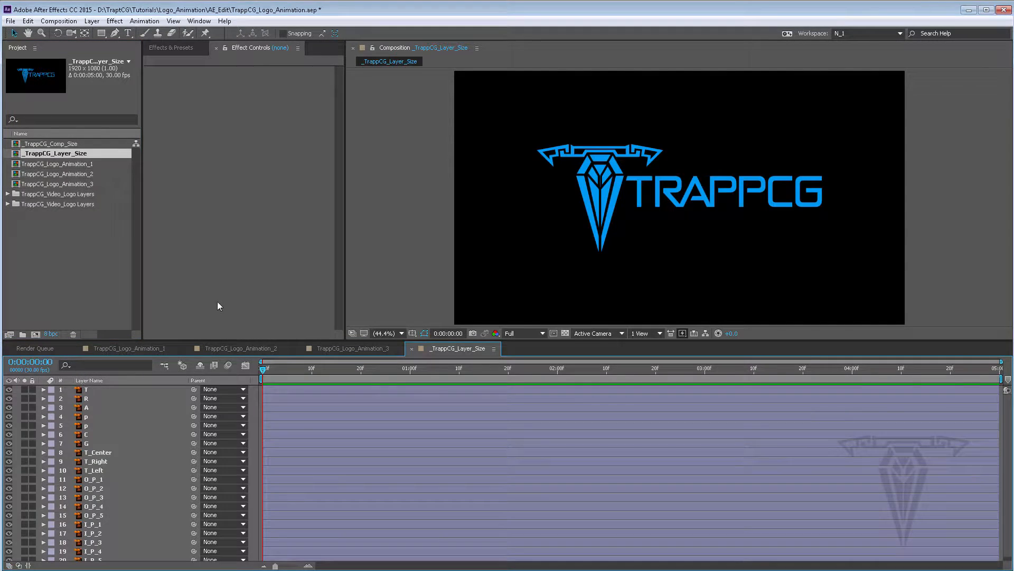
{"action": "left_click", "coordinate": [94, 391]}
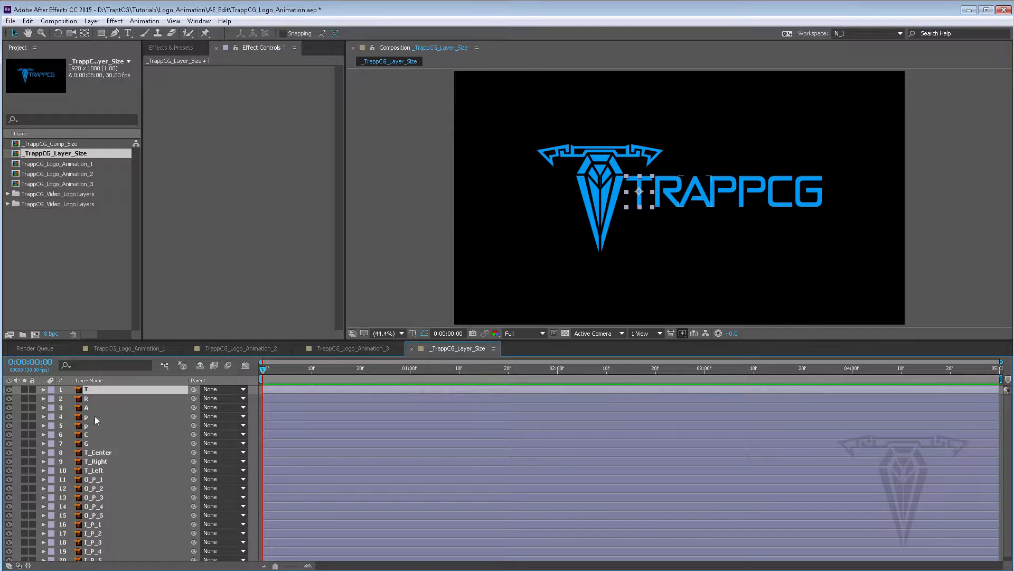
{"action": "left_click", "coordinate": [90, 443], "text": "shift"}
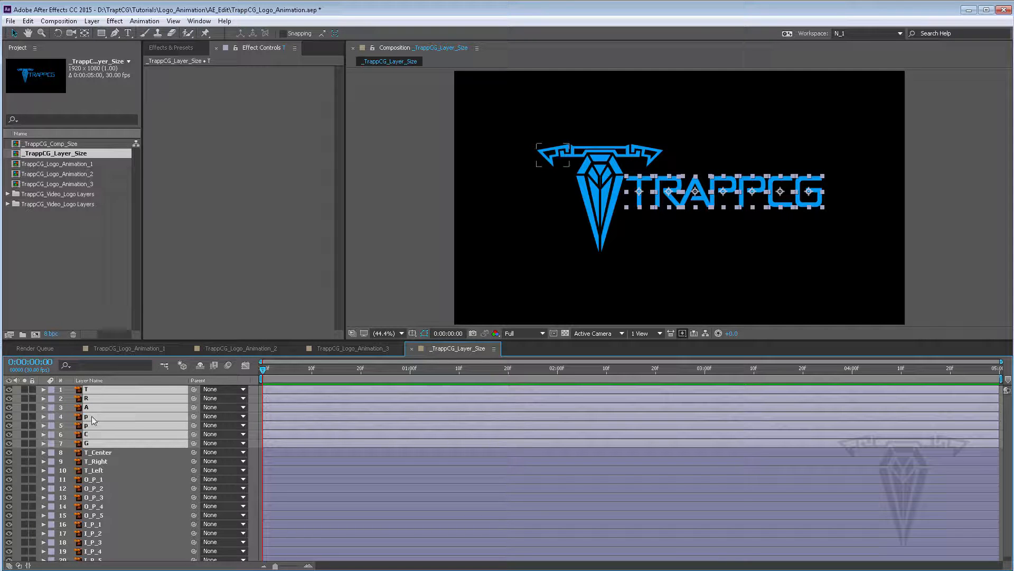
{"action": "left_click", "coordinate": [370, 347]}
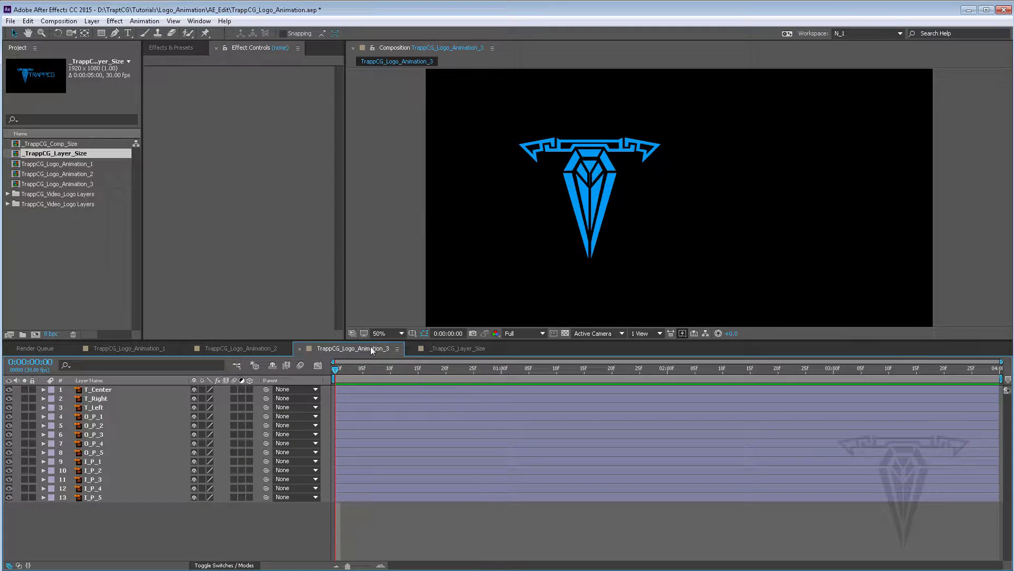
{"action": "left_click", "coordinate": [463, 350]}
{"action": "left_click_drag", "start_coordinate": [109, 489], "coordinate": [104, 476]}
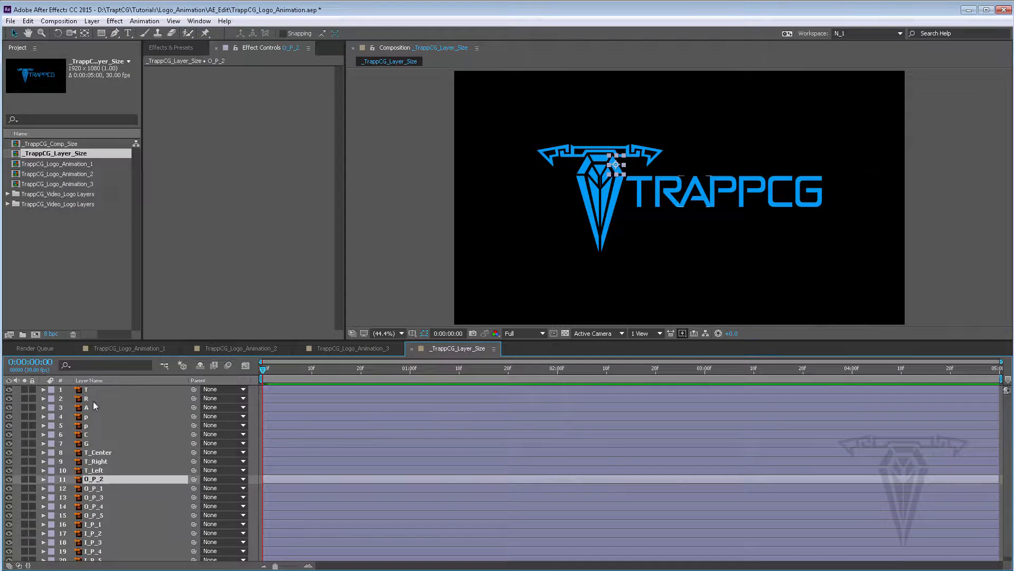
{"action": "left_click", "coordinate": [90, 389]}
{"action": "left_click", "coordinate": [97, 443], "text": "shift"}
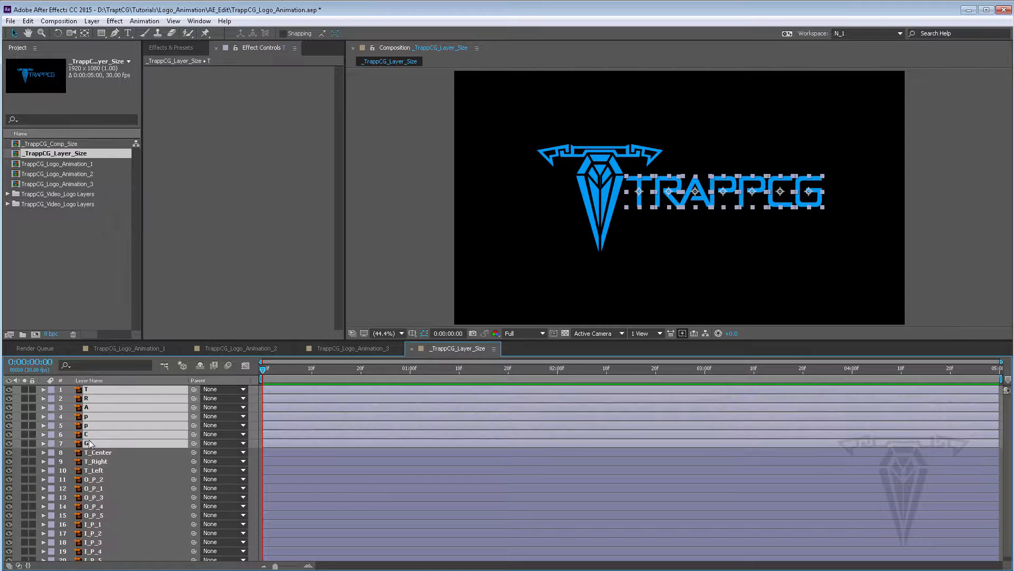
{"action": "left_click", "coordinate": [347, 349]}
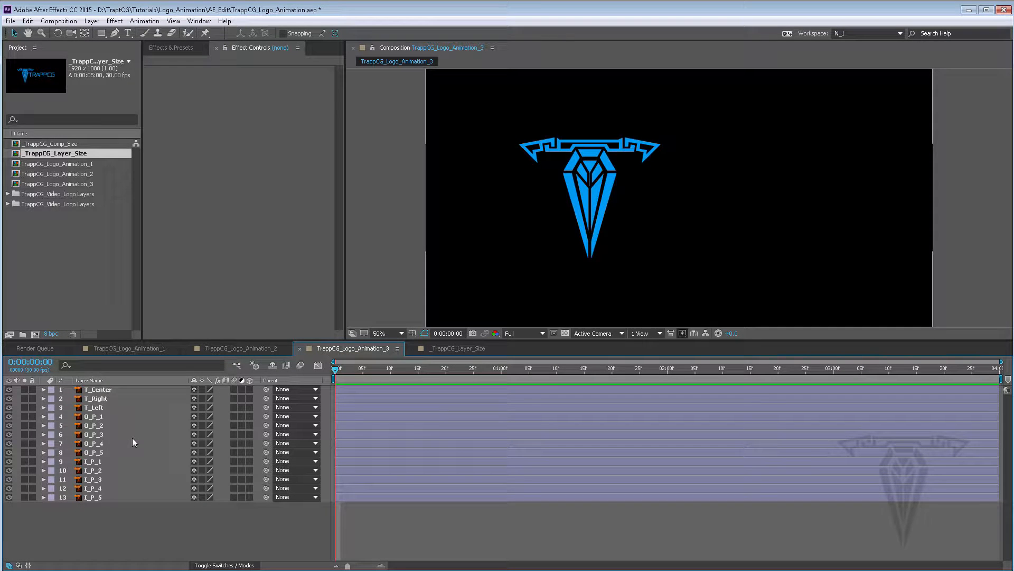
{"action": "key", "text": "ctrl+v"}
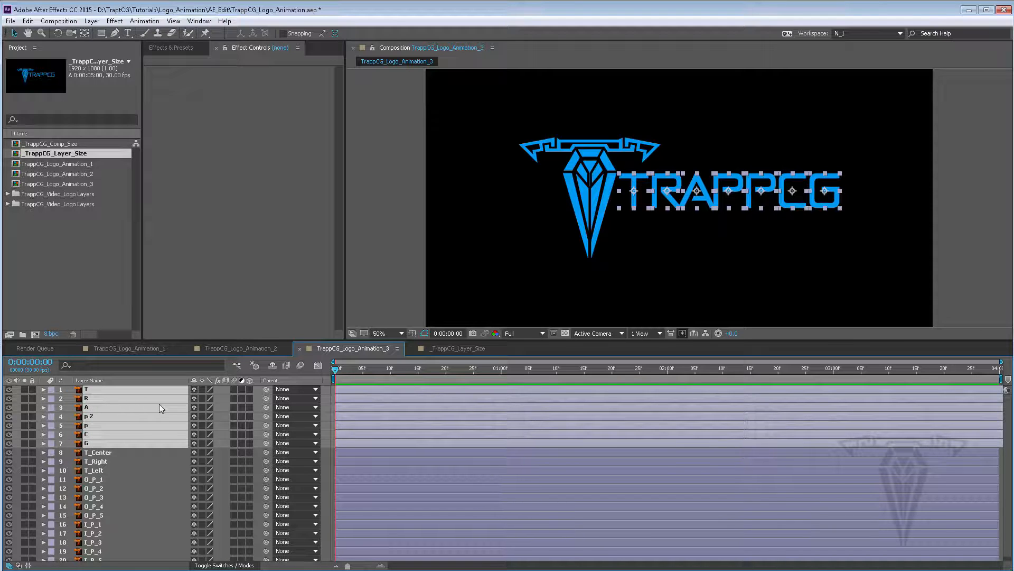
{"action": "key", "text": "Delete"}
{"action": "left_click", "coordinate": [455, 347]}
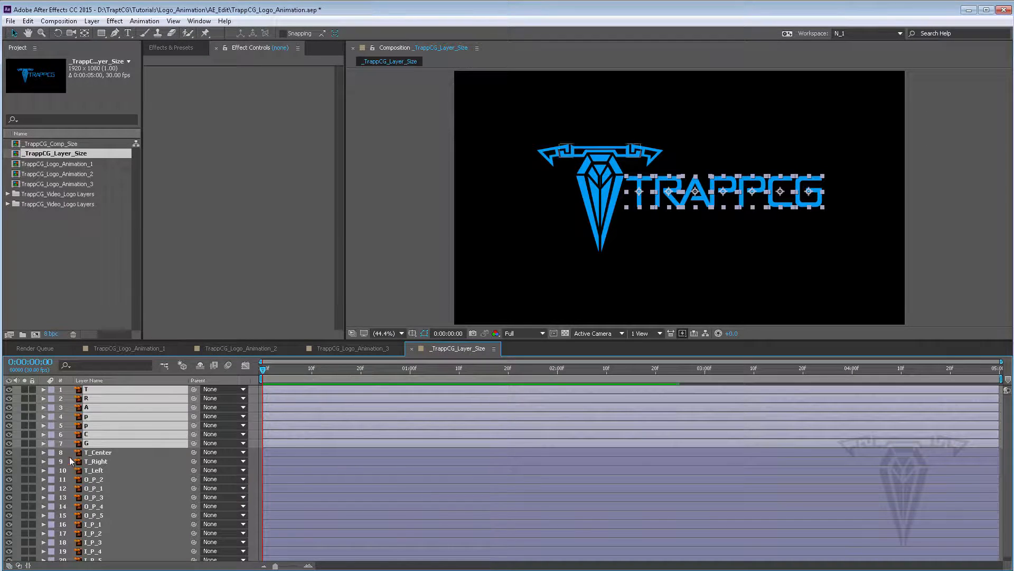
{"action": "left_click", "coordinate": [100, 441]}
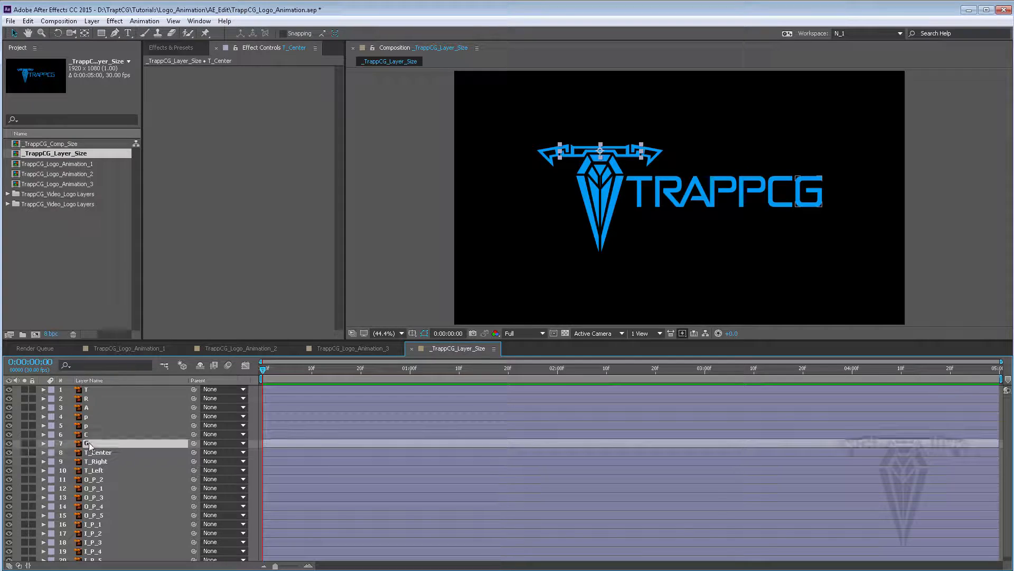
{"action": "left_click", "coordinate": [102, 390], "text": "shift"}
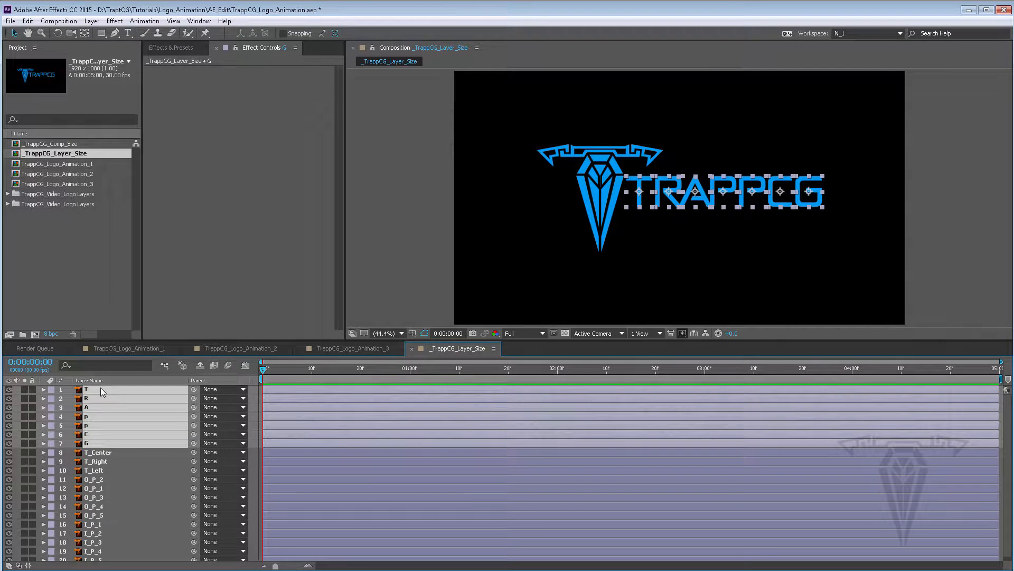
{"action": "left_click", "coordinate": [335, 347]}
{"action": "key", "text": "ctrl+v"}
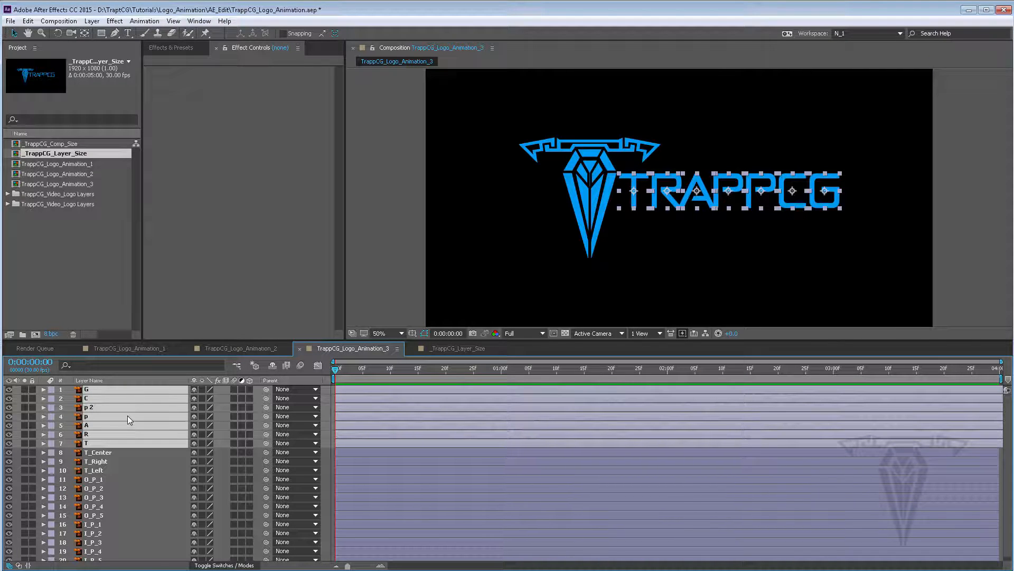
{"action": "key", "text": "ctrl+z"}
Copy the letter layers T through G from _TrappCG_Layer_Size into TrappCG_Logo_Animation_3, then close _TrappCG_Layer_Size
{"action": "left_click", "coordinate": [425, 348]}
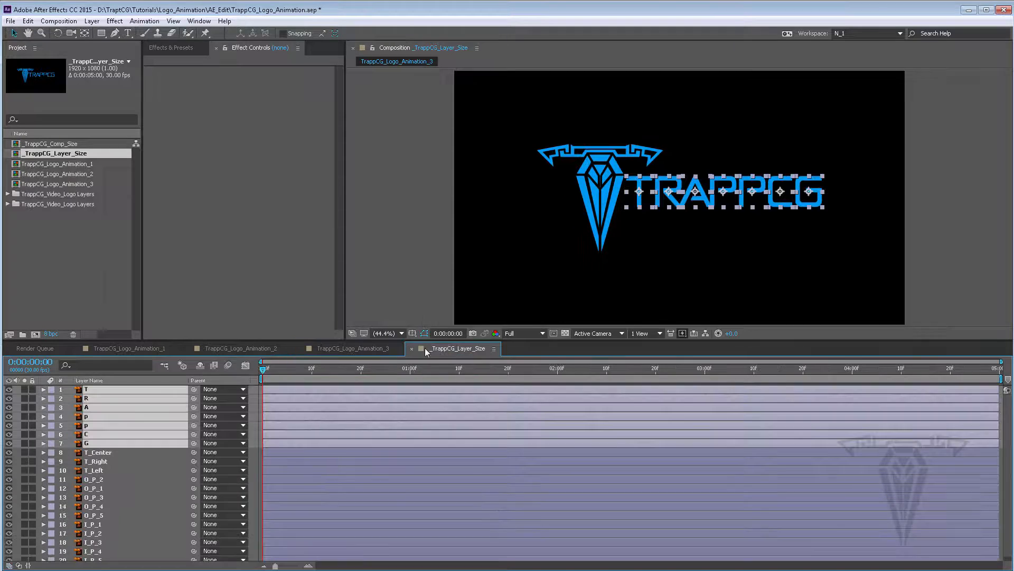
{"action": "left_click", "coordinate": [120, 459]}
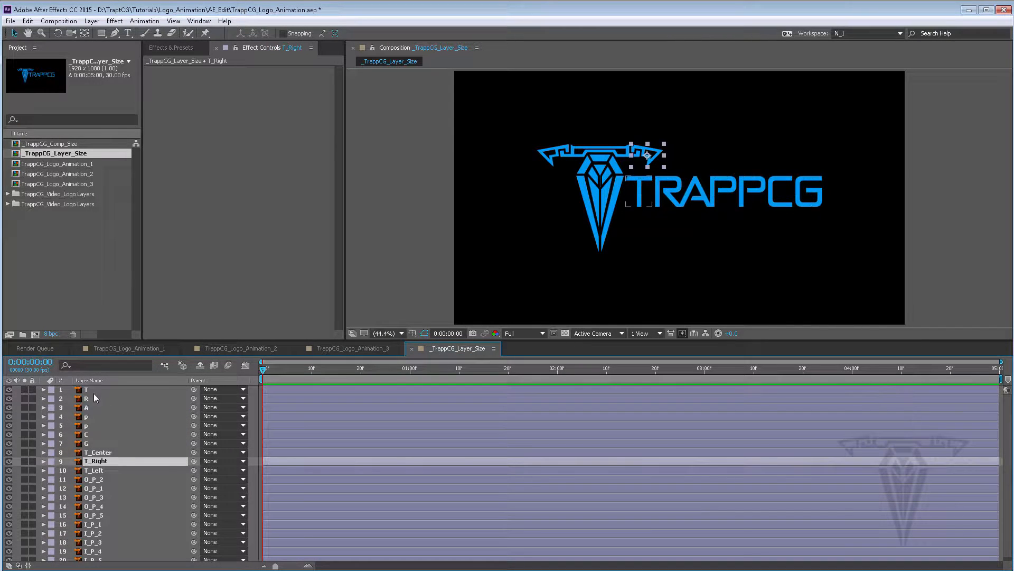
{"action": "left_click", "coordinate": [97, 392]}
{"action": "left_click", "coordinate": [88, 444], "text": "shift"}
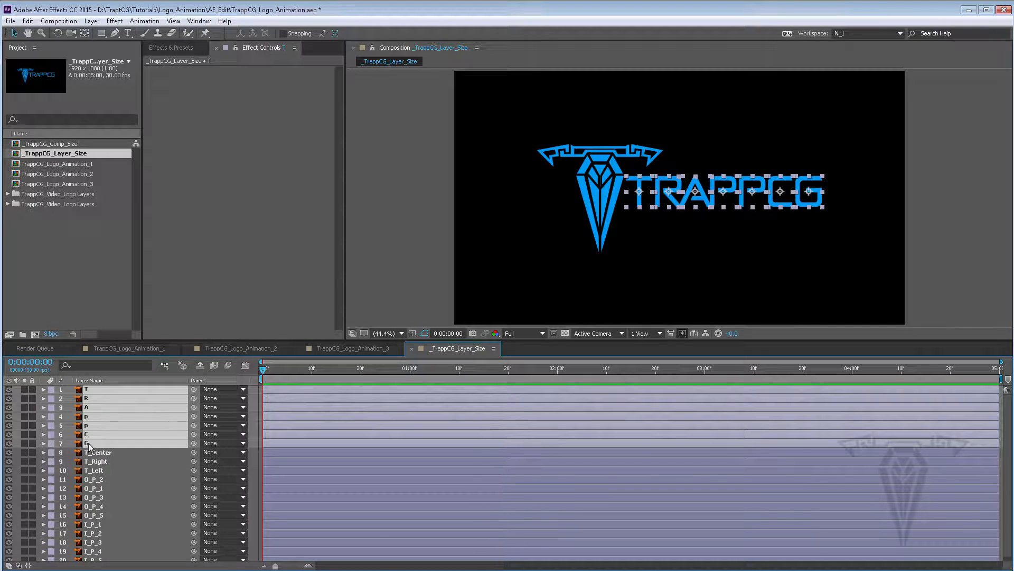
{"action": "left_click", "coordinate": [337, 347]}
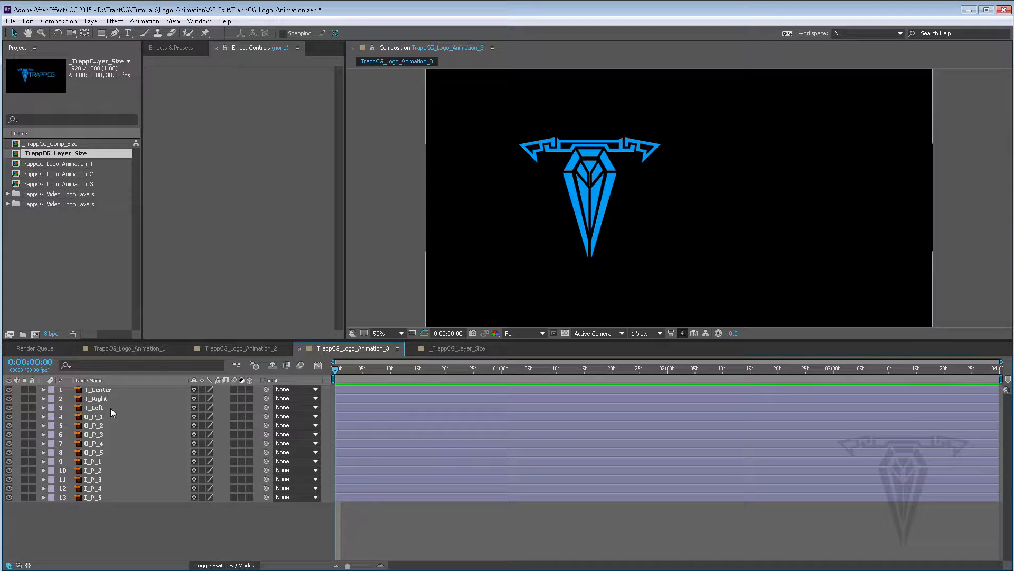
{"action": "key", "text": "ctrl+v"}
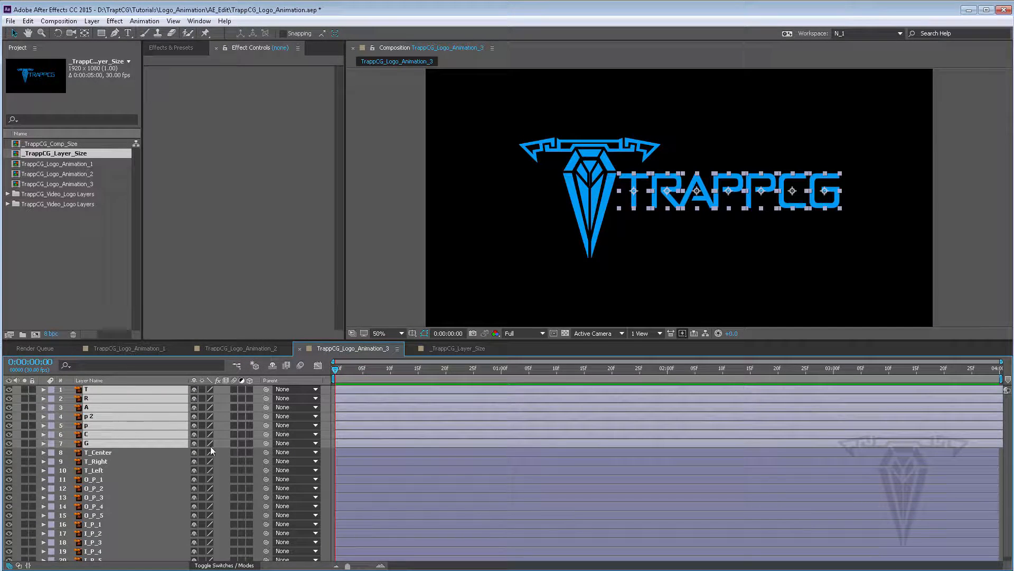
{"action": "left_click", "coordinate": [467, 349]}
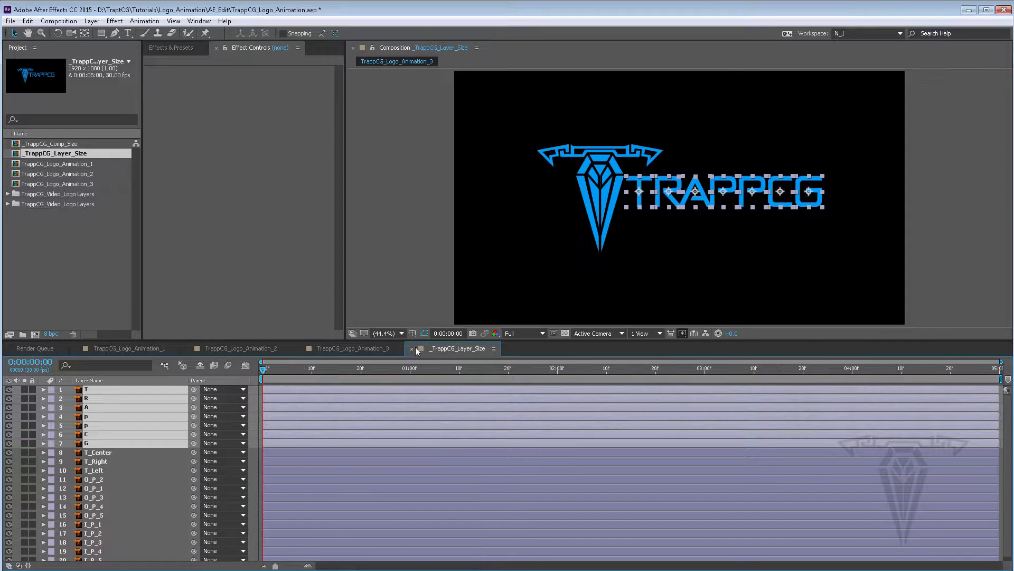
{"action": "left_click", "coordinate": [412, 349]}
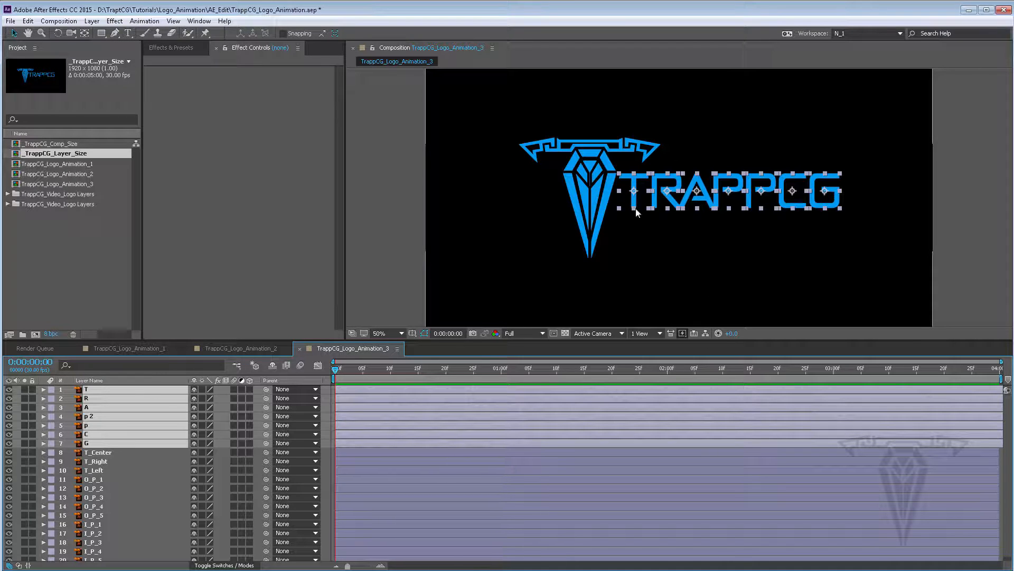
Select layers T_Center through I_P_5 in TrappCG_Logo_Animation_3 and reveal their Anchor Point properties
{"action": "left_click", "coordinate": [369, 451]}
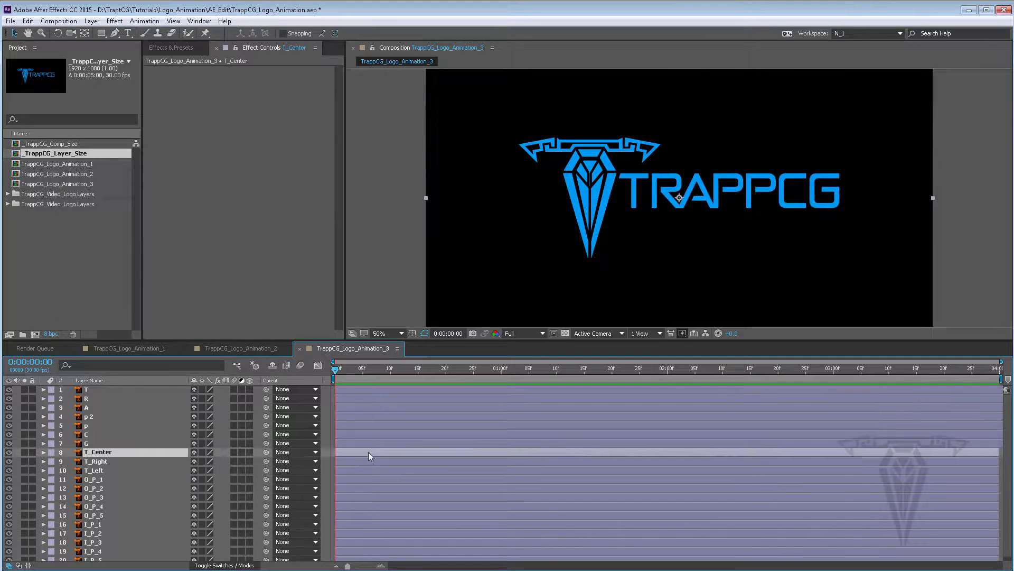
{"action": "left_click", "coordinate": [369, 461]}
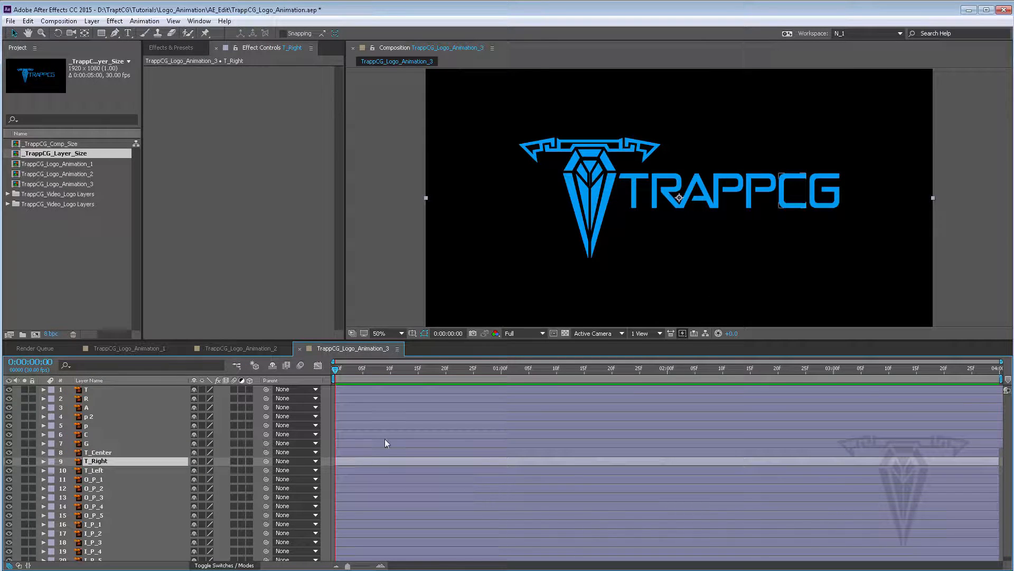
{"action": "left_click", "coordinate": [345, 452]}
{"action": "scroll", "coordinate": [344, 515], "scroll_direction": "down", "scroll_amount": 1}
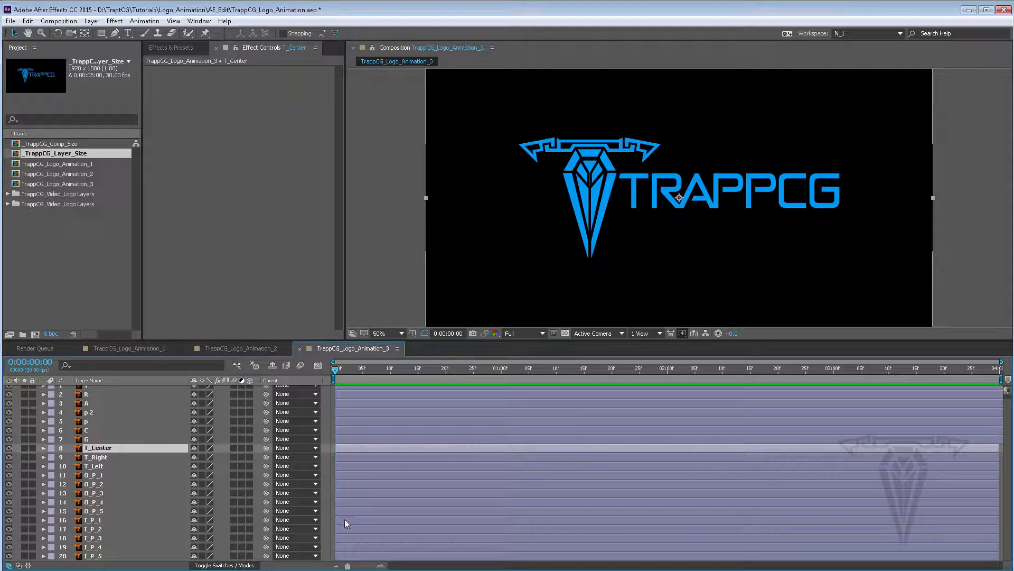
{"action": "left_click", "coordinate": [346, 555], "text": "shift"}
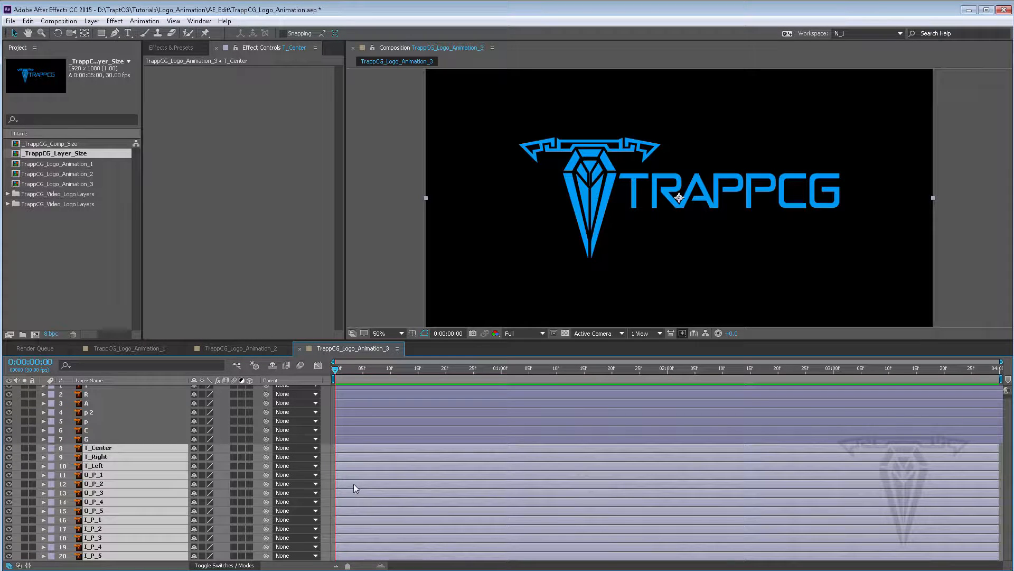
{"action": "key", "text": "a"}
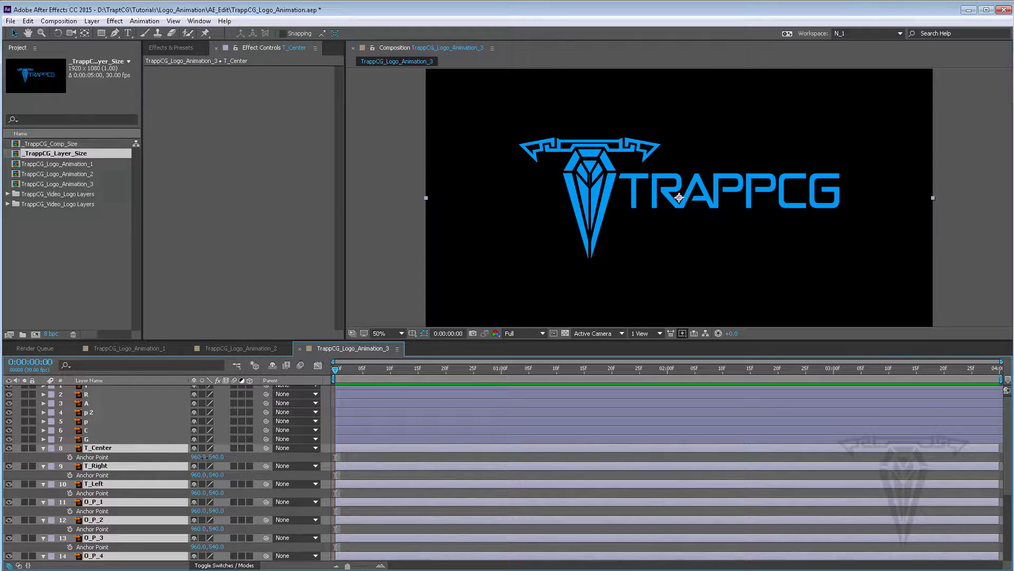
Set the anchor point of the selected symbol layers to 621.5, 507
{"action": "mouse_move", "coordinate": [197, 457]}
{"action": "left_mouse_down"}
{"action": "mouse_move", "coordinate": [207, 456]}
{"action": "mouse_move", "coordinate": [186, 468]}
{"action": "left_mouse_up"}
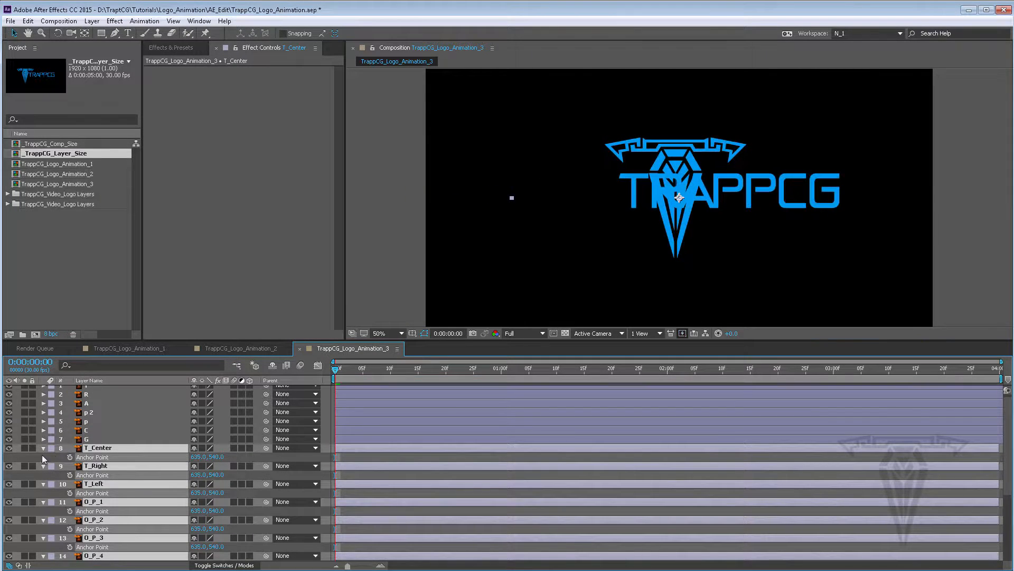
{"action": "left_click", "coordinate": [200, 456]}
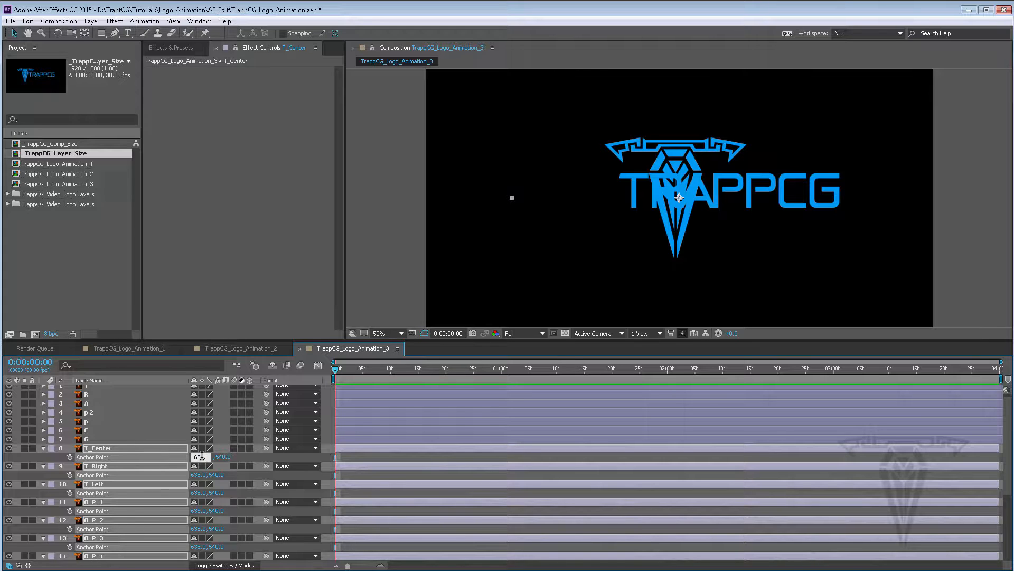
{"action": "type", "text": "621.5"}
{"action": "key", "text": "Return"}
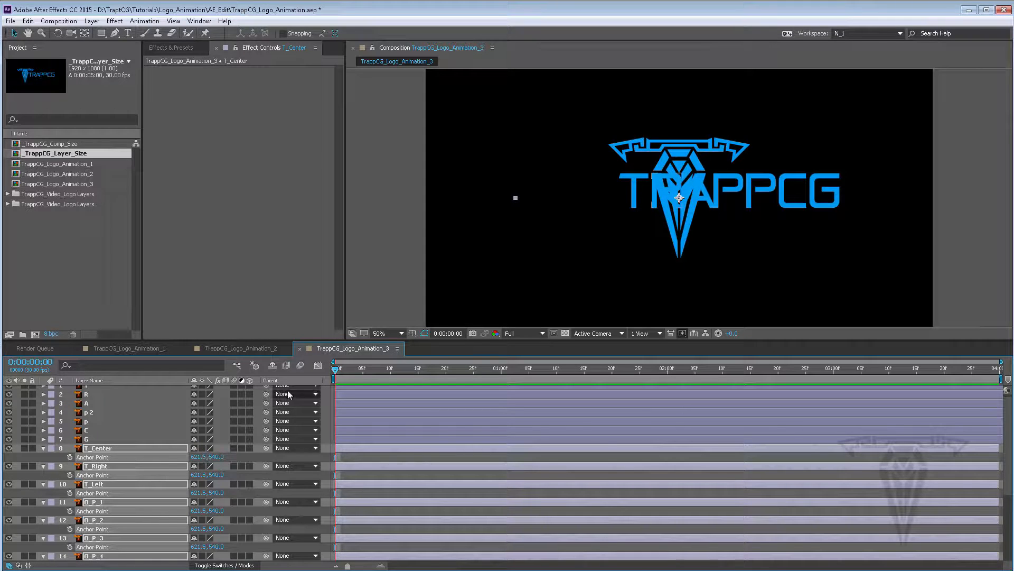
{"action": "left_click_drag", "start_coordinate": [215, 461], "coordinate": [195, 456]}
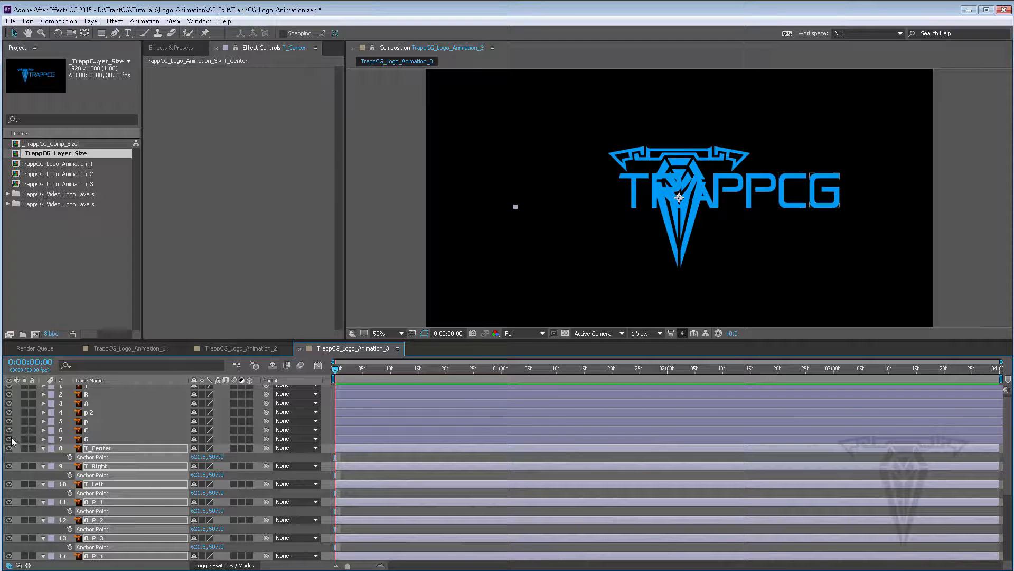
Hide the letter layers T through G to check the symbol's pivot in the viewer
{"action": "left_click_drag", "start_coordinate": [10, 443], "coordinate": [8, 387]}
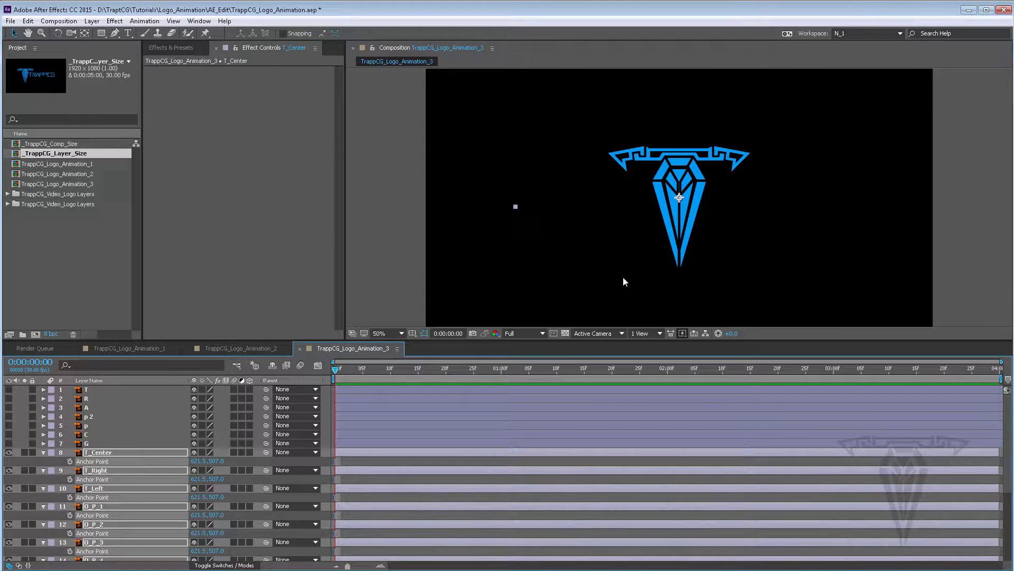
{"action": "scroll", "coordinate": [690, 202], "scroll_direction": "up", "scroll_amount": 7}
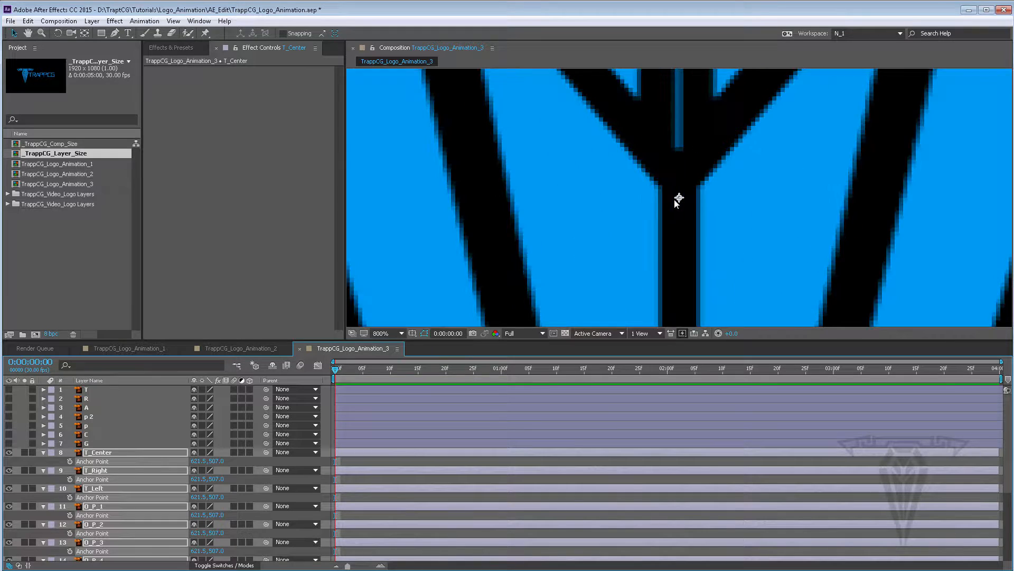
{"action": "scroll", "coordinate": [677, 203], "scroll_direction": "down", "scroll_amount": 10}
{"action": "scroll", "coordinate": [677, 204], "scroll_direction": "up", "scroll_amount": 2}
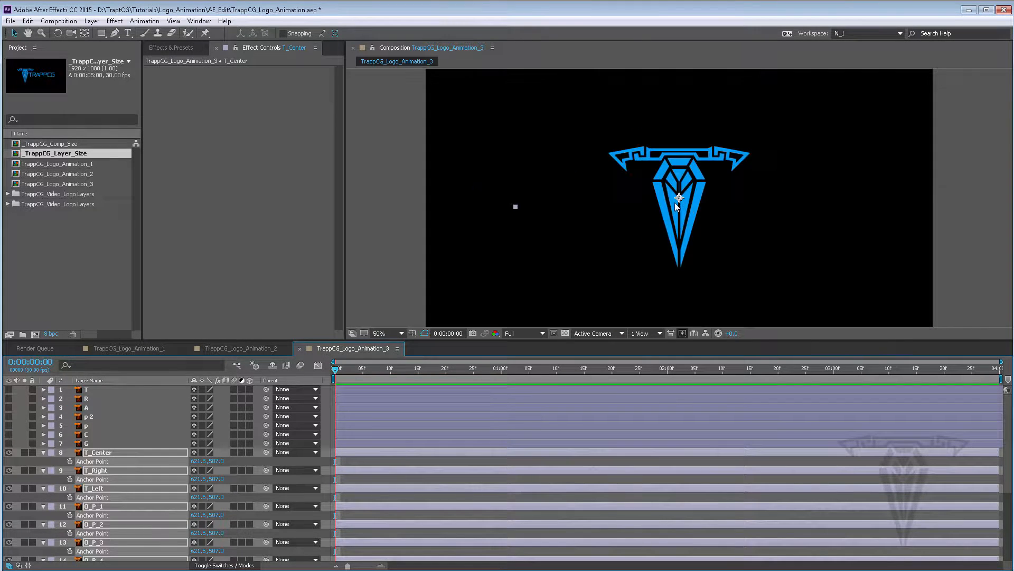
{"action": "scroll", "coordinate": [676, 203], "scroll_direction": "down", "scroll_amount": 2}
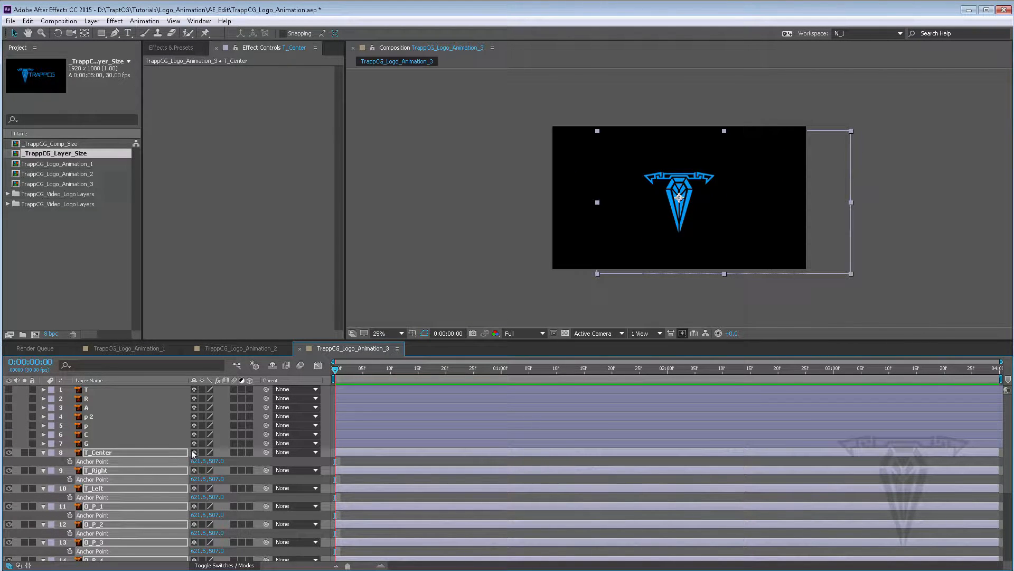
Set the position of the selected symbol layers to 621.5, 507, then collapse their properties
{"action": "key", "text": "p"}
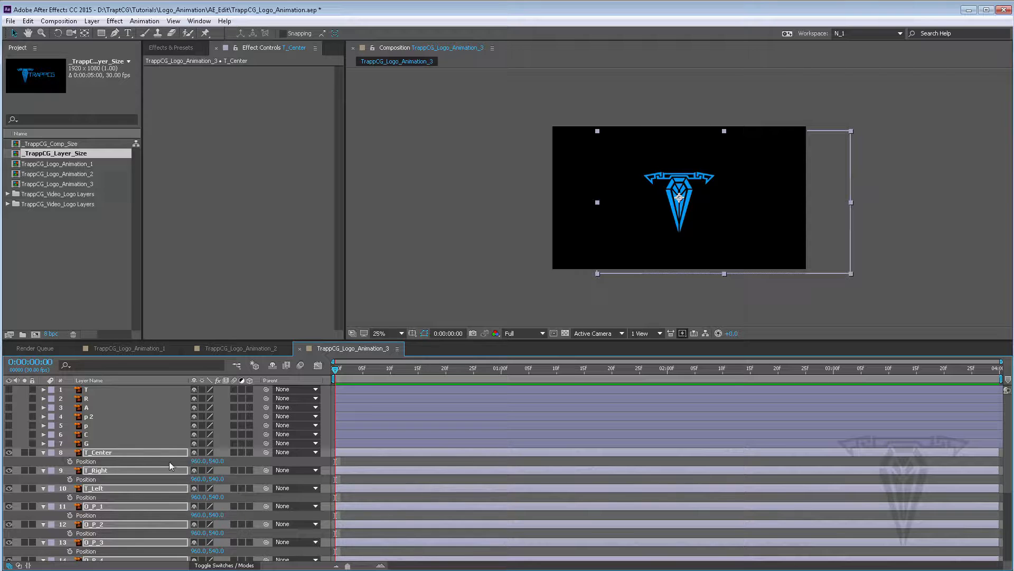
{"action": "left_click", "coordinate": [44, 452]}
{"action": "left_click", "coordinate": [43, 452]}
{"action": "left_click", "coordinate": [199, 479]}
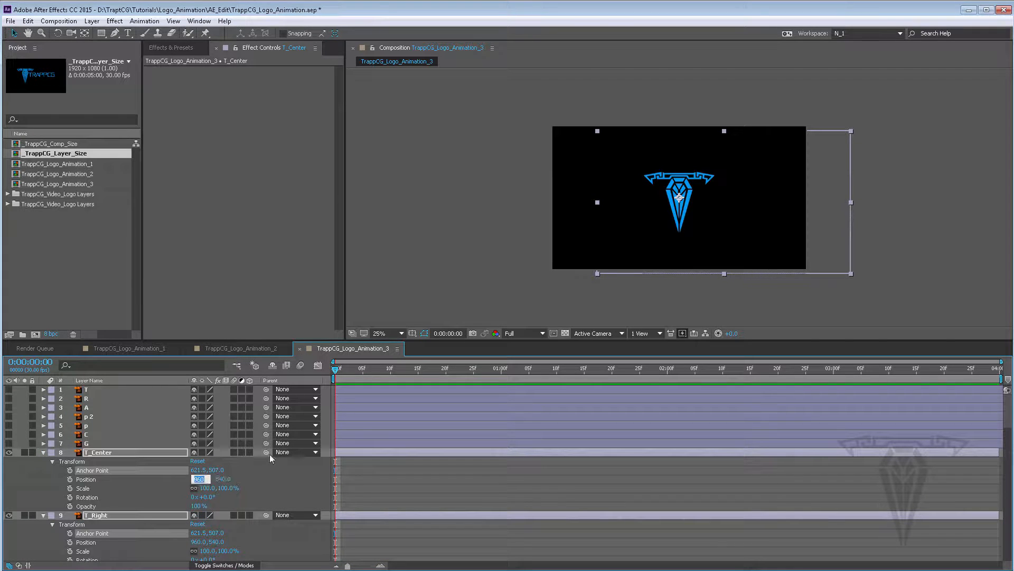
{"action": "type", "text": "61.5"}
{"action": "type", "text": "21.5"}
{"action": "key", "text": "Tab"}
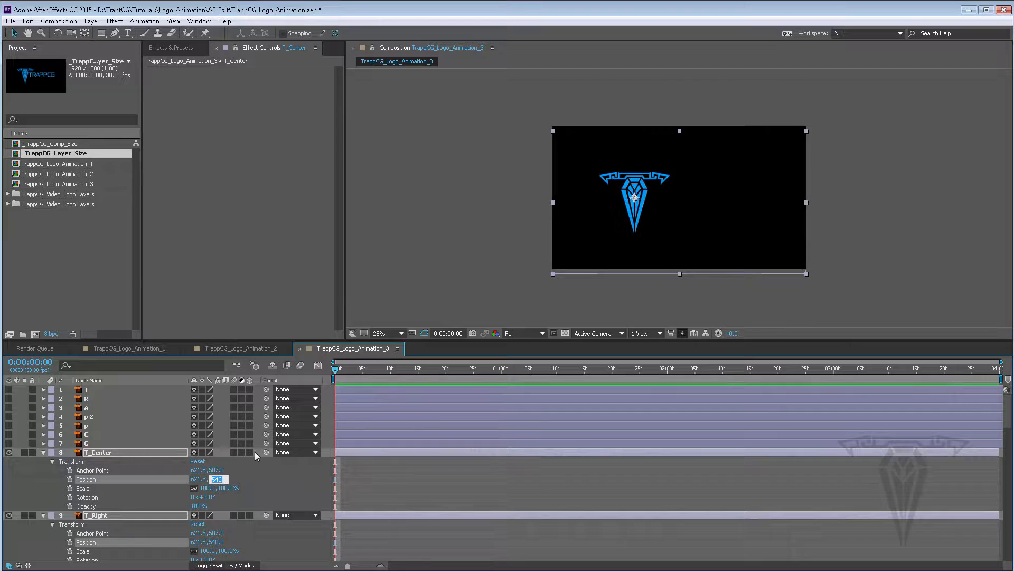
{"action": "type", "text": "507"}
{"action": "key", "text": "Return"}
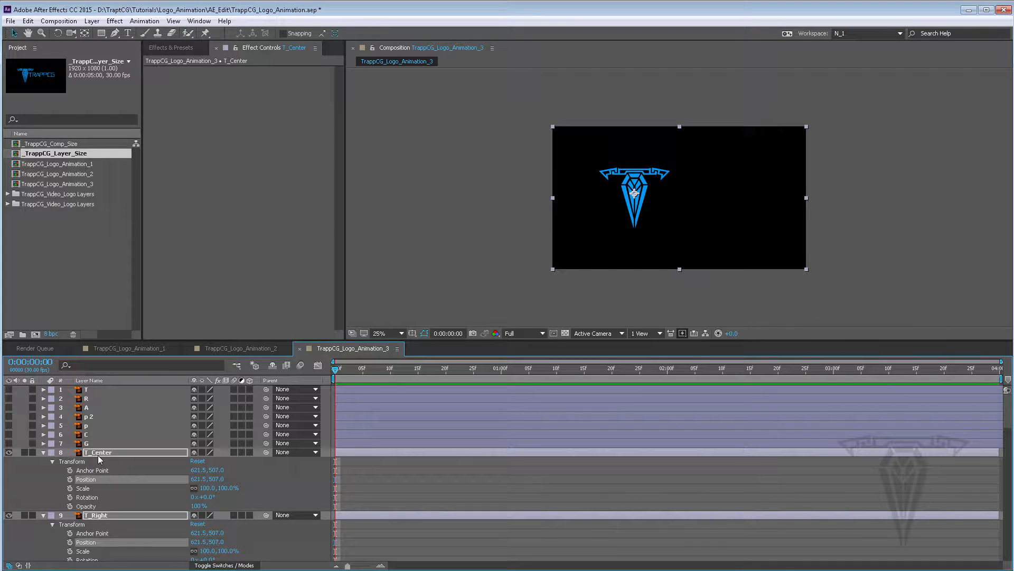
{"action": "left_click", "coordinate": [43, 452]}
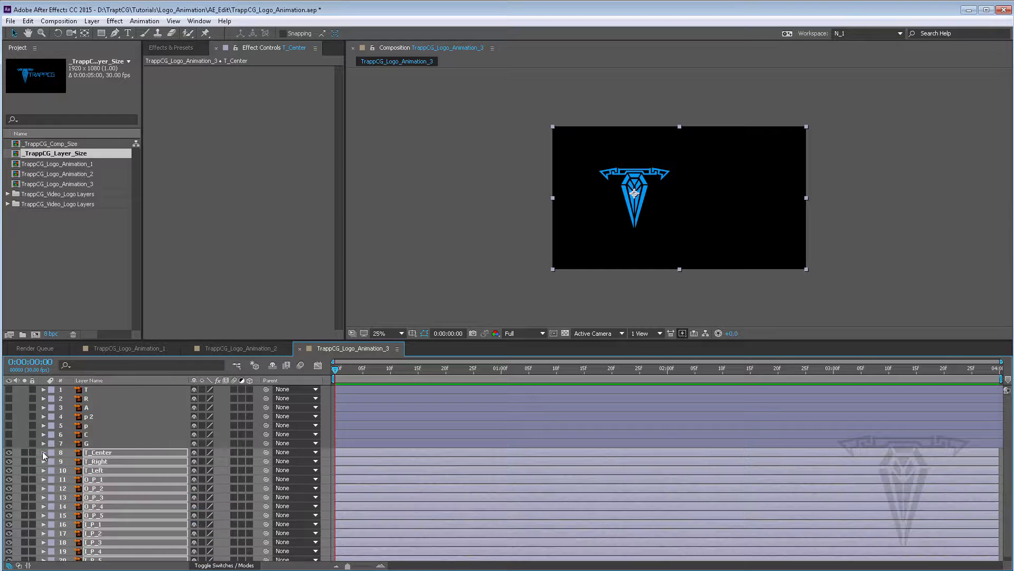
Make the letter layers T through G visible again and save the project
{"action": "left_click_drag", "start_coordinate": [9, 444], "coordinate": [9, 389]}
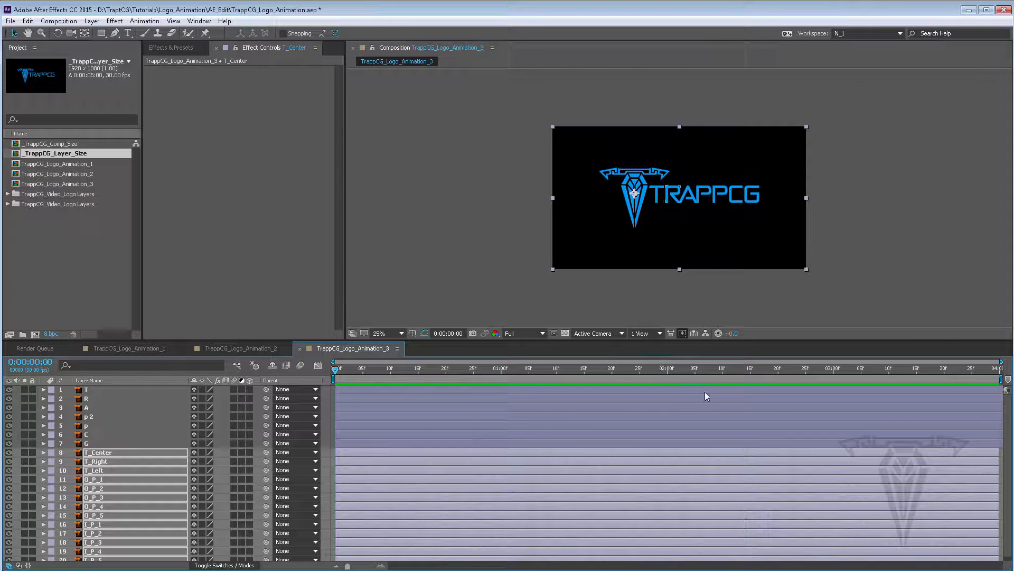
{"action": "left_click", "coordinate": [11, 21]}
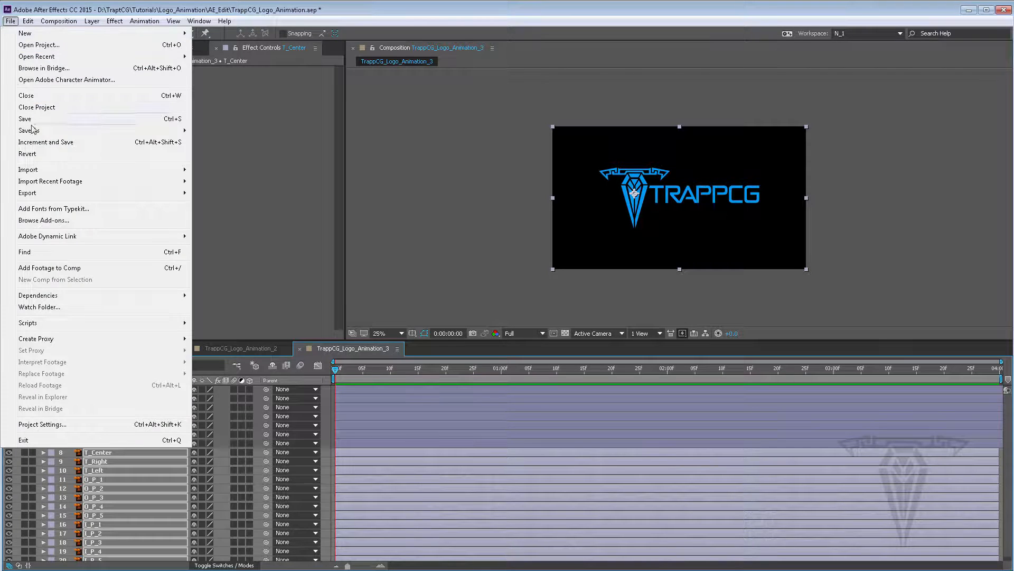
{"action": "left_click", "coordinate": [29, 120]}
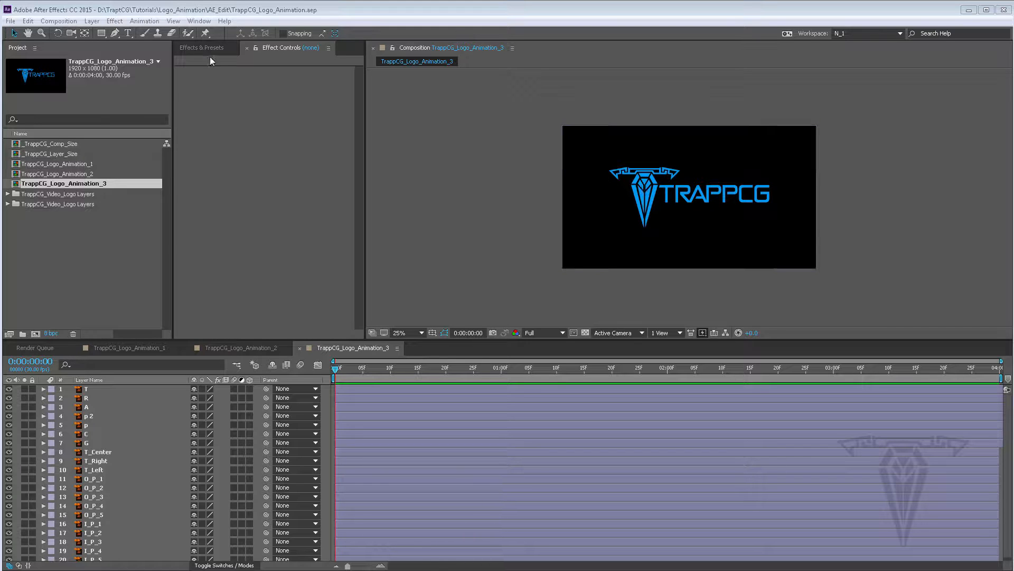
Add a new two-node camera with the 35mm preset to TrappCG_Logo_Animation_3
{"action": "left_click", "coordinate": [92, 21]}
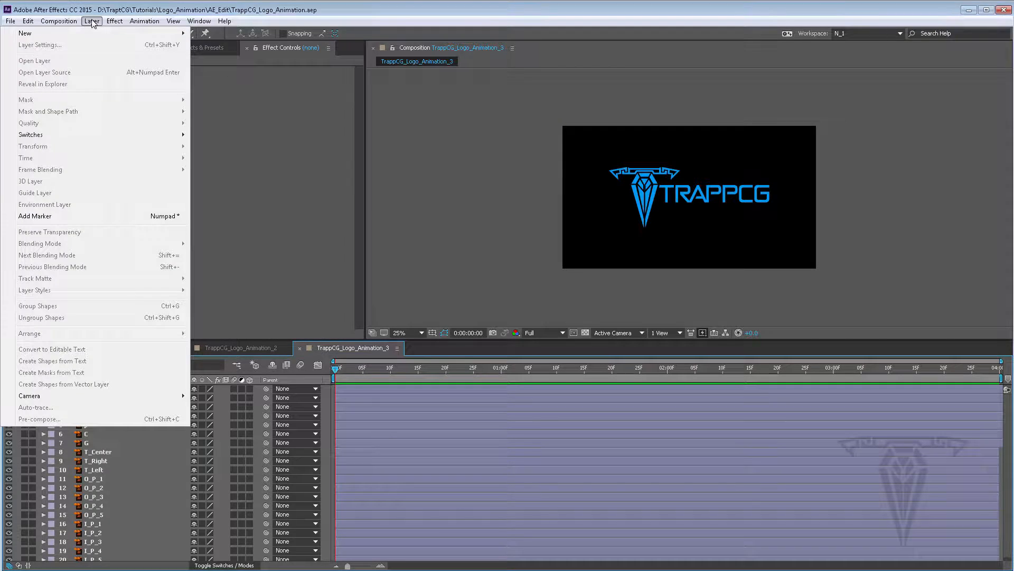
{"action": "mouse_move", "coordinate": [98, 33]}
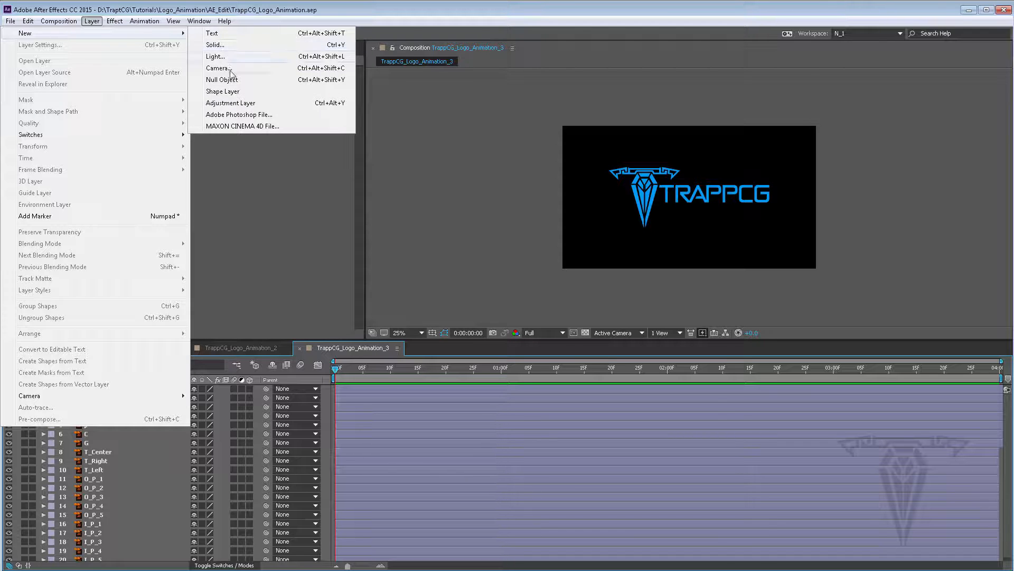
{"action": "left_click", "coordinate": [248, 70]}
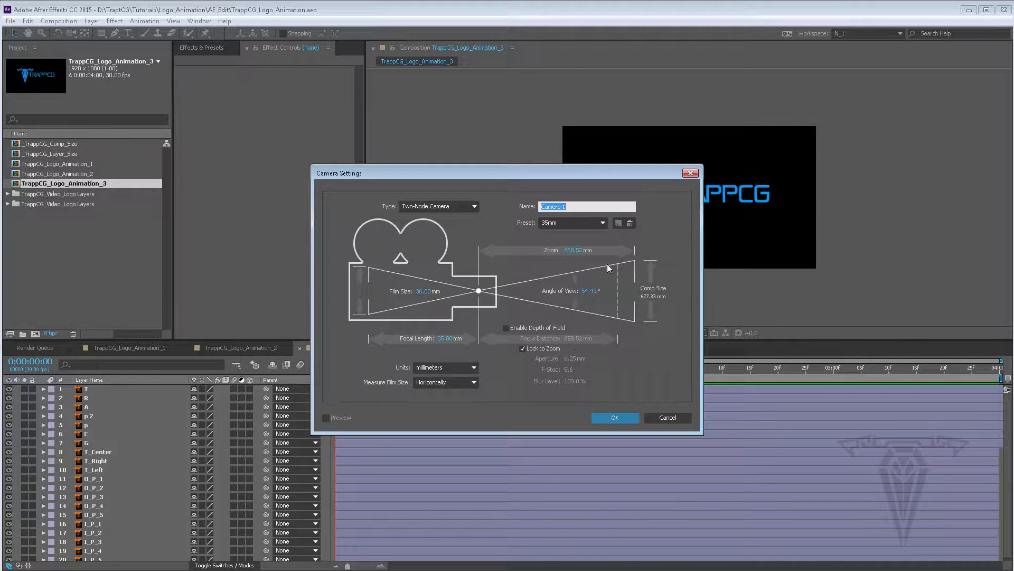
{"action": "left_click", "coordinate": [577, 222]}
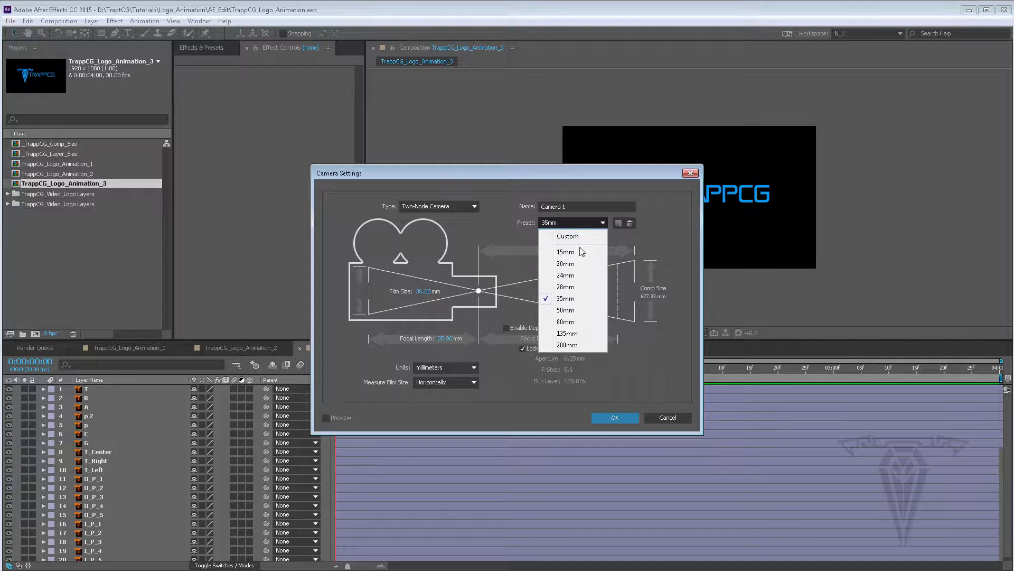
{"action": "left_click", "coordinate": [572, 300]}
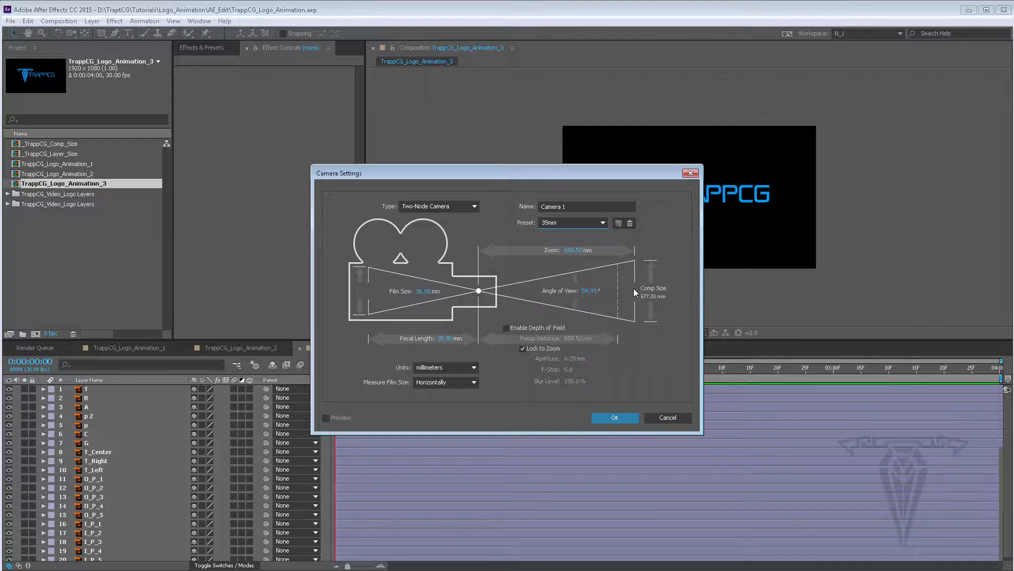
{"action": "left_click", "coordinate": [455, 205]}
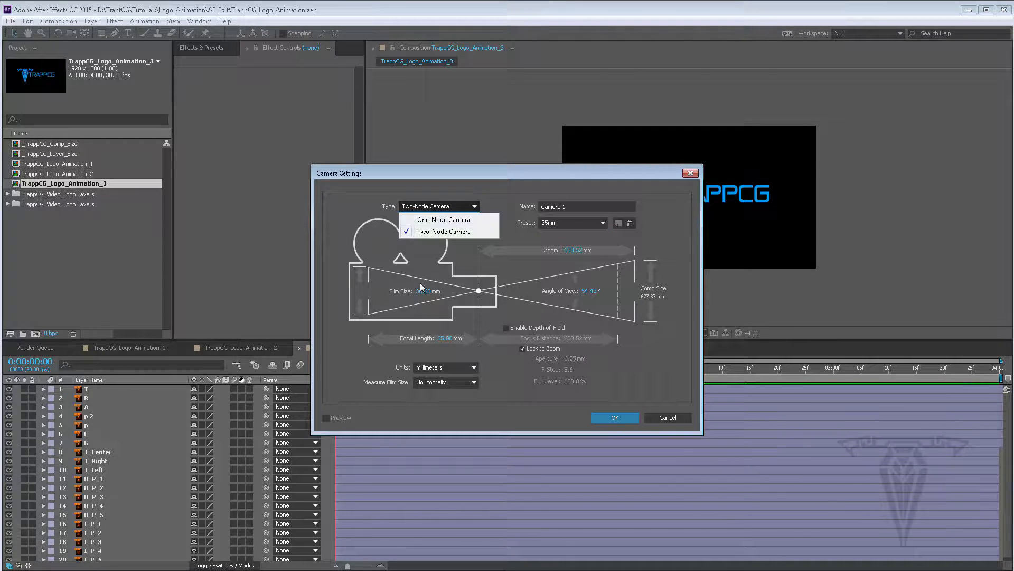
{"action": "left_click", "coordinate": [494, 180]}
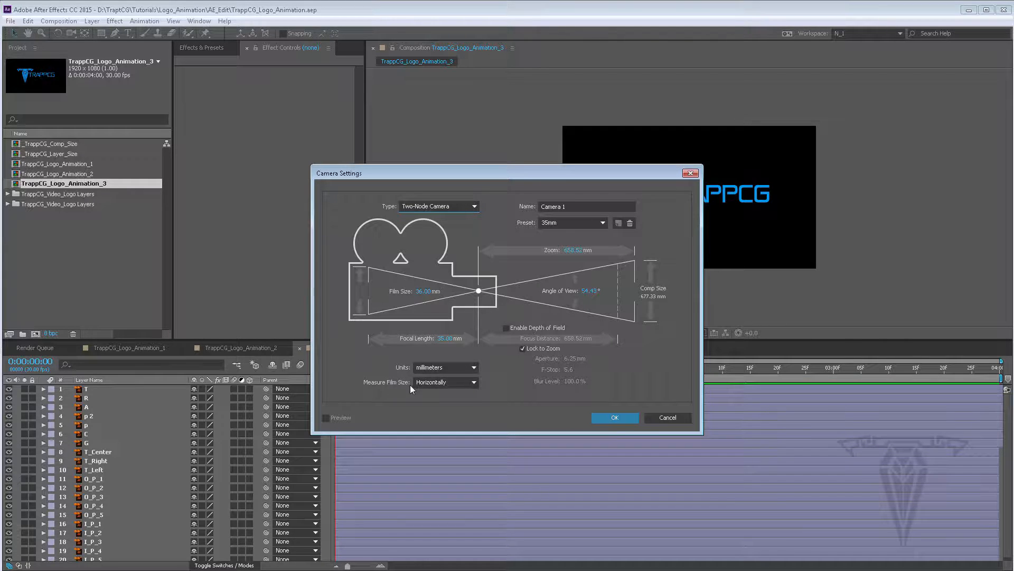
{"action": "left_click", "coordinate": [425, 382]}
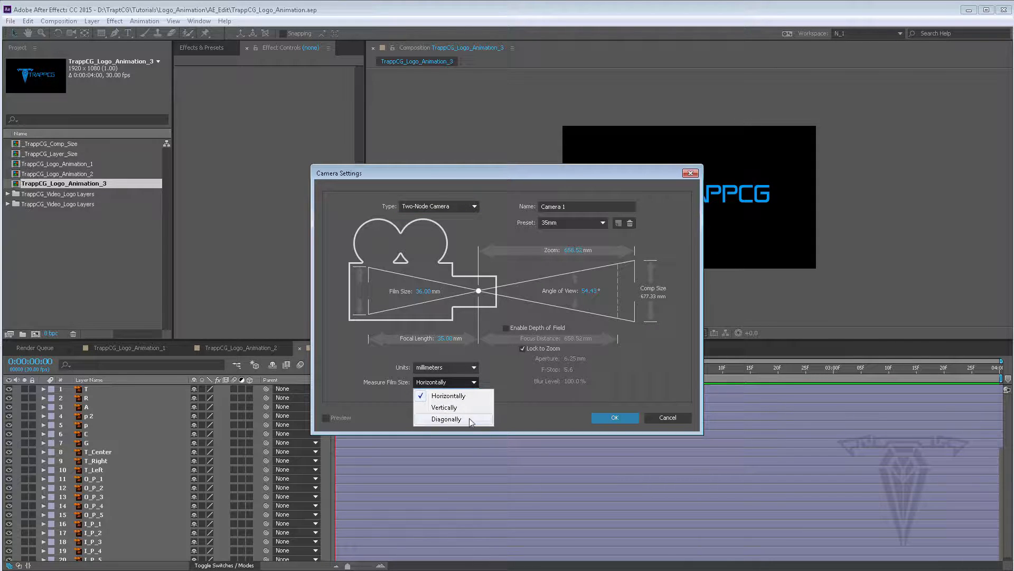
{"action": "left_click", "coordinate": [534, 404]}
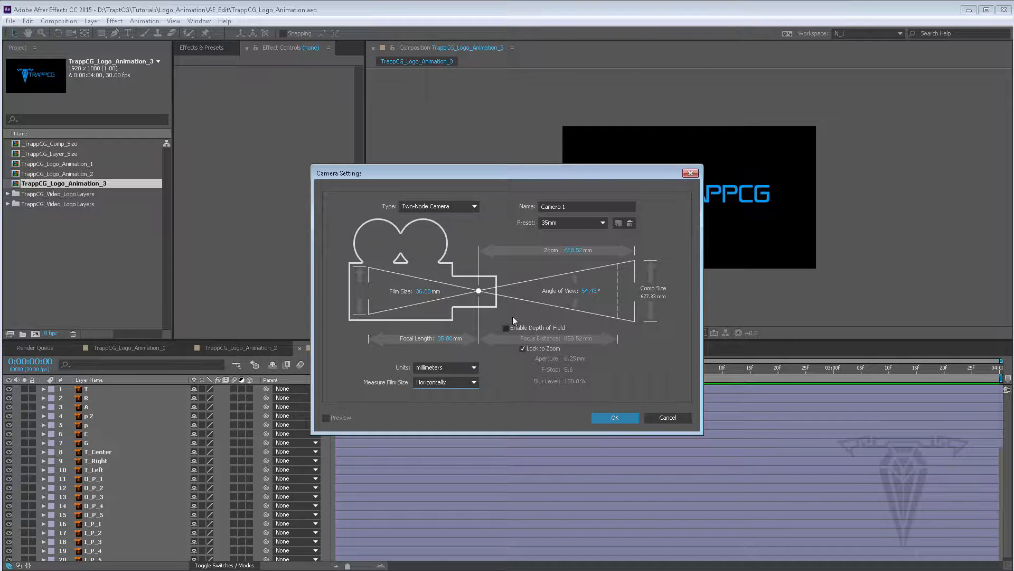
{"action": "left_click", "coordinate": [614, 418]}
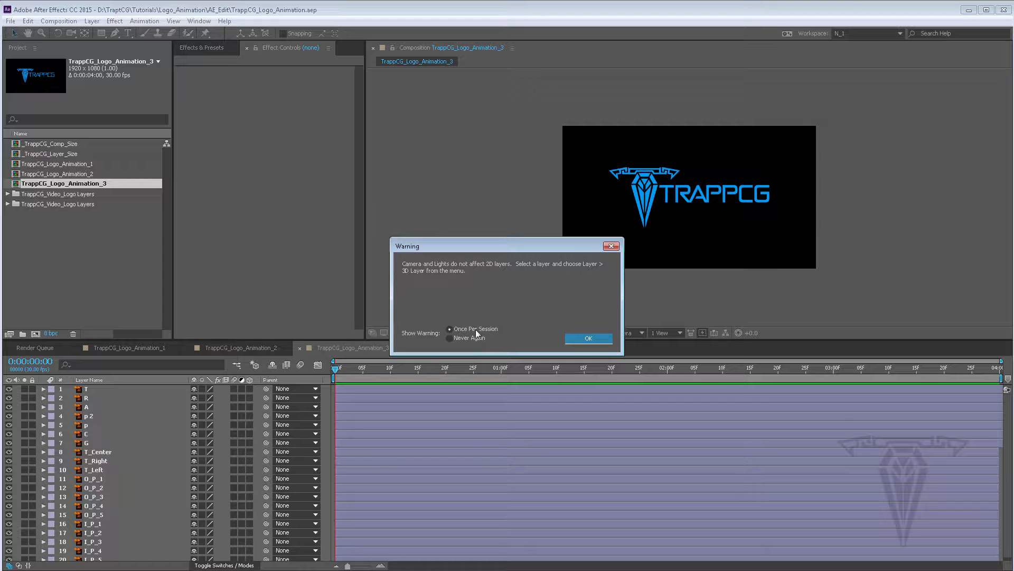
{"action": "left_click", "coordinate": [583, 339]}
{"action": "left_click", "coordinate": [592, 337]}
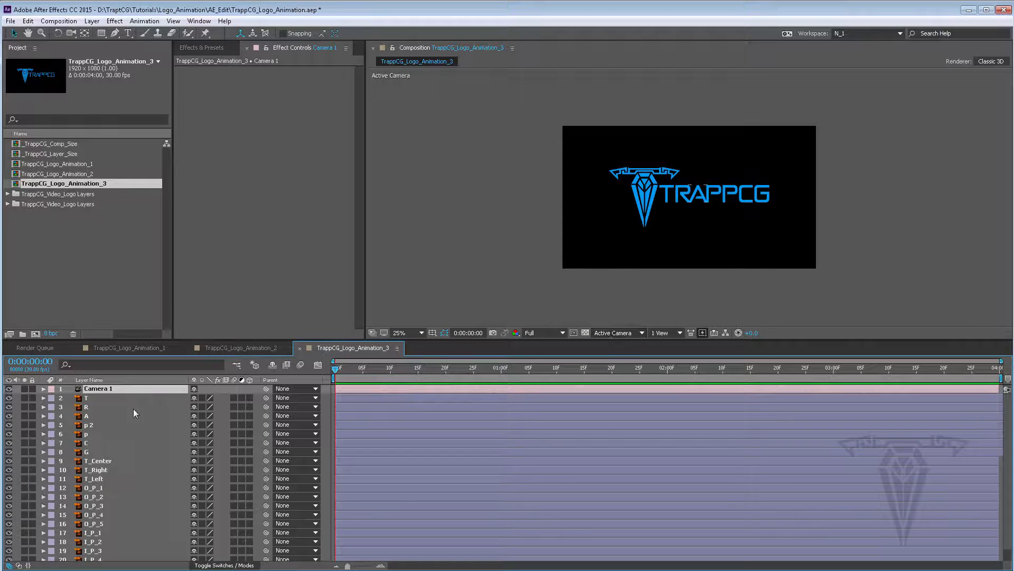
Select layers T_Center through I_P_5 and turn them into 3D layers
{"action": "left_click", "coordinate": [96, 462]}
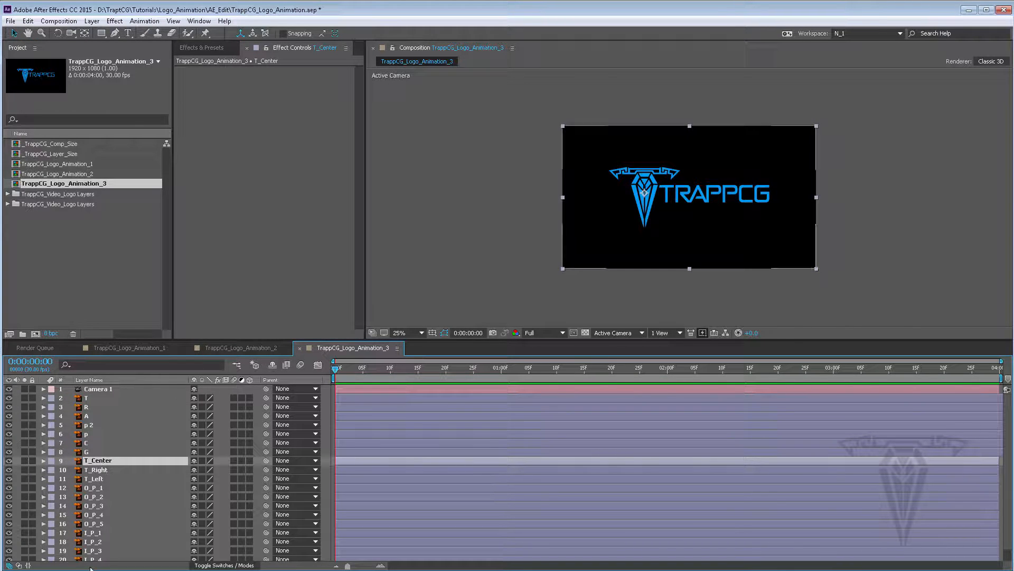
{"action": "scroll", "coordinate": [106, 525], "scroll_direction": "down", "scroll_amount": 1}
{"action": "left_click", "coordinate": [102, 556], "text": "shift"}
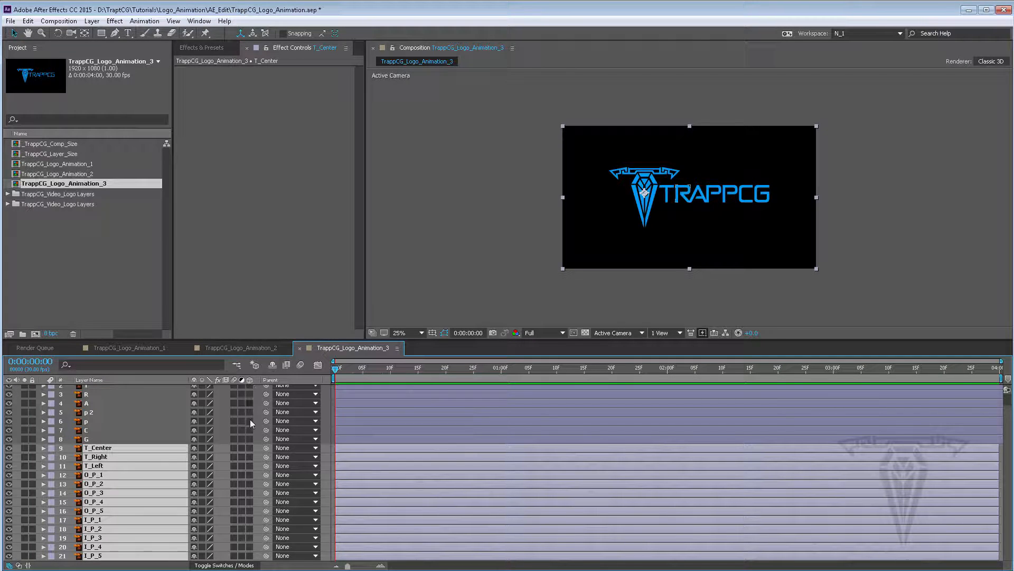
{"action": "left_click", "coordinate": [251, 448]}
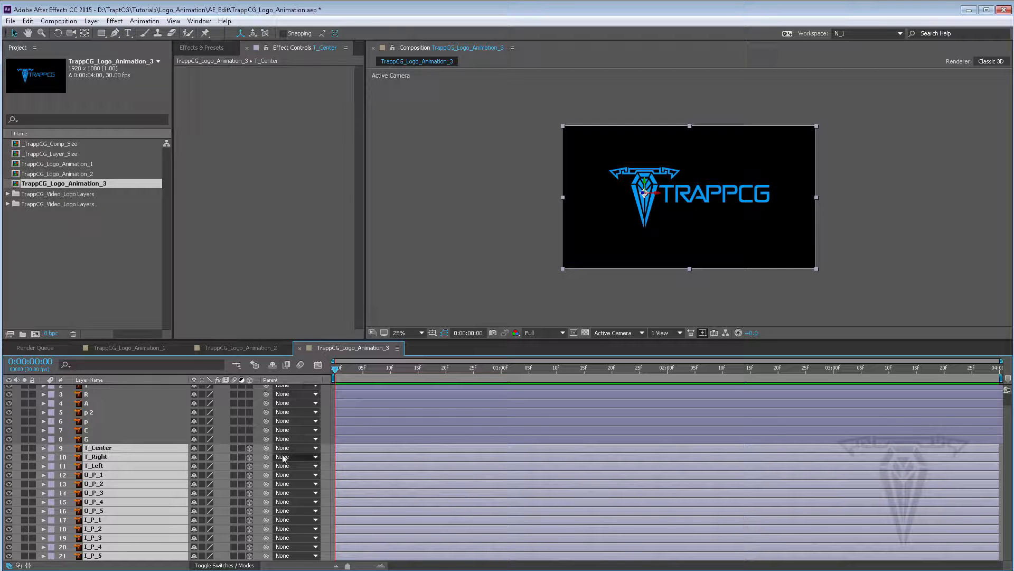
{"action": "left_click", "coordinate": [253, 449]}
{"action": "mouse_move", "coordinate": [250, 446]}
{"action": "left_mouse_down"}
{"action": "mouse_move", "coordinate": [257, 566]}
{"action": "mouse_move", "coordinate": [252, 449]}
{"action": "left_mouse_up"}
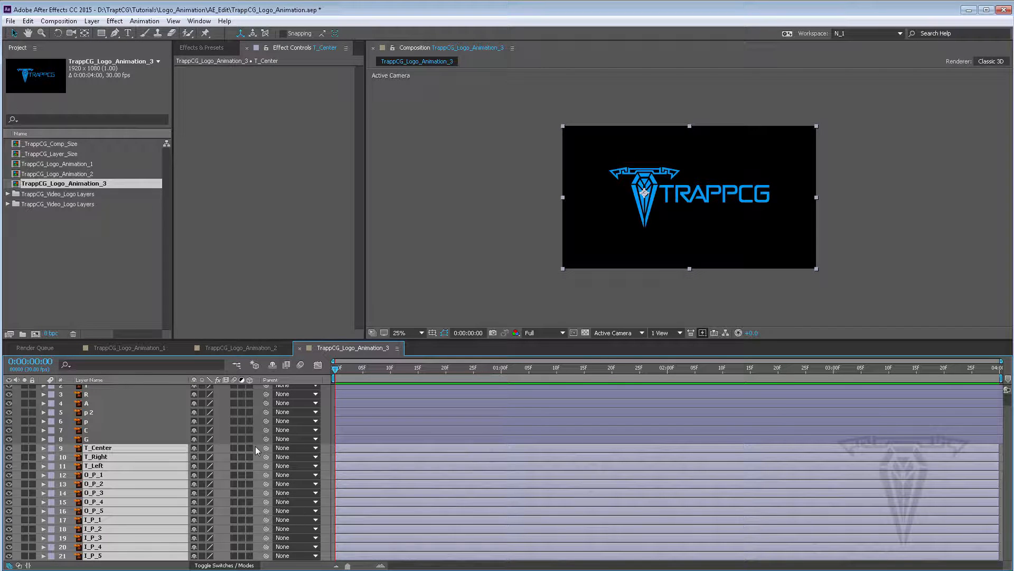
{"action": "left_click", "coordinate": [252, 448]}
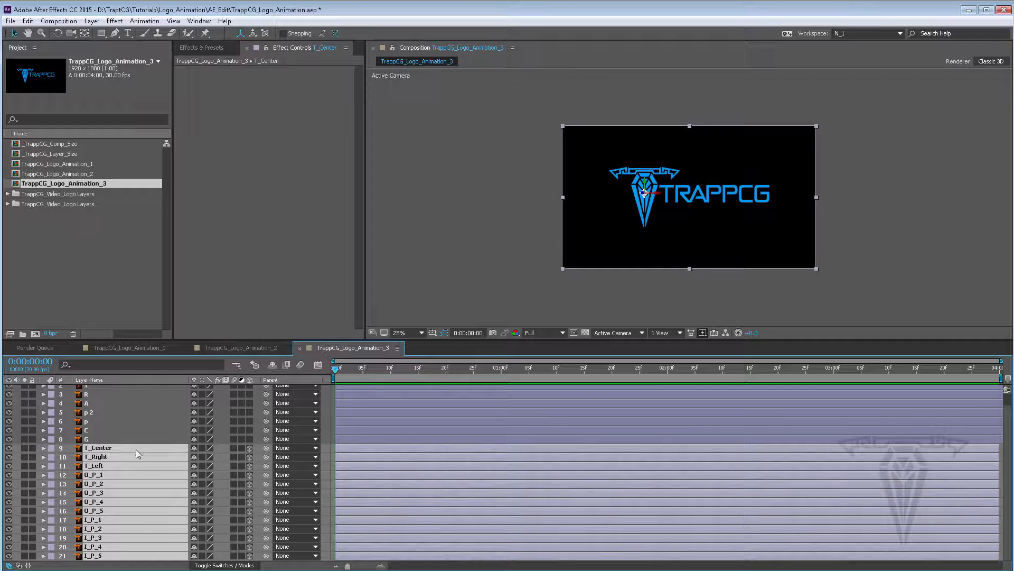
Reveal the Position, Rotation and Scale properties of the selected 3D layers in turn
{"action": "key", "text": "p"}
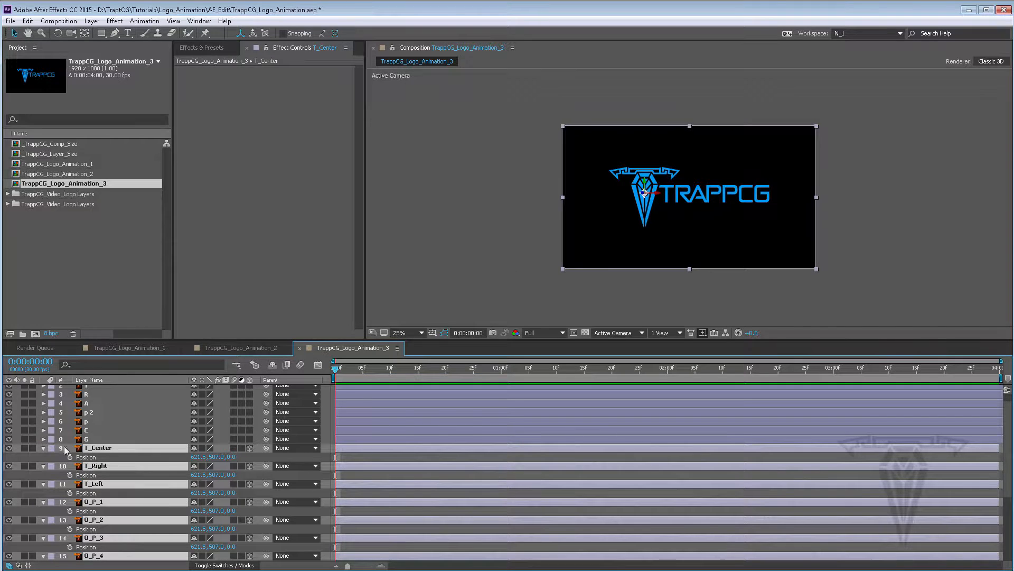
{"action": "key", "text": "r"}
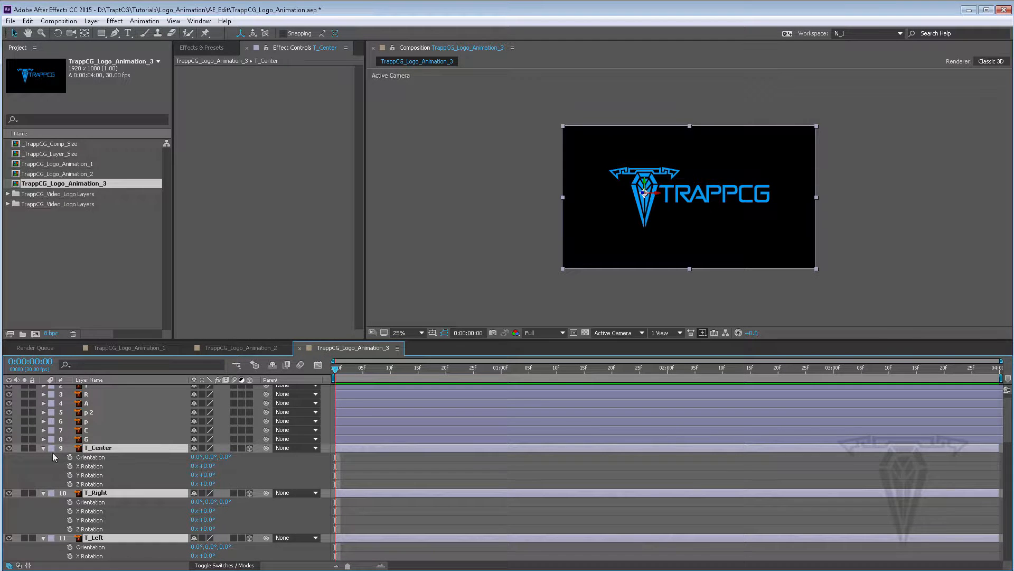
{"action": "key", "text": "s"}
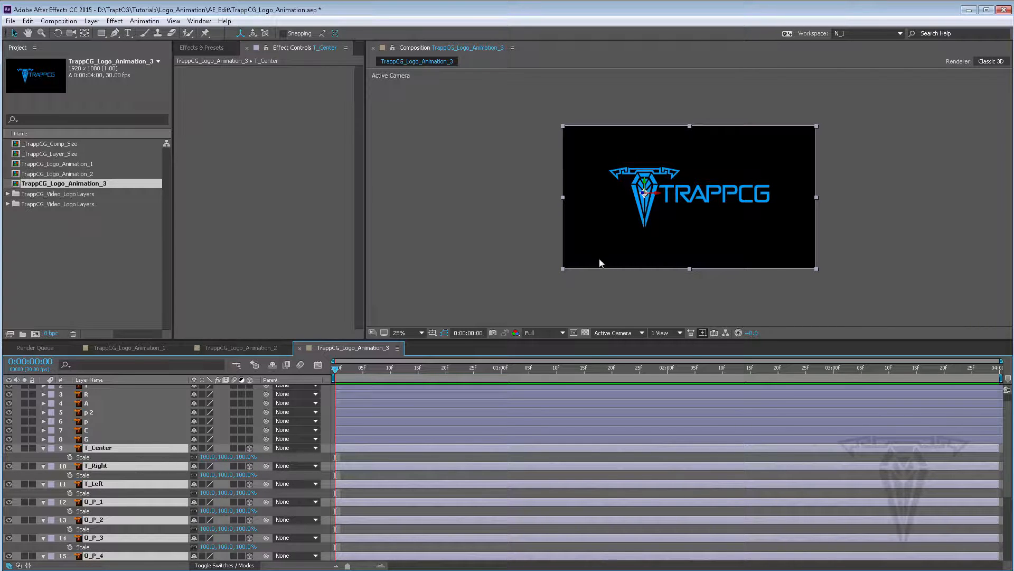
Inspect the camera and the 3D layers from the Top view and select the camera
{"action": "left_click", "coordinate": [611, 333]}
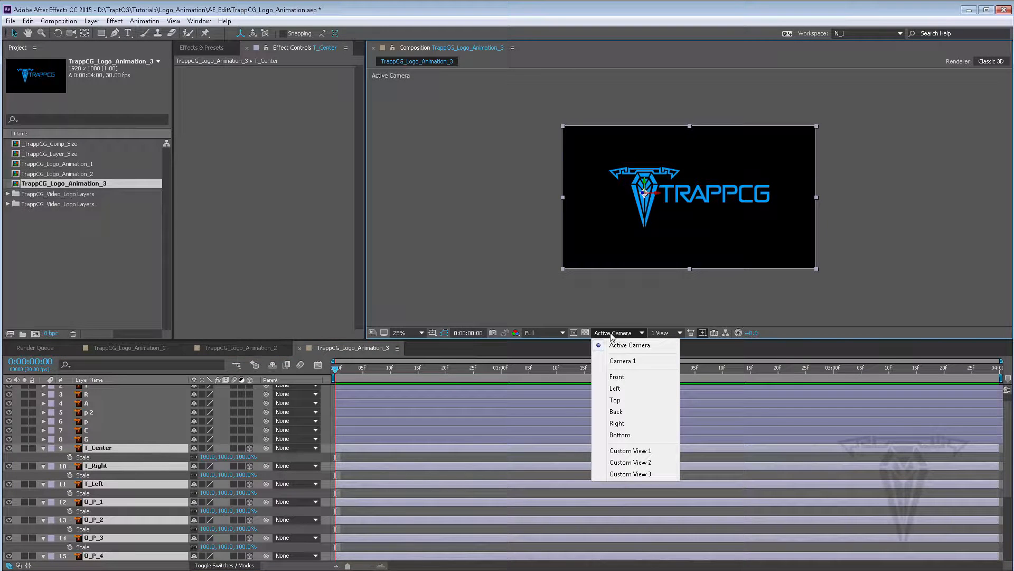
{"action": "left_click", "coordinate": [621, 397]}
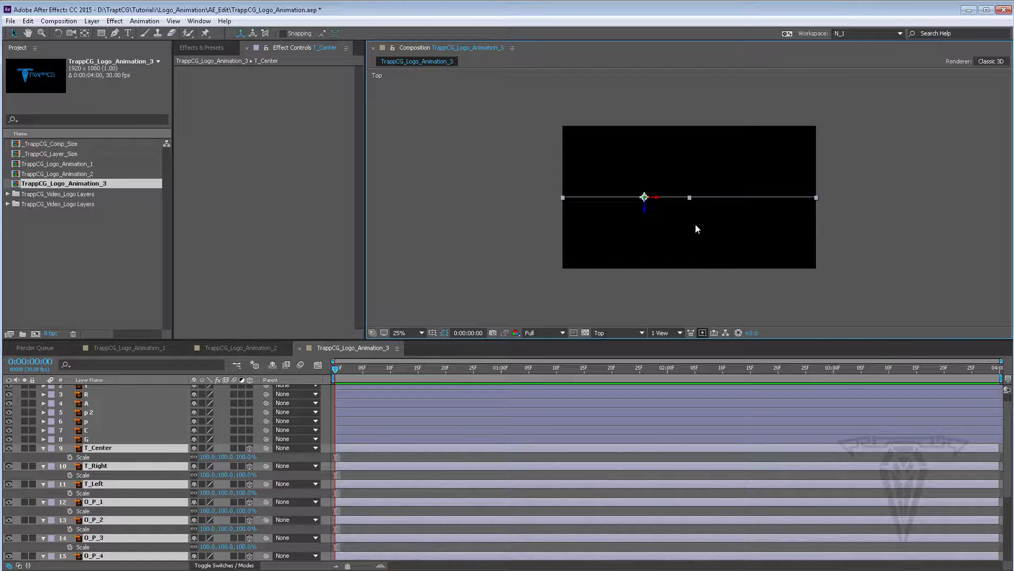
{"action": "scroll", "coordinate": [696, 224], "scroll_direction": "down", "scroll_amount": 3}
{"action": "scroll", "coordinate": [696, 226], "scroll_direction": "up", "scroll_amount": 2}
{"action": "left_click_drag", "start_coordinate": [690, 240], "coordinate": [677, 201]}
{"action": "left_click", "coordinate": [675, 282]}
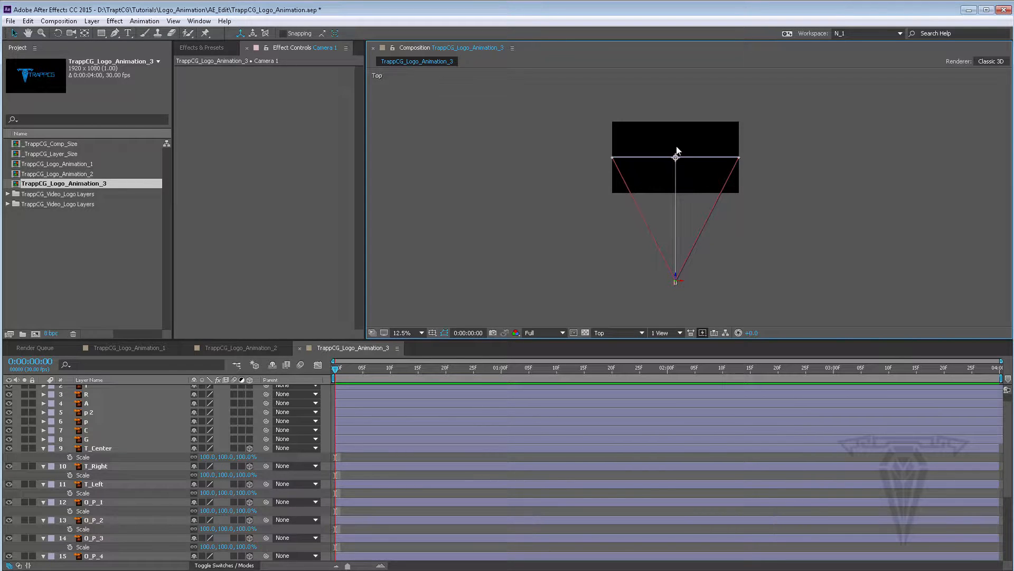
Select layers T_Center through I_P_5, return to the Active Camera view and reveal their Position properties
{"action": "left_click", "coordinate": [94, 448]}
{"action": "scroll", "coordinate": [122, 473], "scroll_direction": "down", "scroll_amount": 3}
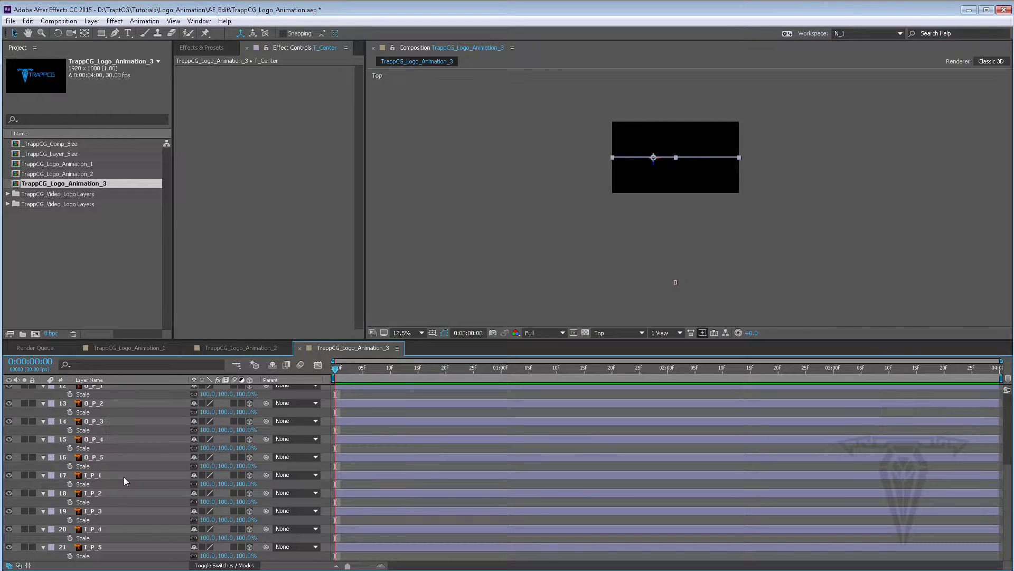
{"action": "left_click", "coordinate": [93, 548], "text": "shift"}
{"action": "left_click", "coordinate": [604, 332]}
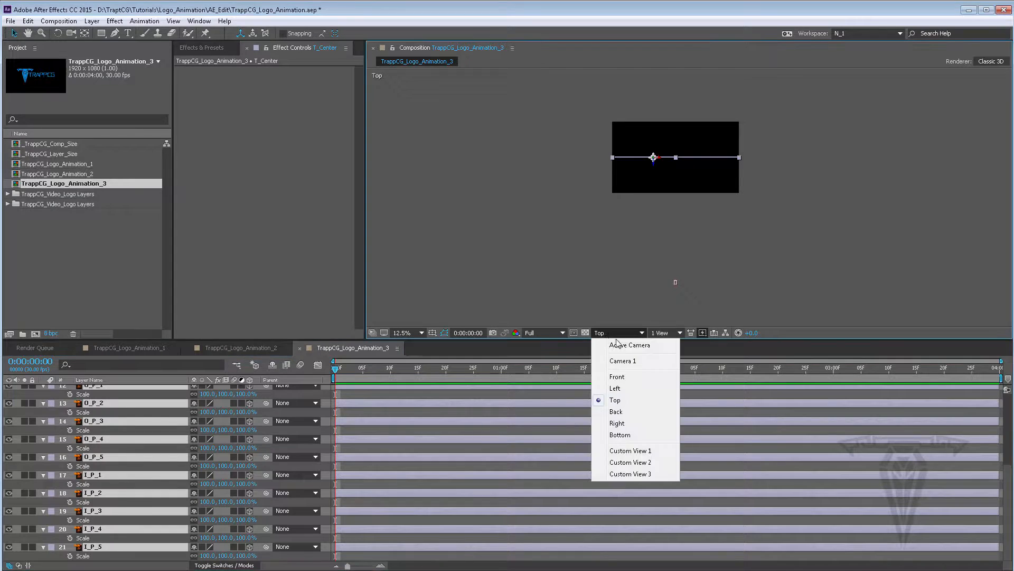
{"action": "left_click", "coordinate": [618, 343]}
{"action": "scroll", "coordinate": [687, 159], "scroll_direction": "up", "scroll_amount": 4}
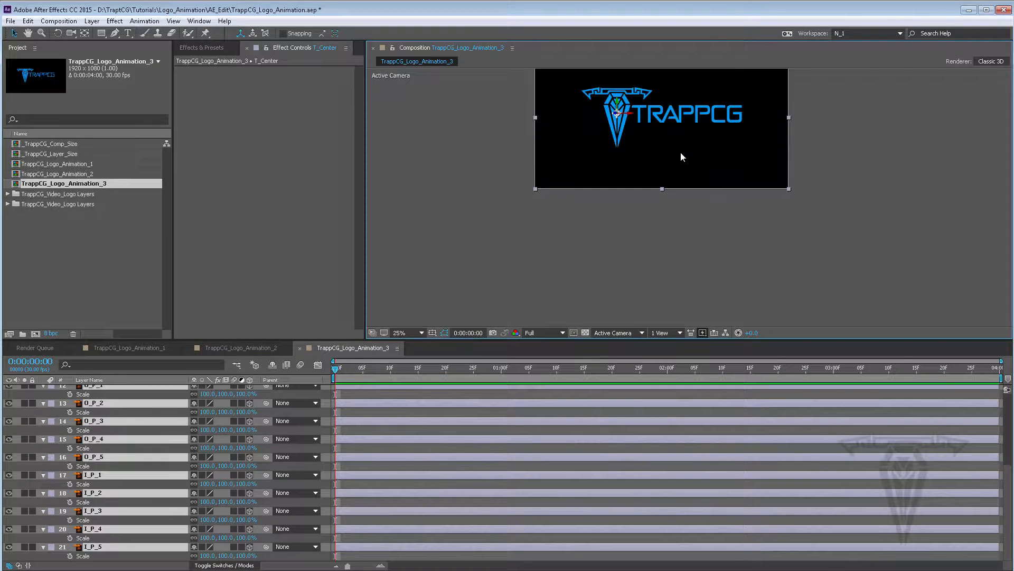
{"action": "scroll", "coordinate": [651, 224], "scroll_direction": "down", "scroll_amount": 2}
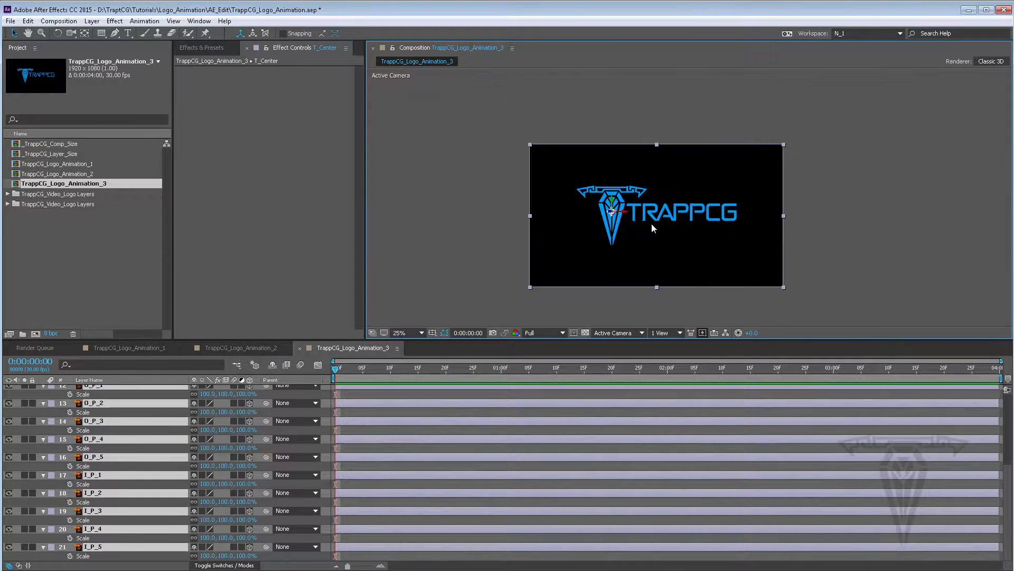
{"action": "scroll", "coordinate": [353, 427], "scroll_direction": "up", "scroll_amount": 5}
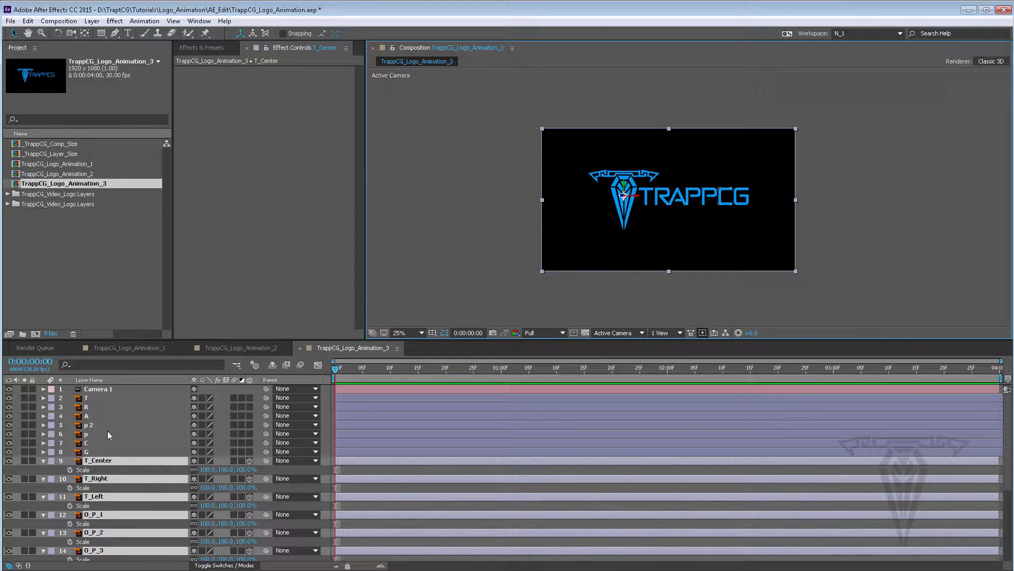
{"action": "key", "text": "p"}
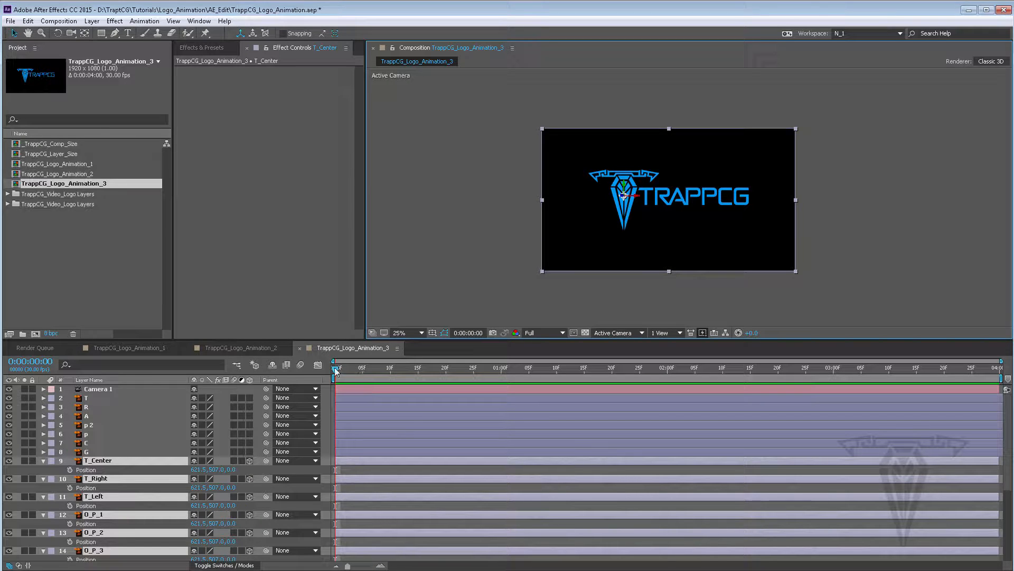
Add Position keyframes for the selected layers at 0:00:01:00
{"action": "left_click_drag", "start_coordinate": [336, 372], "coordinate": [502, 373]}
{"action": "key", "text": "alt+shift+p"}
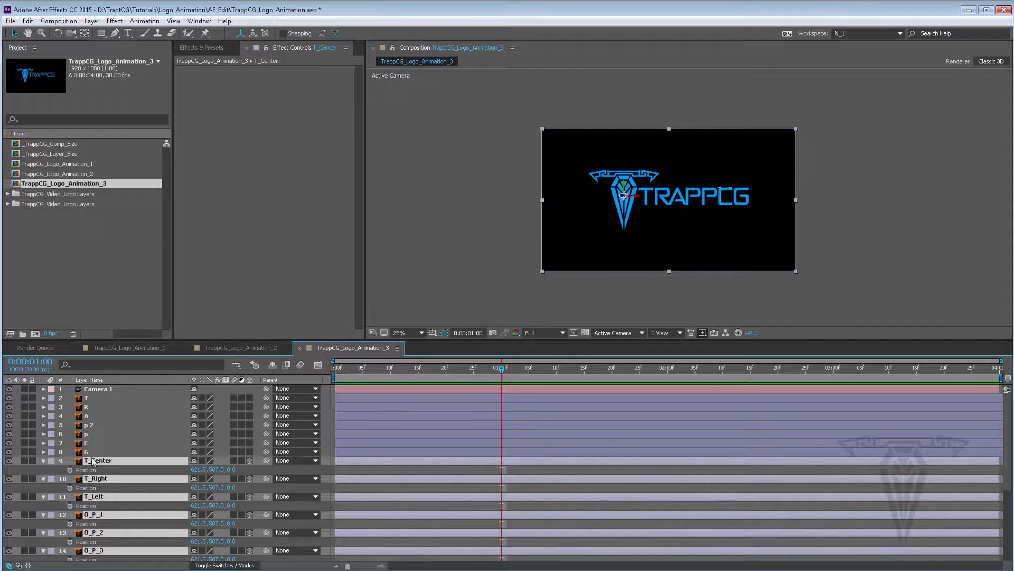
{"action": "left_click", "coordinate": [70, 470]}
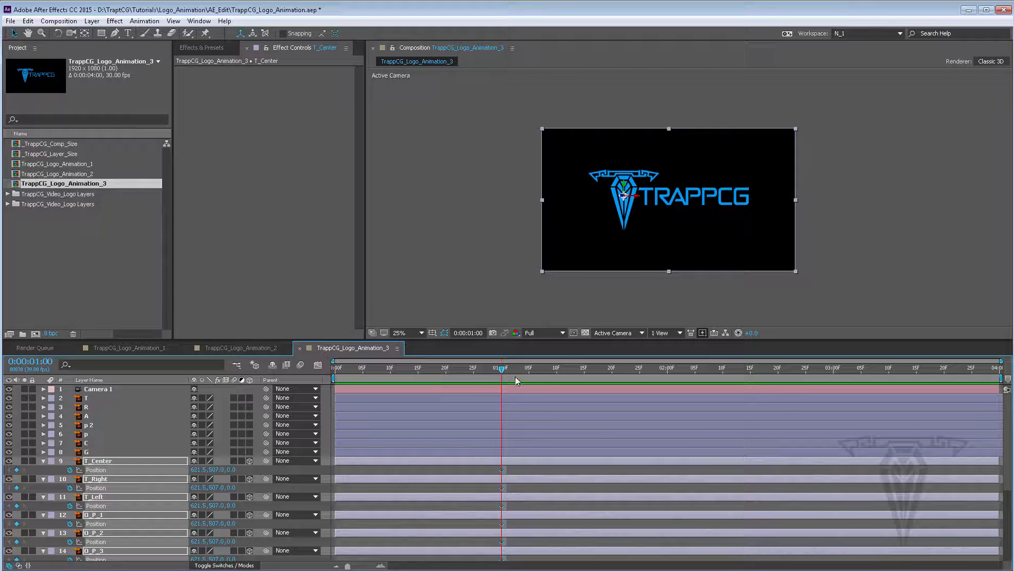
At 0:00:00:15, move the selected layers horizontally and set their X Position to 960
{"action": "left_click_drag", "start_coordinate": [502, 368], "coordinate": [417, 370]}
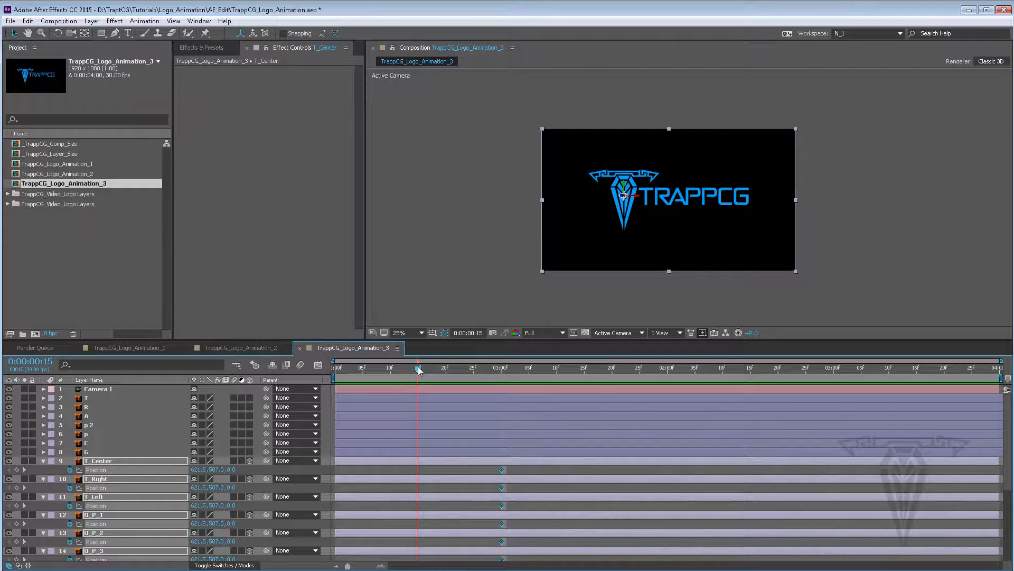
{"action": "scroll", "coordinate": [635, 192], "scroll_direction": "down", "scroll_amount": 2}
{"action": "scroll", "coordinate": [635, 192], "scroll_direction": "up", "scroll_amount": 2}
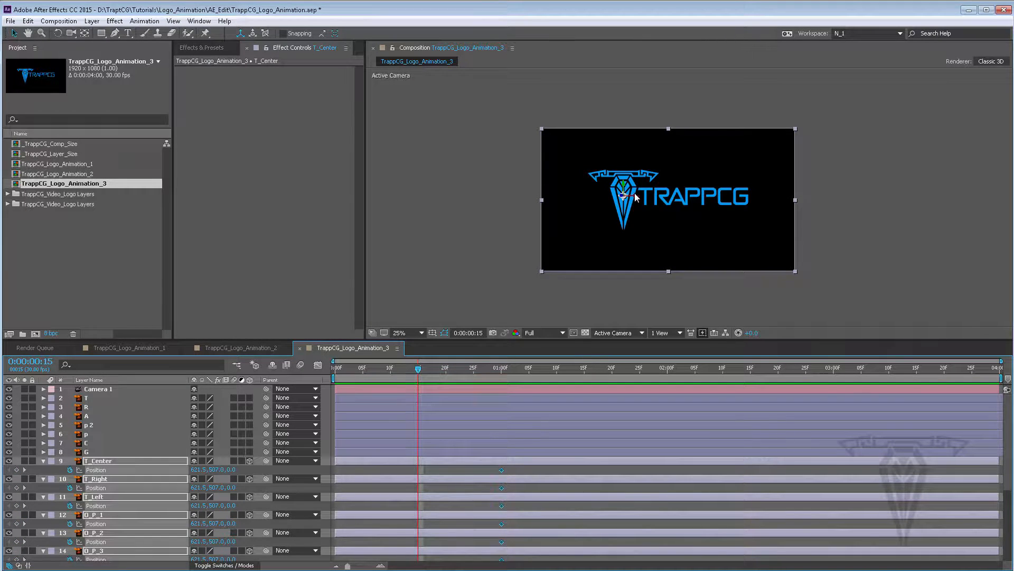
{"action": "scroll", "coordinate": [635, 195], "scroll_direction": "up", "scroll_amount": 2}
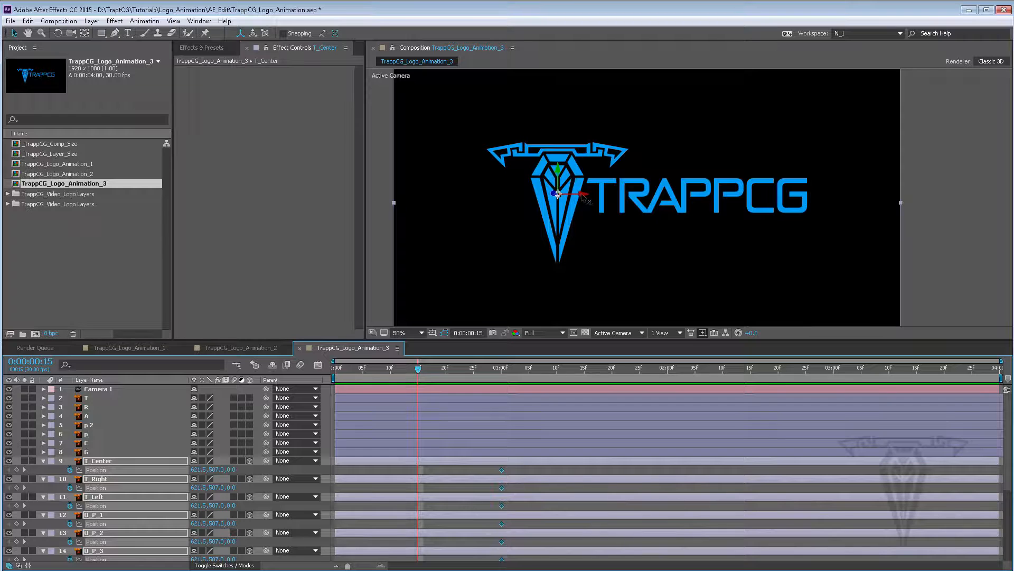
{"action": "left_click_drag", "start_coordinate": [585, 197], "coordinate": [656, 203]}
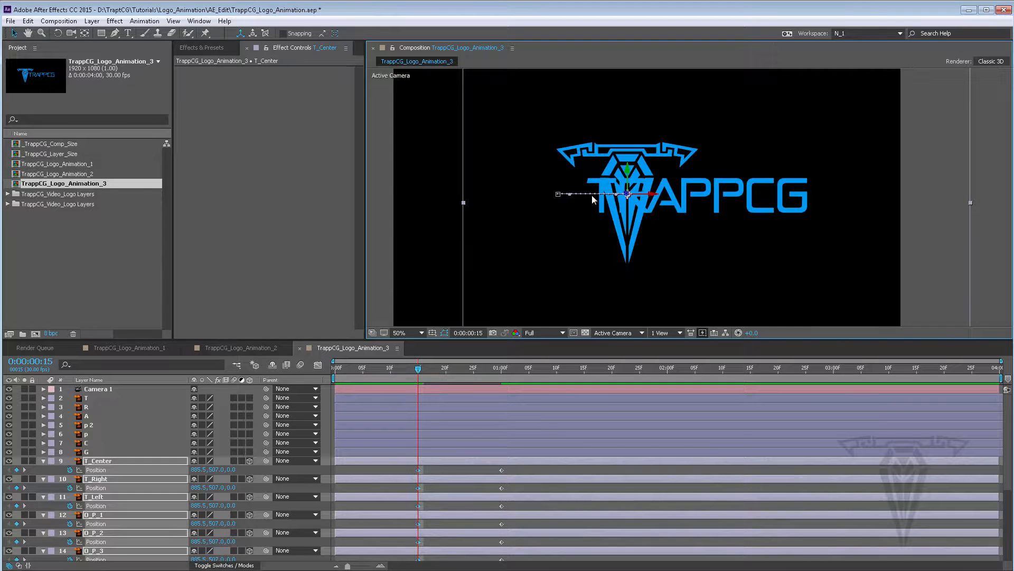
{"action": "left_click", "coordinate": [199, 469]}
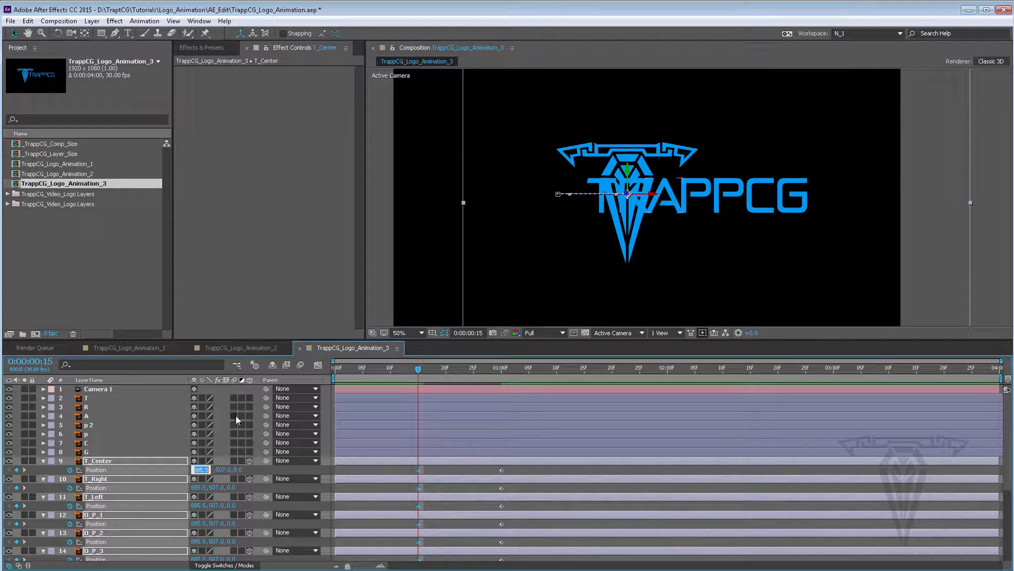
{"action": "type", "text": "960"}
{"action": "key", "text": "Return"}
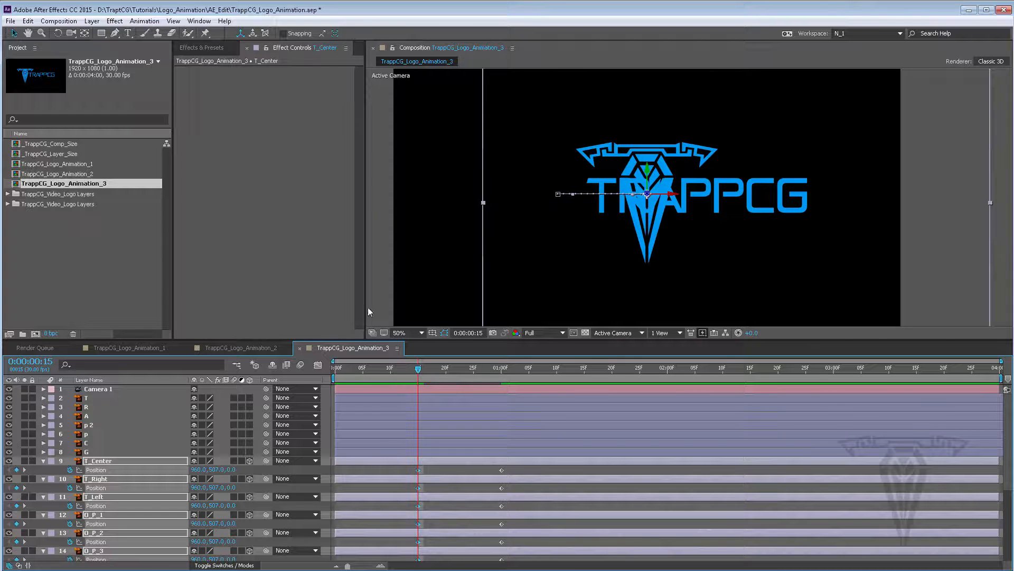
Show rulers and place a vertical guide at 960 px to check the logo's centring
{"action": "left_click", "coordinate": [432, 333]}
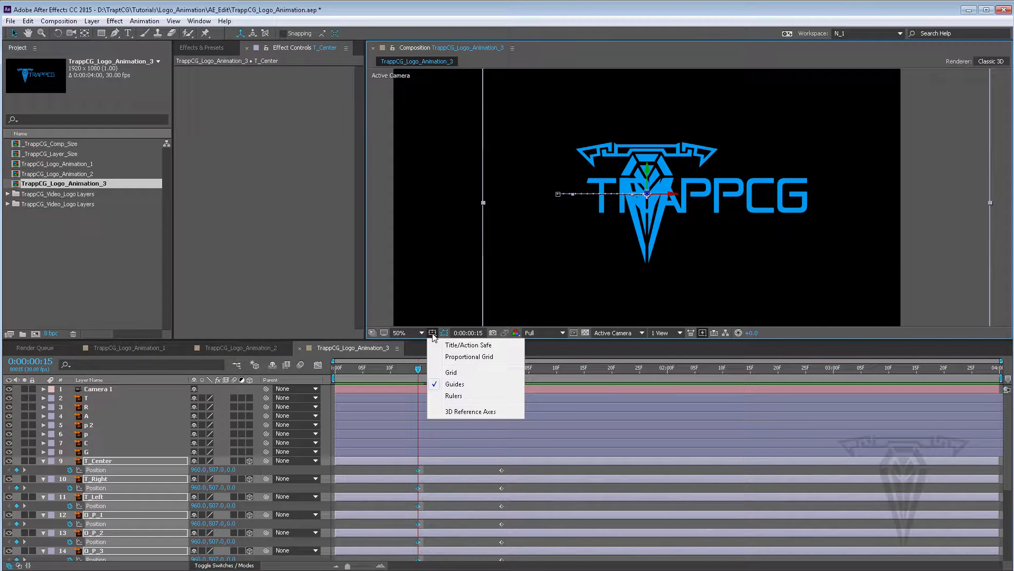
{"action": "left_click", "coordinate": [456, 396]}
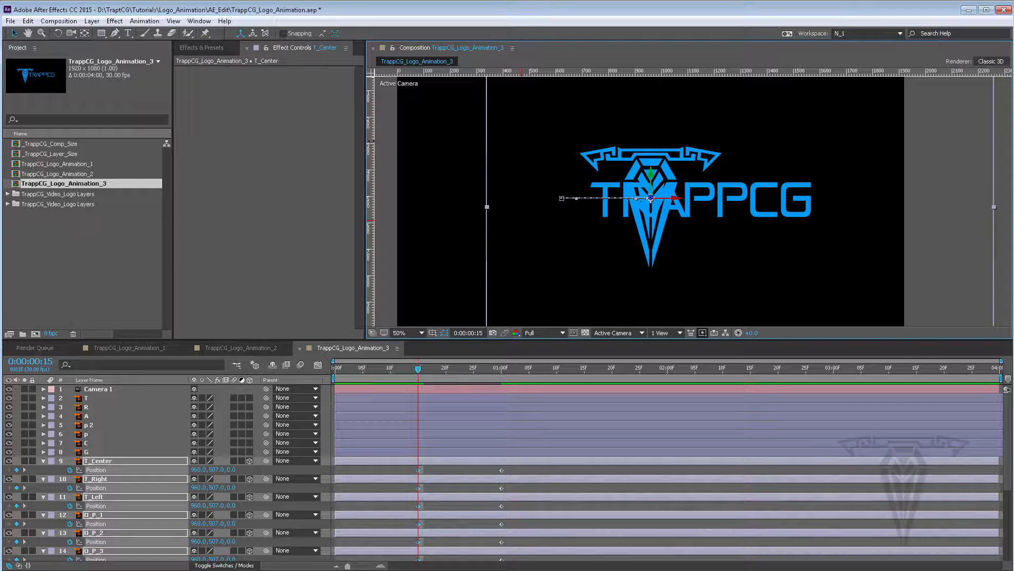
{"action": "left_click_drag", "start_coordinate": [371, 141], "coordinate": [557, 158]}
{"action": "left_click_drag", "start_coordinate": [571, 159], "coordinate": [595, 125]}
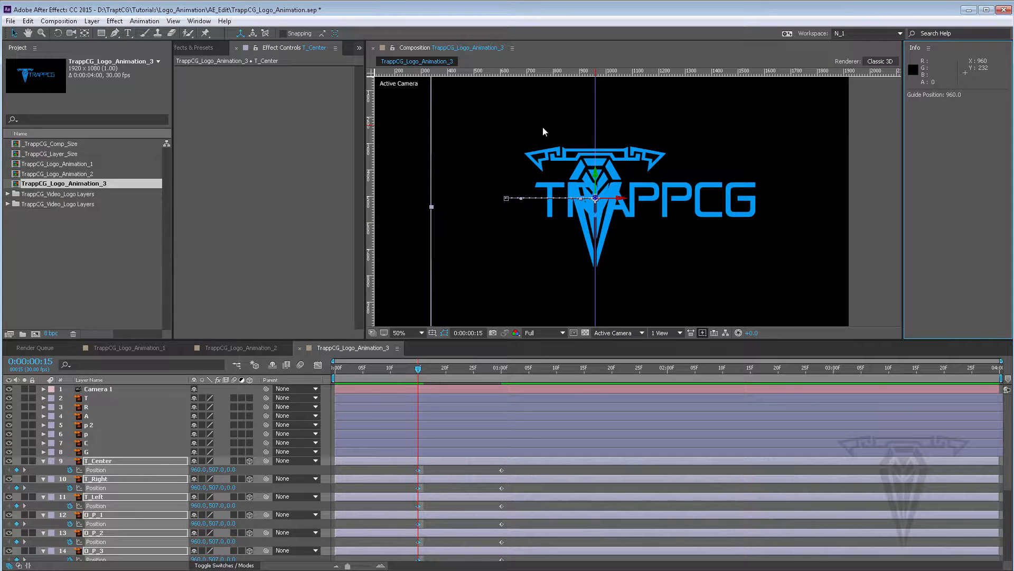
Remove the guide and hide the rulers
{"action": "key", "text": "comma"}
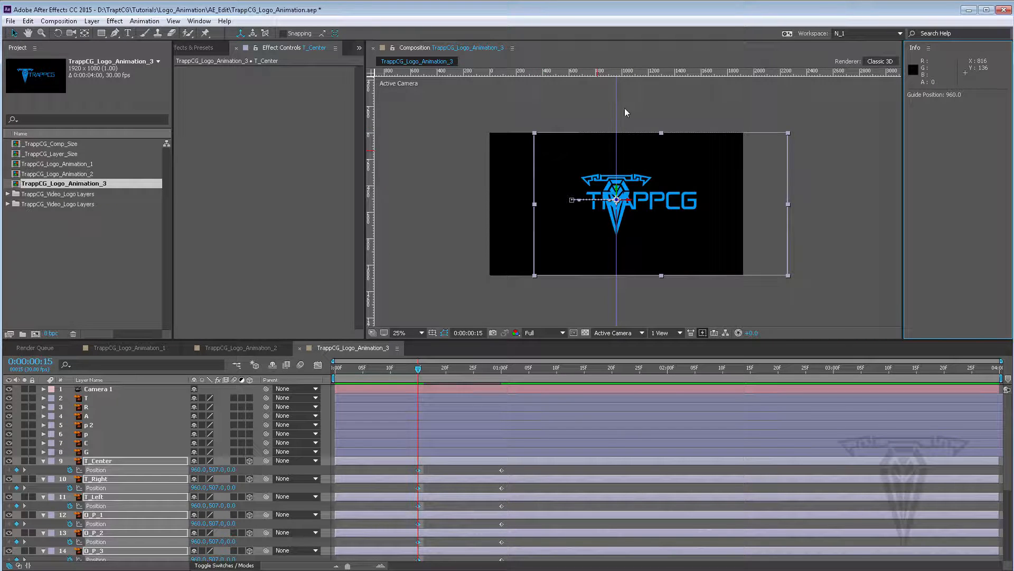
{"action": "left_click_drag", "start_coordinate": [618, 110], "coordinate": [369, 115]}
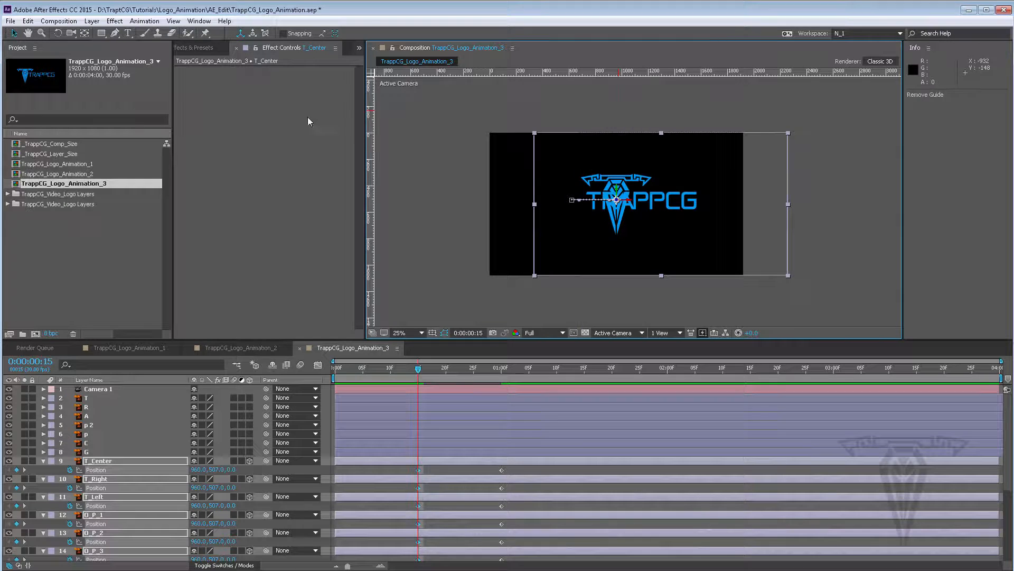
{"action": "left_click", "coordinate": [432, 332]}
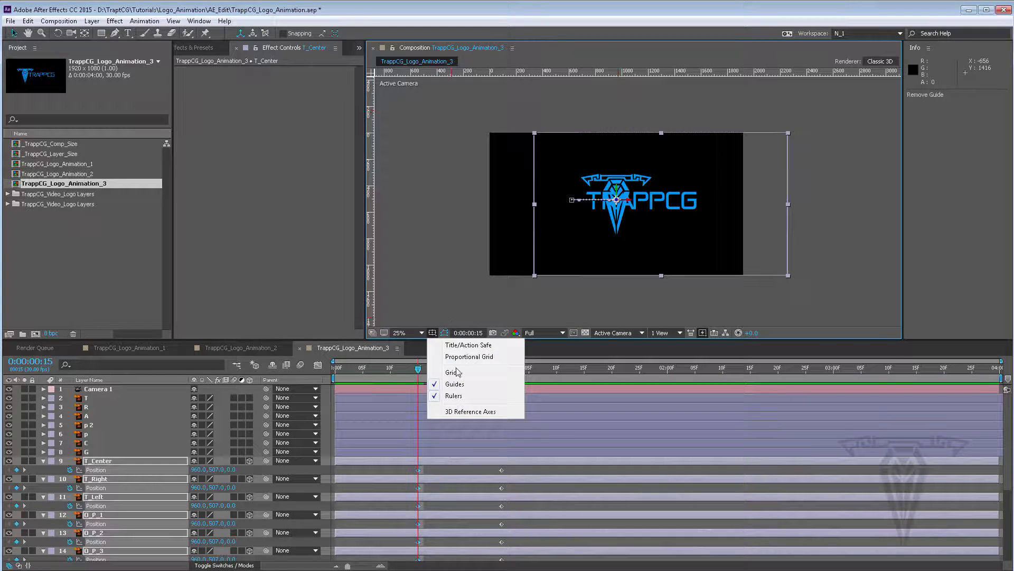
{"action": "left_click", "coordinate": [460, 403]}
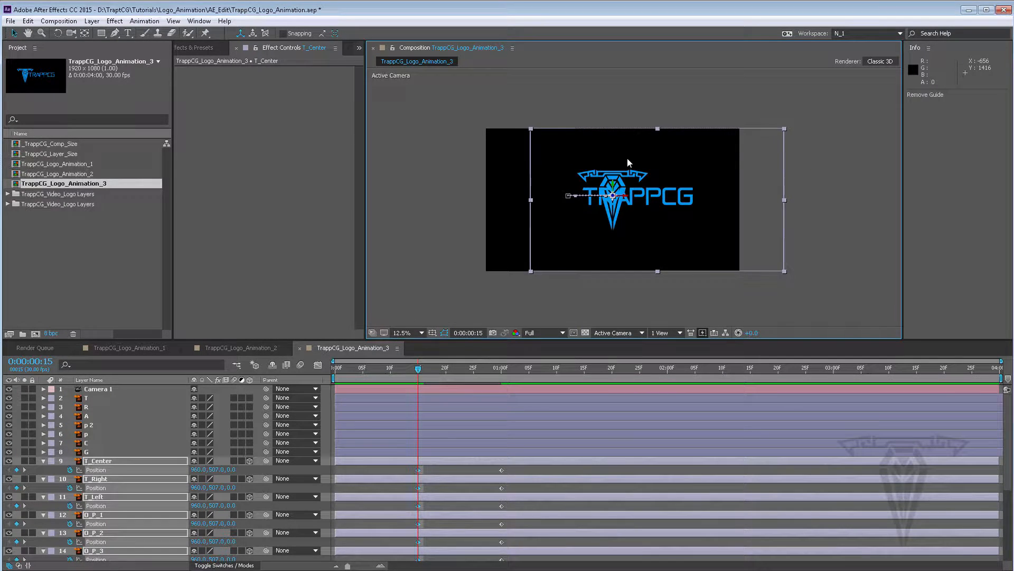
At 0:00:00:00, set the selected layers' Position to 960, 539, -1856 so they start close to the camera
{"action": "key", "text": "comma"}
{"action": "scroll", "coordinate": [608, 156], "scroll_direction": "up", "scroll_amount": 3}
{"action": "left_click_drag", "start_coordinate": [599, 166], "coordinate": [714, 173]}
{"action": "scroll", "coordinate": [646, 175], "scroll_direction": "down", "scroll_amount": 2}
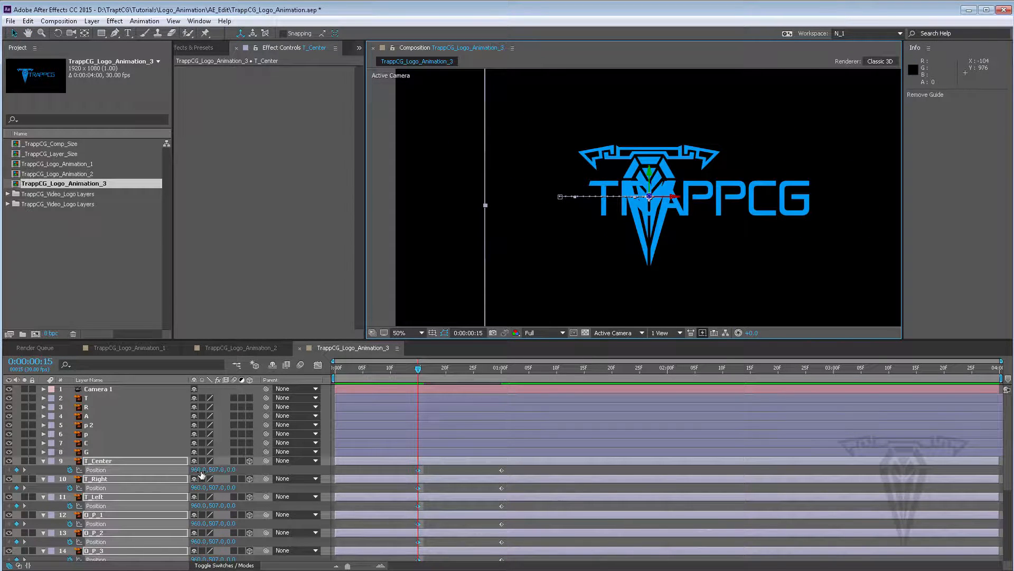
{"action": "scroll", "coordinate": [656, 228], "scroll_direction": "down", "scroll_amount": 2}
{"action": "scroll", "coordinate": [655, 226], "scroll_direction": "up", "scroll_amount": 2}
{"action": "scroll", "coordinate": [656, 228], "scroll_direction": "down", "scroll_amount": 2}
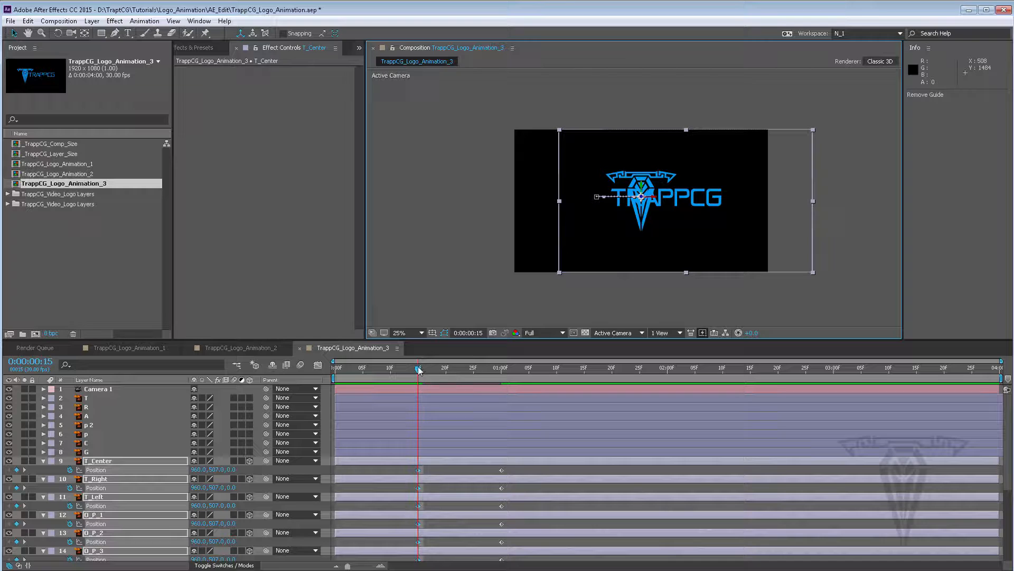
{"action": "left_click_drag", "start_coordinate": [418, 368], "coordinate": [324, 370]}
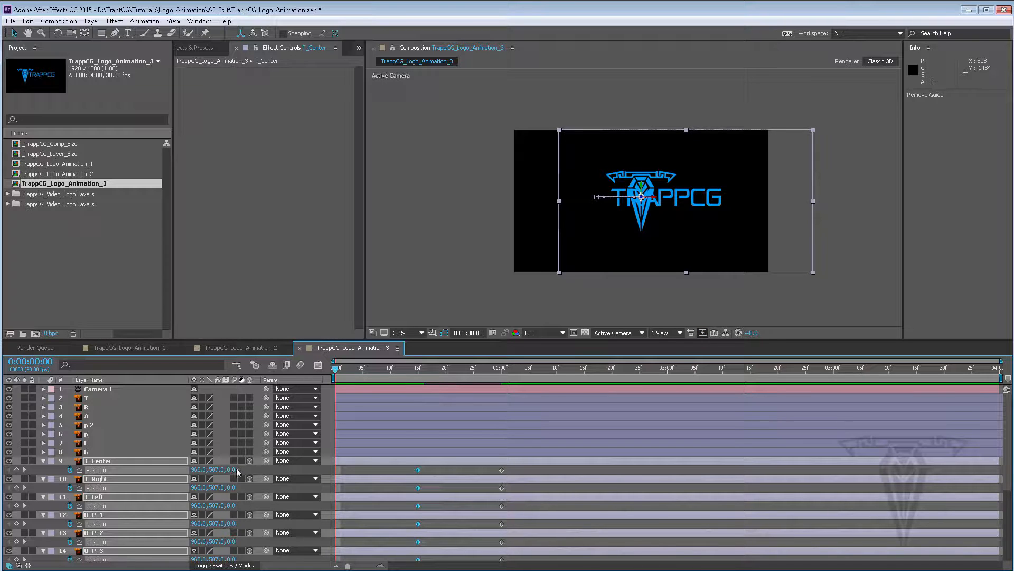
{"action": "left_click_drag", "start_coordinate": [233, 469], "coordinate": [116, 470]}
{"action": "left_click_drag", "start_coordinate": [1, 463], "coordinate": [1, 463]}
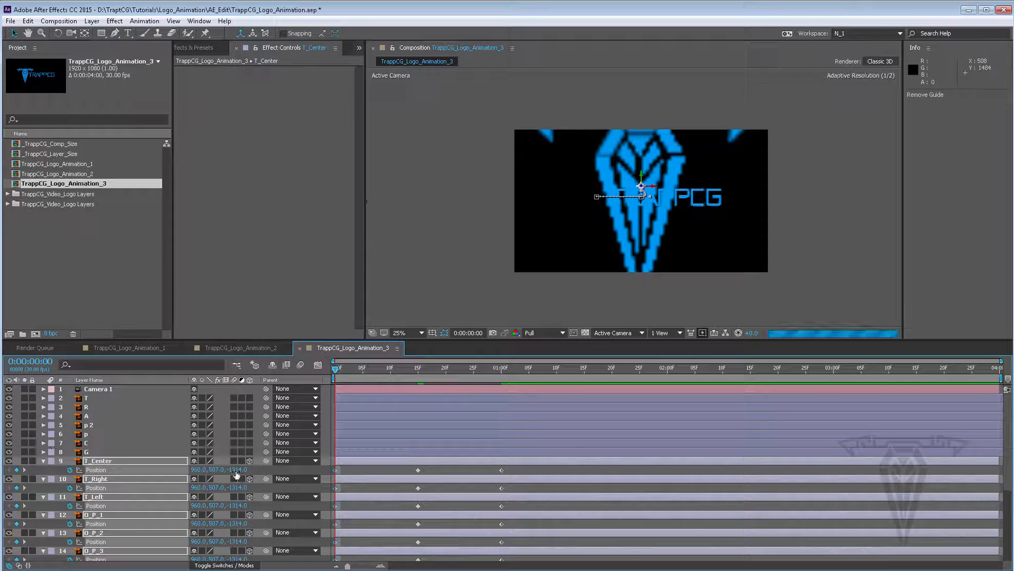
{"action": "left_click_drag", "start_coordinate": [236, 470], "coordinate": [2, 463]}
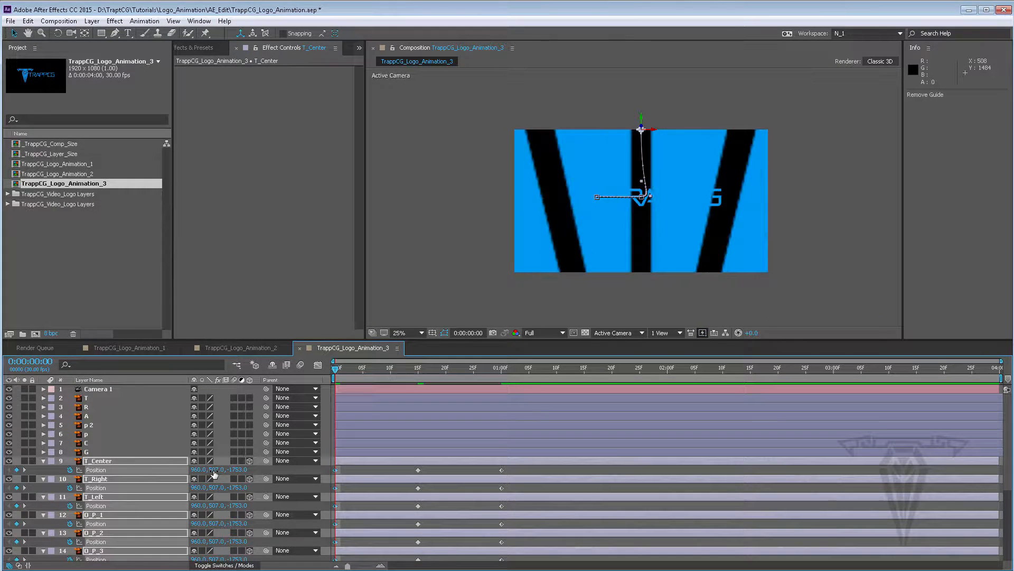
{"action": "left_click_drag", "start_coordinate": [216, 469], "coordinate": [179, 464]}
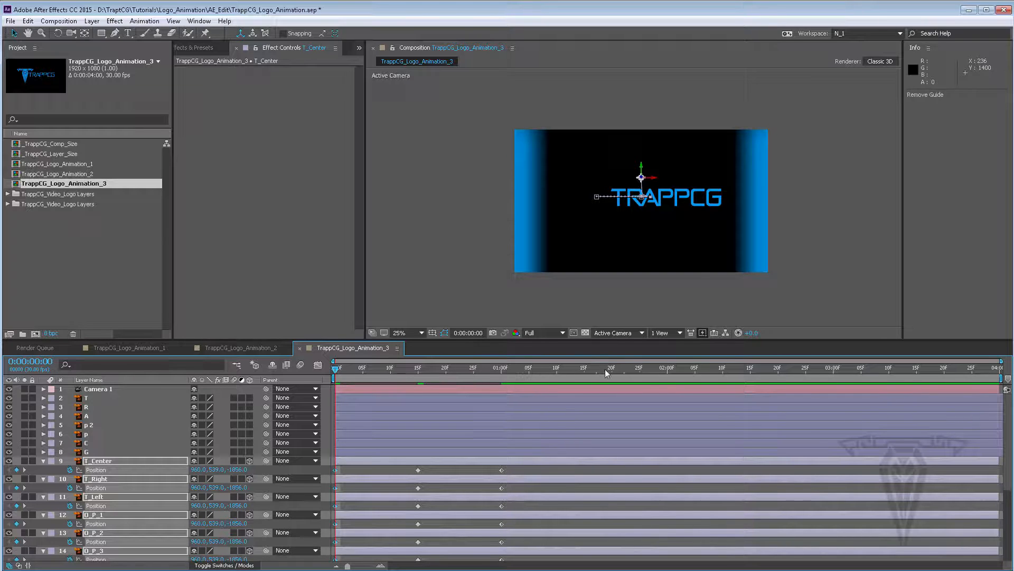
Inspect the layers' motion path from the Top view
{"action": "left_click", "coordinate": [619, 334]}
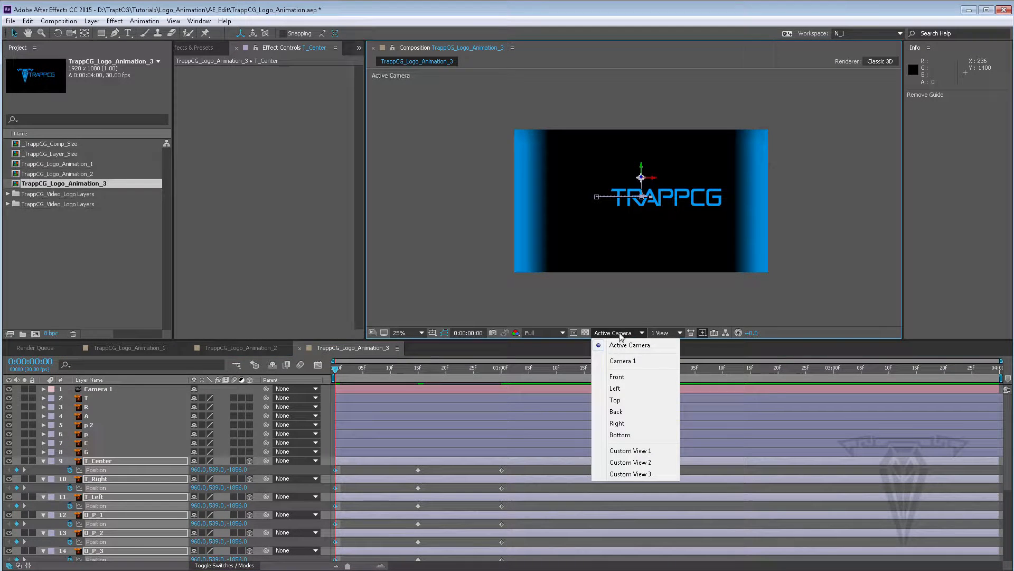
{"action": "left_click", "coordinate": [622, 401]}
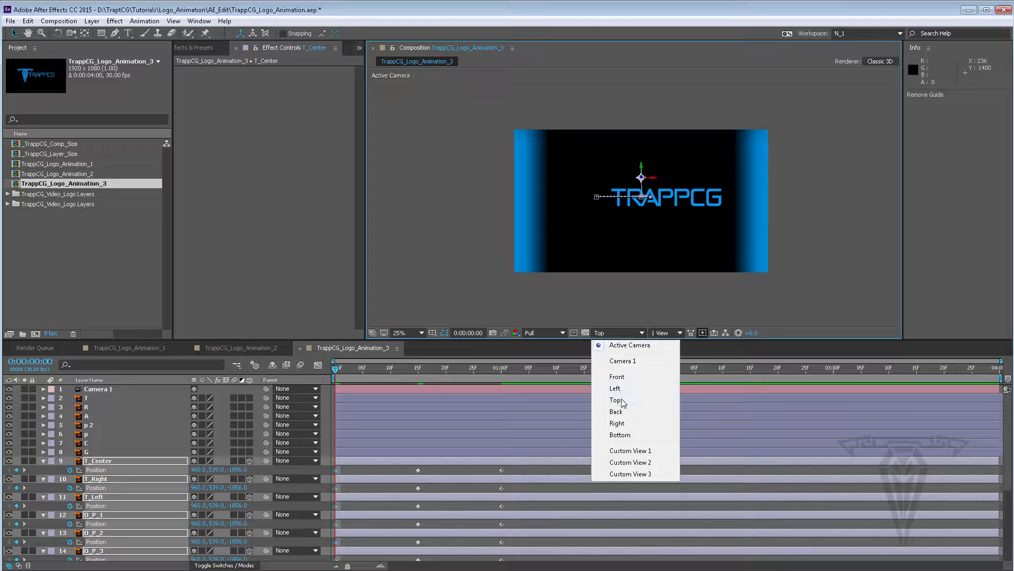
{"action": "scroll", "coordinate": [613, 234], "scroll_direction": "down", "scroll_amount": 1}
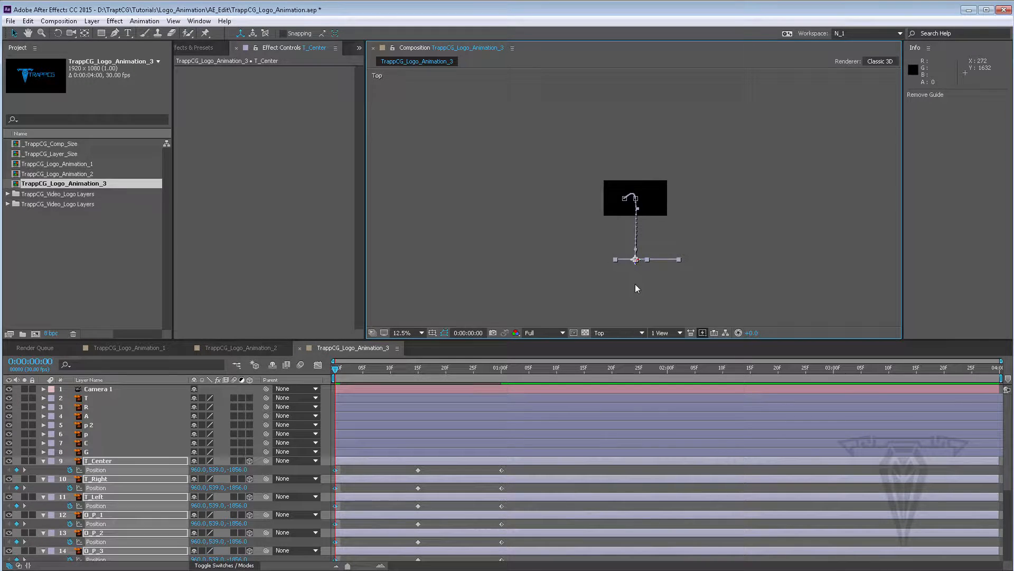
{"action": "scroll", "coordinate": [635, 283], "scroll_direction": "up", "scroll_amount": 2}
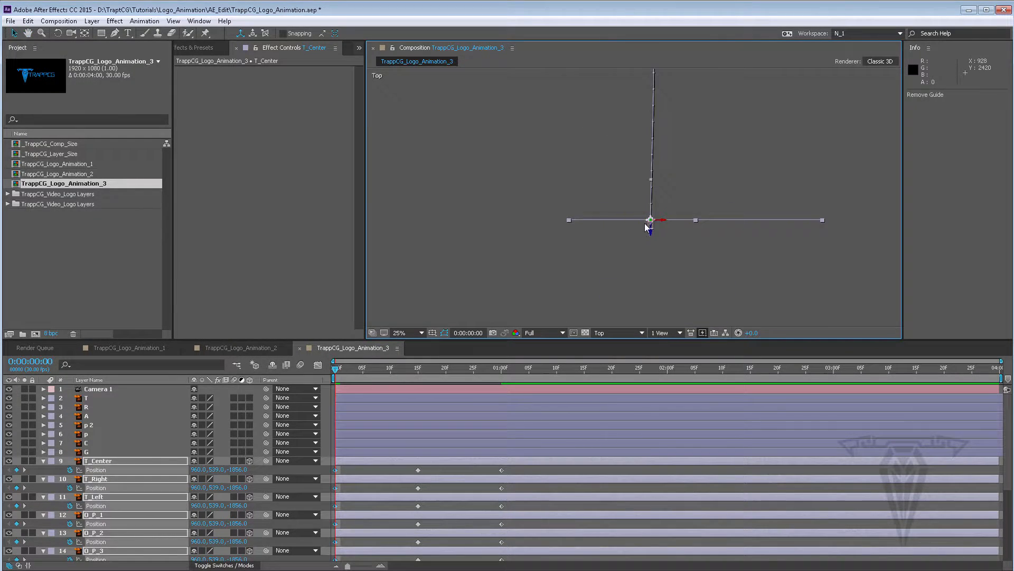
{"action": "scroll", "coordinate": [664, 239], "scroll_direction": "up", "scroll_amount": 4}
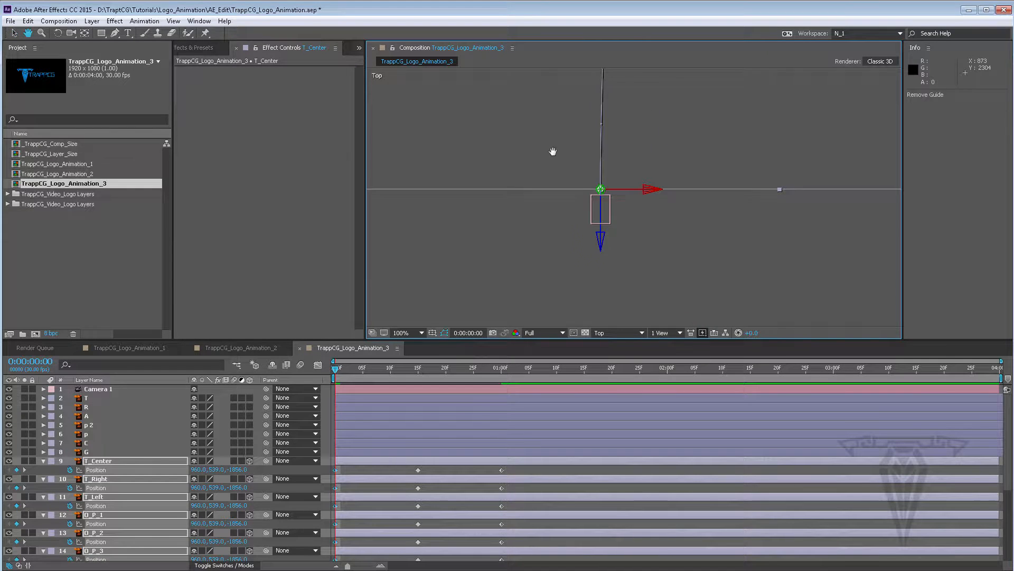
In the Top view, push the selected layers' starting Position back along Z to 960, 539, -1896
{"action": "scroll", "coordinate": [596, 206], "scroll_direction": "up", "scroll_amount": 1}
{"action": "key", "text": "v"}
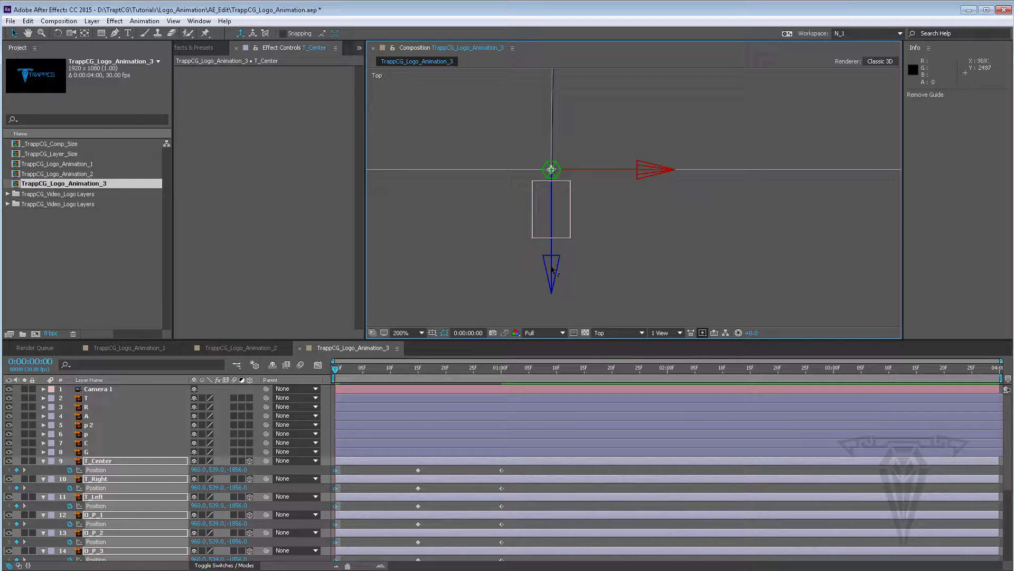
{"action": "left_click_drag", "start_coordinate": [552, 271], "coordinate": [560, 302]}
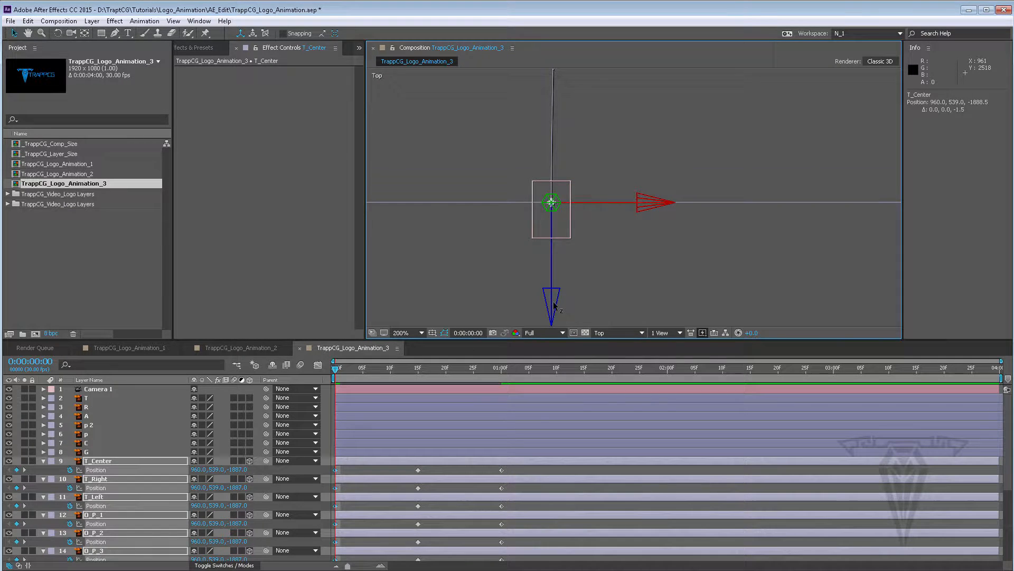
{"action": "left_click_drag", "start_coordinate": [555, 304], "coordinate": [556, 312]}
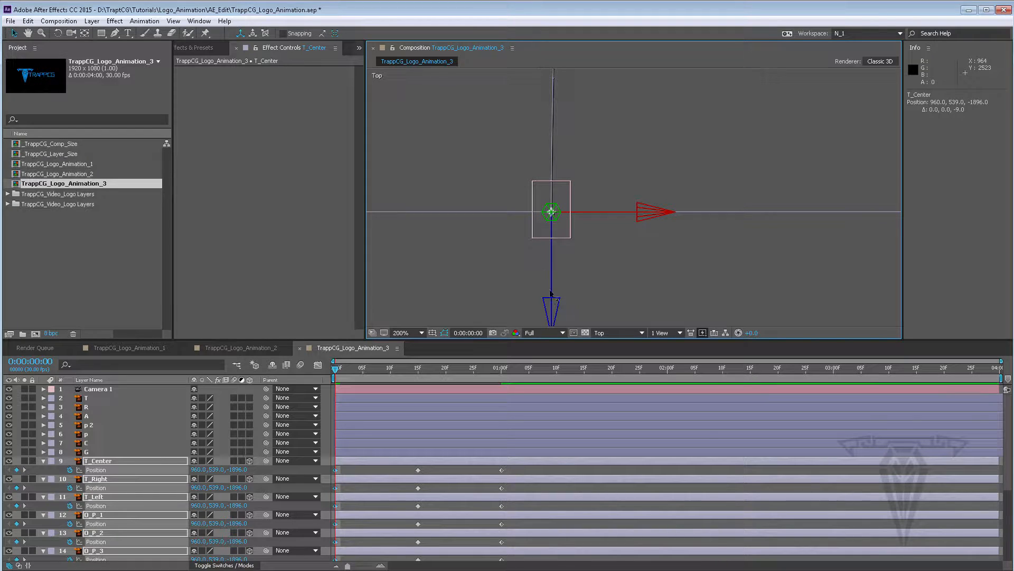
Set the spatial interpolation of all layers' Position keyframes to Linear
{"action": "scroll", "coordinate": [549, 163], "scroll_direction": "down", "scroll_amount": 5}
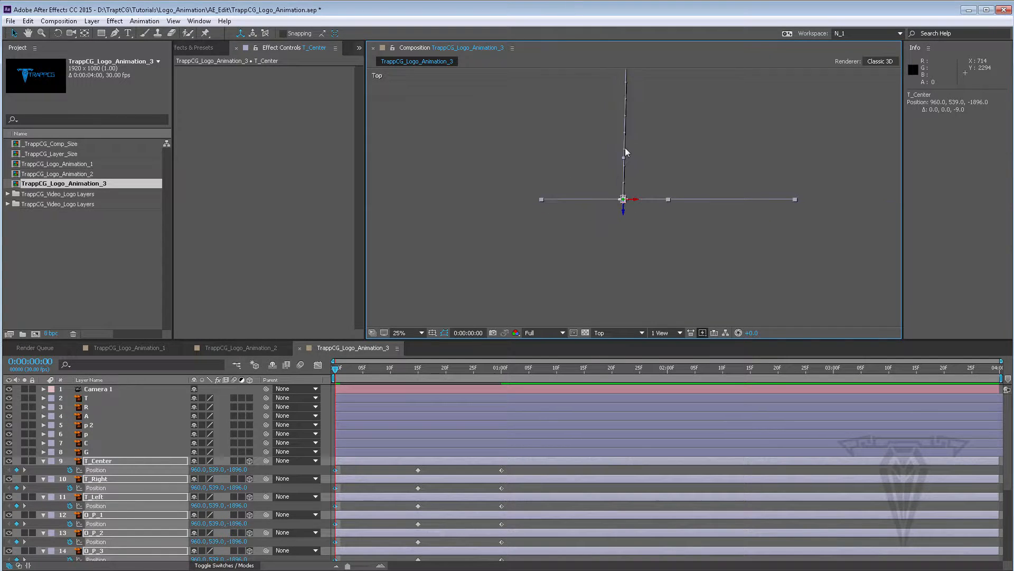
{"action": "scroll", "coordinate": [616, 225], "scroll_direction": "down", "scroll_amount": 1}
{"action": "key", "text": "v"}
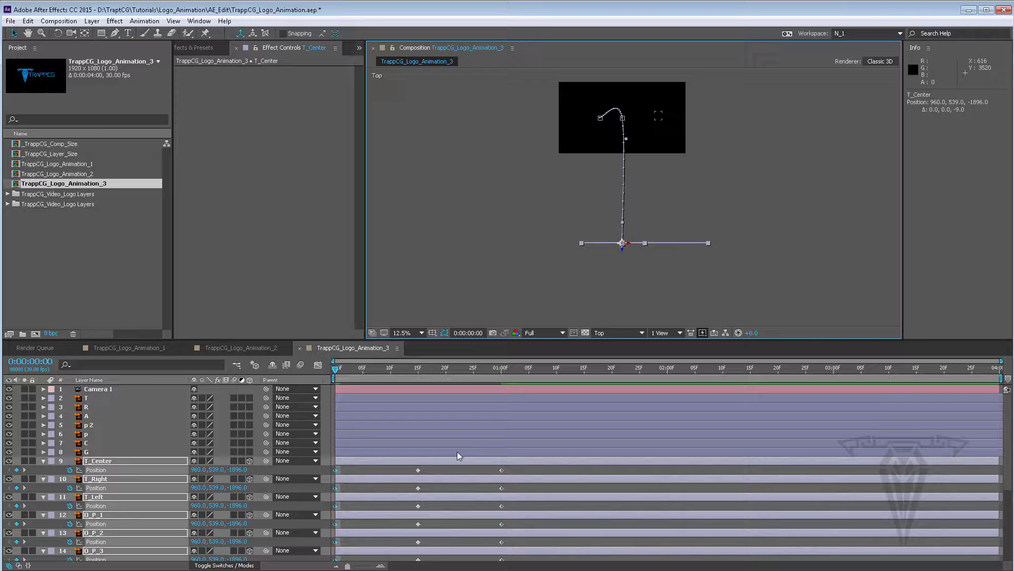
{"action": "key", "text": "grave"}
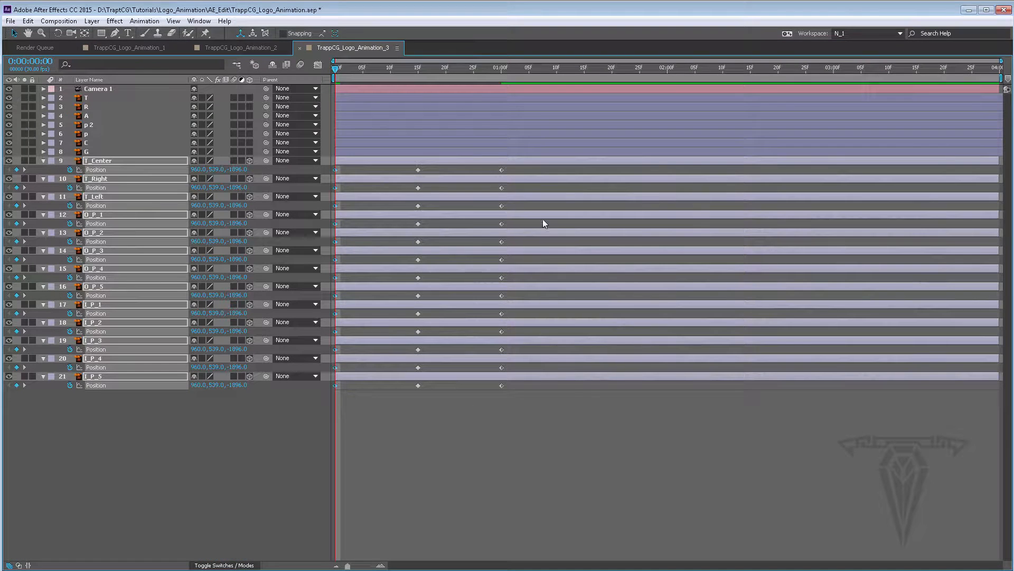
{"action": "left_click_drag", "start_coordinate": [515, 167], "coordinate": [314, 417]}
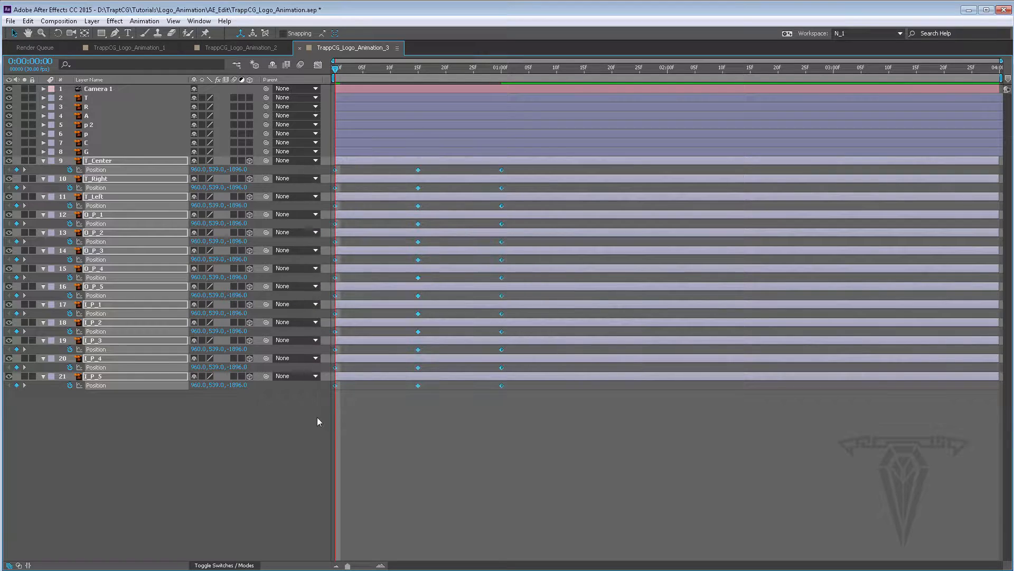
{"action": "right_click", "coordinate": [419, 170]}
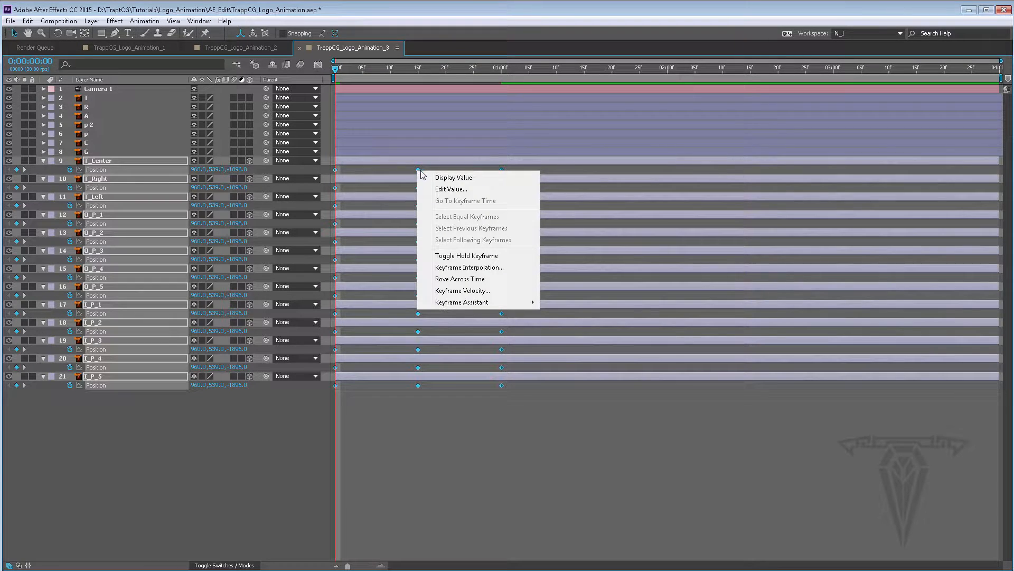
{"action": "left_click", "coordinate": [484, 268]}
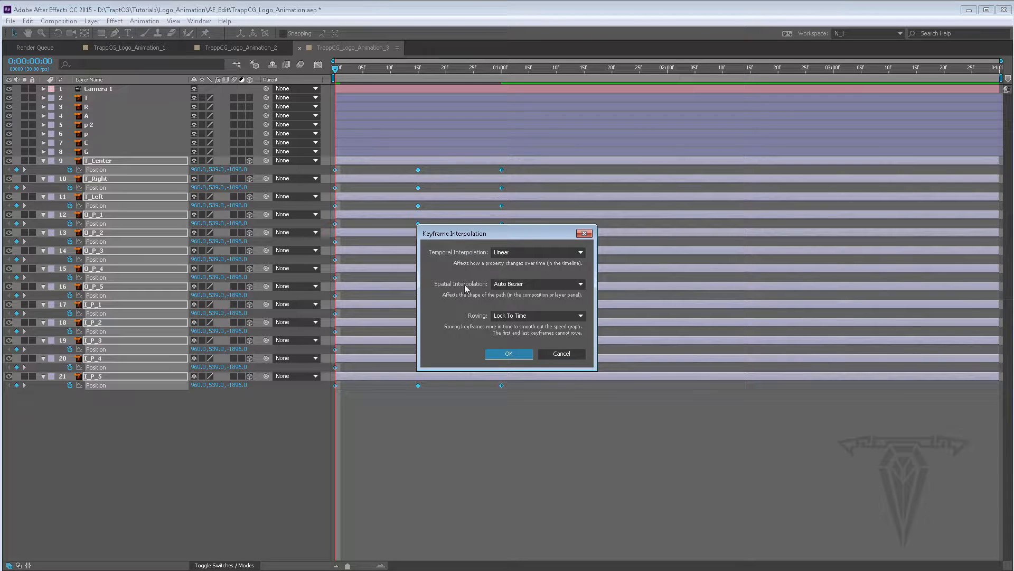
{"action": "left_click", "coordinate": [522, 286]}
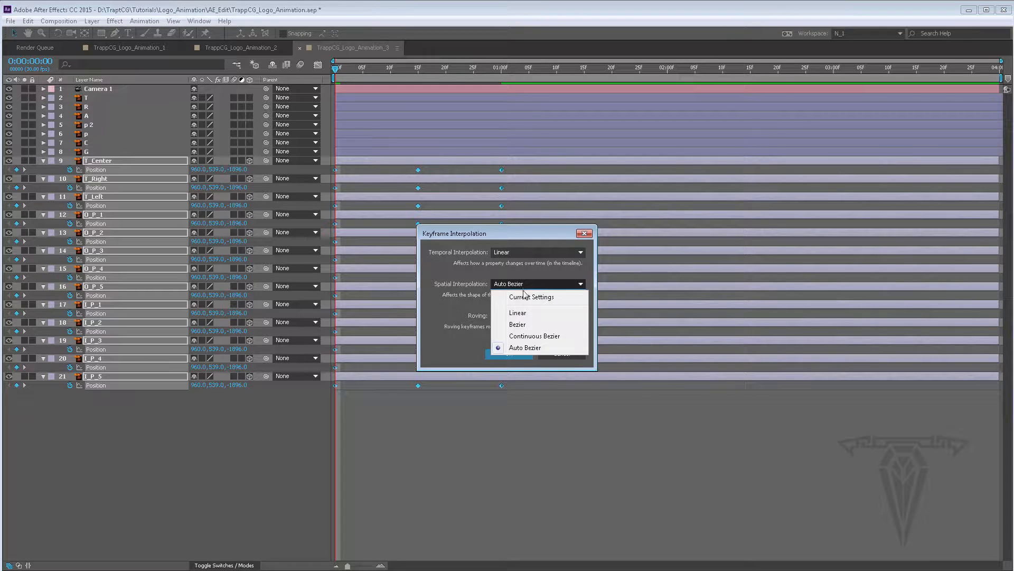
{"action": "left_click", "coordinate": [518, 312]}
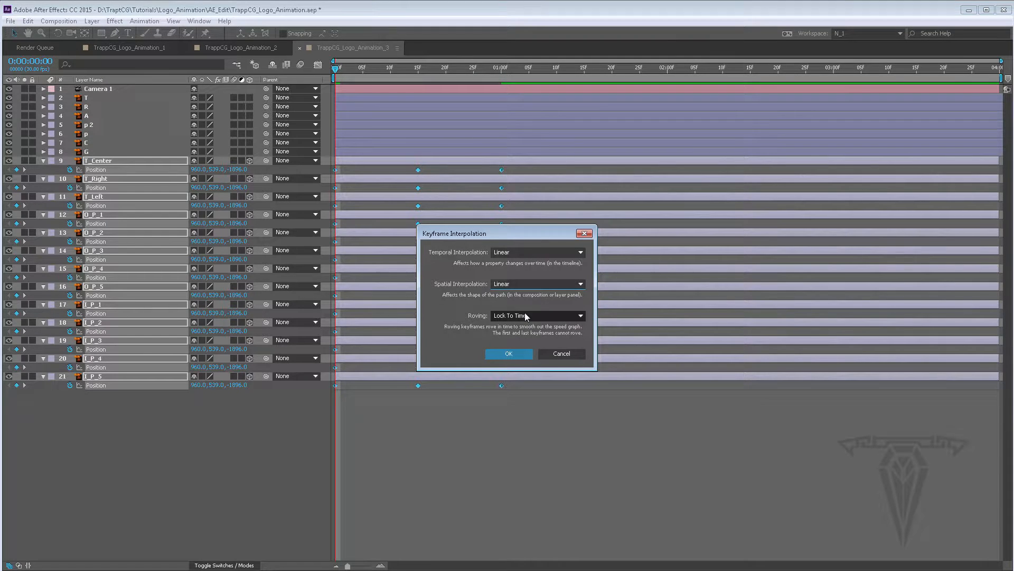
{"action": "left_click", "coordinate": [521, 286]}
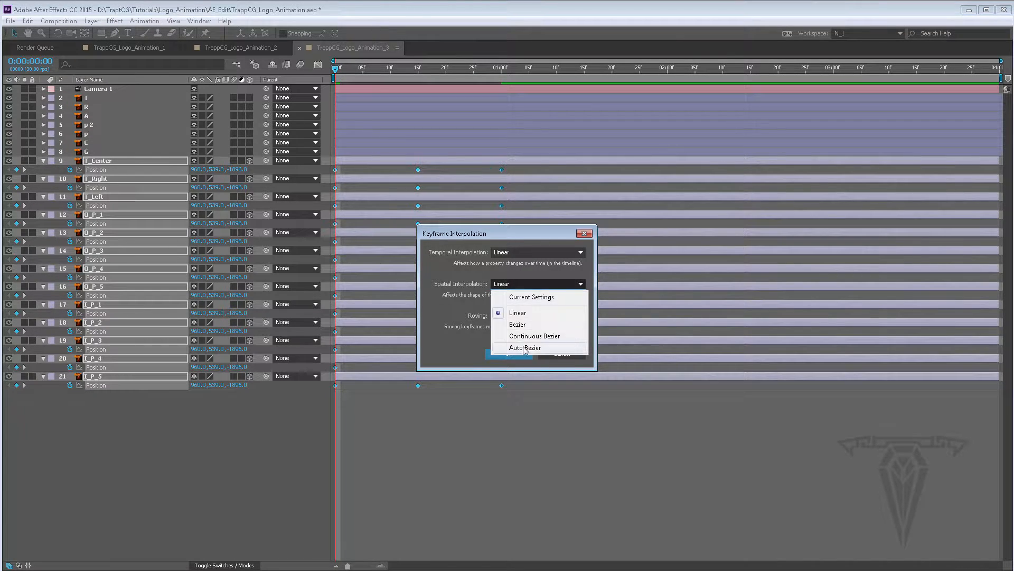
{"action": "left_click", "coordinate": [523, 314]}
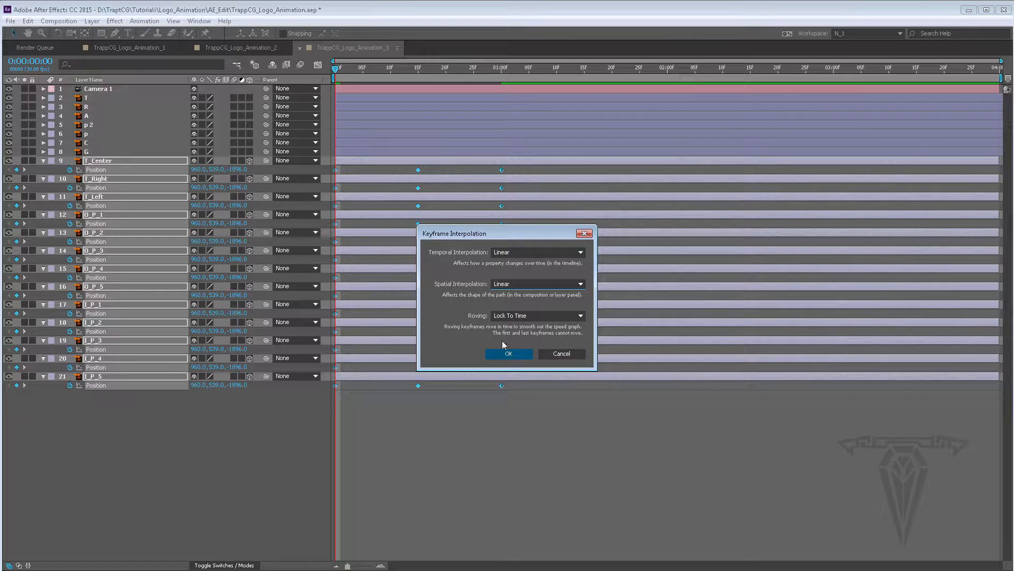
{"action": "left_click", "coordinate": [508, 355]}
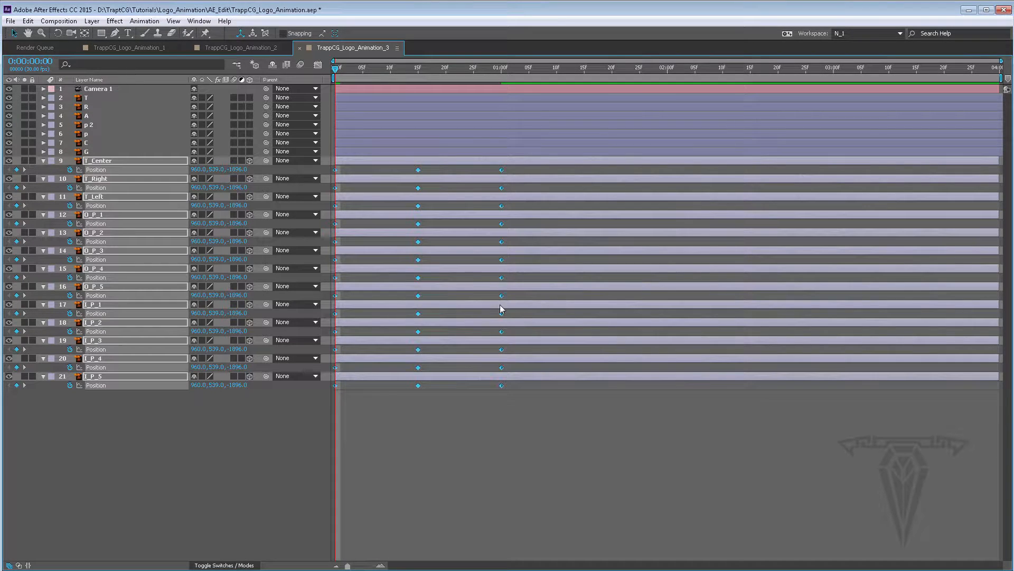
Switch the composition view to the Active Camera and fit the comp in the viewer
{"action": "key", "text": "grave"}
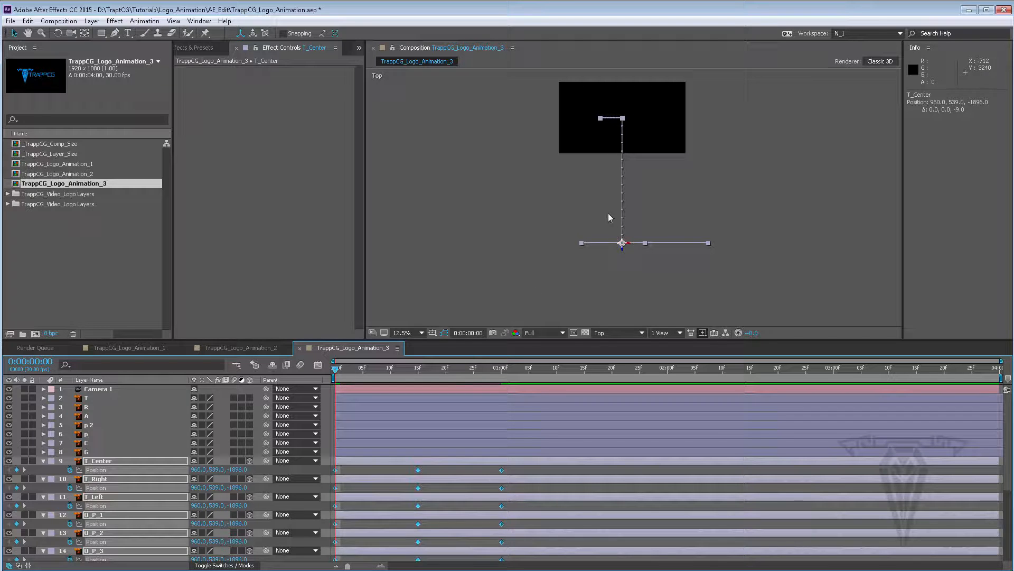
{"action": "left_click", "coordinate": [609, 331]}
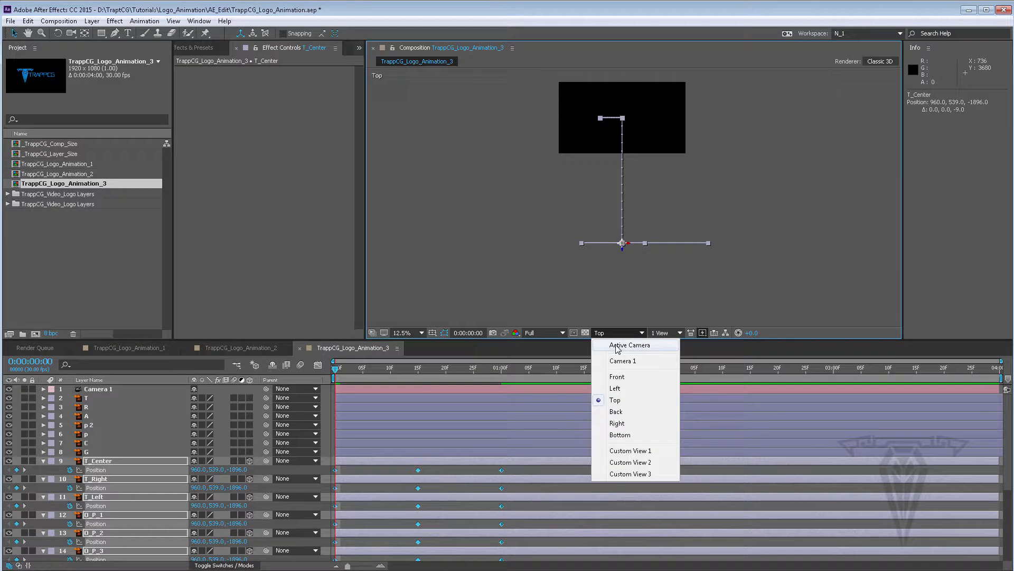
{"action": "left_click", "coordinate": [618, 346]}
{"action": "left_click_drag", "start_coordinate": [623, 140], "coordinate": [610, 192]}
{"action": "scroll", "coordinate": [610, 189], "scroll_direction": "up", "scroll_amount": 1}
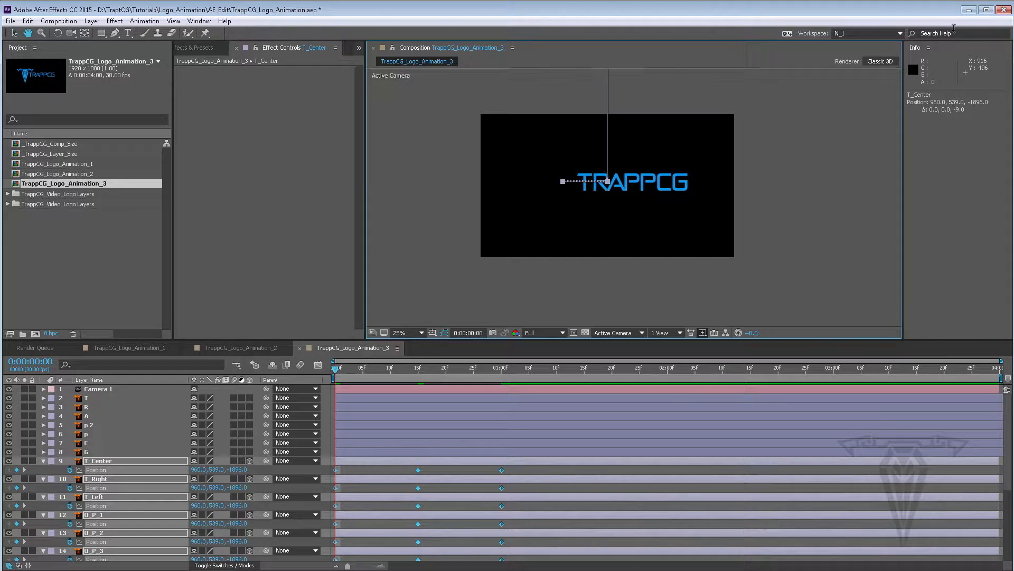
{"action": "left_click", "coordinate": [928, 47]}
{"action": "left_click", "coordinate": [919, 54]}
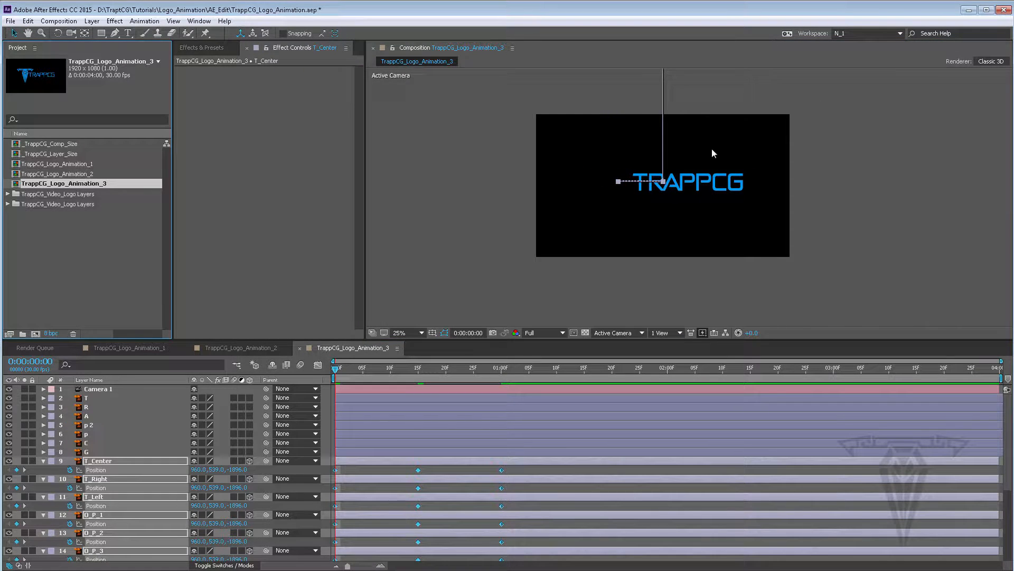
{"action": "scroll", "coordinate": [669, 157], "scroll_direction": "up", "scroll_amount": 1}
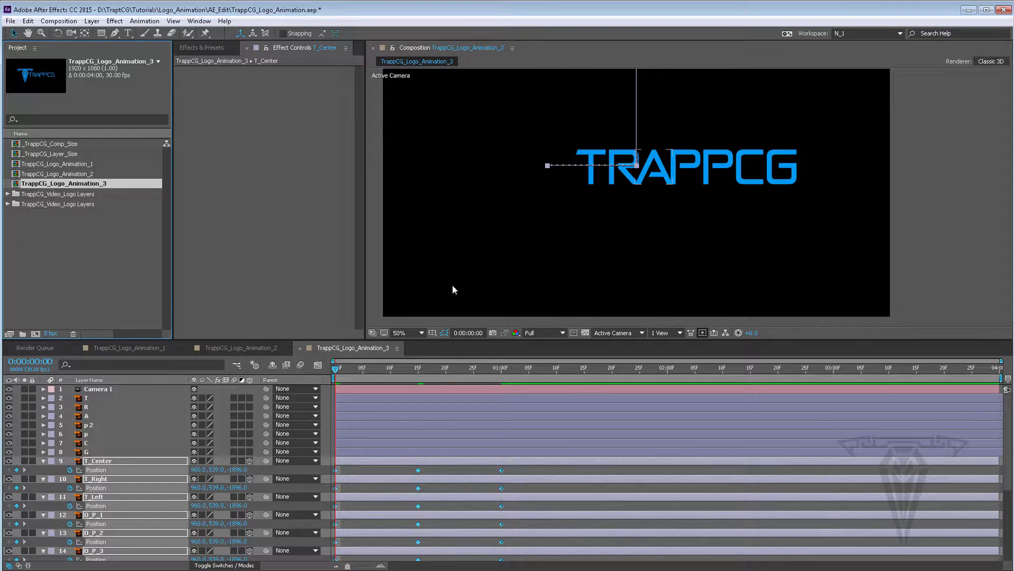
{"action": "left_click", "coordinate": [413, 331]}
{"action": "left_click", "coordinate": [414, 341]}
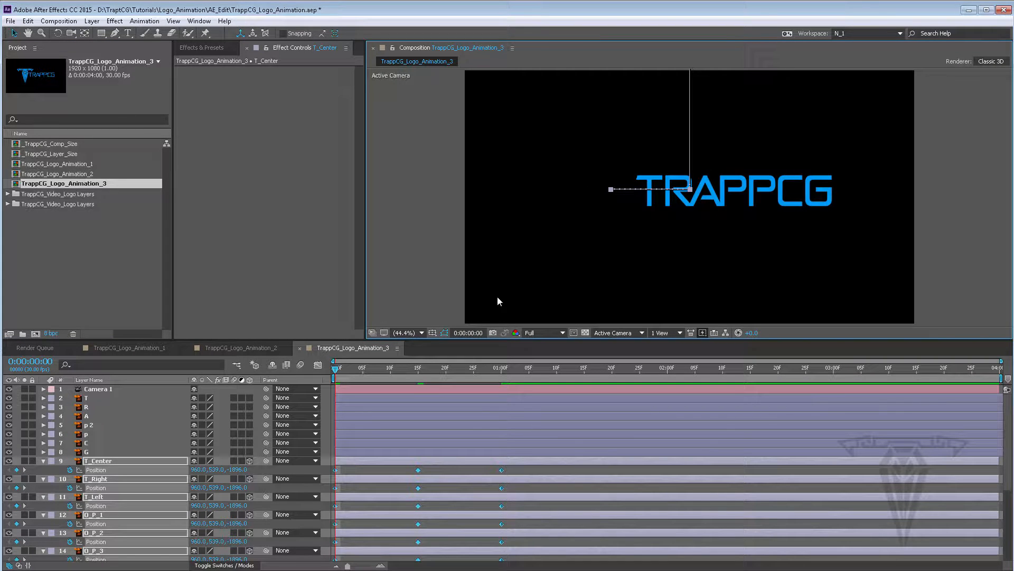
Preview the fly-in at Quarter resolution with the work area ending at about 0:00:01:10
{"action": "key", "text": "space"}
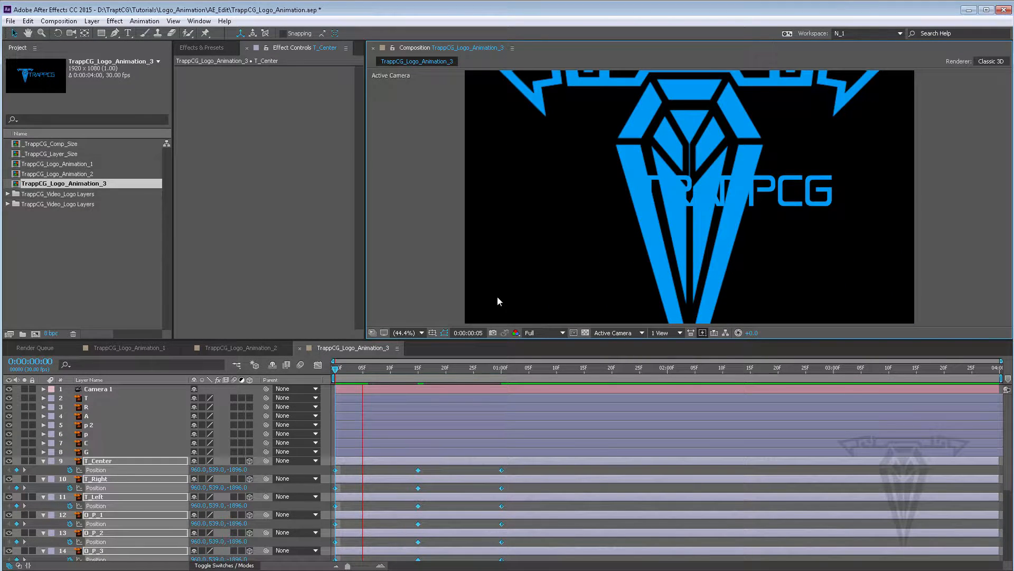
{"action": "left_click", "coordinate": [368, 368]}
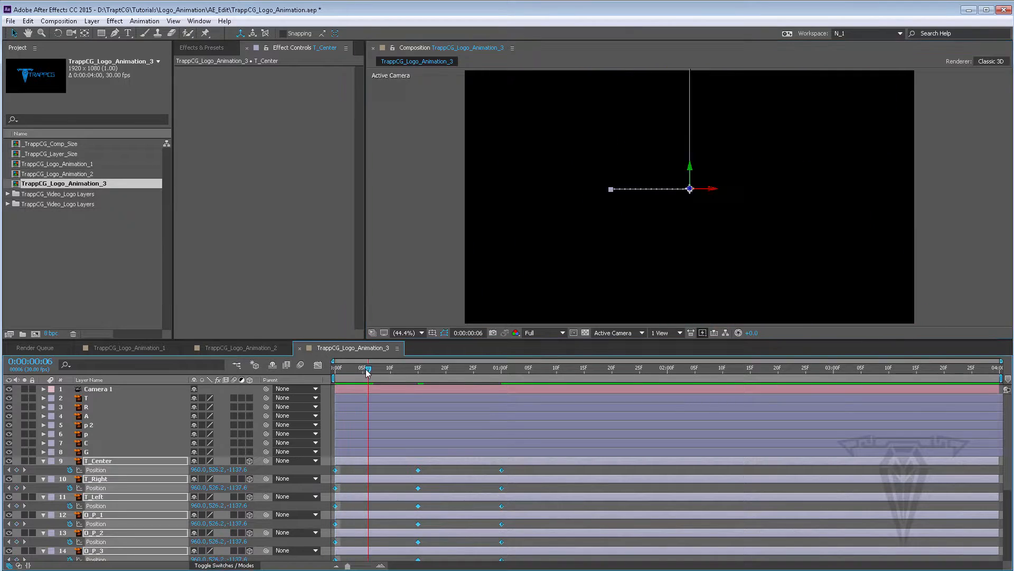
{"action": "left_click", "coordinate": [562, 333]}
{"action": "left_click", "coordinate": [560, 396]}
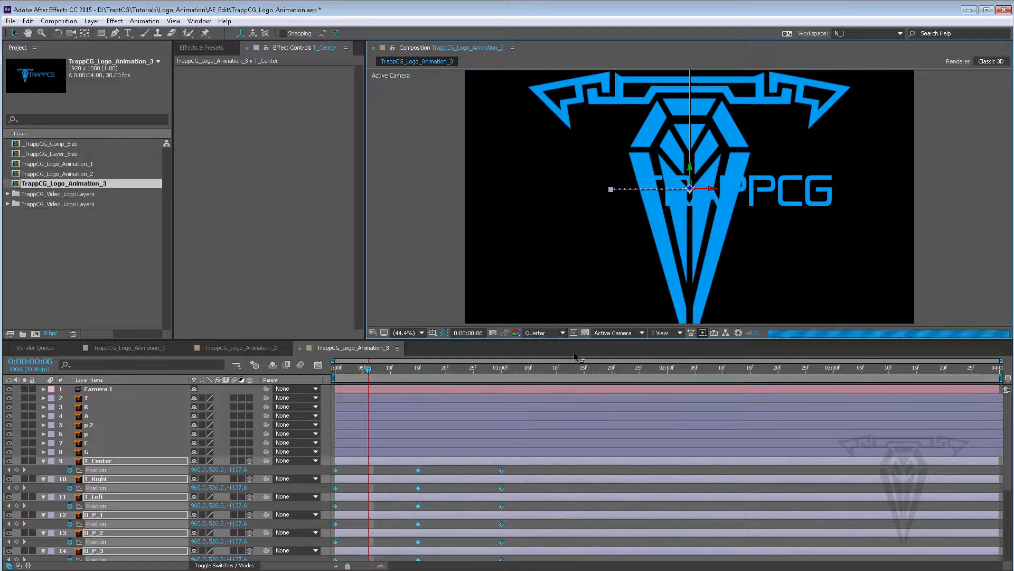
{"action": "key", "text": "space"}
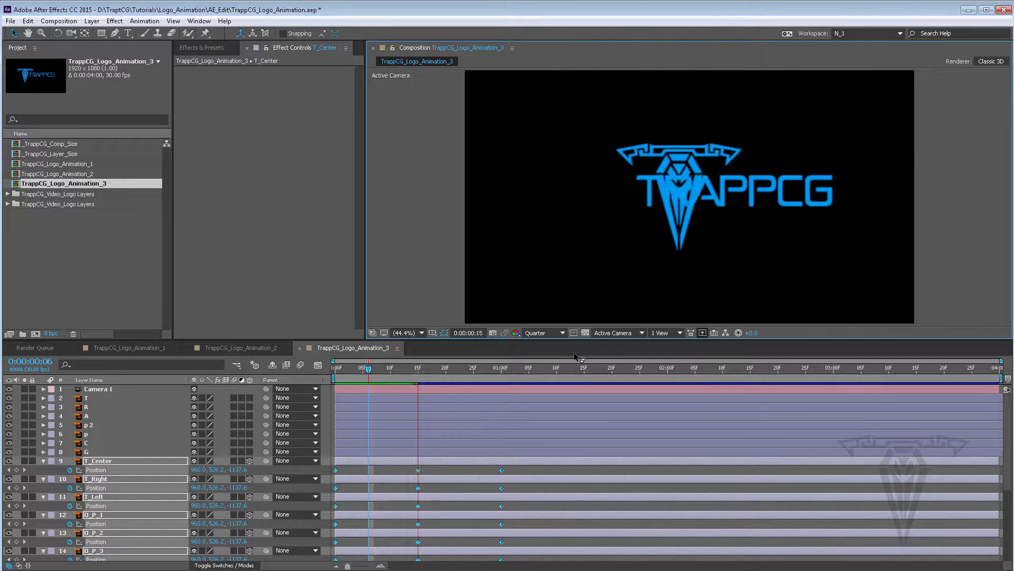
{"action": "key", "text": "space"}
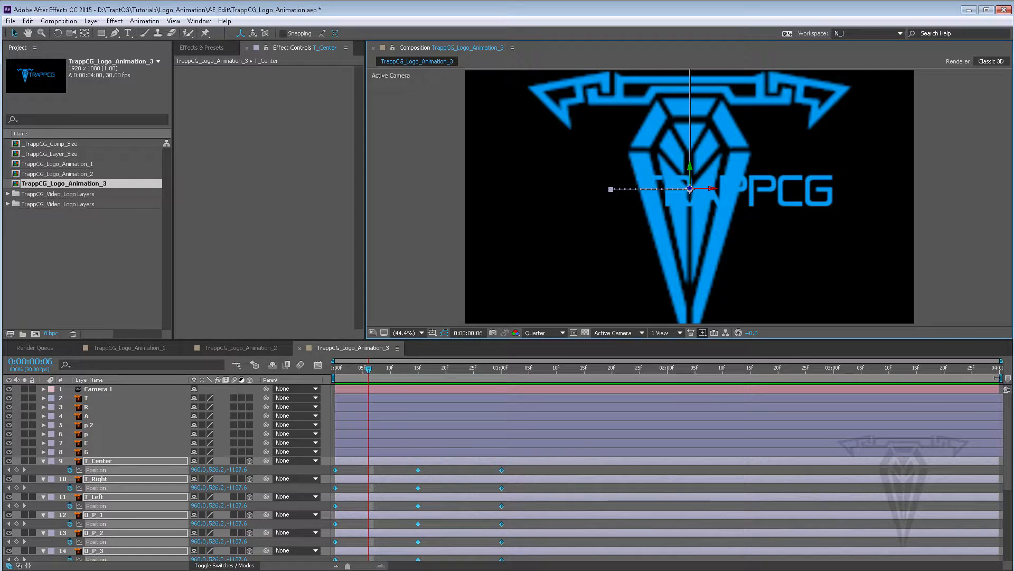
{"action": "left_click_drag", "start_coordinate": [997, 378], "coordinate": [564, 379]}
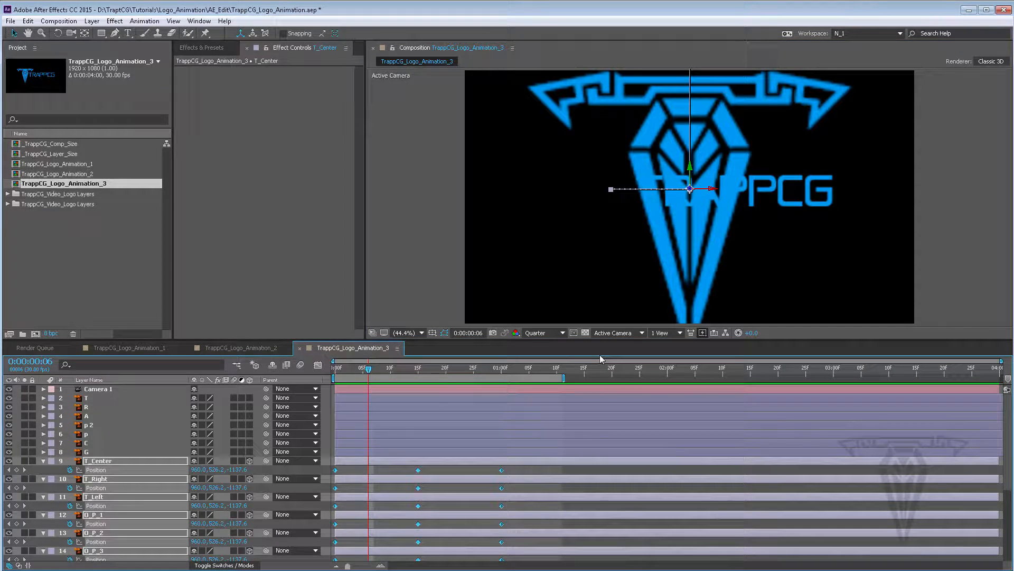
{"action": "left_click_drag", "start_coordinate": [368, 369], "coordinate": [502, 374]}
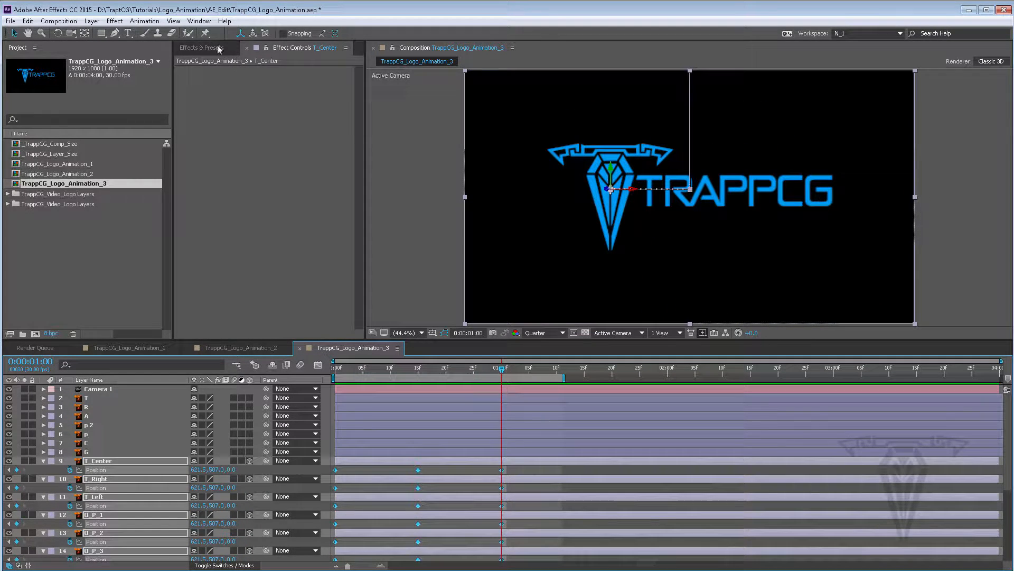
Save the project and scrub through the first second to review the motion
{"action": "left_click", "coordinate": [10, 22]}
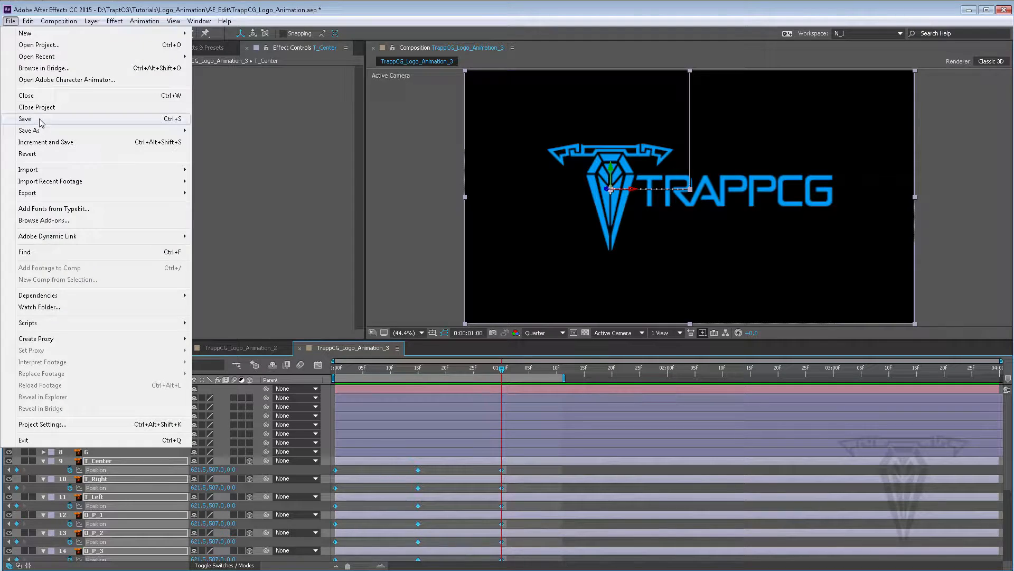
{"action": "left_click", "coordinate": [41, 121]}
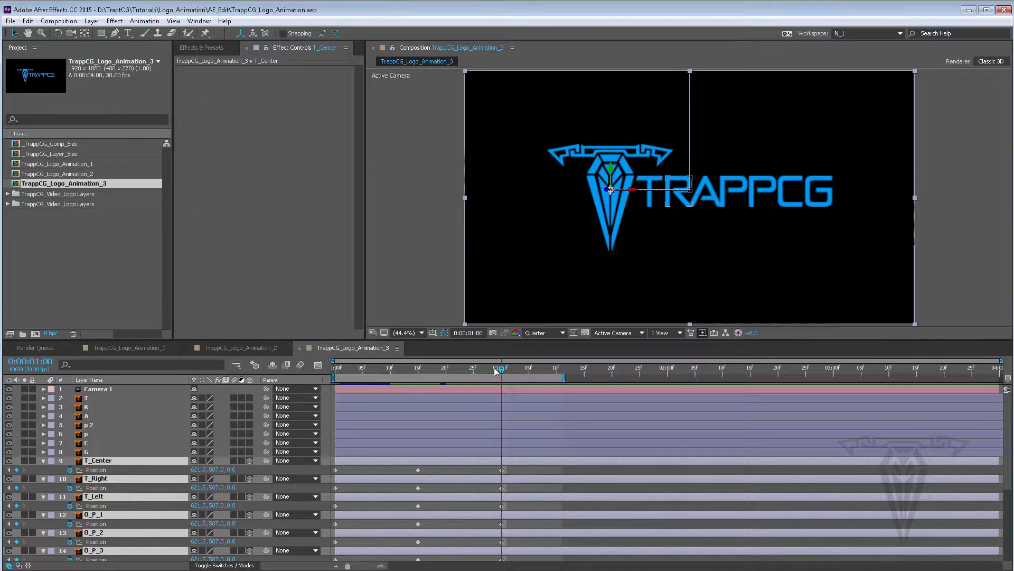
{"action": "left_click_drag", "start_coordinate": [496, 372], "coordinate": [445, 379]}
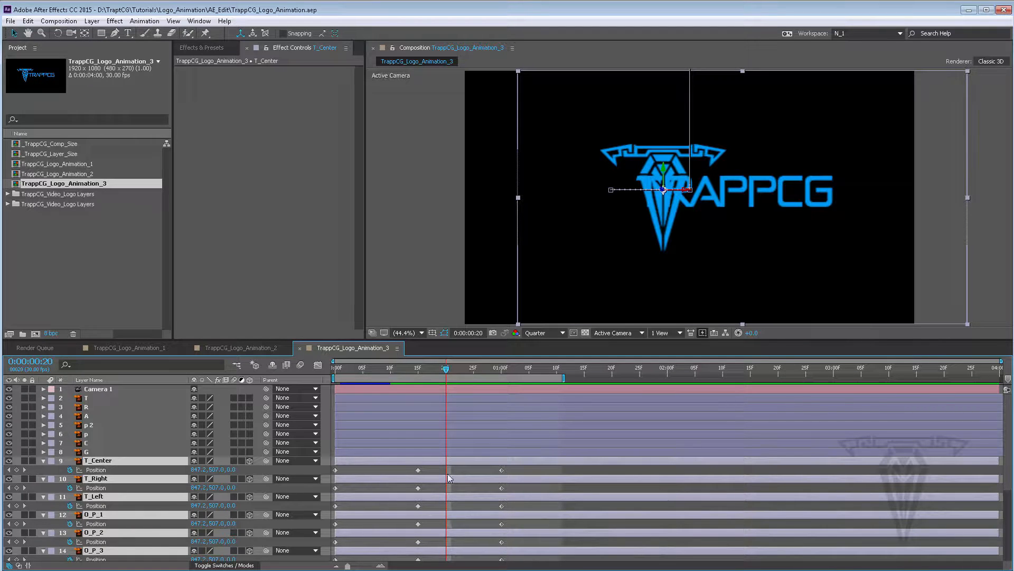
{"action": "left_click_drag", "start_coordinate": [446, 370], "coordinate": [474, 374]}
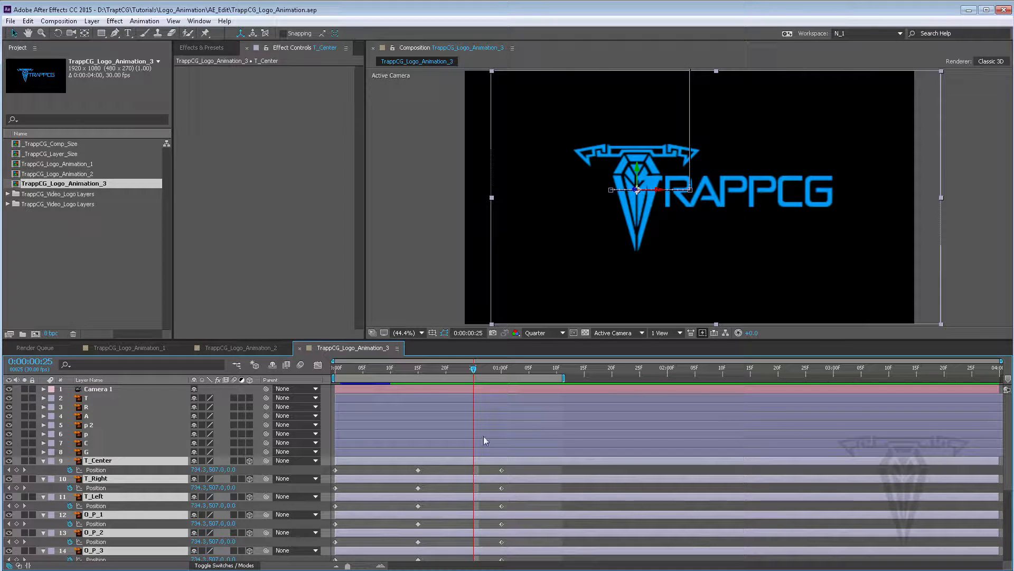
At 0:00:00:25, add Position keyframes on the layers with the value 960, 507, 0
{"action": "left_click", "coordinate": [418, 368]}
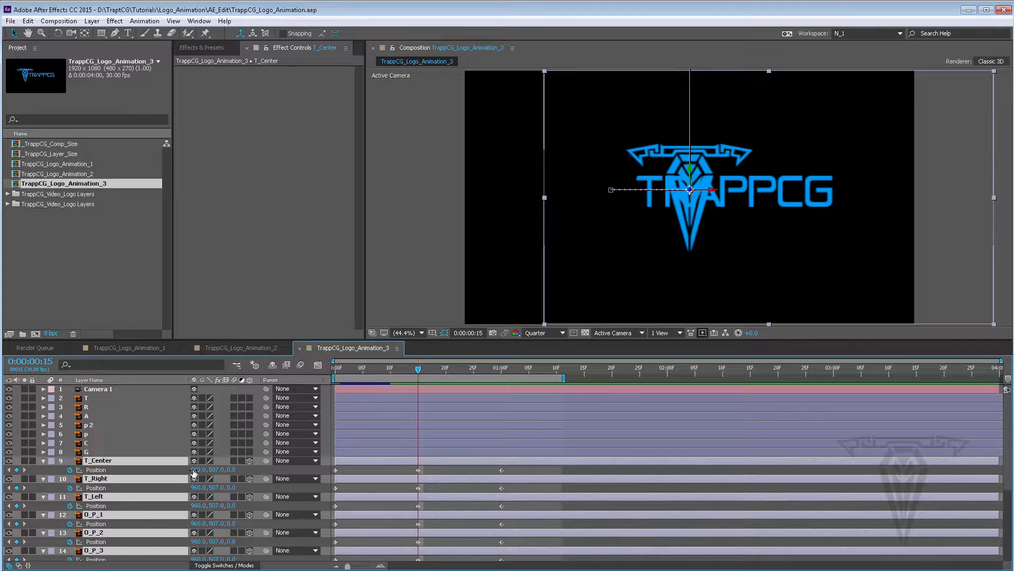
{"action": "left_click_drag", "start_coordinate": [418, 370], "coordinate": [473, 375]}
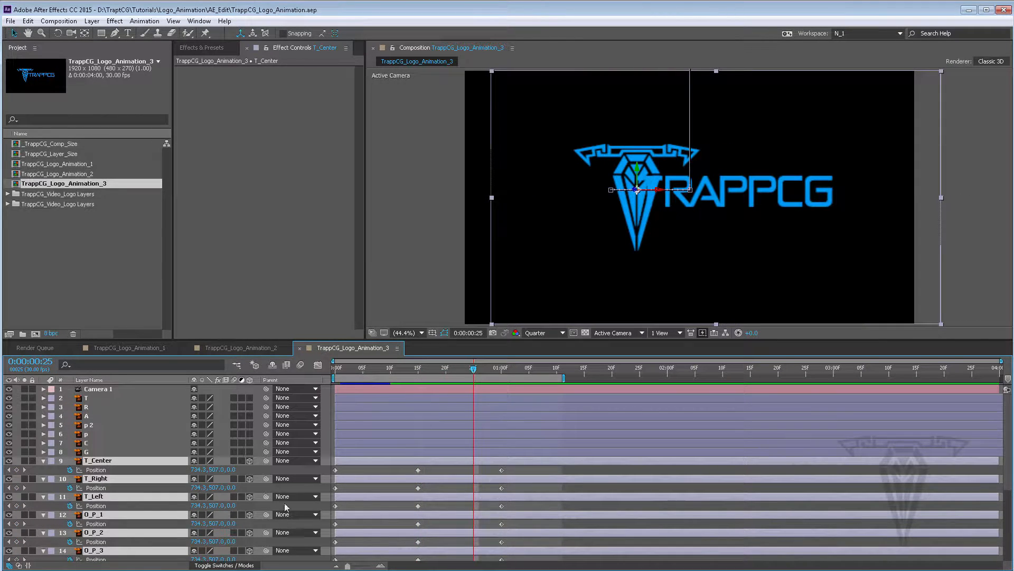
{"action": "left_click", "coordinate": [197, 469]}
{"action": "key", "text": "BackSpace"}
{"action": "key", "text": "Return"}
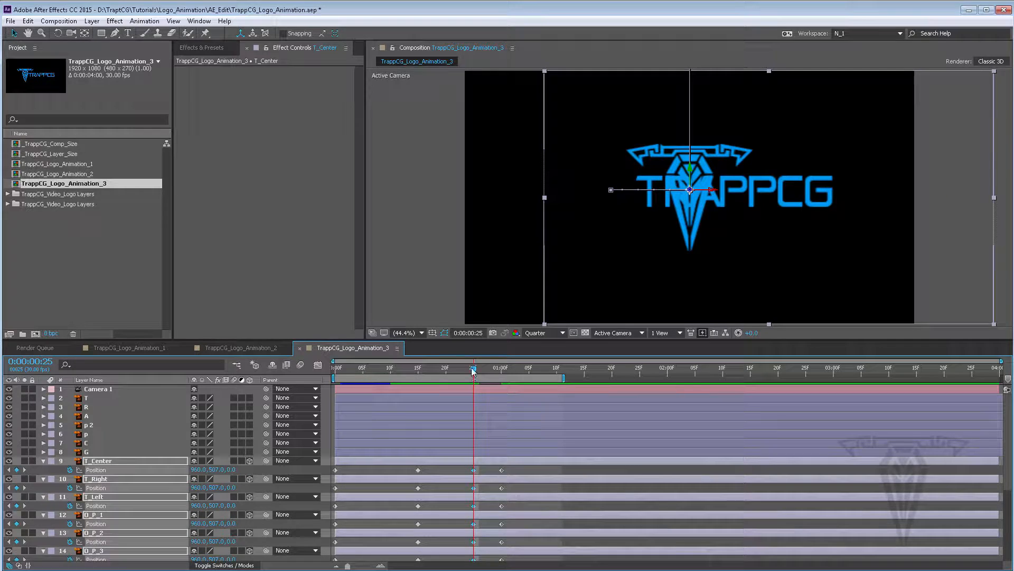
Scrub back to 0:00:00:21 and scroll through the layers to check the new keyframes
{"action": "mouse_move", "coordinate": [473, 368]}
{"action": "left_mouse_down"}
{"action": "mouse_move", "coordinate": [420, 369]}
{"action": "mouse_move", "coordinate": [473, 377]}
{"action": "left_mouse_up"}
{"action": "left_click_drag", "start_coordinate": [474, 374], "coordinate": [451, 373]}
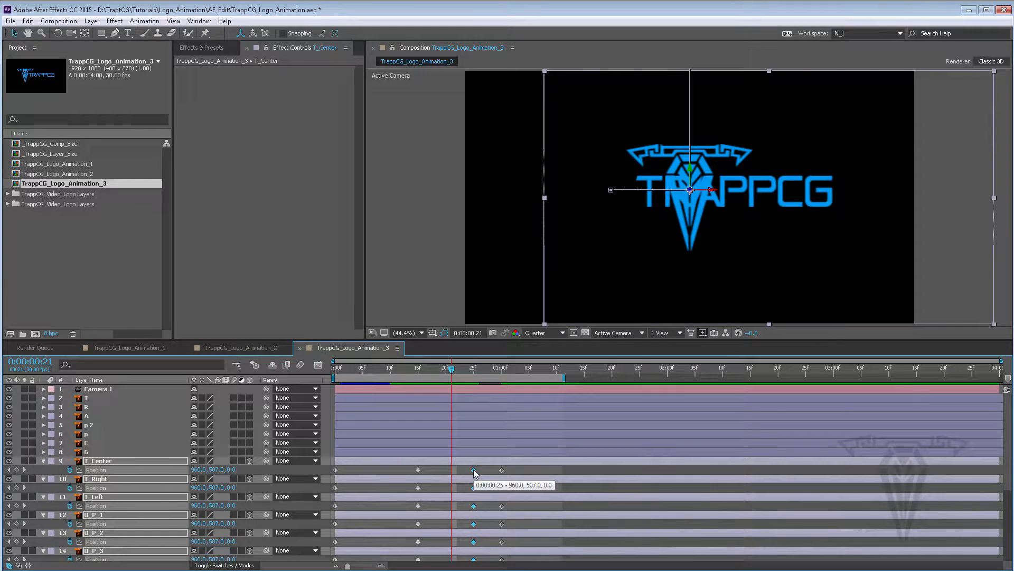
{"action": "scroll", "coordinate": [553, 473], "scroll_direction": "down", "scroll_amount": 4}
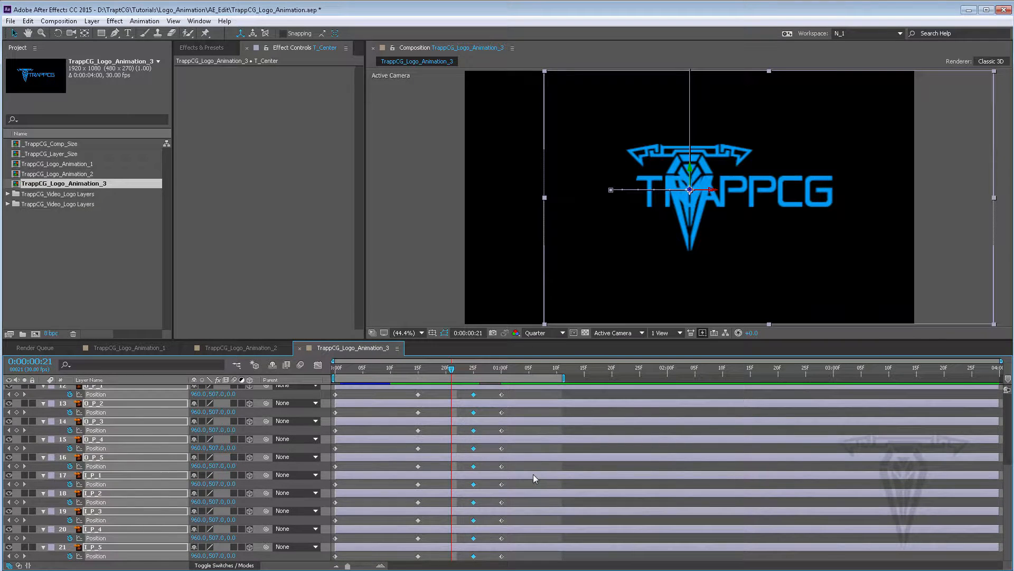
Open the Keyframe Interpolation settings for the selected Position keyframes to check them, then close the dialog
{"action": "scroll", "coordinate": [534, 474], "scroll_direction": "up", "scroll_amount": 5}
{"action": "right_click", "coordinate": [473, 468]}
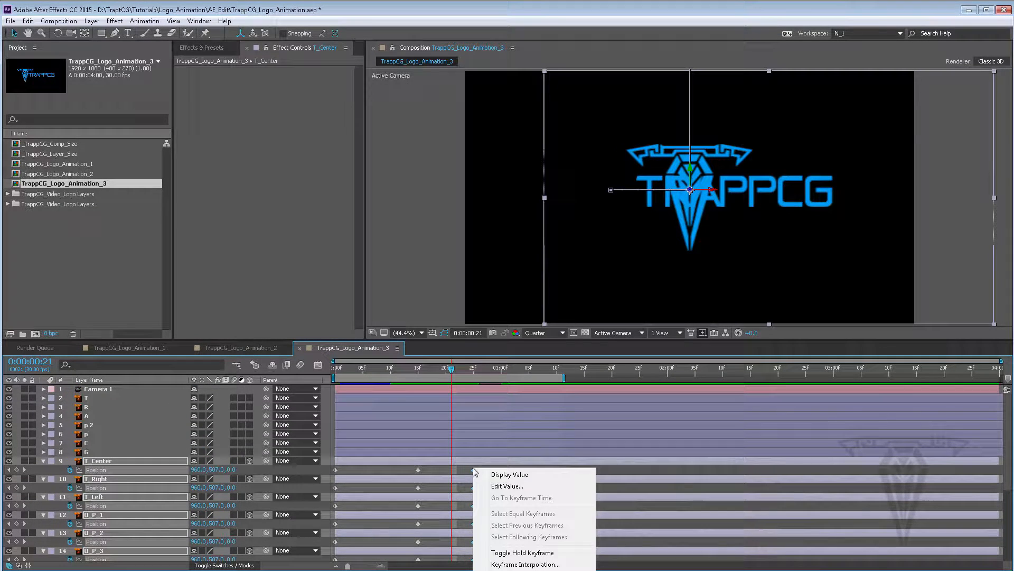
{"action": "left_click", "coordinate": [536, 565]}
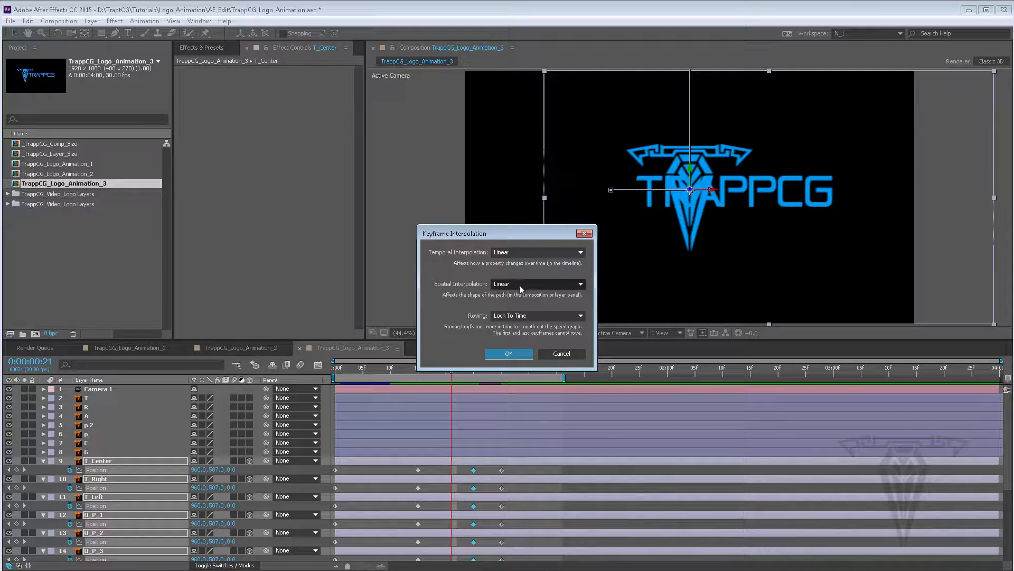
{"action": "left_click", "coordinate": [569, 351]}
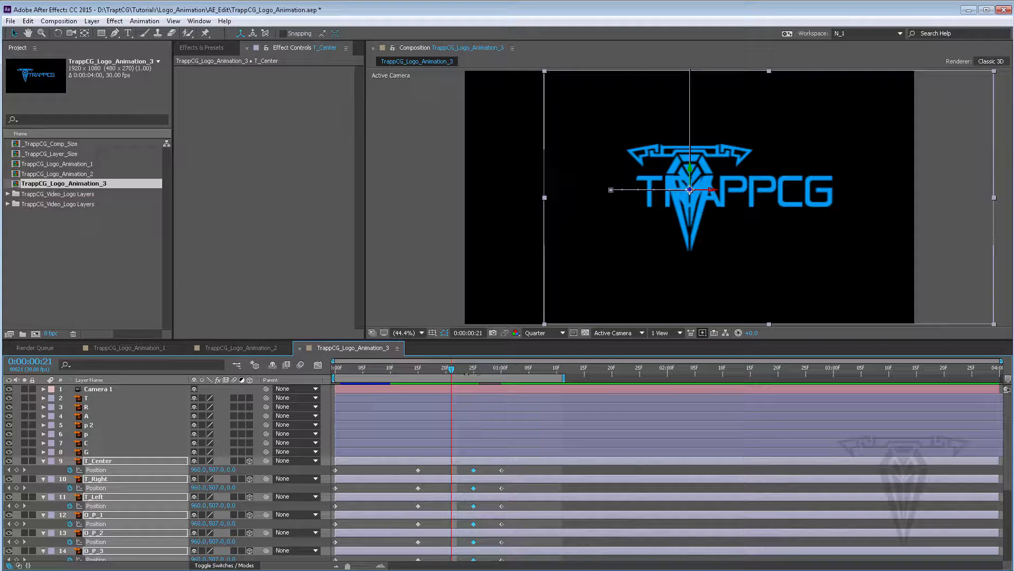
Select the final Position keyframes of all symbol layers and move them later to about 0:00:01:13
{"action": "left_click_drag", "start_coordinate": [458, 369], "coordinate": [496, 374]}
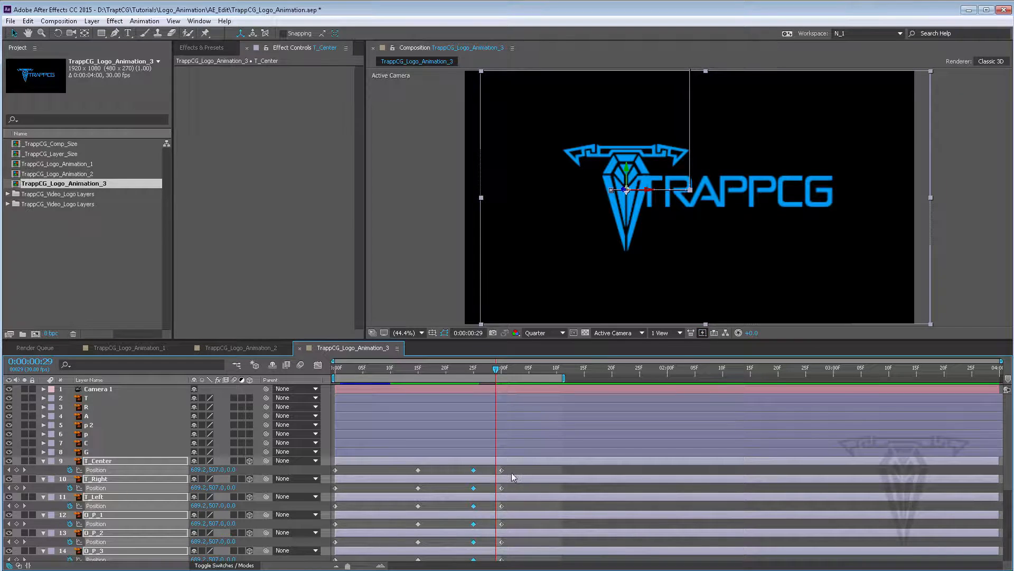
{"action": "key", "text": "grave"}
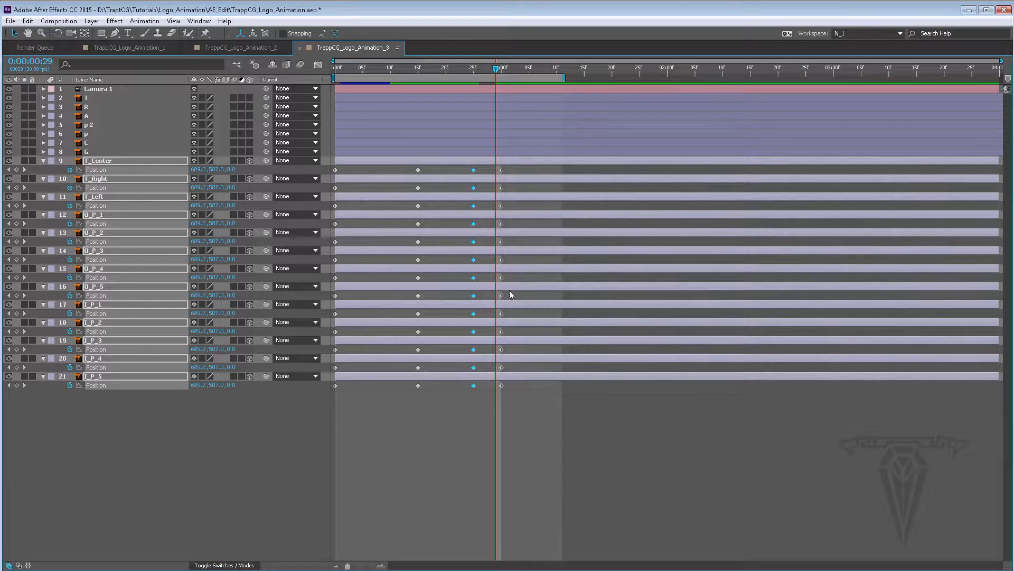
{"action": "left_click_drag", "start_coordinate": [515, 171], "coordinate": [495, 412]}
{"action": "left_click_drag", "start_coordinate": [502, 169], "coordinate": [578, 177]}
Extend the work area to about 0:00:01:20 and move the 960, 507, 0 keyframes to 0:00:00:29
{"action": "left_click_drag", "start_coordinate": [563, 78], "coordinate": [608, 78]}
{"action": "left_click_drag", "start_coordinate": [483, 164], "coordinate": [467, 403]}
{"action": "left_click_drag", "start_coordinate": [475, 173], "coordinate": [497, 172]}
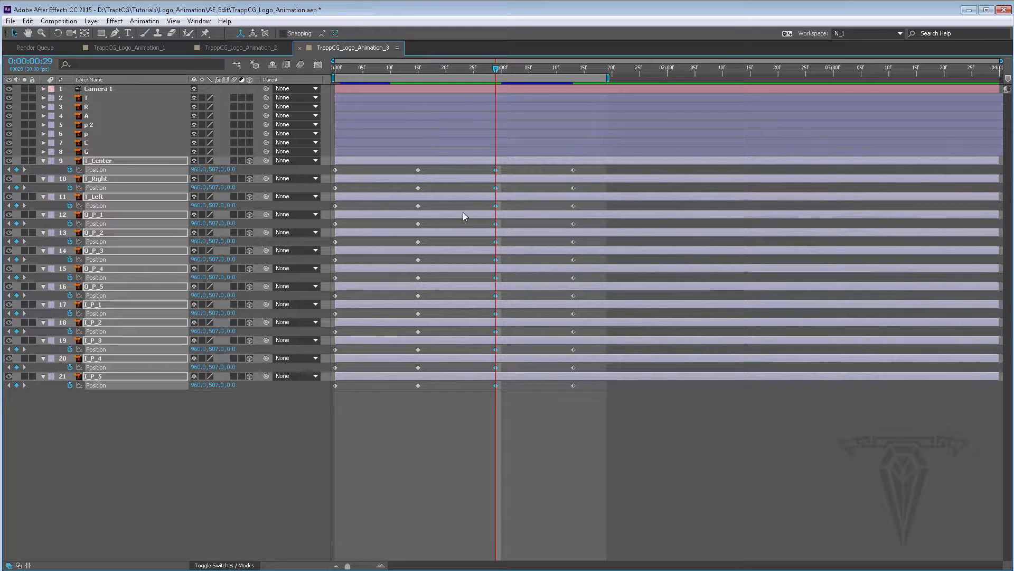
{"action": "key", "text": "grave"}
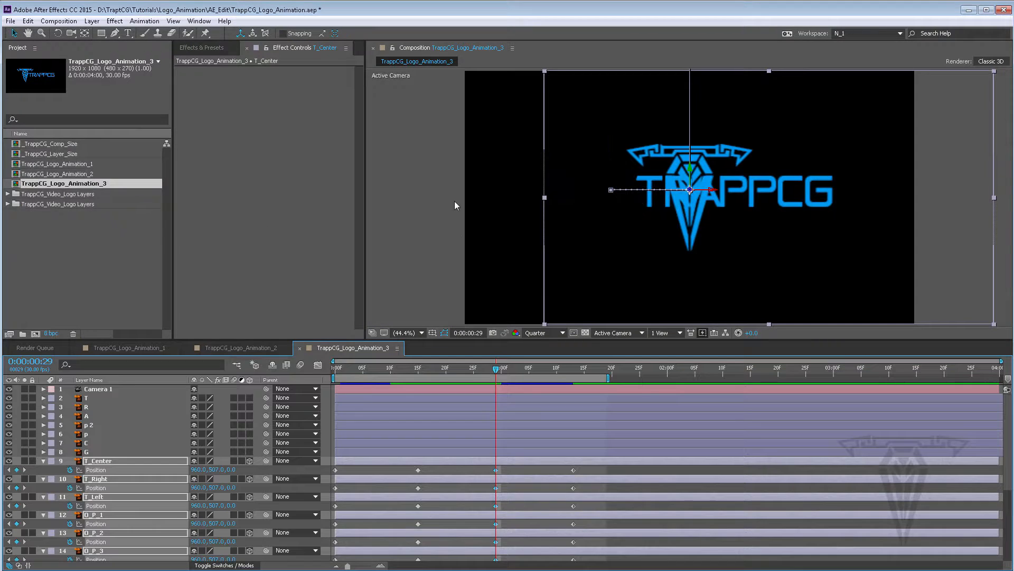
Preview the revised fly-in from the start, scrub to 0:00:01:13, and save the project
{"action": "left_click_drag", "start_coordinate": [496, 371], "coordinate": [337, 354]}
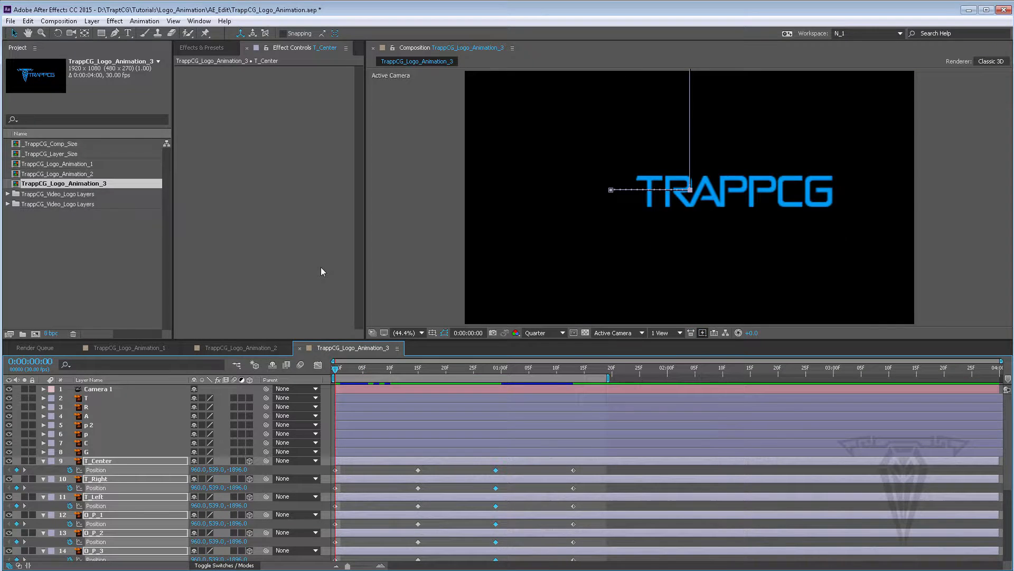
{"action": "key", "text": "space"}
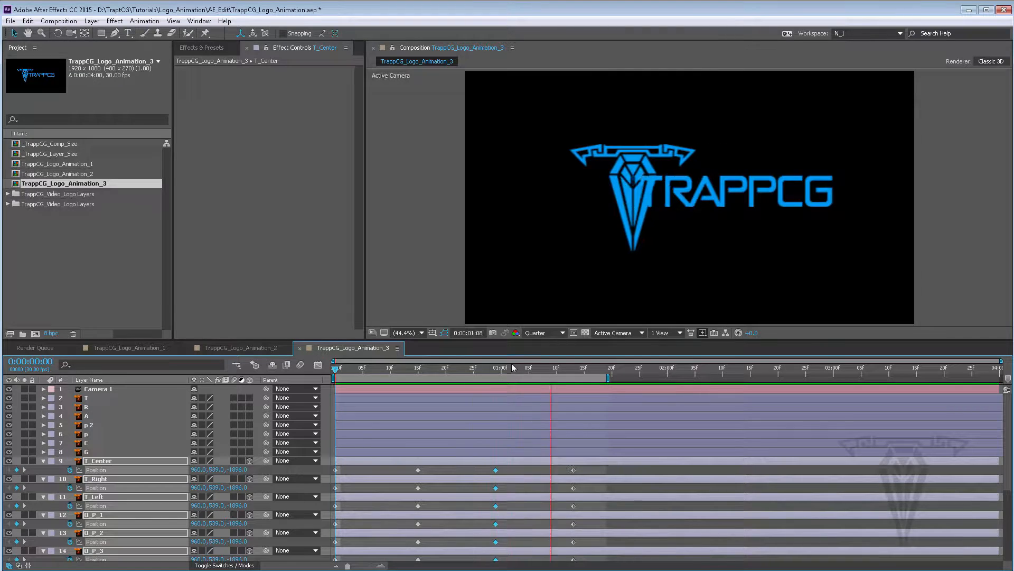
{"action": "left_click", "coordinate": [529, 368]}
{"action": "left_click_drag", "start_coordinate": [551, 368], "coordinate": [574, 369]}
{"action": "left_click", "coordinate": [10, 21]}
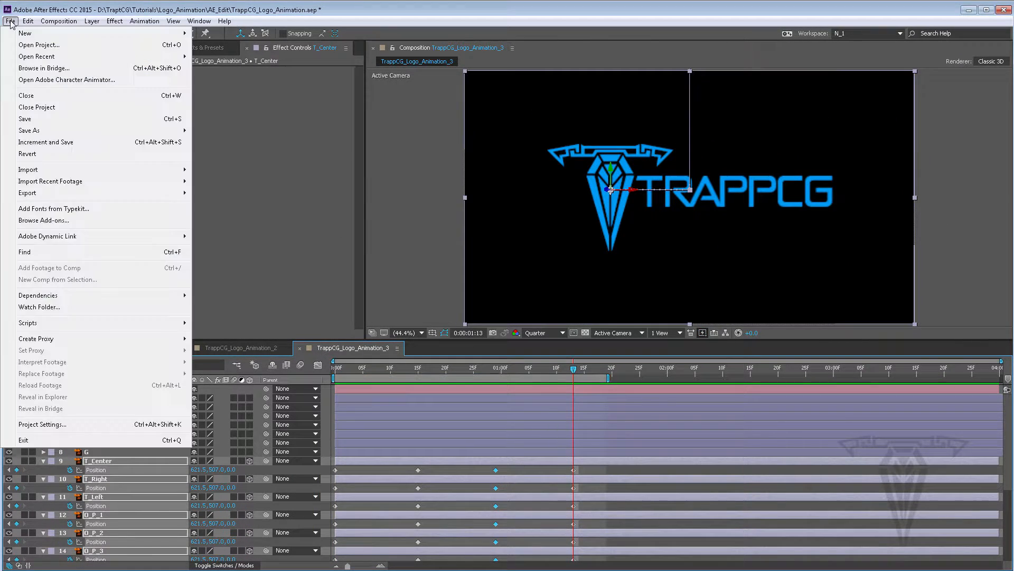
{"action": "left_click", "coordinate": [37, 118]}
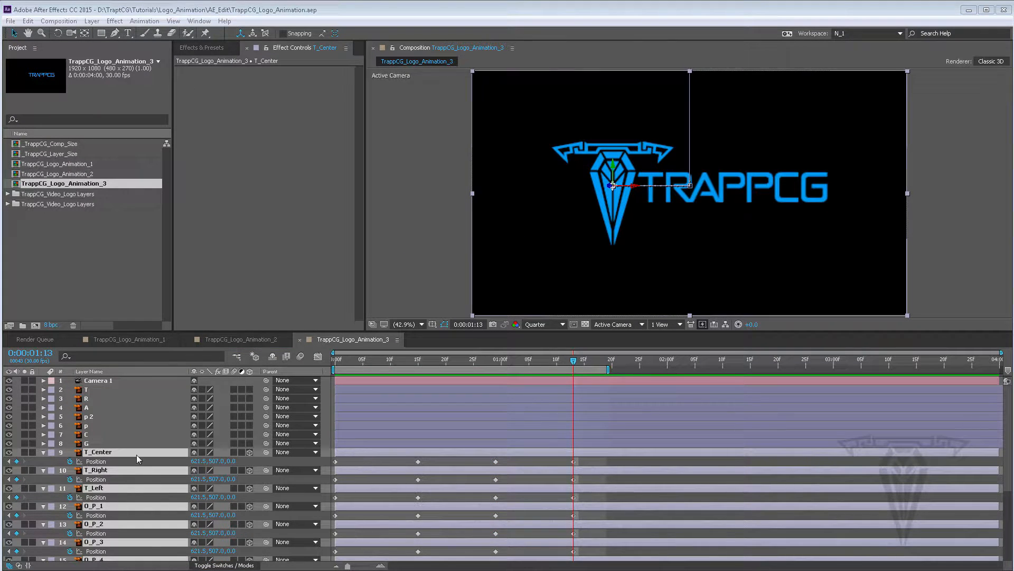
Collapse the layers and create a new comp-size solid layer named Clouds
{"action": "left_click", "coordinate": [43, 452]}
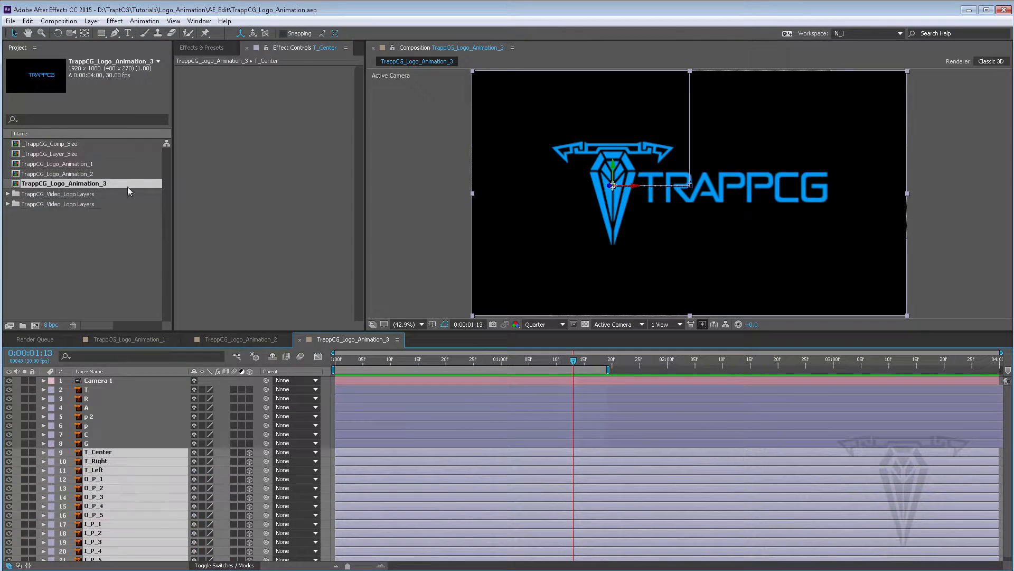
{"action": "left_click", "coordinate": [92, 21]}
{"action": "mouse_move", "coordinate": [92, 33]}
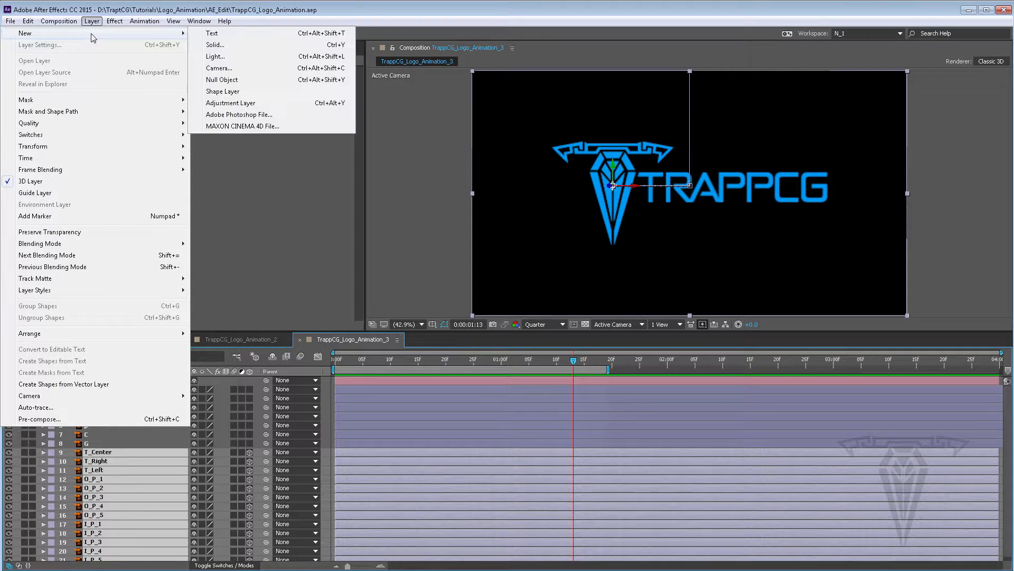
{"action": "left_click", "coordinate": [235, 46]}
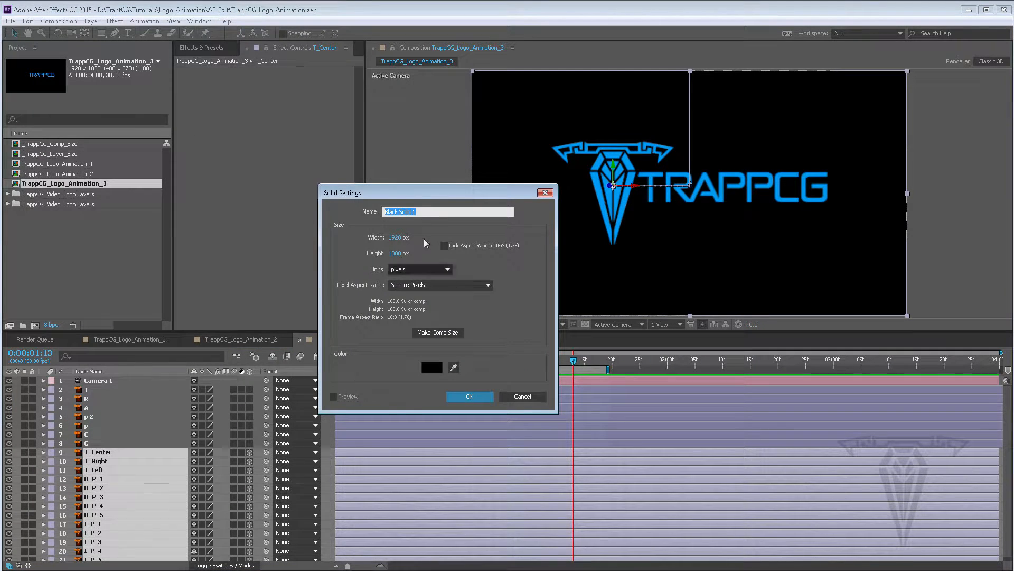
{"action": "left_click", "coordinate": [440, 215]}
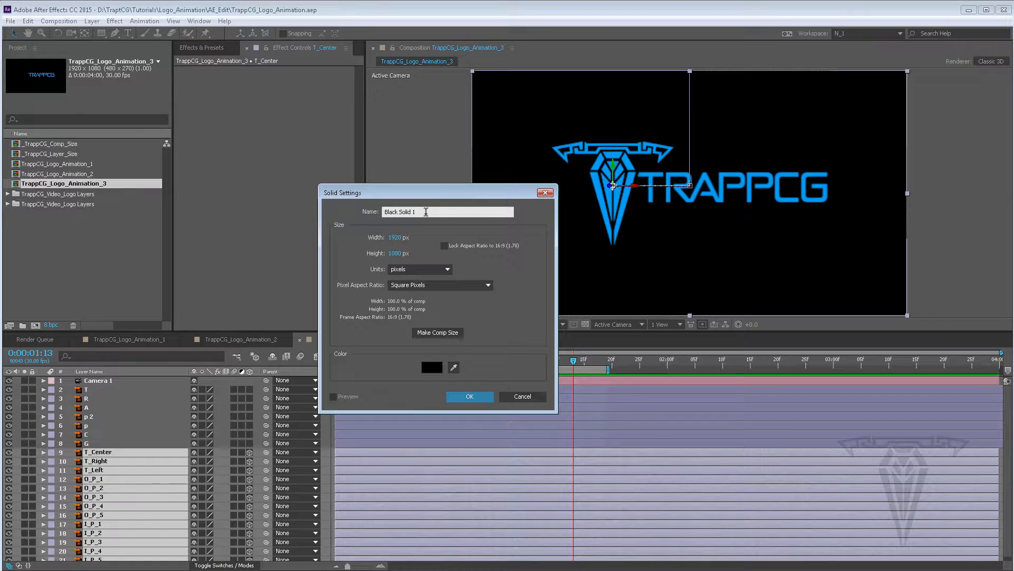
{"action": "left_click_drag", "start_coordinate": [426, 212], "coordinate": [326, 213]}
{"action": "type", "text": "Clouds"}
{"action": "left_click", "coordinate": [469, 397]}
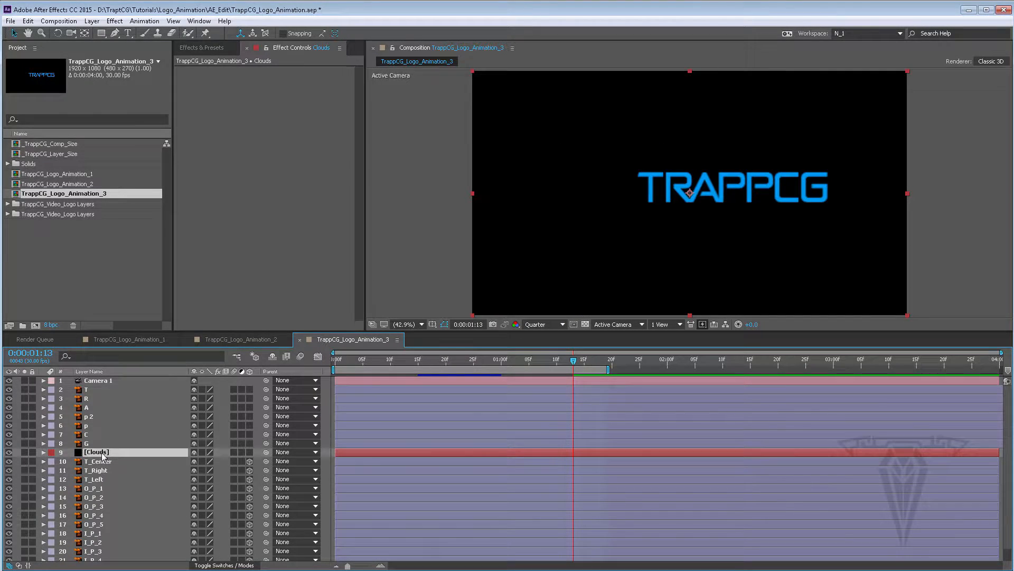
Move the Clouds solid to the bottom of the layer stack and duplicate it
{"action": "left_click_drag", "start_coordinate": [103, 455], "coordinate": [112, 563]}
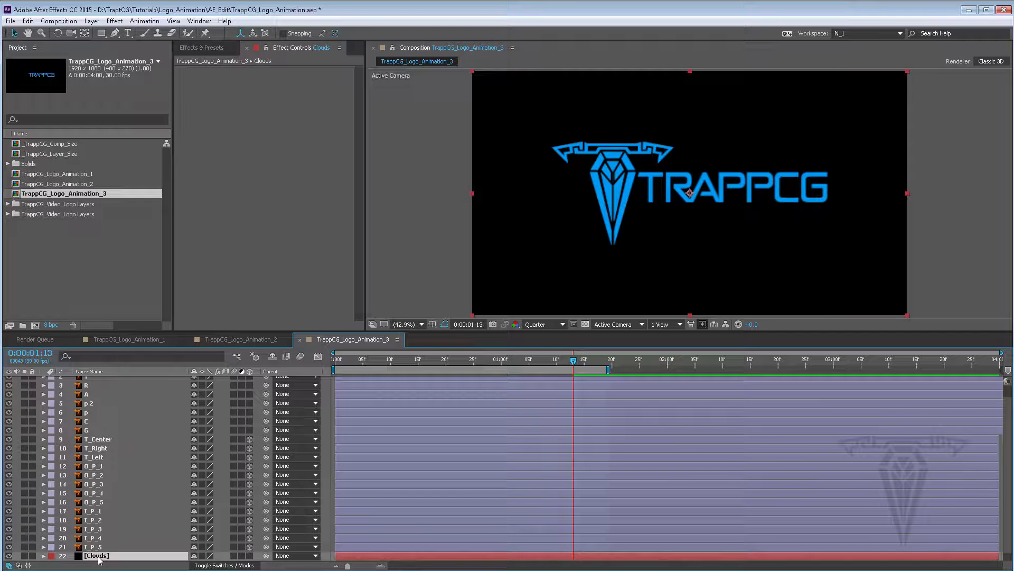
{"action": "key", "text": "ctrl+d"}
{"action": "left_click", "coordinate": [29, 21]}
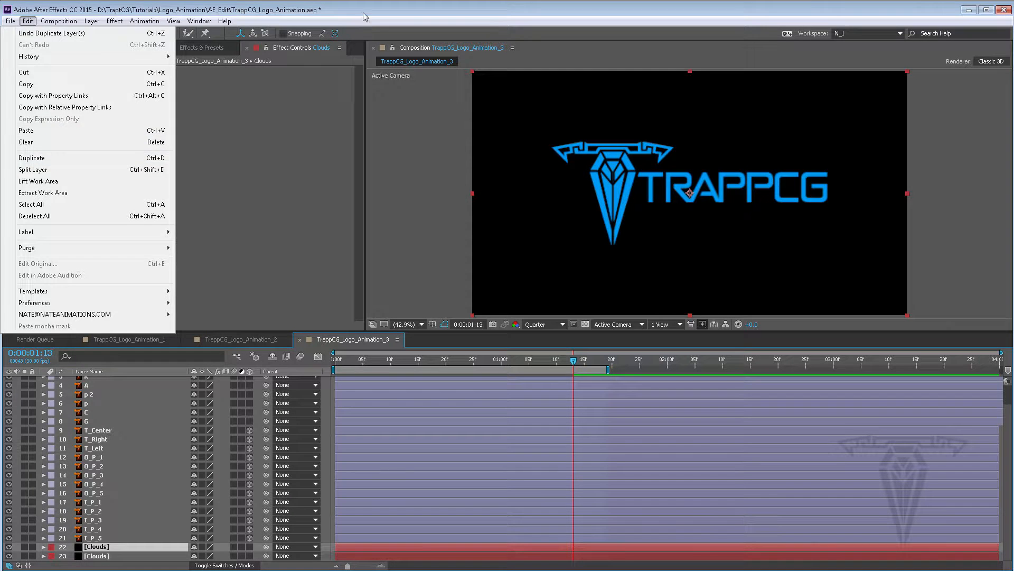
{"action": "left_click", "coordinate": [287, 181]}
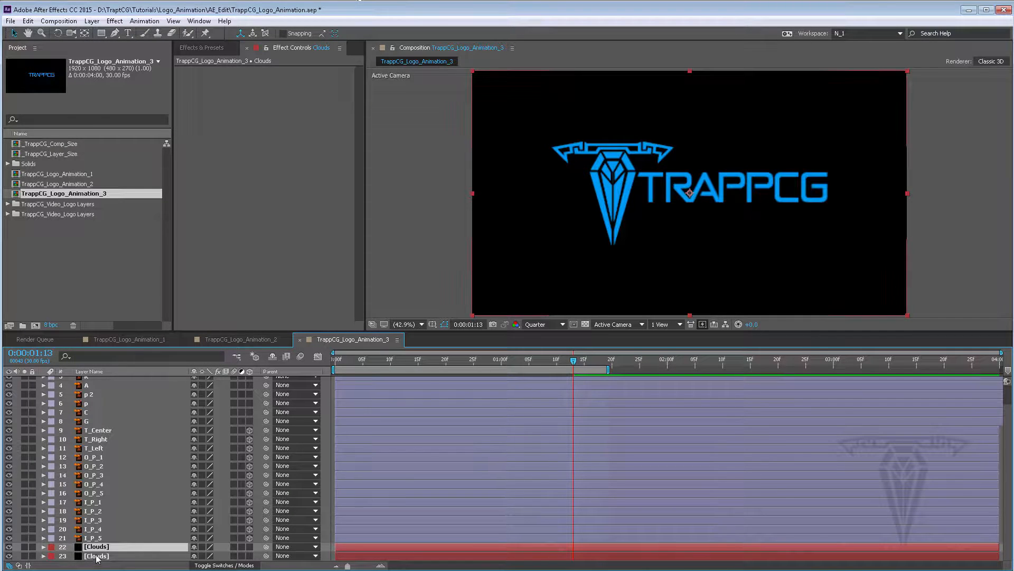
Rename the bottom duplicate solid to Black Background
{"action": "left_click", "coordinate": [123, 555]}
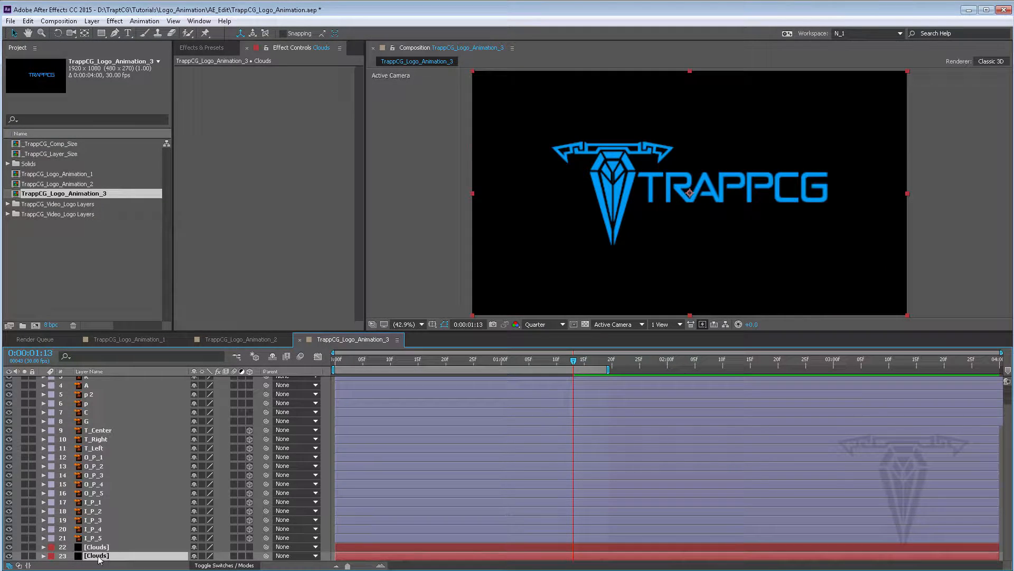
{"action": "right_click", "coordinate": [99, 559]}
{"action": "left_click", "coordinate": [133, 548]}
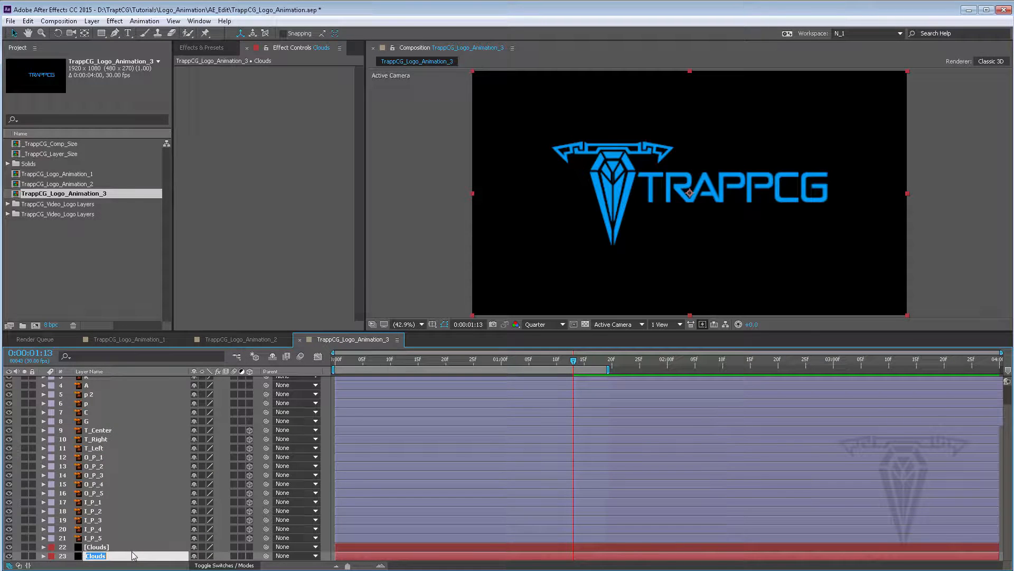
{"action": "type", "text": "Black Background"}
{"action": "key", "text": "Return"}
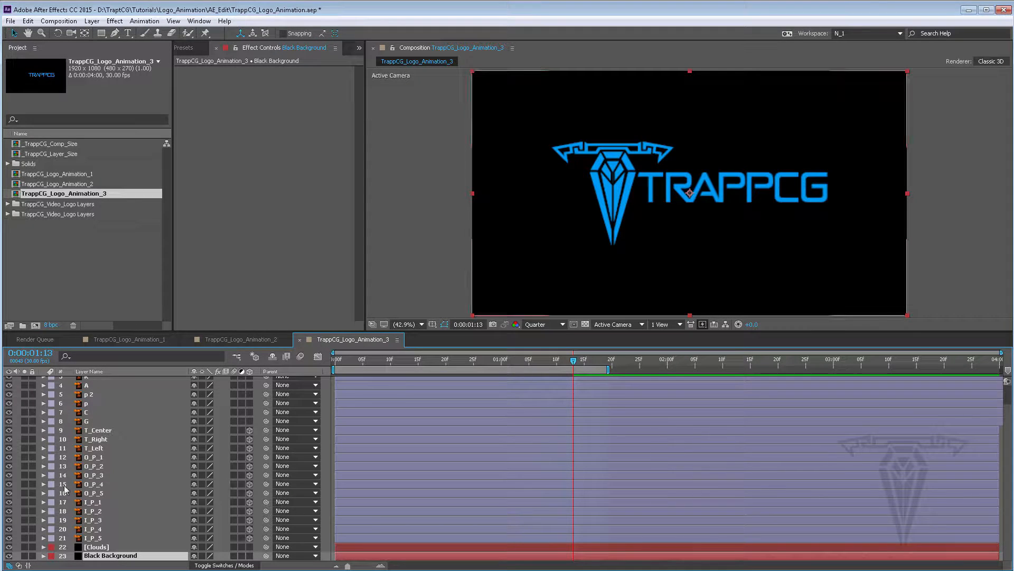
Search the effects for noise and apply Fractal Noise to the Clouds layer
{"action": "left_click", "coordinate": [98, 547]}
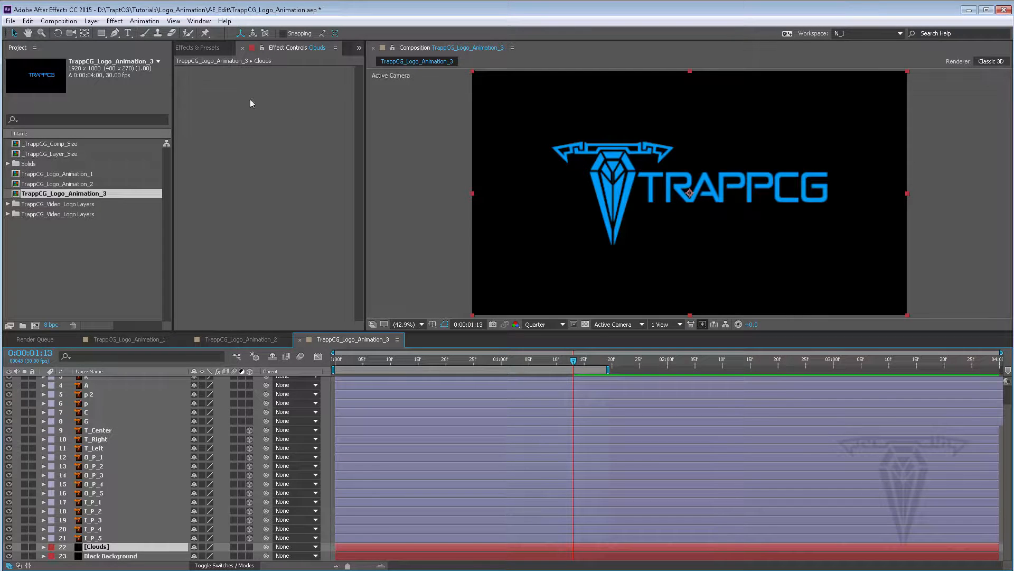
{"action": "left_click", "coordinate": [204, 48]}
{"action": "left_click_drag", "start_coordinate": [229, 62], "coordinate": [158, 62]}
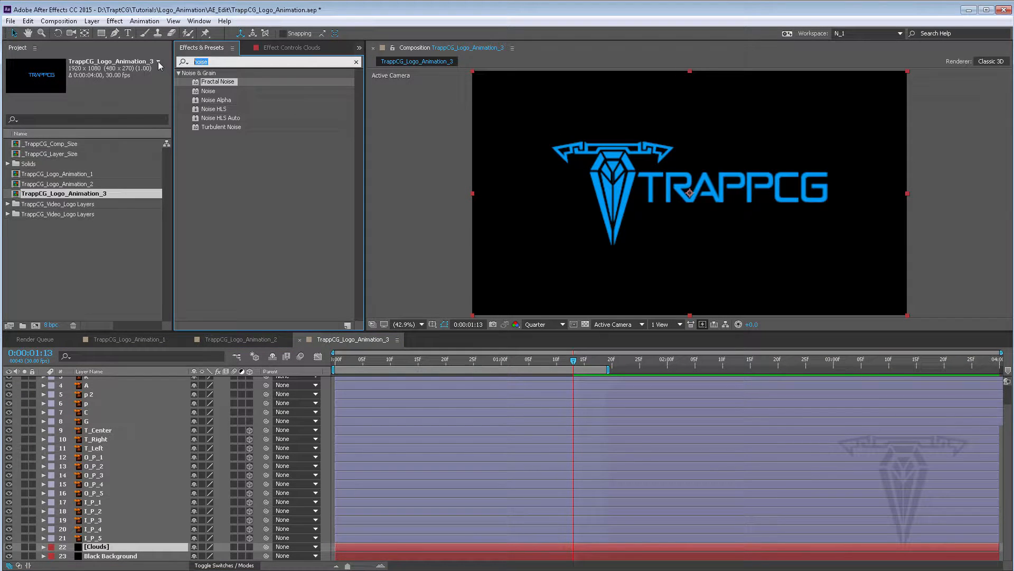
{"action": "key", "text": "BackSpace"}
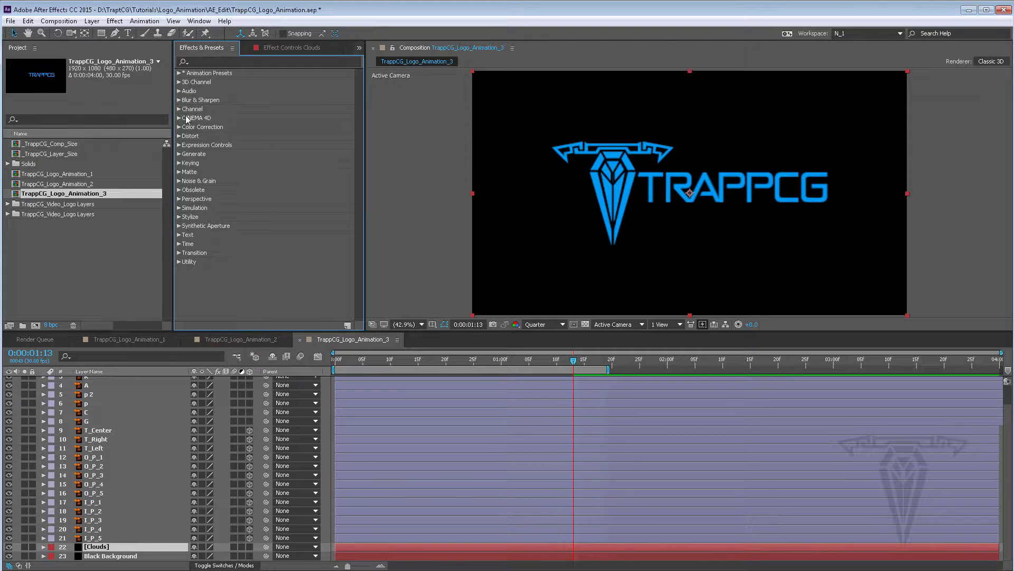
{"action": "left_click", "coordinate": [207, 62]}
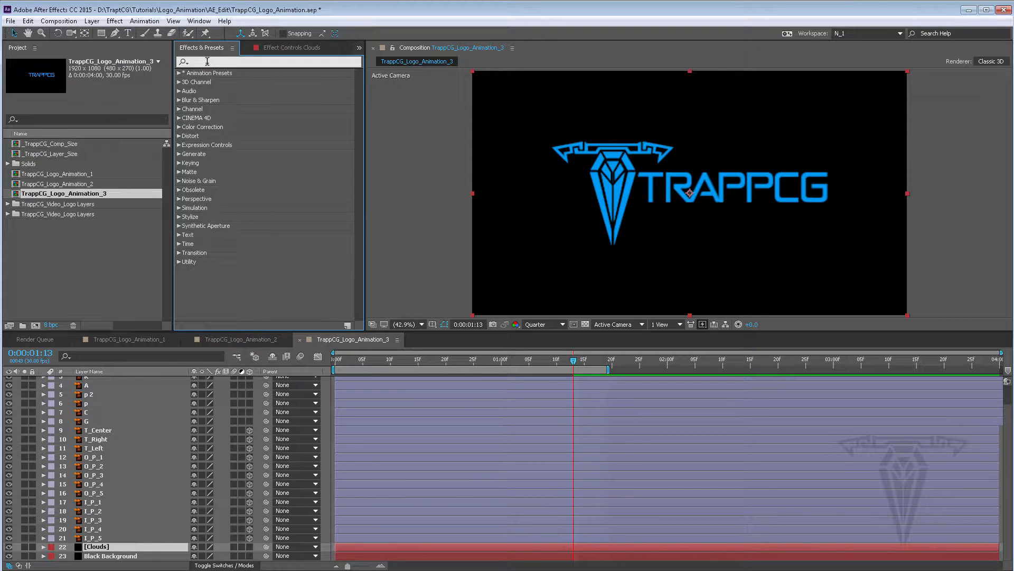
{"action": "type", "text": "nois"}
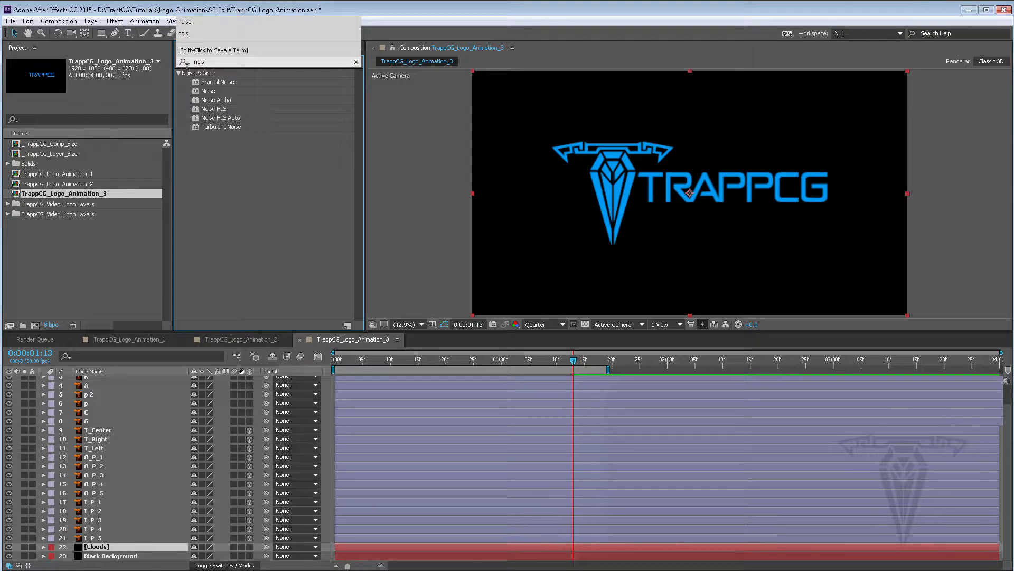
{"action": "left_click", "coordinate": [219, 82]}
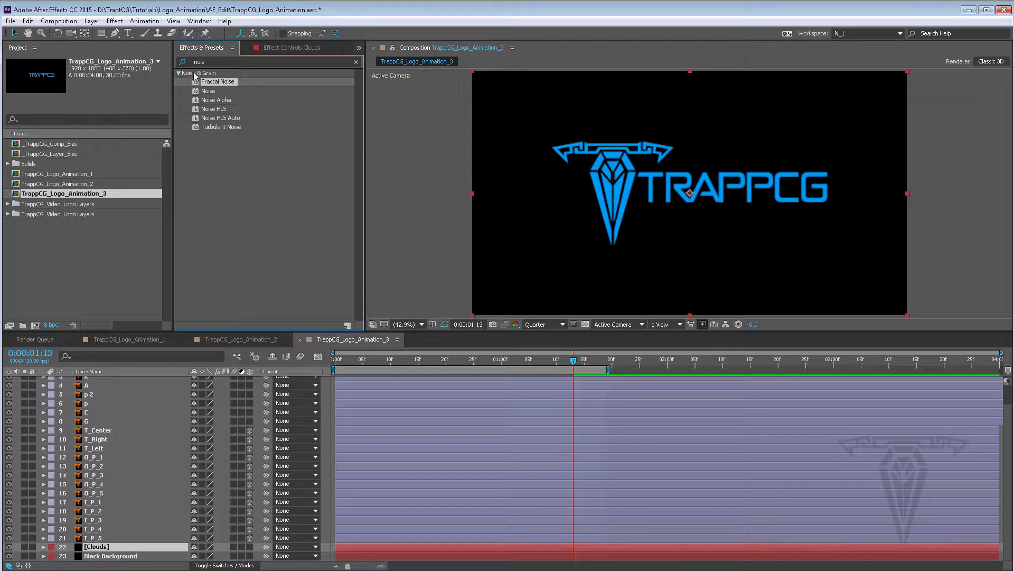
{"action": "left_click_drag", "start_coordinate": [212, 81], "coordinate": [97, 549]}
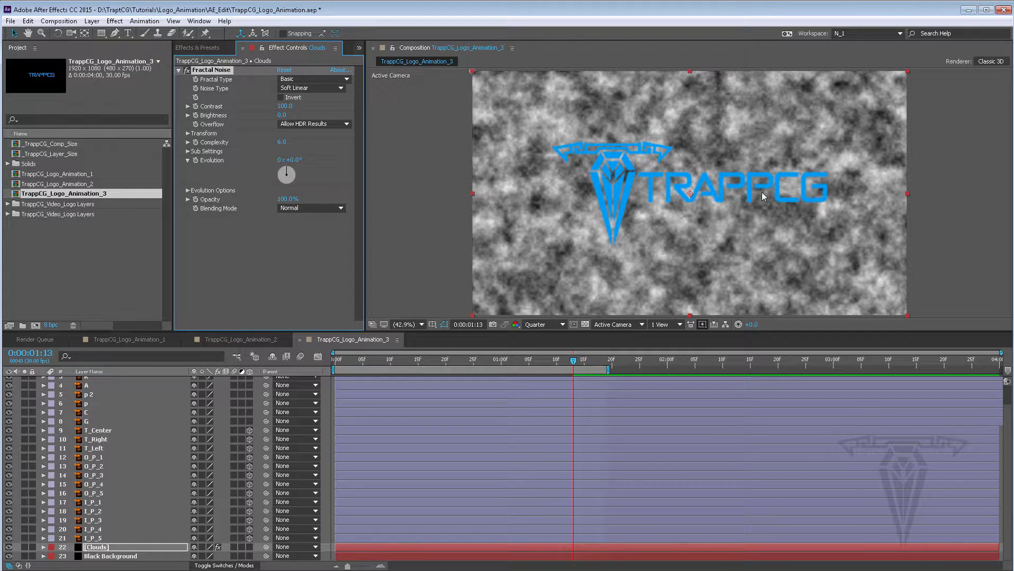
Keep the Fractal Type at Basic and set the Noise Type to Block
{"action": "left_click", "coordinate": [303, 79]}
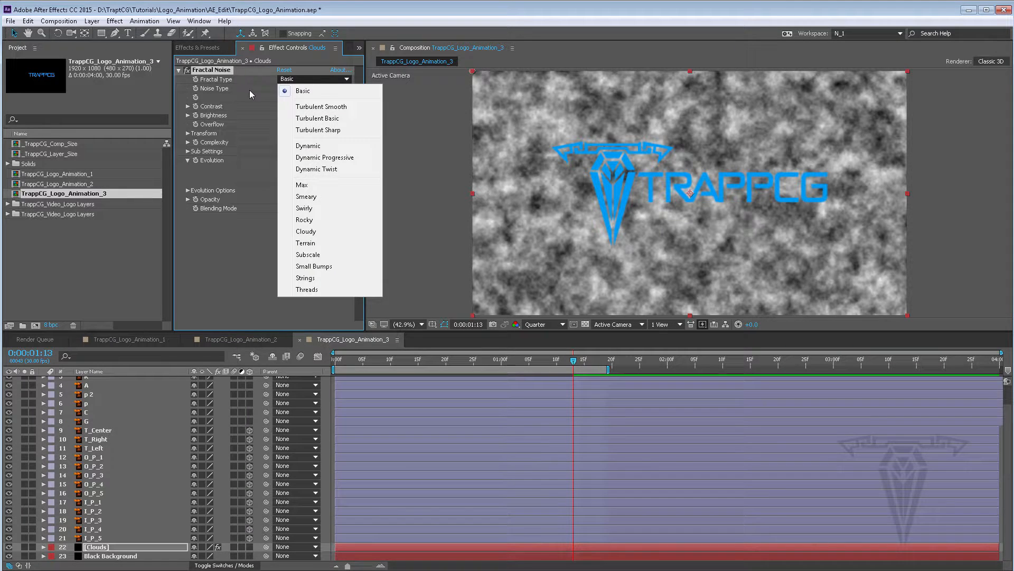
{"action": "left_click", "coordinate": [303, 91]}
{"action": "left_click", "coordinate": [305, 88]}
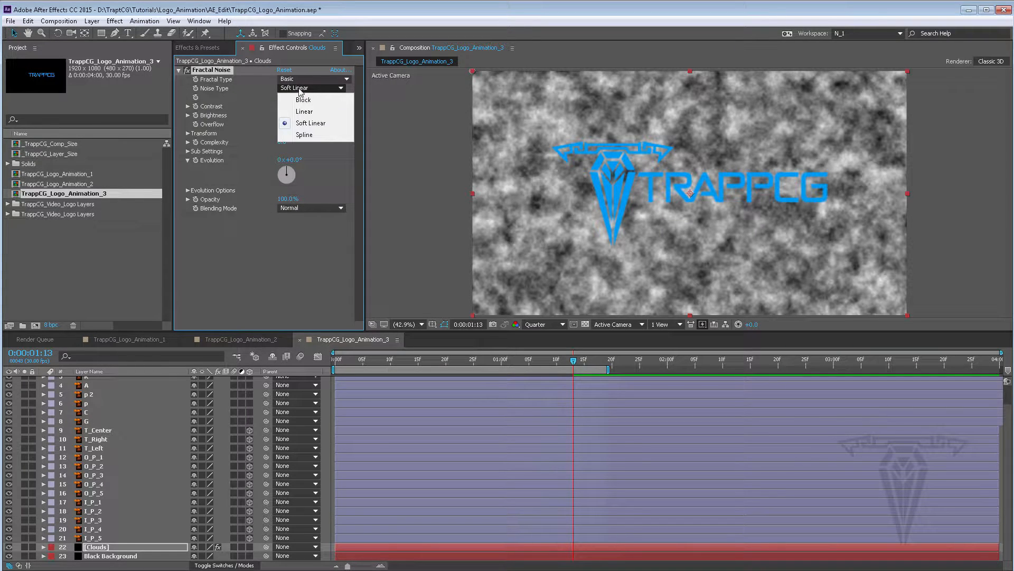
{"action": "left_click", "coordinate": [304, 100]}
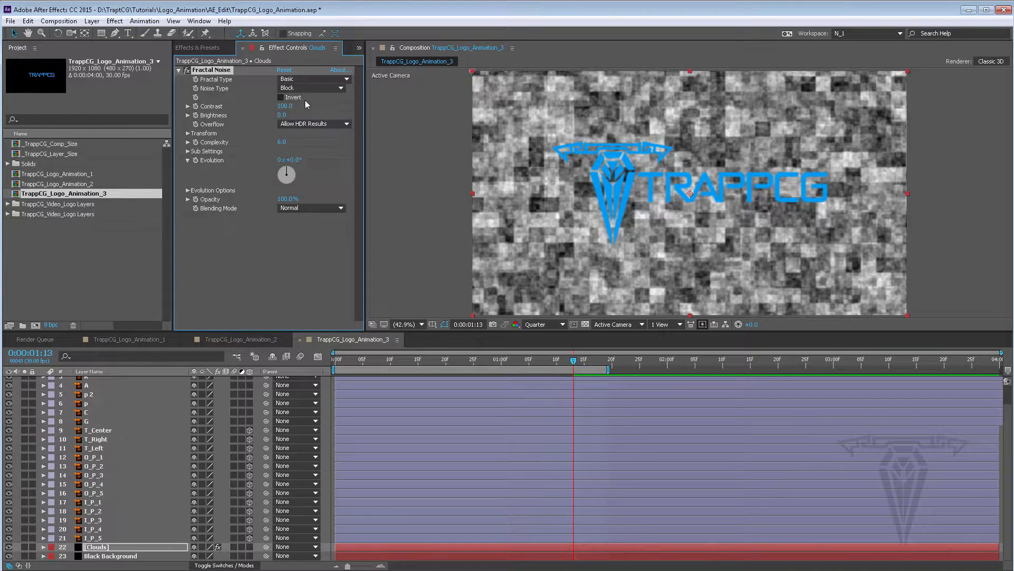
Set the preview resolution to Full and view the composition at 100% magnification
{"action": "left_click", "coordinate": [544, 323]}
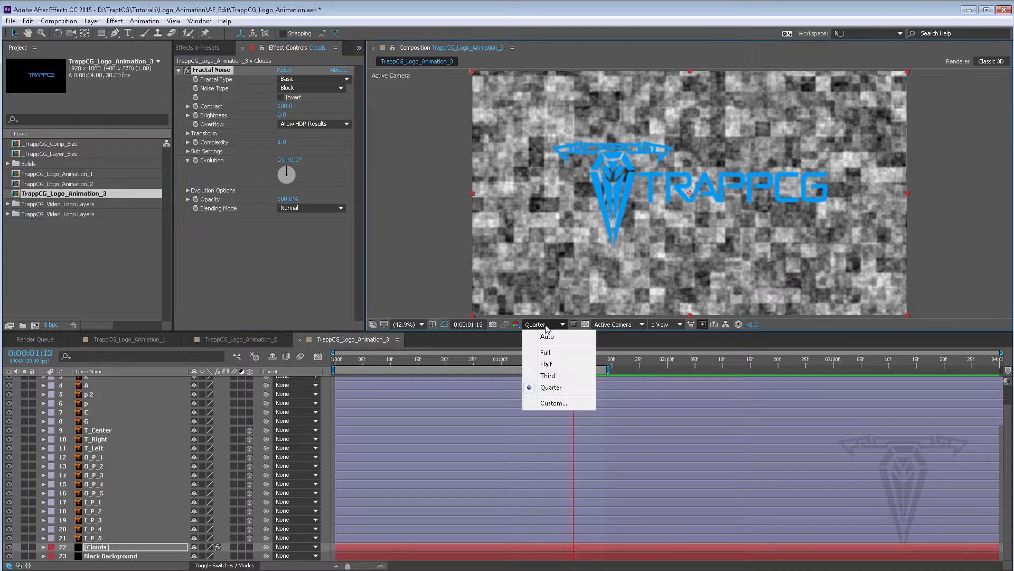
{"action": "left_click", "coordinate": [551, 336]}
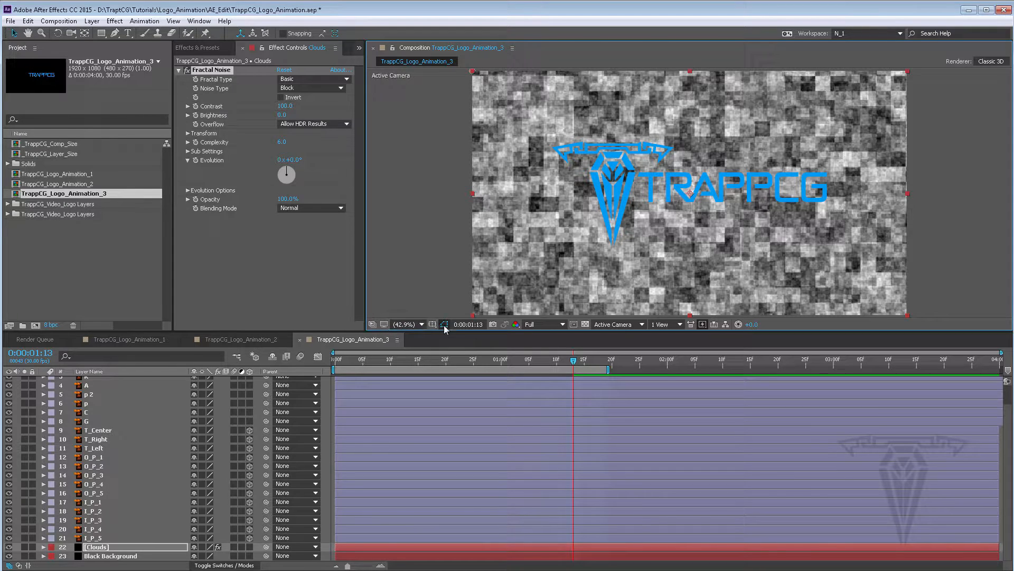
{"action": "key", "text": "slash"}
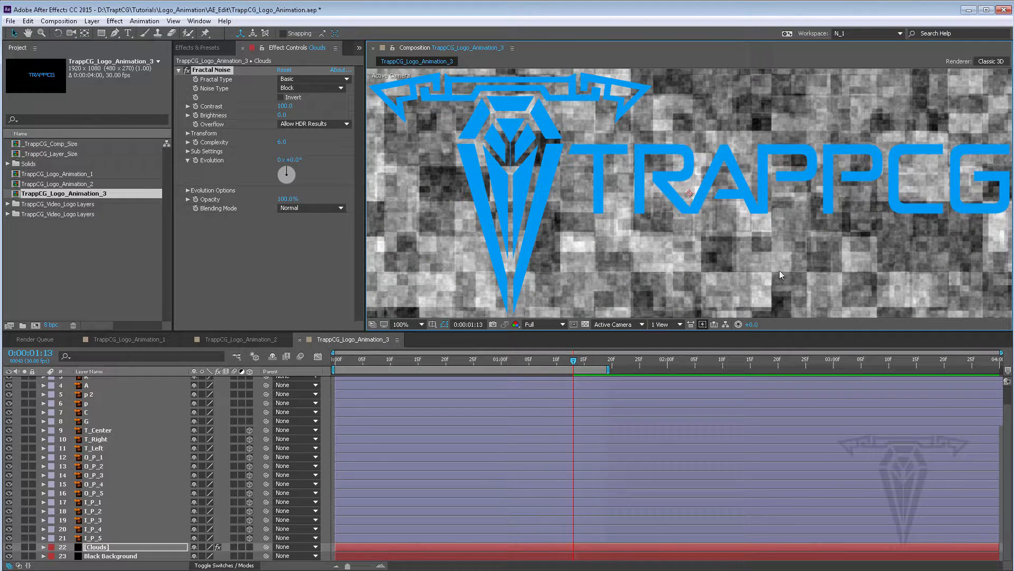
Try the Dynamic, Turbulent Smooth, Cloudy and Rocky fractal types for the Clouds noise
{"action": "left_click", "coordinate": [298, 79]}
{"action": "left_click", "coordinate": [311, 145]}
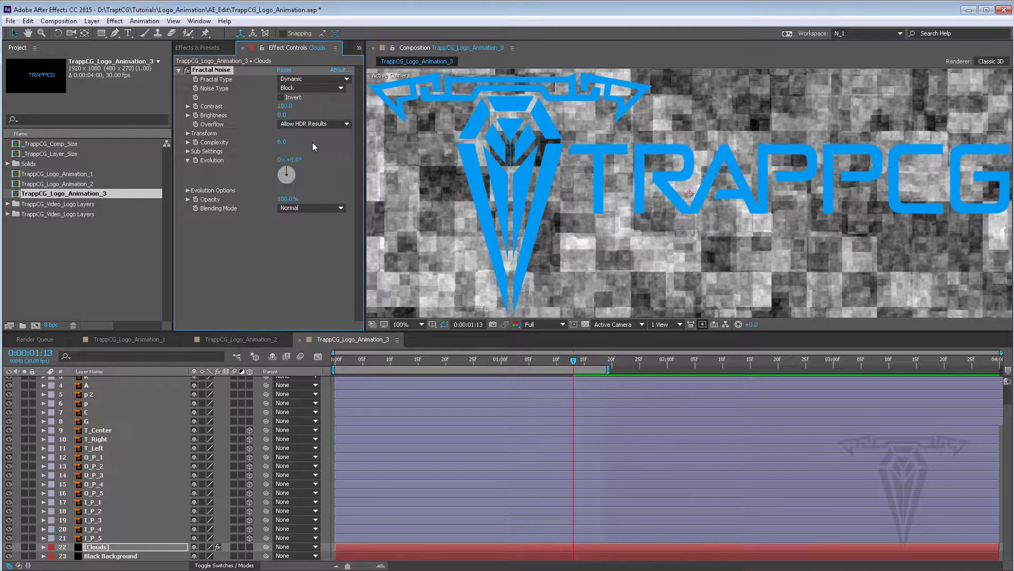
{"action": "left_click", "coordinate": [307, 79]}
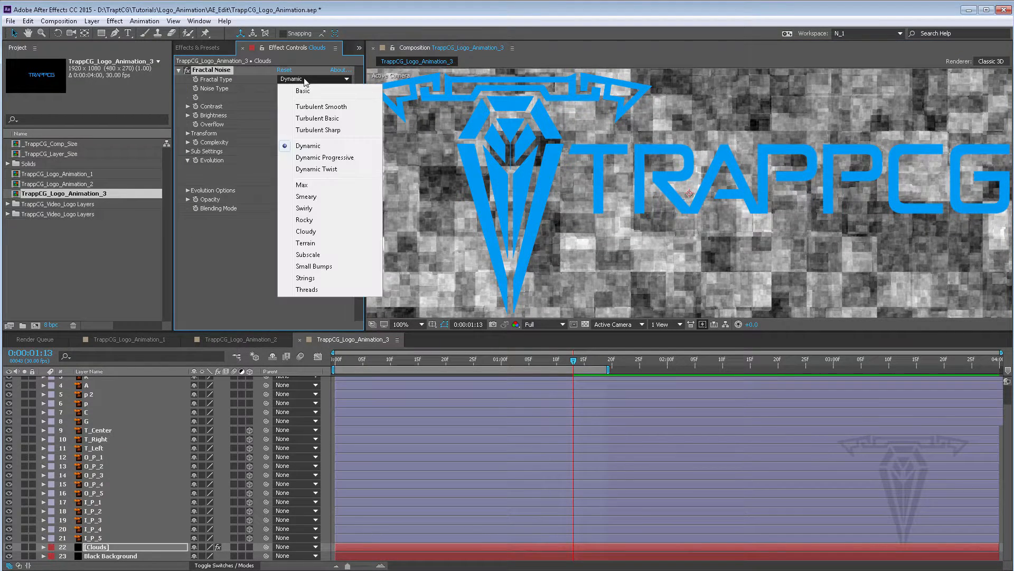
{"action": "left_click", "coordinate": [311, 113]}
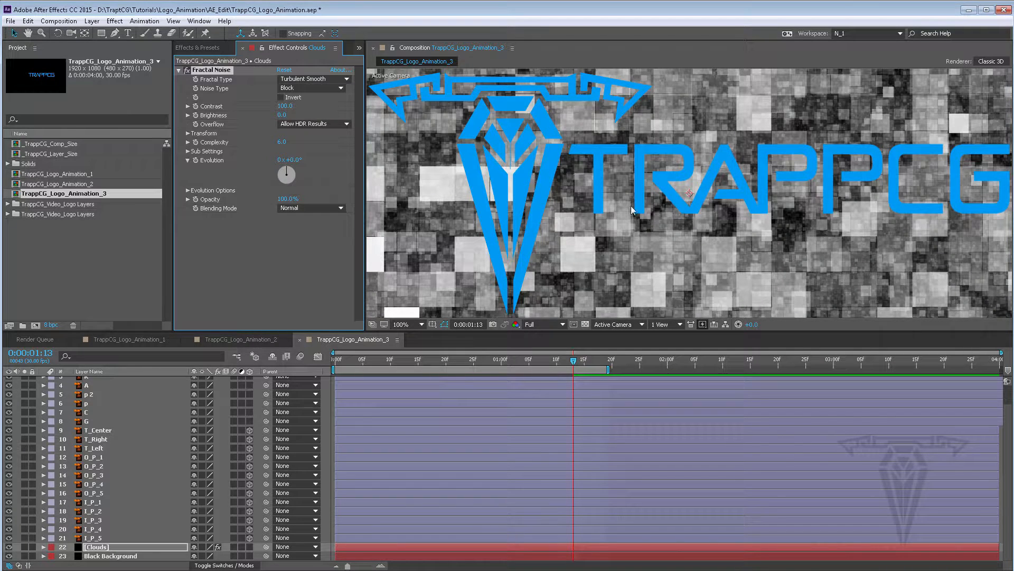
{"action": "left_click", "coordinate": [308, 79]}
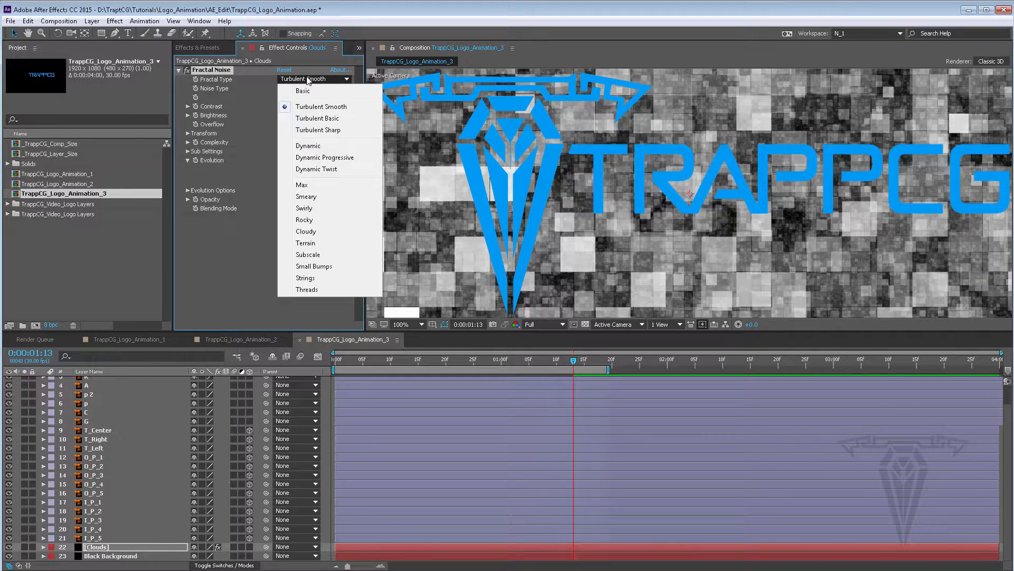
{"action": "left_click", "coordinate": [312, 231]}
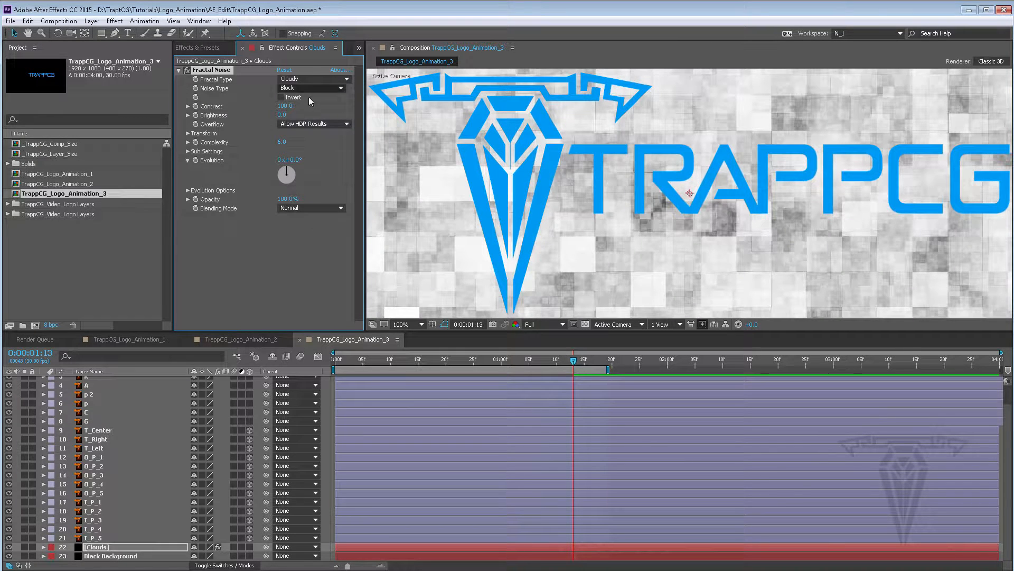
{"action": "left_click", "coordinate": [300, 78]}
{"action": "left_click", "coordinate": [311, 223]}
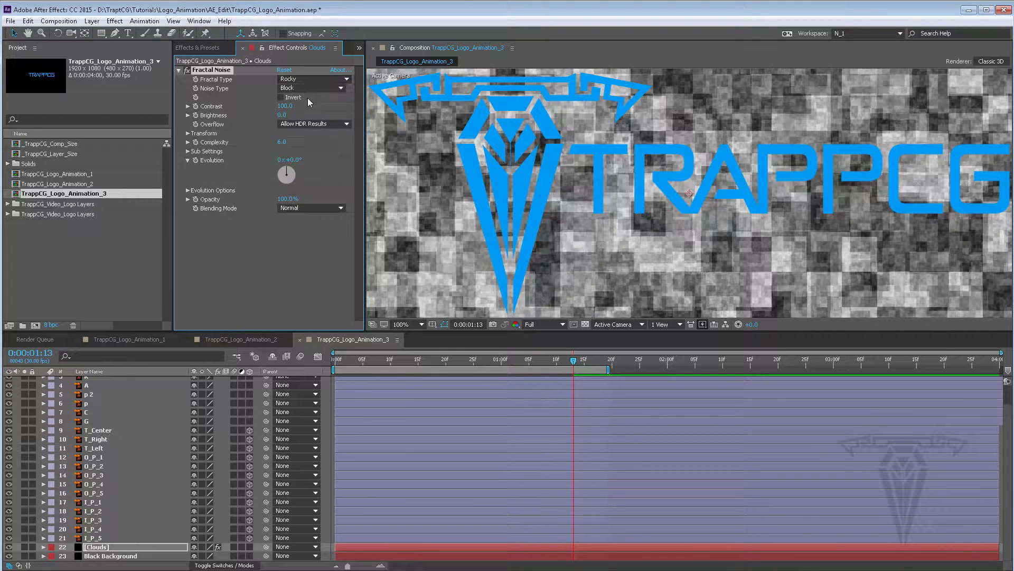
Enable Invert on the Fractal Noise and set its Fractal Type to Cloudy
{"action": "left_click", "coordinate": [281, 97]}
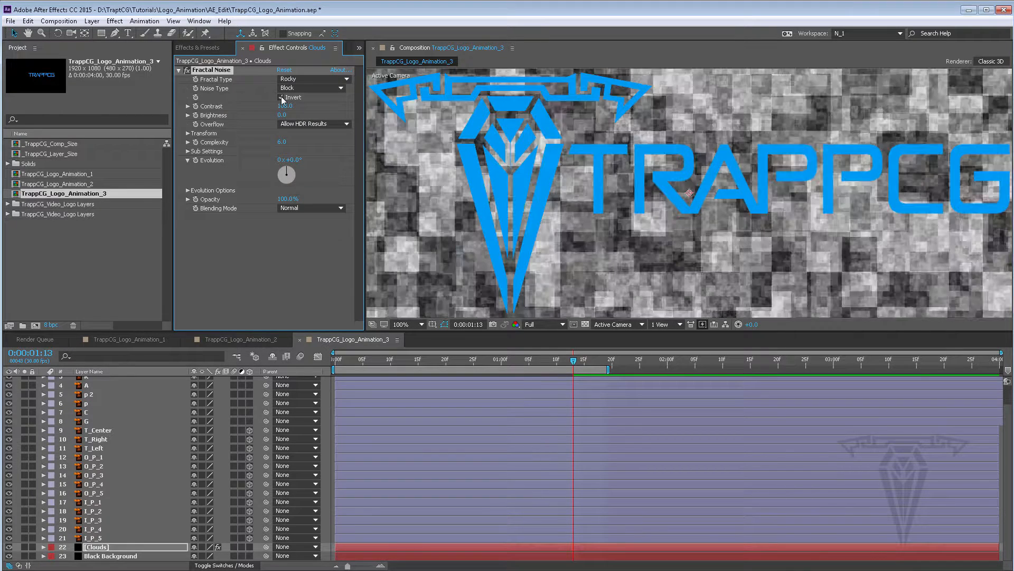
{"action": "left_click", "coordinate": [303, 79]}
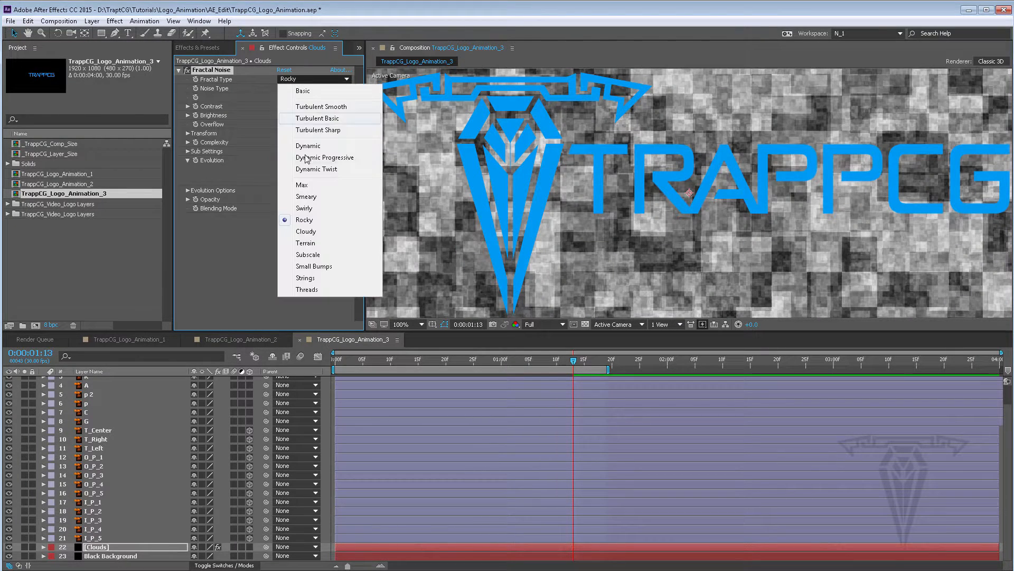
{"action": "left_click", "coordinate": [315, 233]}
Examine the inverted cloud noise behind the logo at different composition magnifications
{"action": "key", "text": "comma"}
{"action": "key", "text": "comma"}
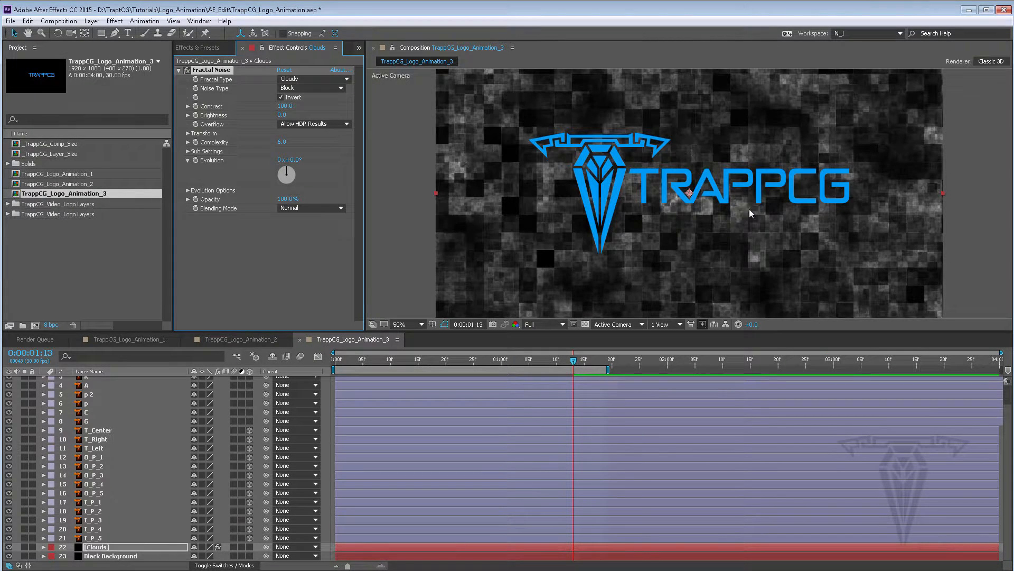
{"action": "key", "text": "period"}
{"action": "key", "text": "period"}
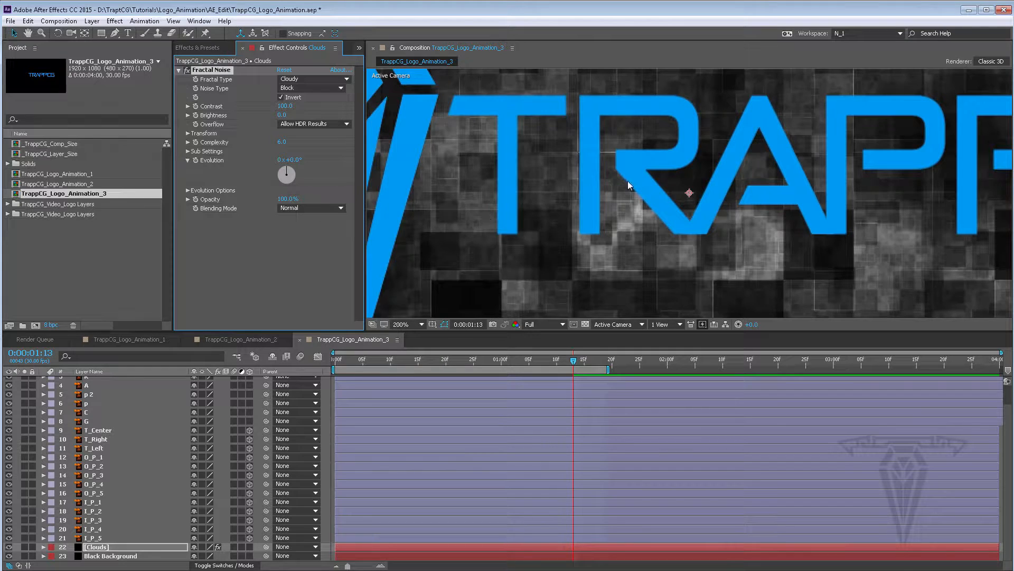
{"action": "key", "text": "comma"}
{"action": "key", "text": "comma"}
{"action": "key", "text": "comma"}
{"action": "key", "text": "comma"}
{"action": "key", "text": "period"}
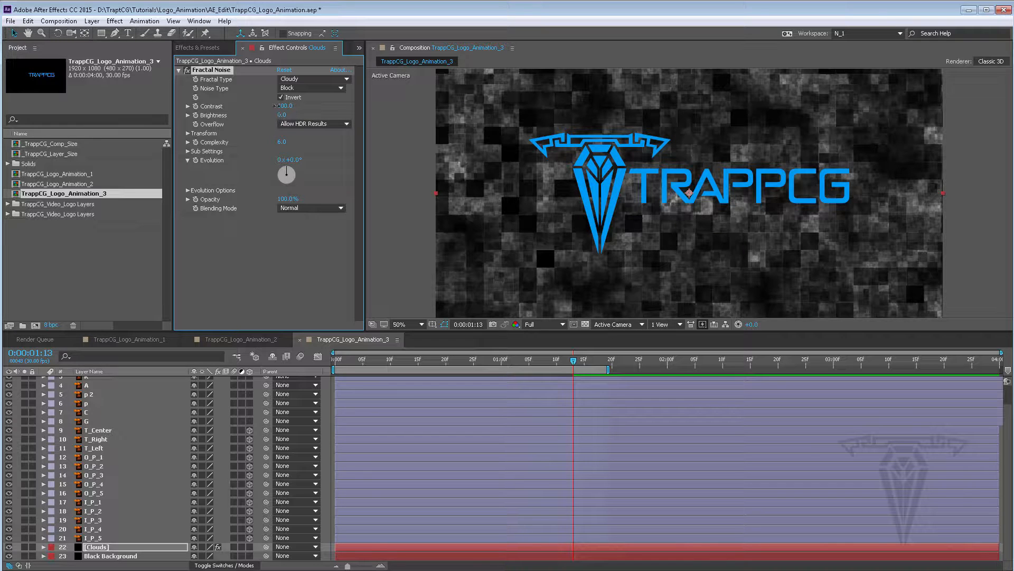
Try raising the noise Contrast, then set it back to 100
{"action": "left_click_drag", "start_coordinate": [283, 108], "coordinate": [309, 107]}
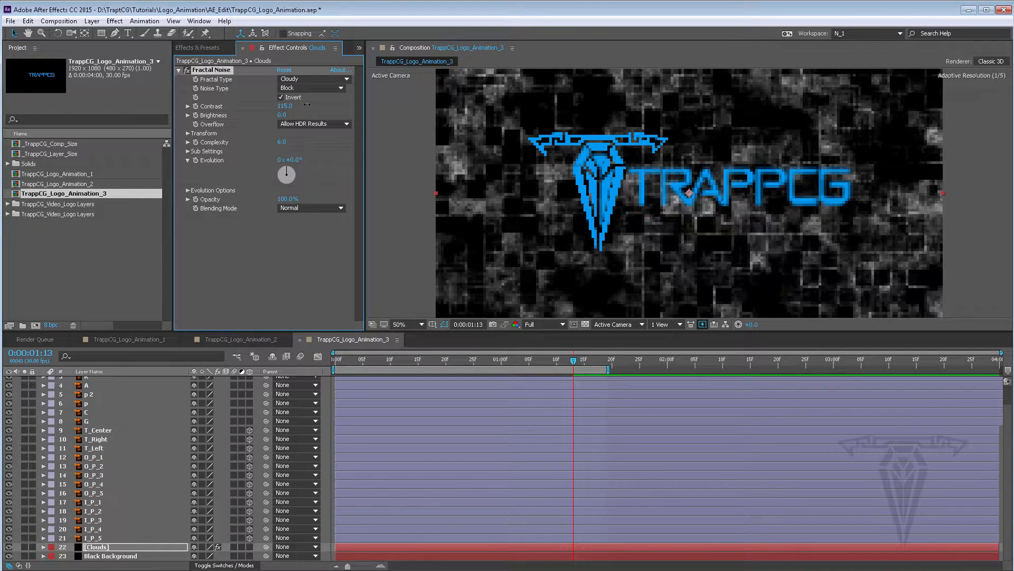
{"action": "left_click", "coordinate": [285, 107]}
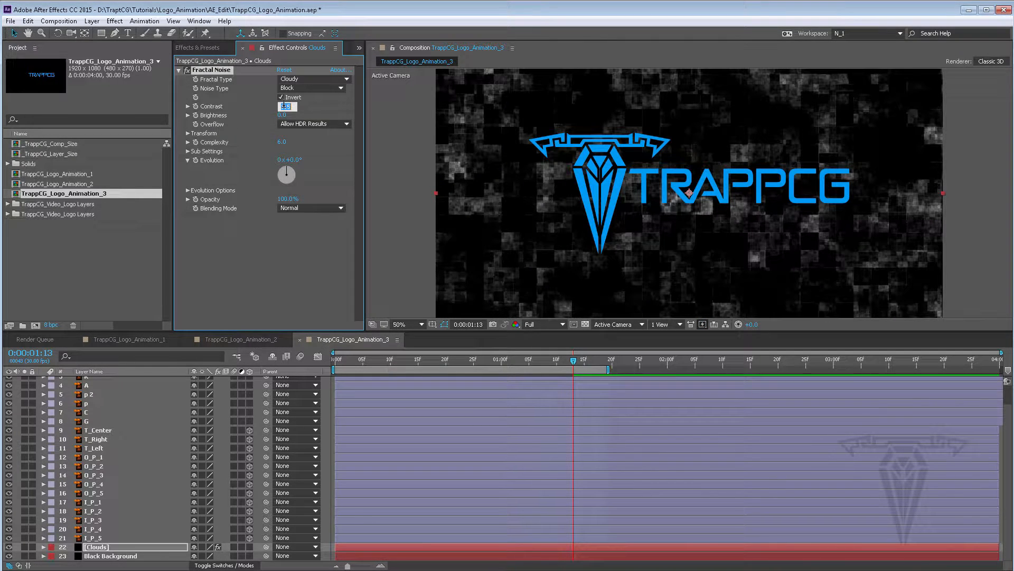
{"action": "type", "text": "100"}
{"action": "key", "text": "Return"}
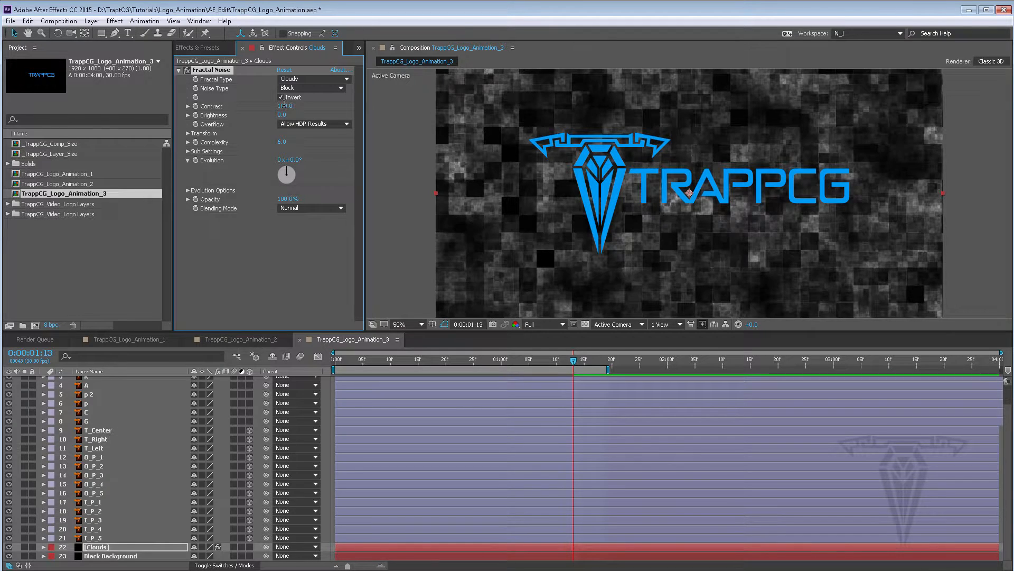
Try lowering the noise Brightness, then set it back to 0
{"action": "mouse_move", "coordinate": [283, 115]}
{"action": "left_mouse_down"}
{"action": "mouse_move", "coordinate": [302, 117]}
{"action": "mouse_move", "coordinate": [267, 118]}
{"action": "left_mouse_up"}
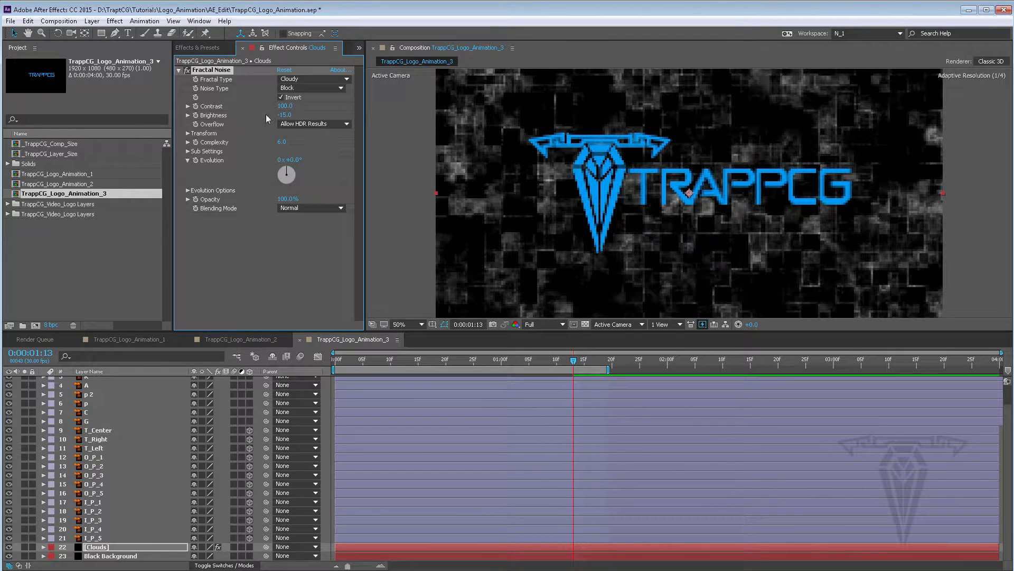
{"action": "left_click", "coordinate": [289, 113]}
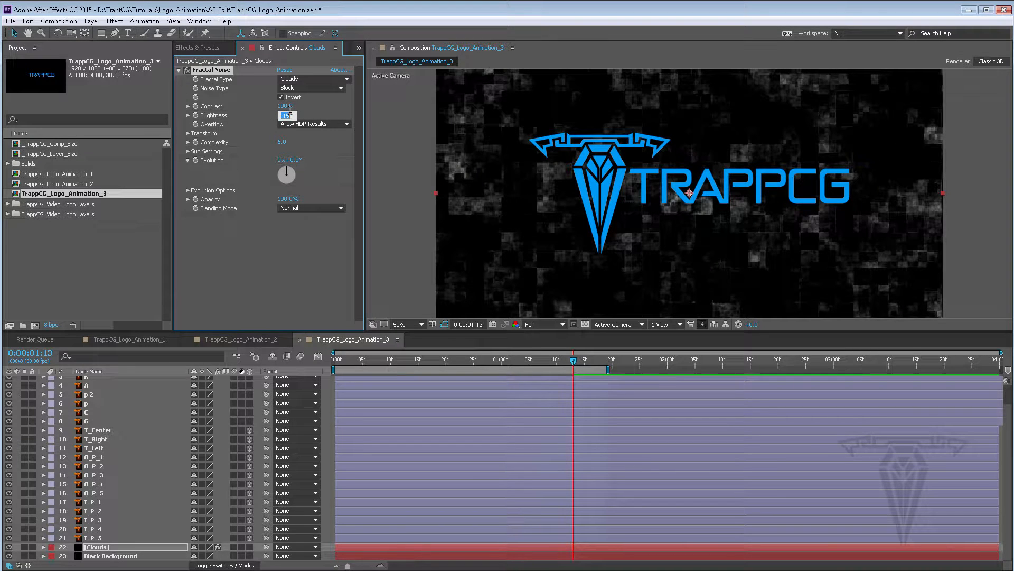
{"action": "type", "text": "0"}
{"action": "key", "text": "Return"}
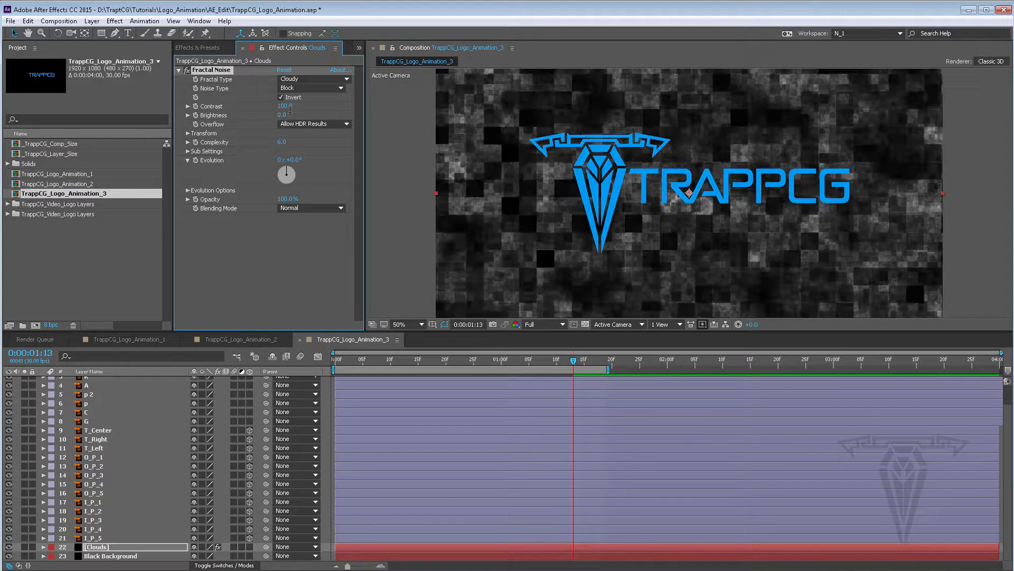
Increase the Fractal Noise Transform Scale to about 311
{"action": "left_click", "coordinate": [188, 133]}
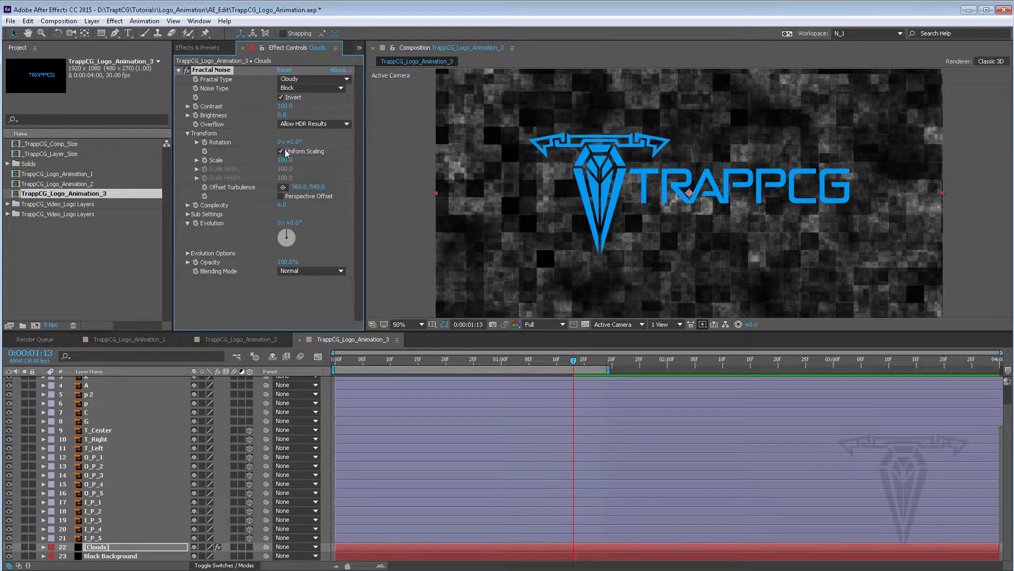
{"action": "left_click_drag", "start_coordinate": [291, 163], "coordinate": [341, 161]}
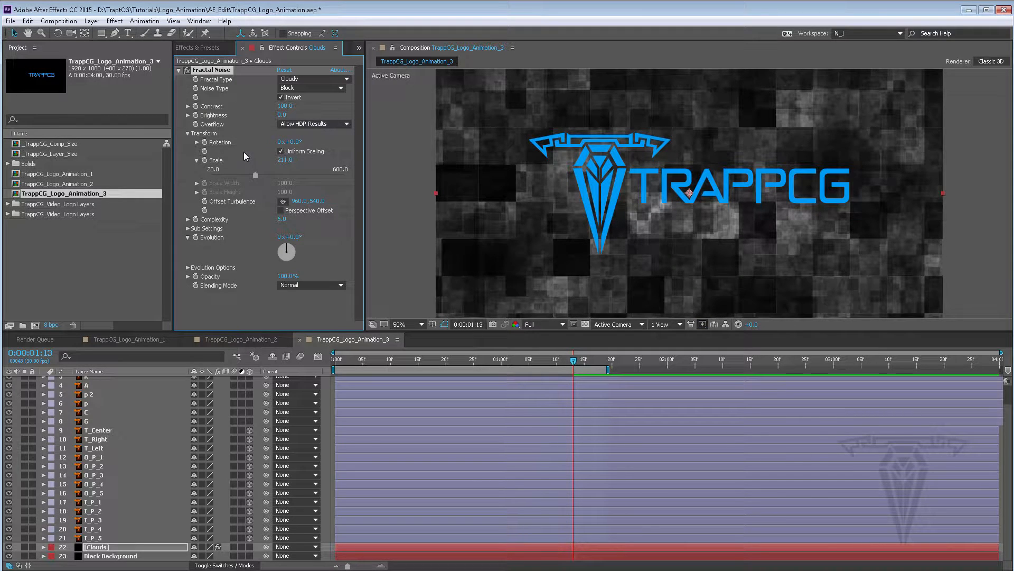
{"action": "left_click", "coordinate": [188, 134]}
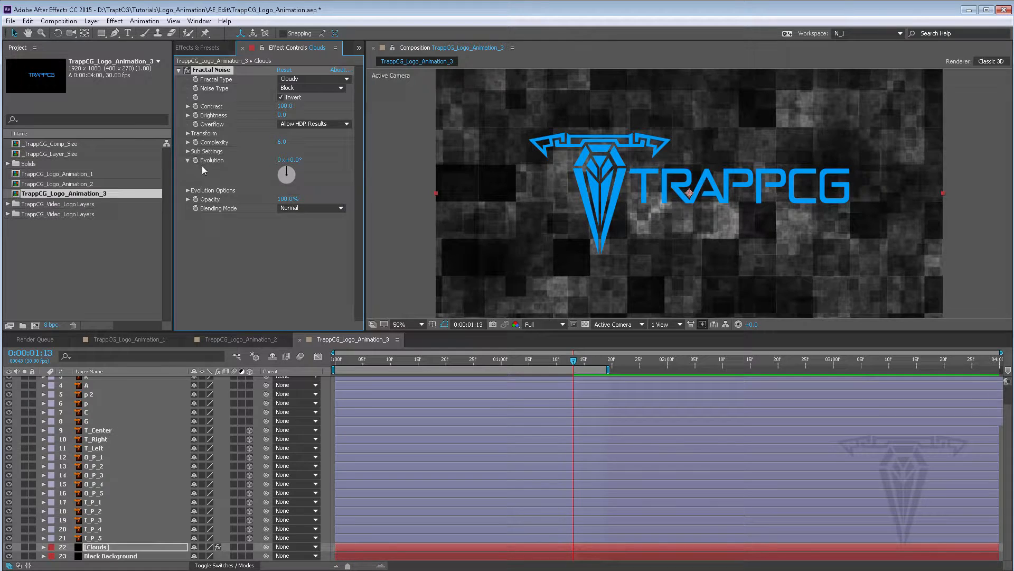
Try Complexity values of 1 and 4 before setting Complexity back to 6
{"action": "left_click", "coordinate": [282, 142]}
{"action": "type", "text": "1"}
{"action": "key", "text": "Return"}
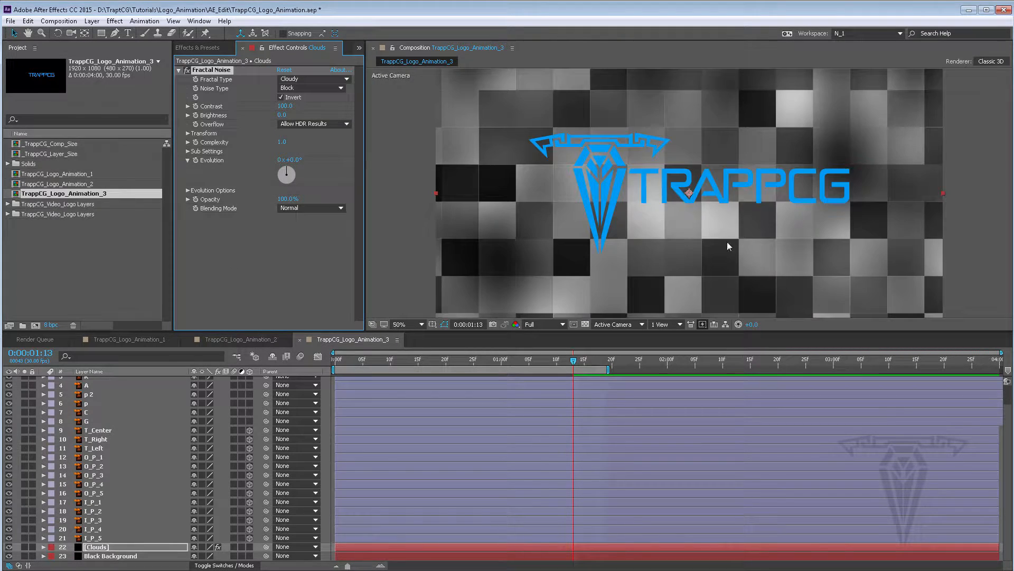
{"action": "left_click", "coordinate": [282, 142]}
{"action": "key", "text": "Return"}
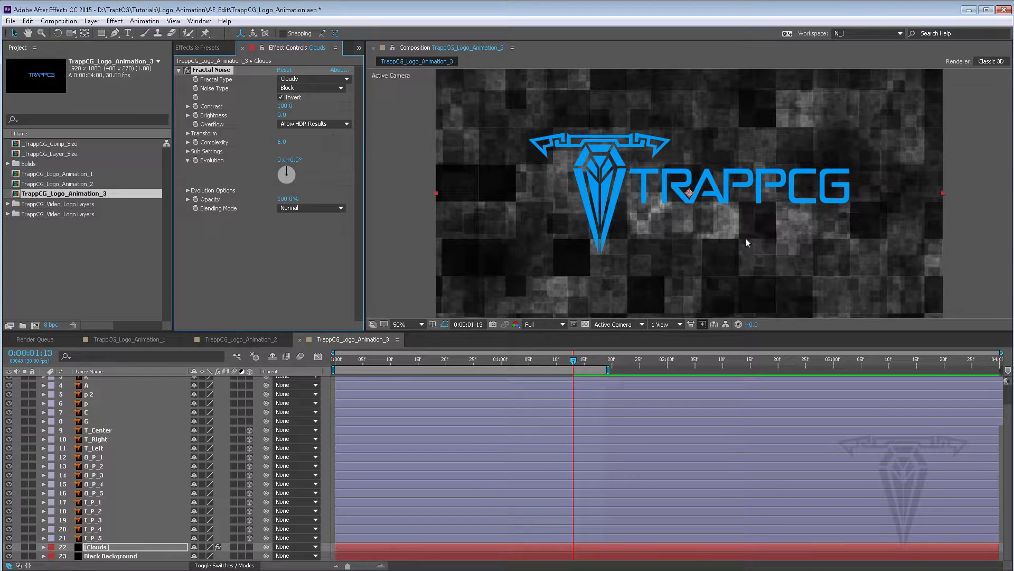
{"action": "left_click", "coordinate": [281, 142]}
{"action": "type", "text": "4"}
{"action": "key", "text": "Return"}
{"action": "left_click", "coordinate": [282, 142]}
{"action": "type", "text": "6"}
{"action": "key", "text": "Return"}
Under Sub Settings, try Sub Influence values of 0, 2 and 30, settling on 60%
{"action": "left_click", "coordinate": [188, 151]}
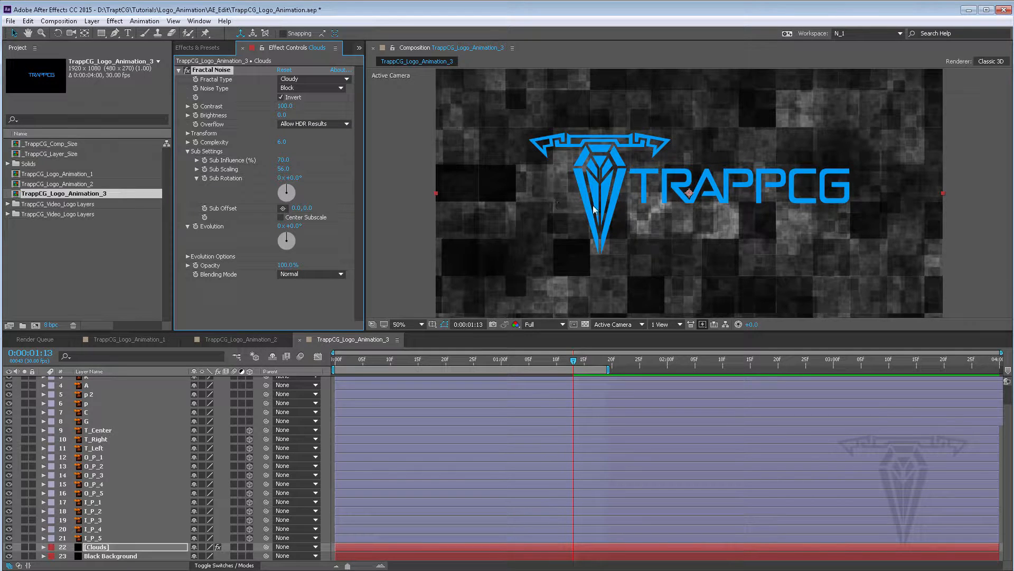
{"action": "left_click", "coordinate": [283, 160]}
{"action": "type", "text": "0"}
{"action": "key", "text": "Return"}
{"action": "left_click", "coordinate": [282, 159]}
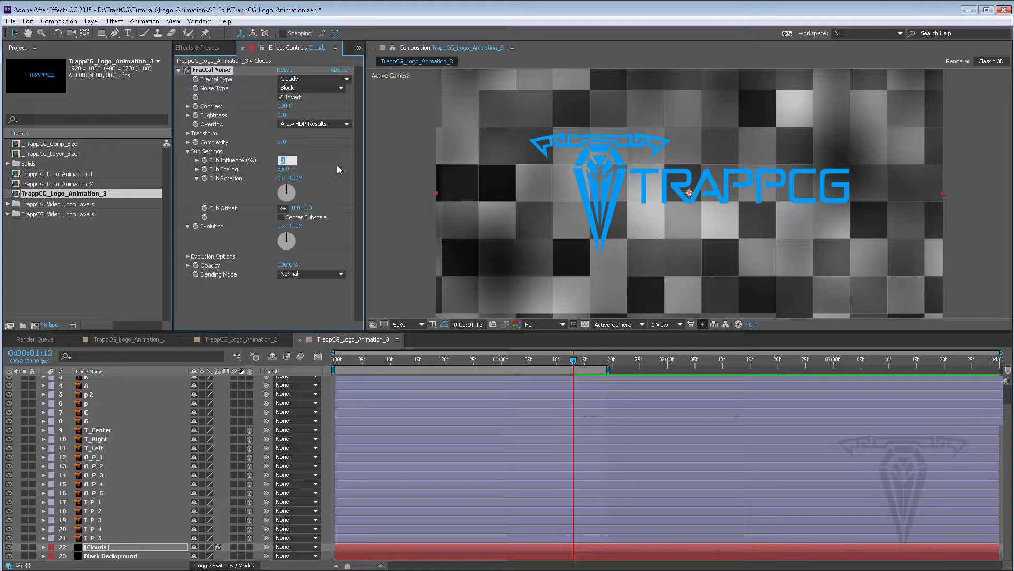
{"action": "type", "text": "2"}
{"action": "key", "text": "Return"}
{"action": "left_click", "coordinate": [281, 160]}
{"action": "type", "text": "30"}
{"action": "key", "text": "Return"}
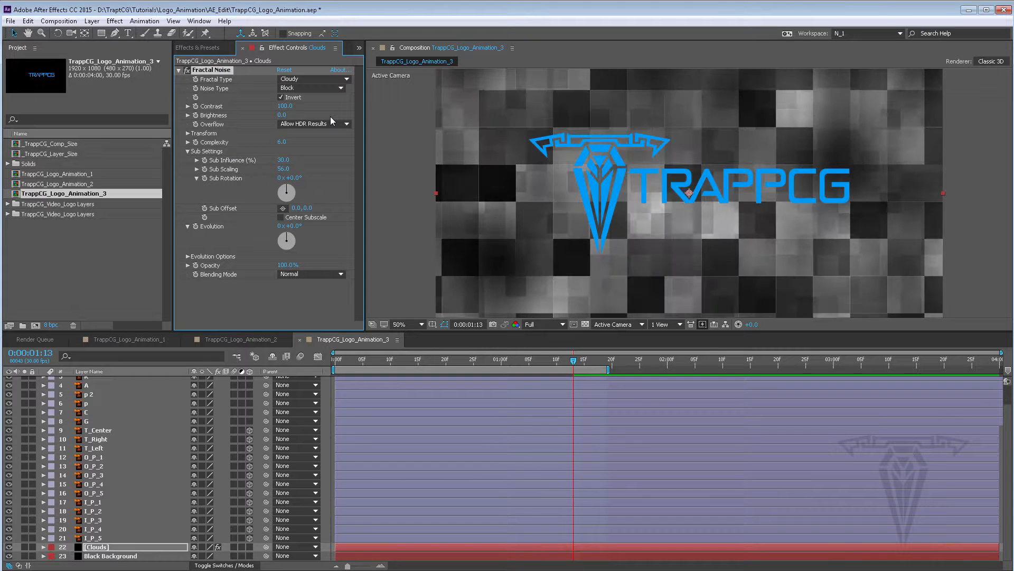
{"action": "left_click", "coordinate": [283, 159]}
{"action": "type", "text": "60"}
{"action": "key", "text": "Return"}
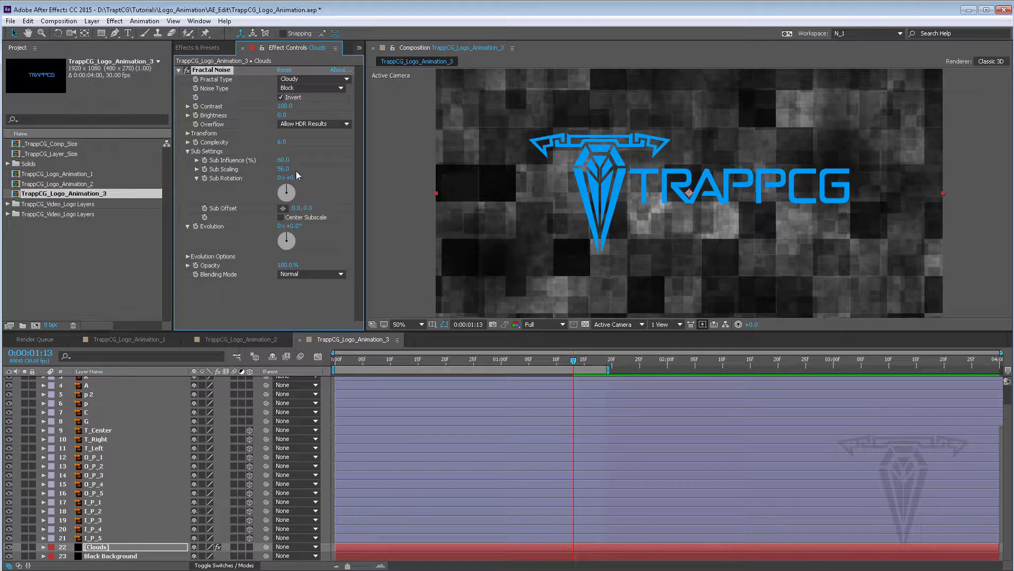
Set the Sub Scaling to about 59.5 and collapse Sub Settings
{"action": "left_click_drag", "start_coordinate": [285, 169], "coordinate": [385, 178]}
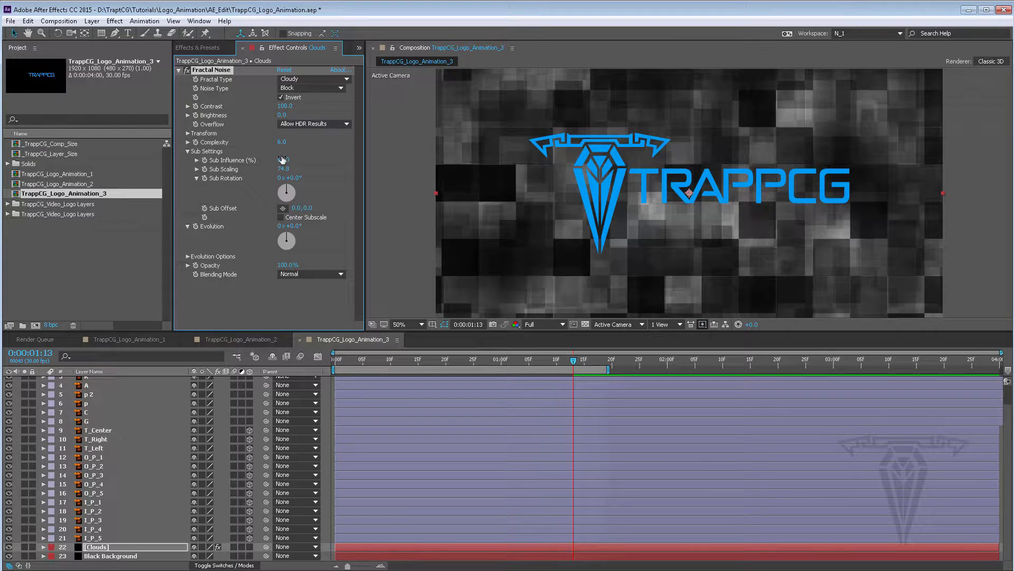
{"action": "left_click_drag", "start_coordinate": [286, 170], "coordinate": [205, 169]}
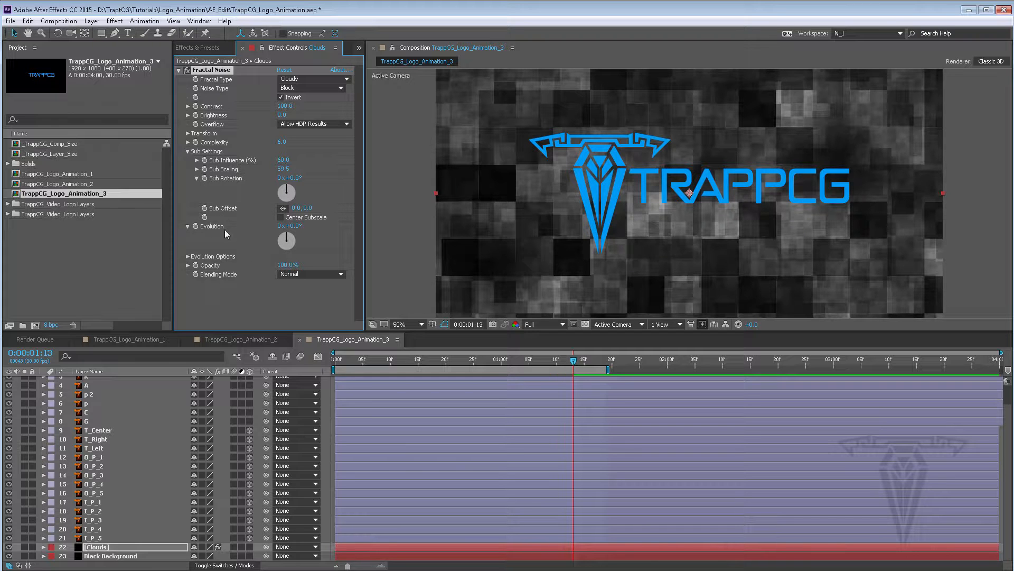
{"action": "left_click", "coordinate": [188, 150]}
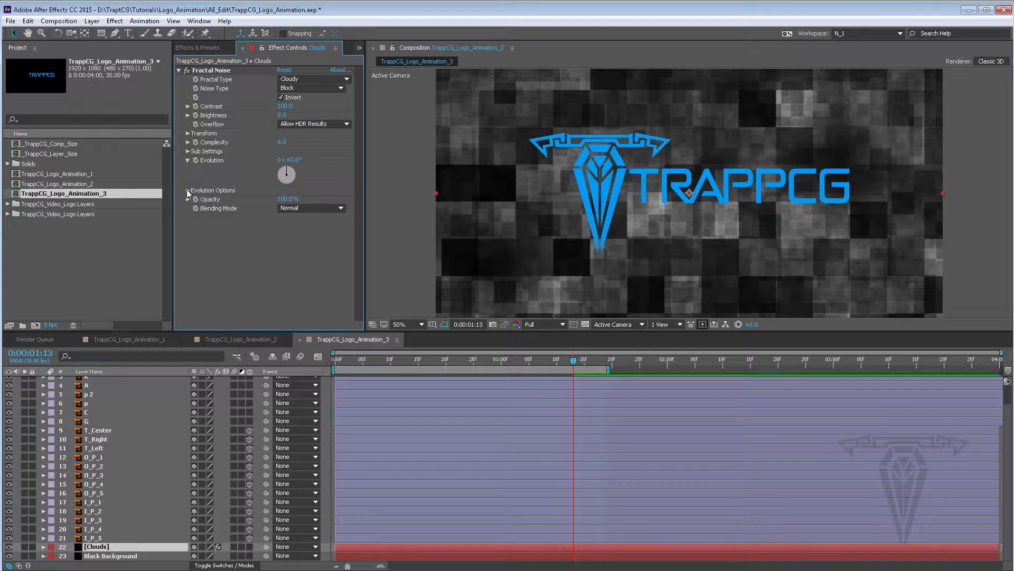
{"action": "left_click", "coordinate": [188, 190]}
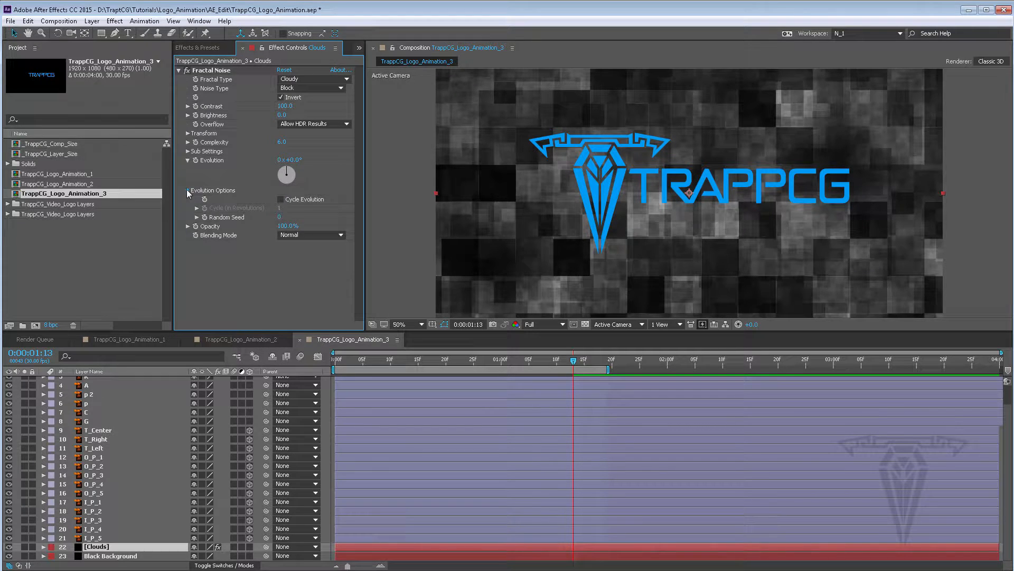
{"action": "left_click", "coordinate": [188, 190]}
{"action": "left_click", "coordinate": [188, 161]}
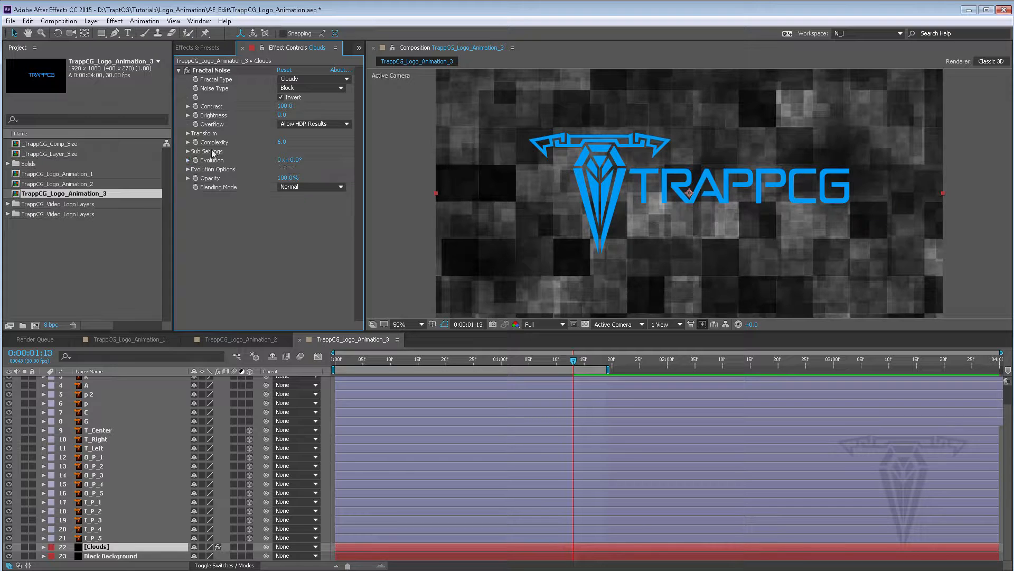
{"action": "left_click", "coordinate": [178, 70]}
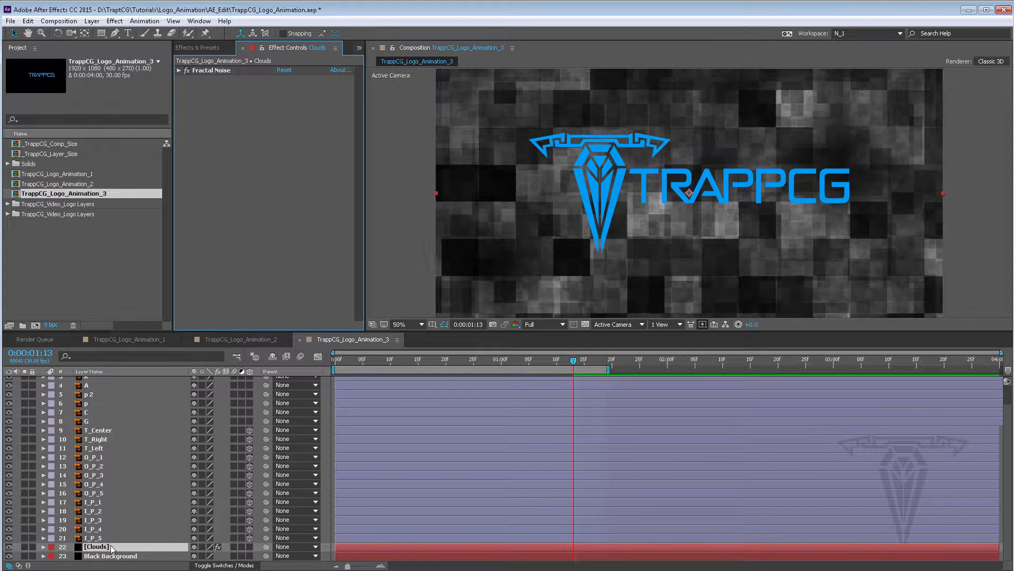
Set the Clouds layer's blending mode to Overlay
{"action": "left_click", "coordinate": [19, 565]}
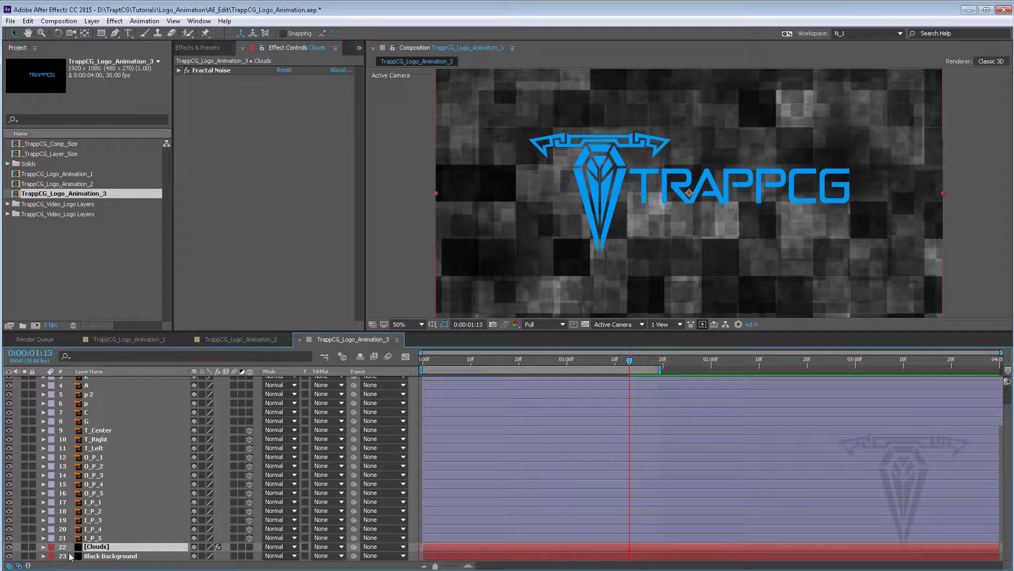
{"action": "left_click", "coordinate": [278, 547]}
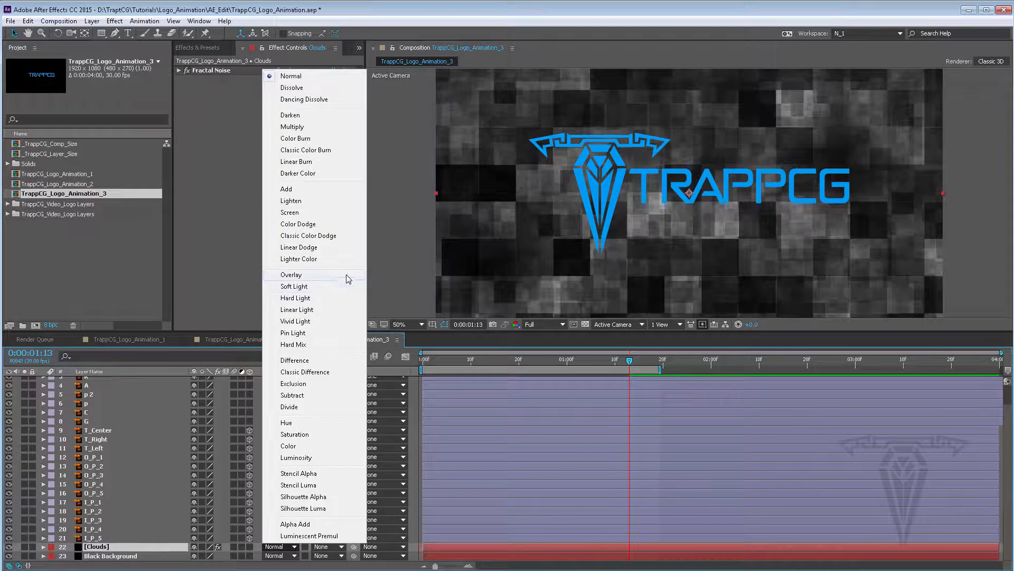
{"action": "left_click", "coordinate": [322, 276]}
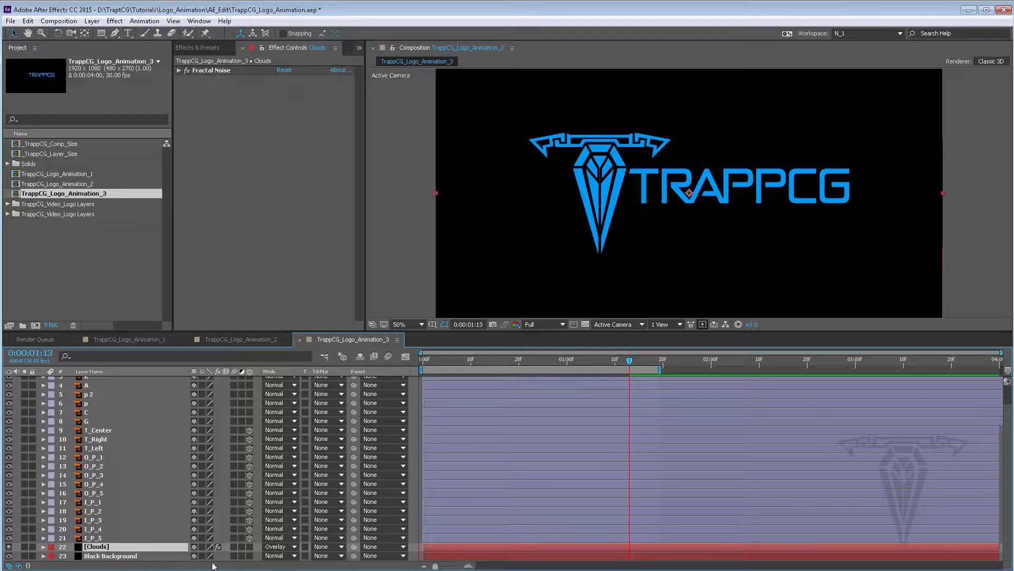
Change the Clouds layer's blending mode to Darken and scrub the playhead to about frame 22
{"action": "left_click", "coordinate": [283, 547]}
{"action": "left_click", "coordinate": [299, 115]}
{"action": "left_click_drag", "start_coordinate": [491, 361], "coordinate": [529, 361]}
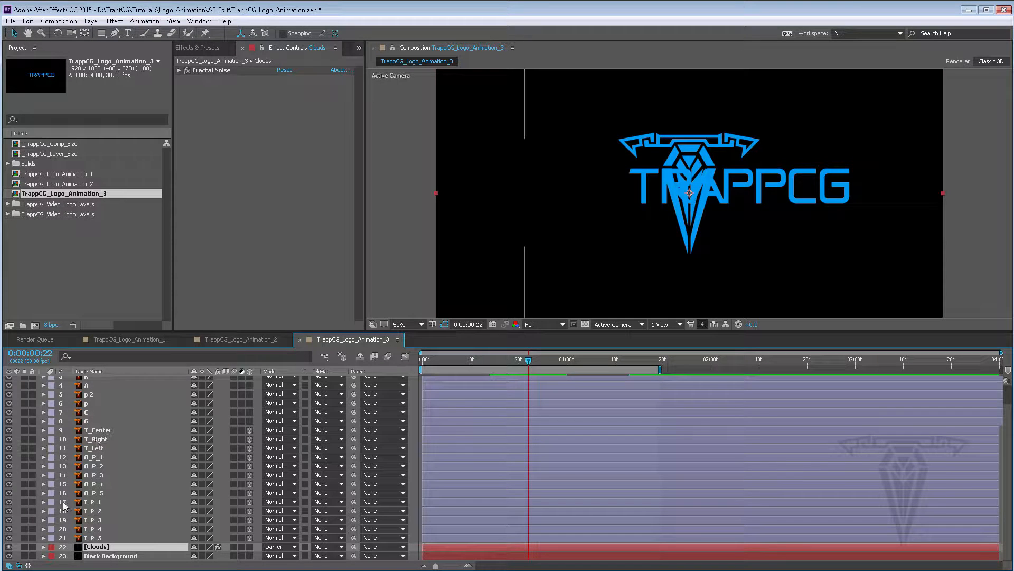
Deselect all layers and scroll the layer list back to the top of the stack
{"action": "left_click", "coordinate": [28, 21]}
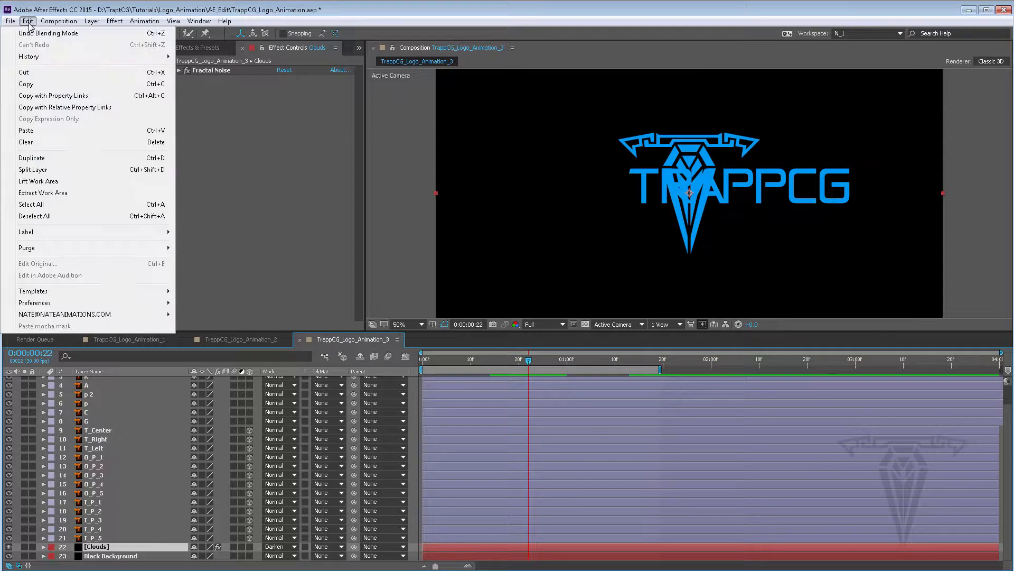
{"action": "left_click", "coordinate": [63, 217]}
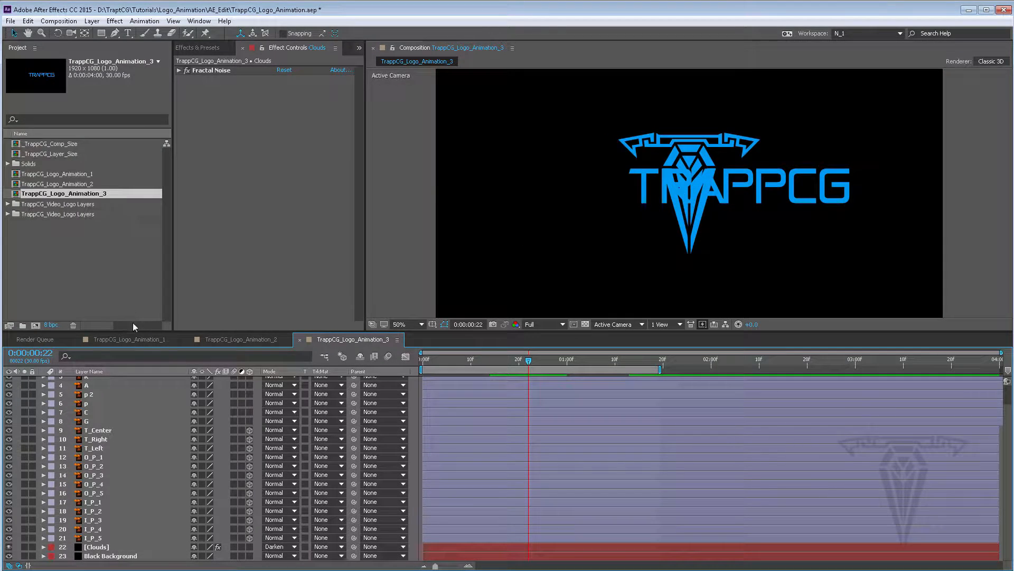
{"action": "scroll", "coordinate": [99, 464], "scroll_direction": "up", "scroll_amount": 2}
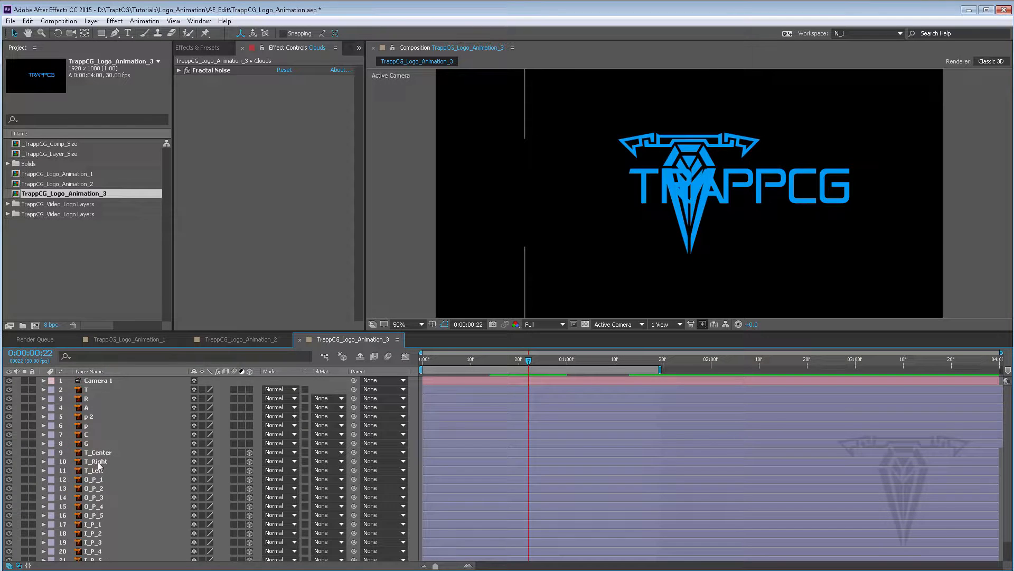
{"action": "scroll", "coordinate": [98, 463], "scroll_direction": "down", "scroll_amount": 2}
{"action": "scroll", "coordinate": [100, 487], "scroll_direction": "up", "scroll_amount": 2}
Switch the shape tool to the Ellipse Tool and open its fill options
{"action": "left_click", "coordinate": [101, 34]}
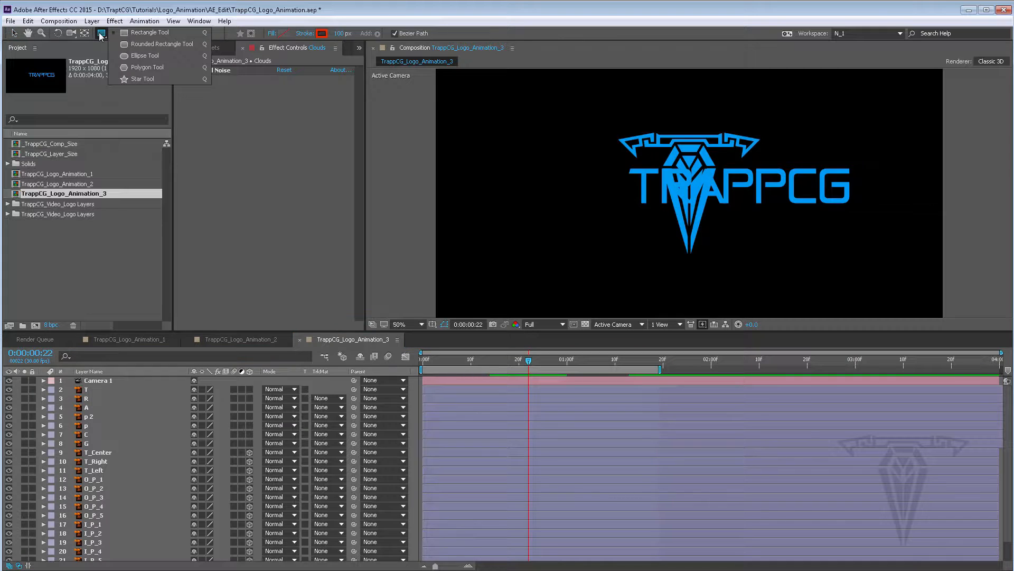
{"action": "left_click", "coordinate": [151, 56]}
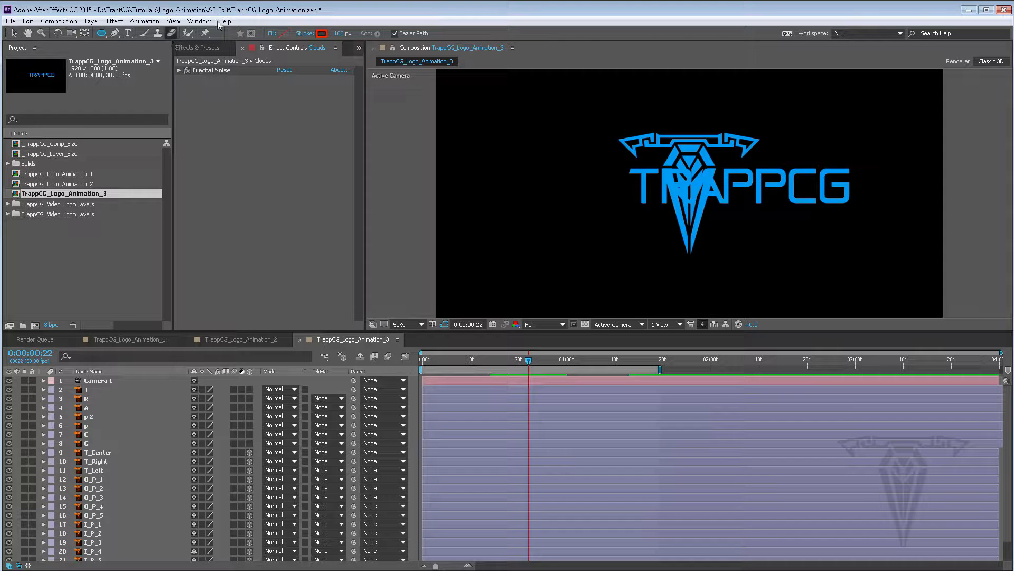
{"action": "left_click", "coordinate": [271, 35]}
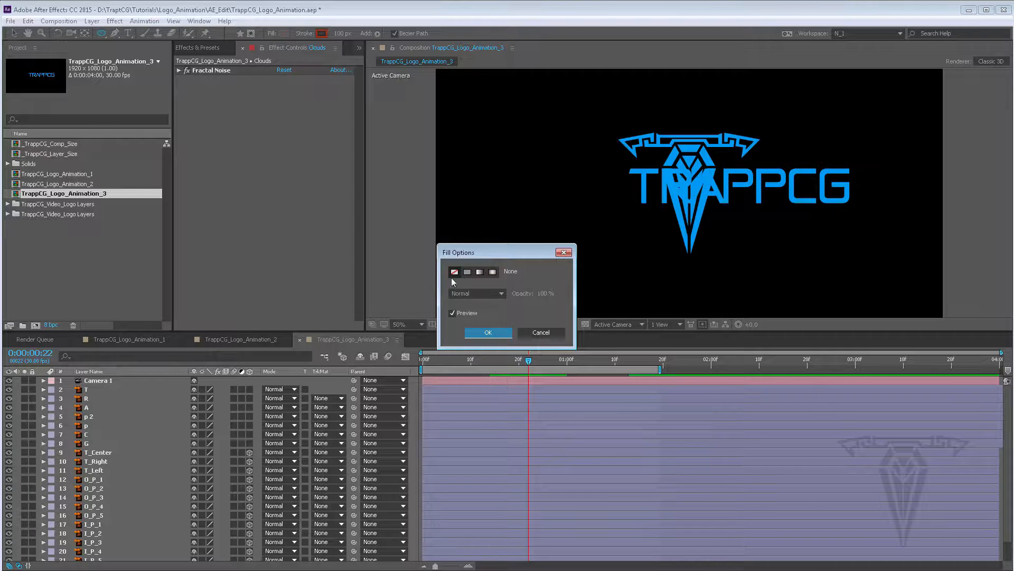
Confirm no fill for the ellipse and set its stroke to a solid colour in Normal mode
{"action": "left_click", "coordinate": [495, 335]}
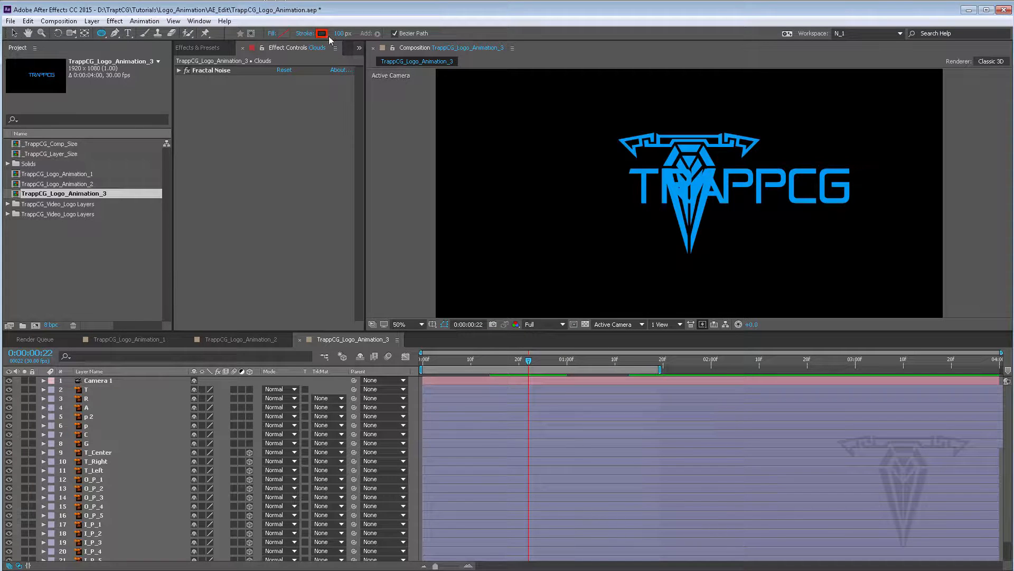
{"action": "left_click", "coordinate": [306, 34]}
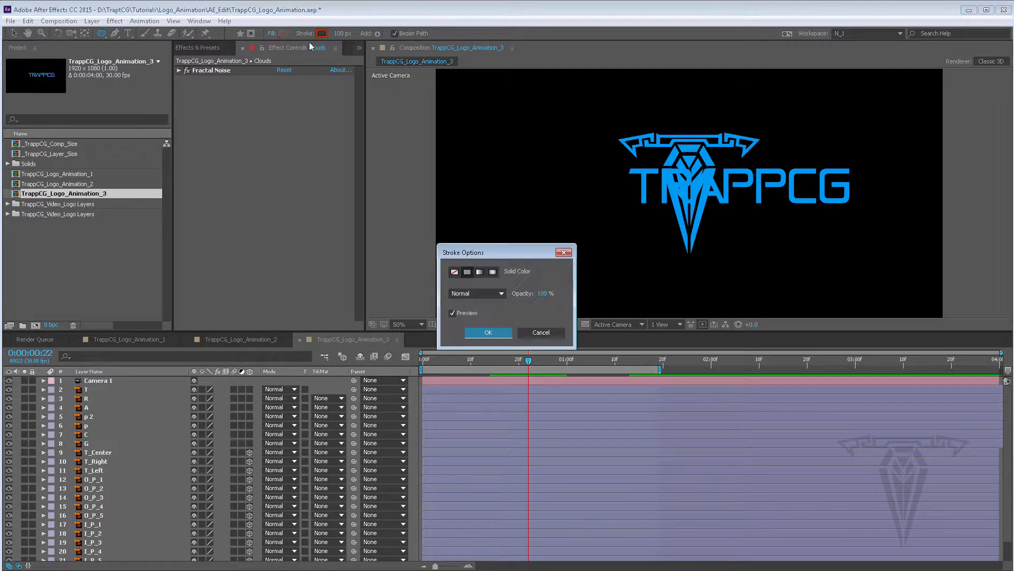
{"action": "left_click", "coordinate": [480, 272]}
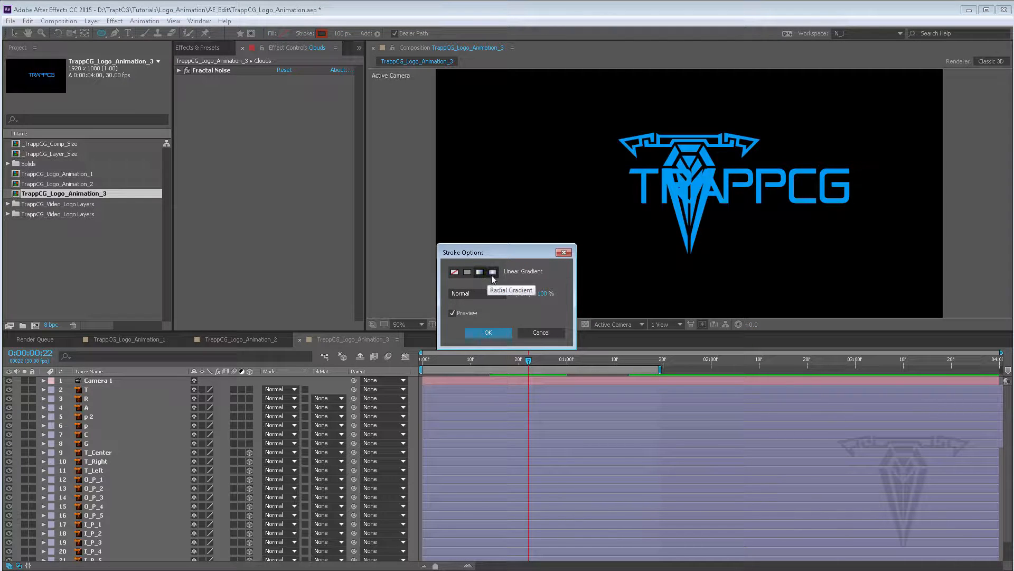
{"action": "left_click", "coordinate": [493, 272]}
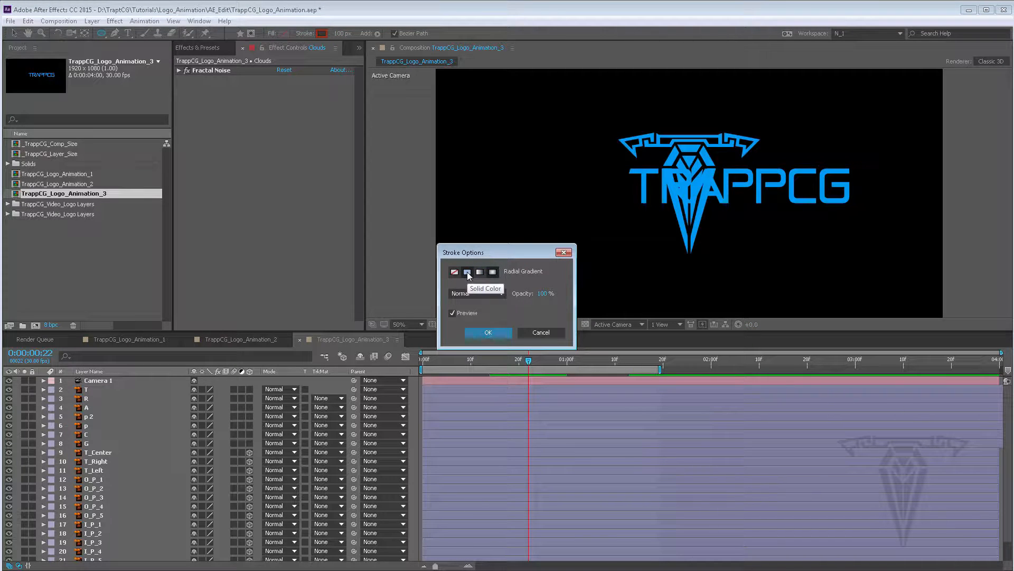
{"action": "left_click", "coordinate": [468, 273]}
{"action": "left_click", "coordinate": [478, 295]}
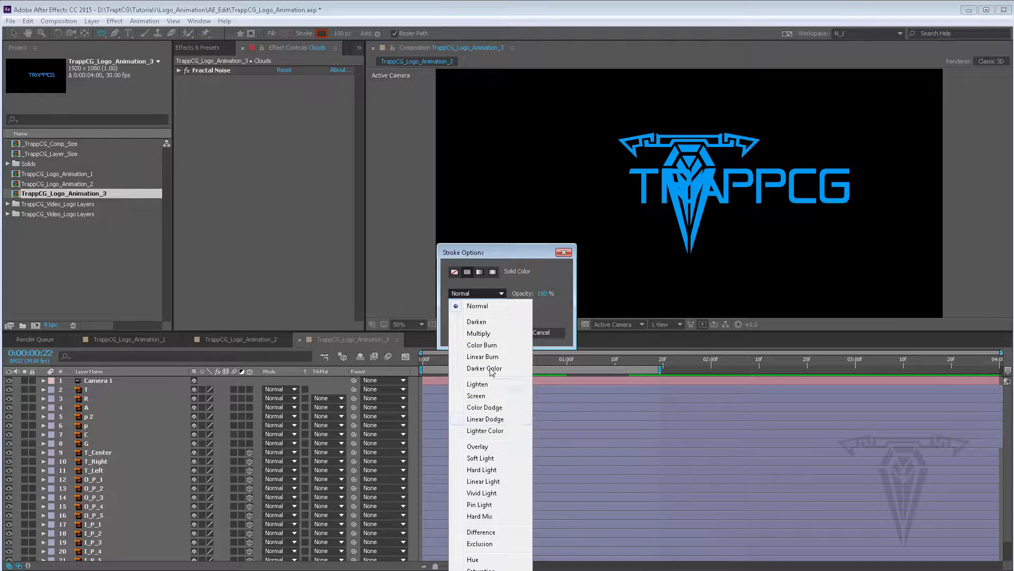
{"action": "left_click", "coordinate": [553, 311]}
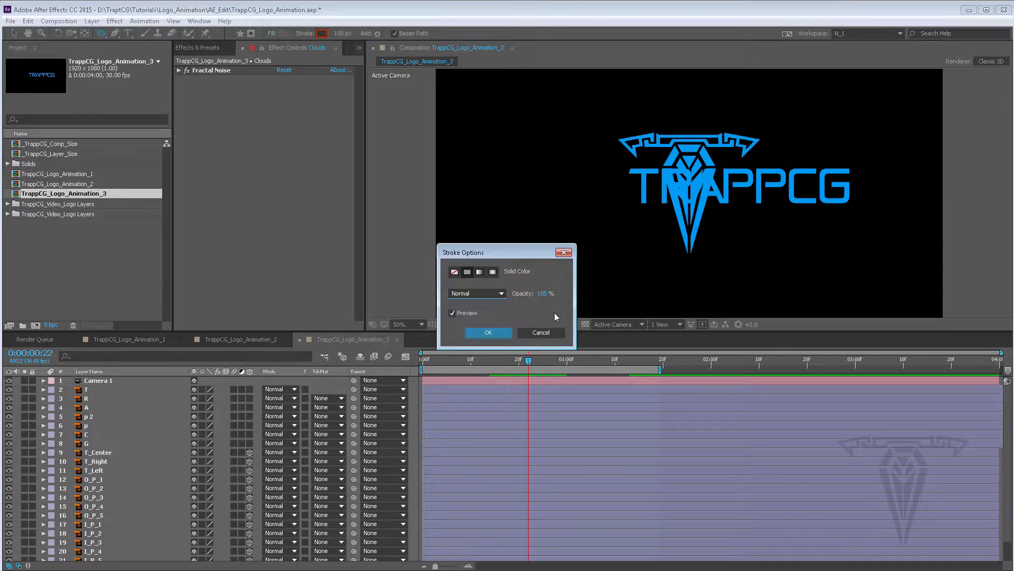
{"action": "left_click", "coordinate": [488, 333]}
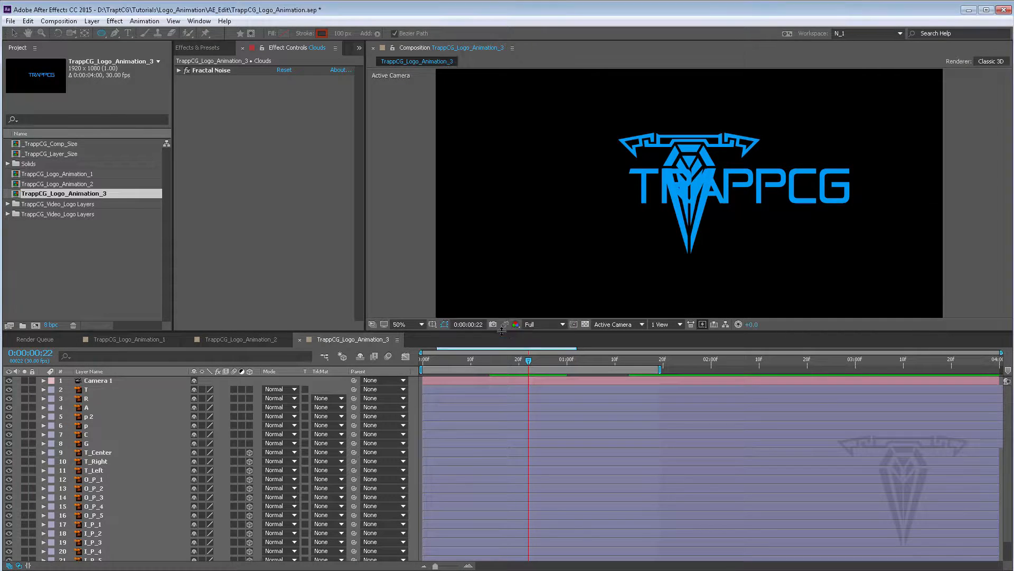
Set the stroke width to 30 px and the stroke colour to FF4800
{"action": "left_click", "coordinate": [341, 34]}
{"action": "type", "text": "30"}
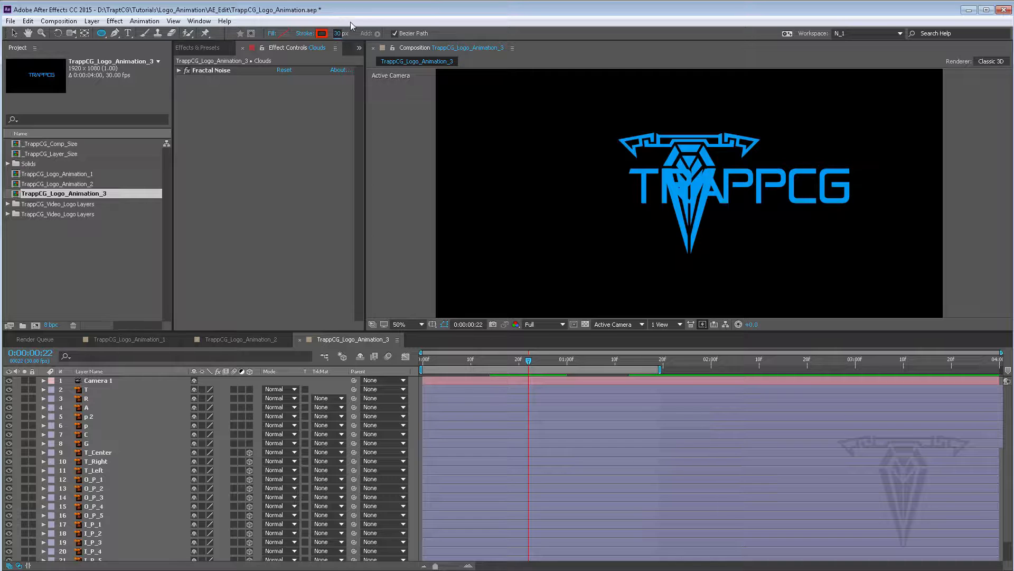
{"action": "left_click", "coordinate": [321, 33]}
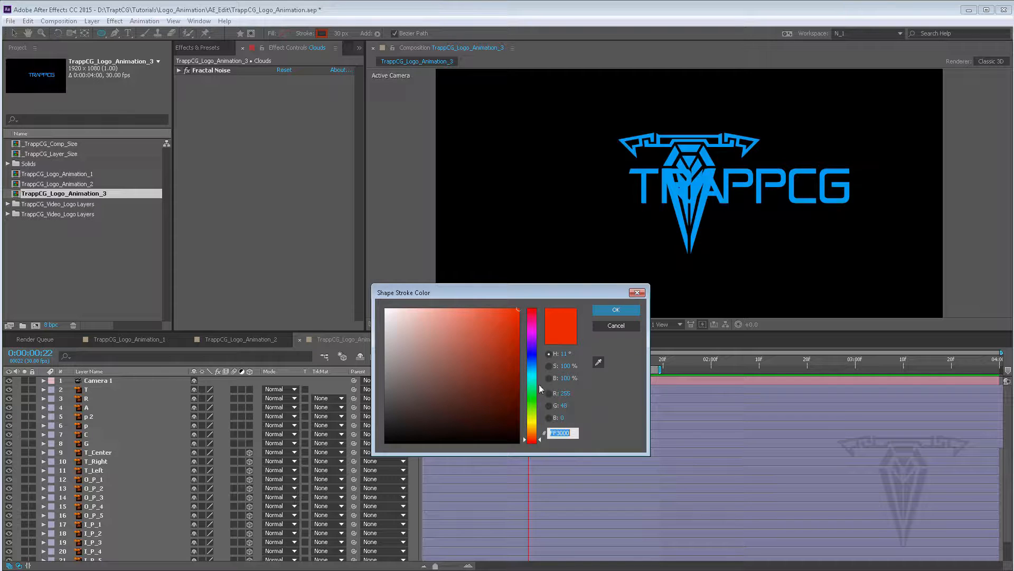
{"action": "left_click_drag", "start_coordinate": [537, 437], "coordinate": [540, 438]}
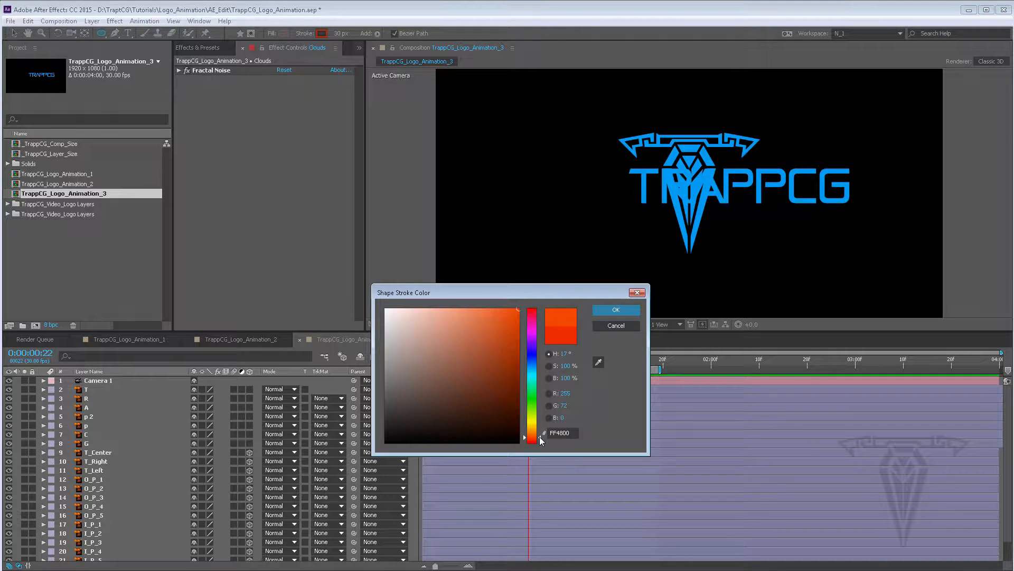
{"action": "left_click", "coordinate": [616, 310]}
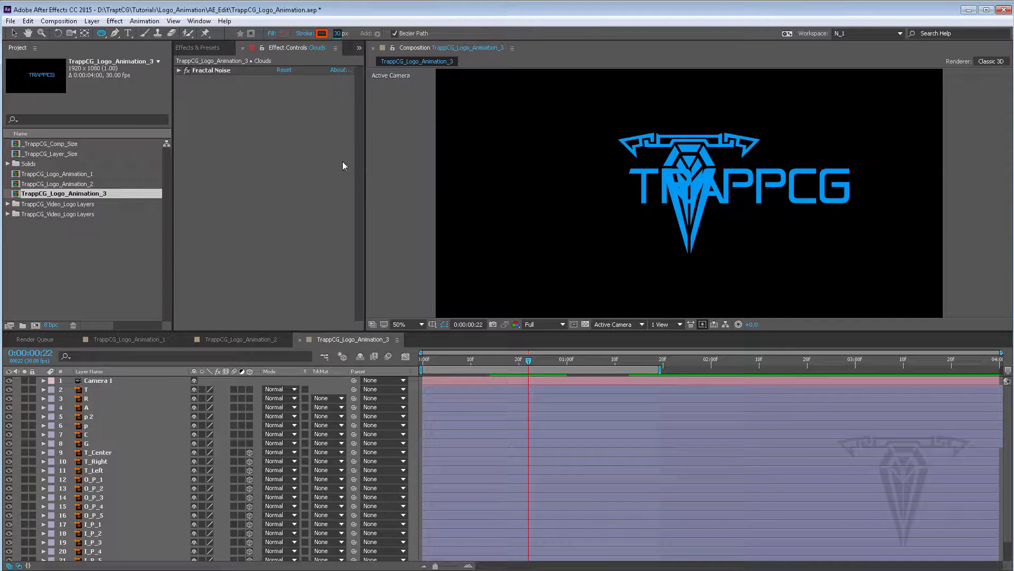
Create an ellipse shape layer spanning the whole composition, discarding a first hand-drawn circle
{"action": "left_click_drag", "start_coordinate": [511, 116], "coordinate": [628, 229]}
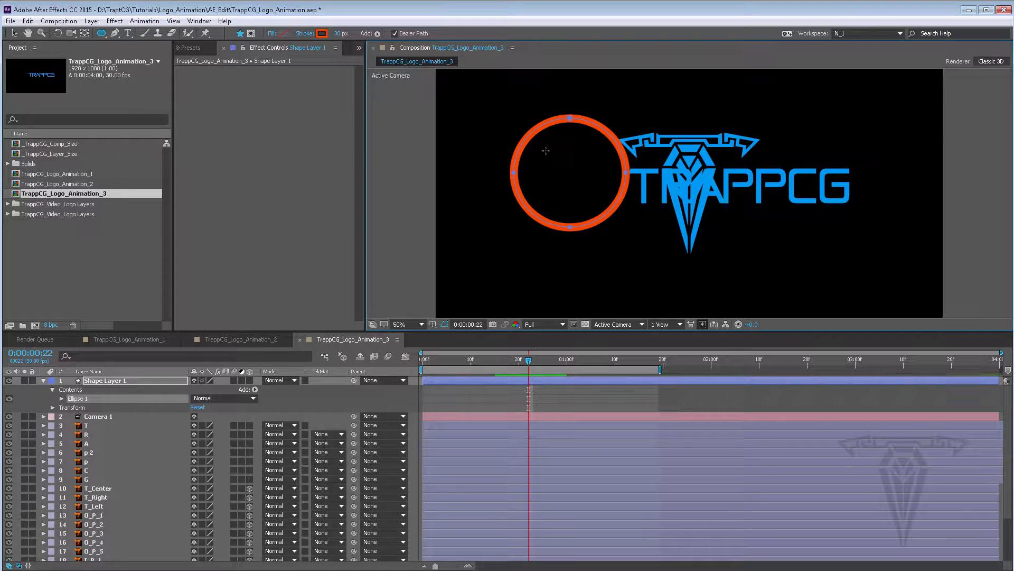
{"action": "key", "text": "ctrl+z"}
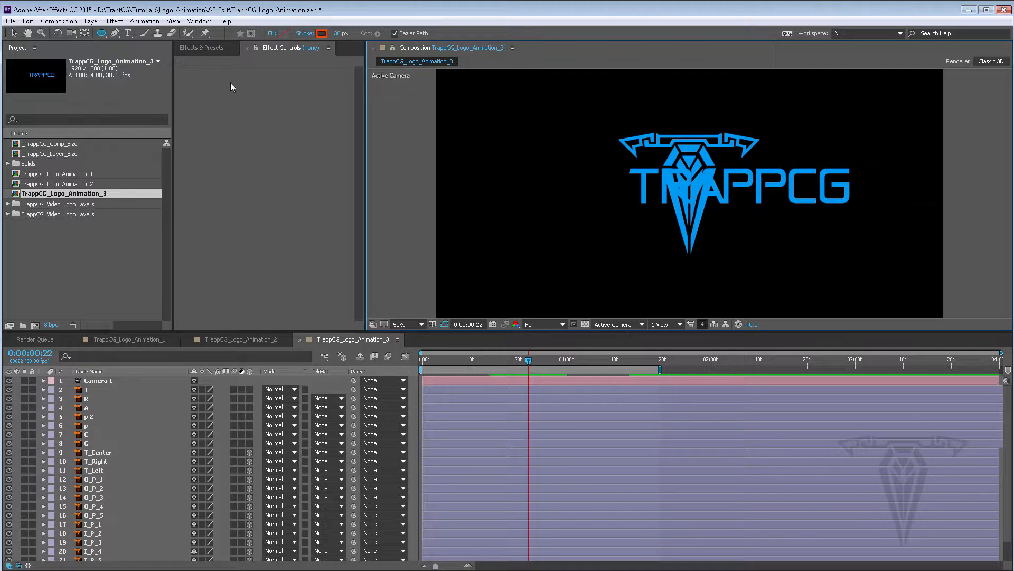
{"action": "double_click", "coordinate": [100, 33]}
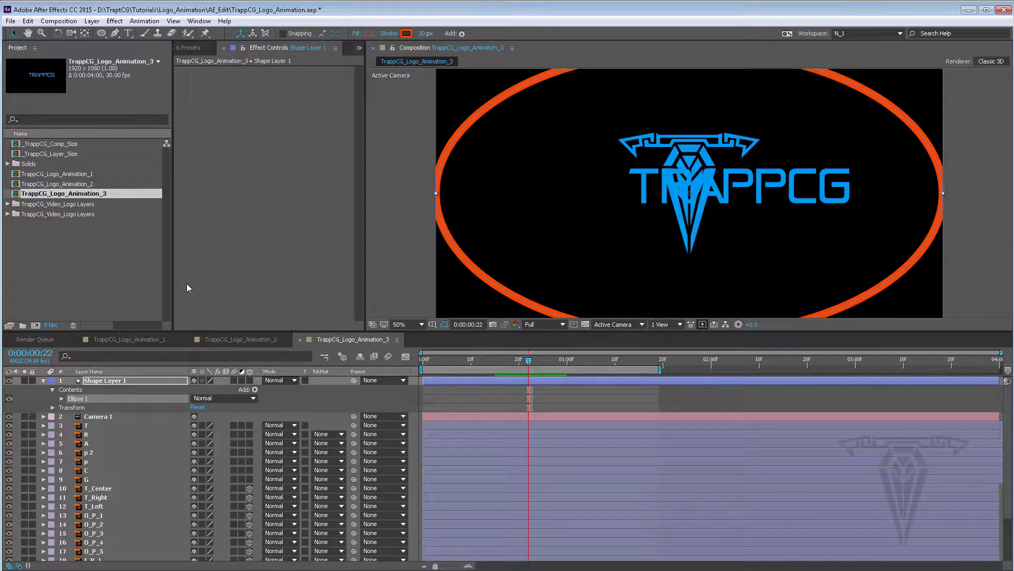
Unlink the ellipse path size proportions and set the size to 1080 by 1080
{"action": "left_click", "coordinate": [52, 408]}
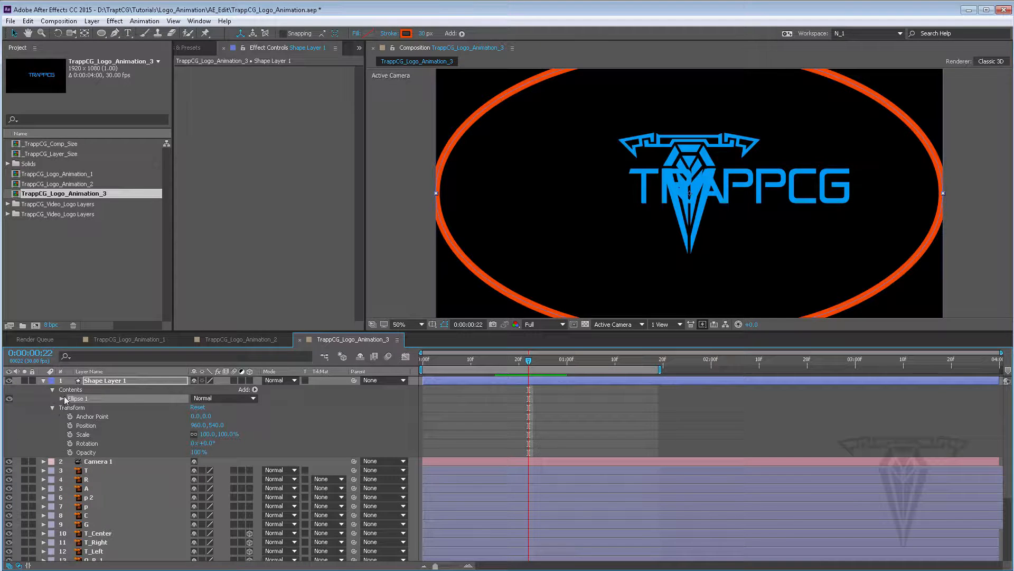
{"action": "left_click", "coordinate": [61, 398]}
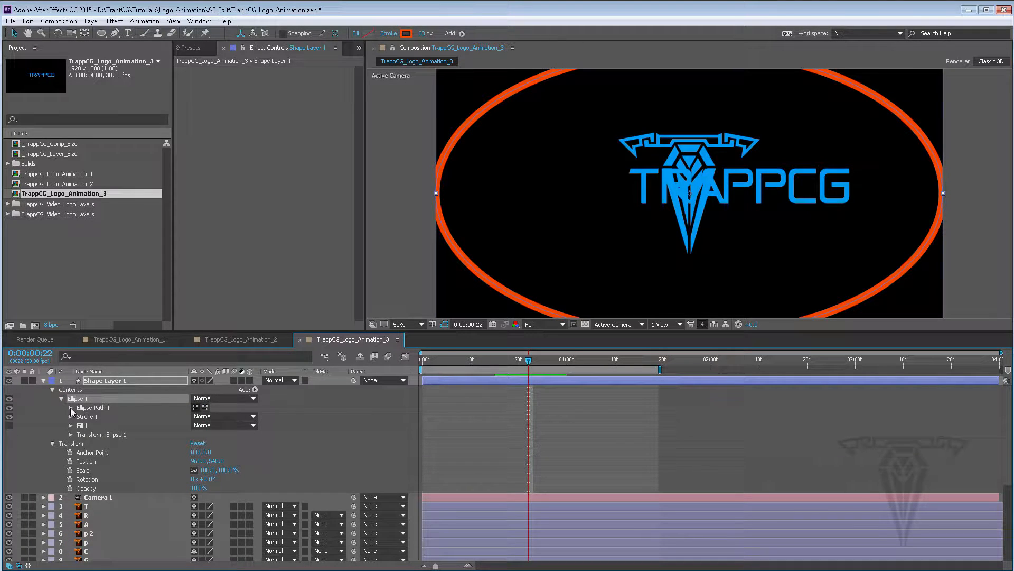
{"action": "left_click", "coordinate": [70, 407]}
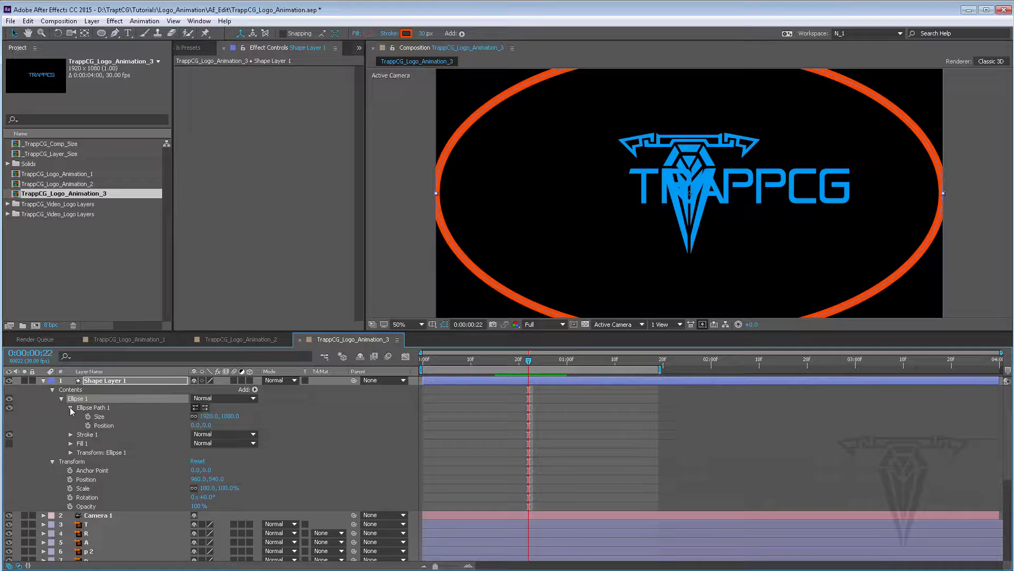
{"action": "left_click", "coordinate": [193, 416]}
{"action": "left_click", "coordinate": [211, 416]}
{"action": "type", "text": "10"}
{"action": "key", "text": "Return"}
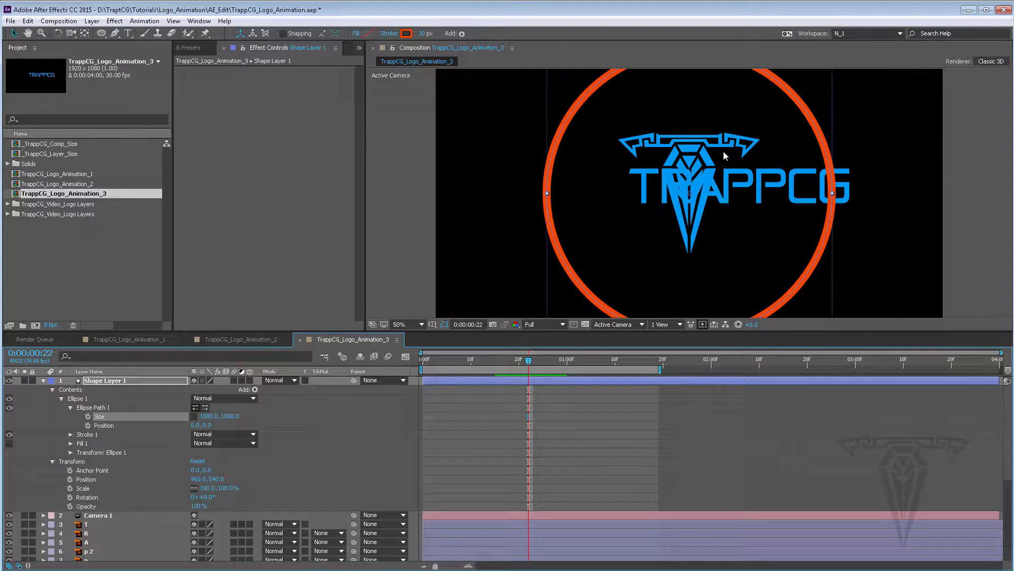
Collapse the shape layer's properties and scale it up to about 116%
{"action": "left_click", "coordinate": [71, 407]}
{"action": "left_click", "coordinate": [52, 390]}
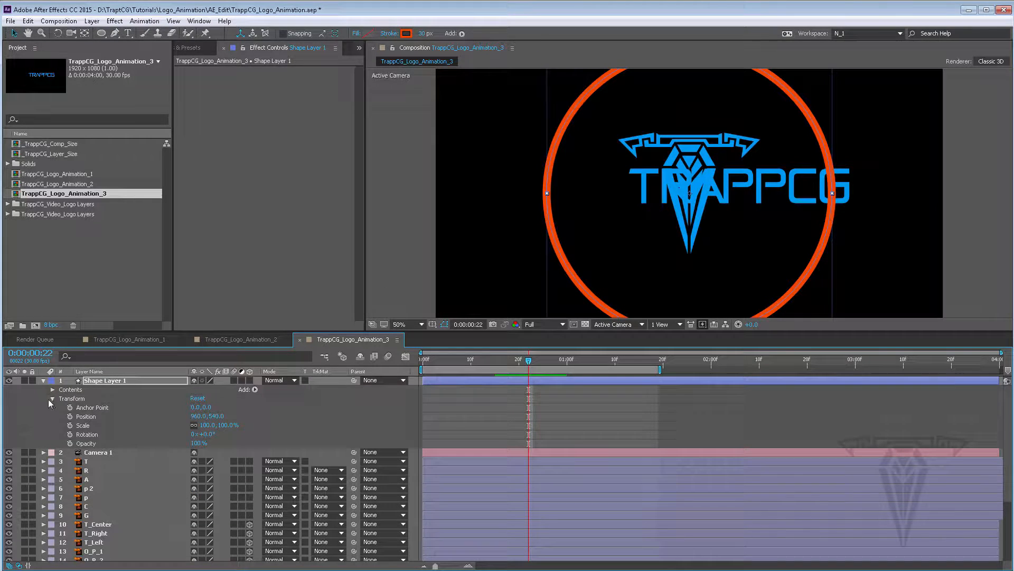
{"action": "left_click", "coordinate": [52, 399]}
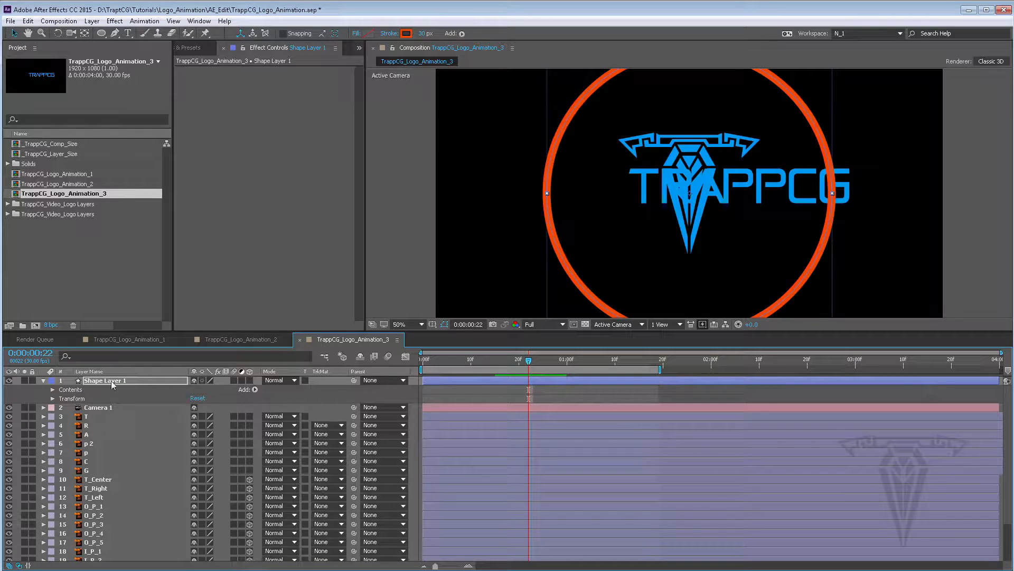
{"action": "key", "text": "s"}
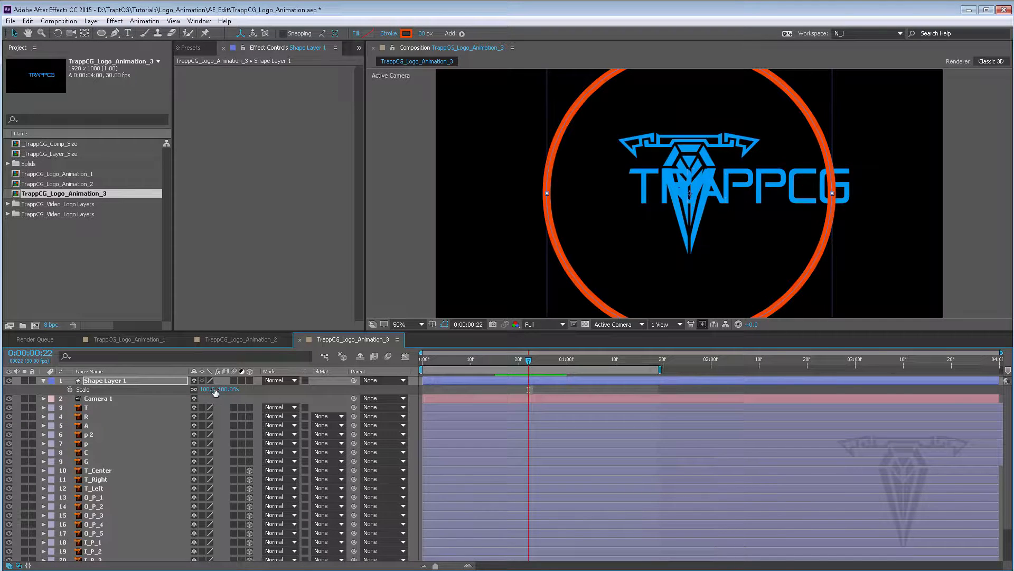
{"action": "mouse_move", "coordinate": [215, 391]}
{"action": "left_mouse_down"}
{"action": "mouse_move", "coordinate": [164, 389]}
{"action": "mouse_move", "coordinate": [275, 390]}
{"action": "mouse_move", "coordinate": [235, 389]}
{"action": "left_mouse_up"}
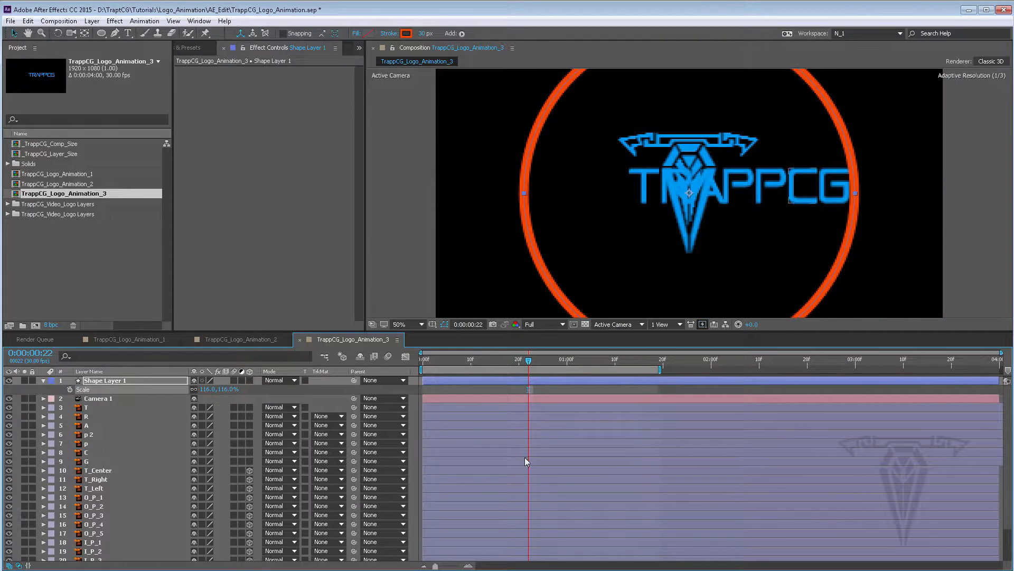
Move the shape layer down to just above the Clouds layer and reveal I_P_5's Position keyframes
{"action": "left_click_drag", "start_coordinate": [120, 381], "coordinate": [125, 543]}
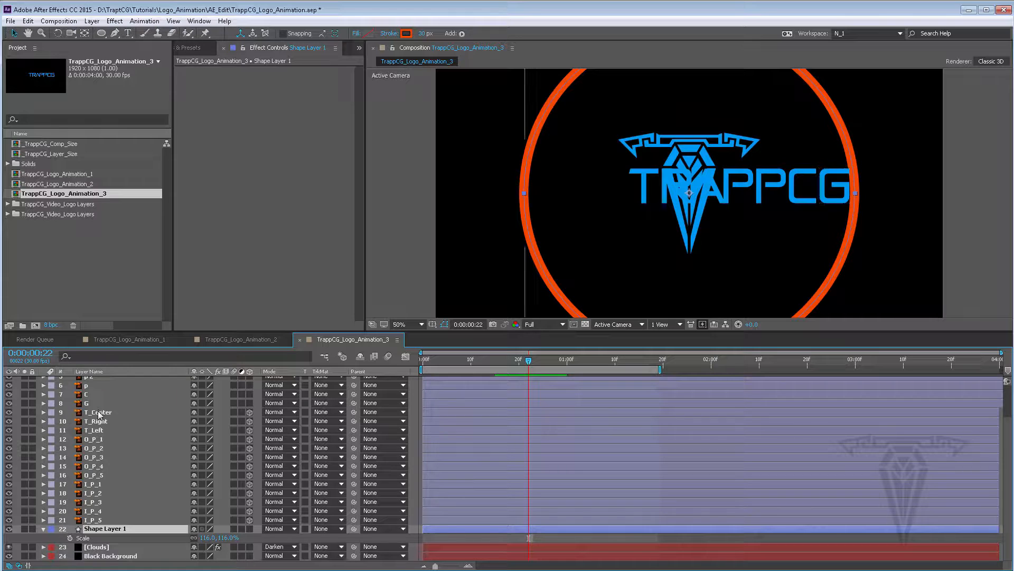
{"action": "left_click", "coordinate": [93, 520]}
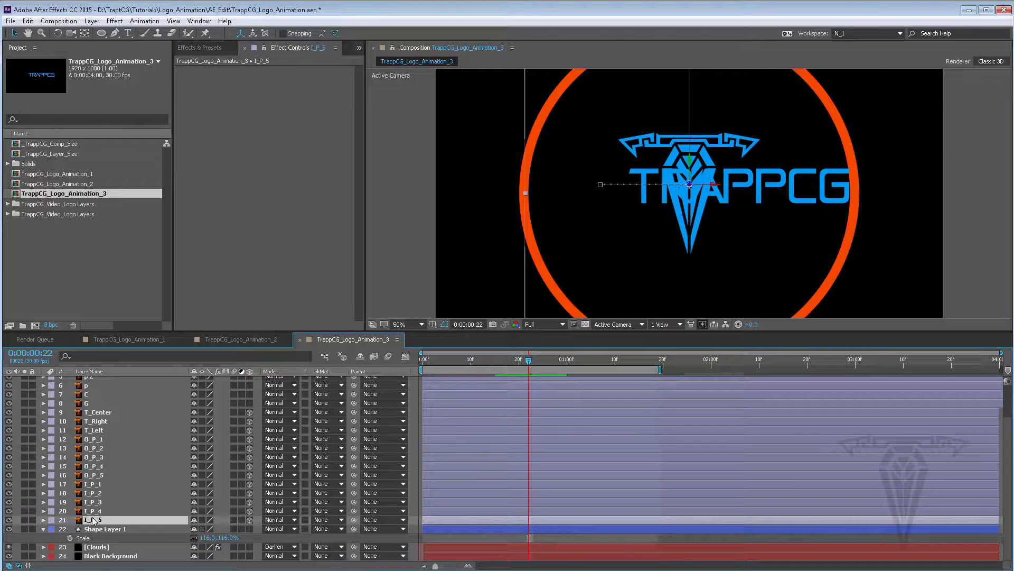
{"action": "key", "text": "p"}
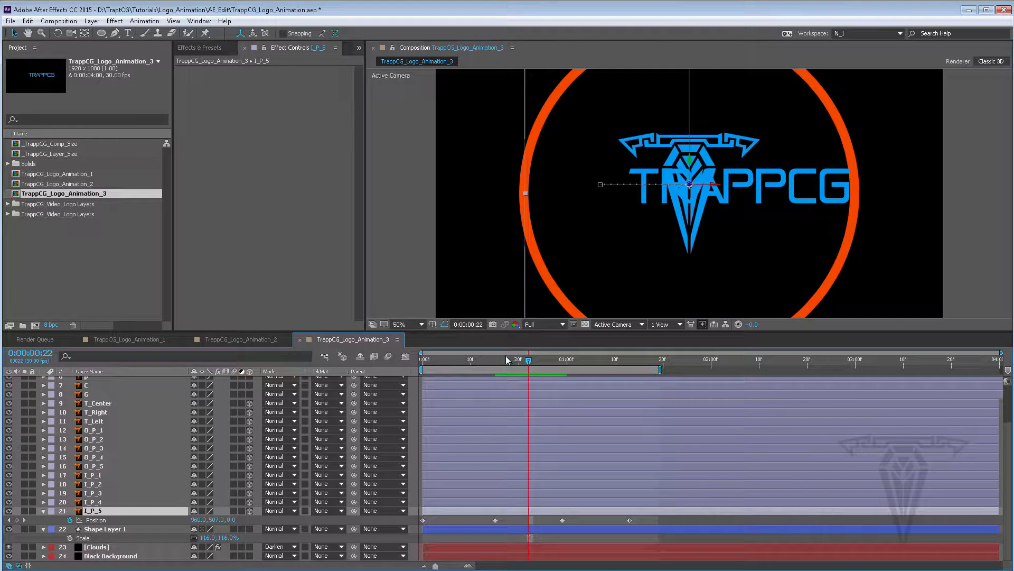
At frame 15, set the shape layer's scale to 0% and add a scale keyframe
{"action": "left_click_drag", "start_coordinate": [506, 359], "coordinate": [490, 362]}
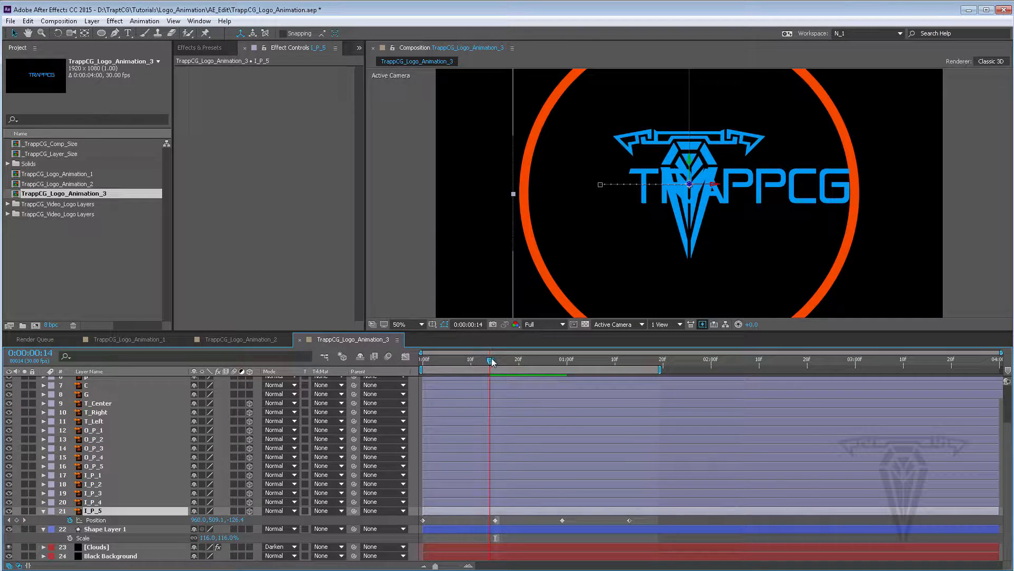
{"action": "left_click_drag", "start_coordinate": [491, 362], "coordinate": [495, 362]}
{"action": "left_click", "coordinate": [494, 529]}
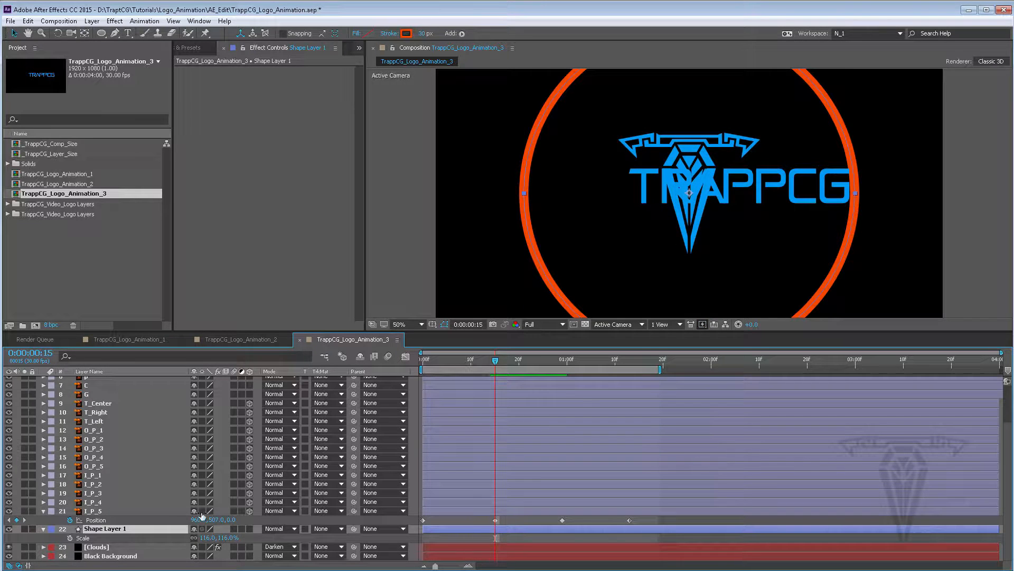
{"action": "left_click_drag", "start_coordinate": [212, 537], "coordinate": [26, 528]}
{"action": "left_click", "coordinate": [210, 537]}
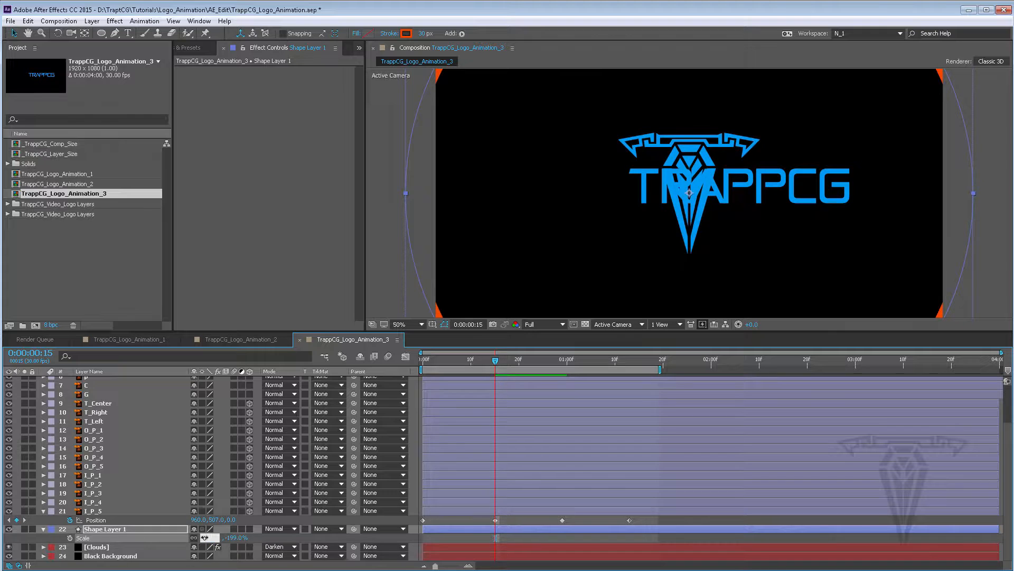
{"action": "type", "text": "0"}
{"action": "key", "text": "Return"}
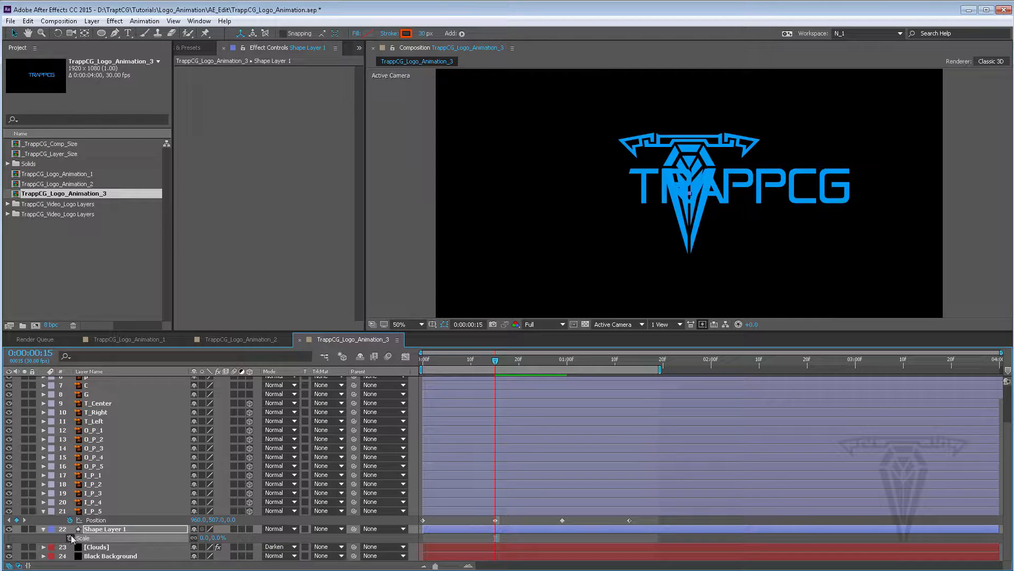
{"action": "left_click", "coordinate": [68, 537]}
At frame 1:01, set the shape layer's scale to 100%
{"action": "left_click_drag", "start_coordinate": [507, 361], "coordinate": [573, 363]}
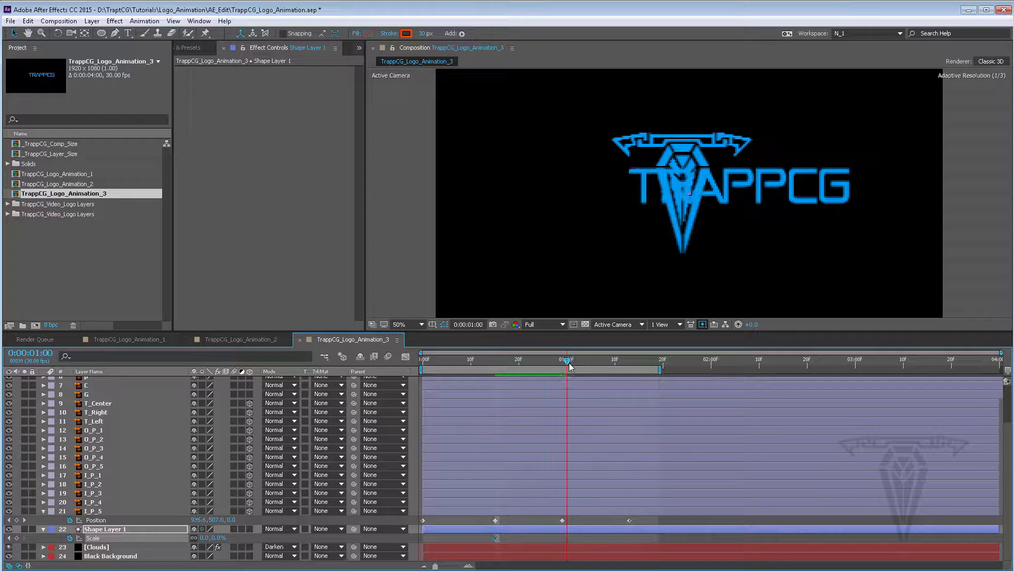
{"action": "left_click", "coordinate": [204, 537]}
{"action": "type", "text": "100"}
{"action": "key", "text": "Return"}
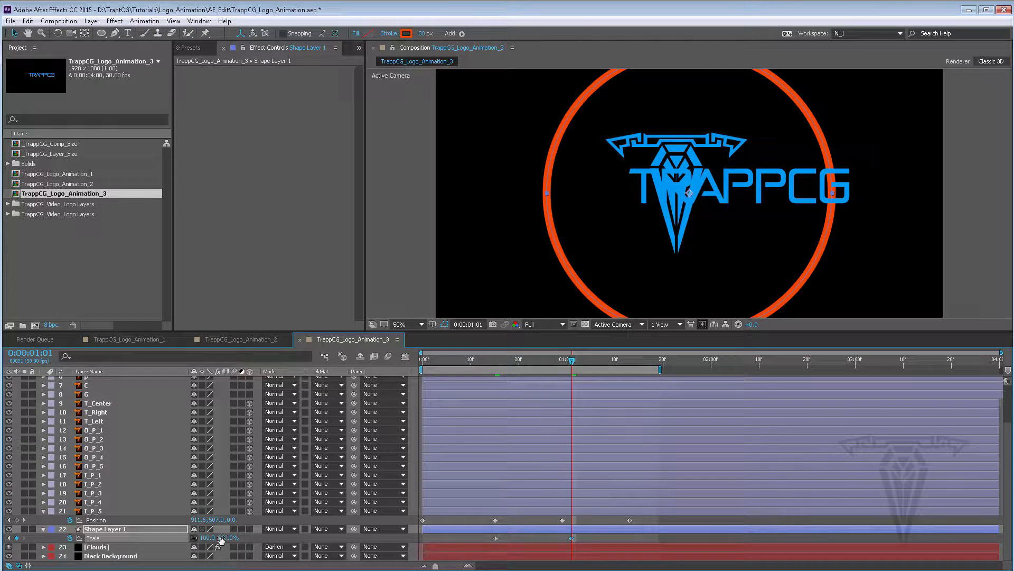
Increase the shape layer's scale at frame 1:01 to about 125%
{"action": "left_click_drag", "start_coordinate": [209, 538], "coordinate": [264, 530]}
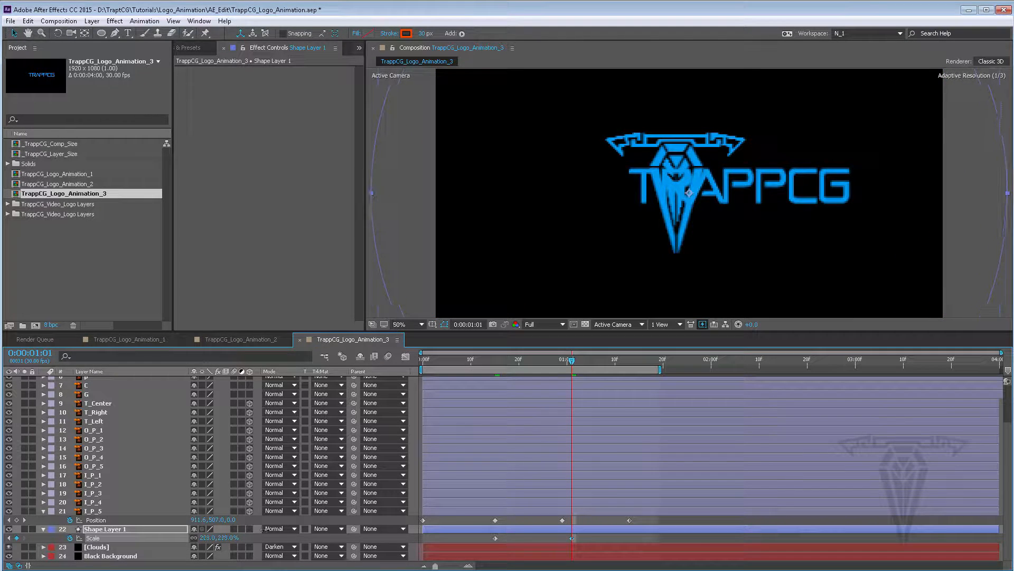
{"action": "scroll", "coordinate": [624, 261], "scroll_direction": "down", "scroll_amount": 2}
{"action": "scroll", "coordinate": [624, 261], "scroll_direction": "up", "scroll_amount": 2}
At frame 18, nudge the circle slightly upward around the logo emblem
{"action": "left_click_drag", "start_coordinate": [572, 360], "coordinate": [509, 360]}
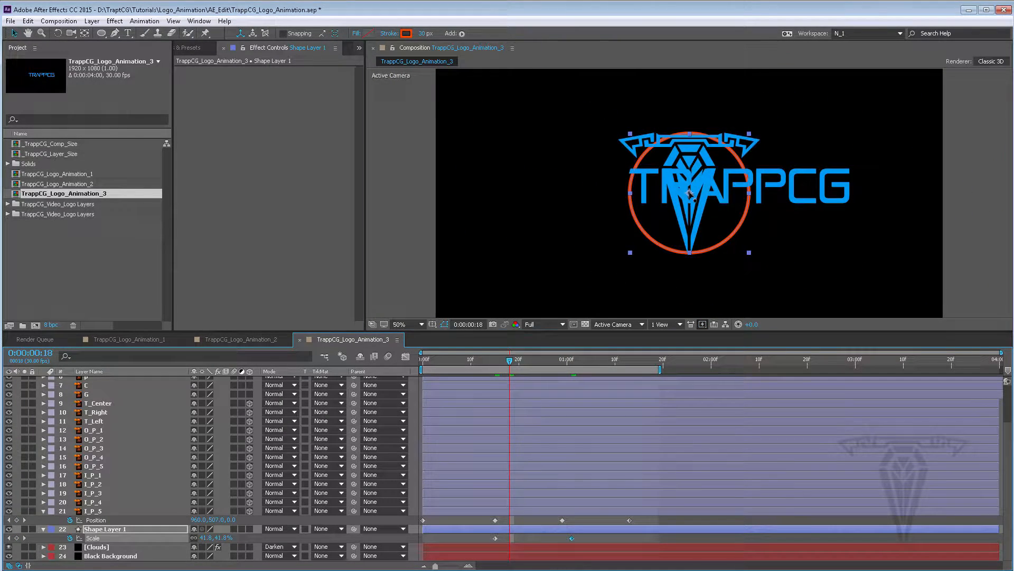
{"action": "left_click_drag", "start_coordinate": [689, 193], "coordinate": [690, 187]}
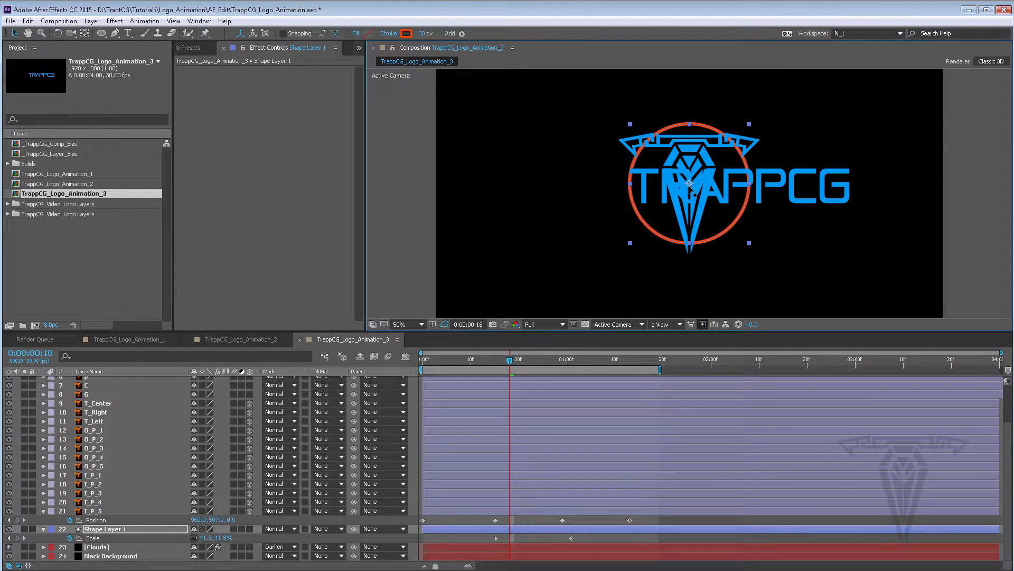
At frame 24, set the shape layer's stroke width to 100 px and move it below the Clouds layer
{"action": "left_click_drag", "start_coordinate": [506, 360], "coordinate": [534, 358]}
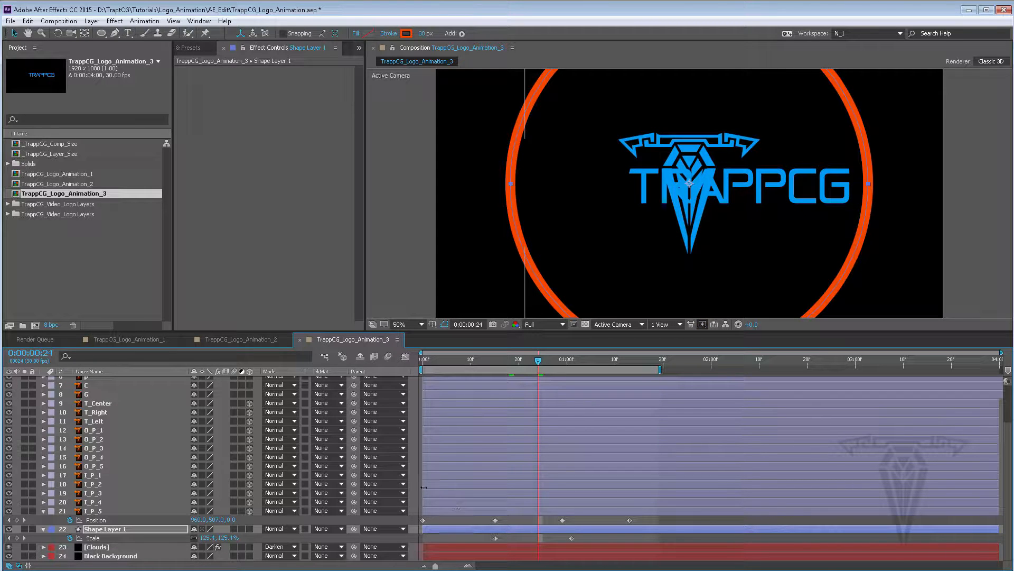
{"action": "left_click", "coordinate": [421, 34]}
{"action": "type", "text": "100"}
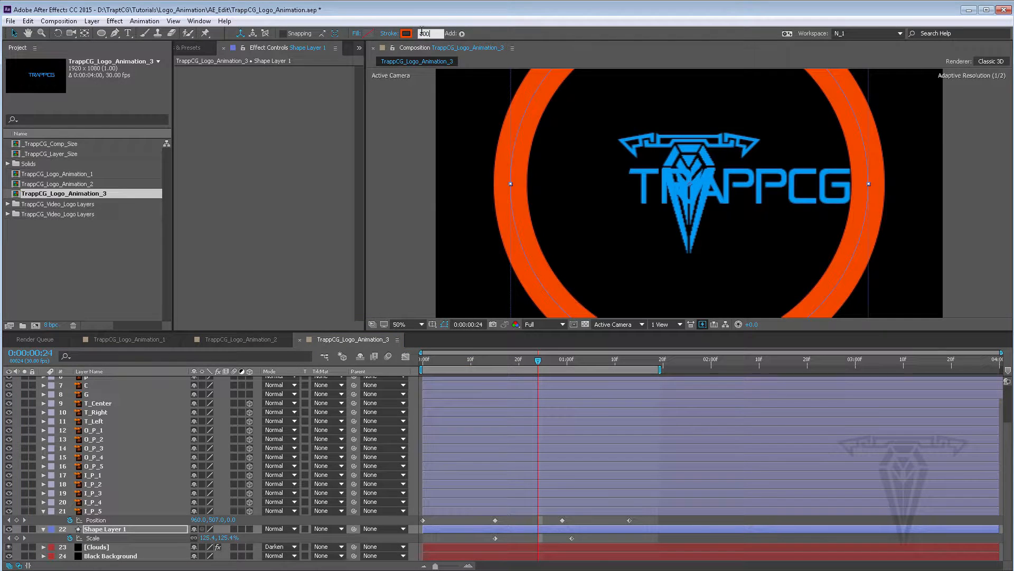
{"action": "key", "text": "Return"}
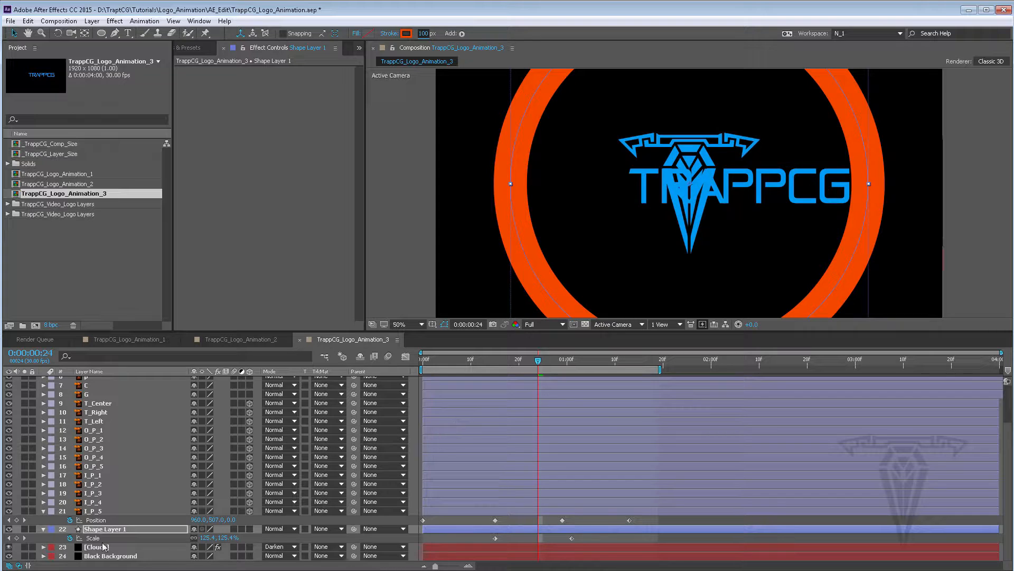
{"action": "left_click_drag", "start_coordinate": [98, 531], "coordinate": [100, 557]}
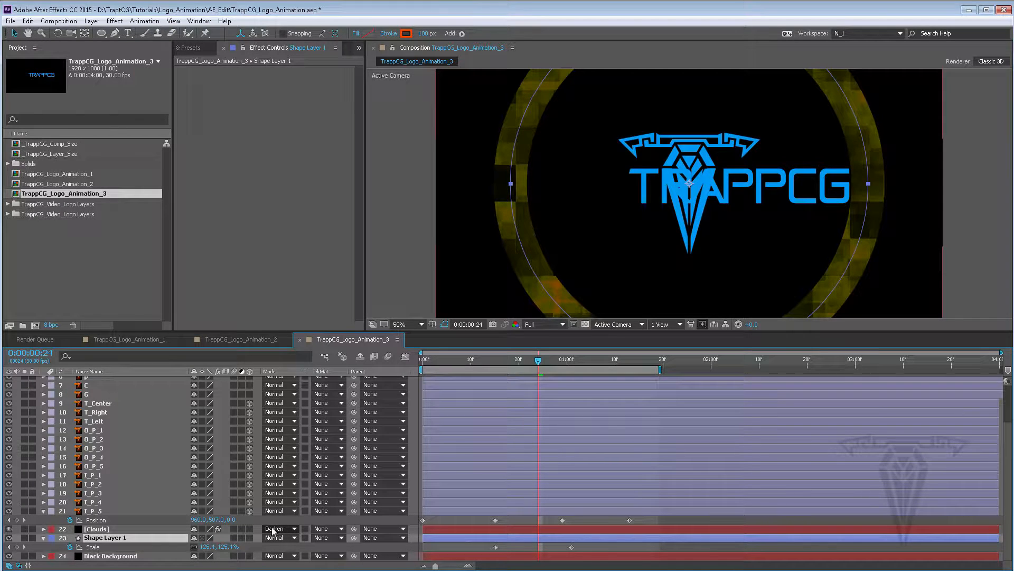
Try several blend modes on the Clouds layer, settling on Multiply
{"action": "left_click", "coordinate": [117, 529]}
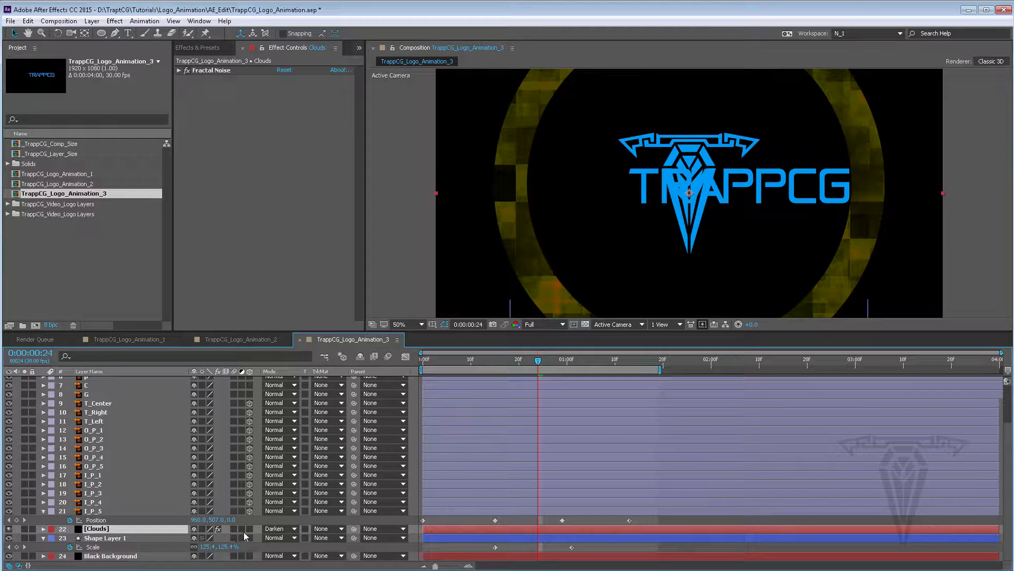
{"action": "left_click", "coordinate": [276, 529]}
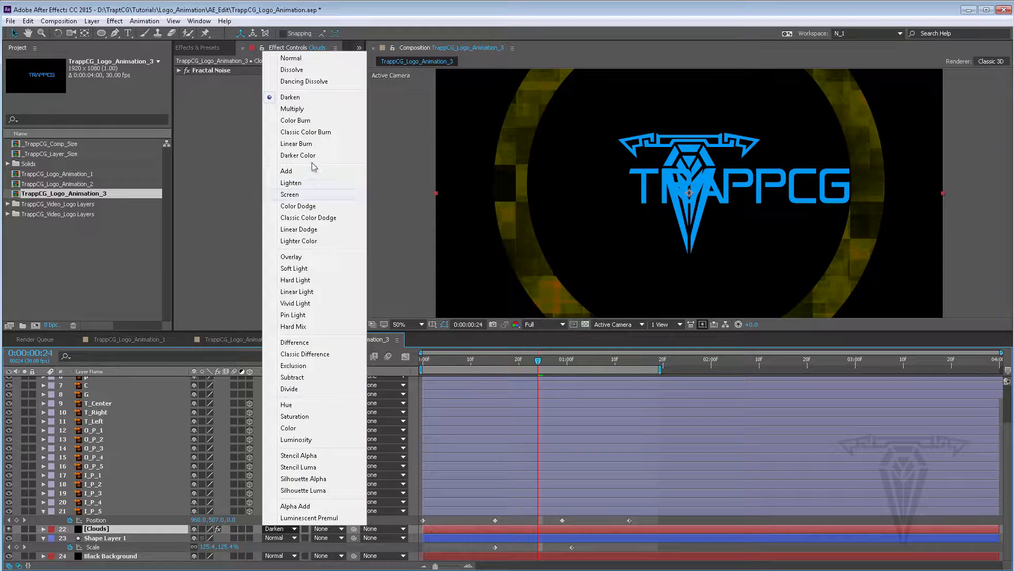
{"action": "left_click", "coordinate": [293, 108]}
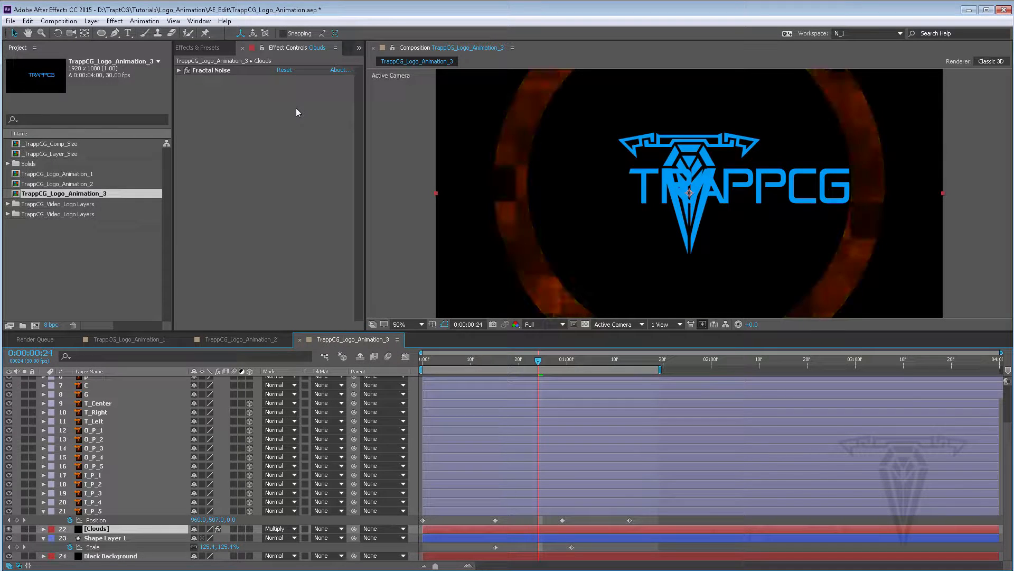
{"action": "left_click", "coordinate": [277, 529]}
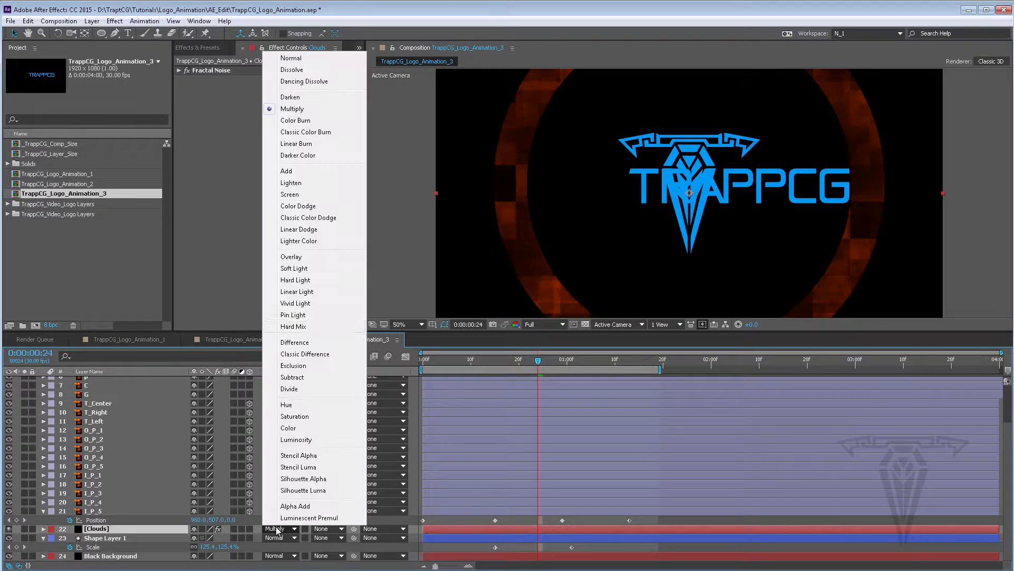
{"action": "left_click", "coordinate": [299, 120]}
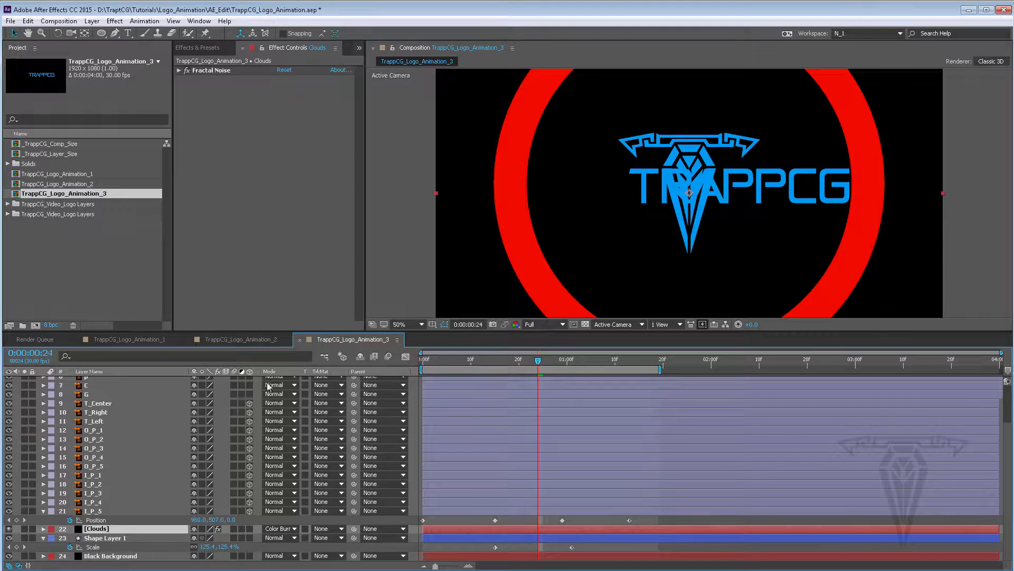
{"action": "left_click", "coordinate": [278, 529]}
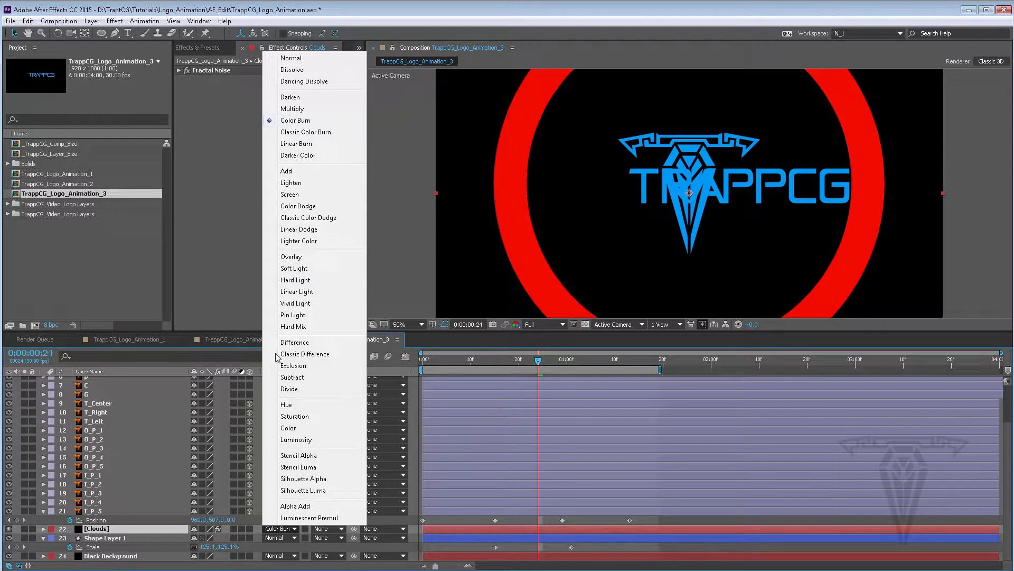
{"action": "left_click", "coordinate": [295, 133]}
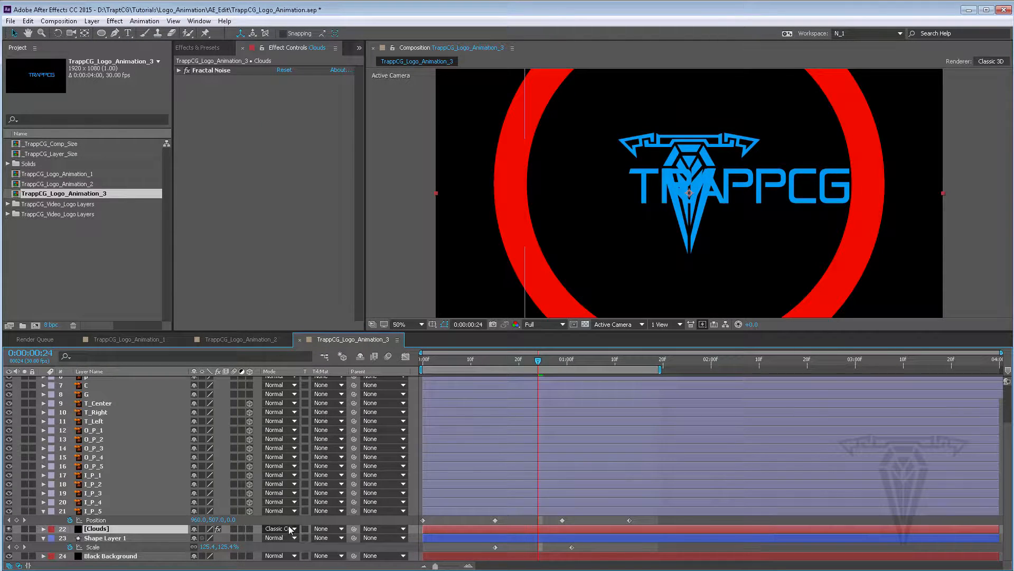
{"action": "left_click", "coordinate": [278, 529]}
{"action": "left_click", "coordinate": [288, 257]}
{"action": "left_click", "coordinate": [285, 529]}
{"action": "left_click", "coordinate": [293, 172]}
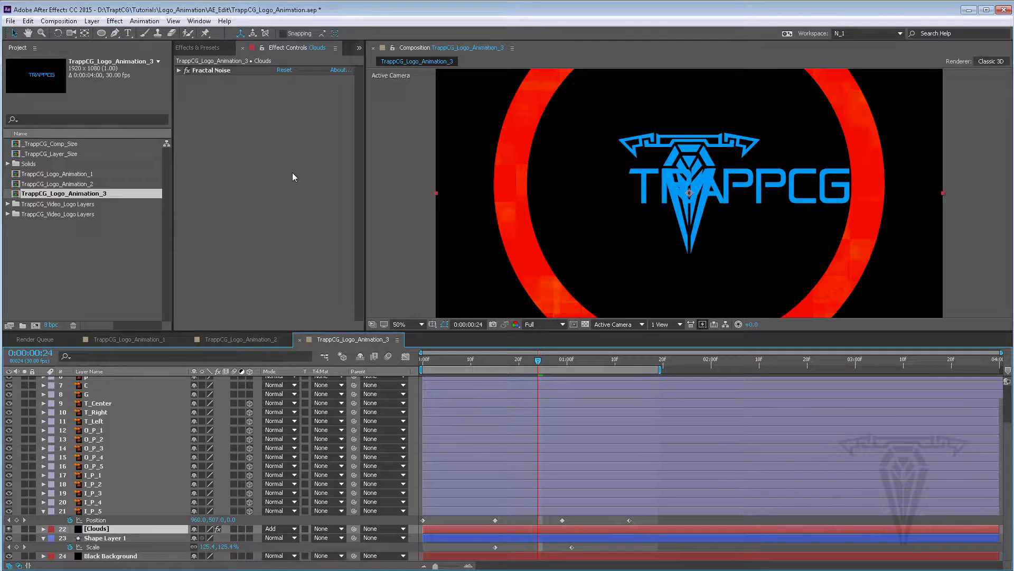
{"action": "left_click", "coordinate": [282, 530]}
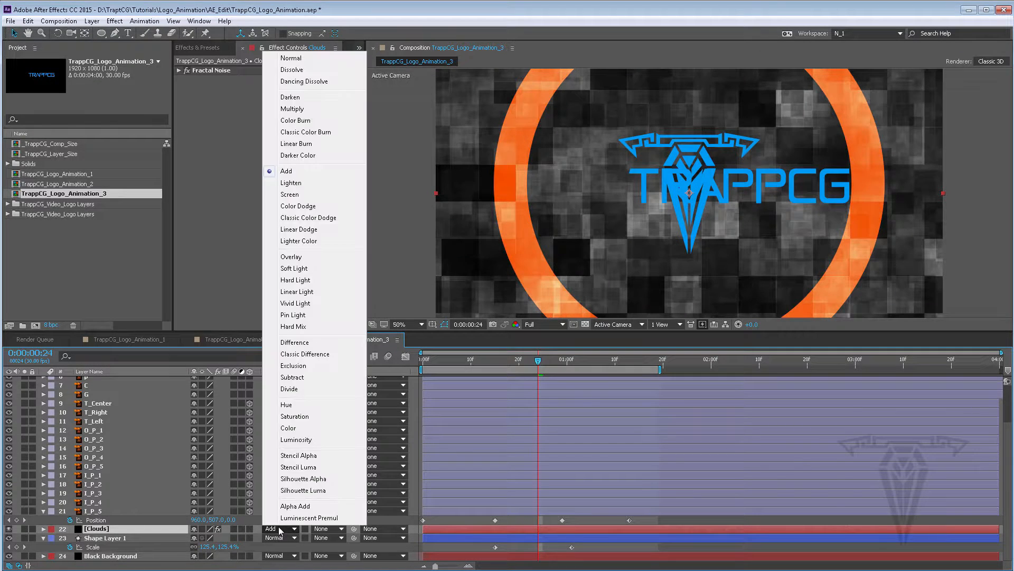
{"action": "left_click", "coordinate": [299, 258]}
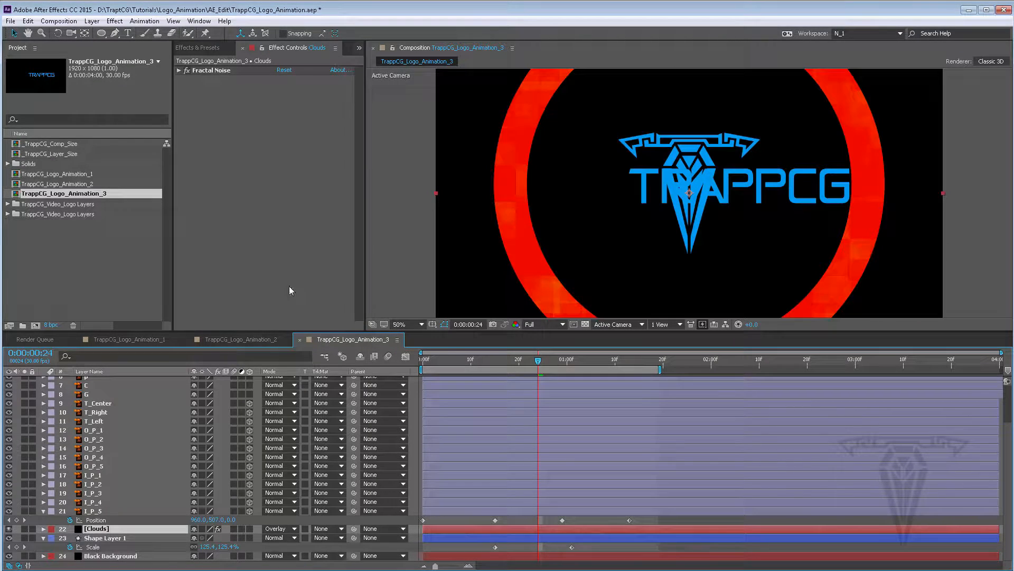
{"action": "left_click", "coordinate": [282, 528]}
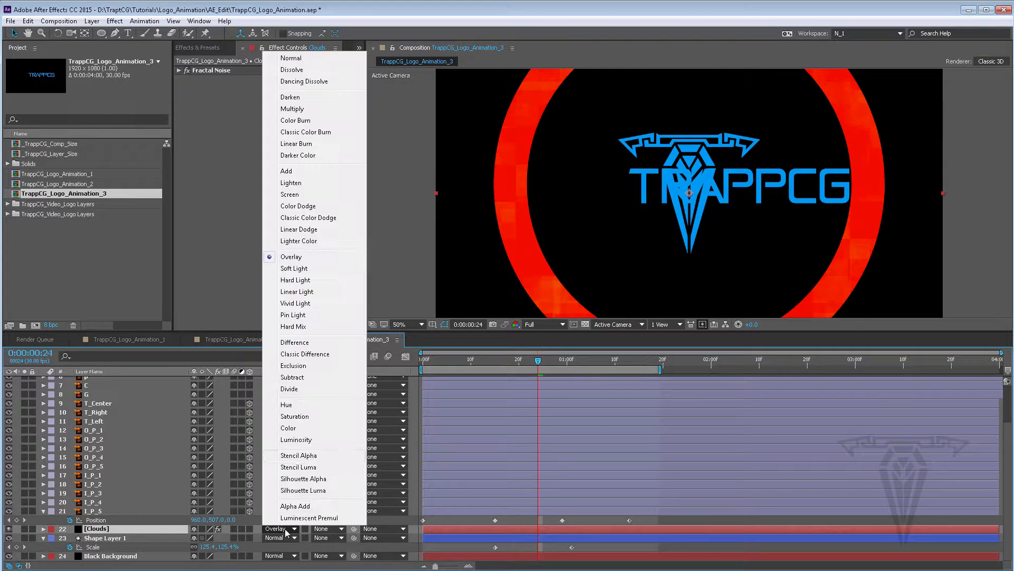
{"action": "left_click", "coordinate": [299, 280]}
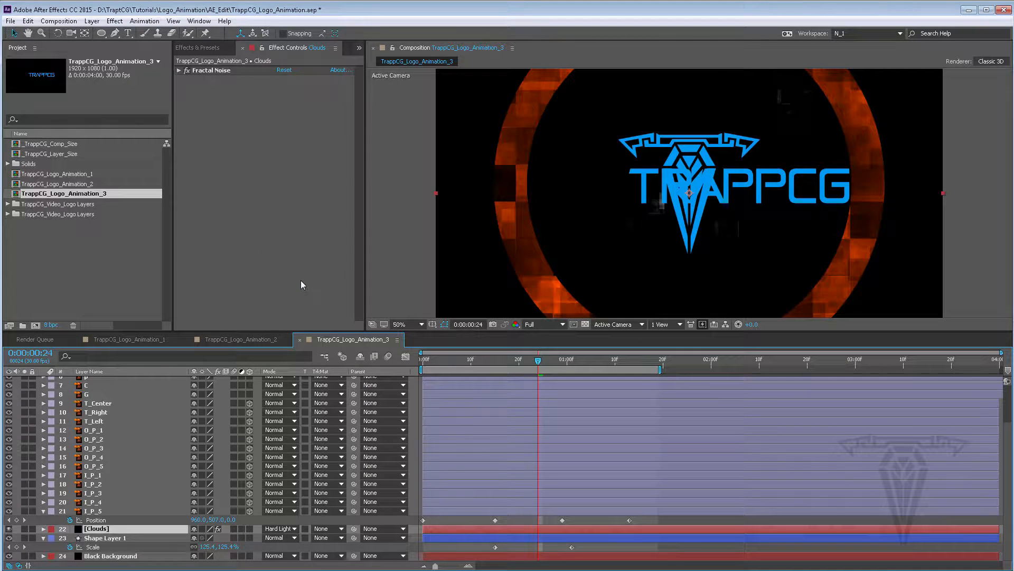
{"action": "left_click", "coordinate": [282, 528]}
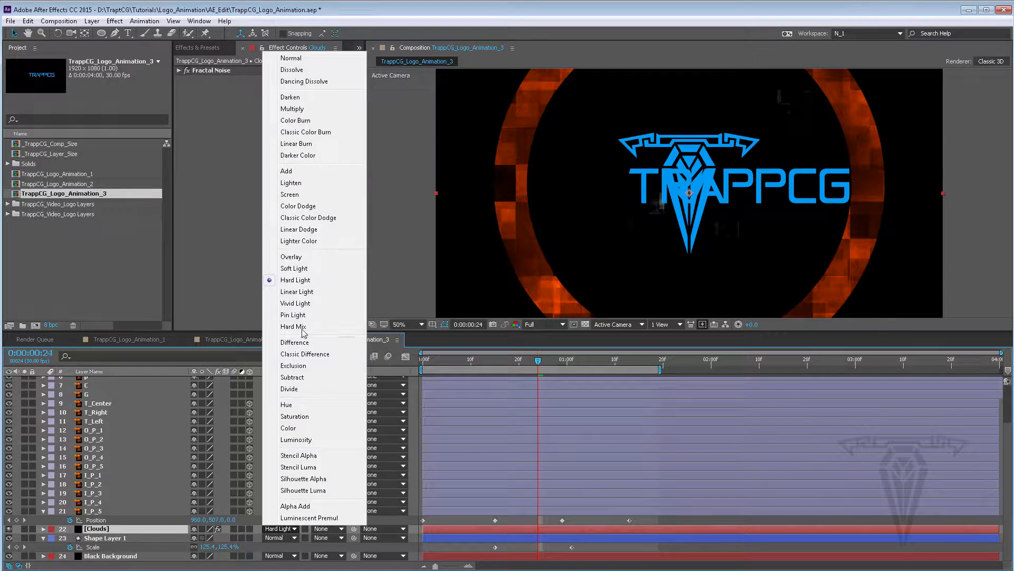
{"action": "left_click", "coordinate": [296, 269]}
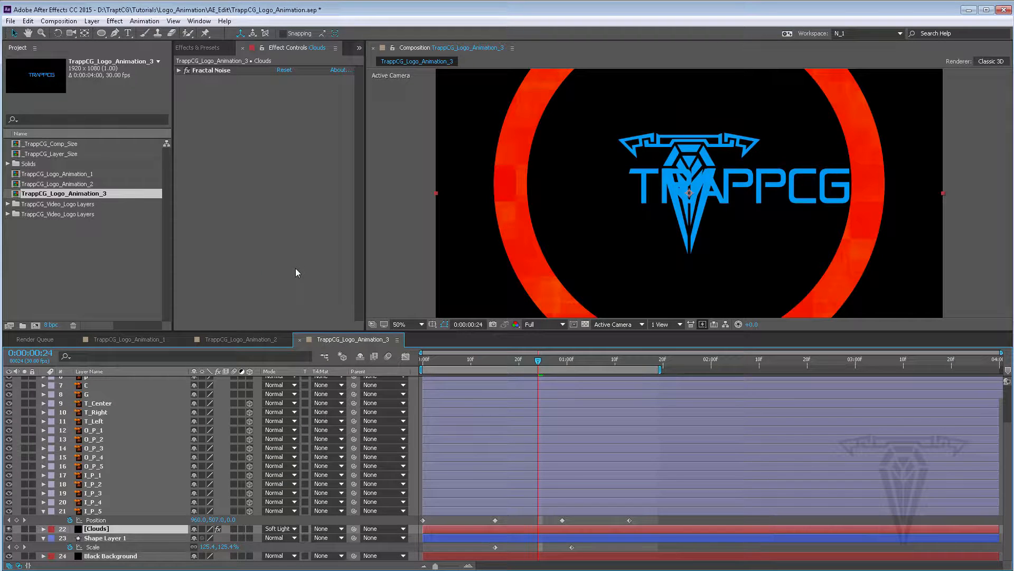
{"action": "left_click", "coordinate": [278, 529]}
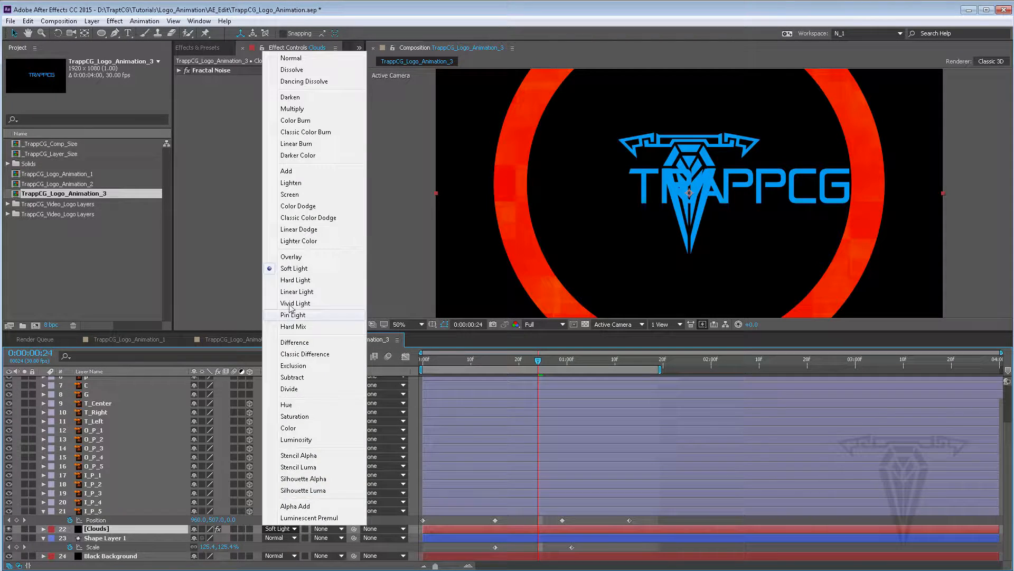
{"action": "left_click", "coordinate": [293, 290]}
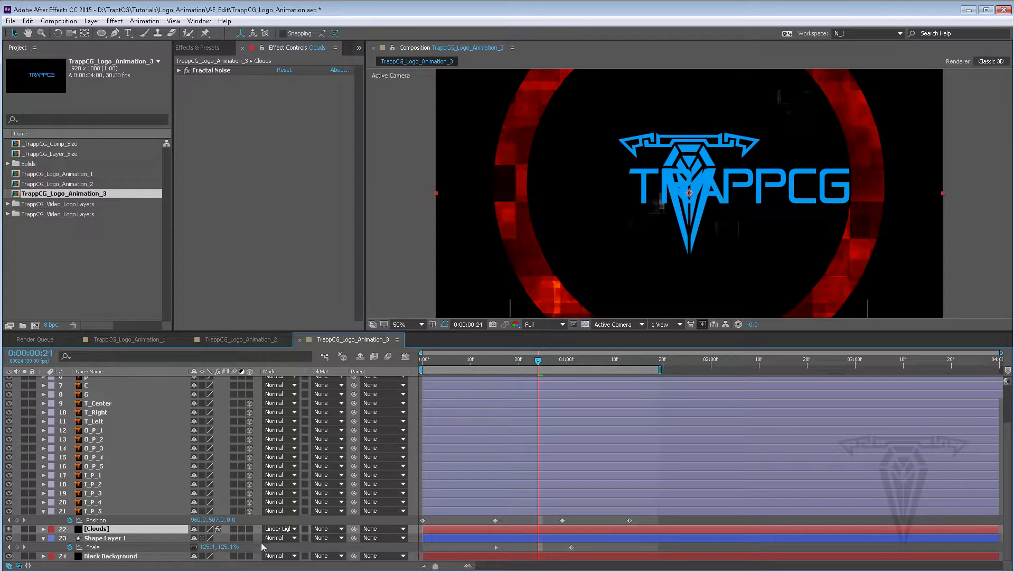
{"action": "left_click", "coordinate": [272, 529]}
{"action": "left_click", "coordinate": [292, 304]}
{"action": "left_click", "coordinate": [278, 528]}
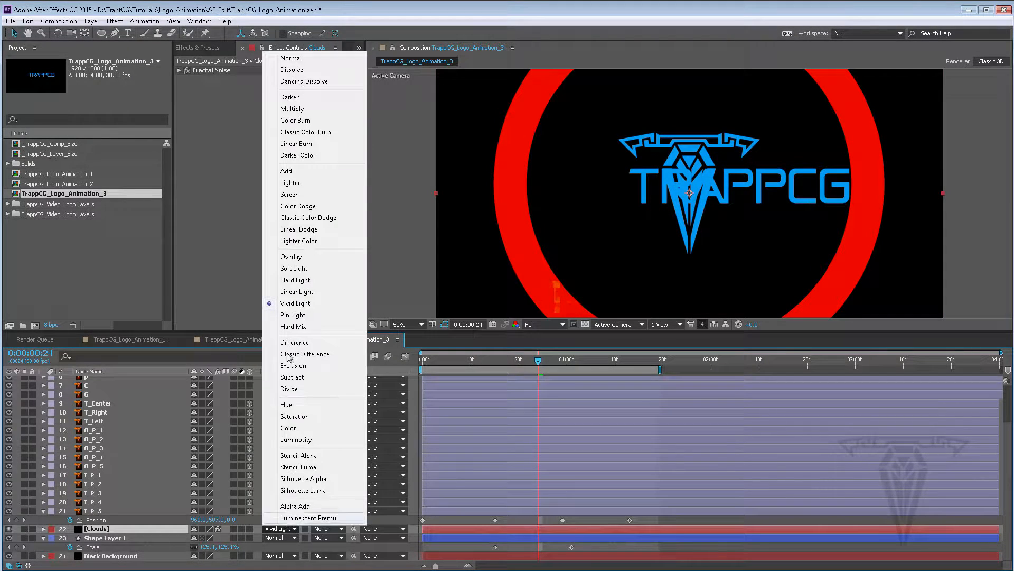
{"action": "left_click", "coordinate": [294, 108]}
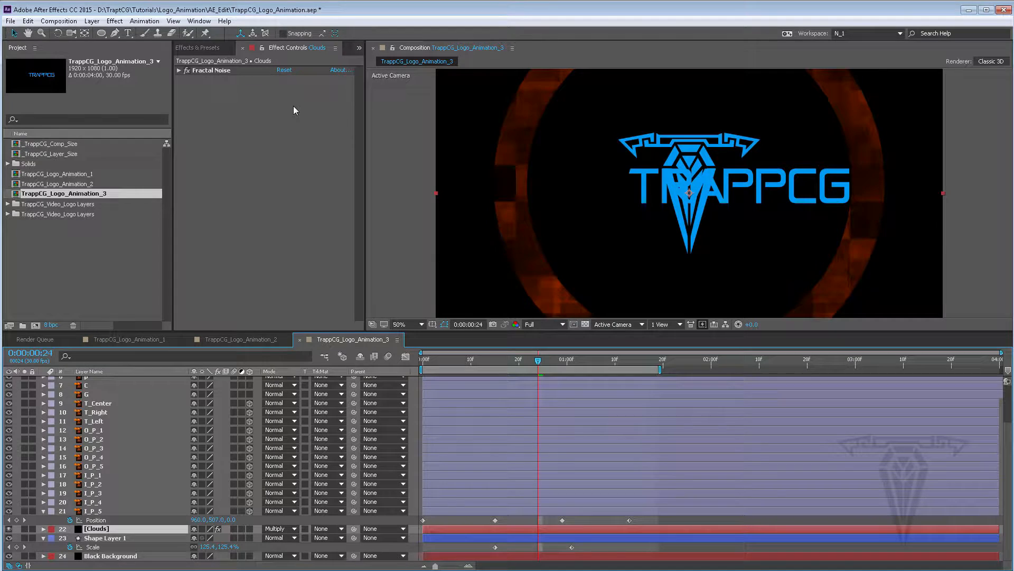
{"action": "left_click", "coordinate": [276, 528]}
{"action": "left_click", "coordinate": [294, 268]}
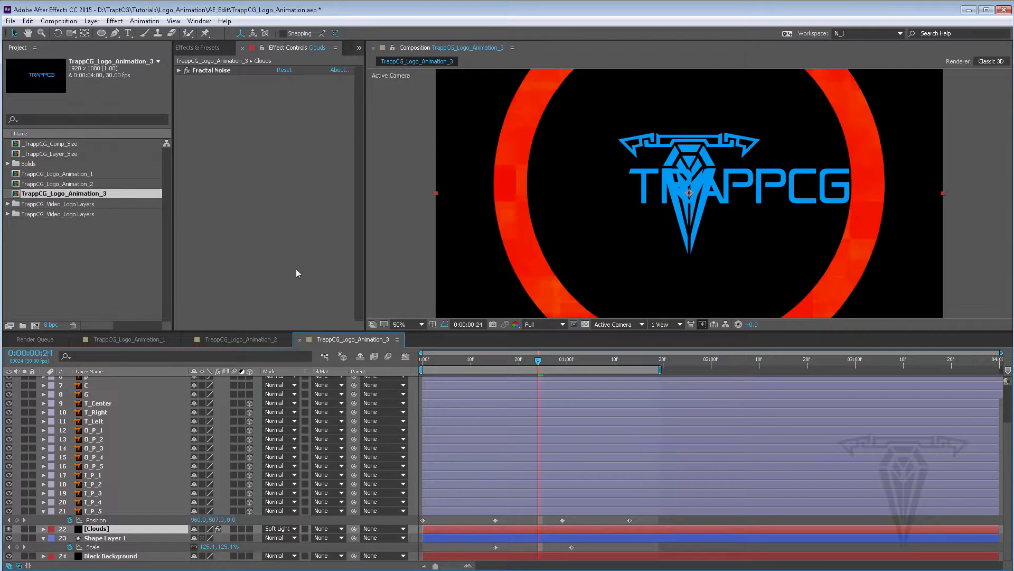
{"action": "left_click", "coordinate": [278, 528]}
{"action": "left_click", "coordinate": [295, 280]}
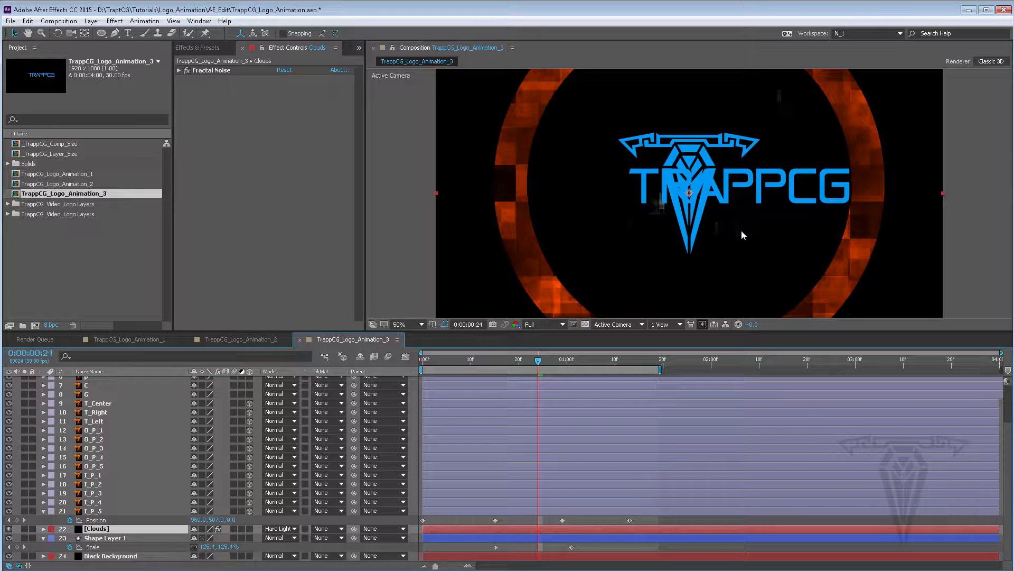
{"action": "left_click", "coordinate": [278, 528]}
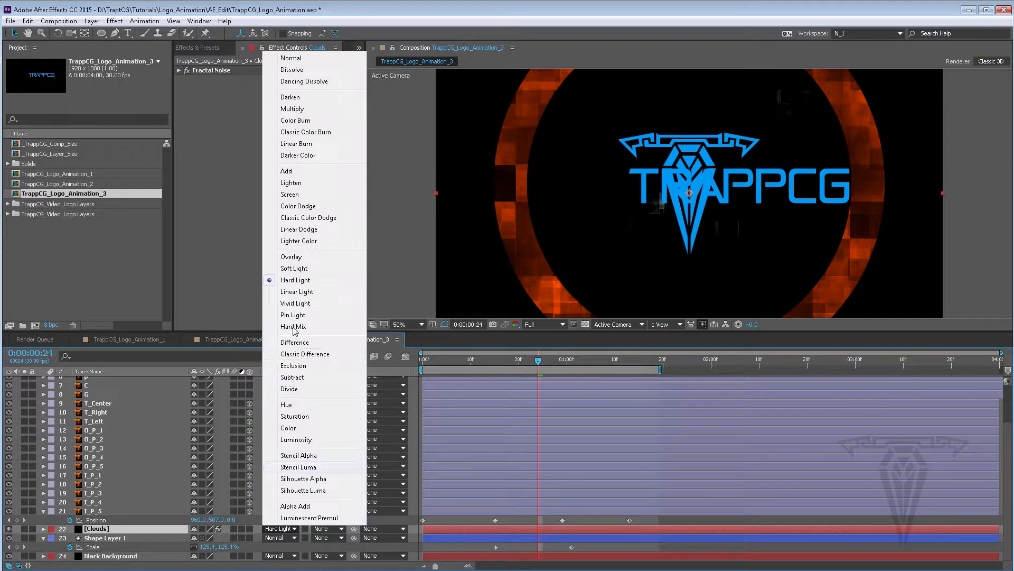
{"action": "left_click", "coordinate": [293, 109]}
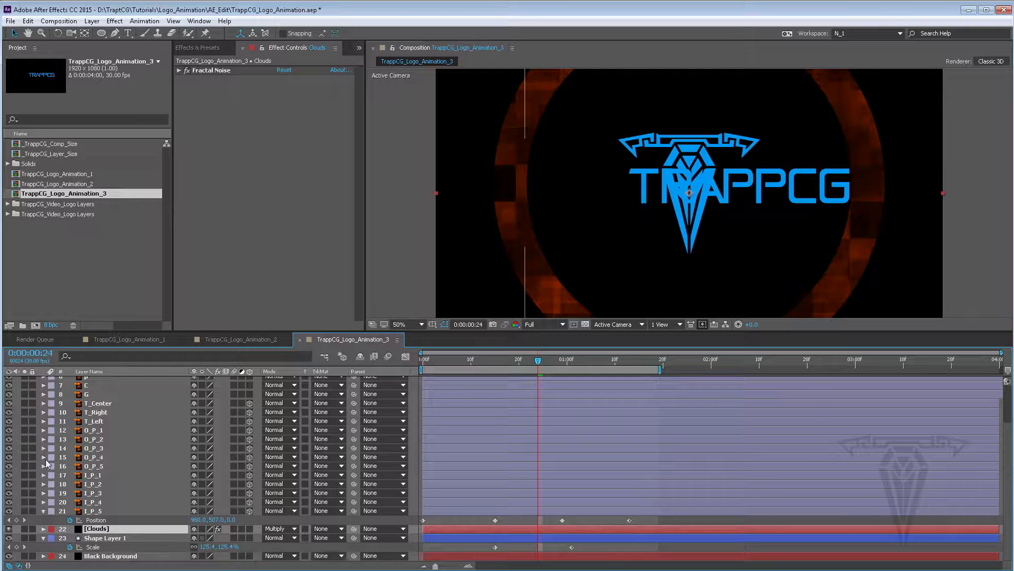
Collapse the expanded layers and rename the shape layer to Ring
{"action": "left_click", "coordinate": [96, 538]}
{"action": "left_click", "coordinate": [44, 511]}
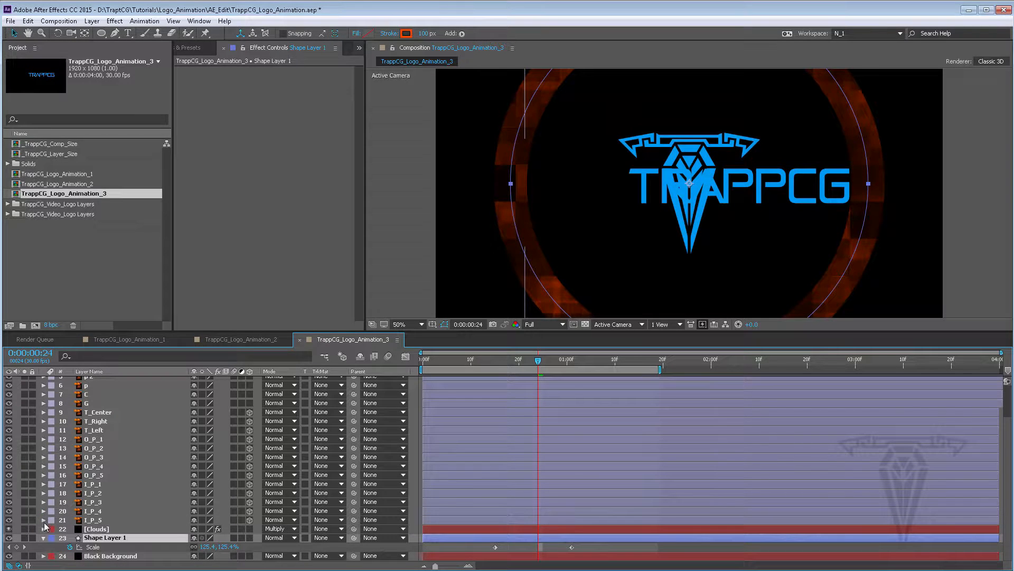
{"action": "left_click", "coordinate": [43, 538]}
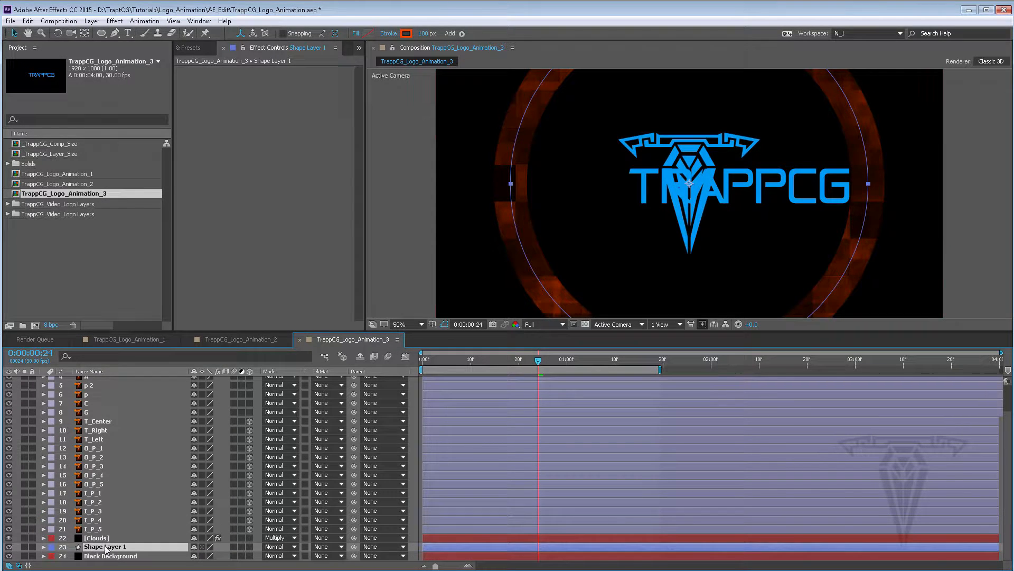
{"action": "right_click", "coordinate": [103, 549]}
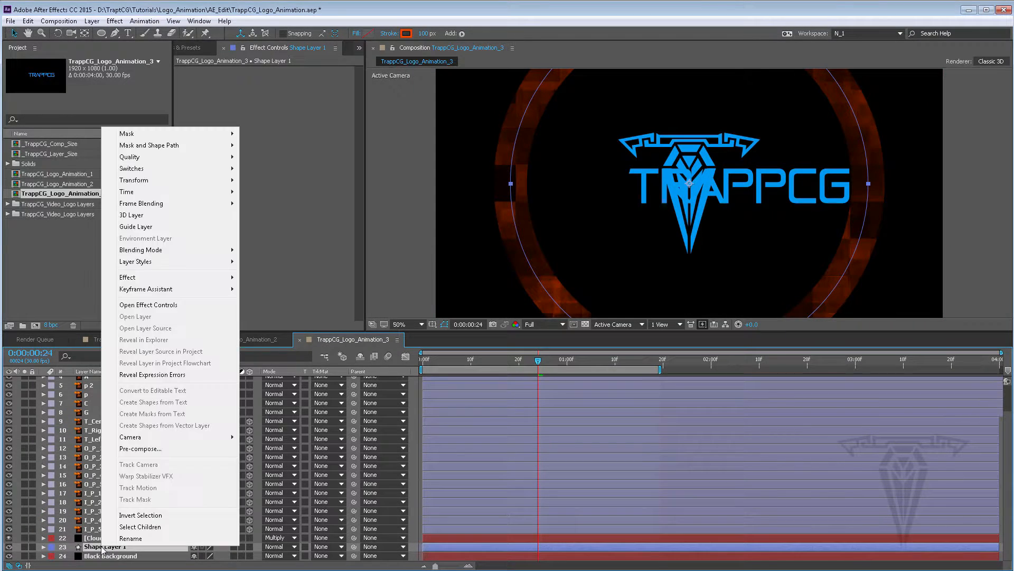
{"action": "left_click", "coordinate": [138, 541]}
{"action": "type", "text": "Ring"}
{"action": "key", "text": "Return"}
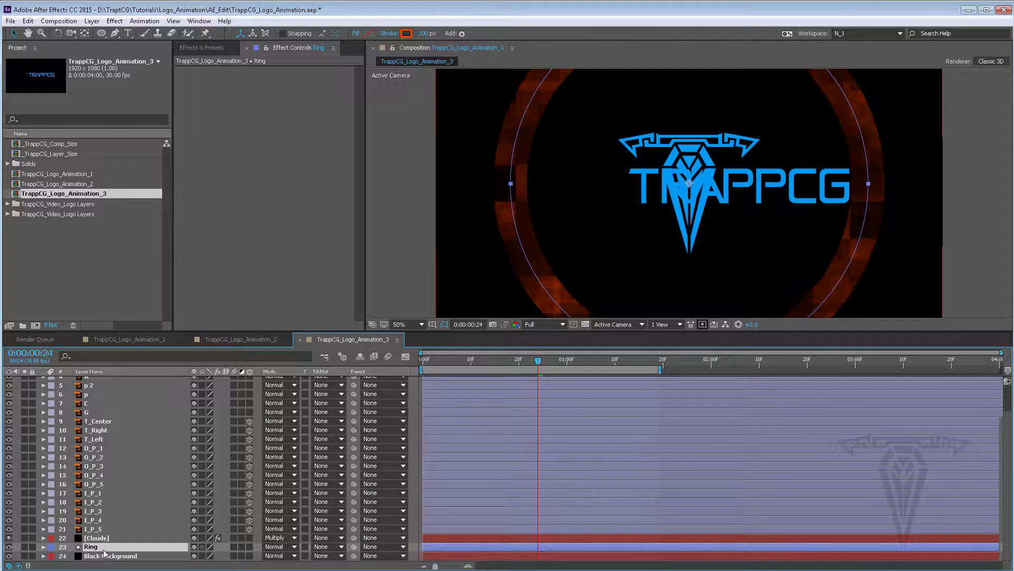
Search the effects for blur and apply Fast Blur to the Ring layer
{"action": "left_click", "coordinate": [202, 46]}
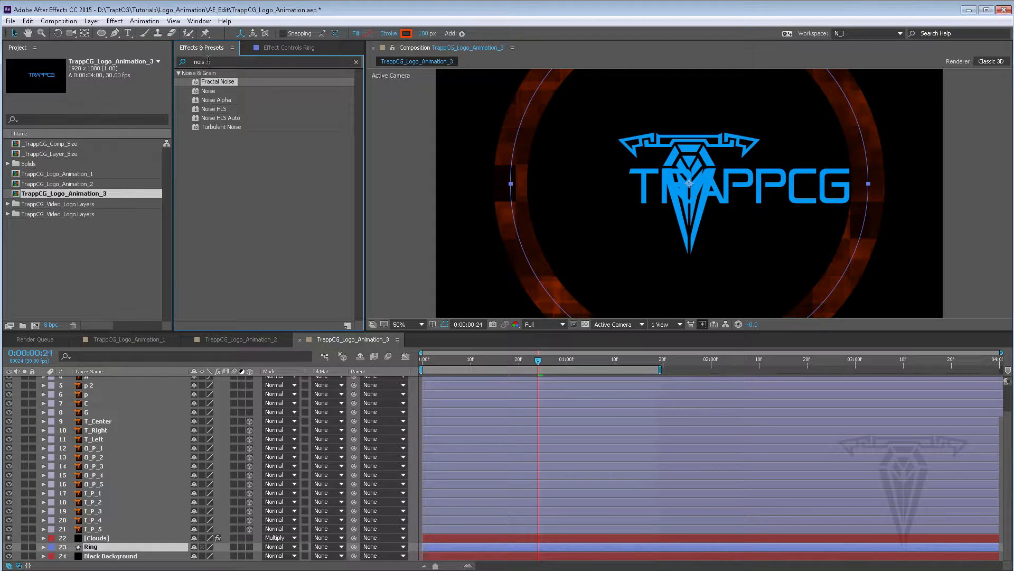
{"action": "left_click", "coordinate": [208, 60]}
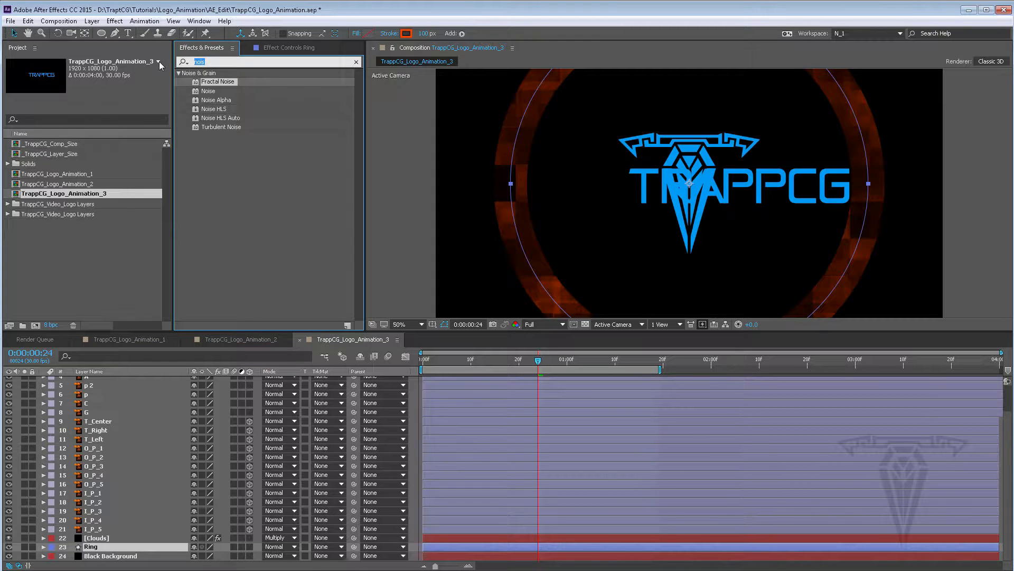
{"action": "type", "text": "blur"}
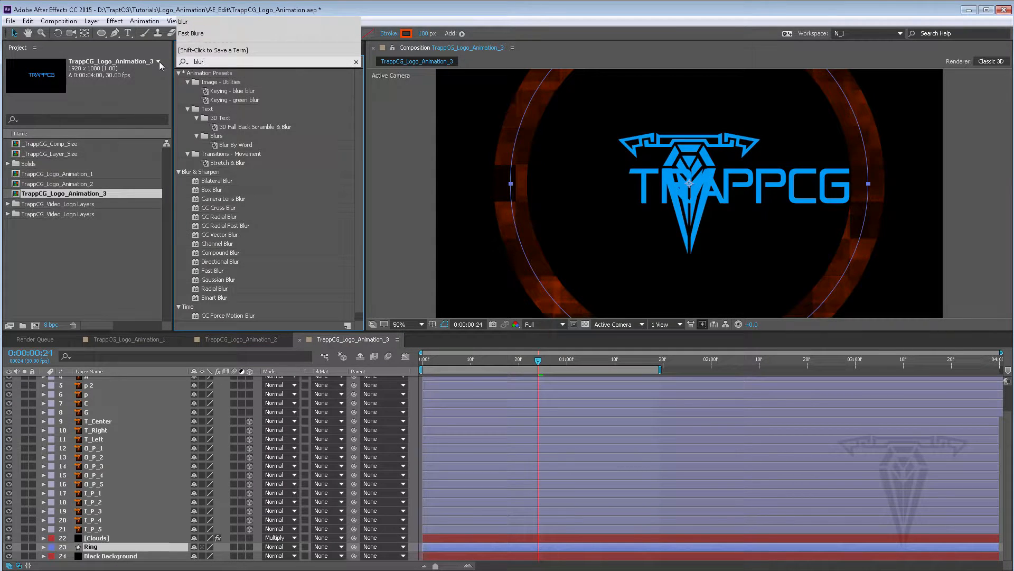
{"action": "left_click", "coordinate": [212, 270]}
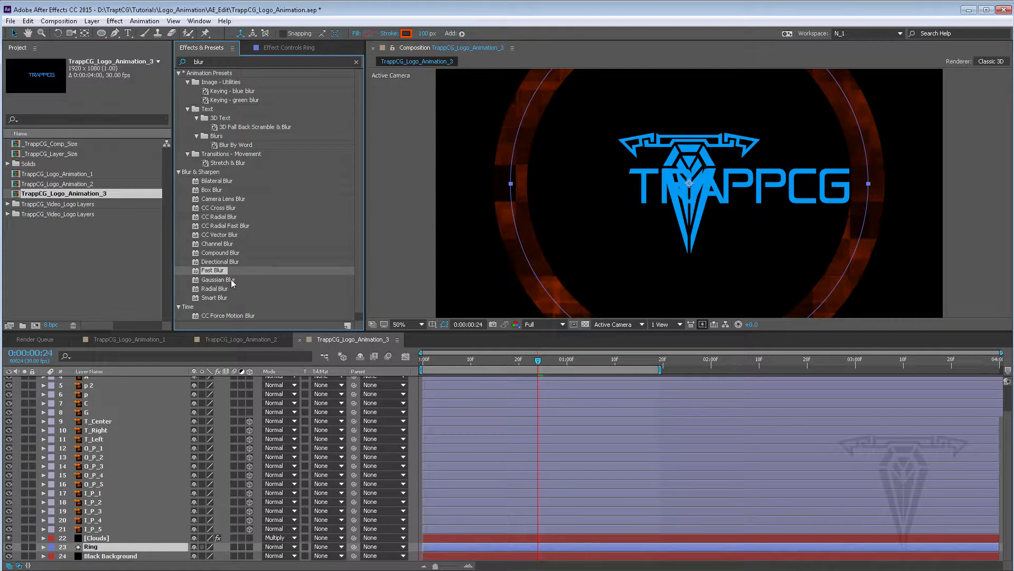
{"action": "left_click_drag", "start_coordinate": [212, 272], "coordinate": [95, 550]}
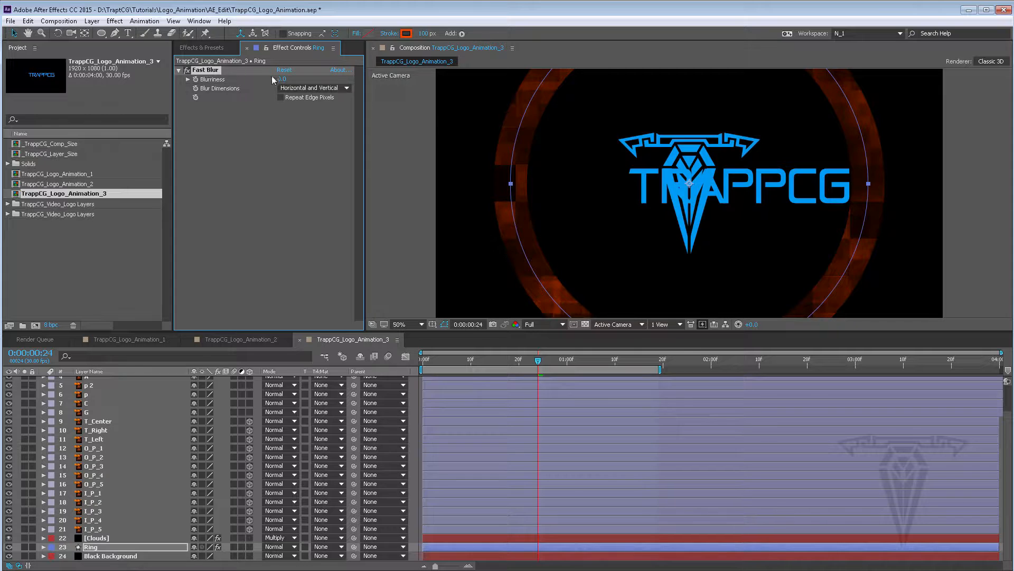
Set the Ring's Fast Blur blurriness to 62, lower the preview resolution to Quarter and preview the animation
{"action": "left_click_drag", "start_coordinate": [290, 78], "coordinate": [299, 79]}
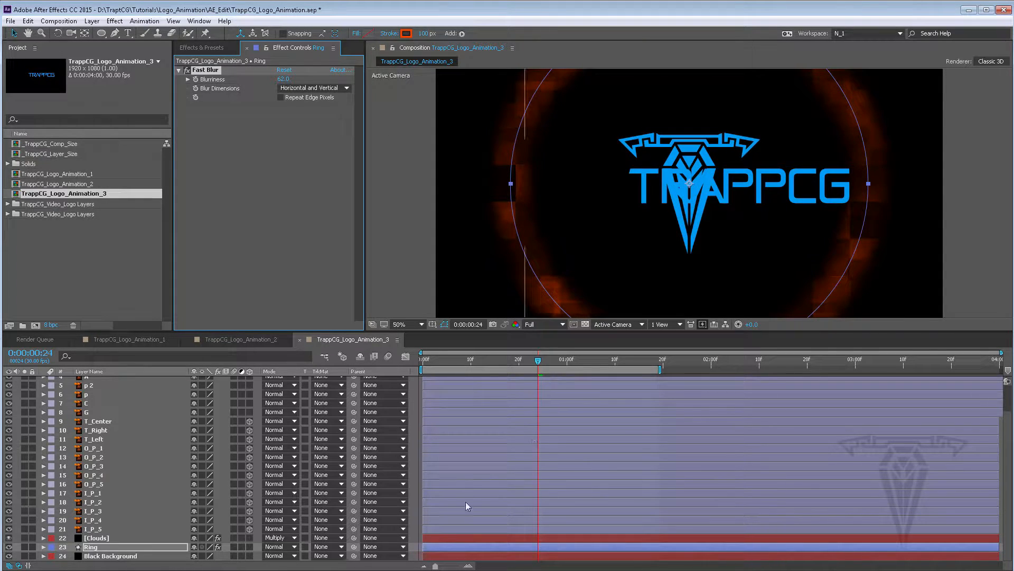
{"action": "left_click", "coordinate": [554, 321]}
{"action": "left_click", "coordinate": [547, 393]}
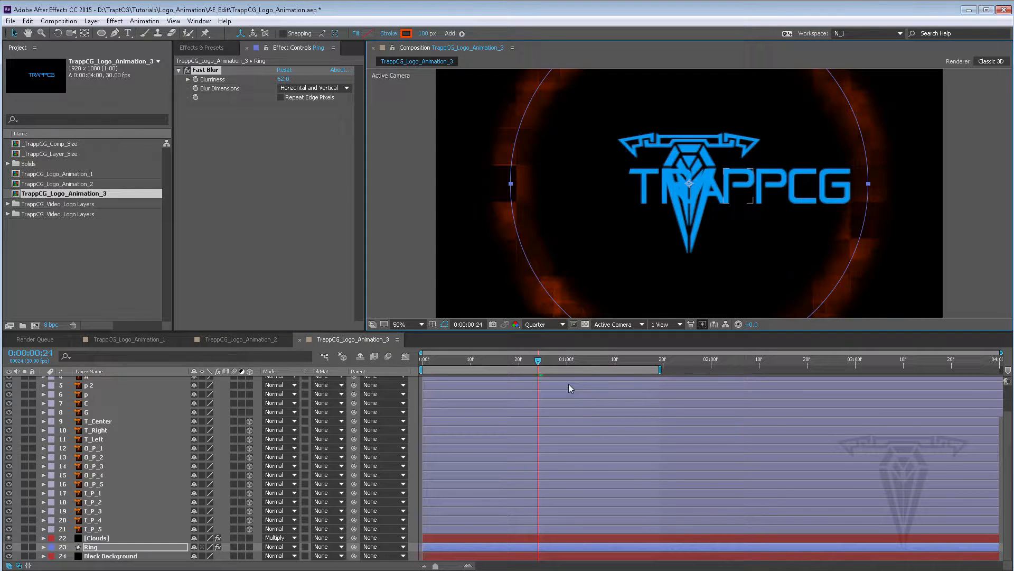
{"action": "key", "text": "space"}
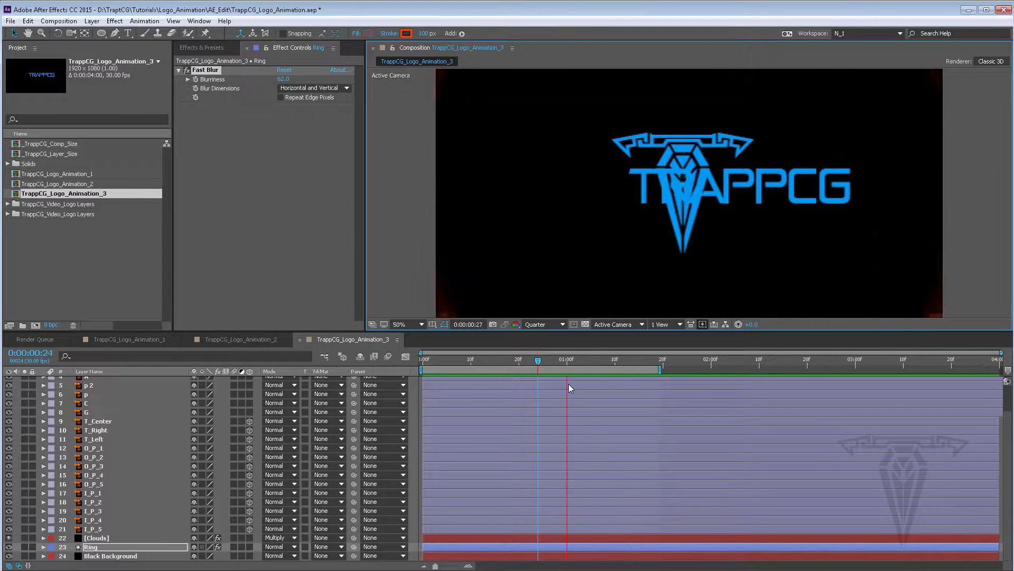
{"action": "key", "text": "space"}
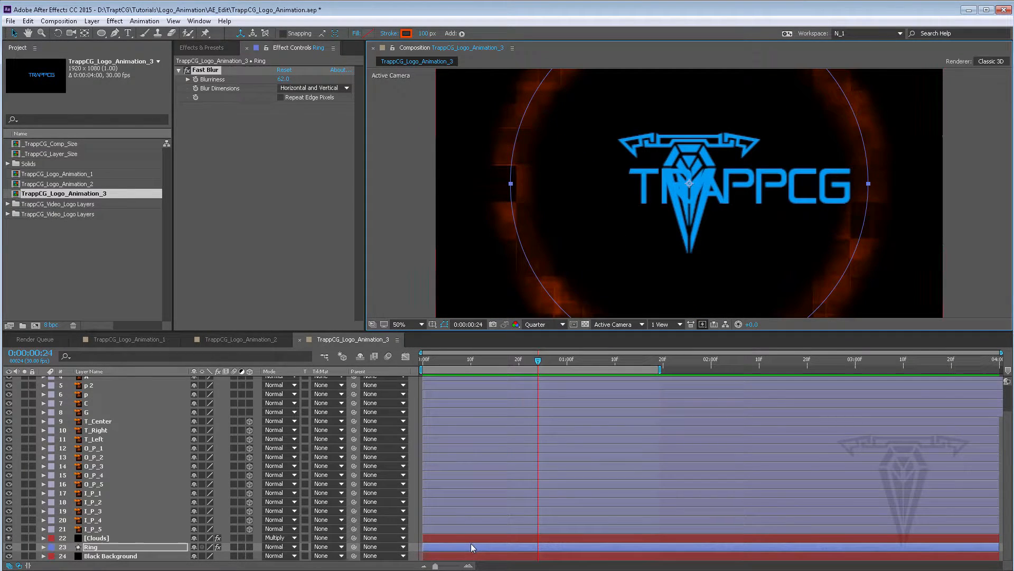
Shift the Ring's last Scale keyframe slightly later, apply Easy Ease In to it and preview the result
{"action": "key", "text": "s"}
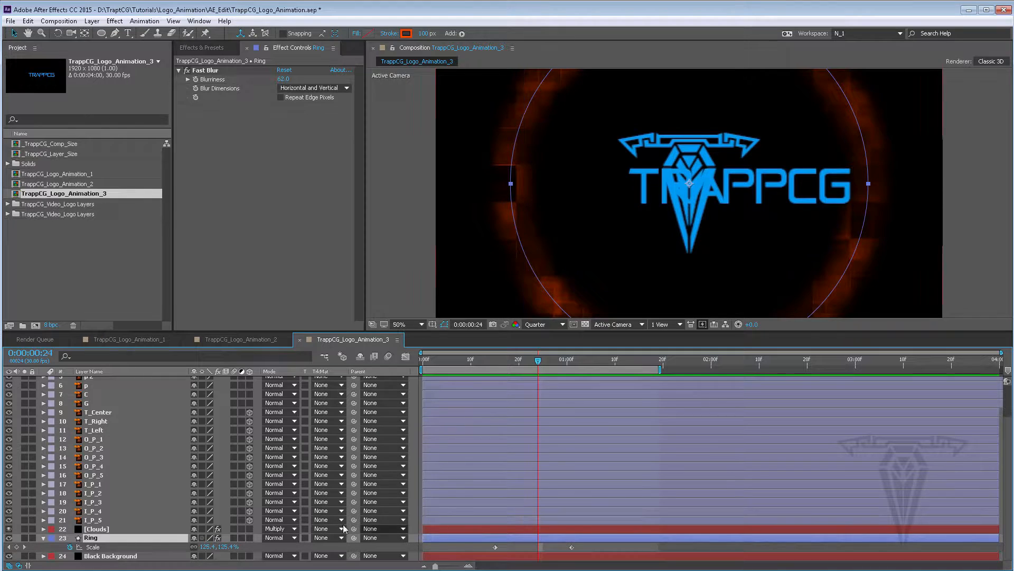
{"action": "left_click", "coordinate": [572, 546]}
{"action": "left_click_drag", "start_coordinate": [574, 551], "coordinate": [588, 550]}
{"action": "right_click", "coordinate": [588, 549]}
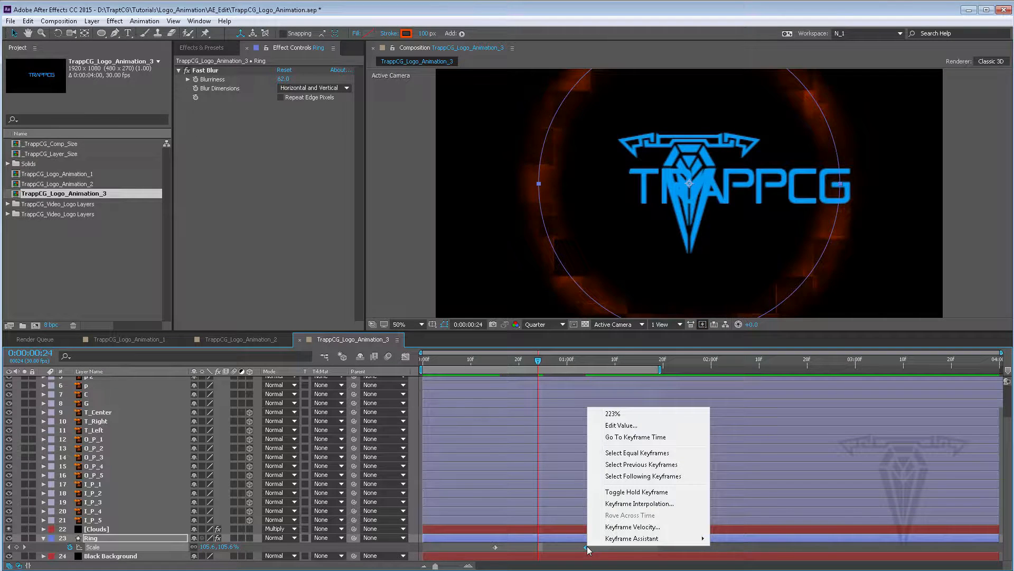
{"action": "mouse_move", "coordinate": [626, 539]}
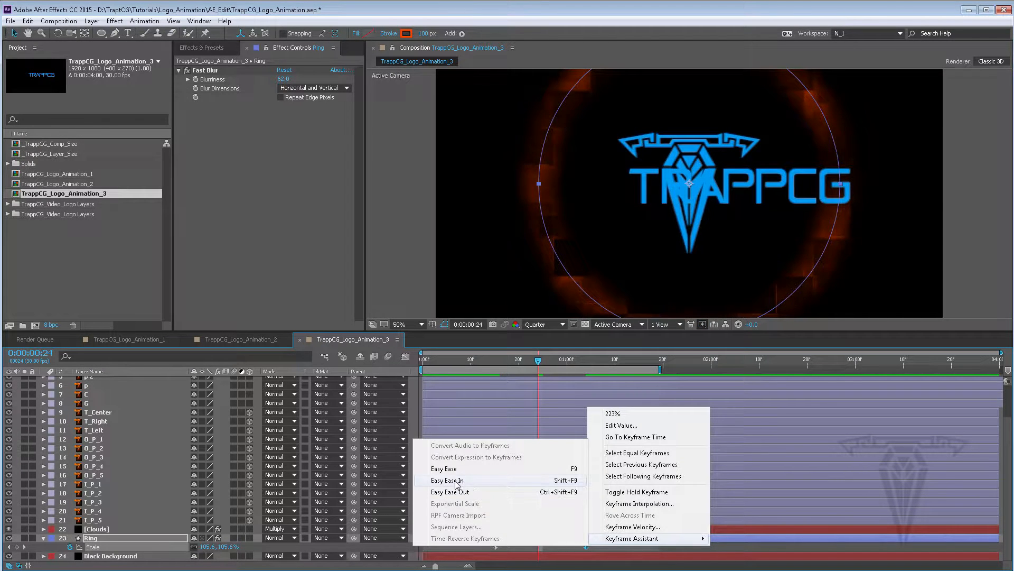
{"action": "left_click", "coordinate": [462, 481]}
{"action": "key", "text": "space"}
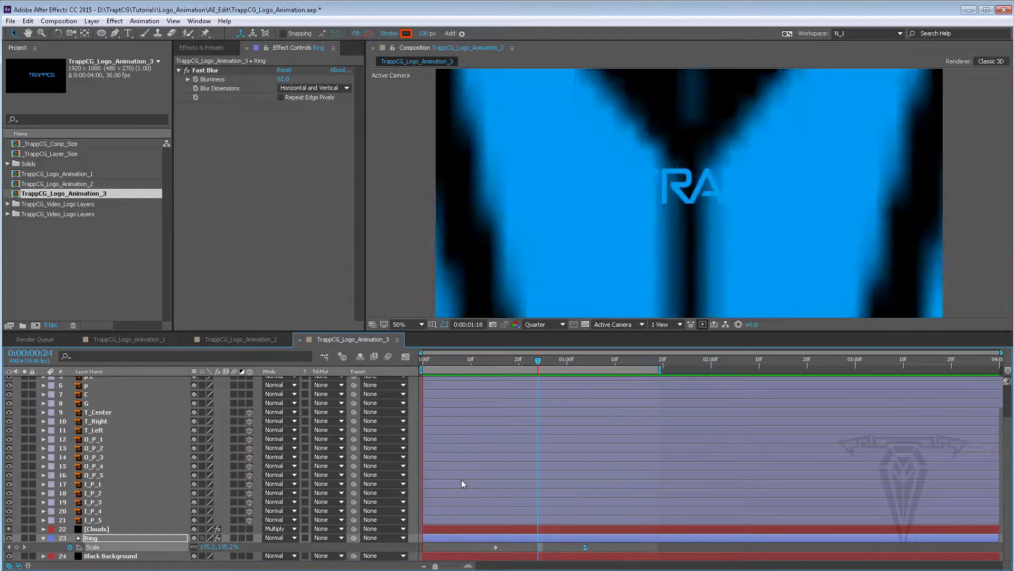
{"action": "key", "text": "space"}
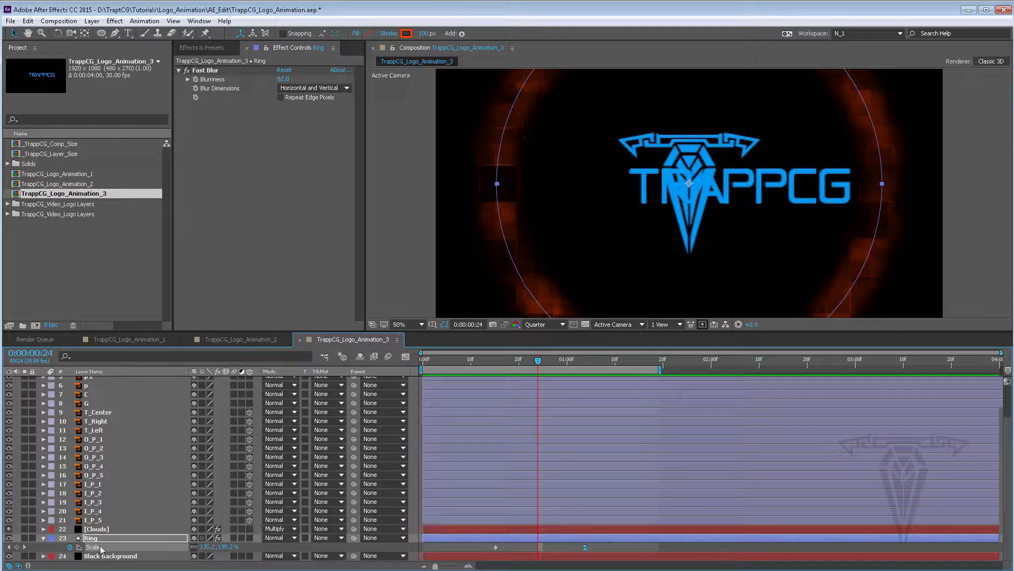
Select the logo layers T_Center through I_P_5 and hide layers 1 to 8 above them
{"action": "key", "text": "u"}
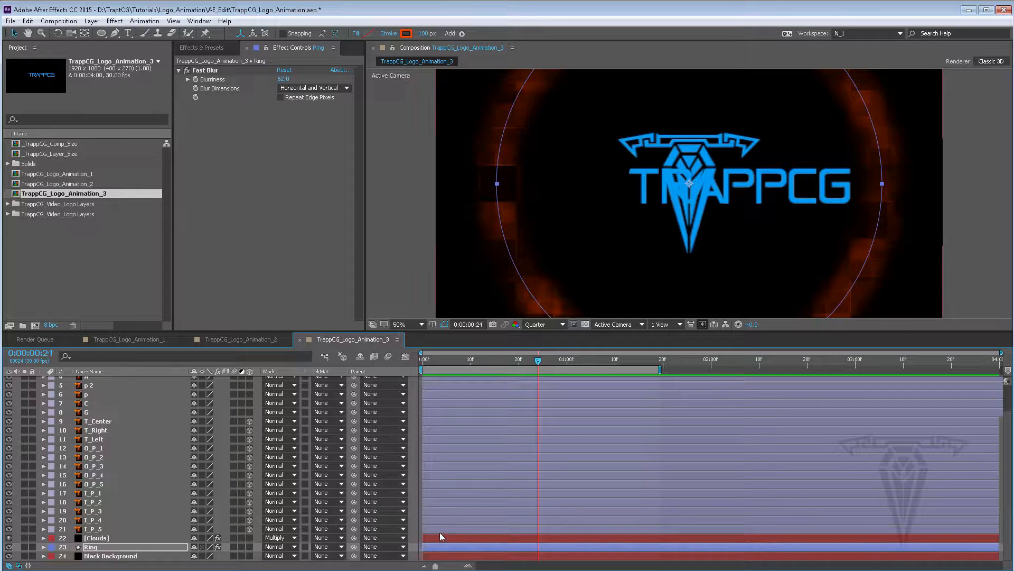
{"action": "left_click", "coordinate": [437, 529]}
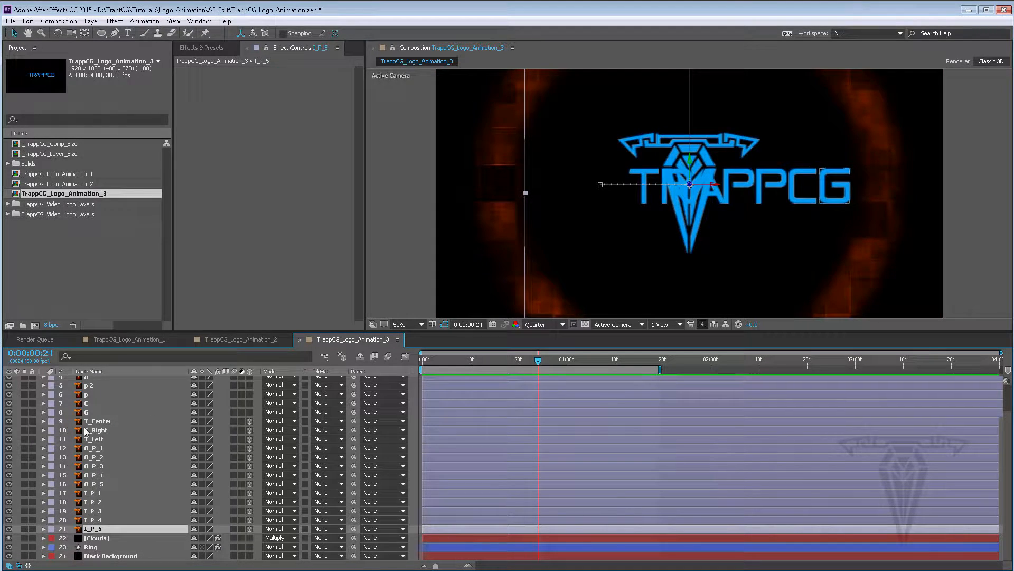
{"action": "left_click", "coordinate": [53, 417], "text": "shift"}
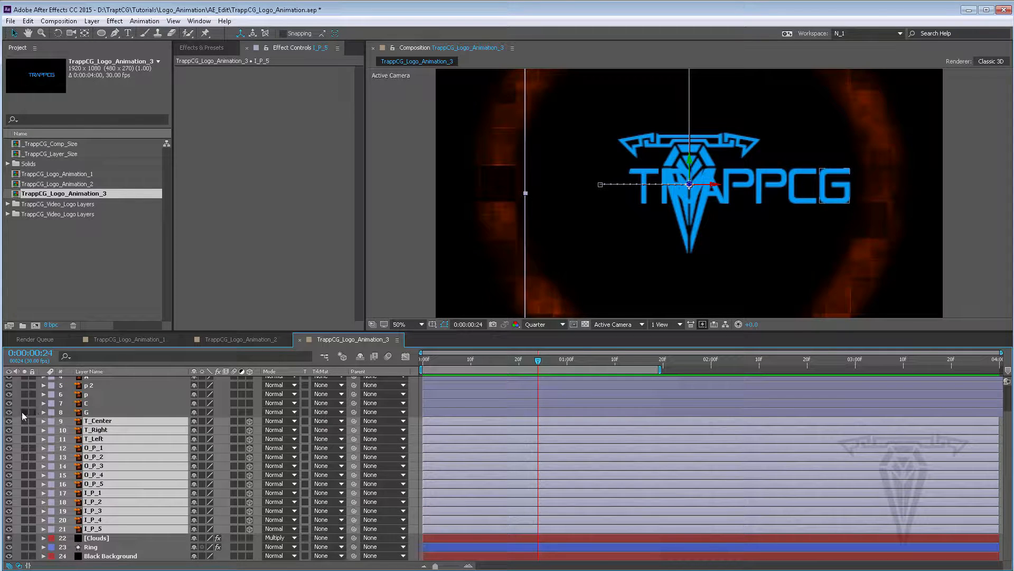
{"action": "scroll", "coordinate": [438, 409], "scroll_direction": "up", "scroll_amount": 2}
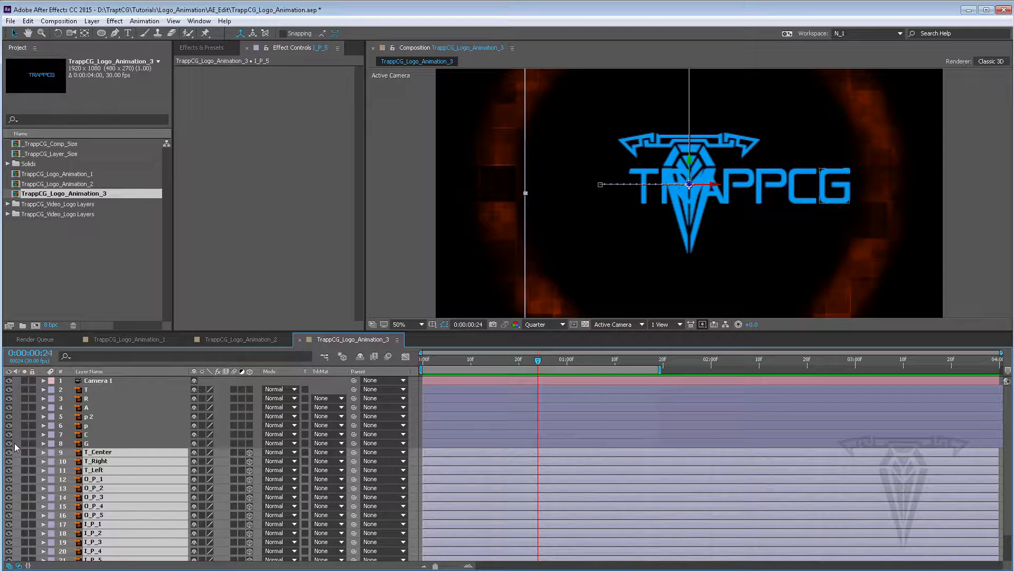
{"action": "left_click_drag", "start_coordinate": [9, 444], "coordinate": [9, 380]}
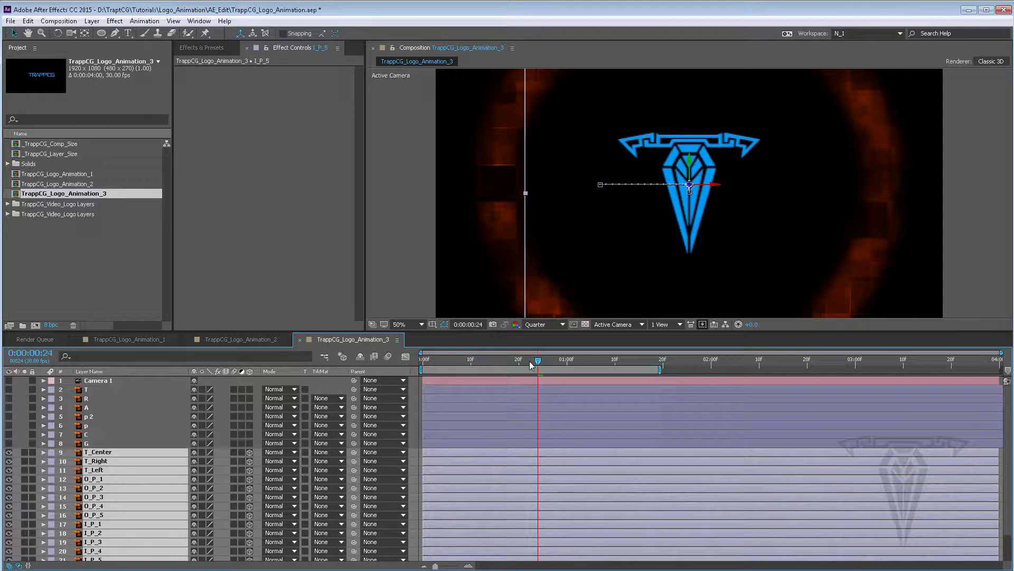
Reveal the selected layers' Position keyframes in an enlarged timeline and set the time to frame 8
{"action": "left_click_drag", "start_coordinate": [531, 365], "coordinate": [471, 364]}
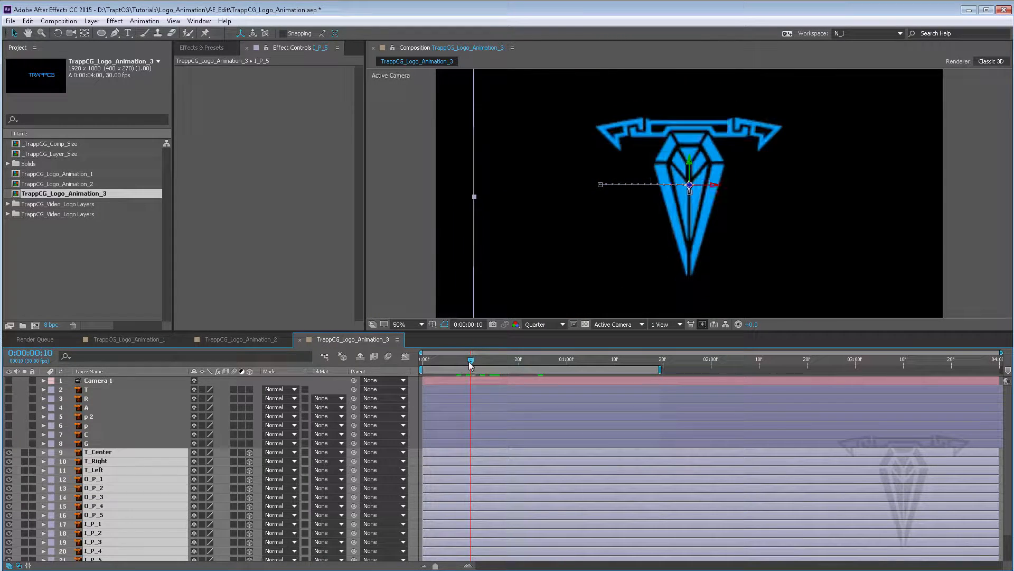
{"action": "key", "text": "u"}
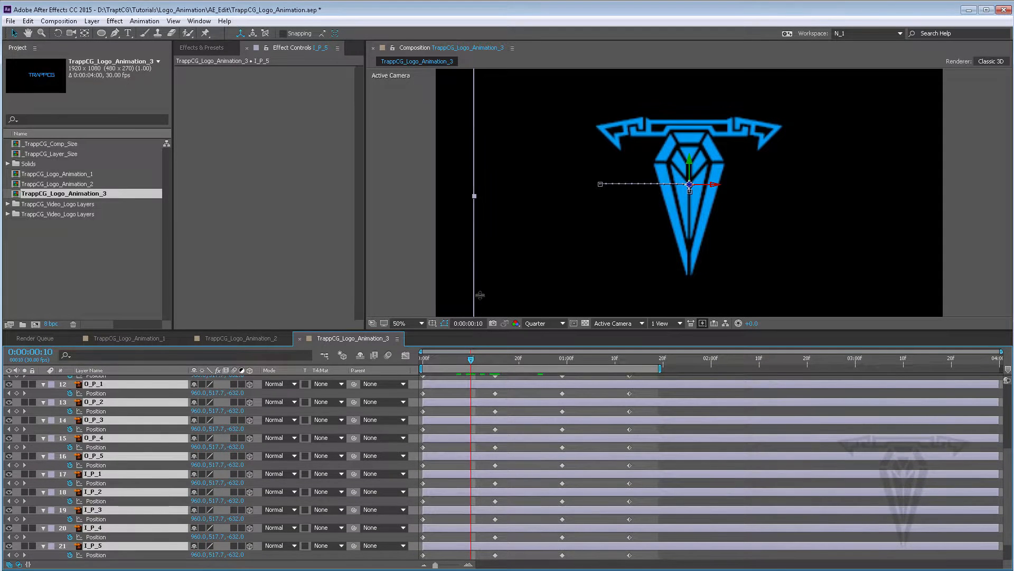
{"action": "left_click_drag", "start_coordinate": [480, 332], "coordinate": [479, 257]}
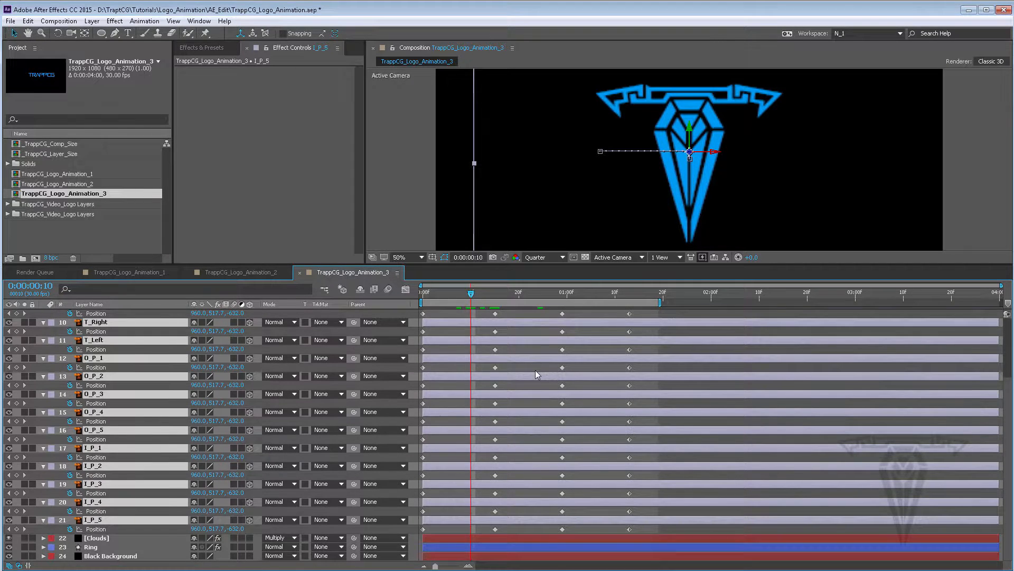
{"action": "scroll", "coordinate": [538, 374], "scroll_direction": "up", "scroll_amount": 3}
{"action": "scroll", "coordinate": [537, 374], "scroll_direction": "down", "scroll_amount": 3}
{"action": "scroll", "coordinate": [1010, 380], "scroll_direction": "up", "scroll_amount": 1}
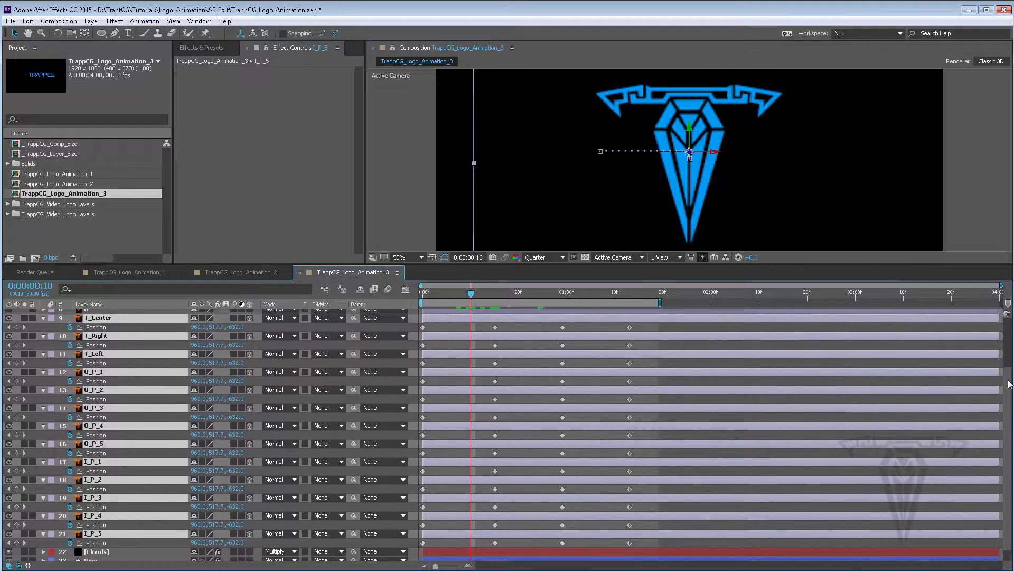
{"action": "left_click_drag", "start_coordinate": [1010, 384], "coordinate": [1008, 382]}
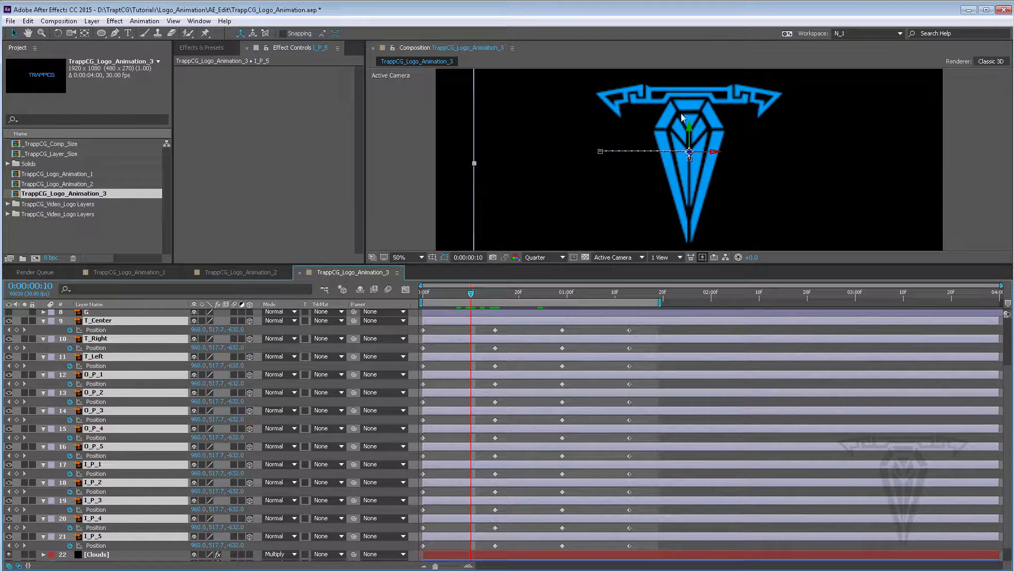
{"action": "scroll", "coordinate": [682, 117], "scroll_direction": "up", "scroll_amount": 2}
{"action": "scroll", "coordinate": [681, 118], "scroll_direction": "down", "scroll_amount": 4}
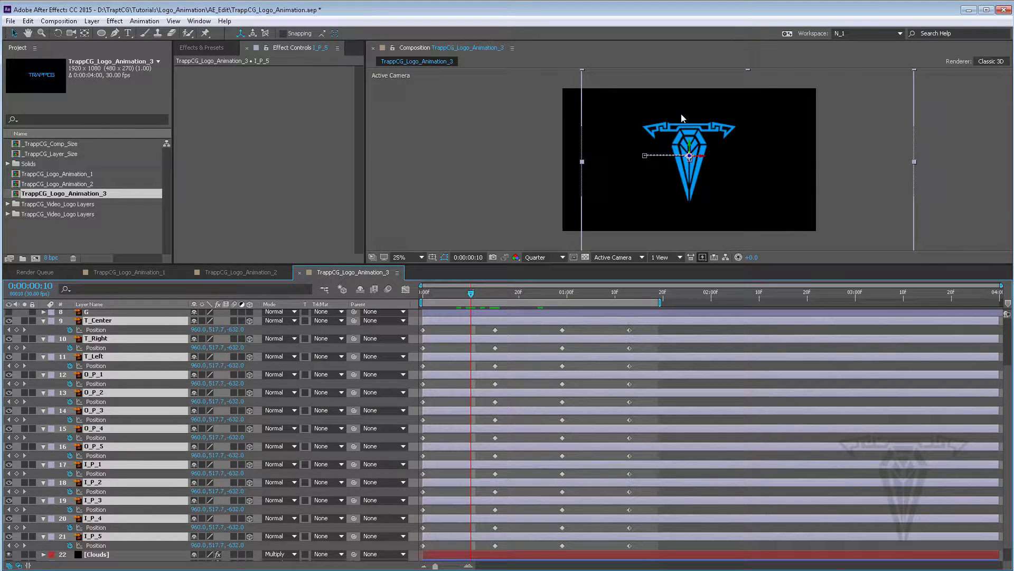
{"action": "scroll", "coordinate": [682, 118], "scroll_direction": "up", "scroll_amount": 1}
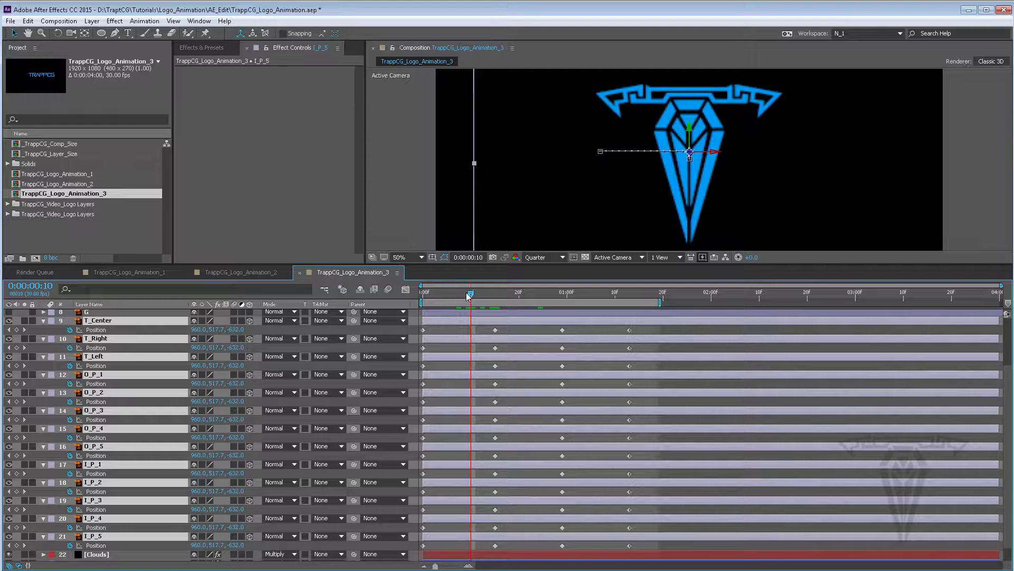
{"action": "left_click_drag", "start_coordinate": [470, 295], "coordinate": [457, 294]}
{"action": "mouse_move", "coordinate": [451, 294]}
{"action": "left_mouse_down"}
{"action": "mouse_move", "coordinate": [490, 295]}
{"action": "mouse_move", "coordinate": [461, 296]}
{"action": "left_mouse_up"}
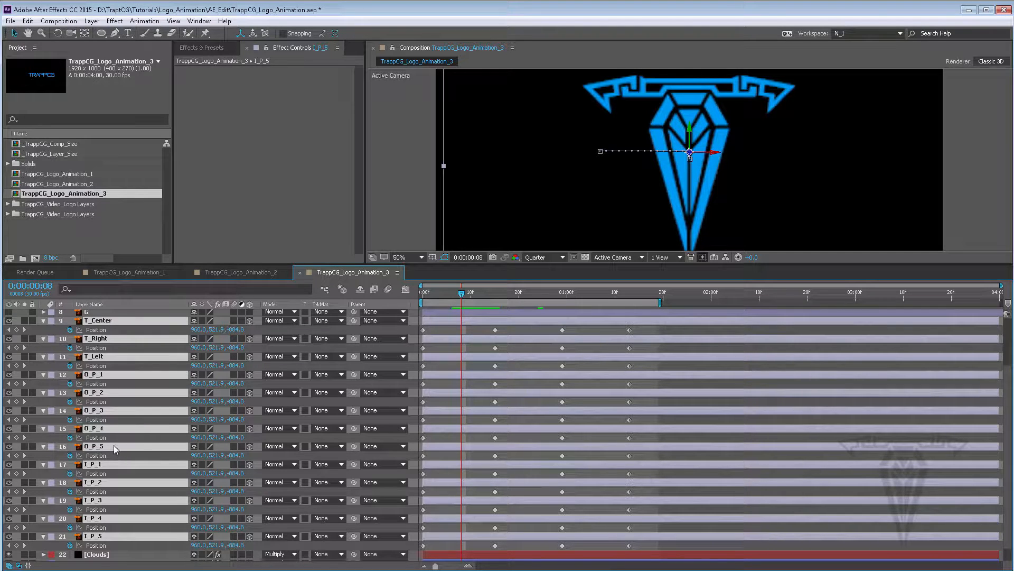
Select layers T_Center through O_P_5 and move their second Position keyframes a couple of frames earlier
{"action": "left_click", "coordinate": [129, 553]}
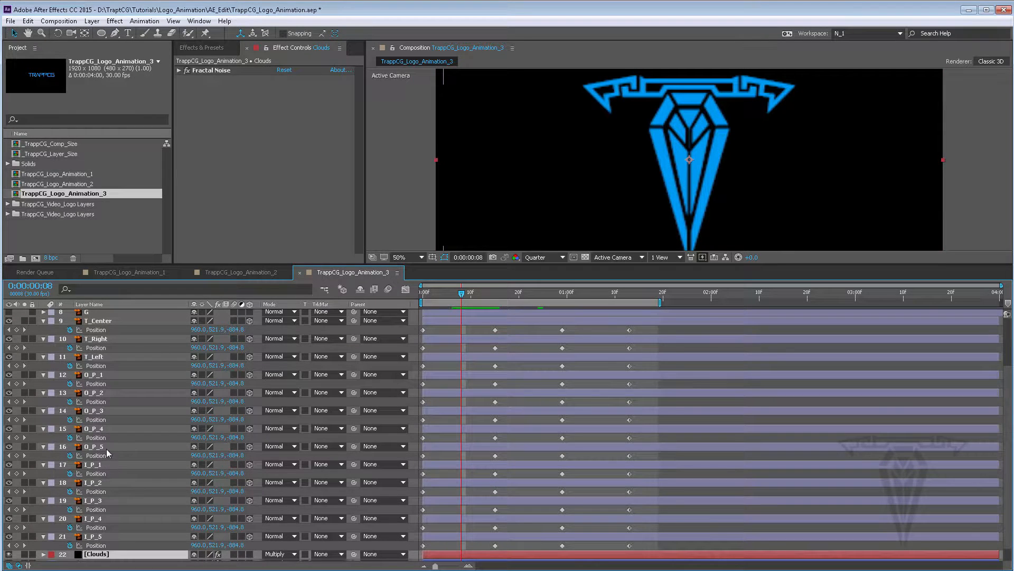
{"action": "left_click", "coordinate": [105, 446]}
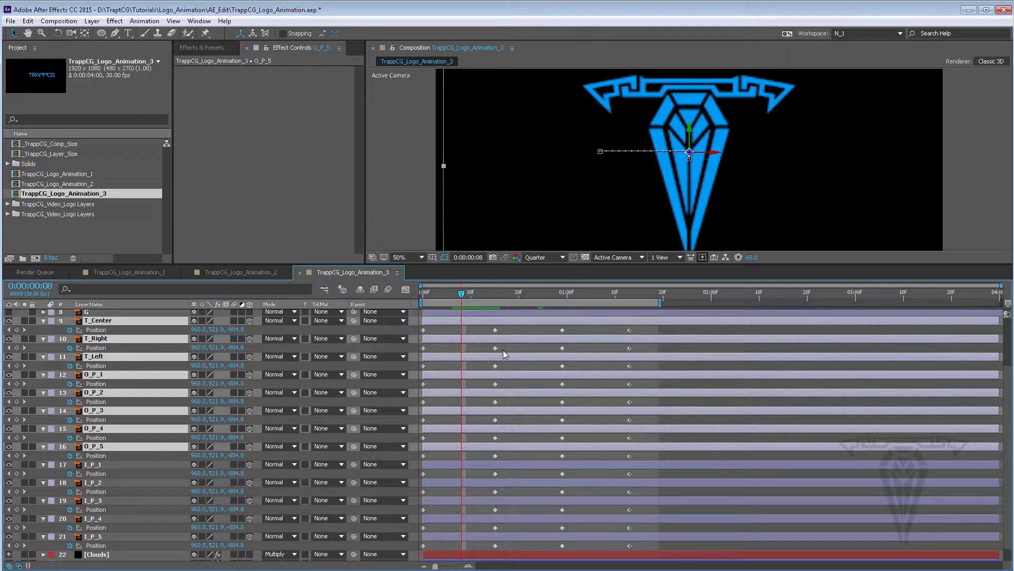
{"action": "left_click", "coordinate": [505, 329]}
{"action": "left_click_drag", "start_coordinate": [507, 375], "coordinate": [483, 459]}
{"action": "left_click_drag", "start_coordinate": [495, 419], "coordinate": [486, 417]}
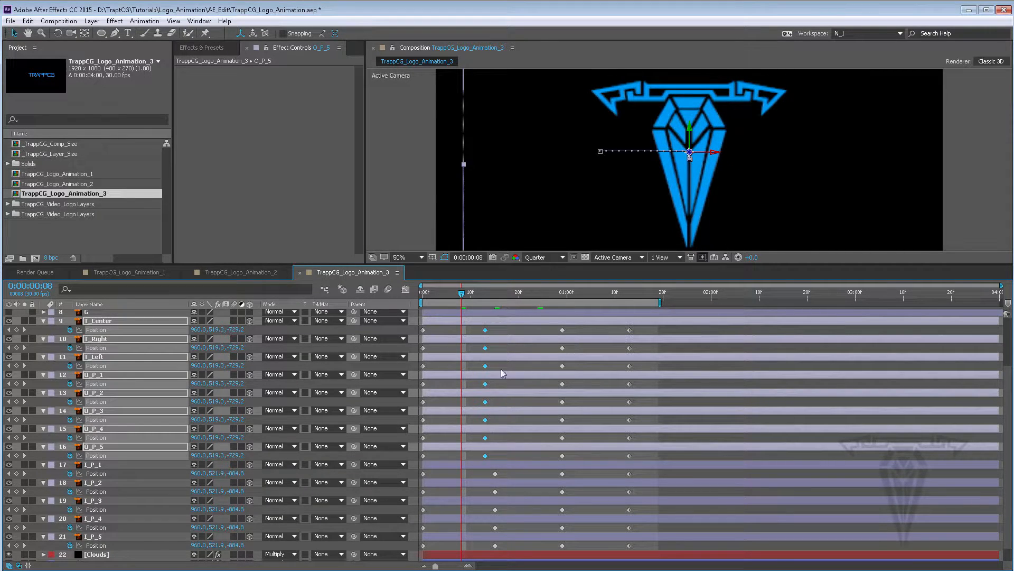
Stagger the Position keyframes of T_Right through O_P_5 so each layer starts a few frames after the one above
{"action": "left_click_drag", "start_coordinate": [500, 346], "coordinate": [420, 455]}
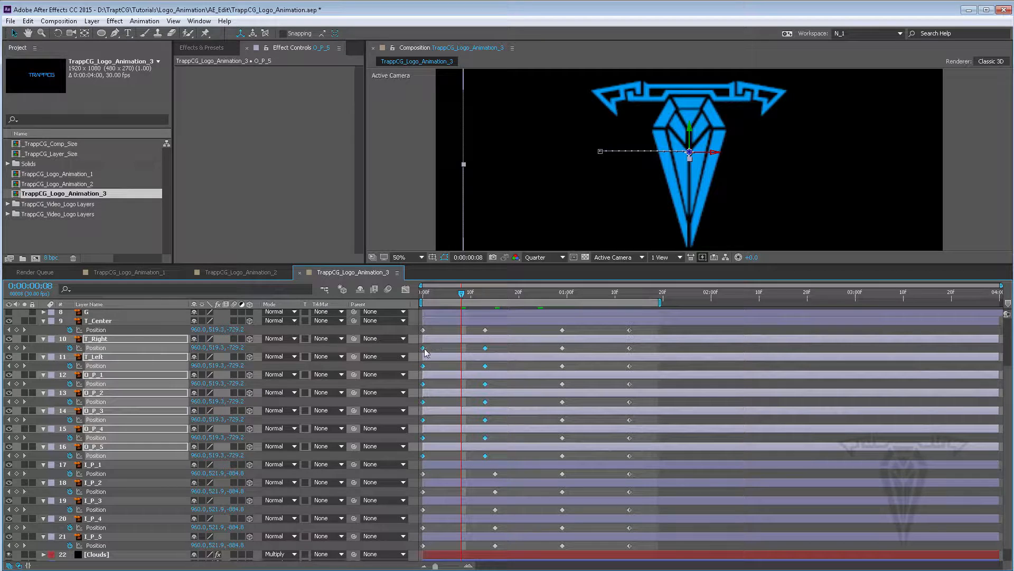
{"action": "left_click_drag", "start_coordinate": [424, 348], "coordinate": [428, 348]}
{"action": "left_click_drag", "start_coordinate": [499, 363], "coordinate": [423, 444]}
{"action": "left_click_drag", "start_coordinate": [429, 366], "coordinate": [434, 368]}
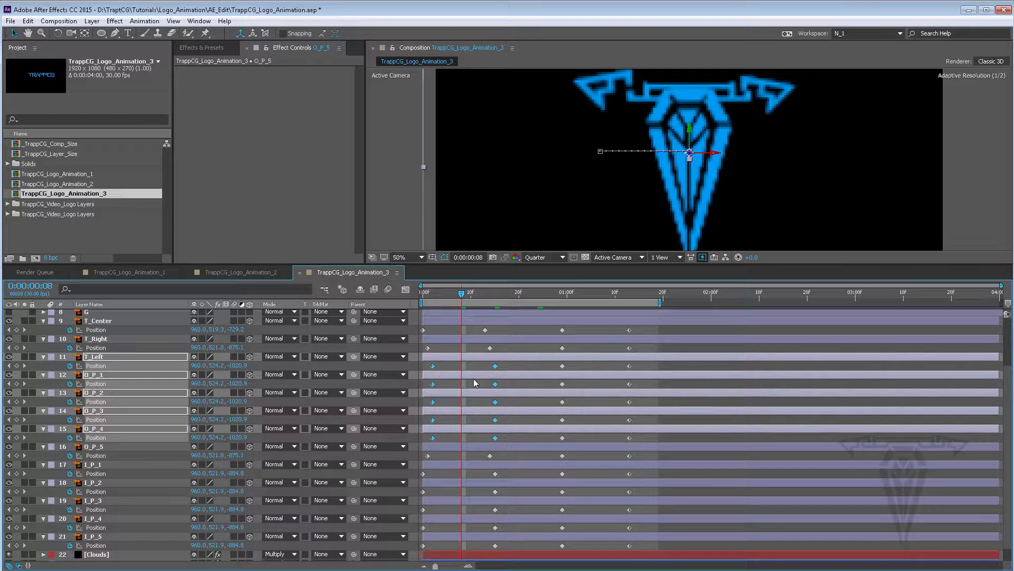
{"action": "left_click", "coordinate": [461, 423]}
{"action": "left_click_drag", "start_coordinate": [511, 379], "coordinate": [427, 445]}
{"action": "mouse_move", "coordinate": [435, 386]}
{"action": "left_mouse_down"}
{"action": "mouse_move", "coordinate": [459, 394]}
{"action": "mouse_move", "coordinate": [433, 387]}
{"action": "mouse_move", "coordinate": [442, 388]}
{"action": "left_mouse_up"}
{"action": "left_click", "coordinate": [456, 439]}
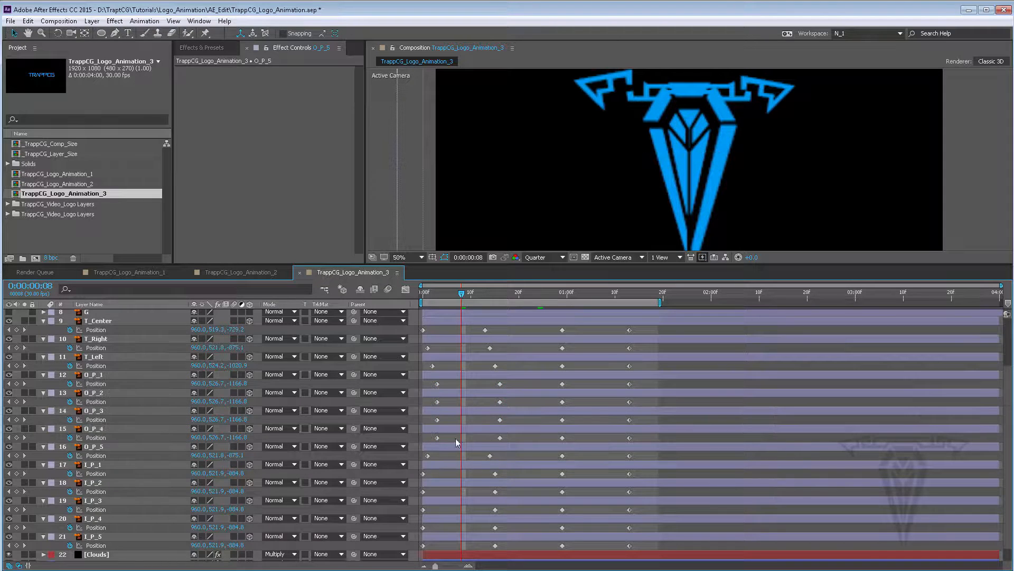
{"action": "left_click_drag", "start_coordinate": [455, 438], "coordinate": [435, 442]}
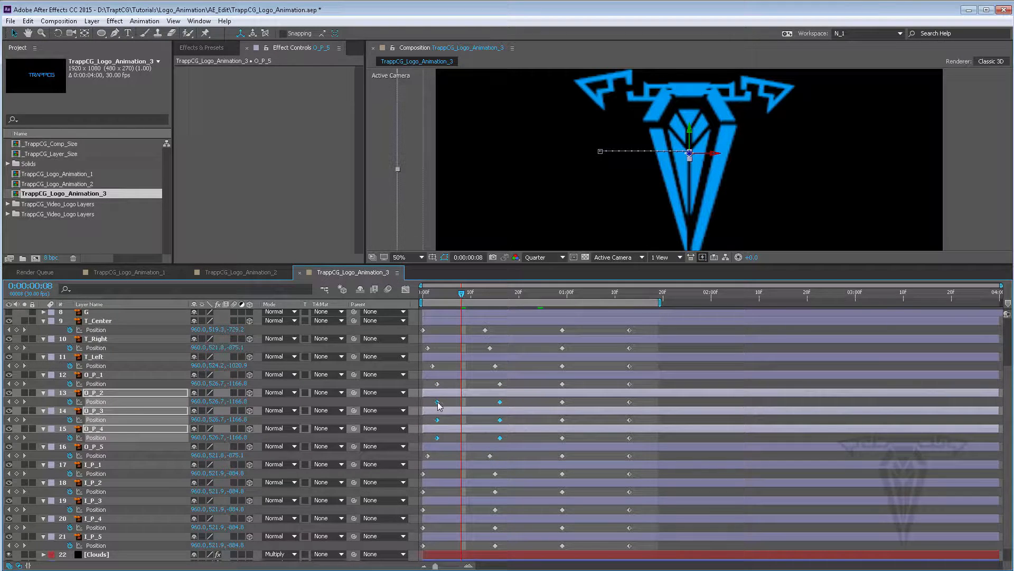
{"action": "left_click_drag", "start_coordinate": [437, 402], "coordinate": [442, 401]}
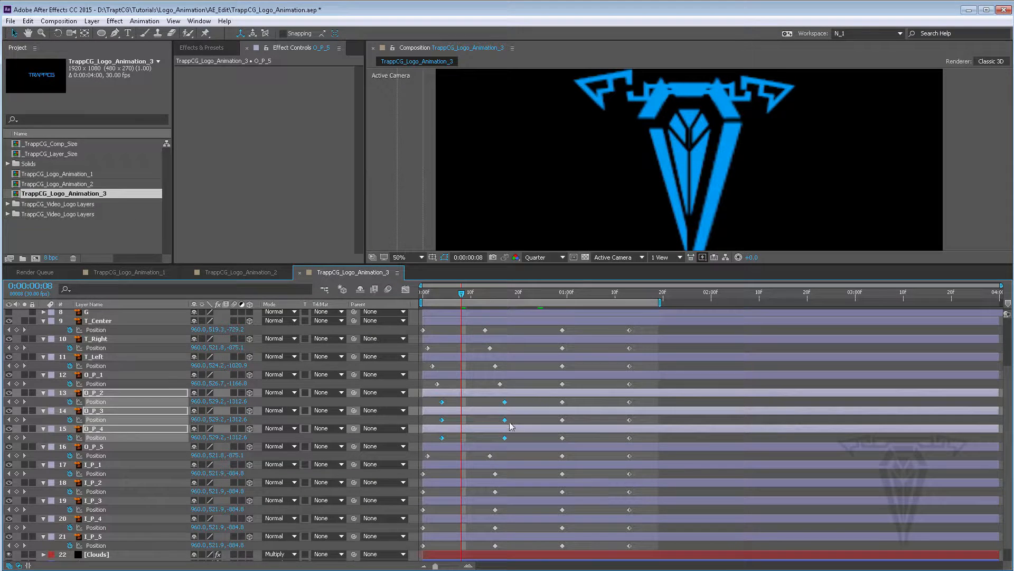
{"action": "left_click_drag", "start_coordinate": [511, 415], "coordinate": [450, 424]}
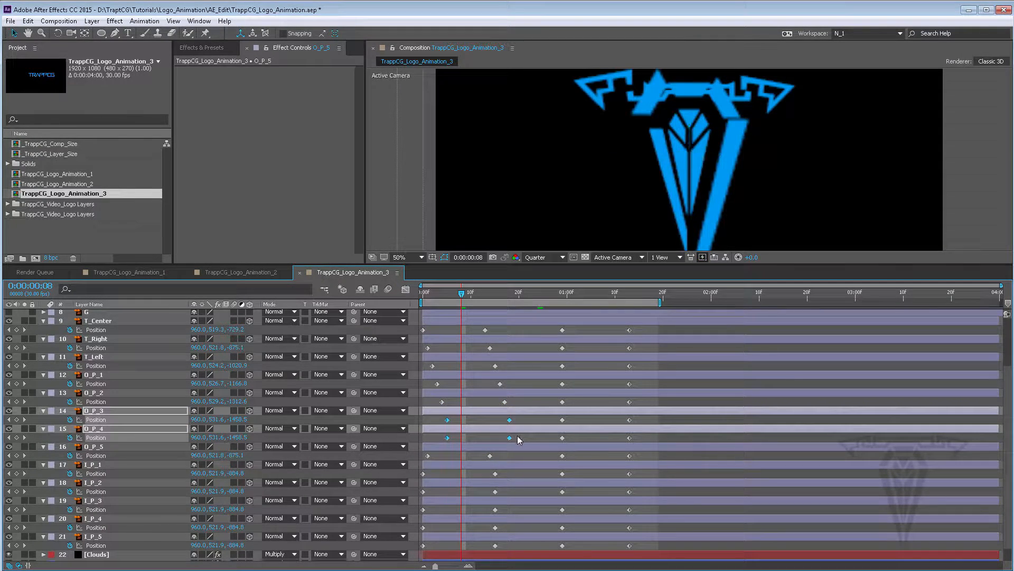
{"action": "left_click", "coordinate": [518, 436]}
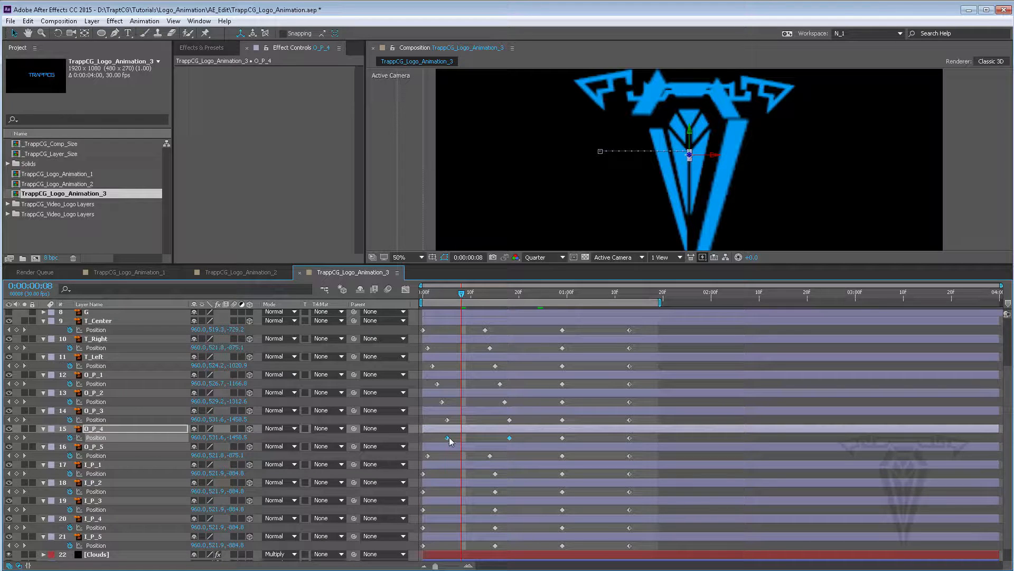
{"action": "left_click", "coordinate": [451, 436]}
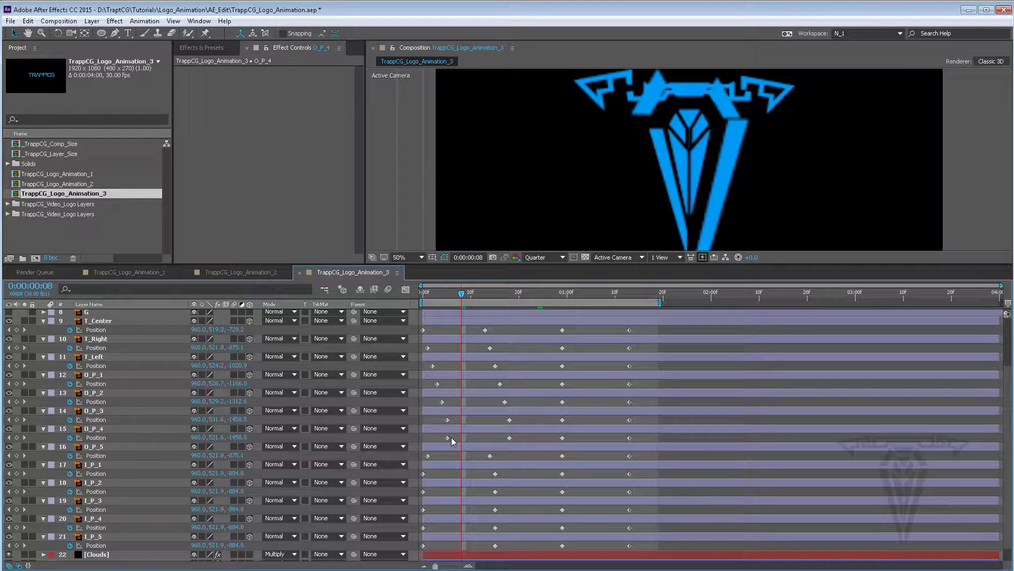
{"action": "left_click", "coordinate": [509, 437]}
{"action": "left_click_drag", "start_coordinate": [435, 435], "coordinate": [424, 459]}
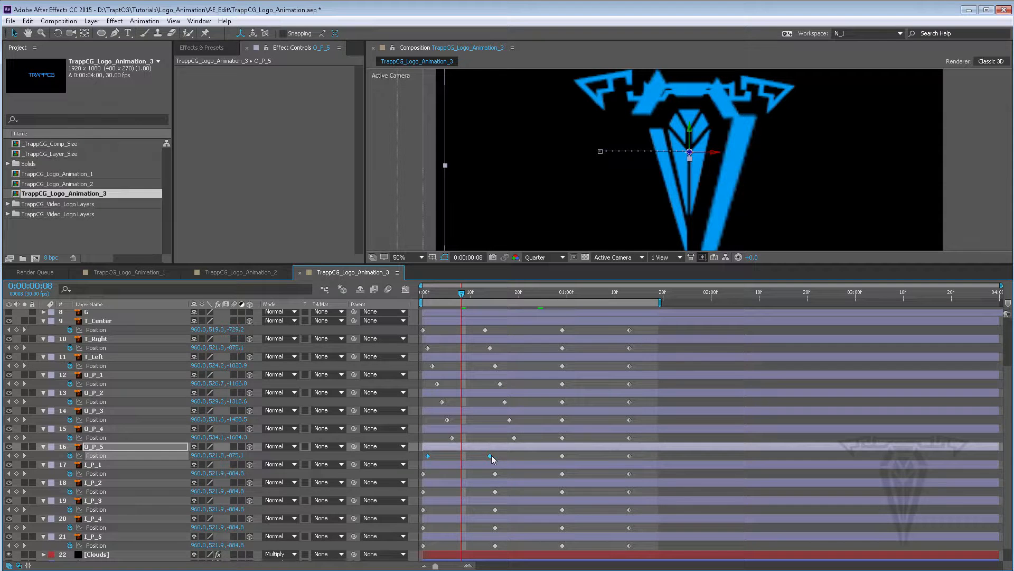
Move the first two Position keyframes of layers I_P_1 to I_P_5 about nine frames later
{"action": "left_click_drag", "start_coordinate": [491, 455], "coordinate": [422, 550]}
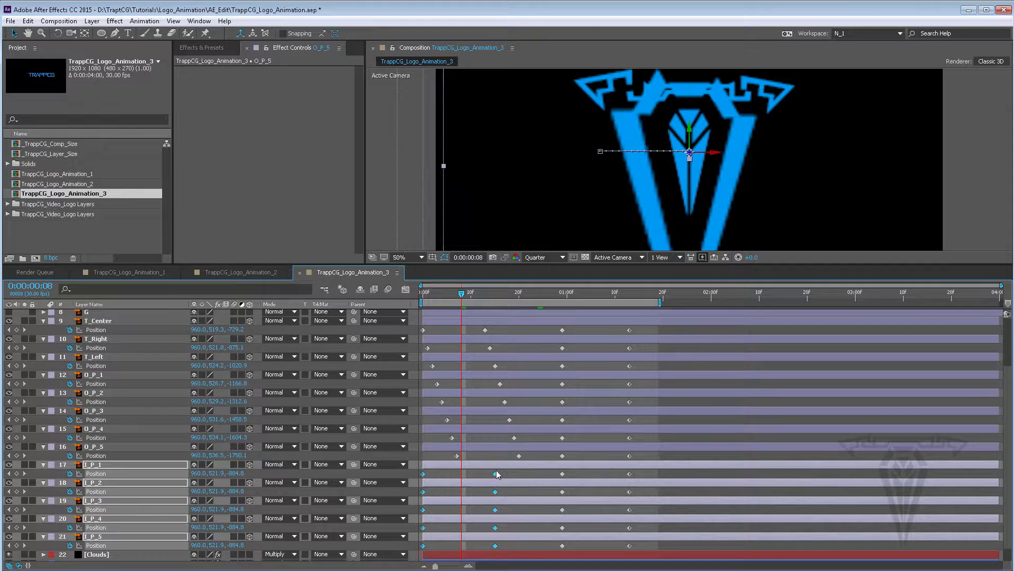
{"action": "left_click_drag", "start_coordinate": [495, 475], "coordinate": [539, 473]}
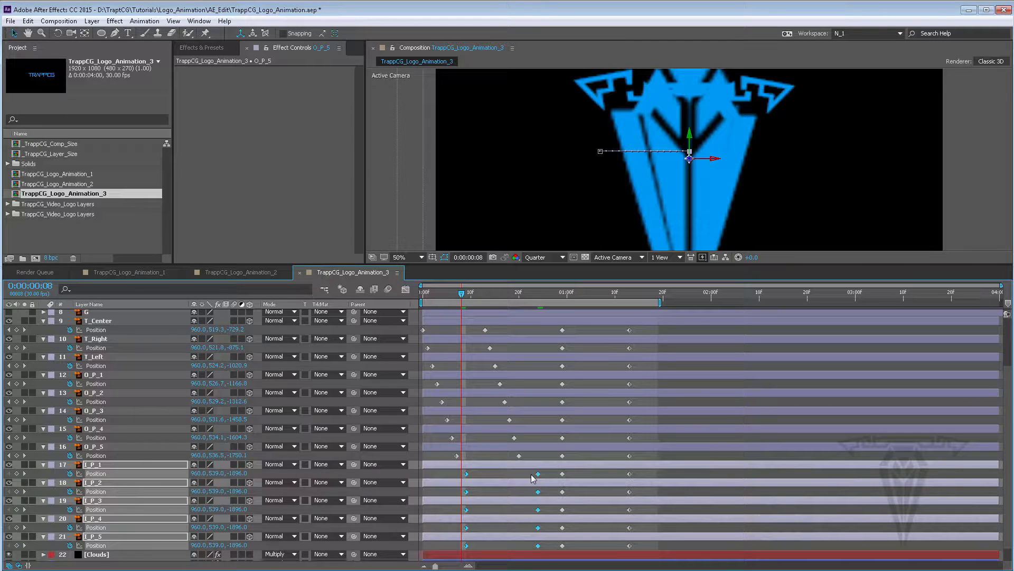
Set the time to frame 24 and shift the last two Position keyframes of all logo layers several frames later
{"action": "left_click", "coordinate": [453, 292]}
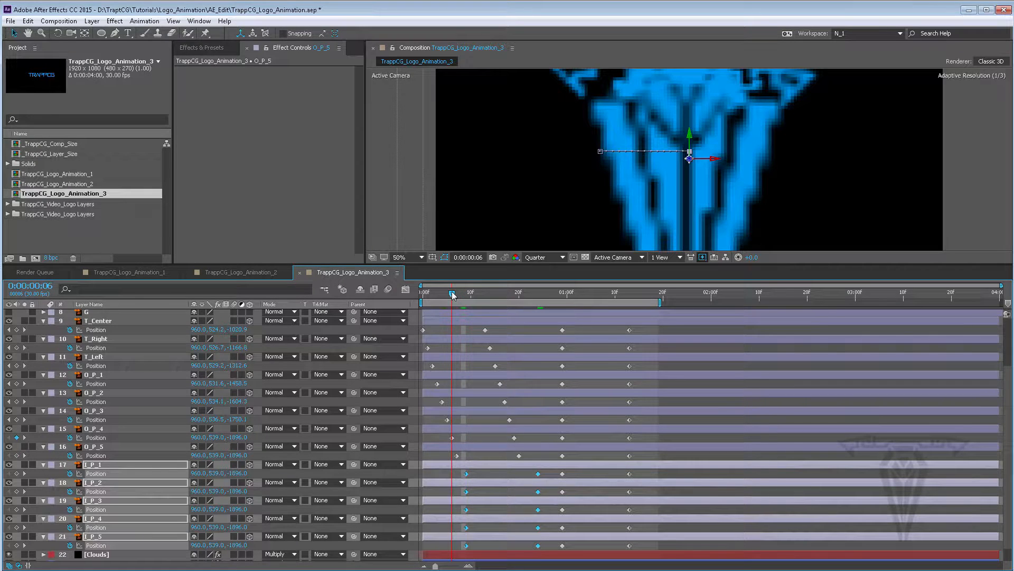
{"action": "left_click_drag", "start_coordinate": [452, 293], "coordinate": [538, 298]}
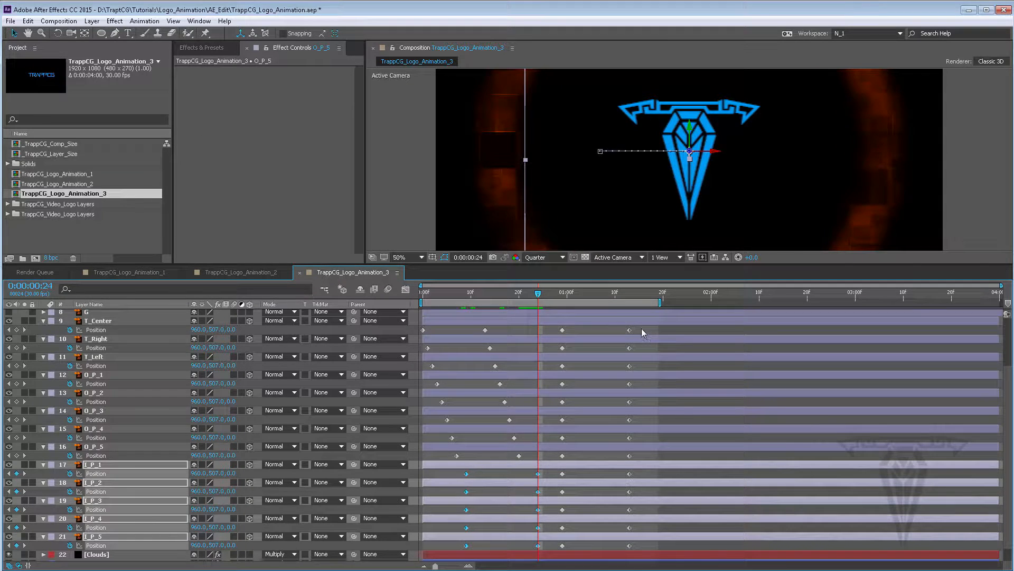
{"action": "left_click_drag", "start_coordinate": [641, 328], "coordinate": [604, 546]}
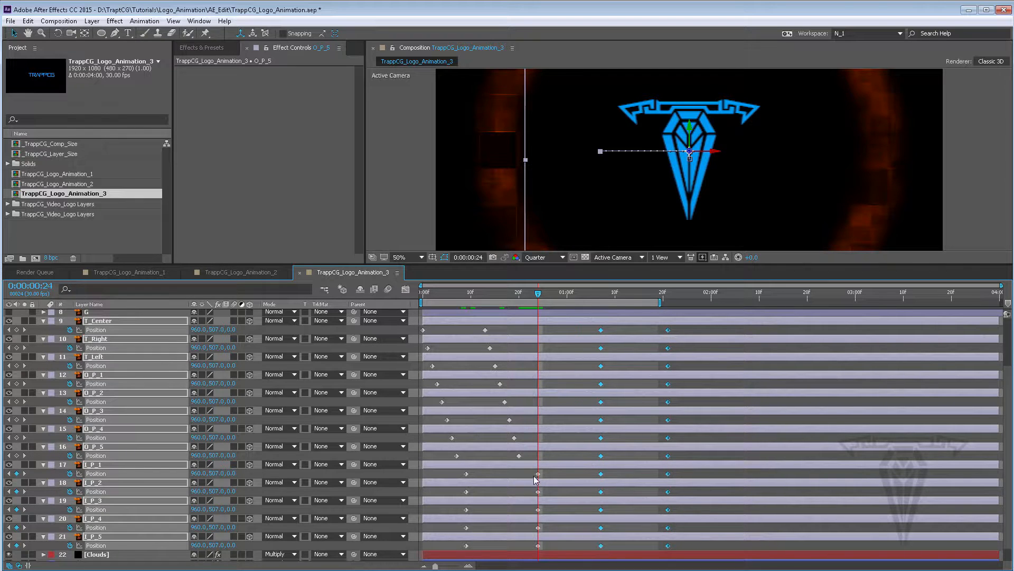
Shift the I_P layers' first two keyframes and all logo layers' last two keyframes a few more frames later
{"action": "left_click_drag", "start_coordinate": [546, 470], "coordinate": [462, 550]}
{"action": "left_click_drag", "start_coordinate": [467, 476], "coordinate": [484, 477]}
{"action": "left_click_drag", "start_coordinate": [678, 330], "coordinate": [597, 553]}
{"action": "left_click_drag", "start_coordinate": [605, 440], "coordinate": [615, 441]}
{"action": "scroll", "coordinate": [579, 475], "scroll_direction": "down", "scroll_amount": 1}
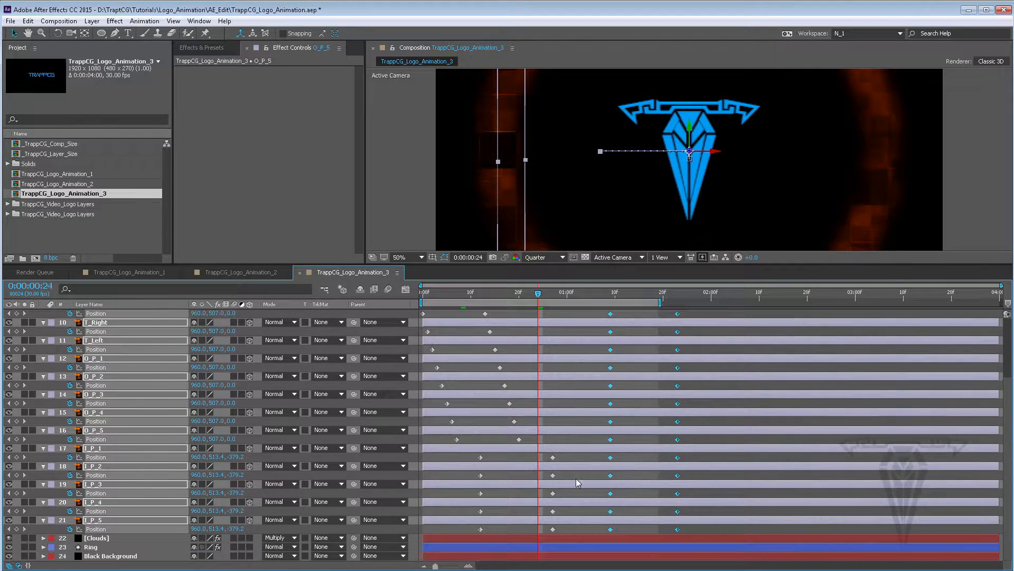
Reveal the Ring layer's Scale keyframes and move them a few frames later
{"action": "left_click", "coordinate": [548, 546]}
{"action": "key", "text": "s"}
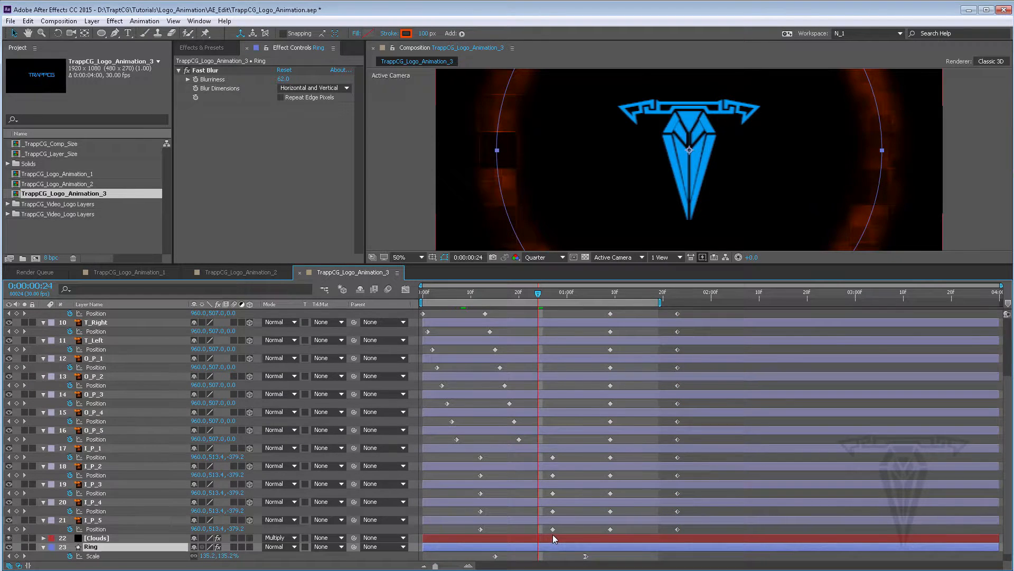
{"action": "left_click_drag", "start_coordinate": [600, 544], "coordinate": [552, 542]}
Move the final two Position keyframes of all logo layers a few frames later
{"action": "left_click_drag", "start_coordinate": [705, 320], "coordinate": [607, 523]}
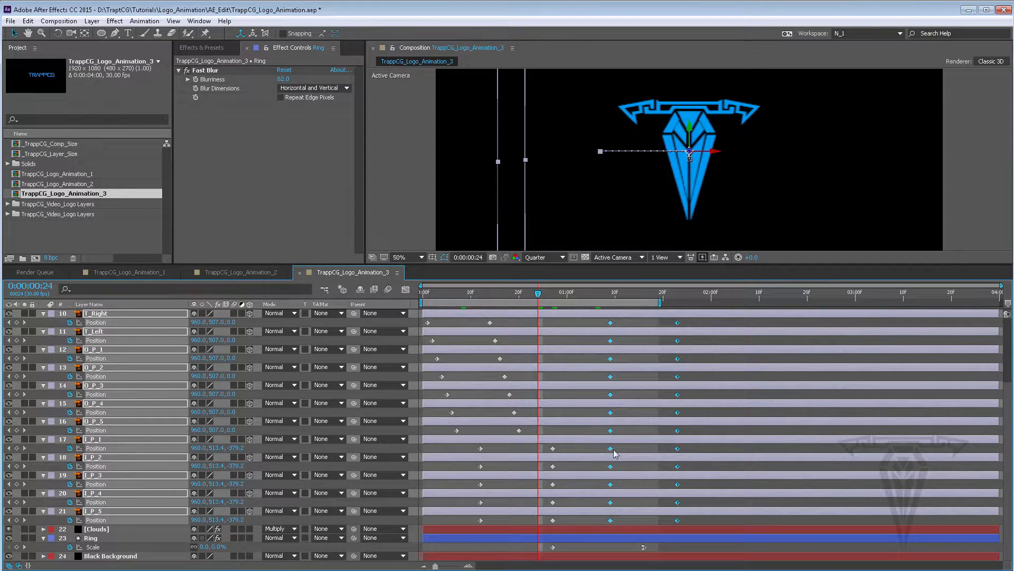
{"action": "scroll", "coordinate": [611, 441], "scroll_direction": "up", "scroll_amount": 5}
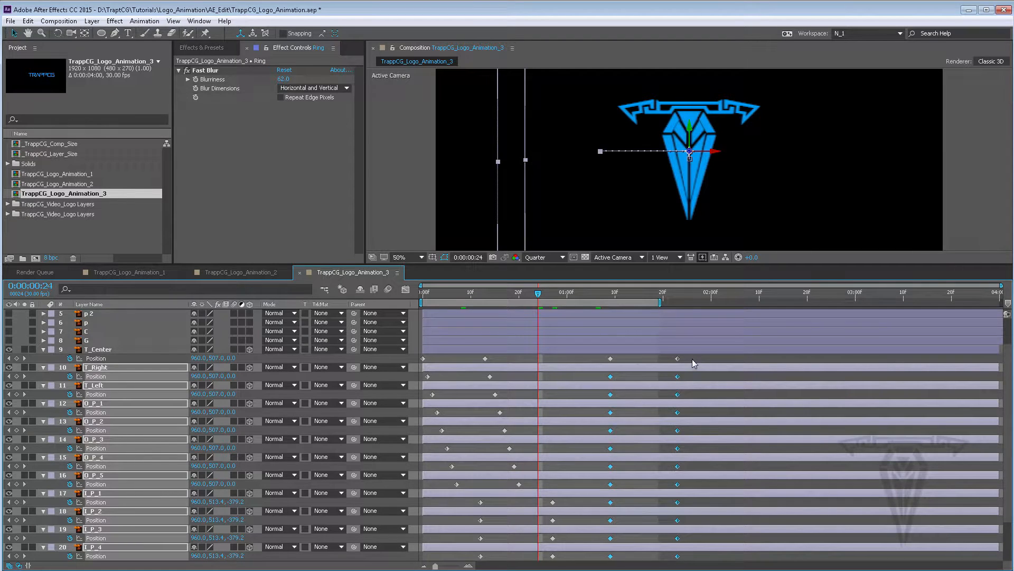
{"action": "left_click_drag", "start_coordinate": [692, 358], "coordinate": [606, 523]}
{"action": "left_click_drag", "start_coordinate": [611, 484], "coordinate": [630, 490]}
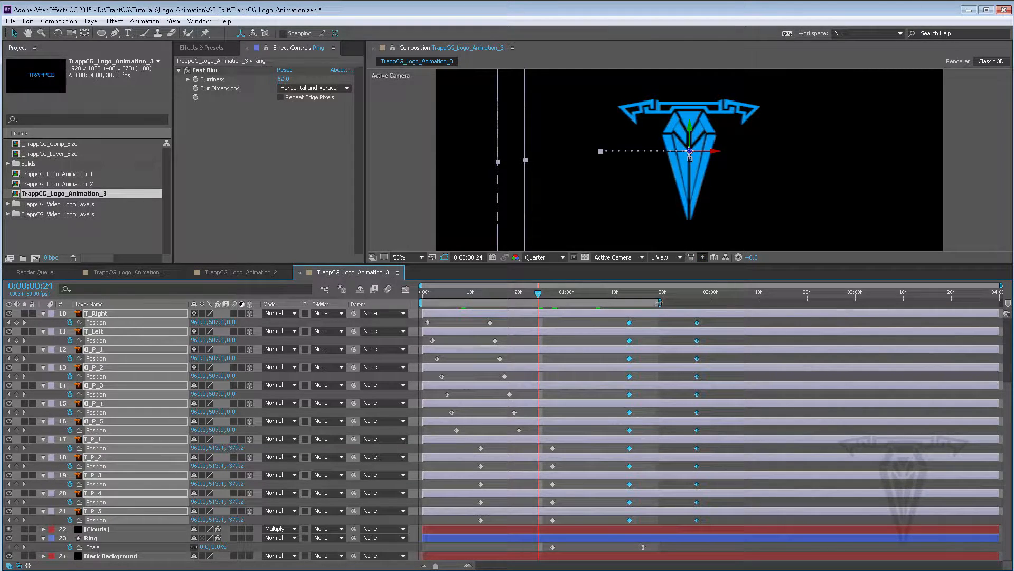
Extend the end of the work area to just past 2 seconds and briefly play the animation
{"action": "left_click_drag", "start_coordinate": [659, 302], "coordinate": [726, 302]}
{"action": "key", "text": "space"}
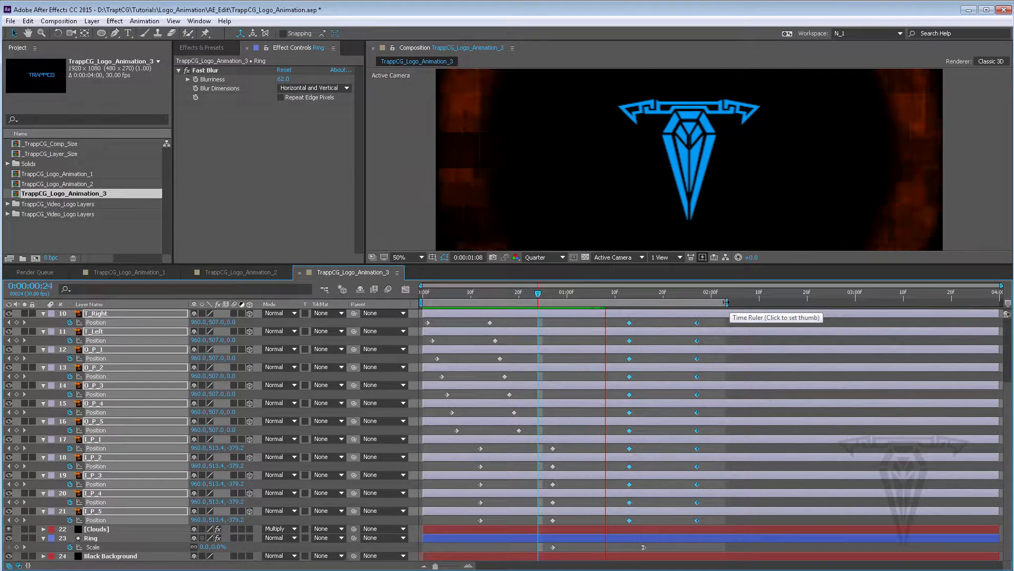
{"action": "key", "text": "space"}
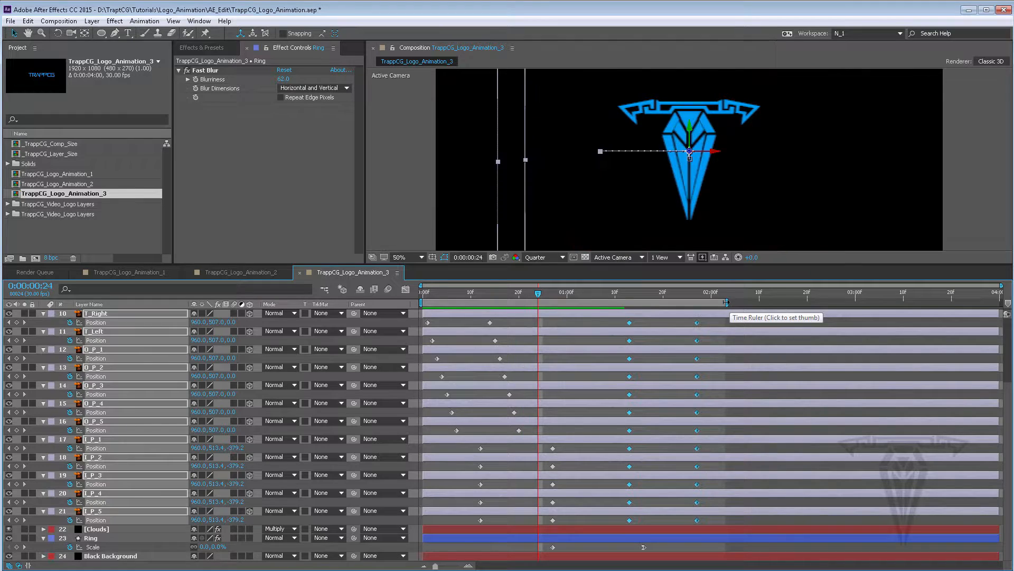
Return to the start and preview the animation
{"action": "scroll", "coordinate": [845, 178], "scroll_direction": "down", "scroll_amount": 4}
{"action": "scroll", "coordinate": [845, 178], "scroll_direction": "up", "scroll_amount": 1}
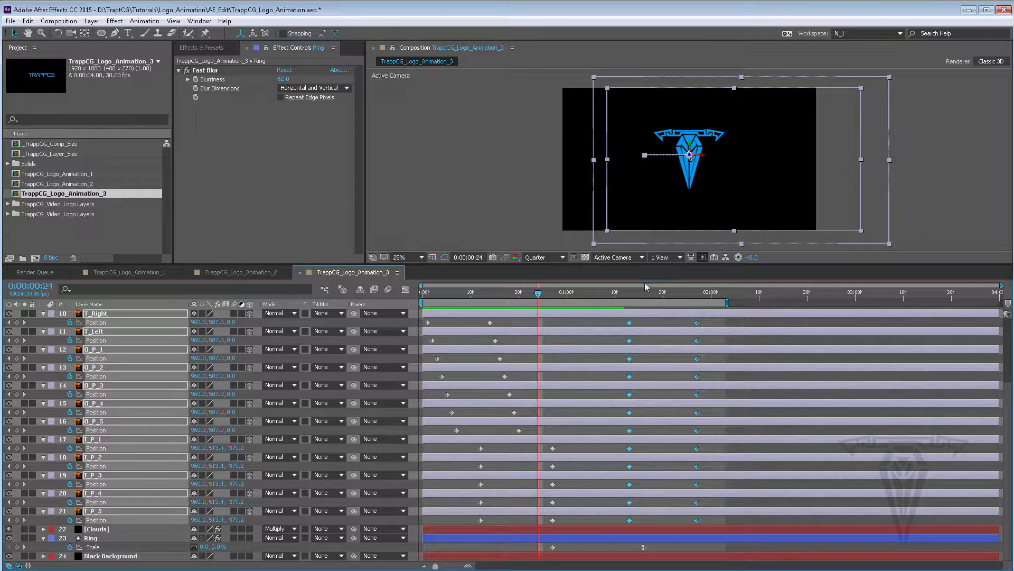
{"action": "left_click_drag", "start_coordinate": [488, 294], "coordinate": [397, 302]}
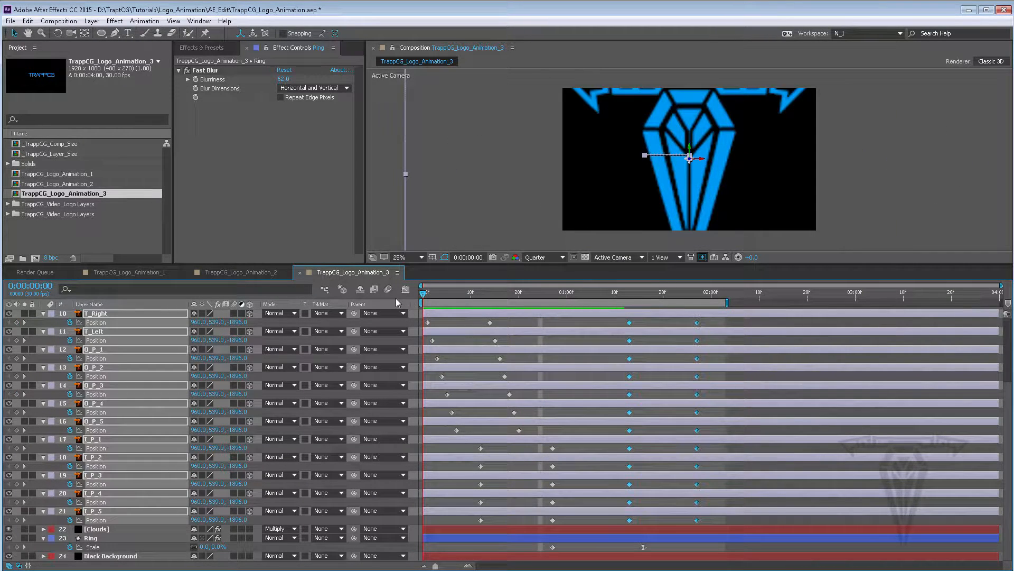
{"action": "key", "text": "space"}
{"action": "key", "text": "space"}
Collapse the logo layers and preview the animation from the start up to about 1:19
{"action": "scroll", "coordinate": [466, 363], "scroll_direction": "up", "scroll_amount": 5}
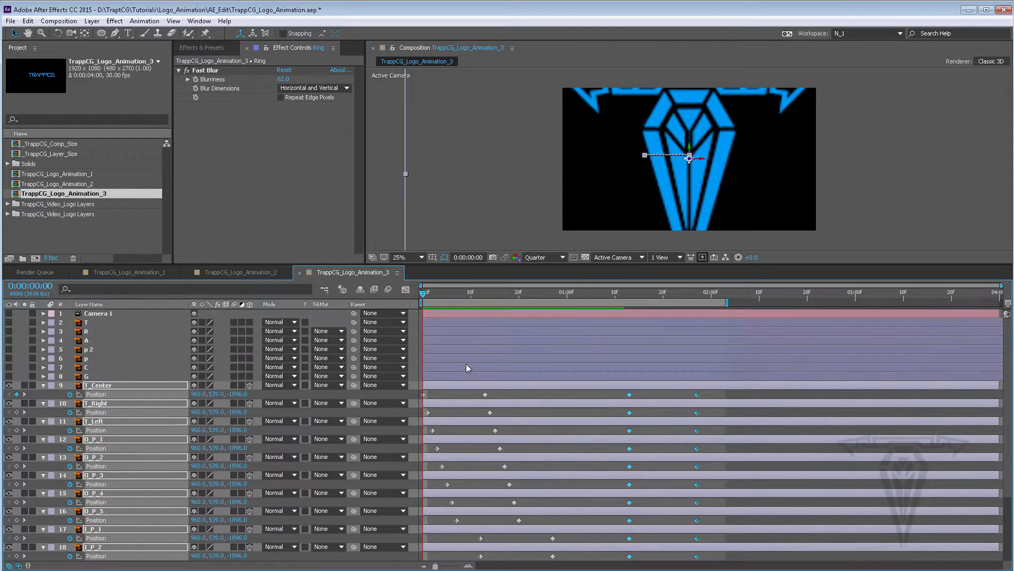
{"action": "left_click", "coordinate": [42, 385]}
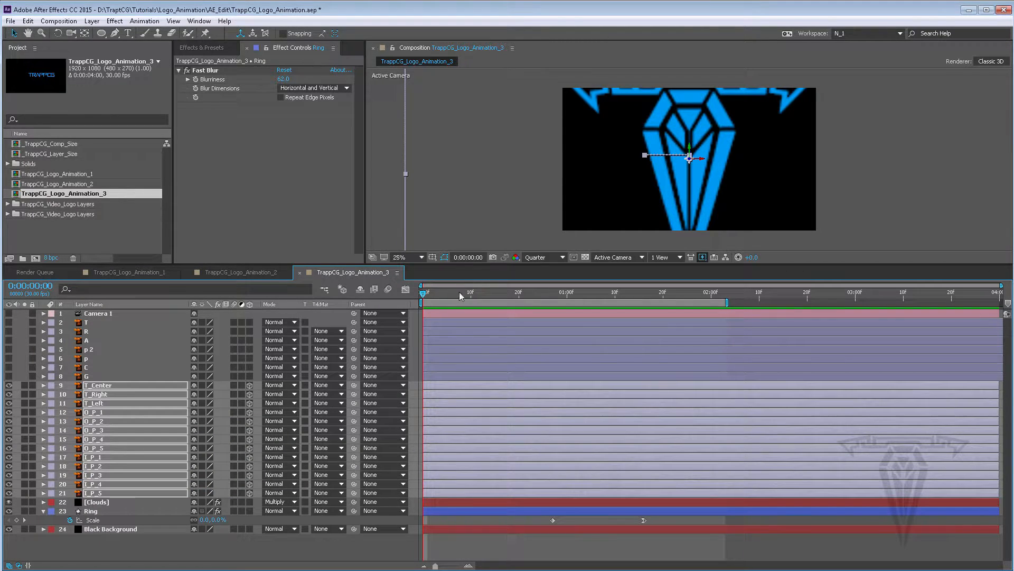
{"action": "left_click_drag", "start_coordinate": [458, 291], "coordinate": [423, 295]}
{"action": "left_click", "coordinate": [9, 313]}
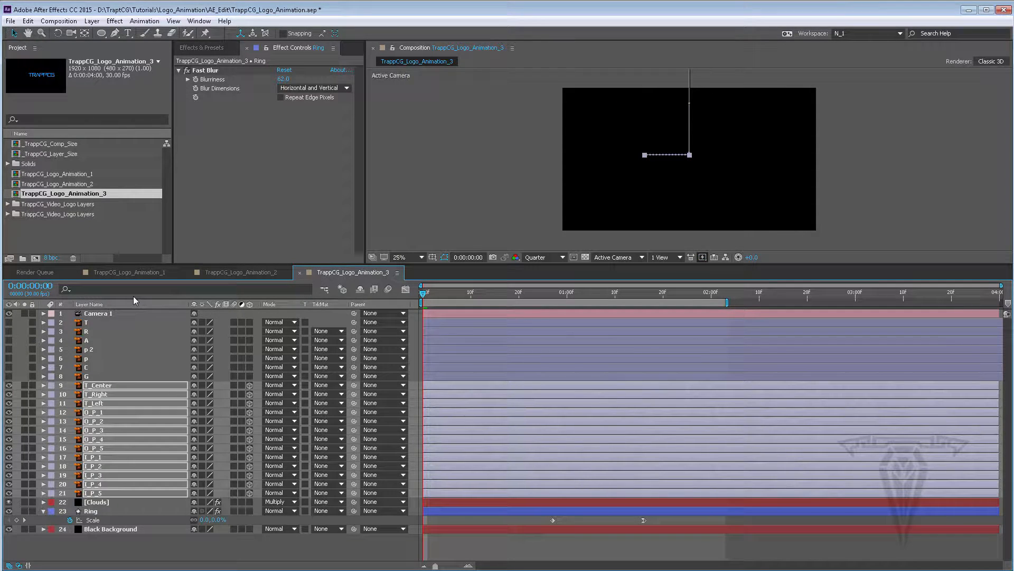
{"action": "key", "text": "space"}
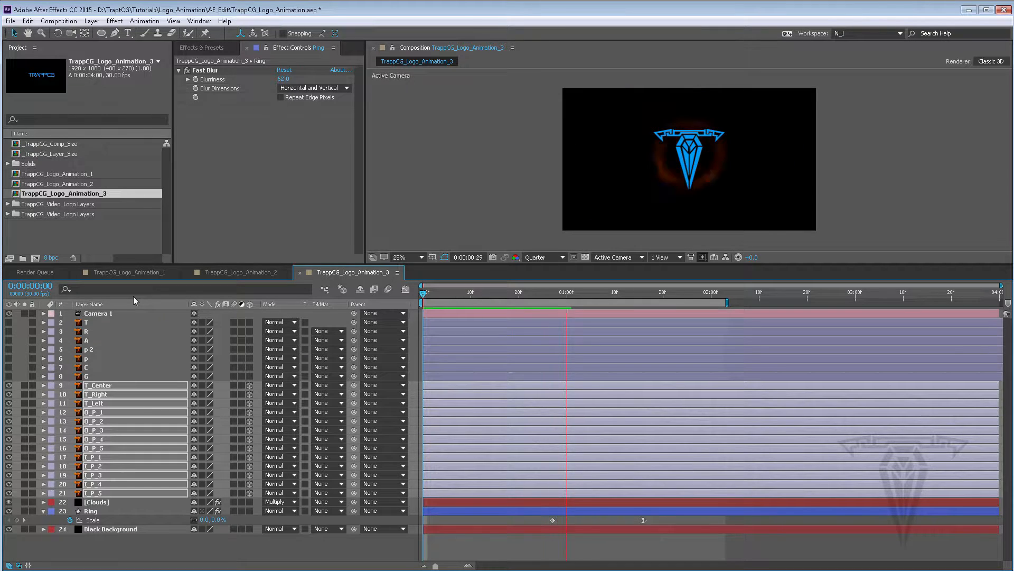
{"action": "key", "text": "space"}
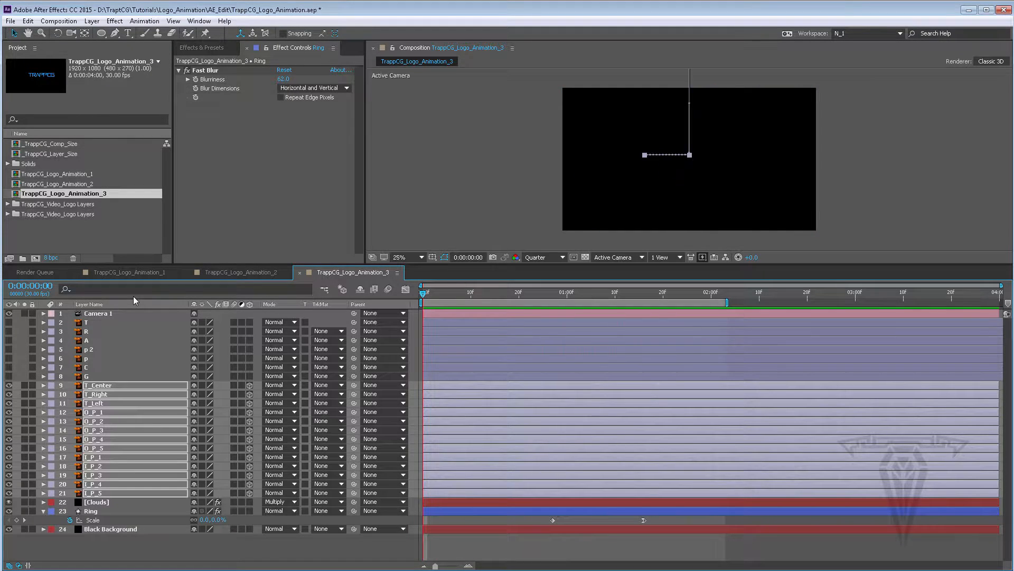
{"action": "left_click_drag", "start_coordinate": [423, 294], "coordinate": [659, 291]}
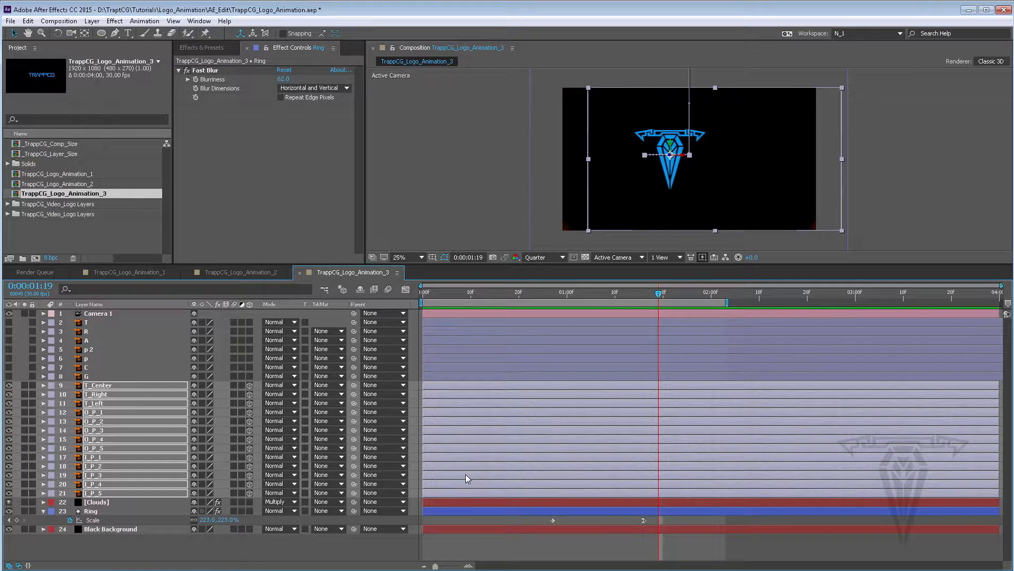
Reveal the logo layers' Position keyframes and move their final two keyframes slightly earlier
{"action": "key", "text": "p"}
{"action": "left_click_drag", "start_coordinate": [722, 394], "coordinate": [615, 520]}
{"action": "left_click_drag", "start_coordinate": [622, 549], "coordinate": [649, 549]}
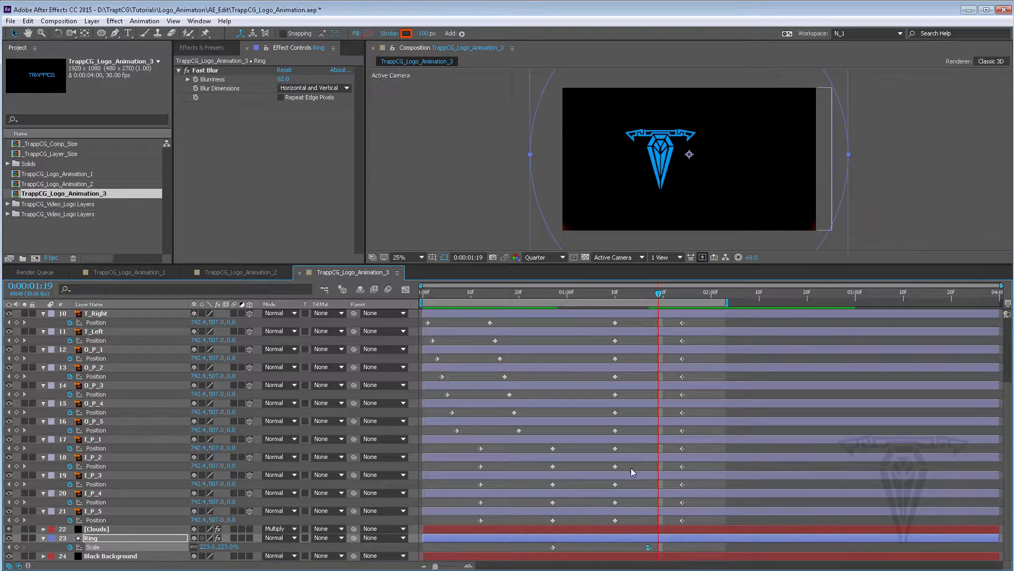
Apply Easy Ease In to the last Position keyframes of all logo layers
{"action": "scroll", "coordinate": [623, 464], "scroll_direction": "up", "scroll_amount": 3}
{"action": "scroll", "coordinate": [623, 468], "scroll_direction": "down", "scroll_amount": 3}
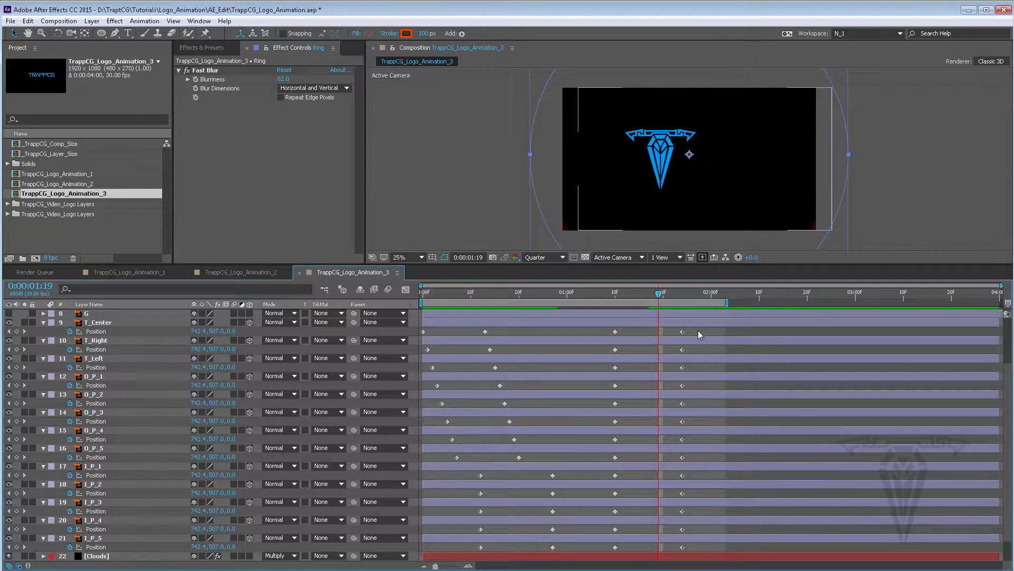
{"action": "left_click_drag", "start_coordinate": [697, 327], "coordinate": [669, 551]}
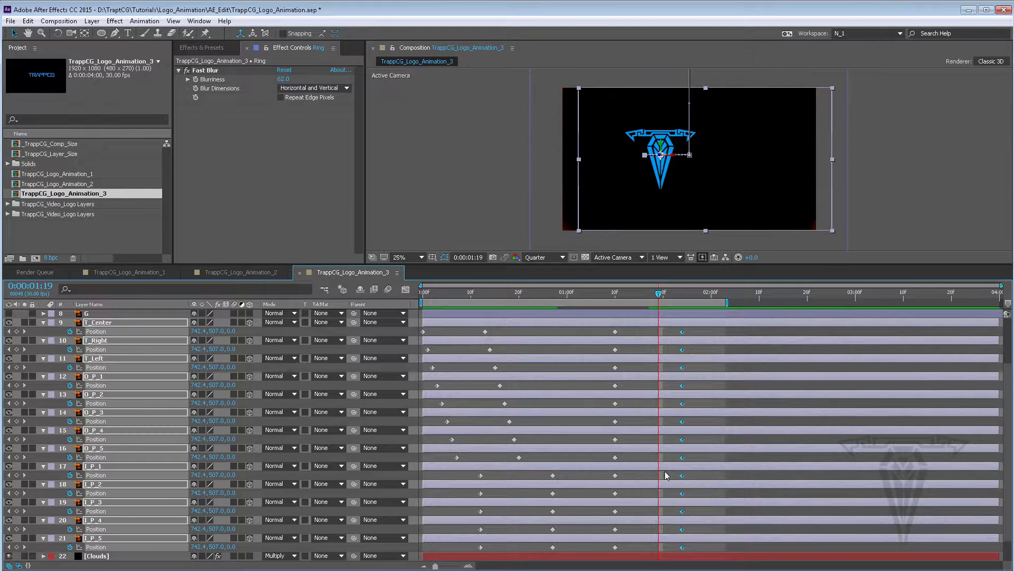
{"action": "right_click", "coordinate": [682, 332]}
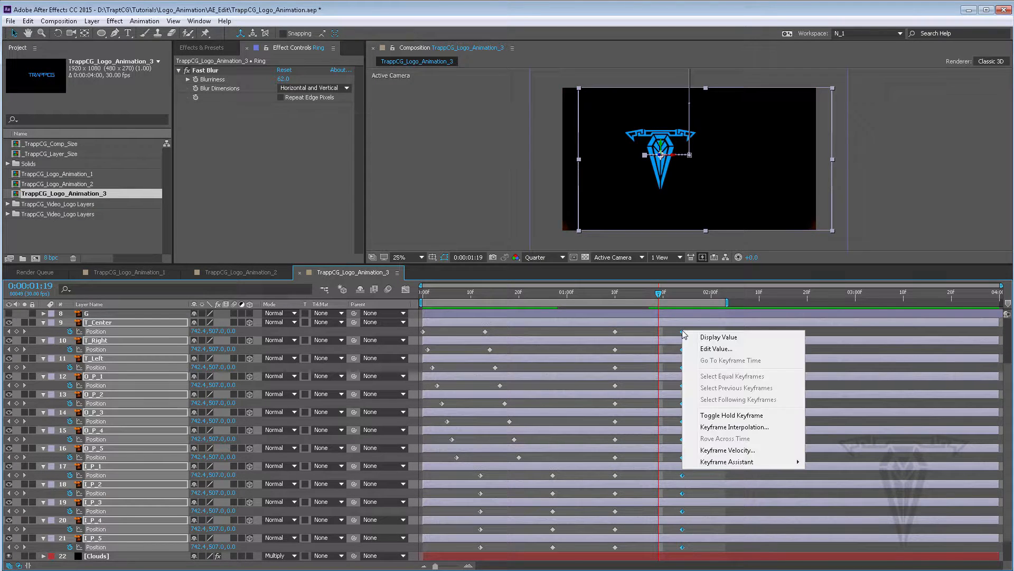
{"action": "mouse_move", "coordinate": [737, 462]}
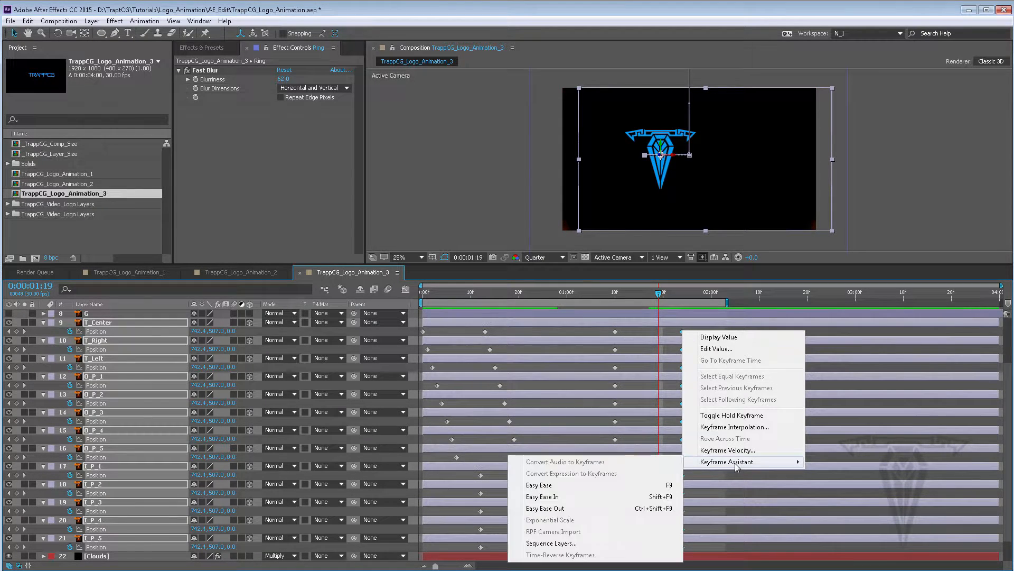
{"action": "left_click", "coordinate": [571, 497]}
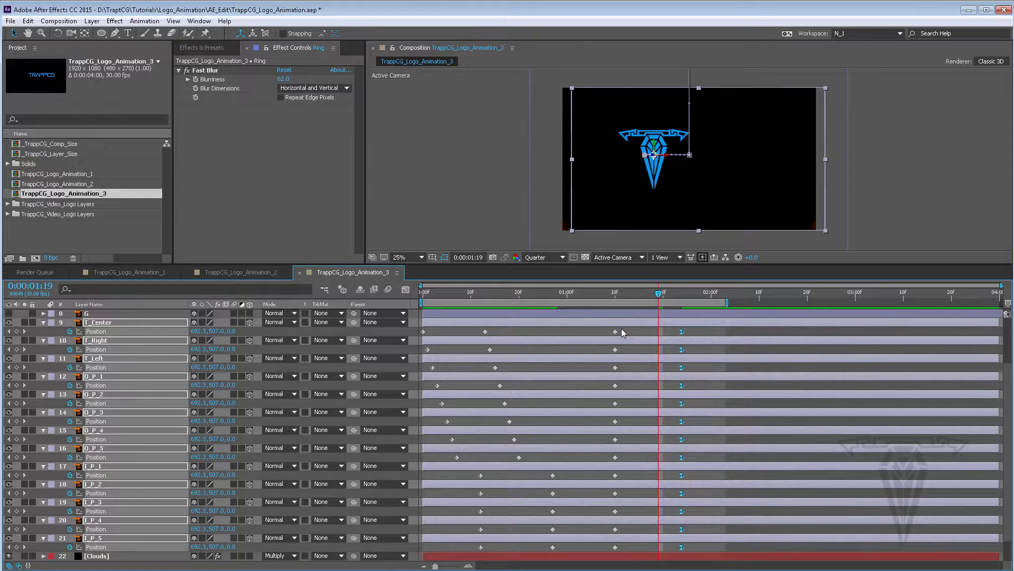
Apply keyframe easing to the third Position keyframes of all logo layers
{"action": "left_click_drag", "start_coordinate": [621, 329], "coordinate": [618, 560]}
{"action": "right_click", "coordinate": [615, 475]}
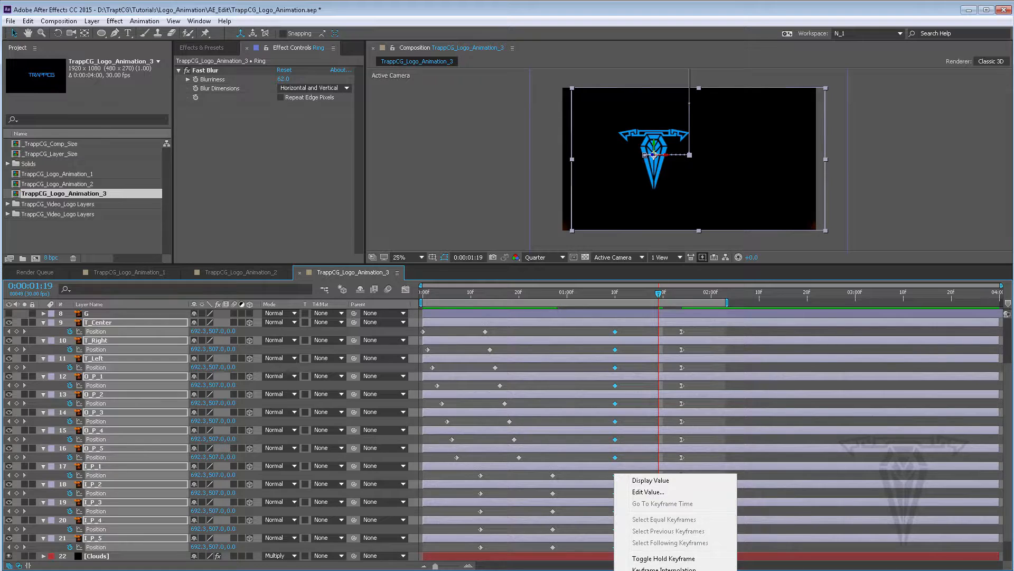
{"action": "left_click", "coordinate": [502, 560]}
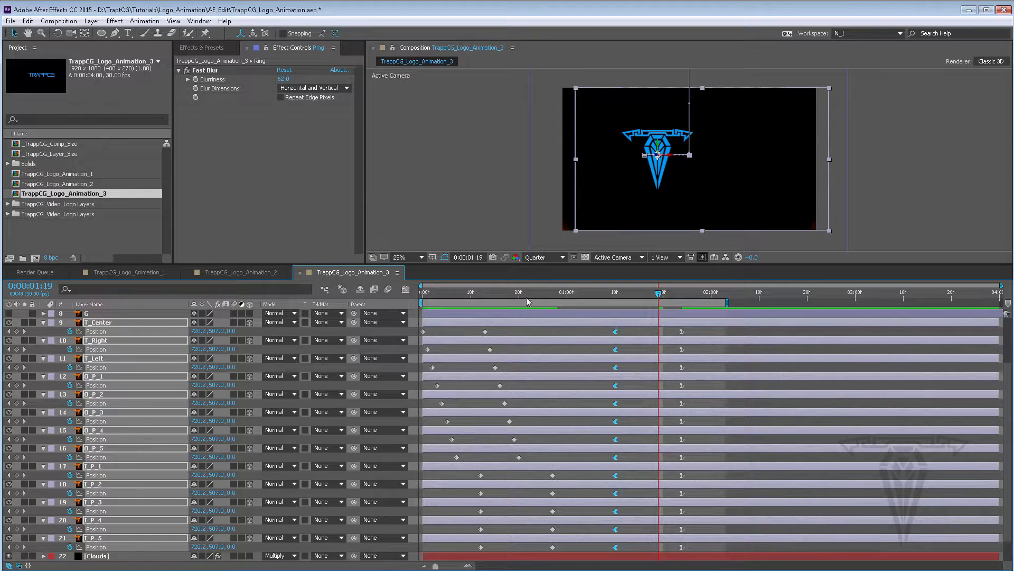
Preview the animation from frame 27
{"action": "left_click_drag", "start_coordinate": [493, 292], "coordinate": [554, 304]}
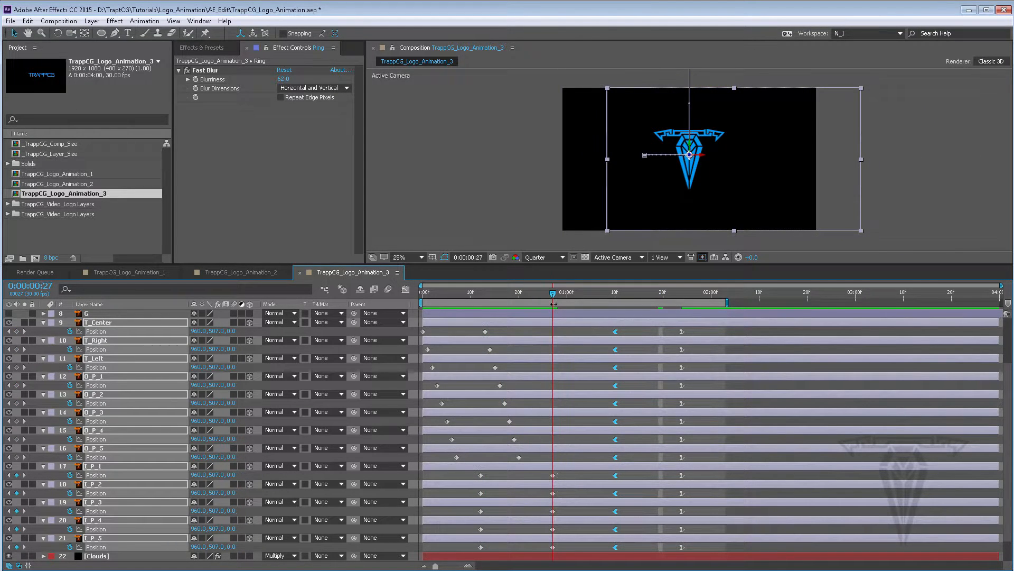
{"action": "key", "text": "space"}
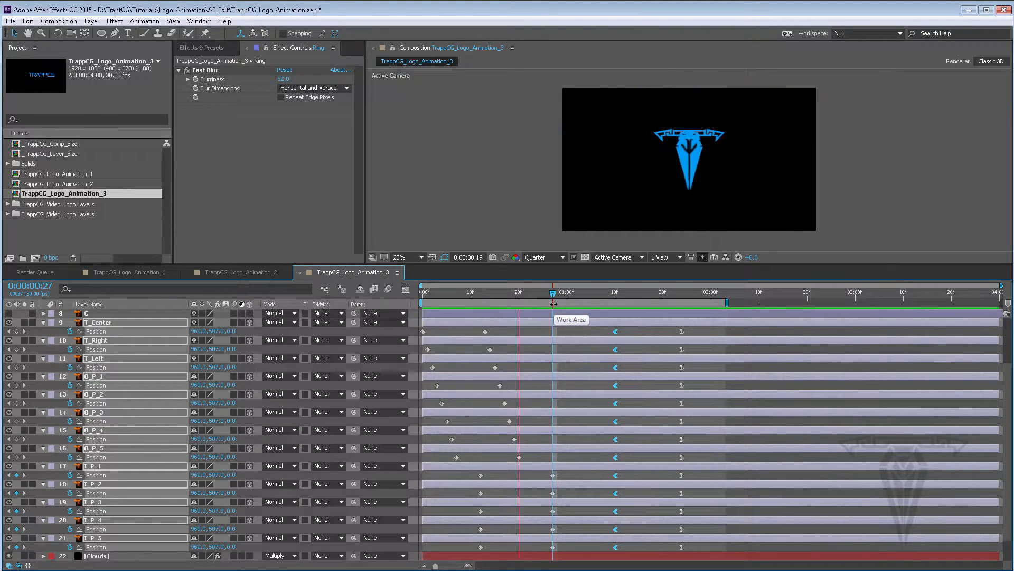
{"action": "key", "text": "space"}
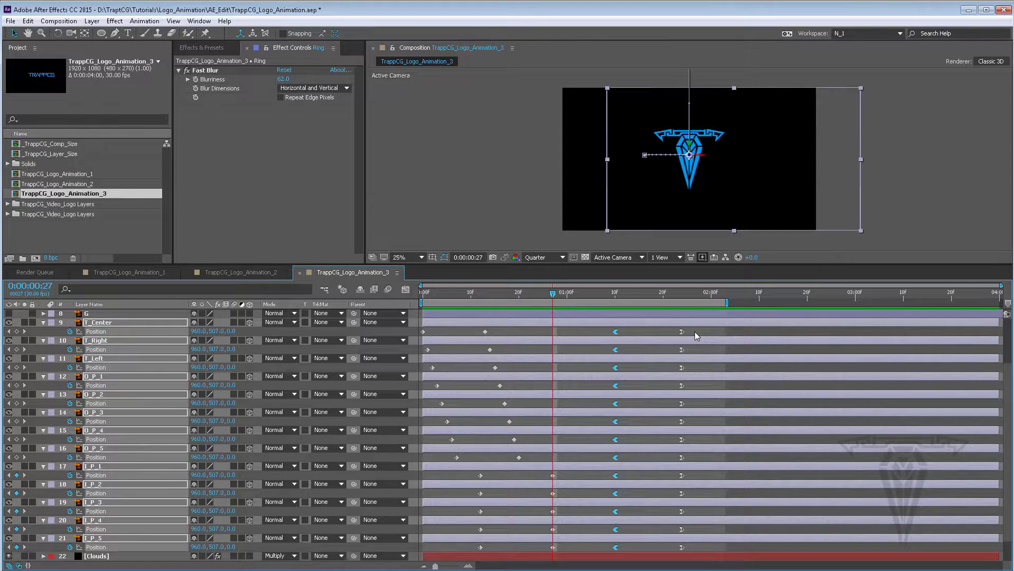
Move the final Position keyframes of all logo layers a few frames later and preview the result
{"action": "left_click_drag", "start_coordinate": [697, 331], "coordinate": [651, 561]}
{"action": "left_click_drag", "start_coordinate": [683, 334], "coordinate": [697, 335]}
{"action": "key", "text": "space"}
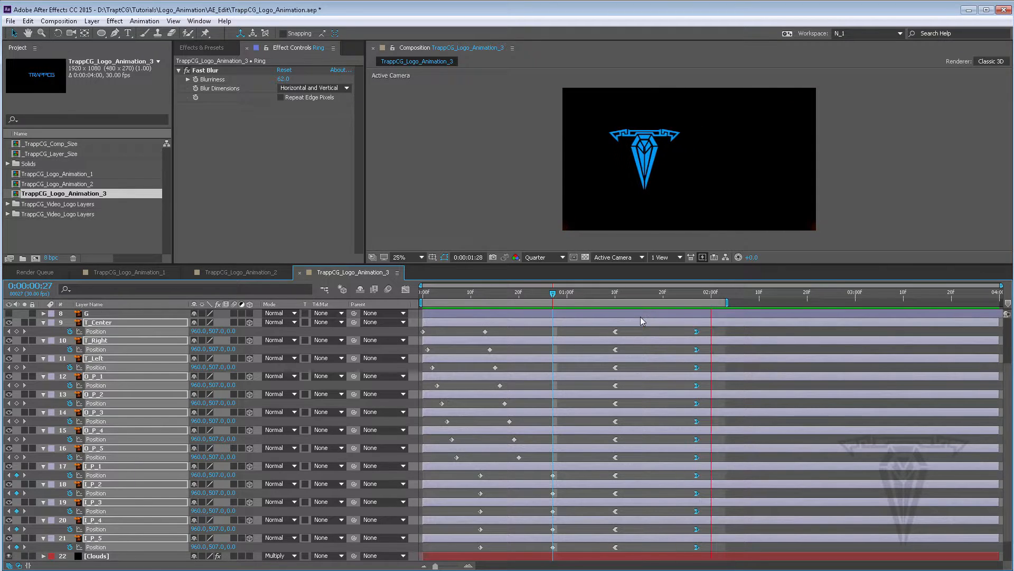
{"action": "key", "text": "space"}
{"action": "left_click", "coordinate": [640, 318]}
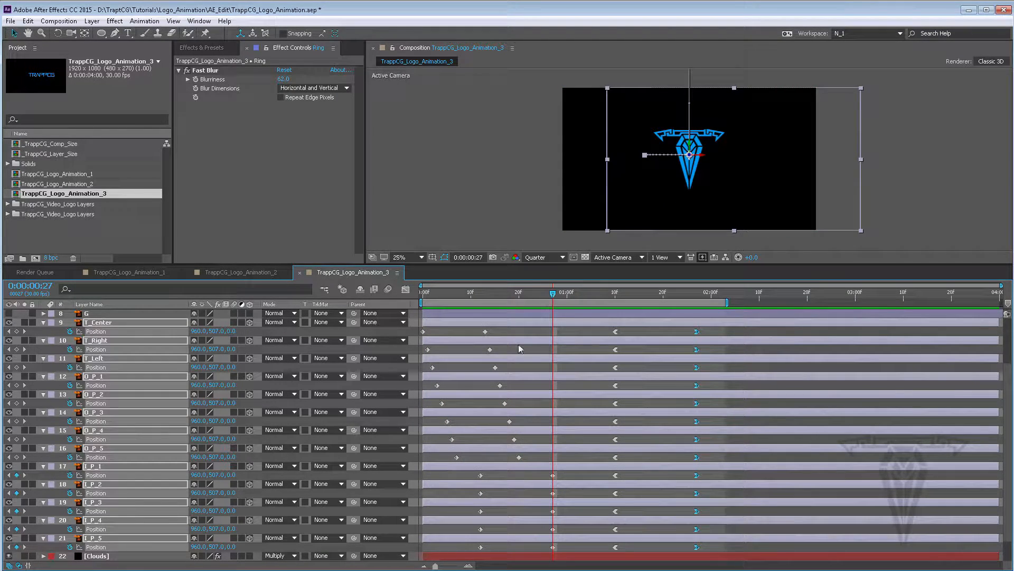
{"action": "key", "text": "s"}
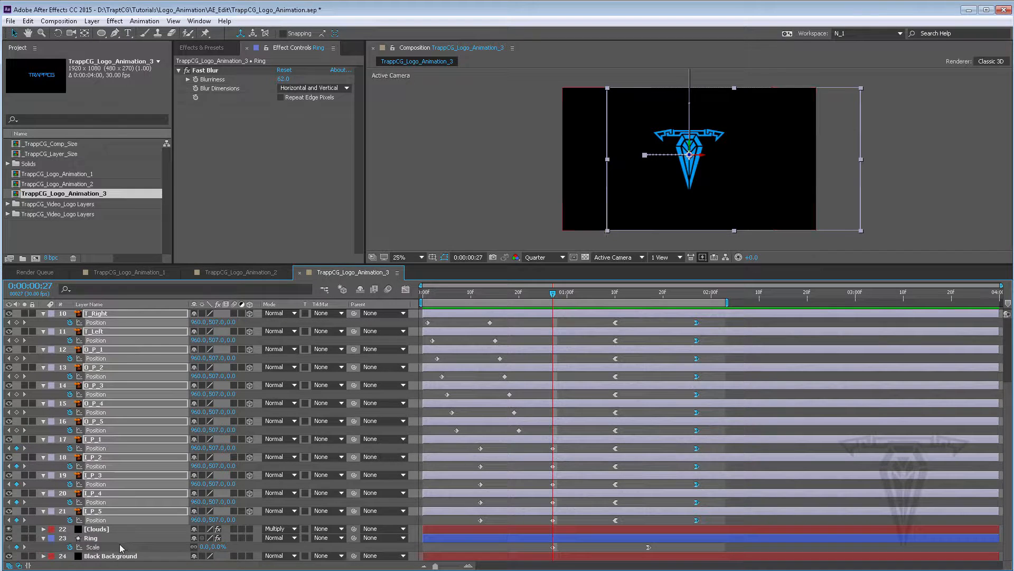
{"action": "left_click", "coordinate": [44, 538]}
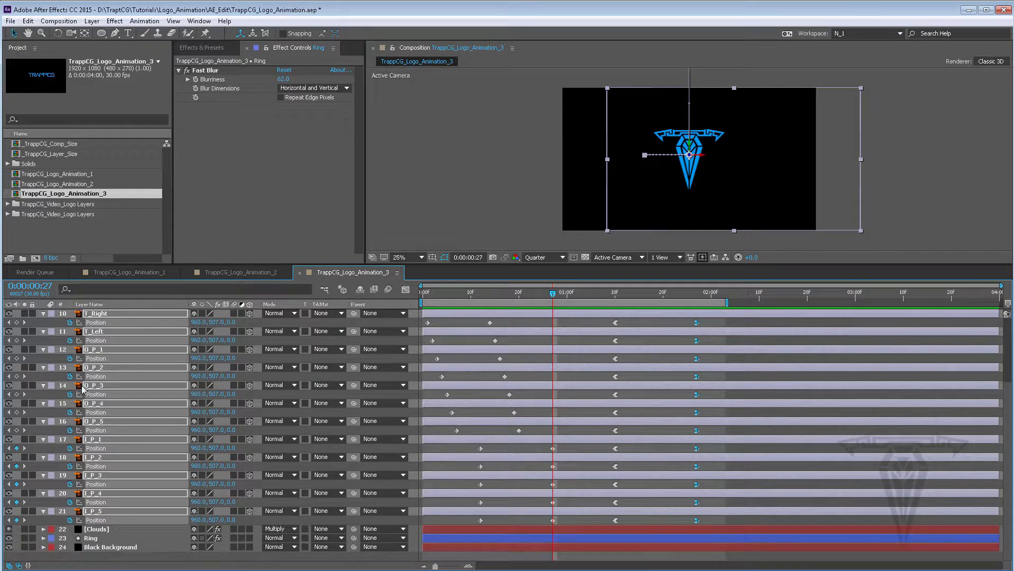
Collapse all layer properties and toggle the camera's visibility to inspect frame 11
{"action": "left_click", "coordinate": [44, 340]}
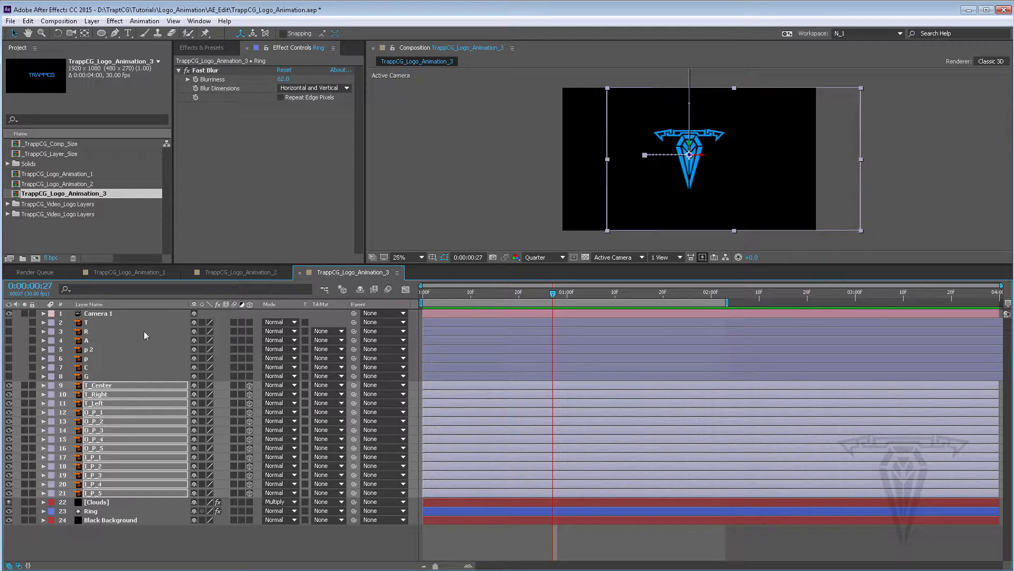
{"action": "left_click", "coordinate": [88, 323]}
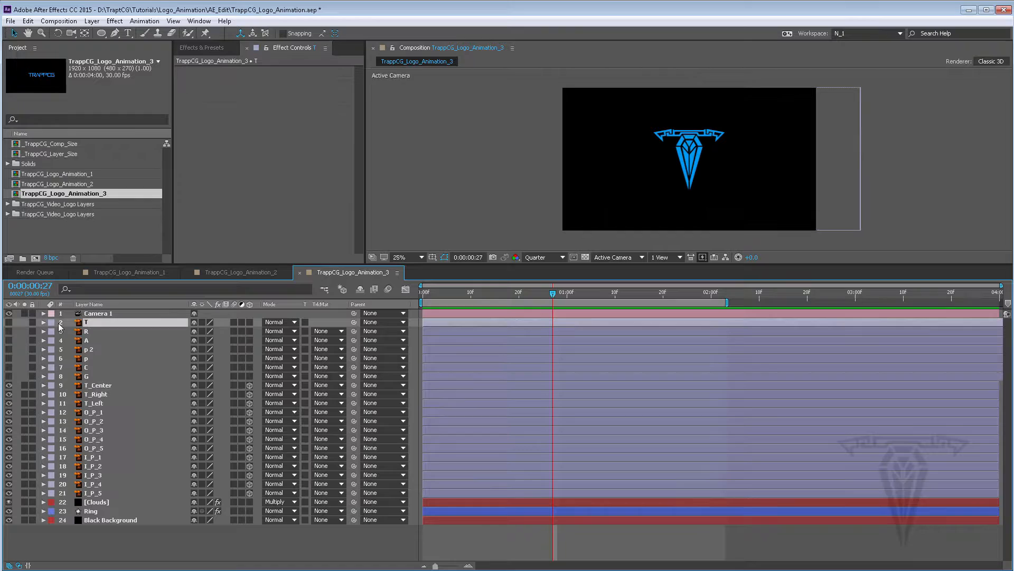
{"action": "left_click", "coordinate": [98, 314]}
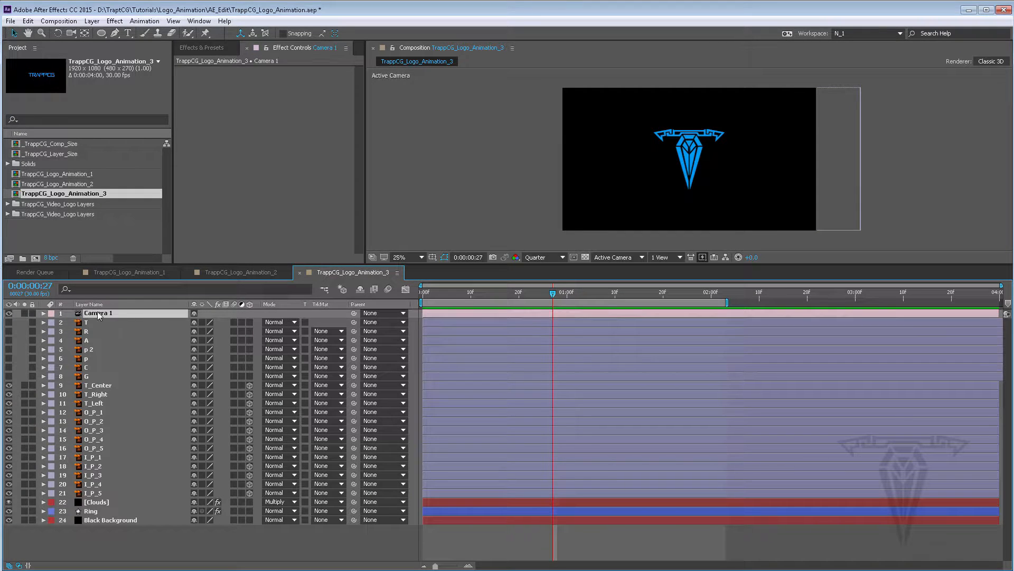
{"action": "left_click_drag", "start_coordinate": [523, 294], "coordinate": [477, 293]}
{"action": "left_click", "coordinate": [8, 313]}
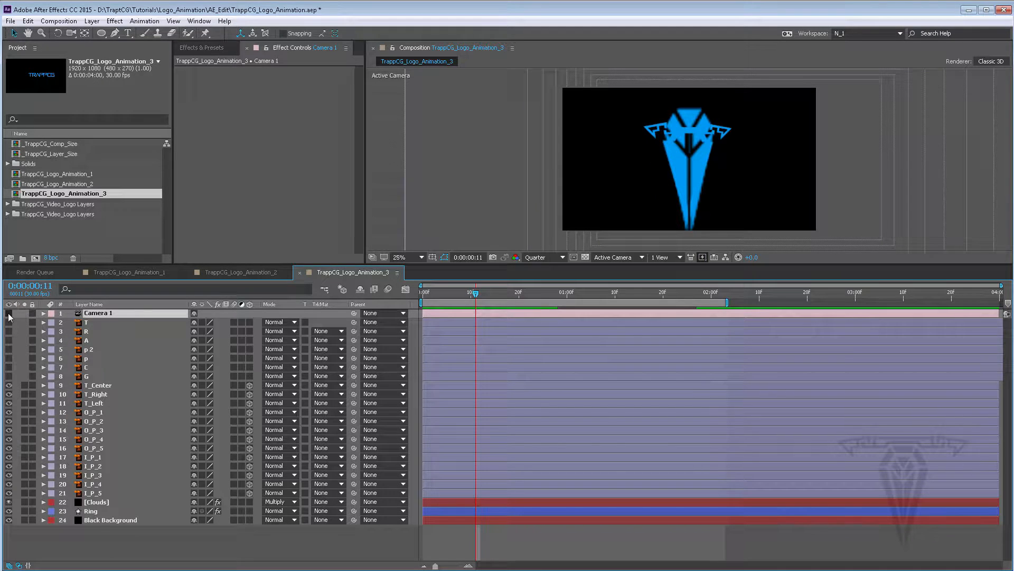
{"action": "left_click", "coordinate": [8, 313]}
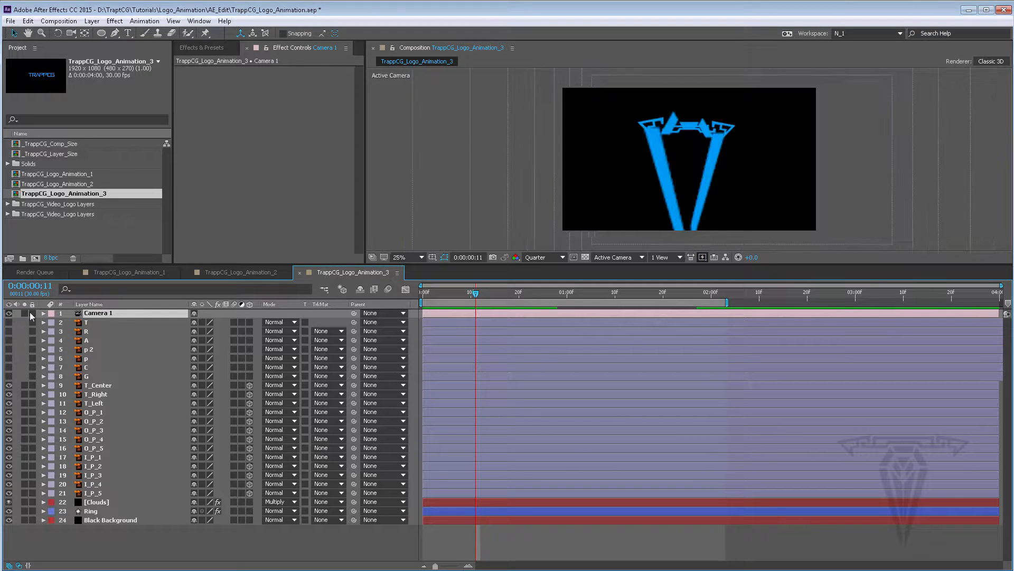
Select the letter layers T through G and turn on their visibility
{"action": "left_click", "coordinate": [88, 323]}
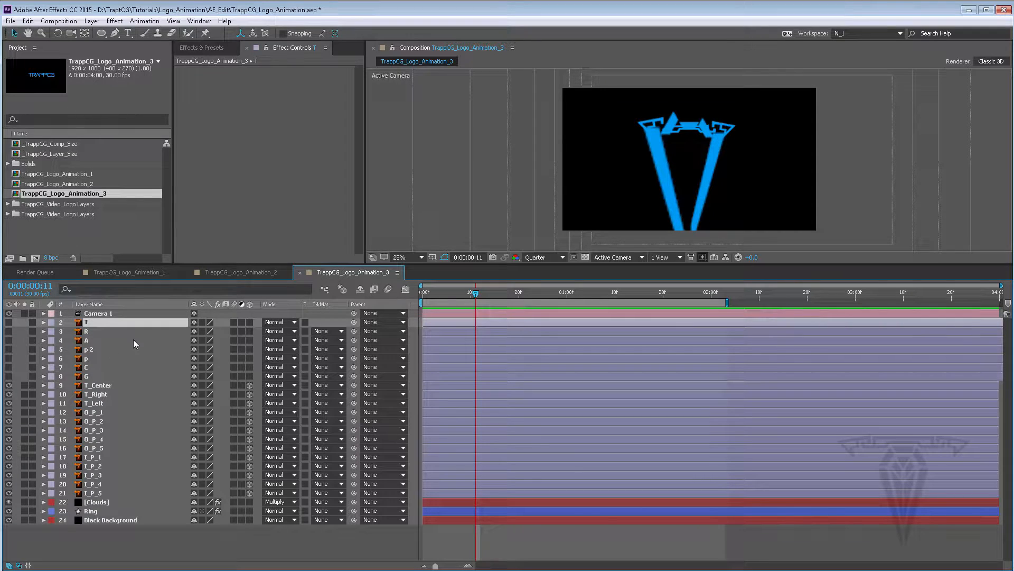
{"action": "left_click", "coordinate": [86, 376], "text": "shift"}
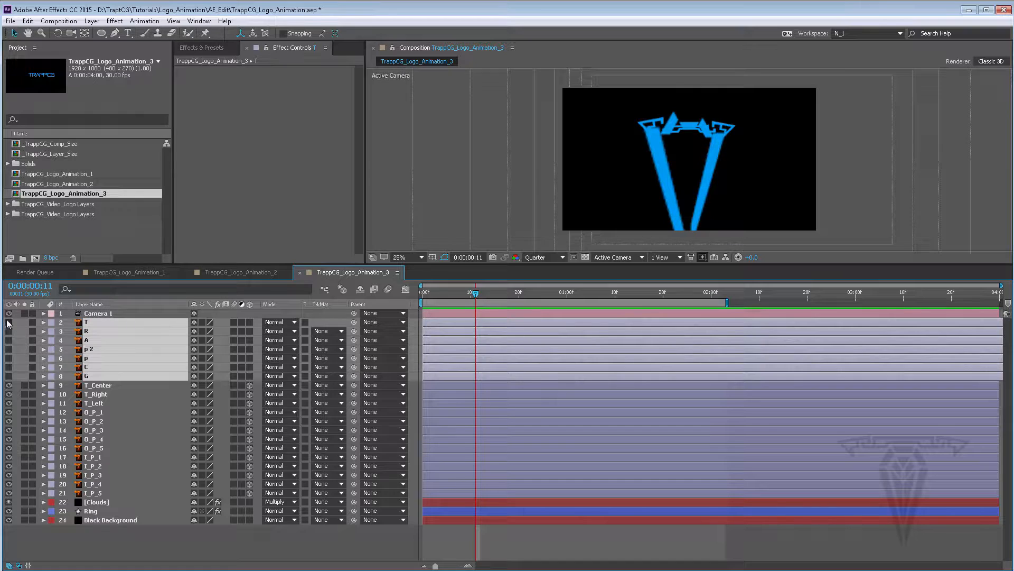
{"action": "left_click_drag", "start_coordinate": [9, 321], "coordinate": [9, 375]}
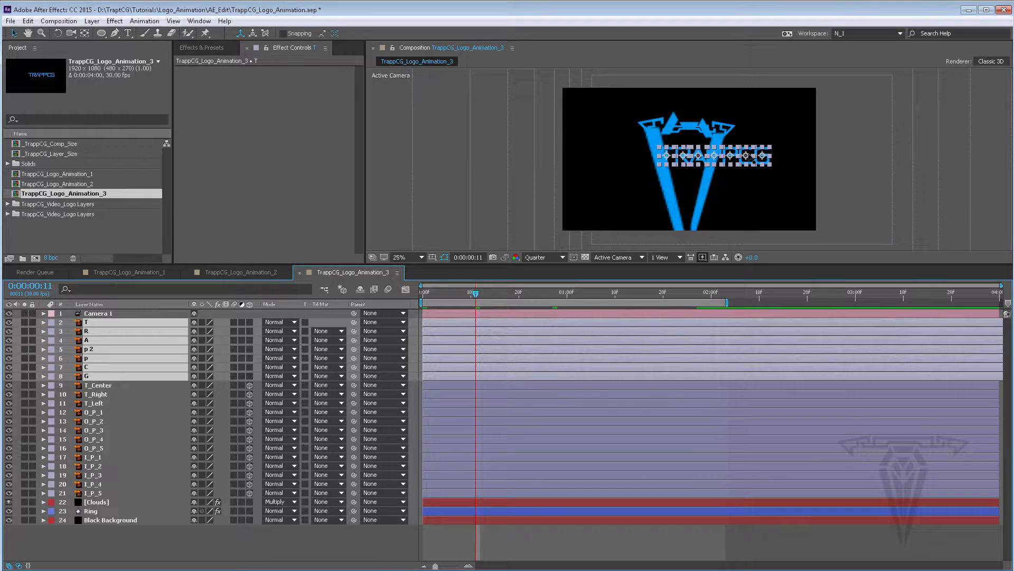
Zoom the viewer to 50% and make the selected letter layers 3D
{"action": "key", "text": "period"}
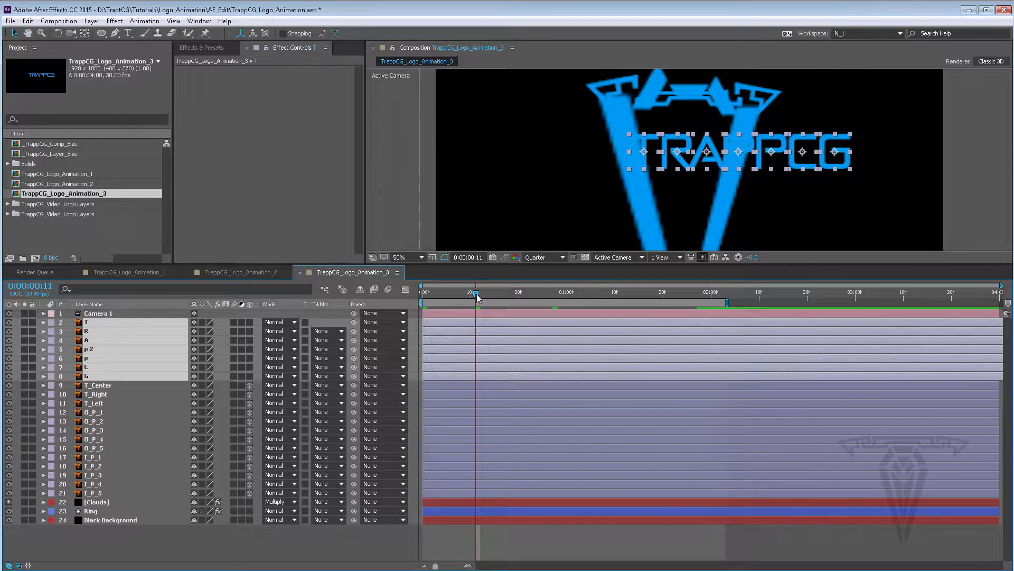
{"action": "left_click_drag", "start_coordinate": [477, 294], "coordinate": [592, 294]}
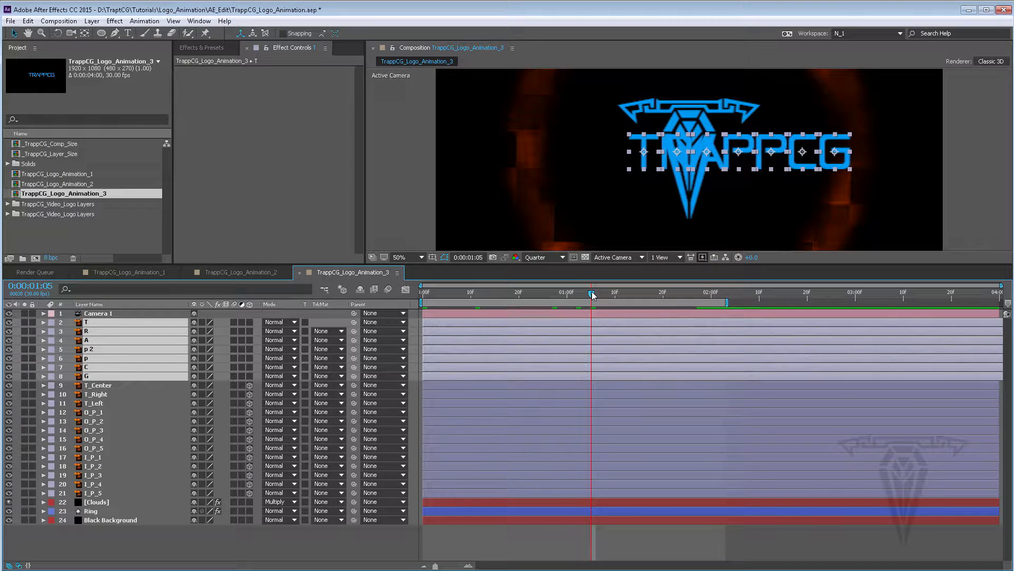
{"action": "left_click", "coordinate": [252, 322]}
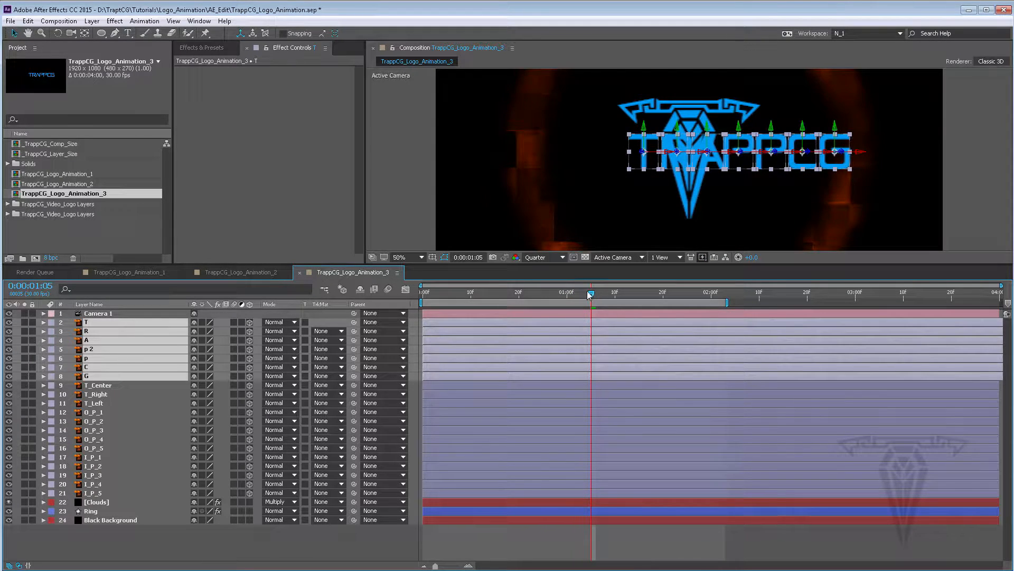
At 2:06, add a Y Rotation keyframe for all selected letter layers
{"action": "mouse_move", "coordinate": [602, 294]}
{"action": "left_mouse_down"}
{"action": "mouse_move", "coordinate": [761, 303]}
{"action": "mouse_move", "coordinate": [719, 293]}
{"action": "mouse_move", "coordinate": [741, 297]}
{"action": "left_mouse_up"}
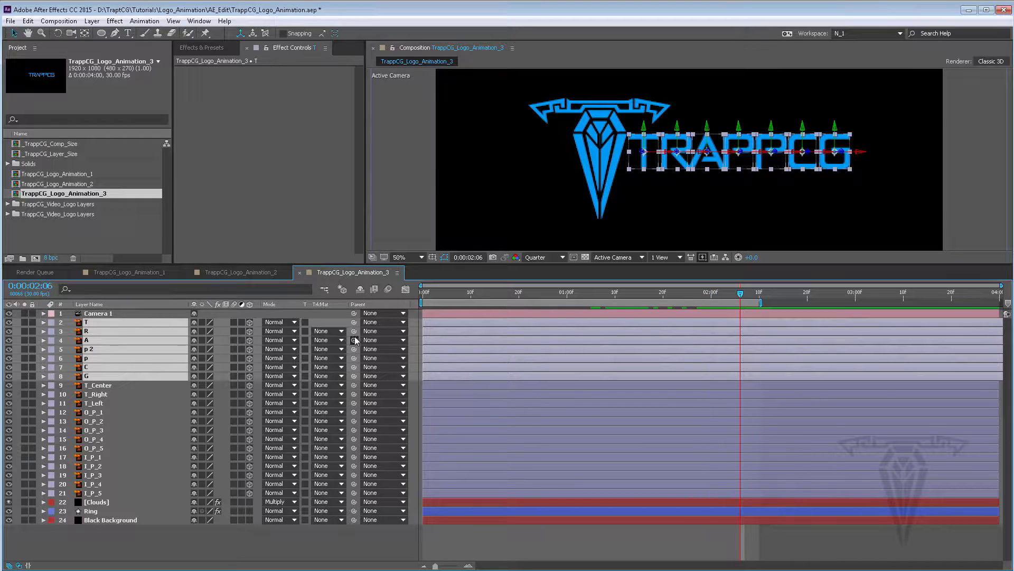
{"action": "key", "text": "r"}
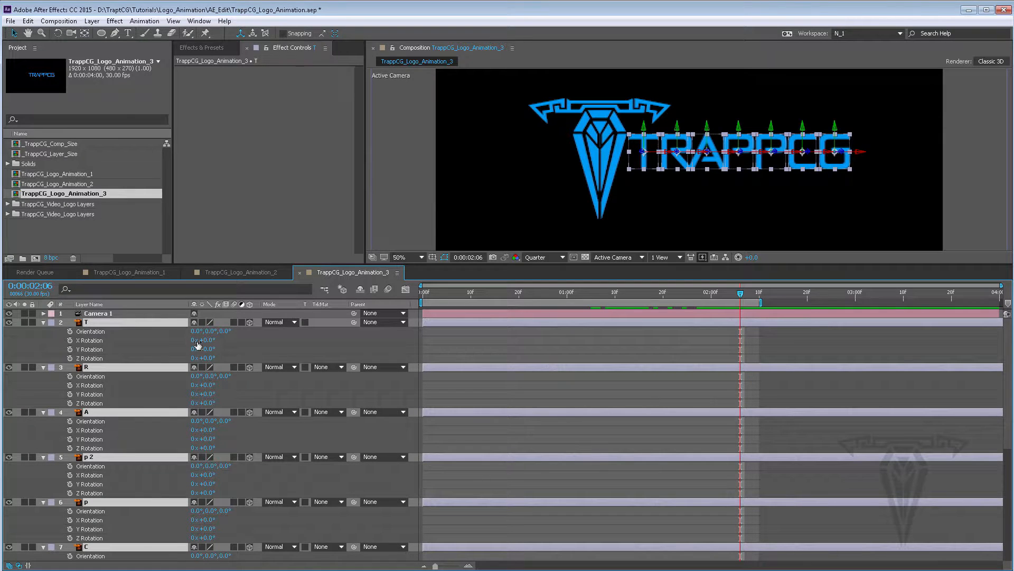
{"action": "mouse_move", "coordinate": [205, 349]}
{"action": "left_mouse_down"}
{"action": "mouse_move", "coordinate": [161, 348]}
{"action": "mouse_move", "coordinate": [218, 348]}
{"action": "left_mouse_up"}
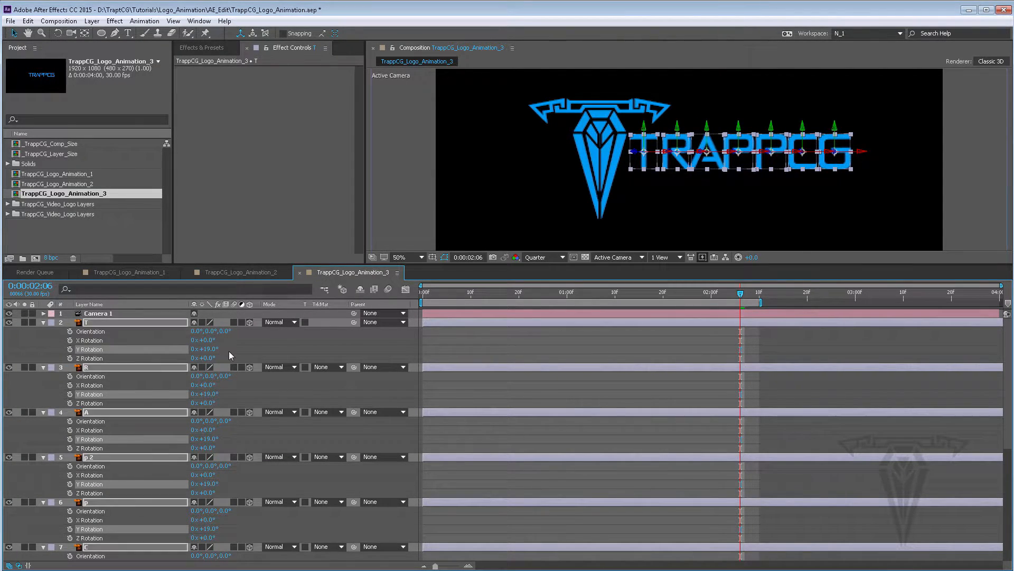
{"action": "key", "text": "ctrl+z"}
{"action": "left_click", "coordinate": [69, 349]}
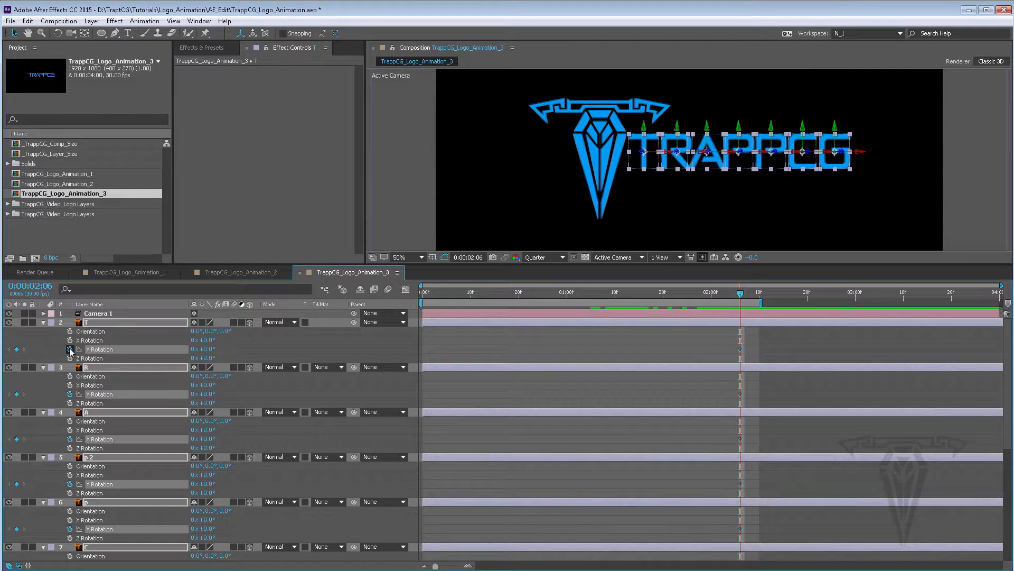
At 1:20, set the letters' Y Rotation to 90°
{"action": "left_click_drag", "start_coordinate": [740, 294], "coordinate": [665, 300]}
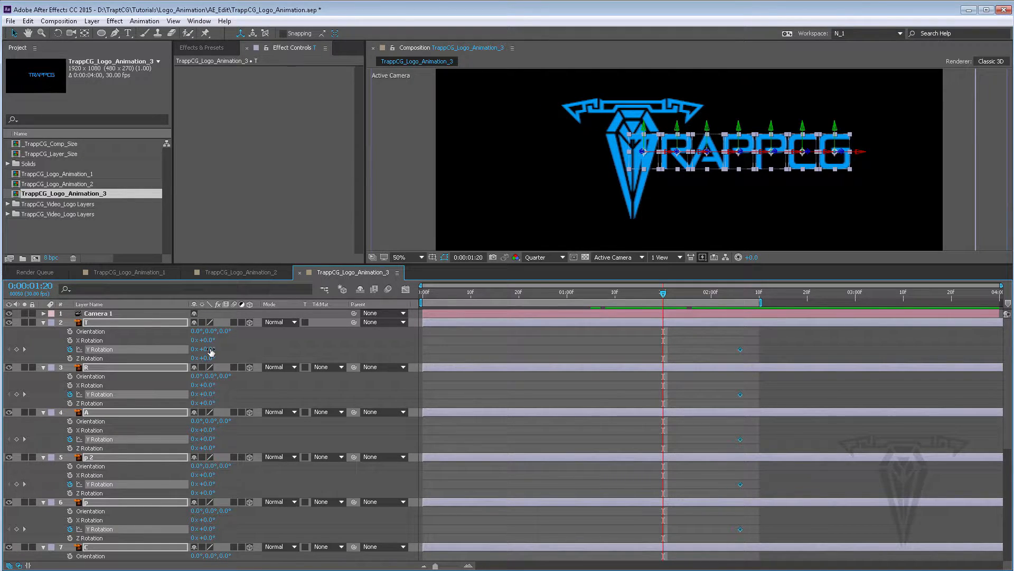
{"action": "left_click", "coordinate": [211, 349]}
{"action": "type", "text": "90"}
{"action": "key", "text": "Return"}
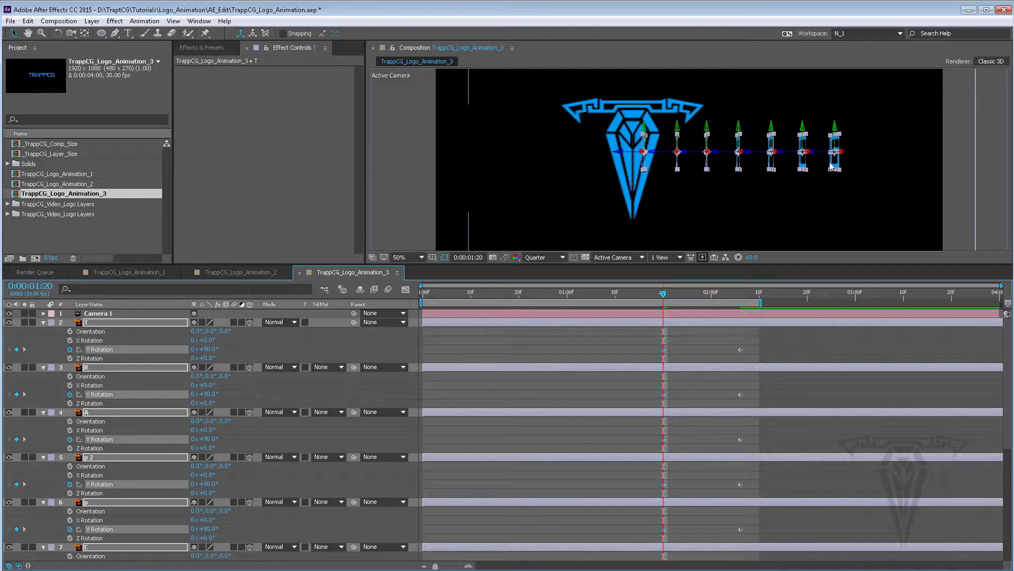
Set the letters' Y Rotation at 1:20 to one revolution plus 90° and preview the spin
{"action": "key", "text": "space"}
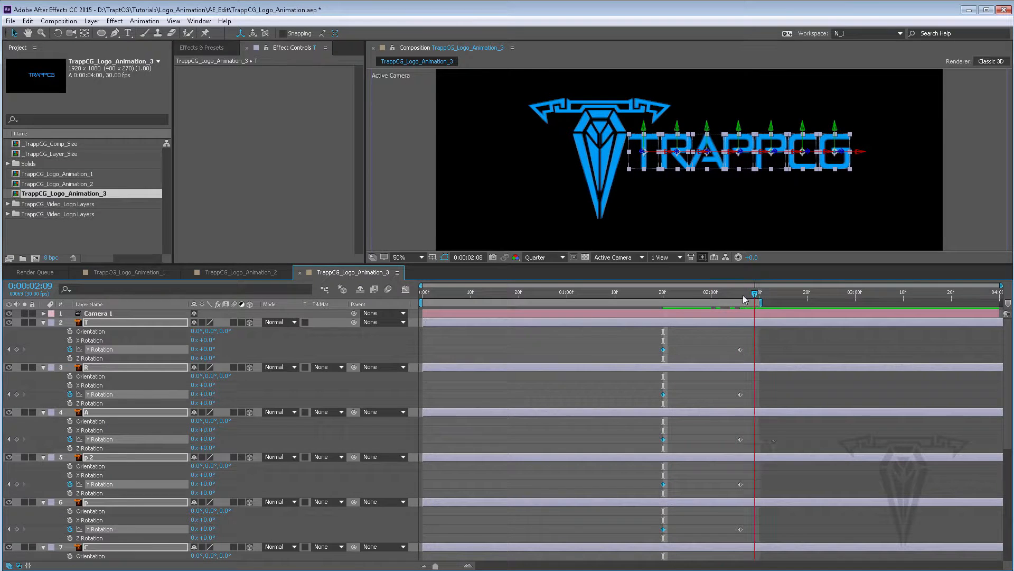
{"action": "left_click_drag", "start_coordinate": [742, 296], "coordinate": [665, 295]}
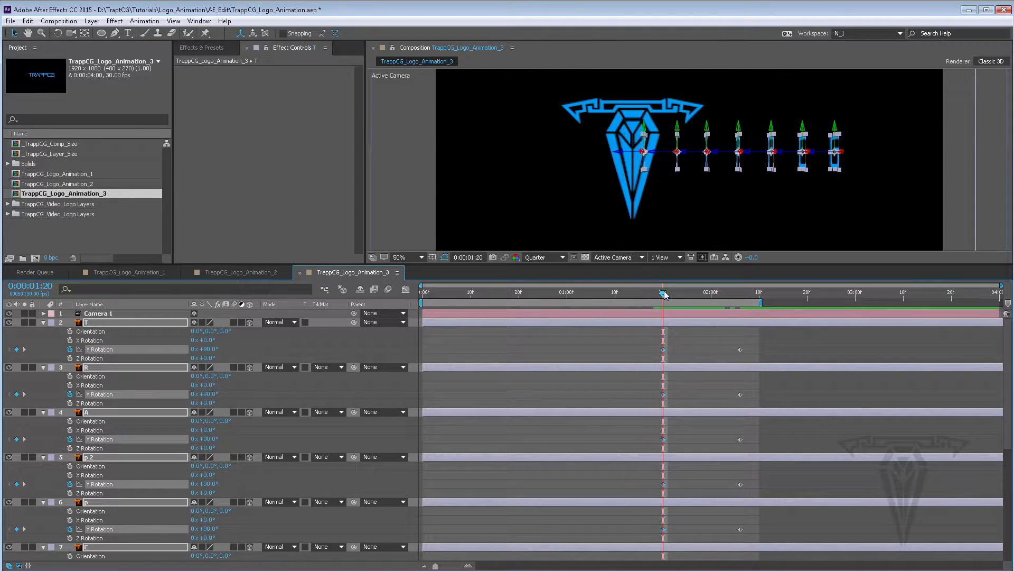
{"action": "left_click", "coordinate": [193, 349]}
{"action": "key", "text": "Return"}
{"action": "key", "text": "space"}
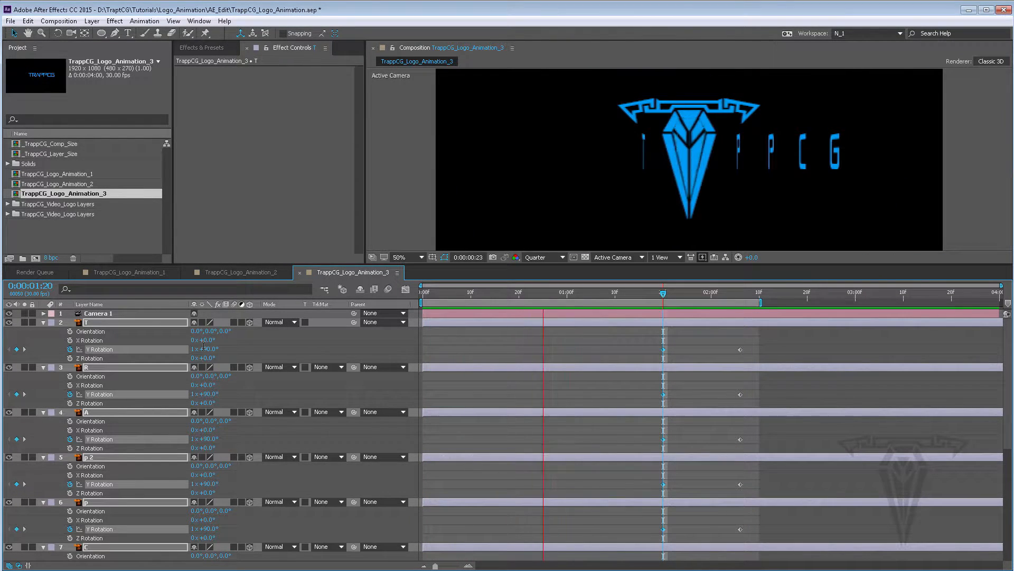
{"action": "key", "text": "space"}
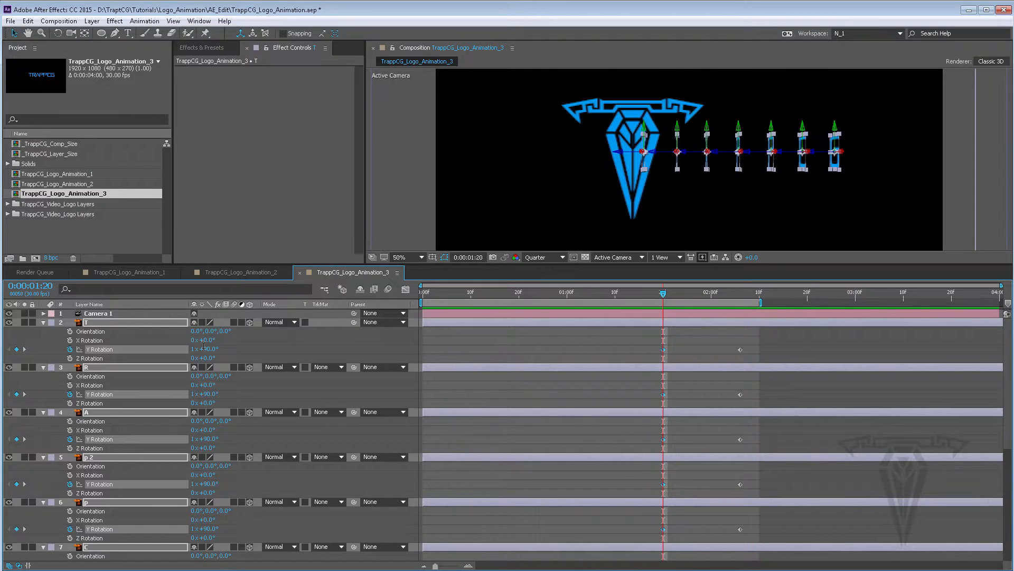
Apply Easy Ease to the final Y Rotation keyframes of all letter layers
{"action": "left_click_drag", "start_coordinate": [664, 297], "coordinate": [742, 303]}
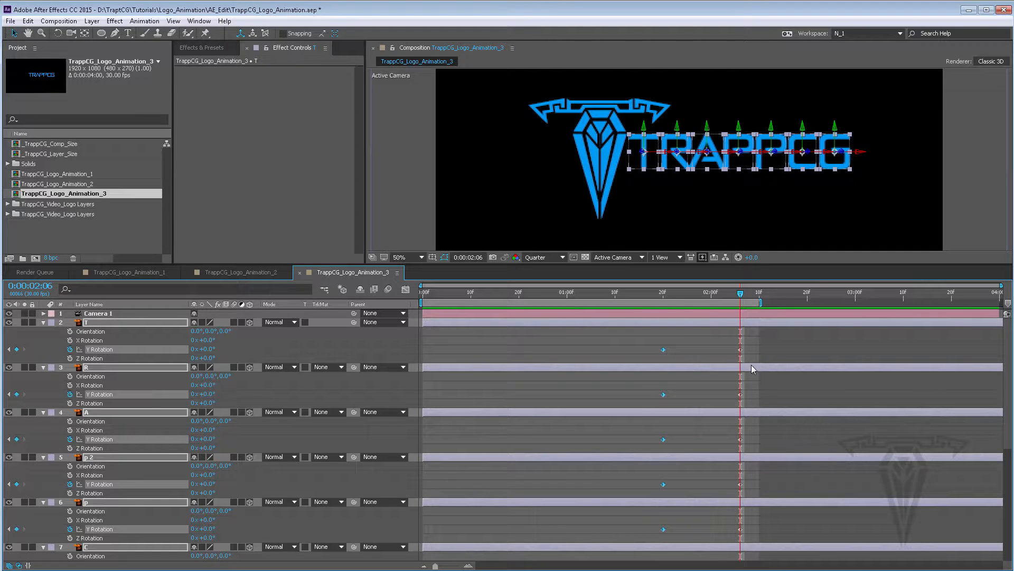
{"action": "left_click", "coordinate": [754, 349]}
{"action": "left_click_drag", "start_coordinate": [743, 491], "coordinate": [708, 550]}
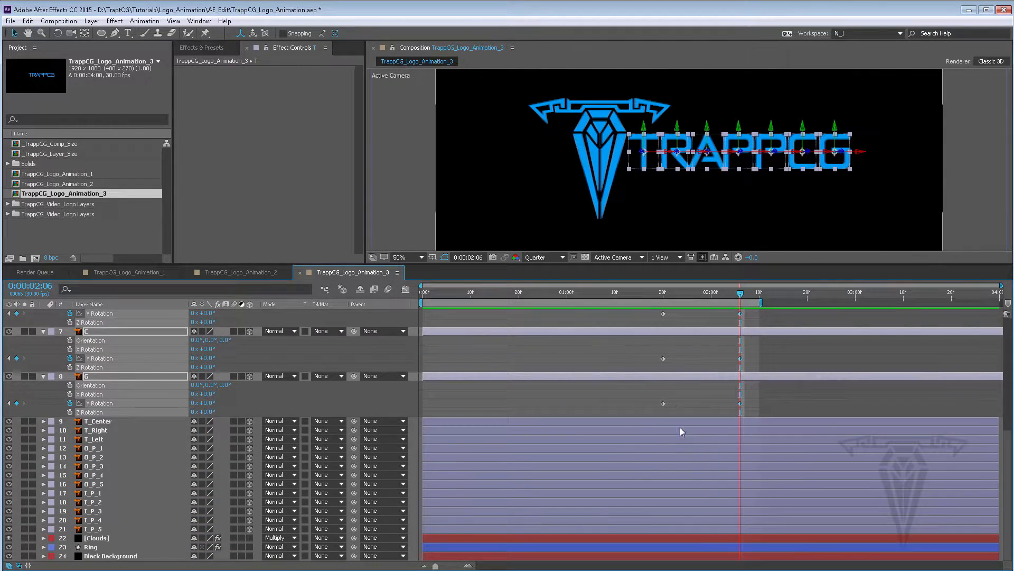
{"action": "scroll", "coordinate": [679, 427], "scroll_direction": "up", "scroll_amount": 10}
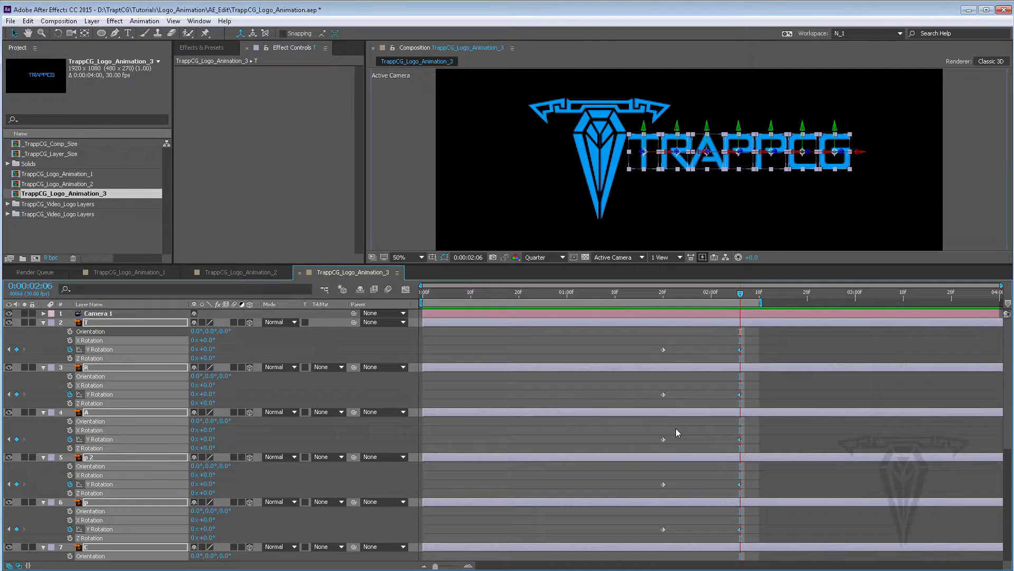
{"action": "key", "text": "grave"}
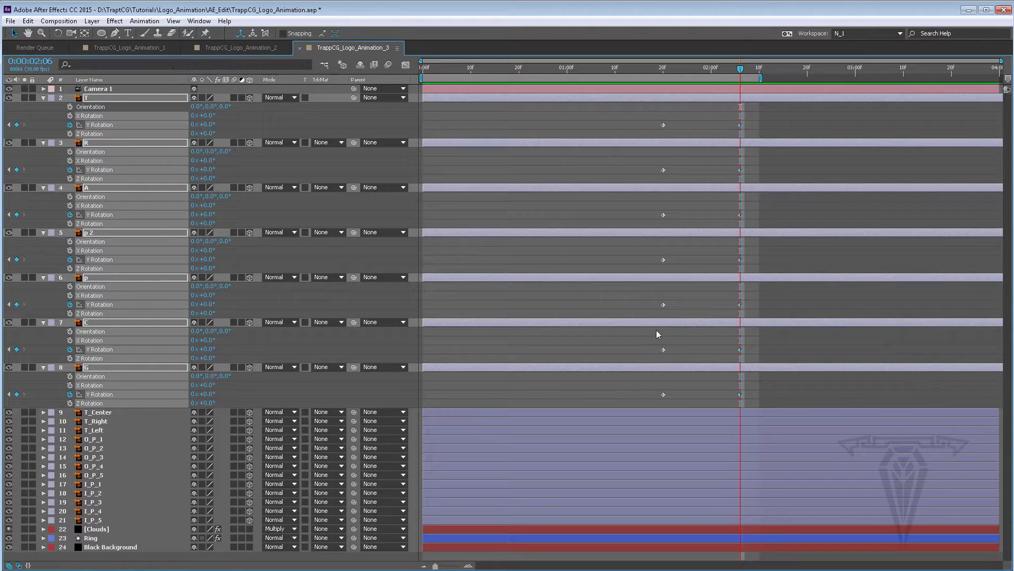
{"action": "right_click", "coordinate": [741, 172]}
{"action": "mouse_move", "coordinate": [784, 305]}
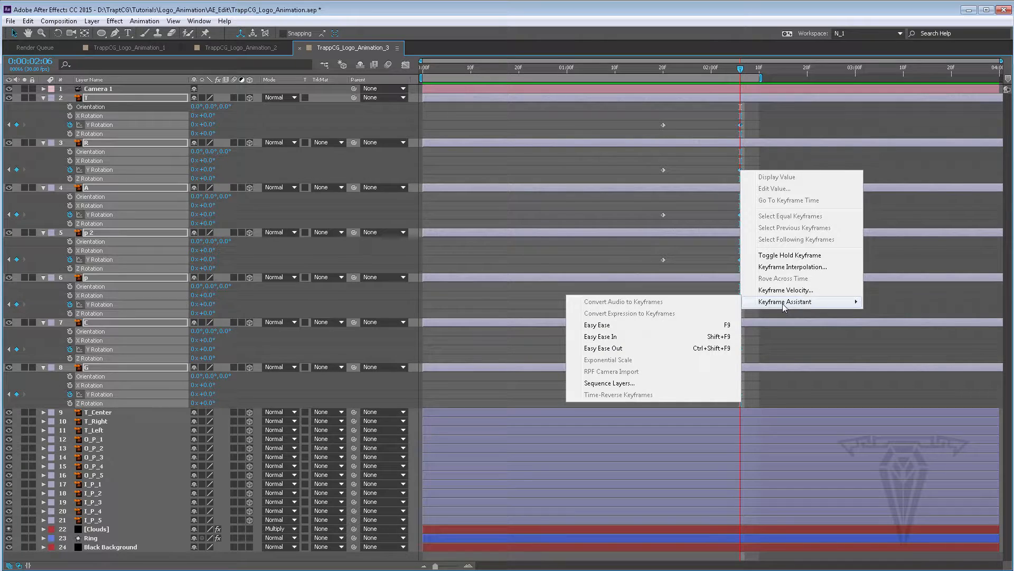
{"action": "left_click", "coordinate": [614, 327]}
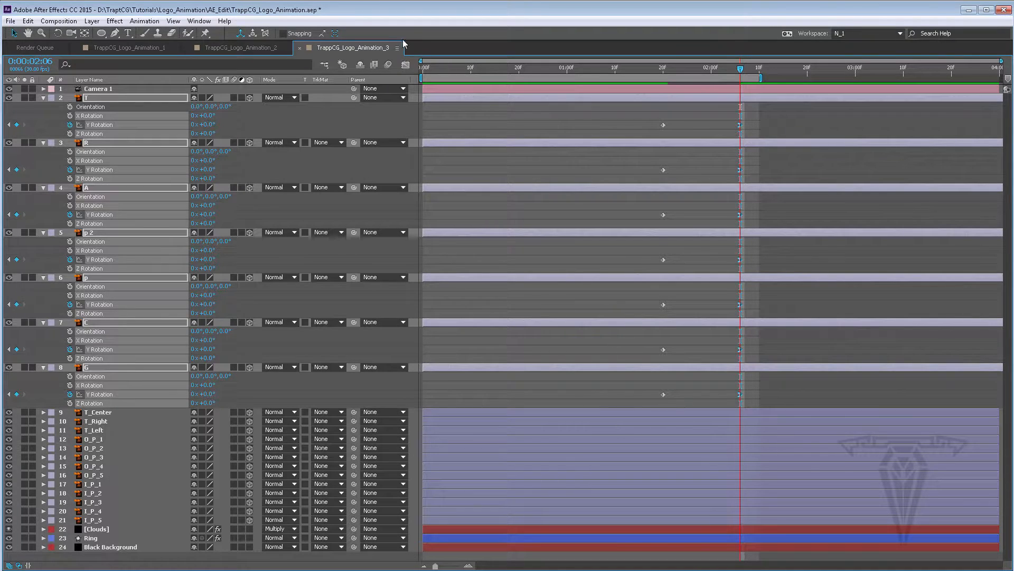
In the Graph Editor, lengthen the incoming ease influence of the final Y Rotation keyframes
{"action": "left_click", "coordinate": [405, 65]}
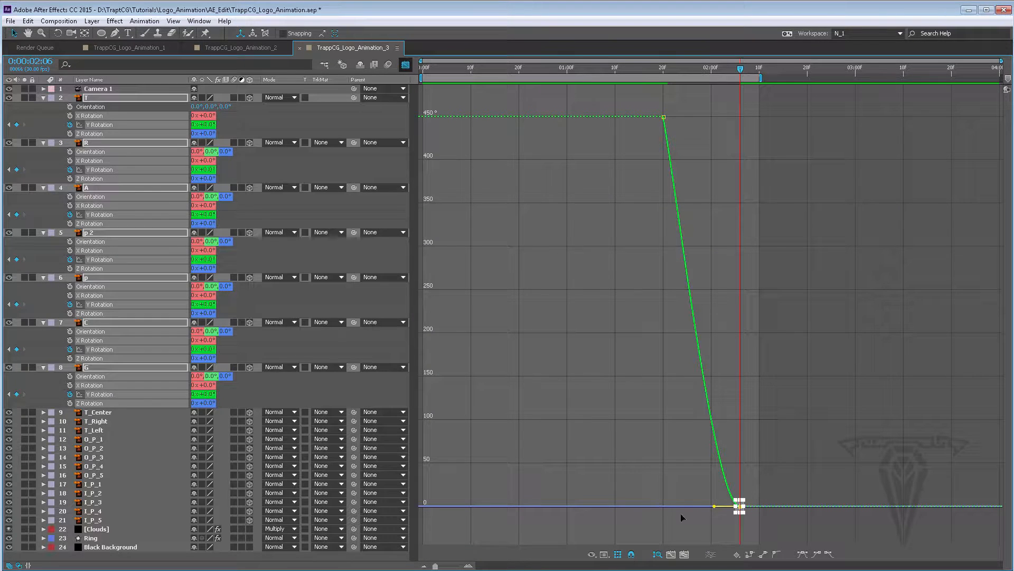
{"action": "left_click_drag", "start_coordinate": [714, 509], "coordinate": [663, 508]}
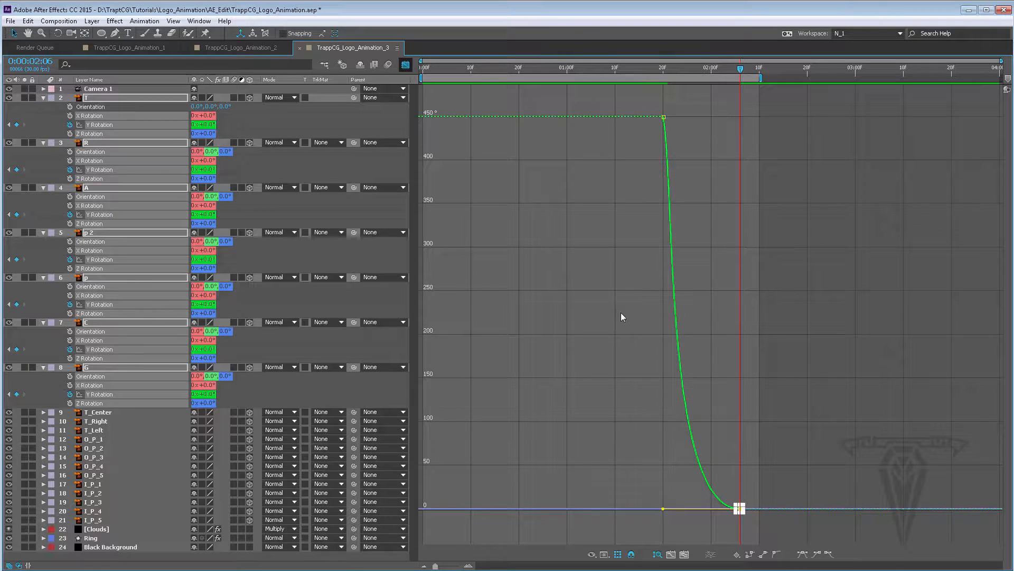
{"action": "left_click", "coordinate": [406, 64]}
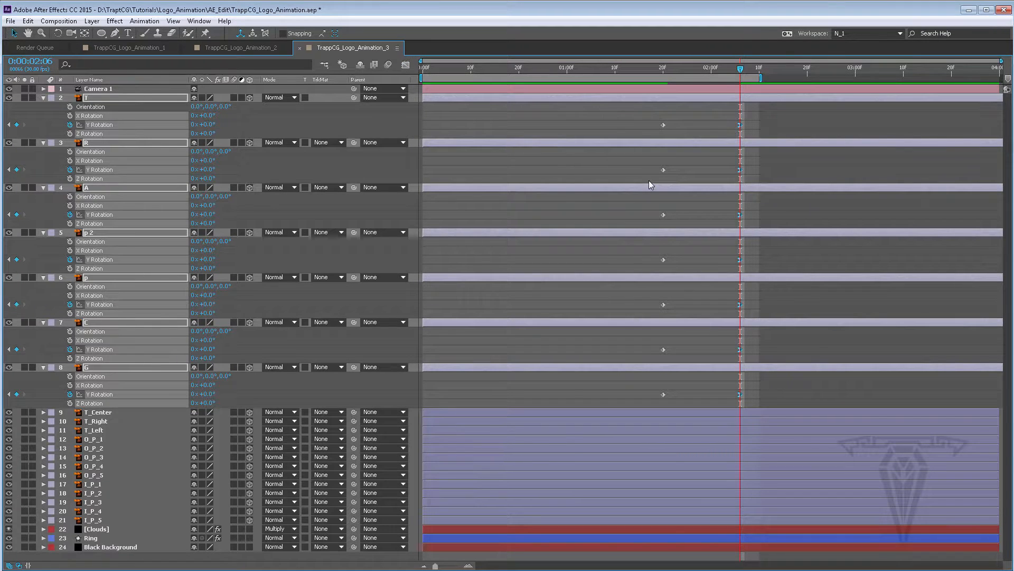
{"action": "key", "text": "grave"}
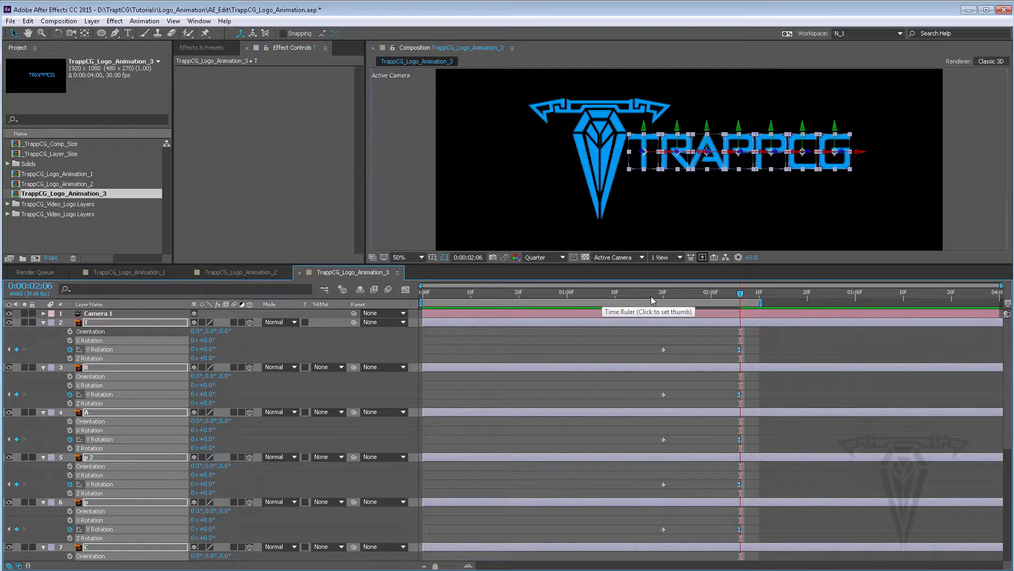
Add Opacity keyframes for the letter layers at 1:20 and shift them a few frames later
{"action": "left_click_drag", "start_coordinate": [740, 293], "coordinate": [664, 291]}
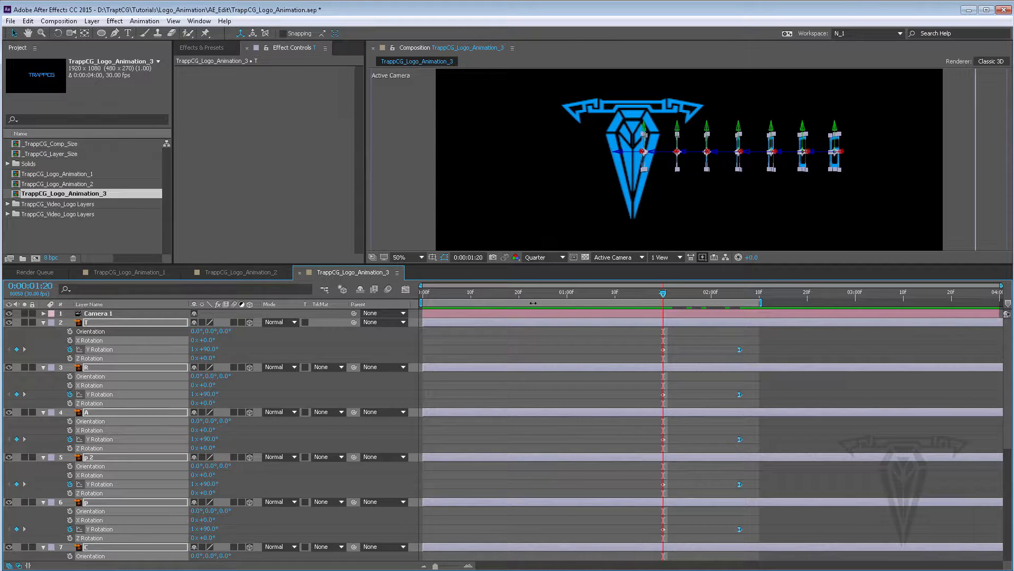
{"action": "key", "text": "t"}
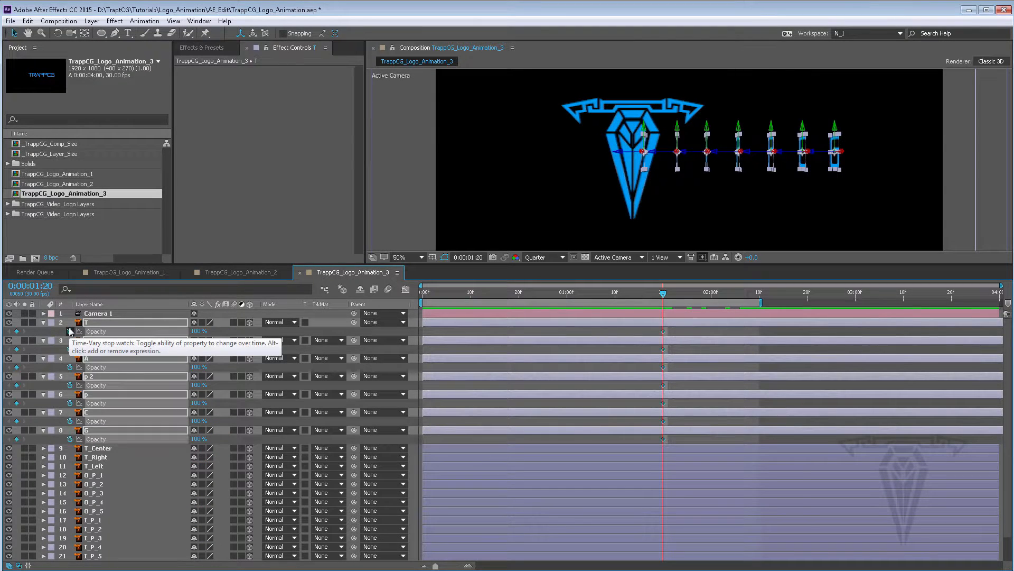
{"action": "left_click", "coordinate": [70, 331]}
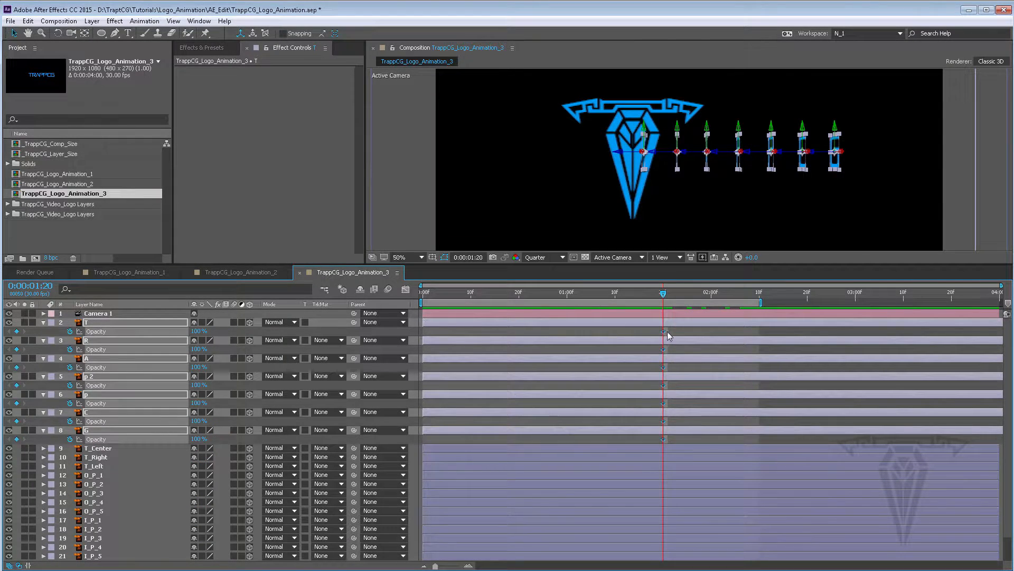
{"action": "left_click_drag", "start_coordinate": [664, 331], "coordinate": [689, 335]}
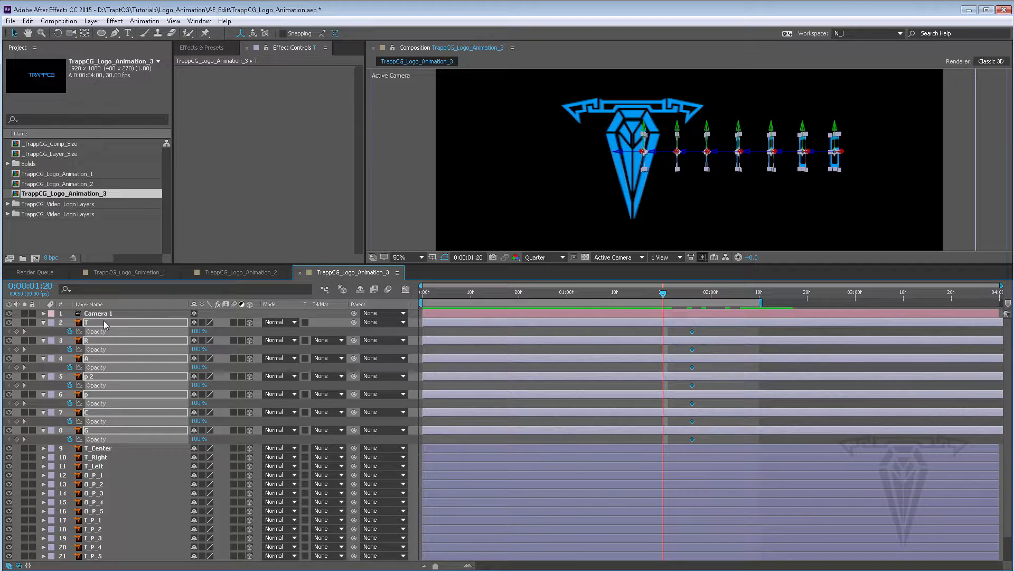
Set the letter layers' Opacity at 1:20 to 0% and reveal their animated properties
{"action": "left_click_drag", "start_coordinate": [196, 332], "coordinate": [92, 331]}
{"action": "key", "text": "u"}
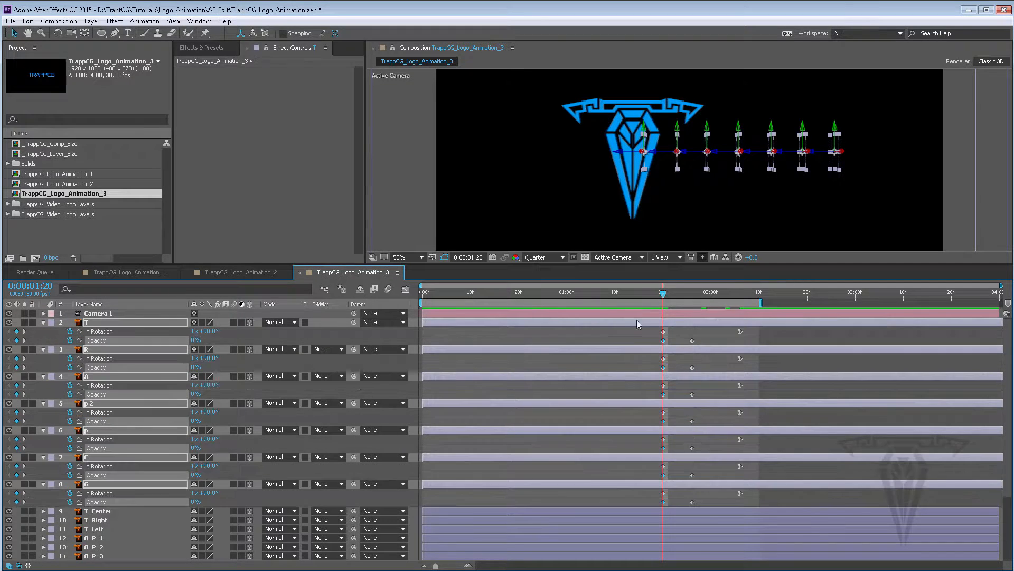
Move the letters' 100% Opacity keyframes about two frames later
{"action": "left_click_drag", "start_coordinate": [664, 295], "coordinate": [736, 294]}
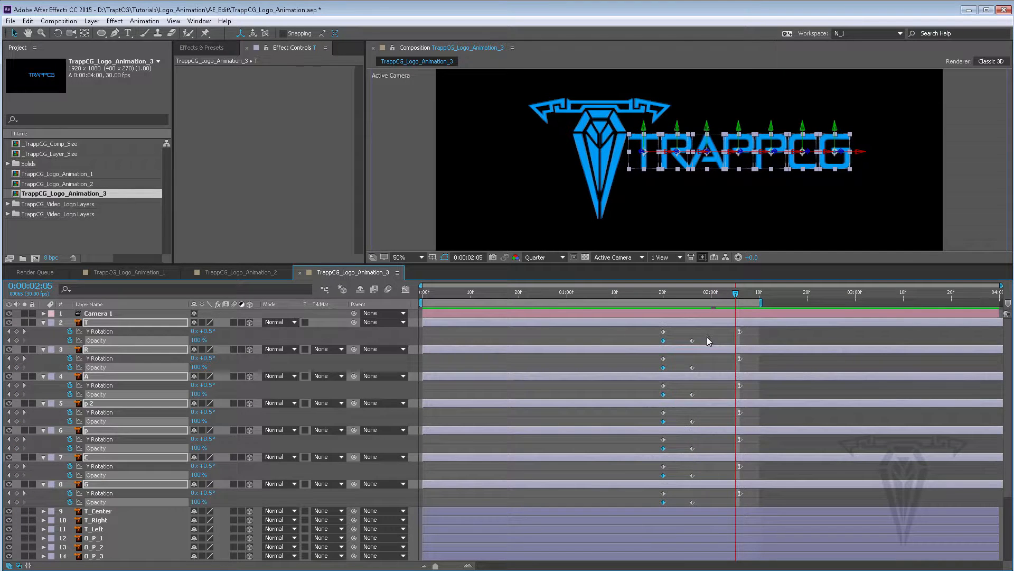
{"action": "left_click_drag", "start_coordinate": [707, 337], "coordinate": [685, 509]}
{"action": "left_click_drag", "start_coordinate": [694, 341], "coordinate": [705, 343]}
{"action": "mouse_move", "coordinate": [736, 294]}
{"action": "left_mouse_down"}
{"action": "mouse_move", "coordinate": [654, 296]}
{"action": "mouse_move", "coordinate": [740, 299]}
{"action": "left_mouse_up"}
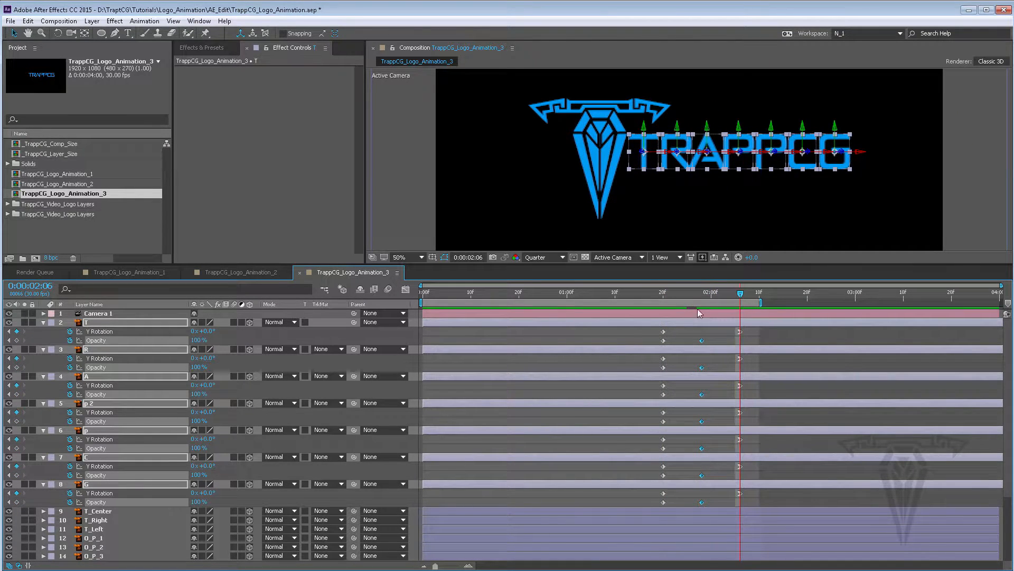
{"action": "key", "text": "u"}
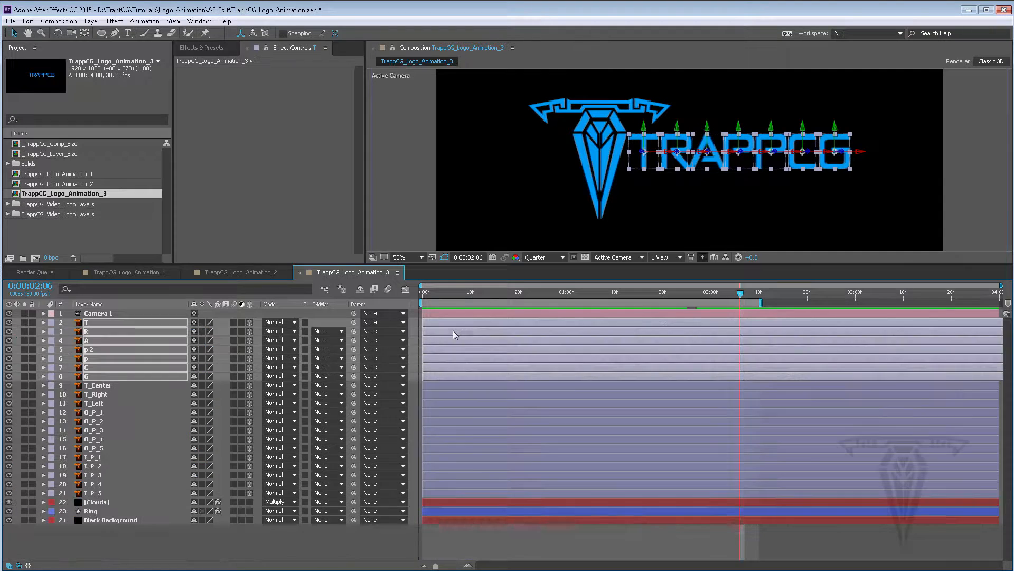
{"action": "key", "text": "u"}
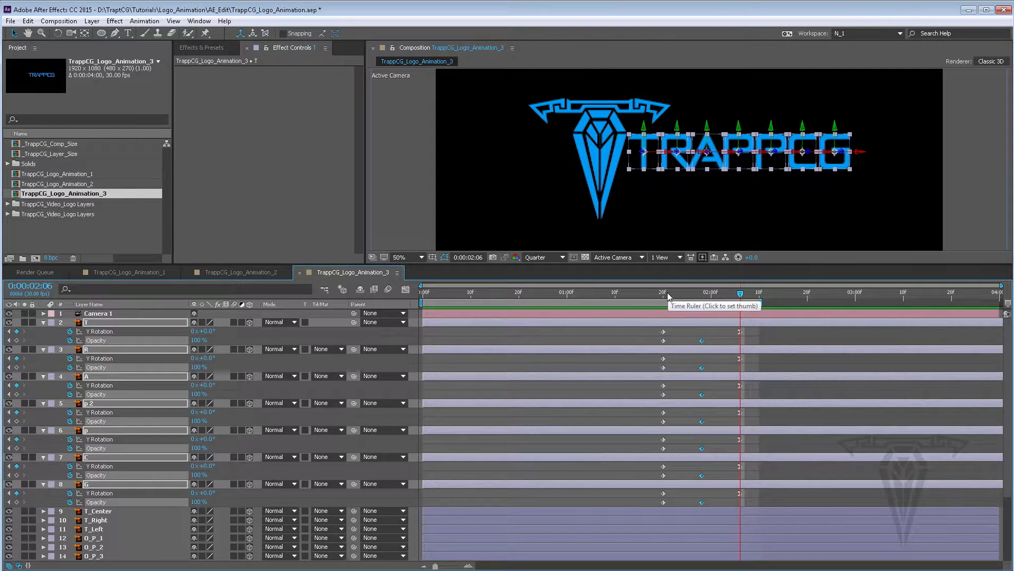
Trim the in points of the selected letter layers to 1:20
{"action": "left_click", "coordinate": [664, 297]}
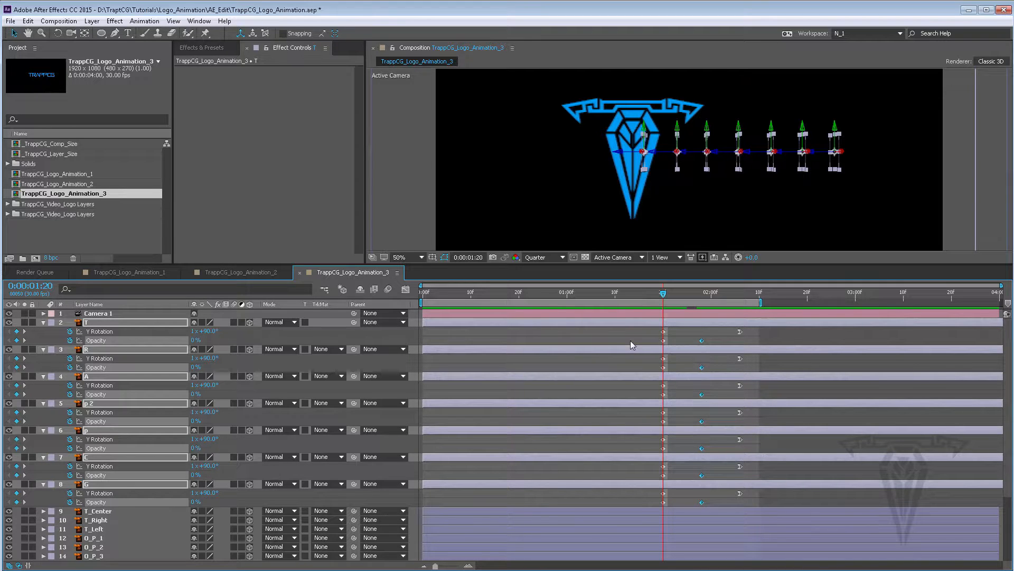
{"action": "key", "text": "alt+bracketleft"}
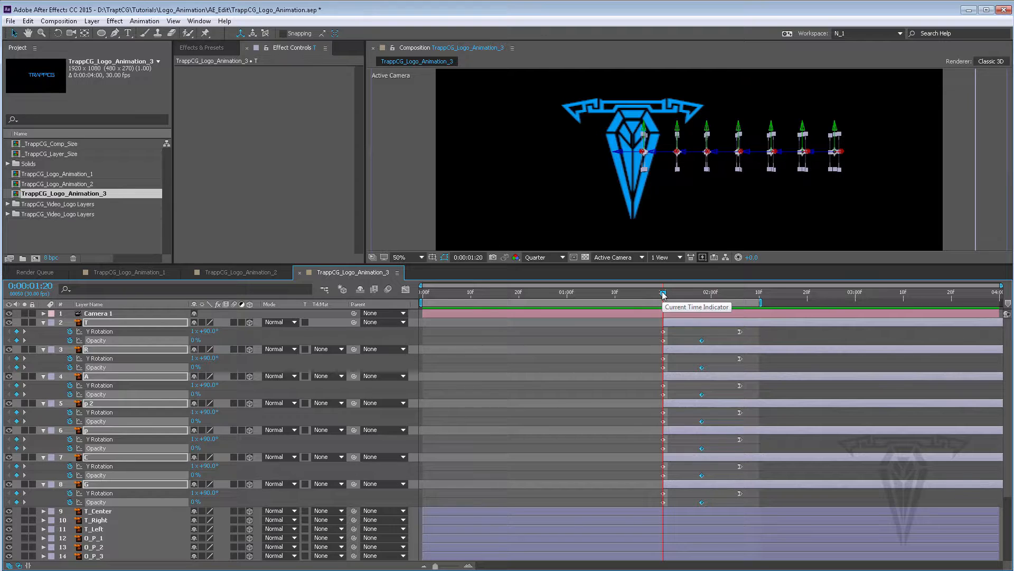
{"action": "mouse_move", "coordinate": [663, 294]}
{"action": "left_mouse_down"}
{"action": "mouse_move", "coordinate": [706, 293]}
{"action": "mouse_move", "coordinate": [664, 295]}
{"action": "left_mouse_up"}
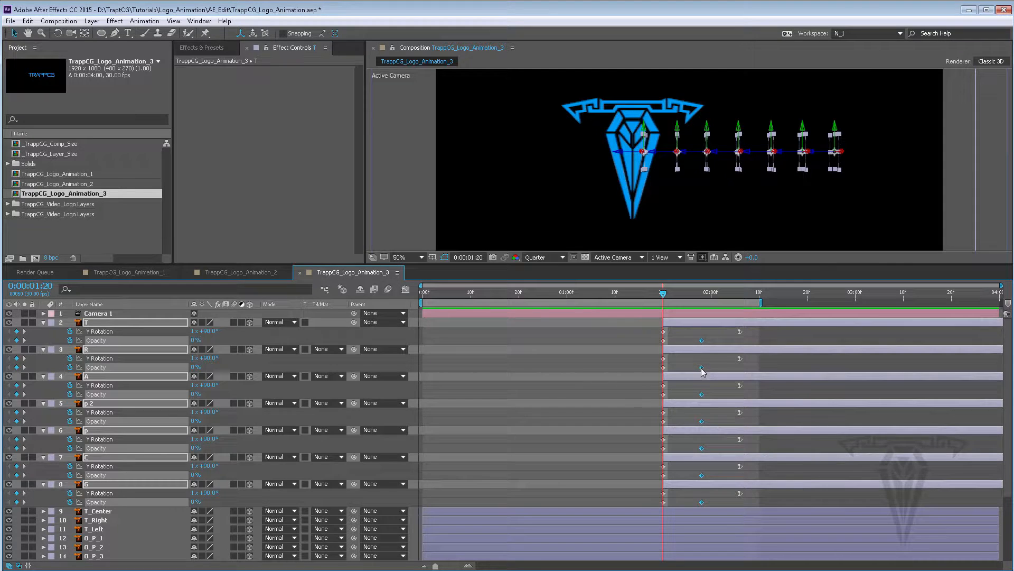
{"action": "key", "text": "u"}
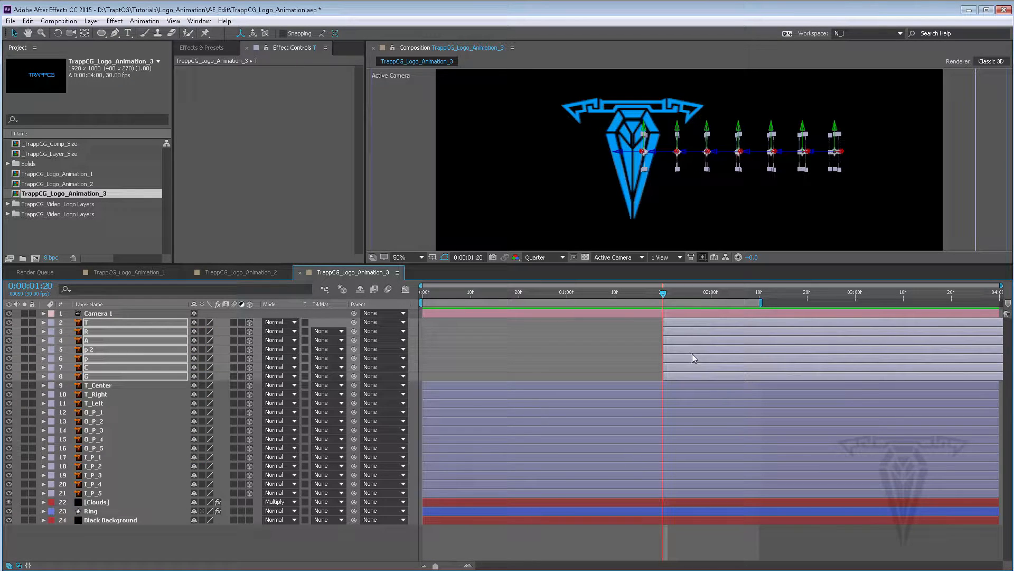
Stagger the letter layers from R to G so each starts about two frames after the previous one
{"action": "key", "text": "ctrl+shift+a"}
{"action": "left_click", "coordinate": [672, 329]}
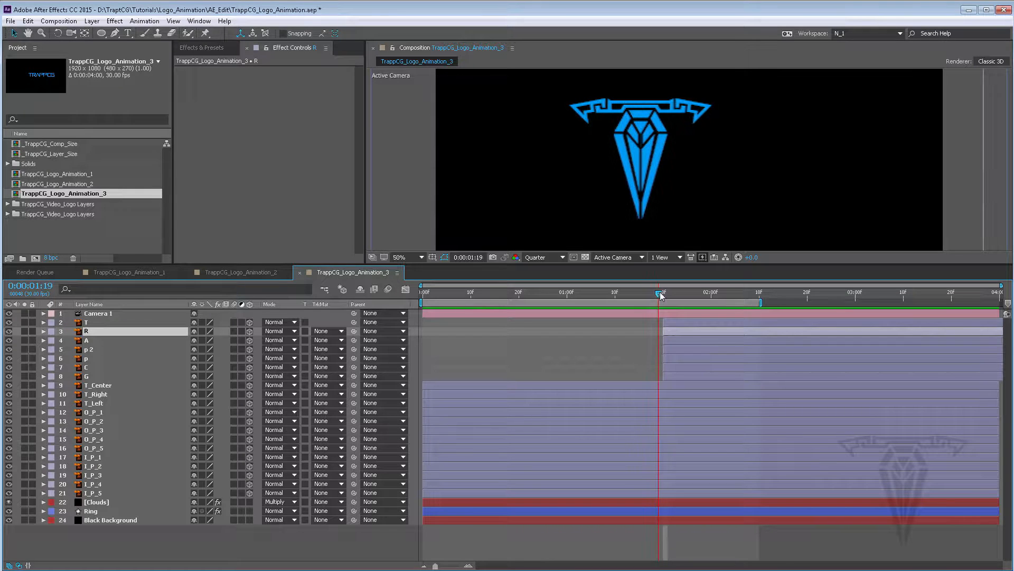
{"action": "left_click", "coordinate": [674, 321]}
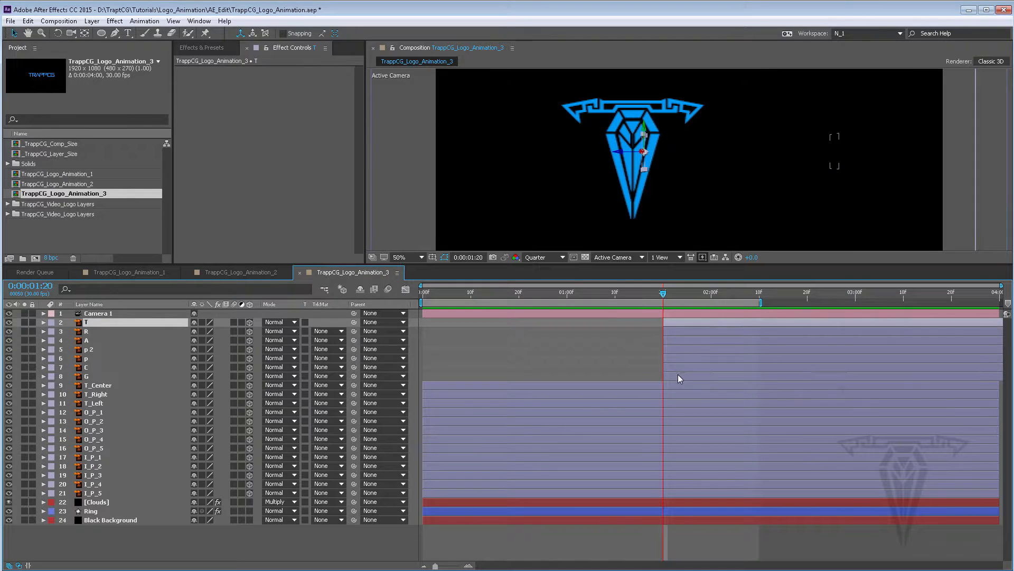
{"action": "left_click", "coordinate": [677, 374], "text": "shift"}
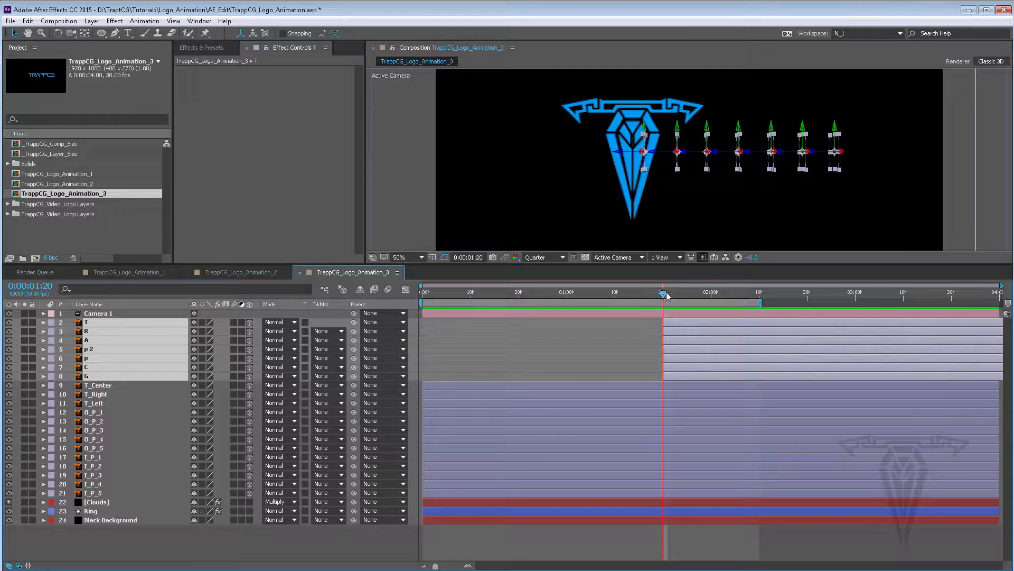
{"action": "left_click_drag", "start_coordinate": [666, 294], "coordinate": [663, 294]}
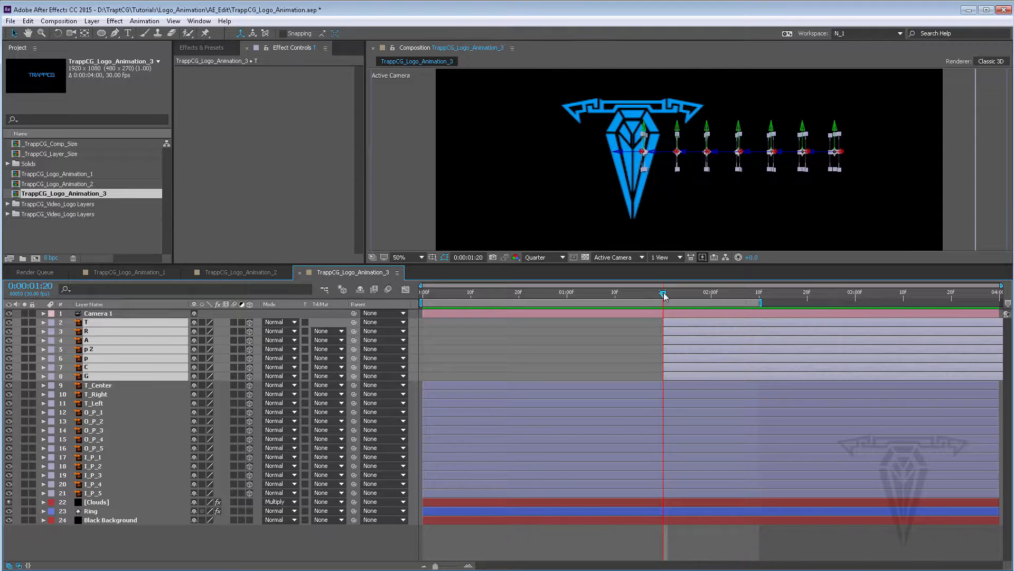
{"action": "left_click", "coordinate": [651, 329]}
{"action": "left_click", "coordinate": [671, 331]}
{"action": "left_click", "coordinate": [678, 376], "text": "shift"}
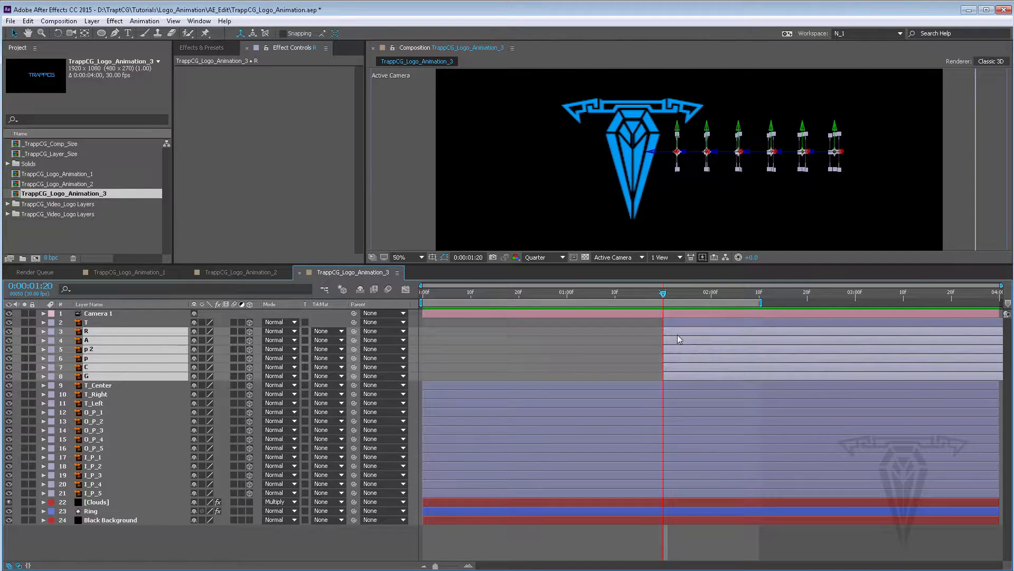
{"action": "left_click_drag", "start_coordinate": [675, 331], "coordinate": [712, 360]}
{"action": "left_click", "coordinate": [683, 331], "text": "ctrl"}
{"action": "left_click", "coordinate": [693, 340], "text": "ctrl"}
{"action": "left_click", "coordinate": [708, 349], "text": "ctrl"}
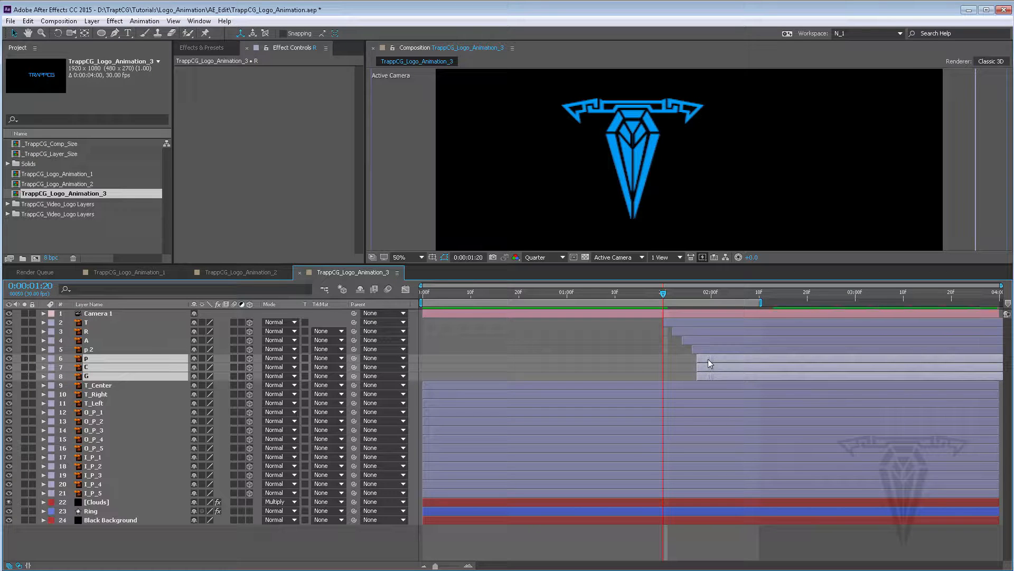
{"action": "left_click", "coordinate": [712, 359], "text": "ctrl"}
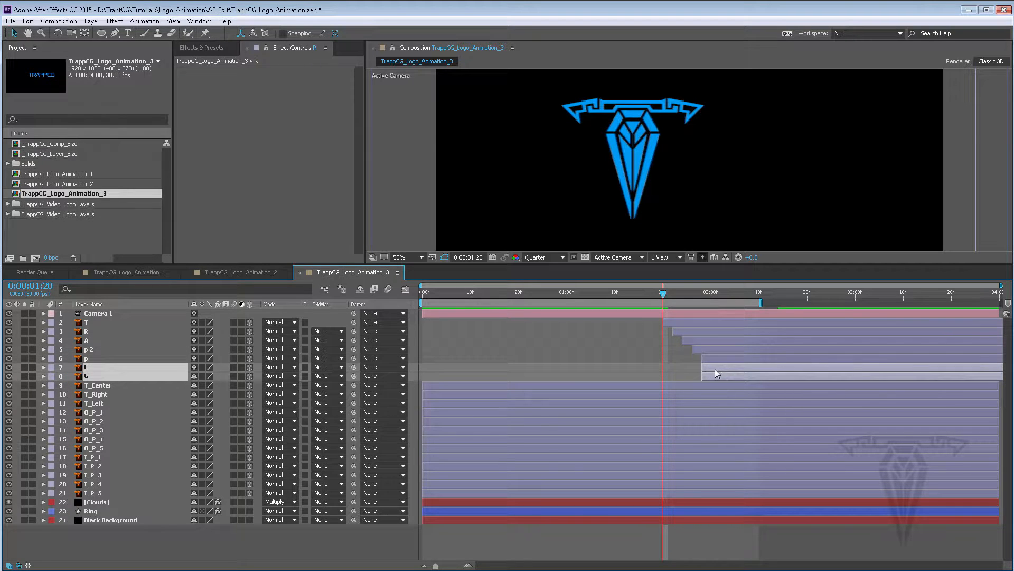
{"action": "left_click_drag", "start_coordinate": [715, 369], "coordinate": [724, 372]}
{"action": "left_click", "coordinate": [722, 377]}
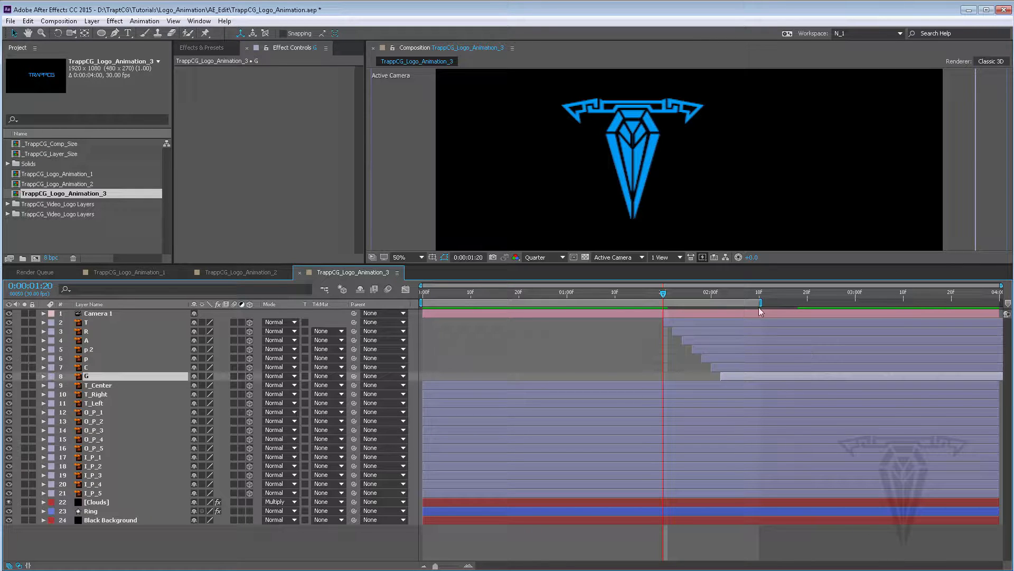
Extend the work area end to about 2:25 and preview the animation
{"action": "left_click_drag", "start_coordinate": [758, 303], "coordinate": [831, 303]}
{"action": "key", "text": "space"}
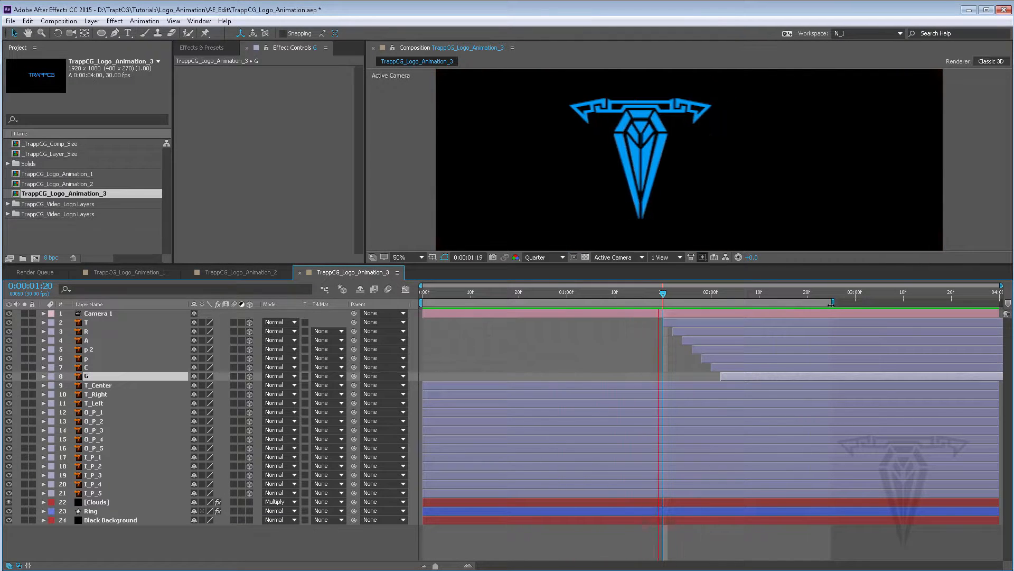
{"action": "key", "text": "space"}
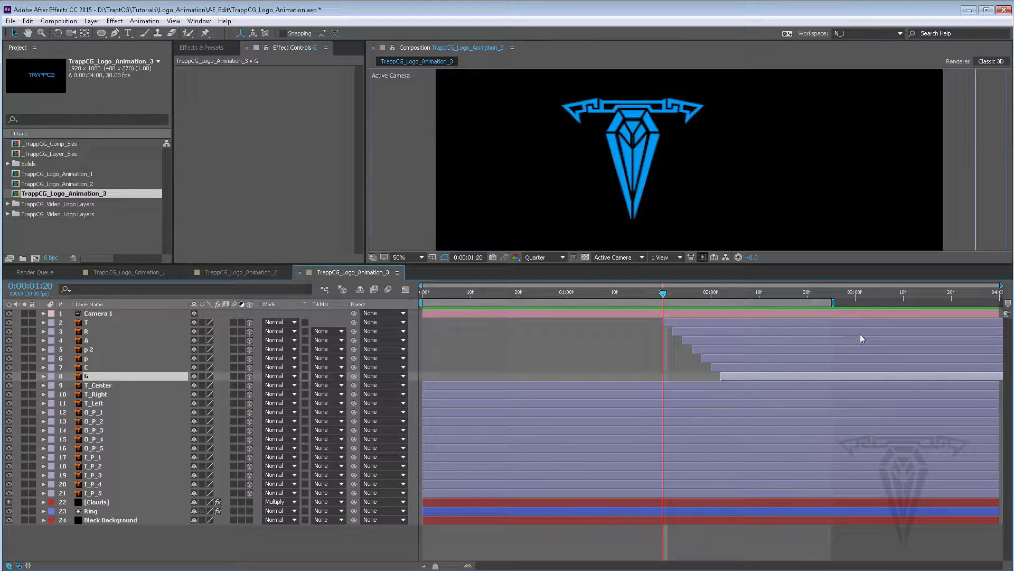
Reveal the keyframes of all letter layers and set T's starting Y Rotation revolutions to -1, giving -270°
{"action": "left_click", "coordinate": [703, 324]}
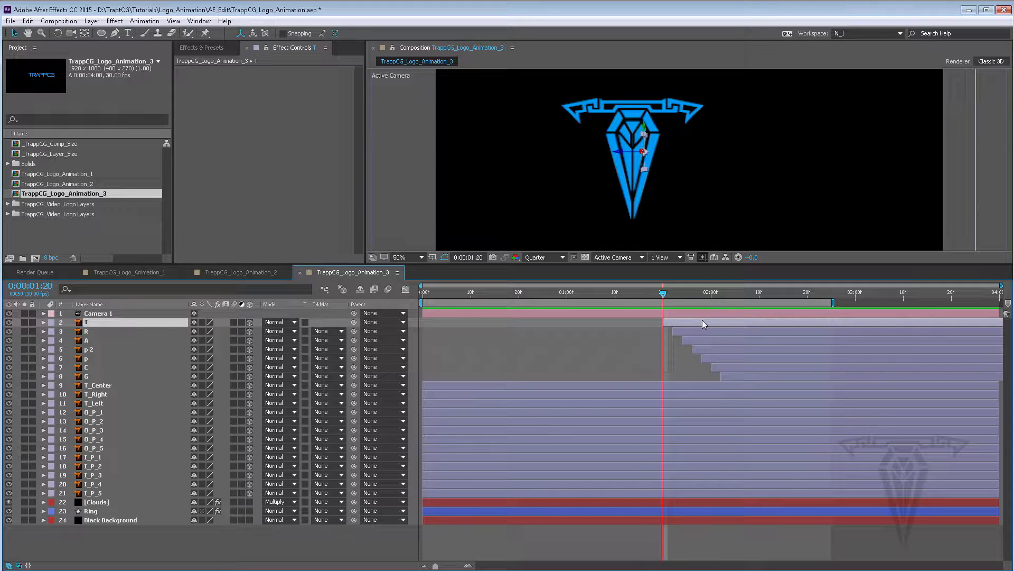
{"action": "left_click", "coordinate": [738, 373], "text": "shift"}
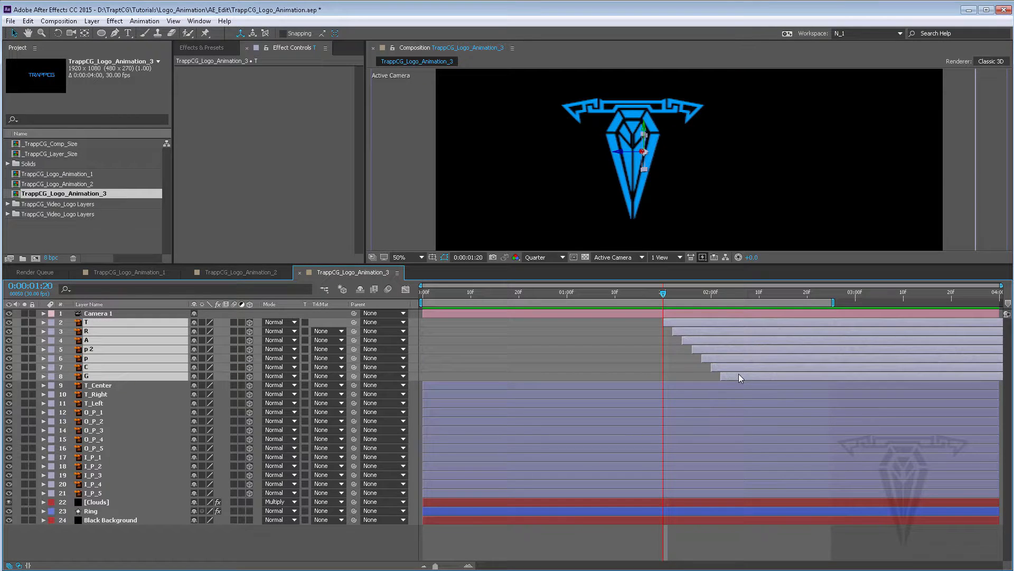
{"action": "key", "text": "u"}
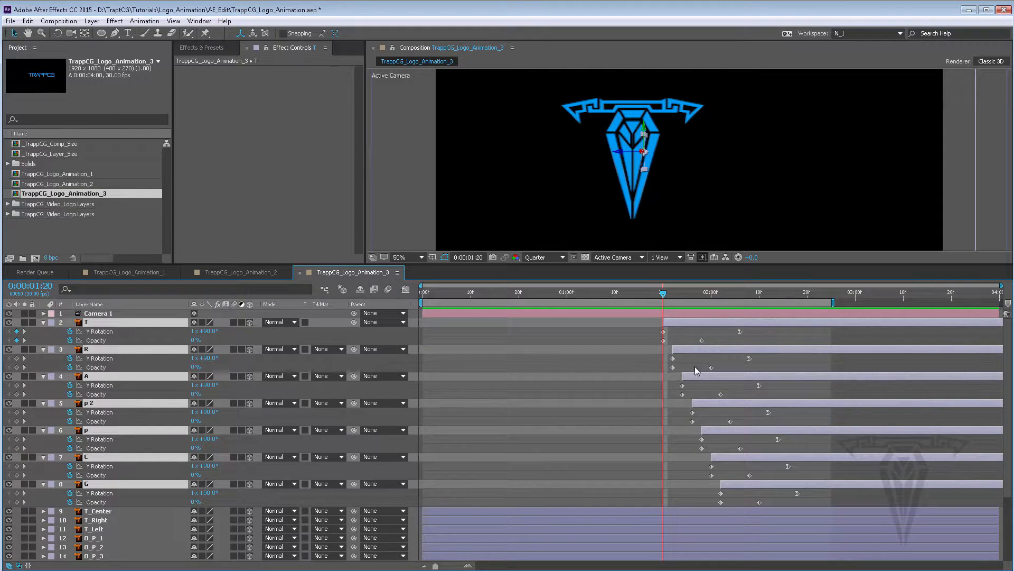
{"action": "left_click", "coordinate": [676, 321]}
{"action": "left_click", "coordinate": [195, 331]}
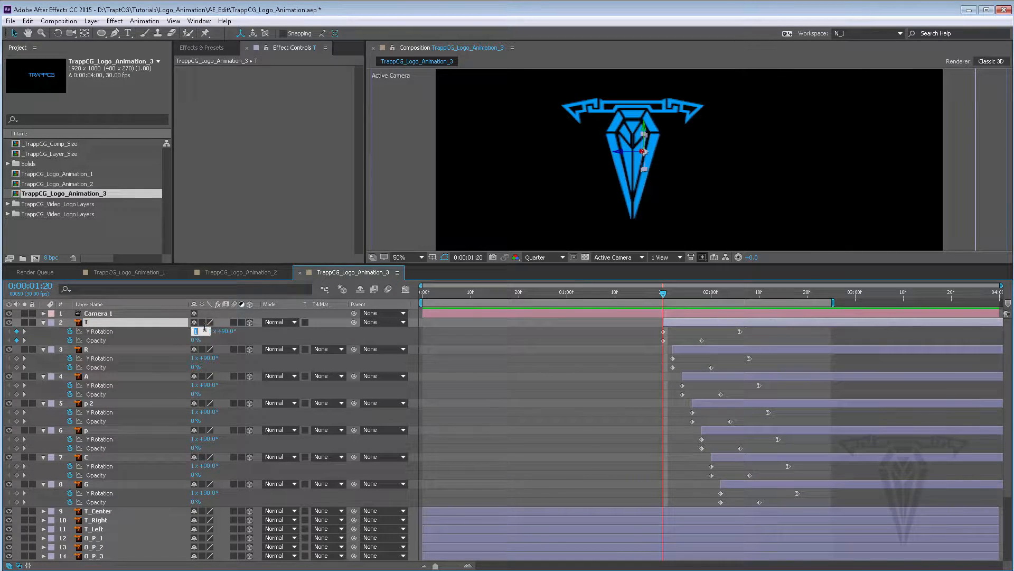
{"action": "type", "text": "-1"}
{"action": "key", "text": "Return"}
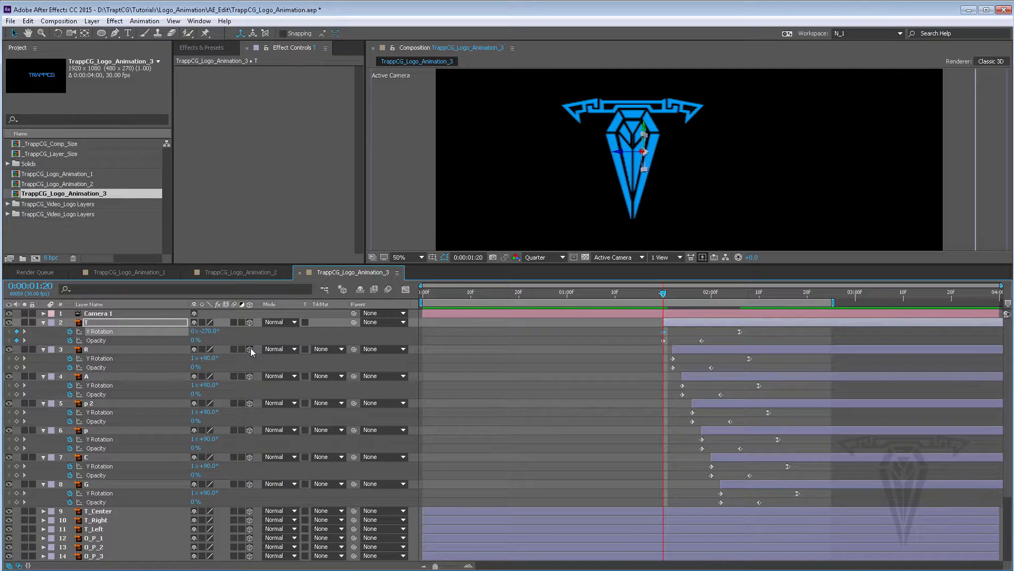
At each layer's start, set the starting Y Rotation of R and A to -270° by entering -1 revolutions
{"action": "left_click", "coordinate": [673, 291]}
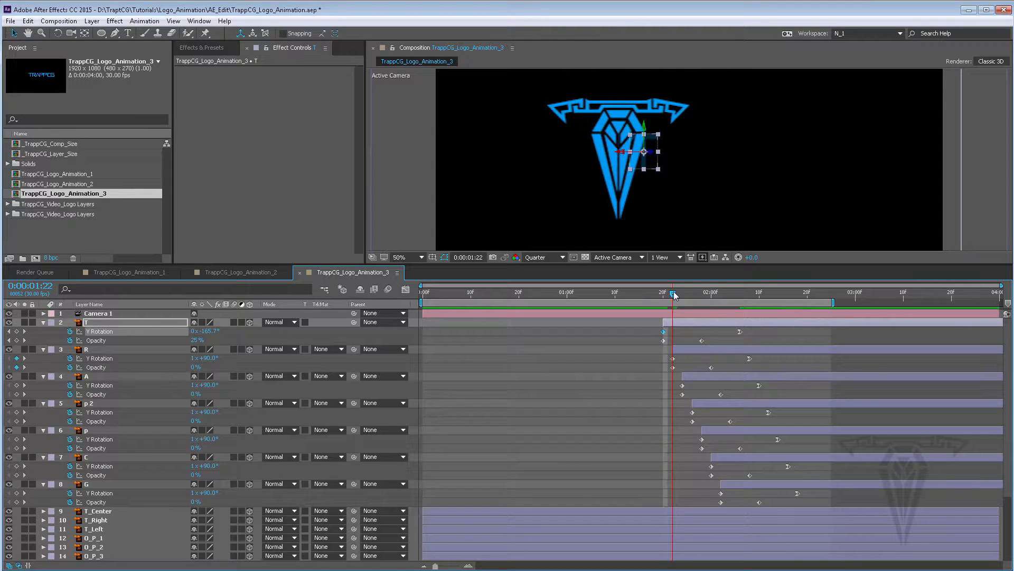
{"action": "left_click", "coordinate": [685, 351]}
{"action": "left_click", "coordinate": [196, 358]}
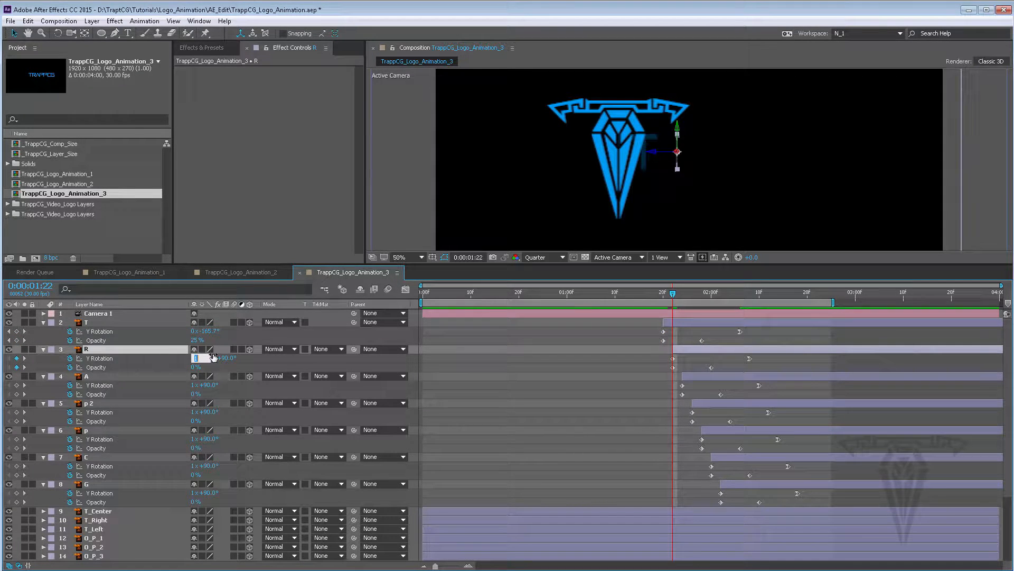
{"action": "type", "text": "-1"}
{"action": "key", "text": "Return"}
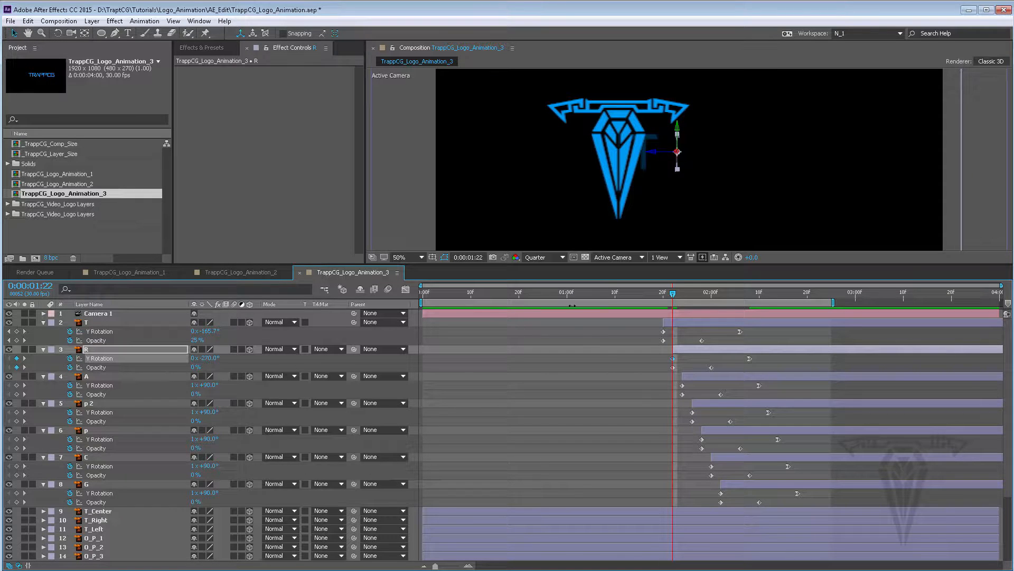
{"action": "left_click", "coordinate": [682, 294]}
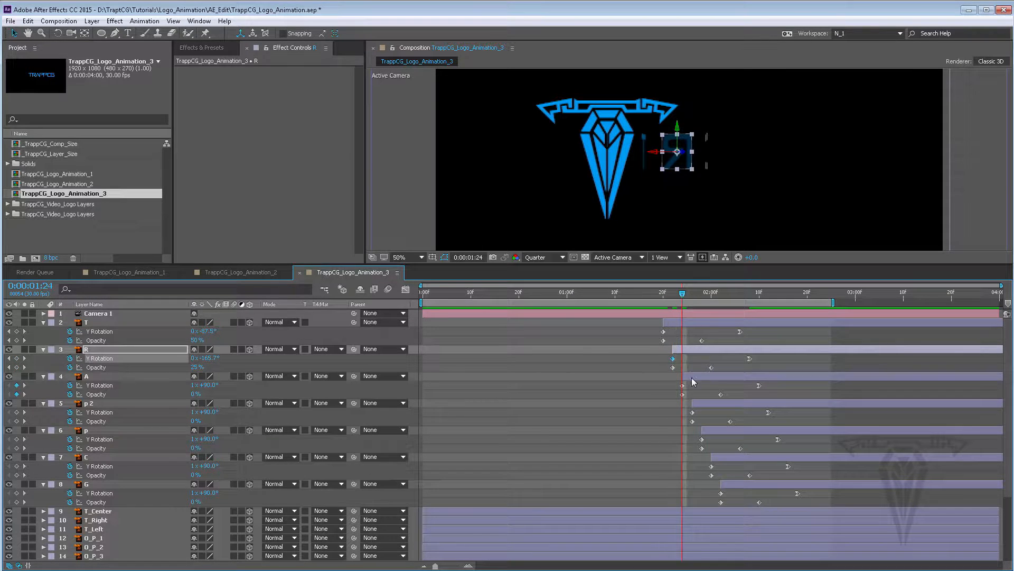
{"action": "left_click", "coordinate": [692, 378]}
{"action": "left_click", "coordinate": [193, 385]}
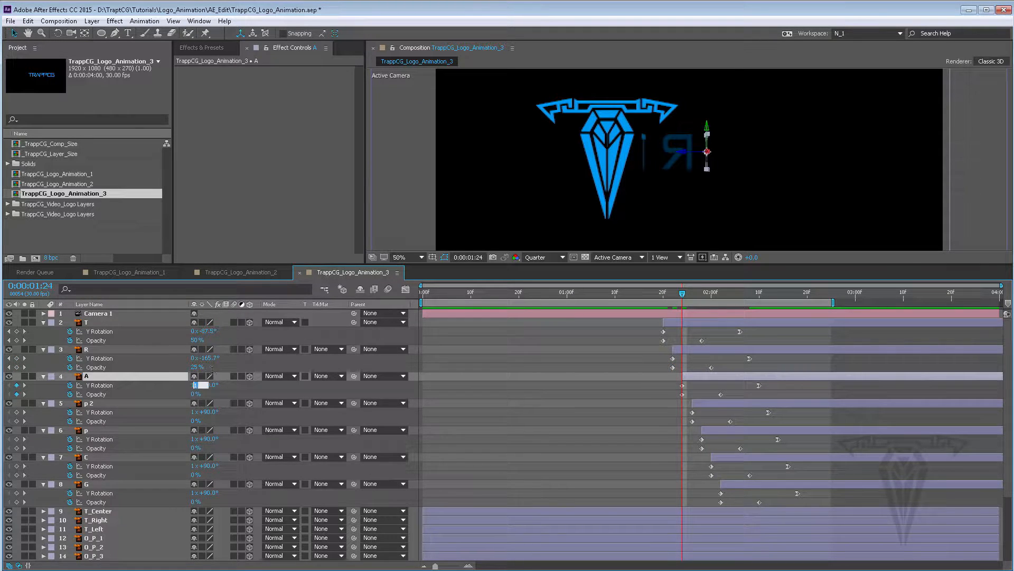
{"action": "type", "text": "-1"}
{"action": "key", "text": "Return"}
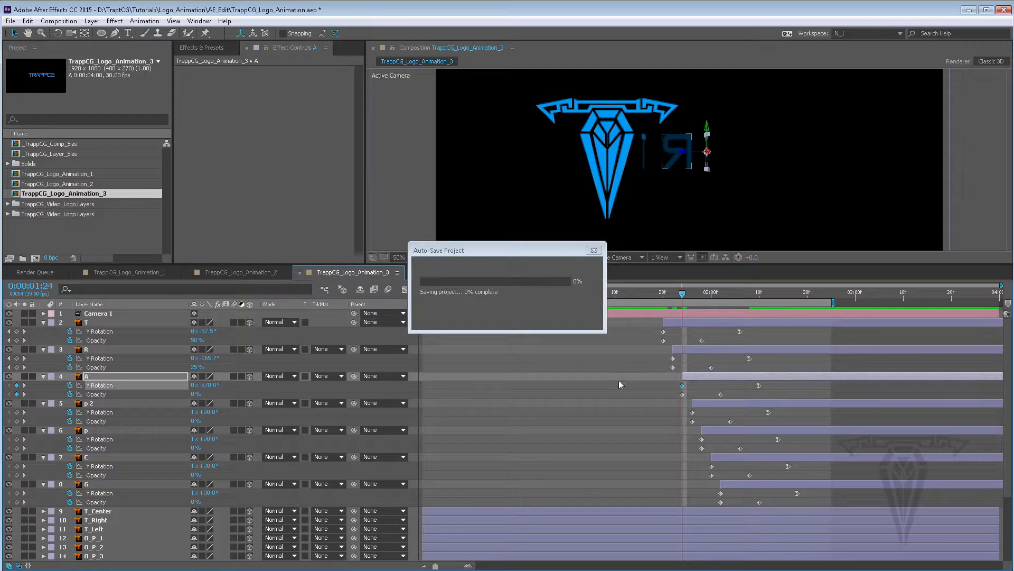
Set the starting Y Rotation of the p 2 and p layers to -270° at their start frames
{"action": "left_click", "coordinate": [692, 294]}
{"action": "left_click", "coordinate": [324, 417]}
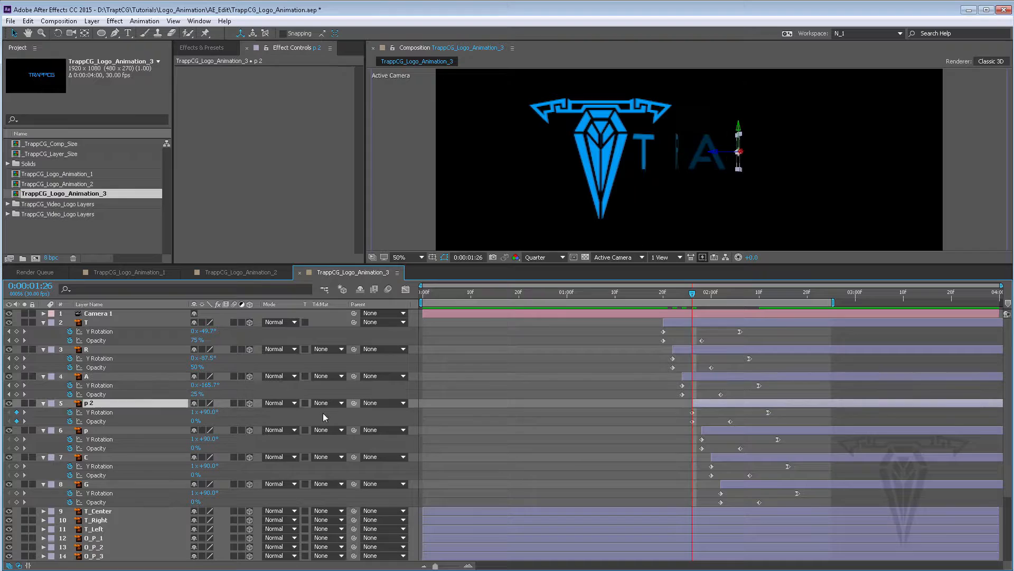
{"action": "left_click", "coordinate": [194, 413]}
{"action": "key", "text": "Return"}
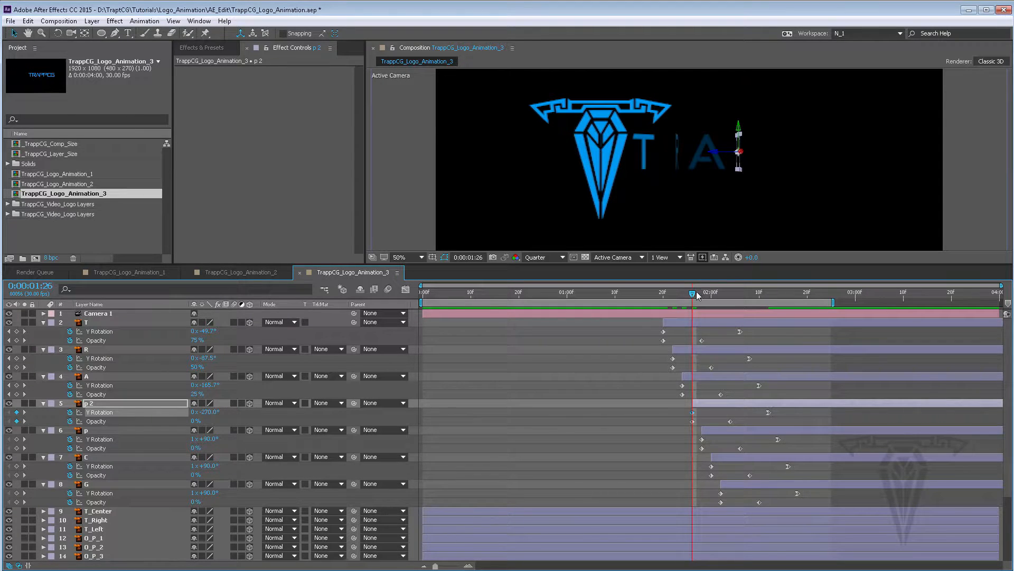
{"action": "left_click_drag", "start_coordinate": [696, 292], "coordinate": [701, 293]}
{"action": "left_click", "coordinate": [709, 430]}
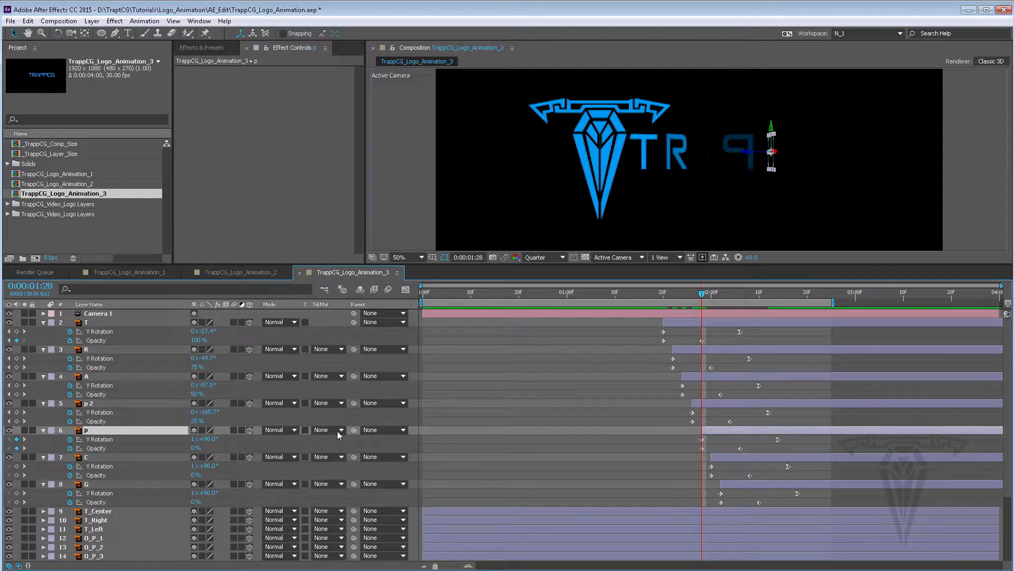
{"action": "left_click", "coordinate": [195, 440]}
{"action": "key", "text": "Return"}
Set the starting Y Rotation of the C and G layers to -270° at their start frames and preview
{"action": "left_click_drag", "start_coordinate": [705, 293], "coordinate": [712, 293]}
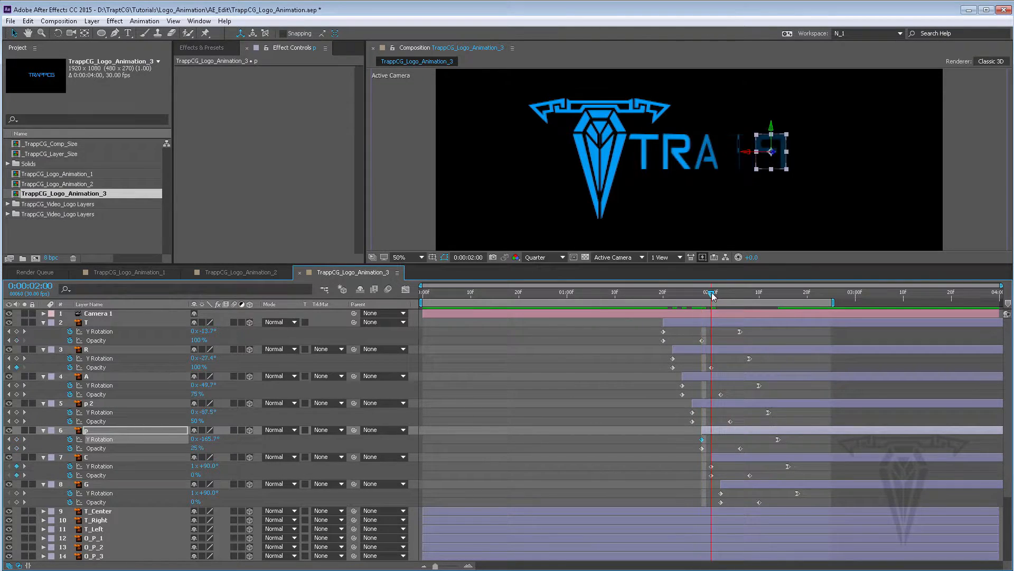
{"action": "left_click", "coordinate": [722, 465]}
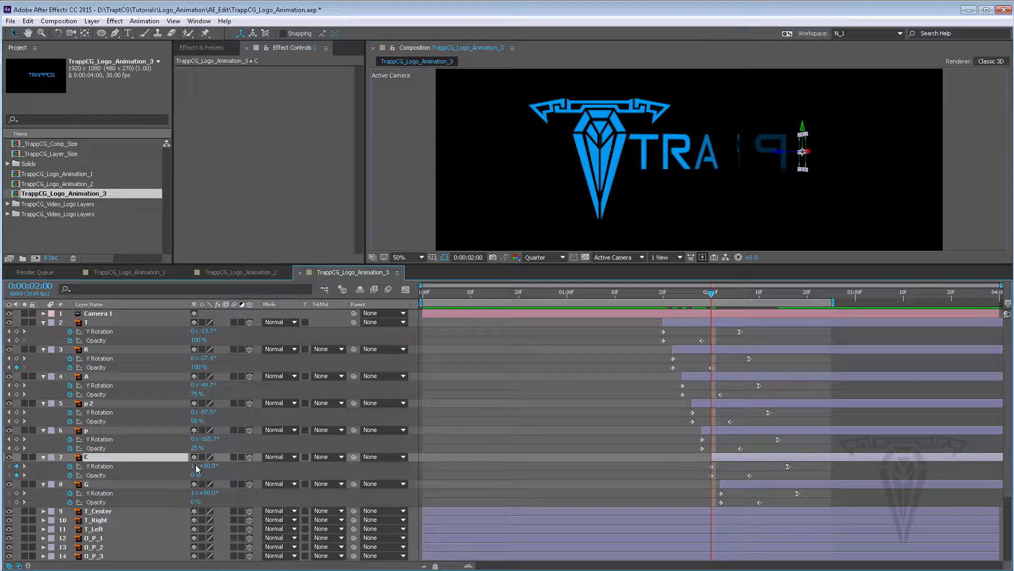
{"action": "left_click", "coordinate": [195, 465]}
{"action": "key", "text": "Return"}
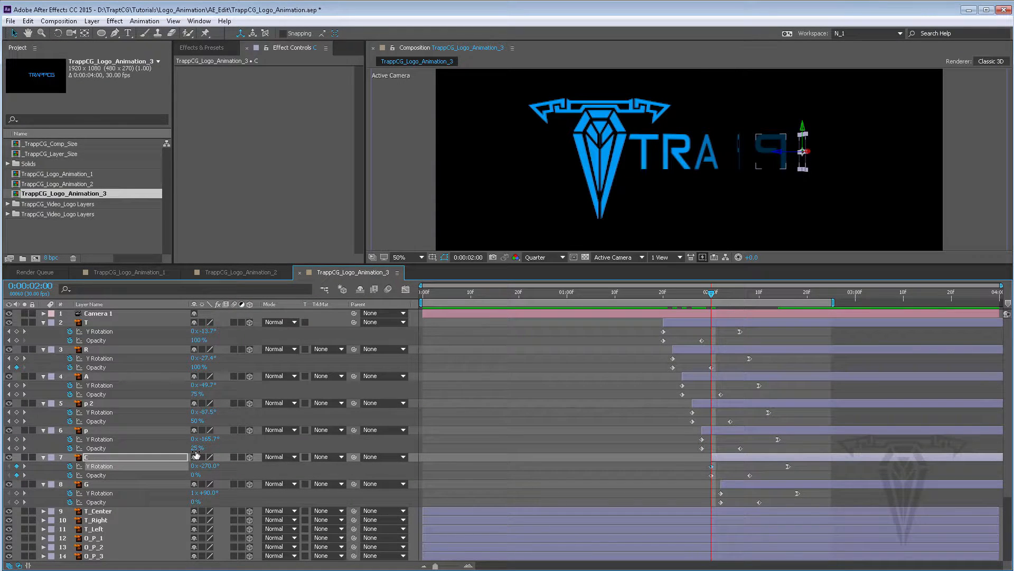
{"action": "left_click_drag", "start_coordinate": [716, 294], "coordinate": [720, 293]}
{"action": "left_click", "coordinate": [724, 485]}
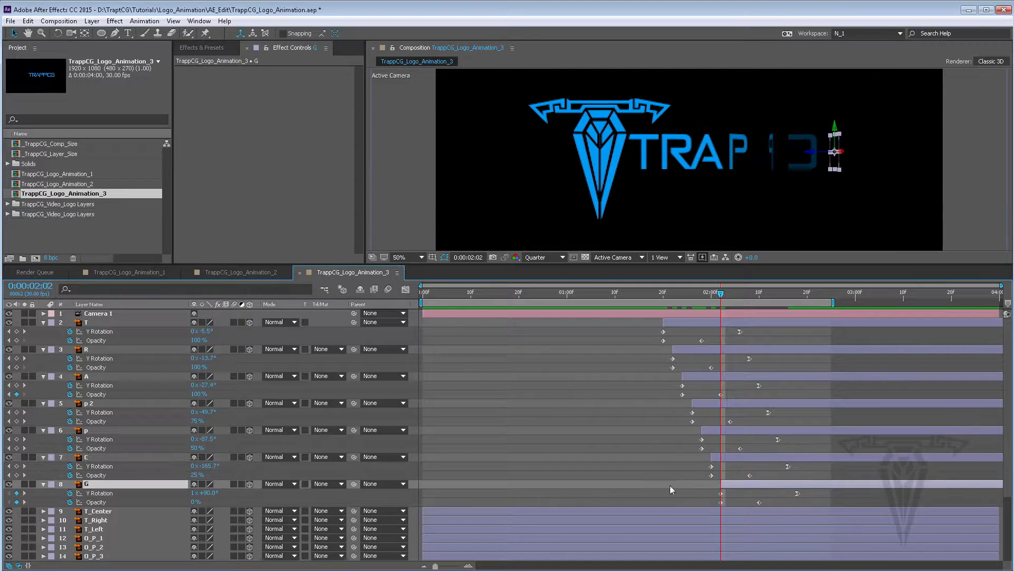
{"action": "left_click", "coordinate": [194, 493]}
{"action": "key", "text": "Return"}
{"action": "key", "text": "space"}
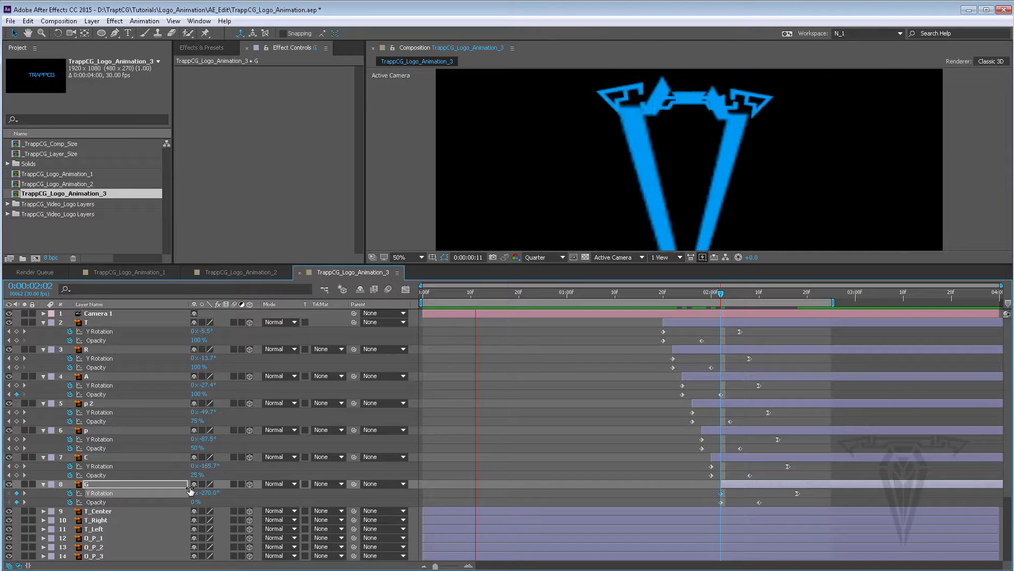
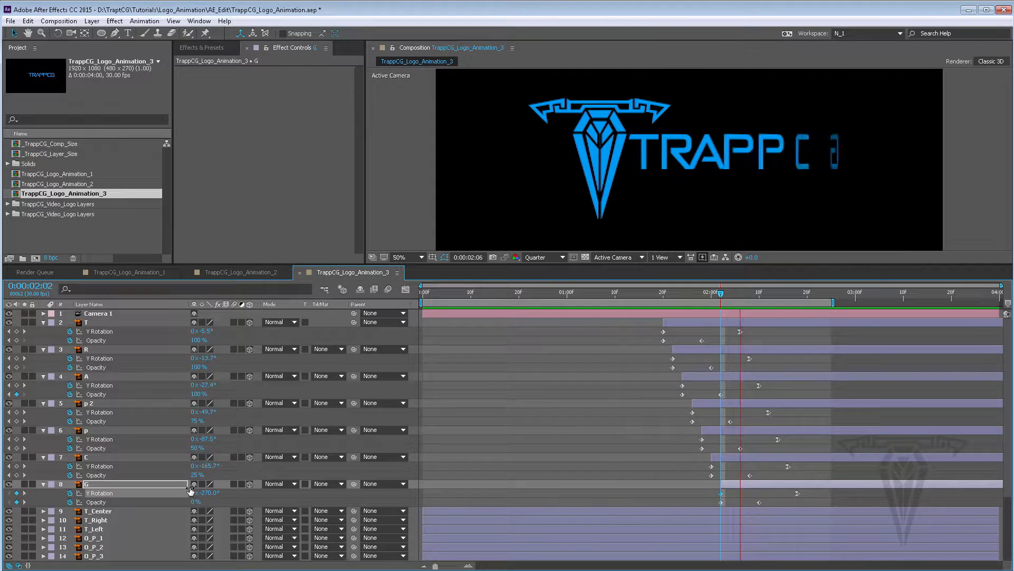
Preview the letter animation and collapse the property lists of all letter layers
{"action": "key", "text": "space"}
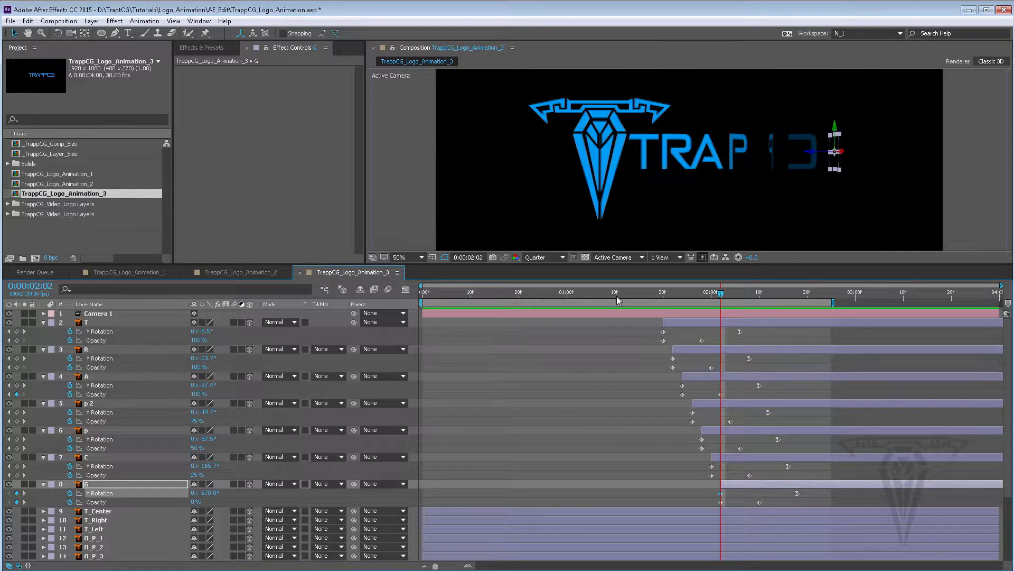
{"action": "left_click", "coordinate": [596, 293]}
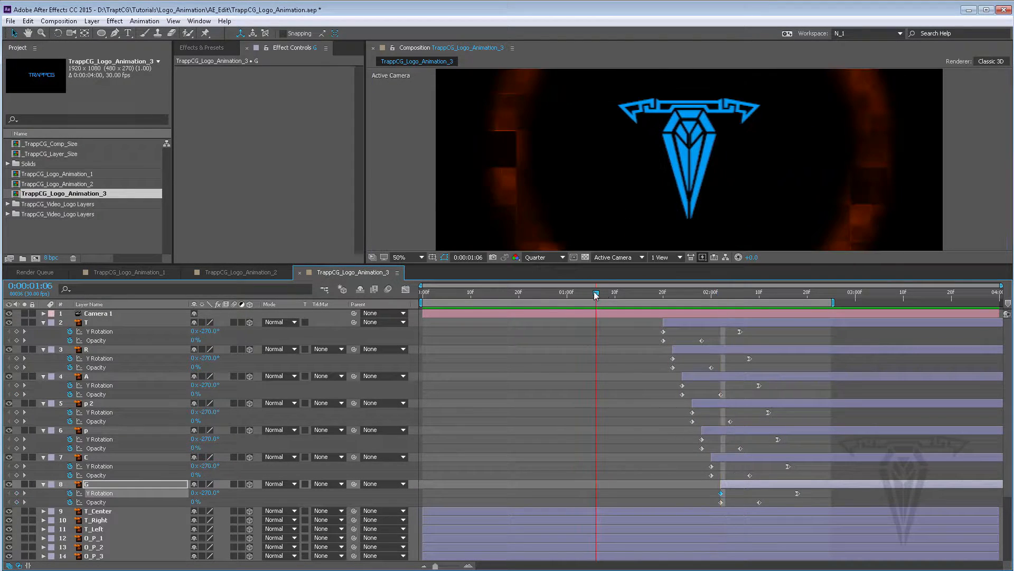
{"action": "left_click", "coordinate": [43, 322]}
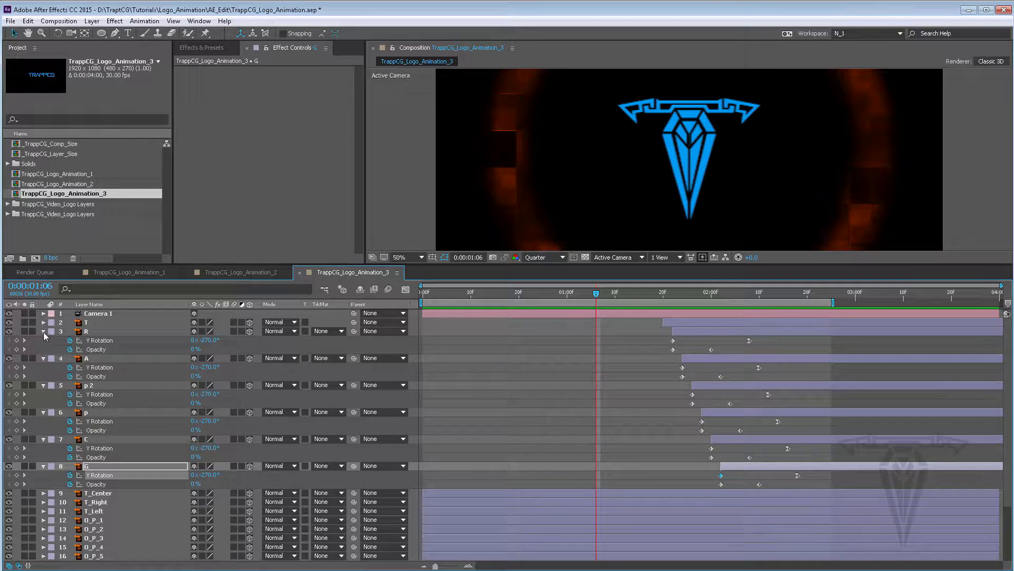
{"action": "left_click", "coordinate": [43, 331]}
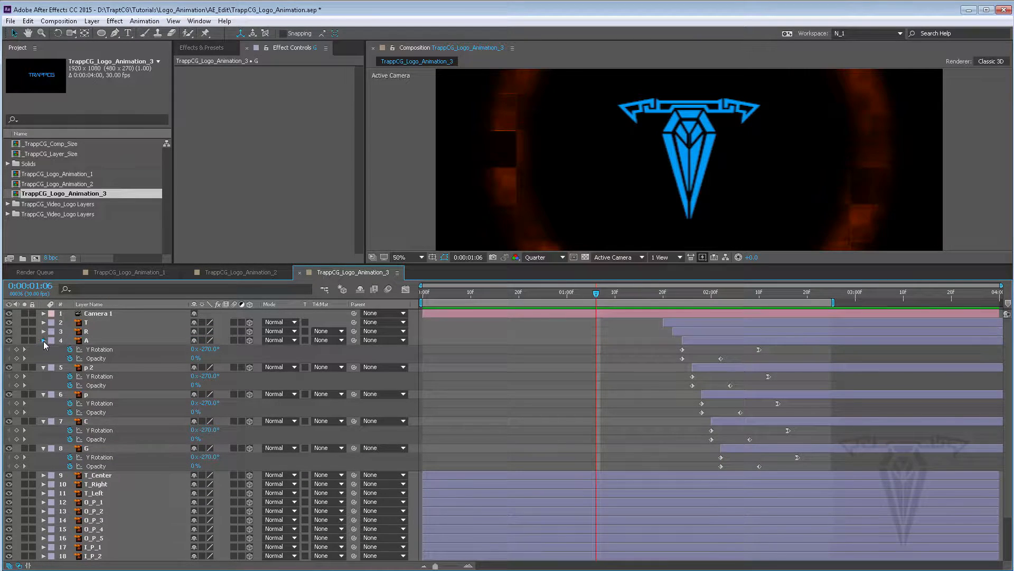
{"action": "left_click", "coordinate": [44, 341]}
{"action": "left_click", "coordinate": [43, 349]}
{"action": "left_click", "coordinate": [43, 359]}
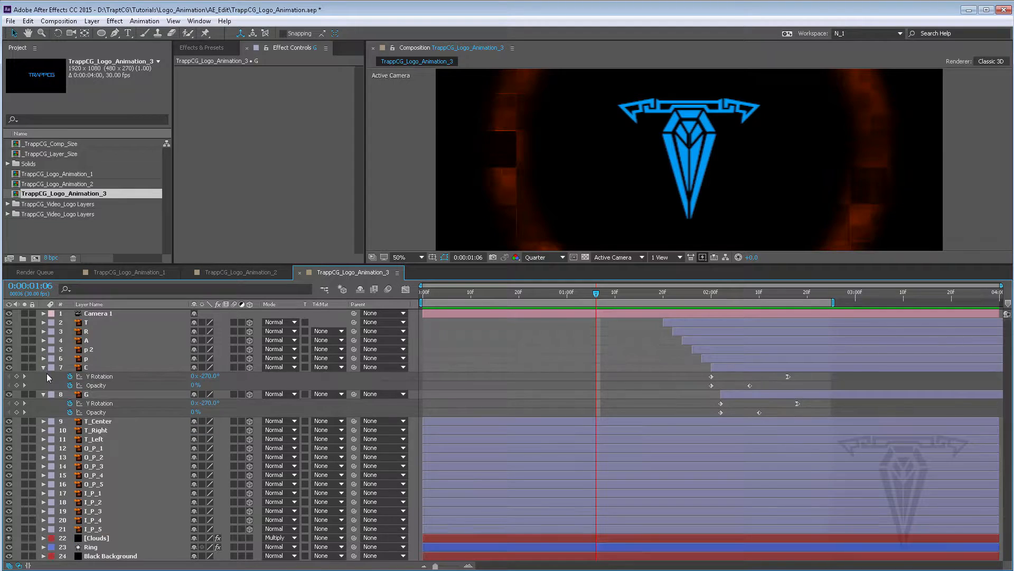
{"action": "left_click", "coordinate": [43, 366]}
{"action": "left_click", "coordinate": [44, 376]}
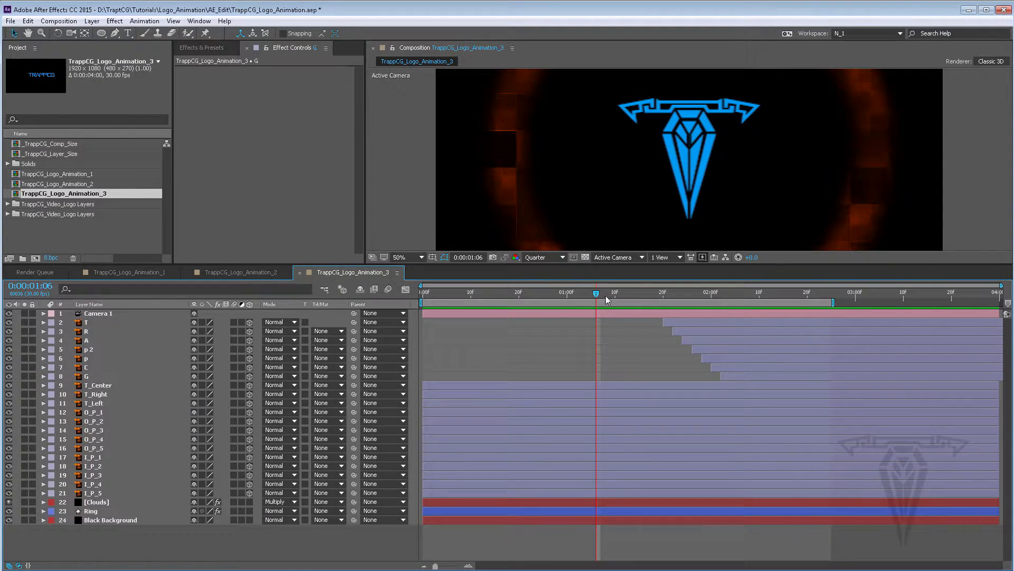
Play the composition preview and move the current time to about 0:00:01:01
{"action": "key", "text": "space"}
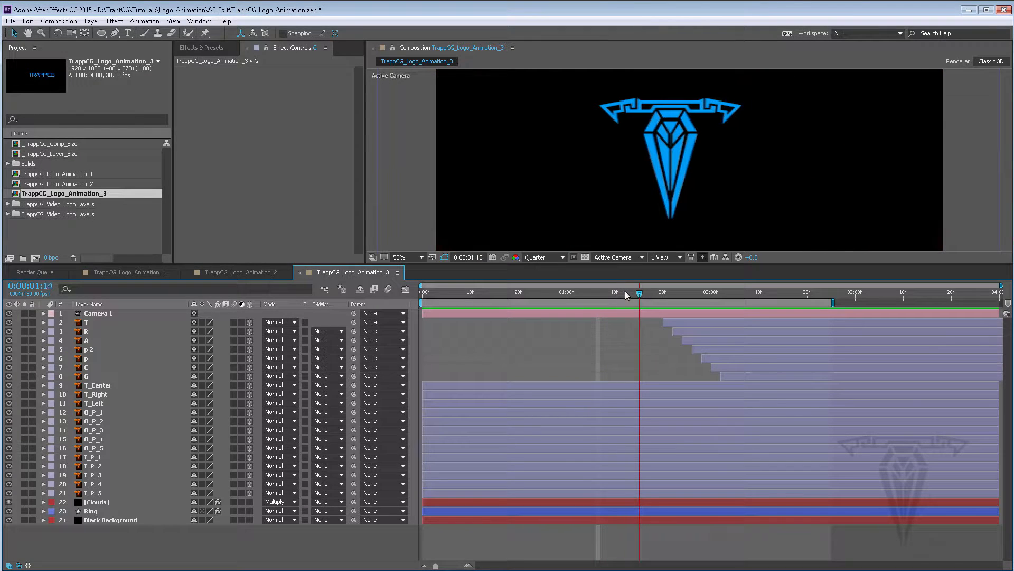
{"action": "key", "text": "space"}
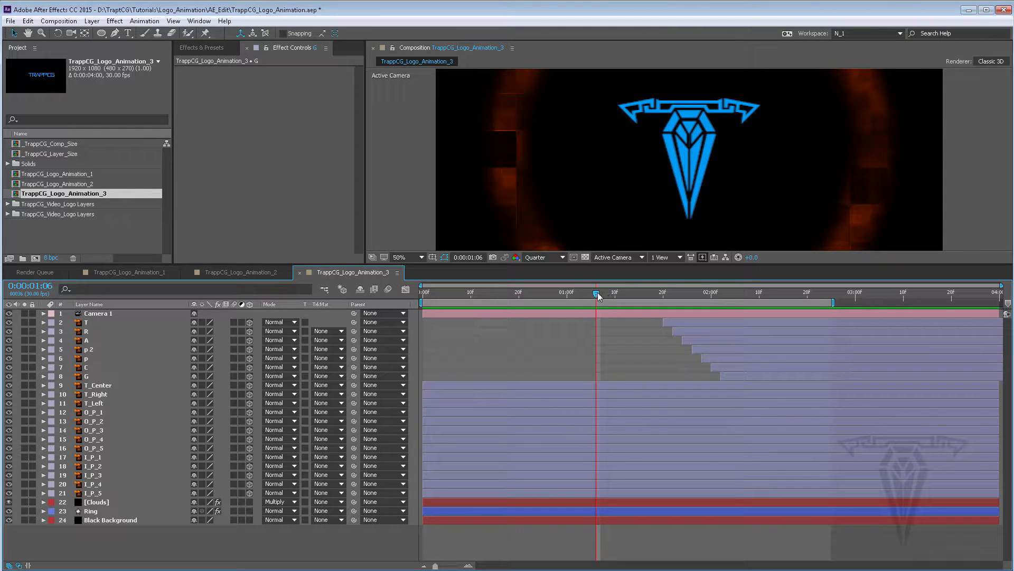
{"action": "left_click_drag", "start_coordinate": [598, 292], "coordinate": [572, 291]}
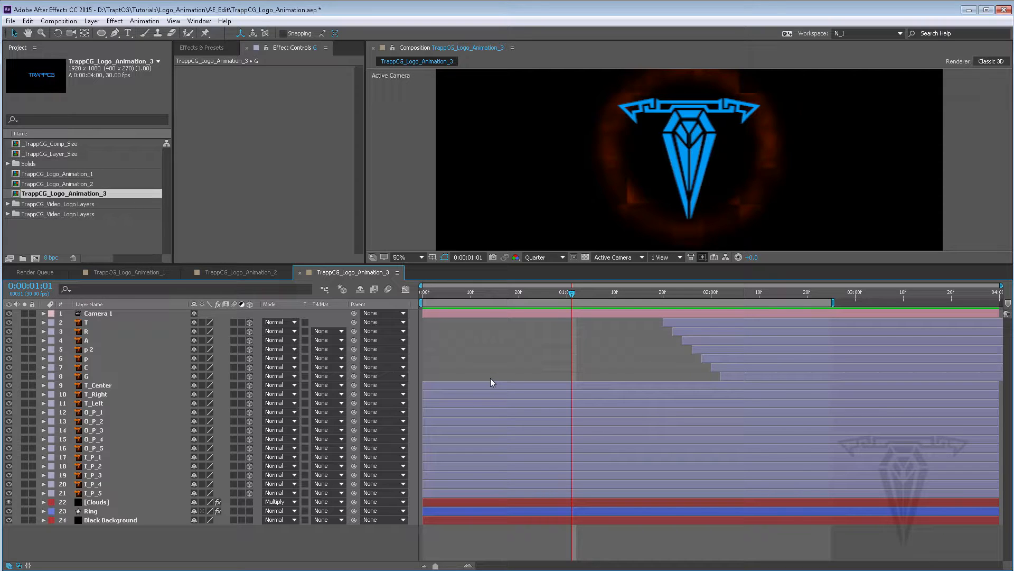
{"action": "left_click", "coordinate": [52, 184]}
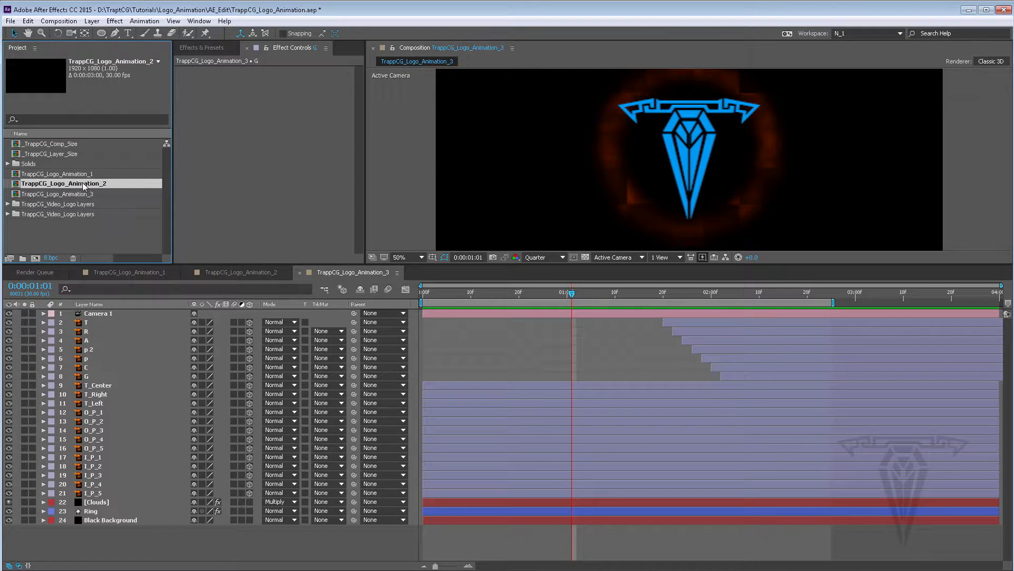
{"action": "left_click_drag", "start_coordinate": [82, 182], "coordinate": [176, 312]}
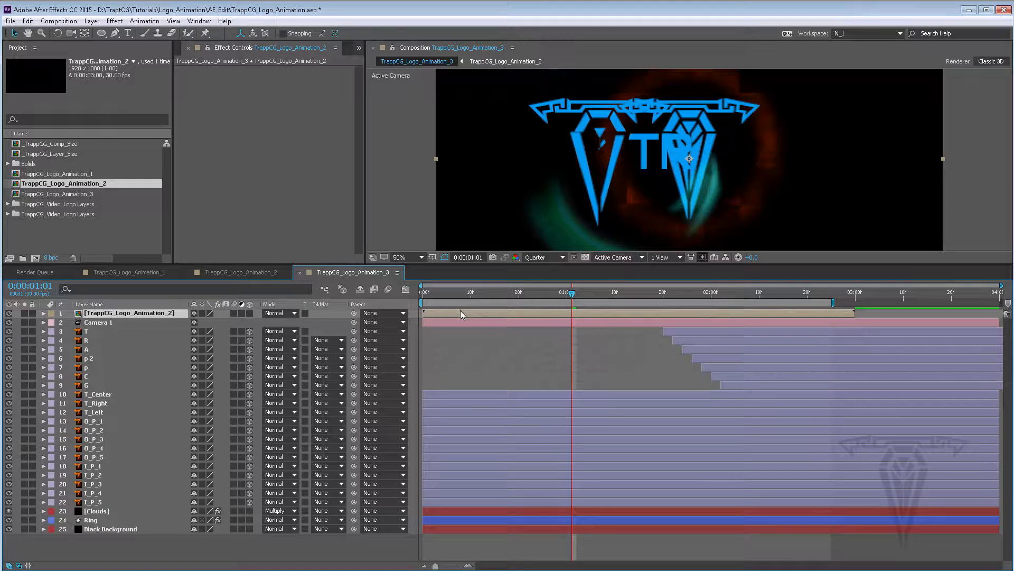
{"action": "key", "text": "Delete"}
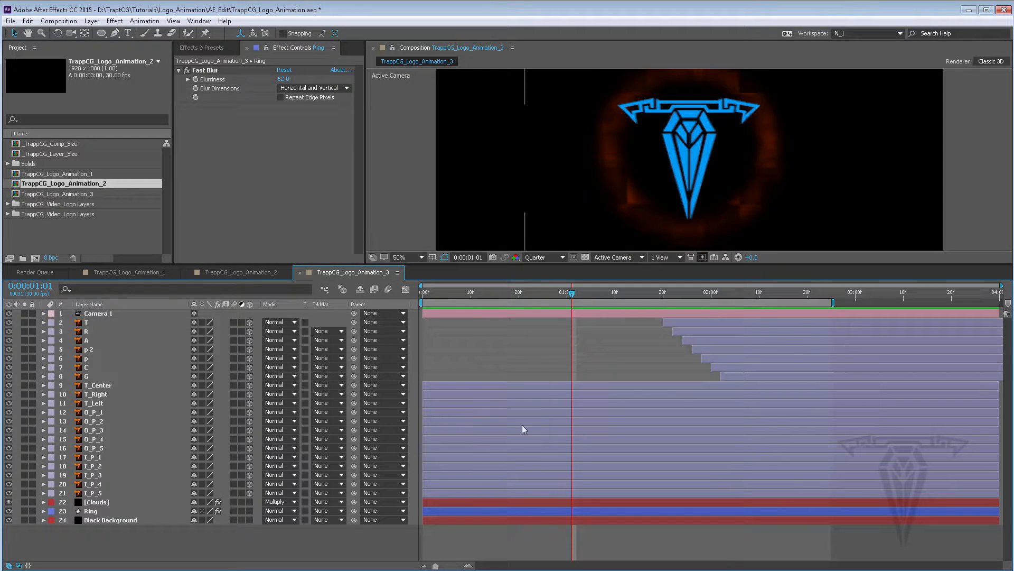
Pre-compose the layers T_Center through I_P_5 into a new composition named Icon Logo
{"action": "left_click", "coordinate": [457, 385]}
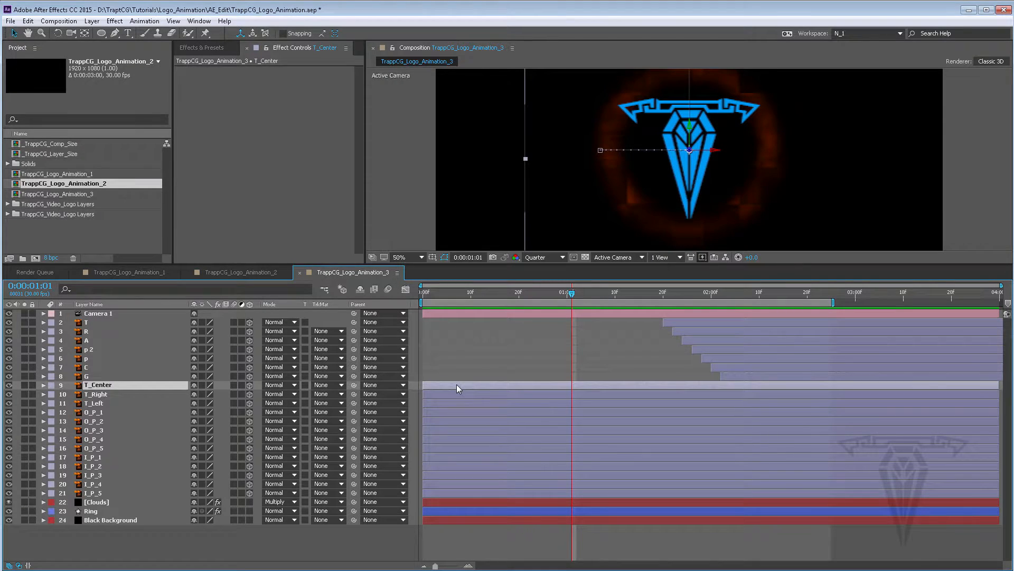
{"action": "left_click", "coordinate": [446, 492], "text": "shift"}
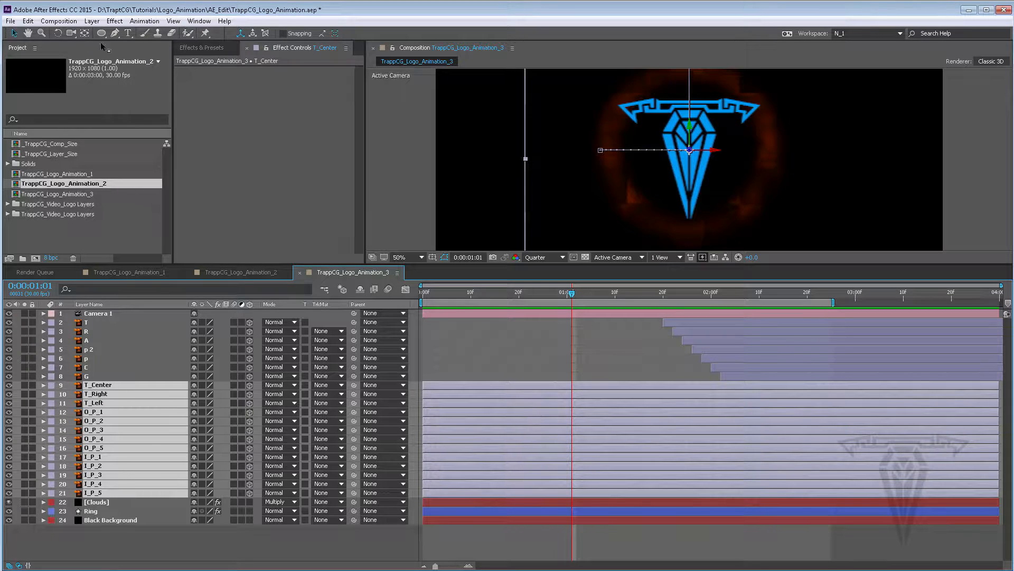
{"action": "left_click", "coordinate": [68, 24]}
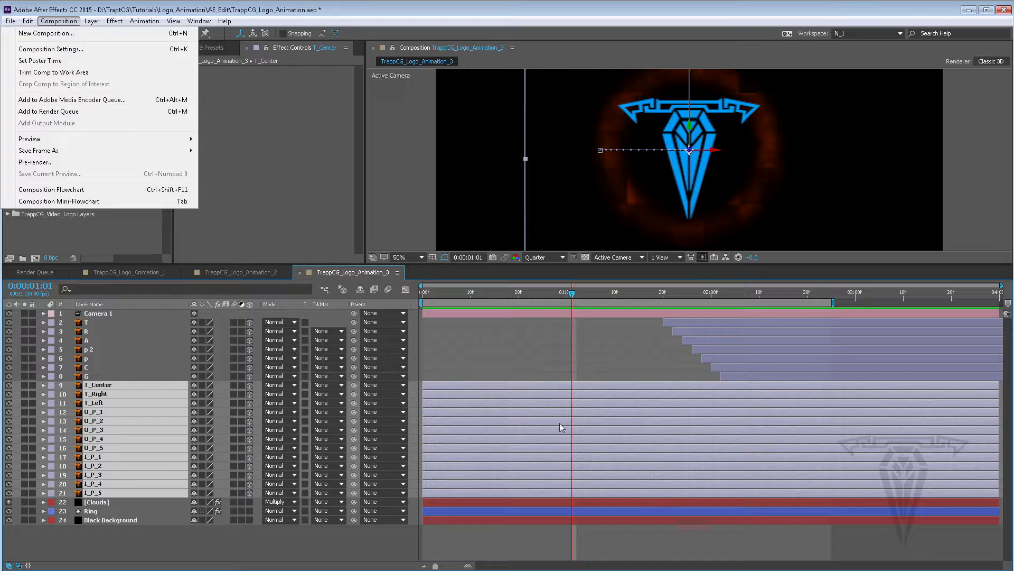
{"action": "right_click", "coordinate": [489, 384]}
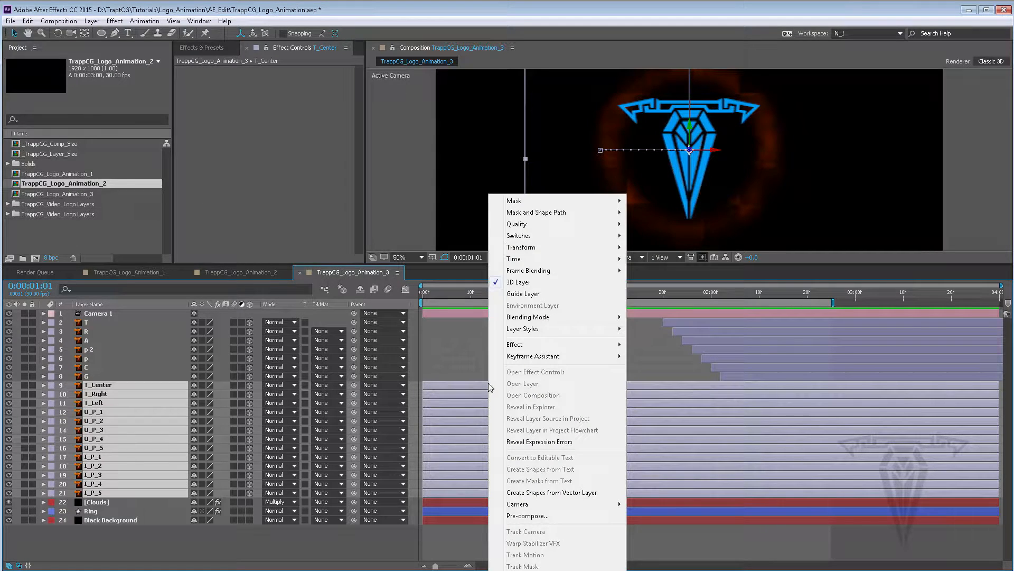
{"action": "left_click", "coordinate": [527, 516]}
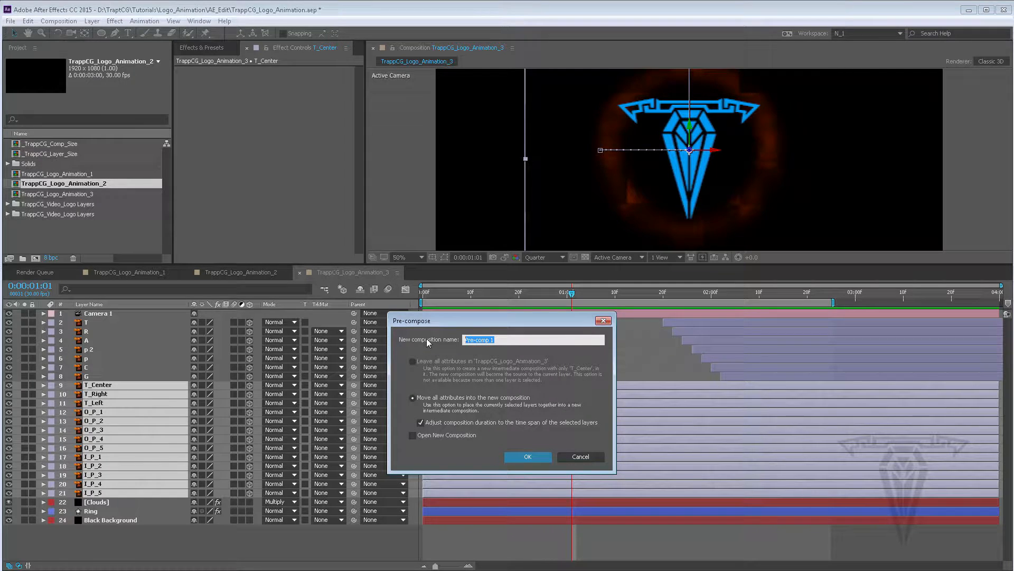
{"action": "type", "text": "Icon Logo"}
{"action": "left_click", "coordinate": [528, 456]}
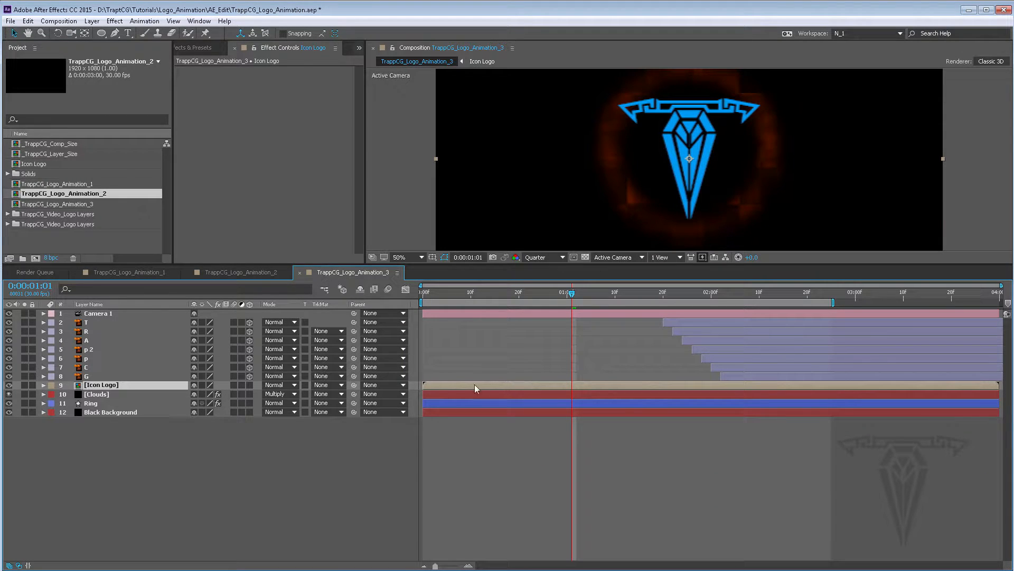
Open the Icon Logo composition, return to TrappCG_Logo_Animation_3 and move to the first frame
{"action": "double_click", "coordinate": [435, 384]}
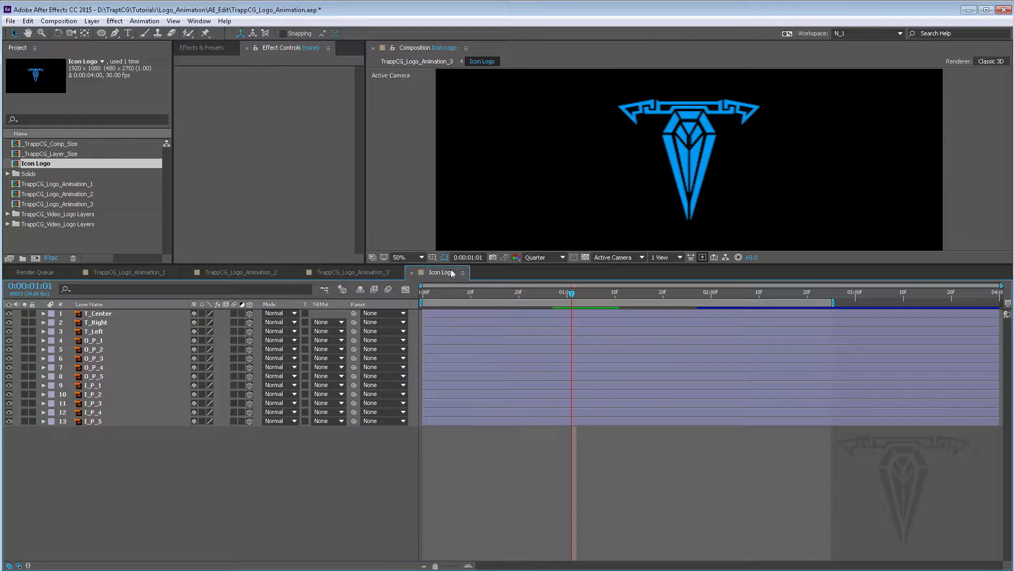
{"action": "left_click", "coordinate": [338, 272]}
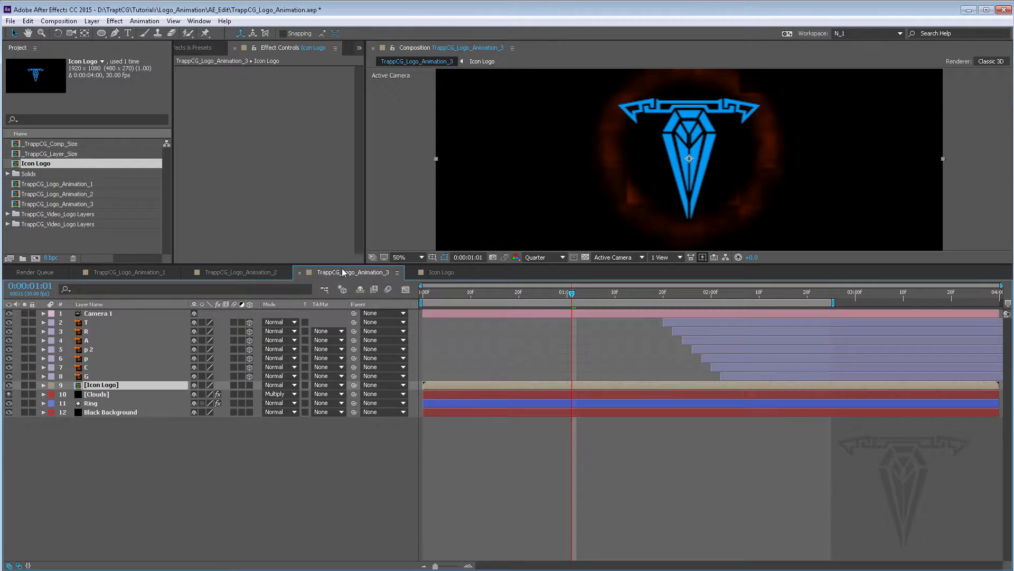
{"action": "left_click_drag", "start_coordinate": [465, 291], "coordinate": [415, 287]}
{"action": "scroll", "coordinate": [738, 126], "scroll_direction": "down", "scroll_amount": 2}
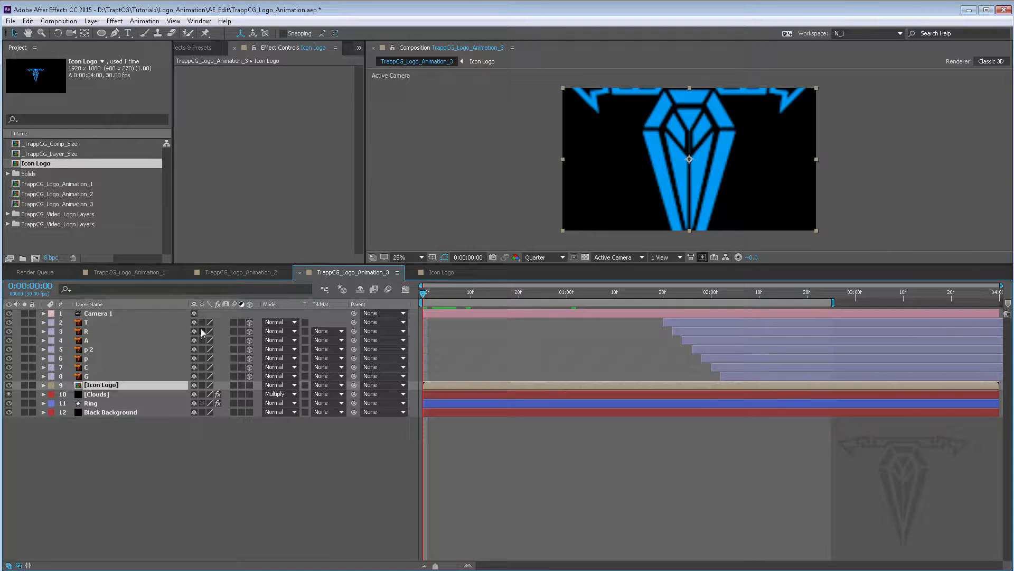
{"action": "left_click", "coordinate": [202, 385]}
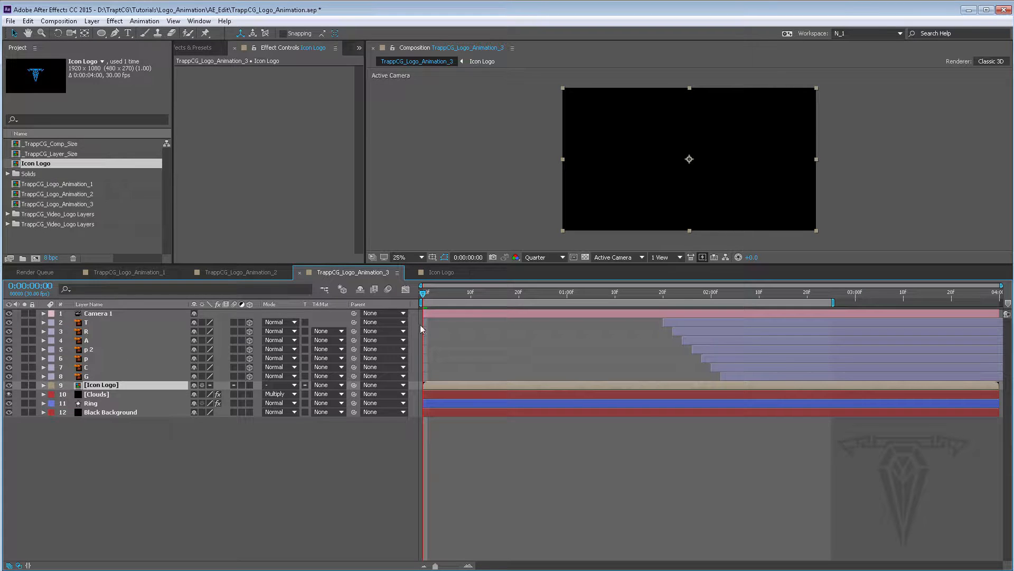
{"action": "mouse_move", "coordinate": [430, 293]}
{"action": "left_mouse_down"}
{"action": "mouse_move", "coordinate": [541, 295]}
{"action": "mouse_move", "coordinate": [423, 292]}
{"action": "left_mouse_up"}
{"action": "left_click", "coordinate": [202, 386]}
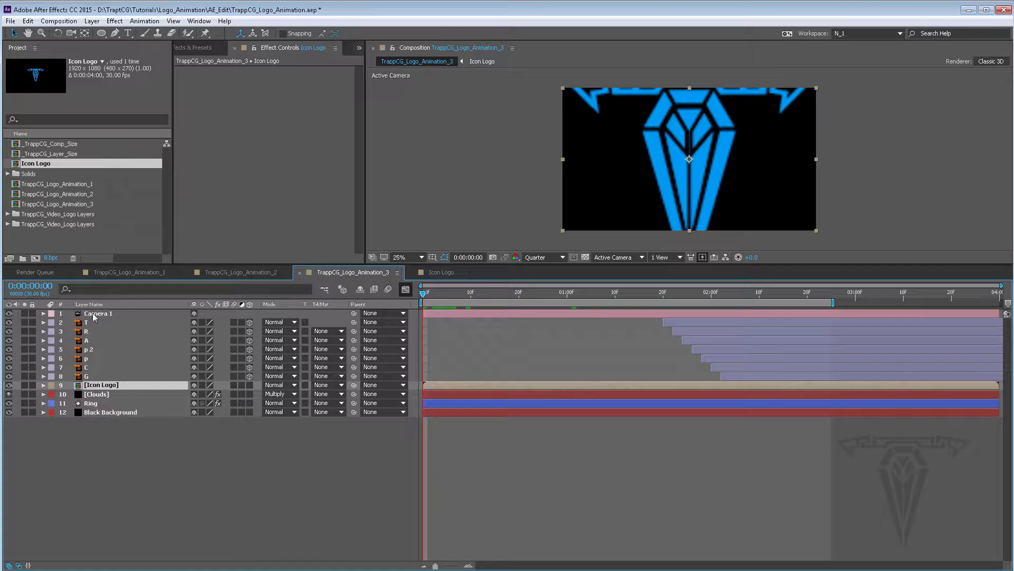
Copy Camera 1 from the main composition and paste it into the Icon Logo composition
{"action": "left_click", "coordinate": [102, 315]}
{"action": "left_click", "coordinate": [451, 271]}
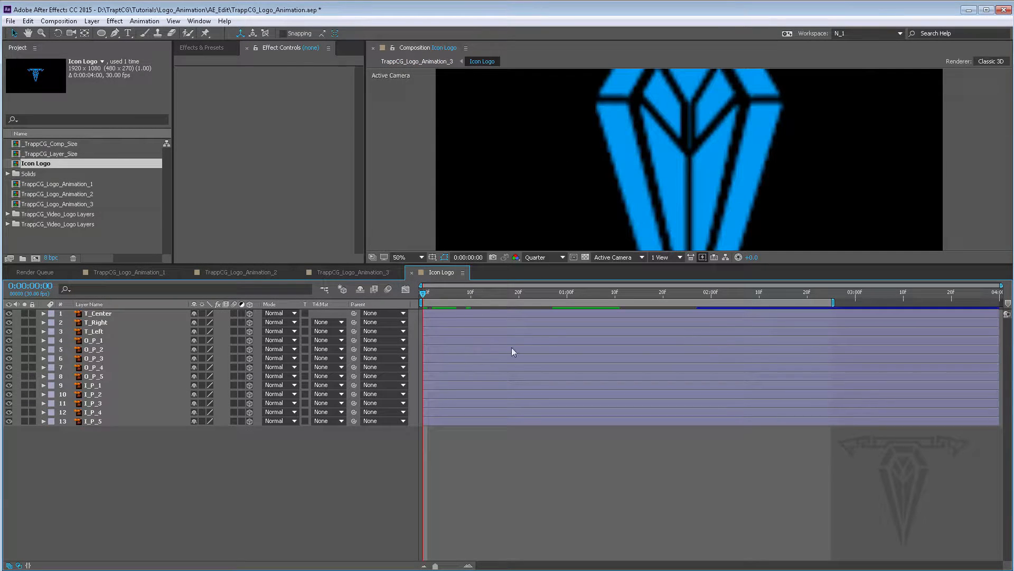
{"action": "left_click", "coordinate": [370, 271]}
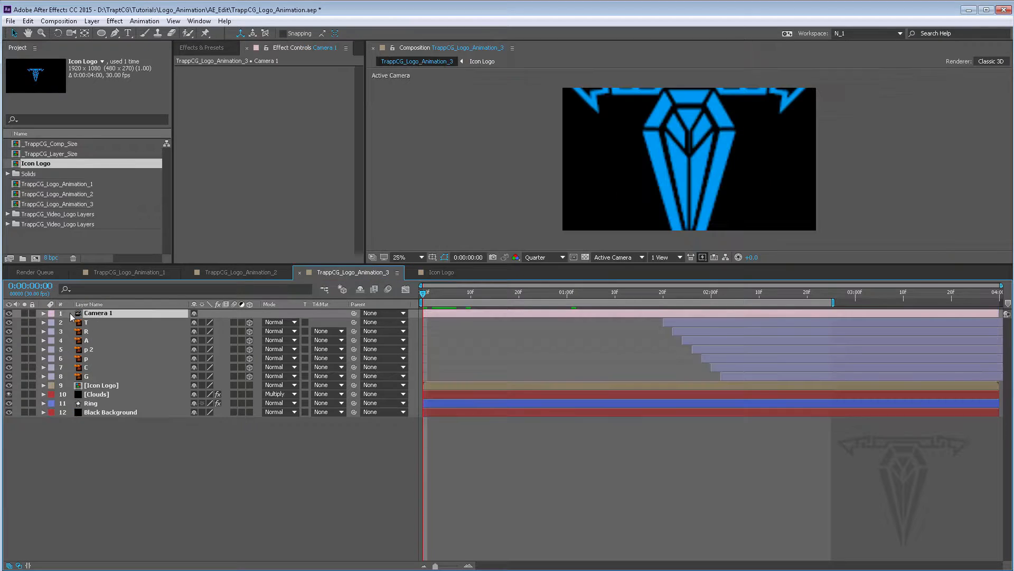
{"action": "left_click", "coordinate": [439, 270]}
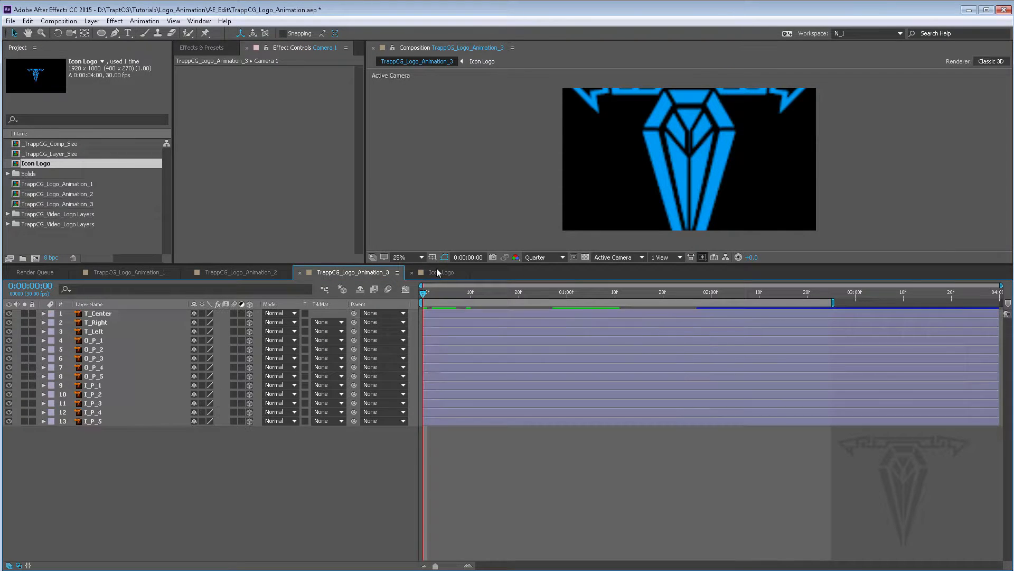
{"action": "left_click", "coordinate": [441, 316]}
{"action": "key", "text": "ctrl+v"}
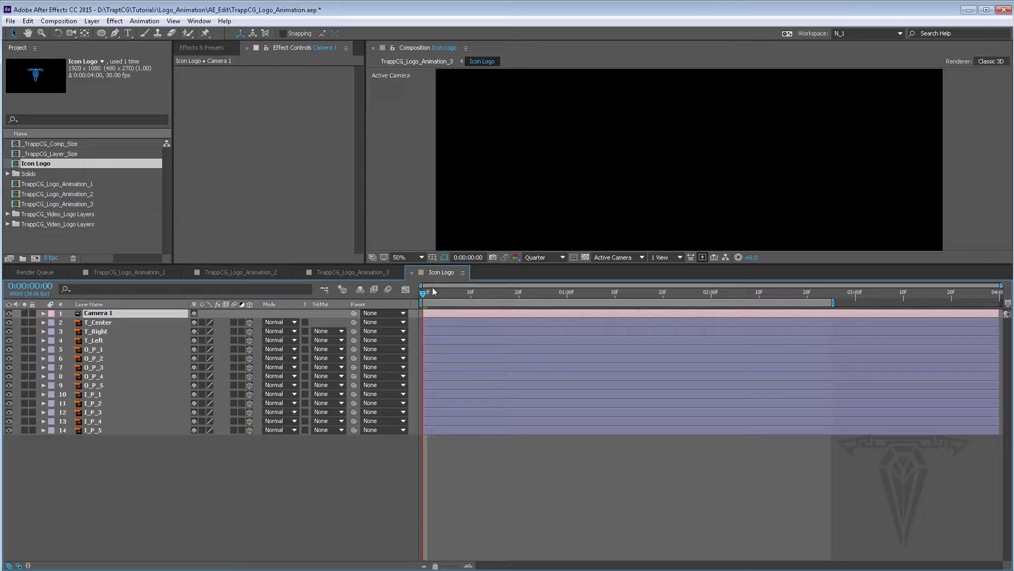
Turn on Collapse Transformations for the Icon Logo layer in the main composition and scrub to check it
{"action": "left_click", "coordinate": [363, 271]}
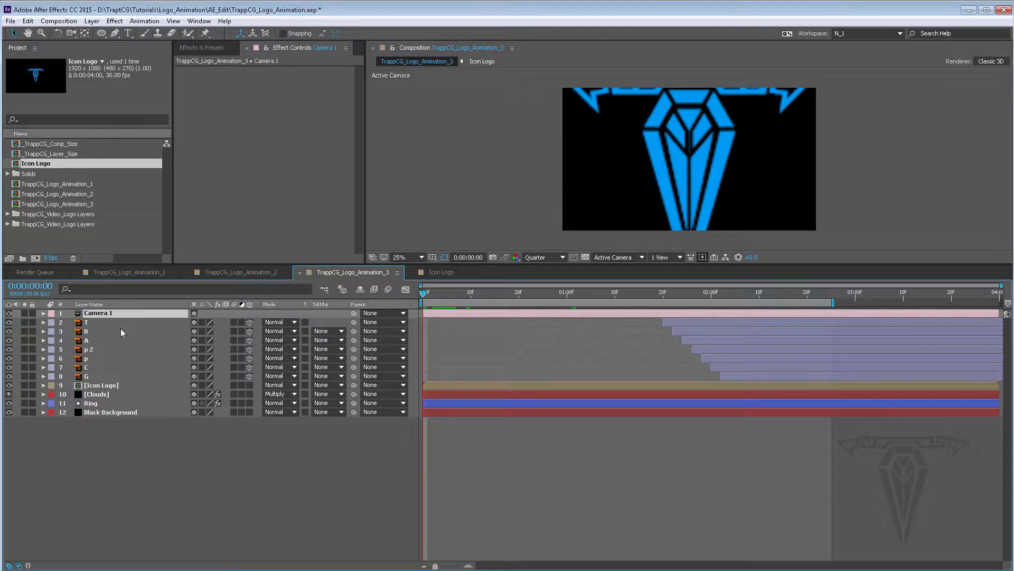
{"action": "left_click", "coordinate": [202, 385]}
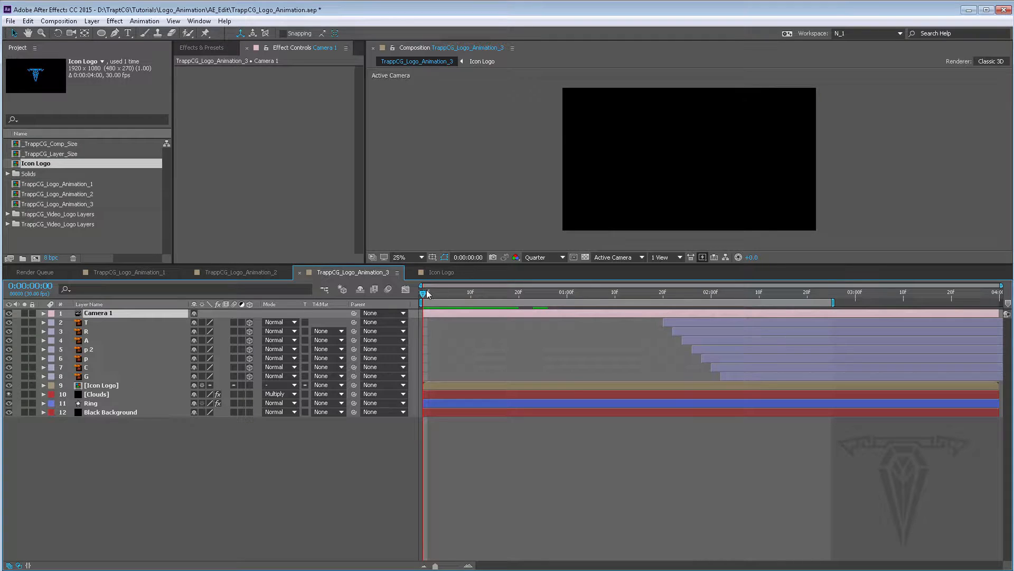
{"action": "left_click_drag", "start_coordinate": [434, 292], "coordinate": [476, 293]}
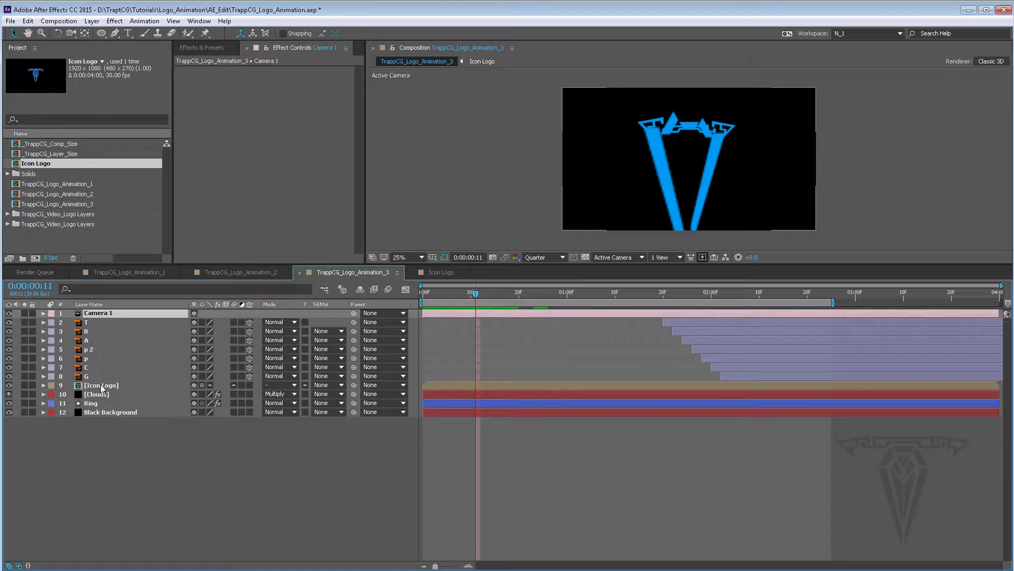
{"action": "left_click", "coordinate": [120, 386]}
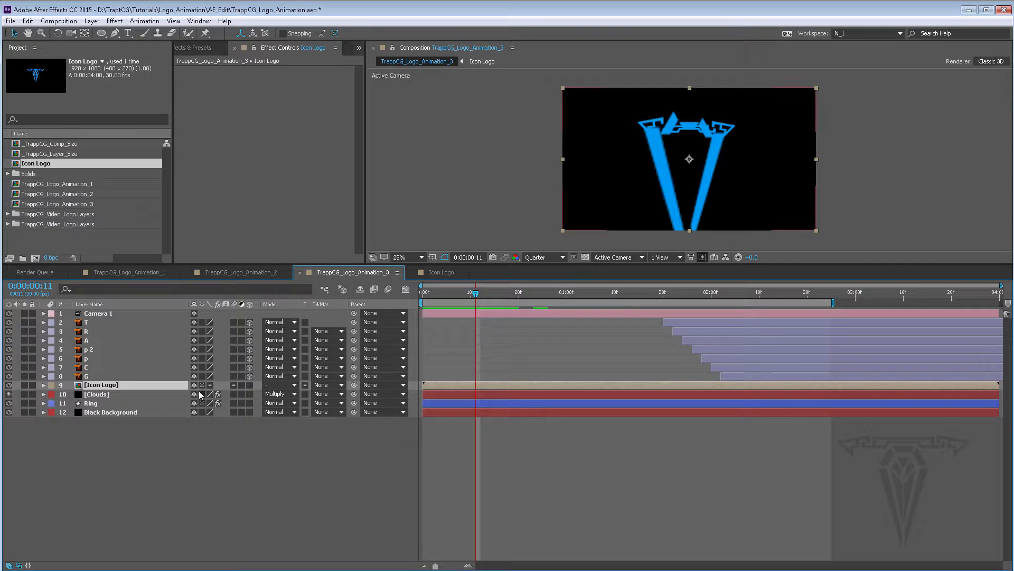
{"action": "left_click_drag", "start_coordinate": [474, 292], "coordinate": [623, 300]}
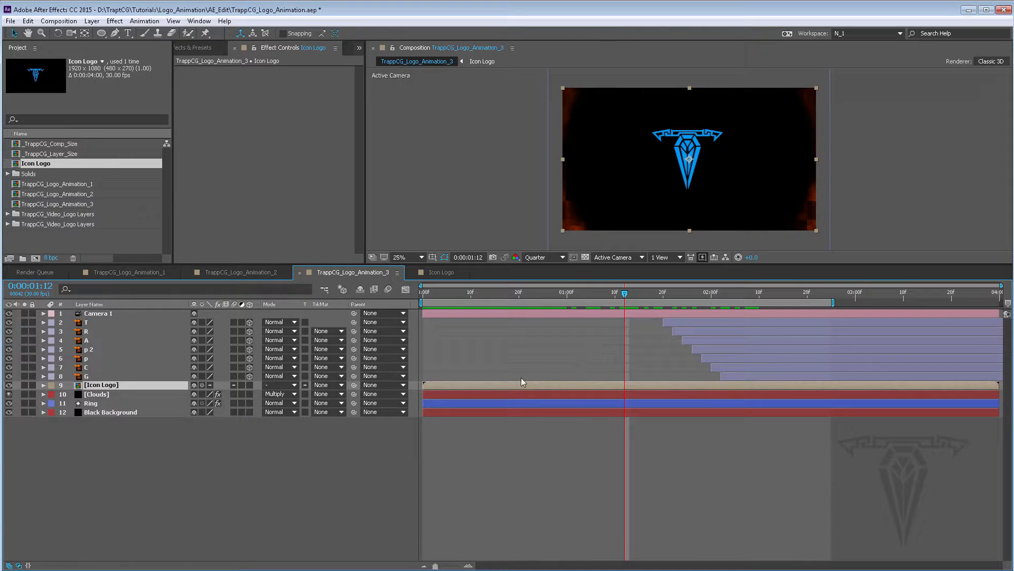
Search the Effects & Presets panel for light
{"action": "left_click", "coordinate": [206, 48]}
{"action": "left_click", "coordinate": [212, 61]}
{"action": "double_click", "coordinate": [212, 62]}
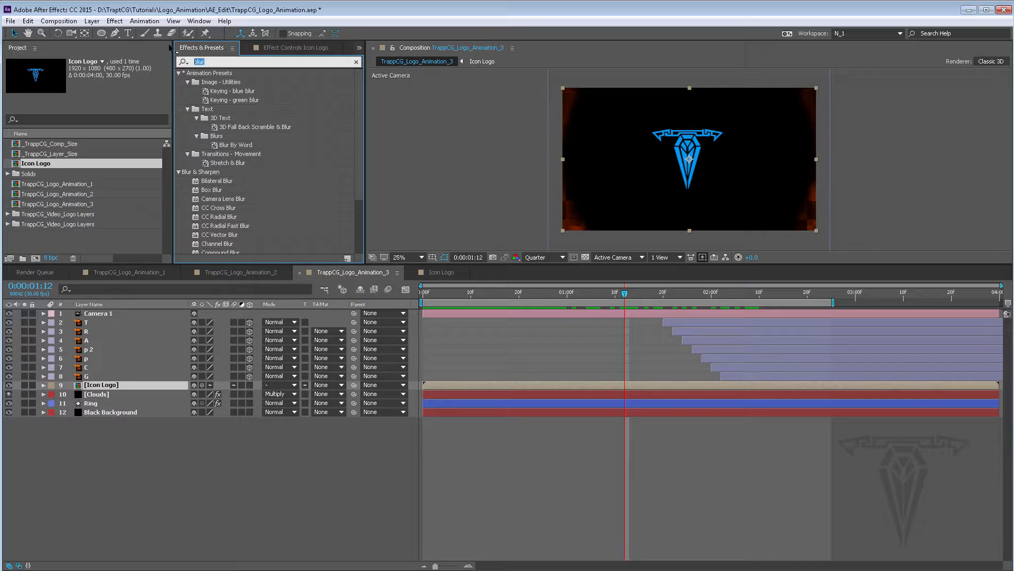
{"action": "type", "text": "light"}
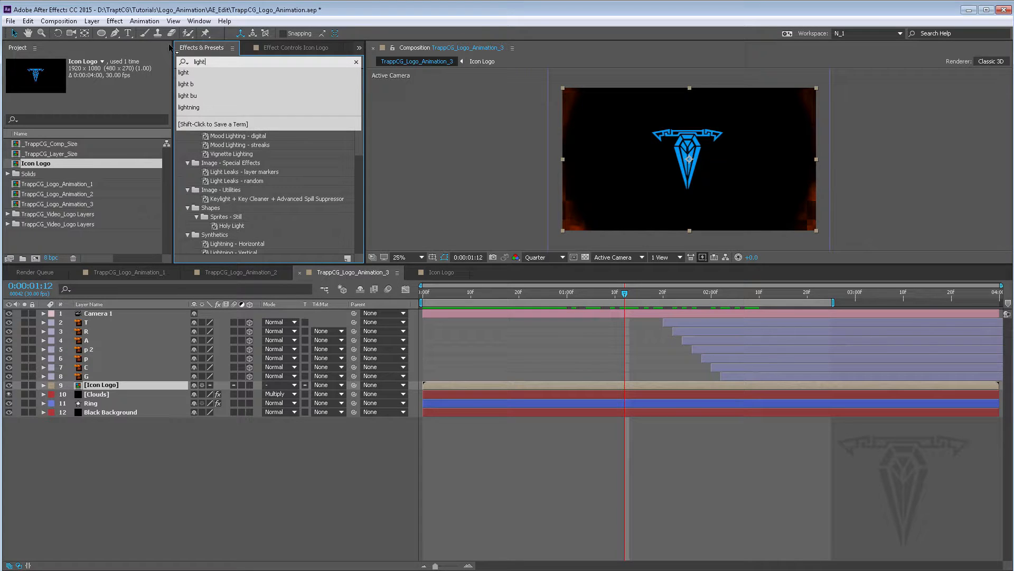
{"action": "scroll", "coordinate": [356, 147], "scroll_direction": "down", "scroll_amount": 4}
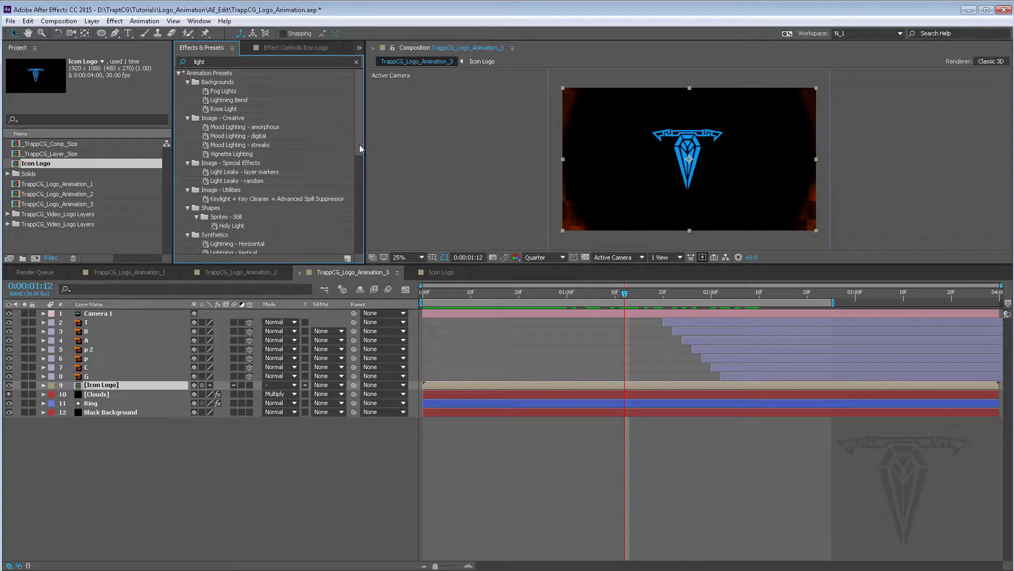
Apply the CC Light Burst 2.5 effect to the Icon Logo layer
{"action": "scroll", "coordinate": [361, 180], "scroll_direction": "down", "scroll_amount": 6}
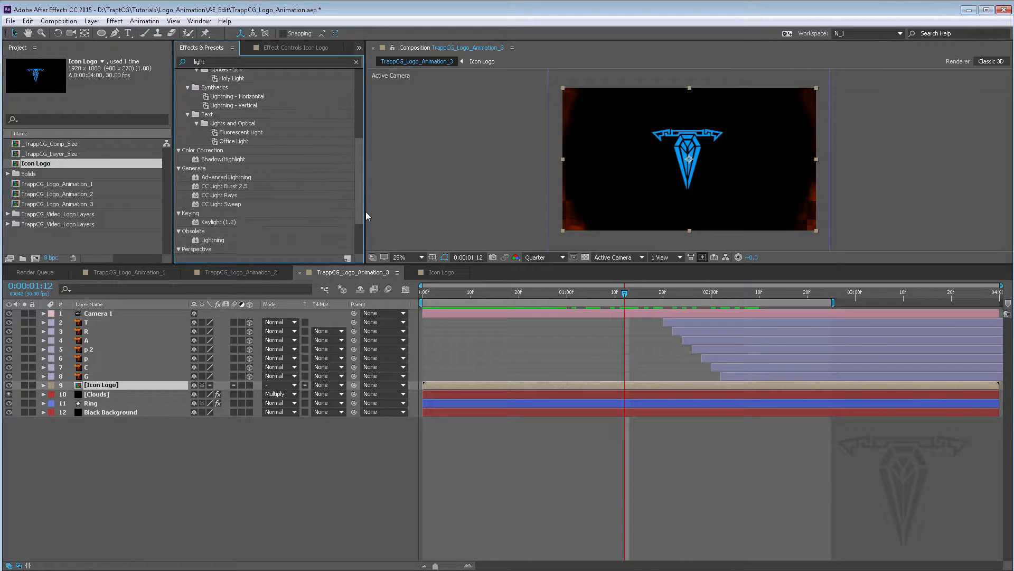
{"action": "scroll", "coordinate": [295, 180], "scroll_direction": "up", "scroll_amount": 1}
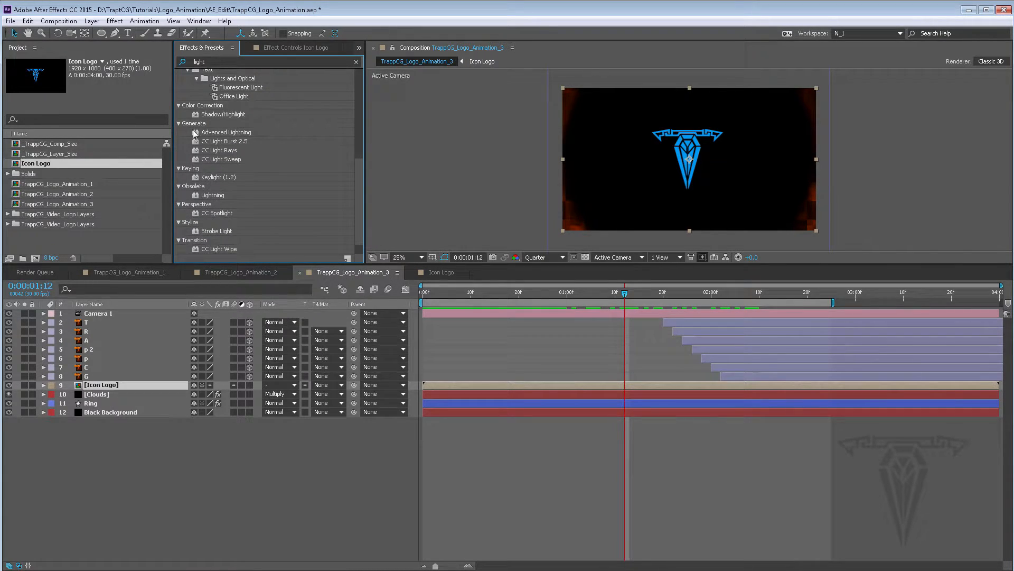
{"action": "left_click", "coordinate": [220, 141]}
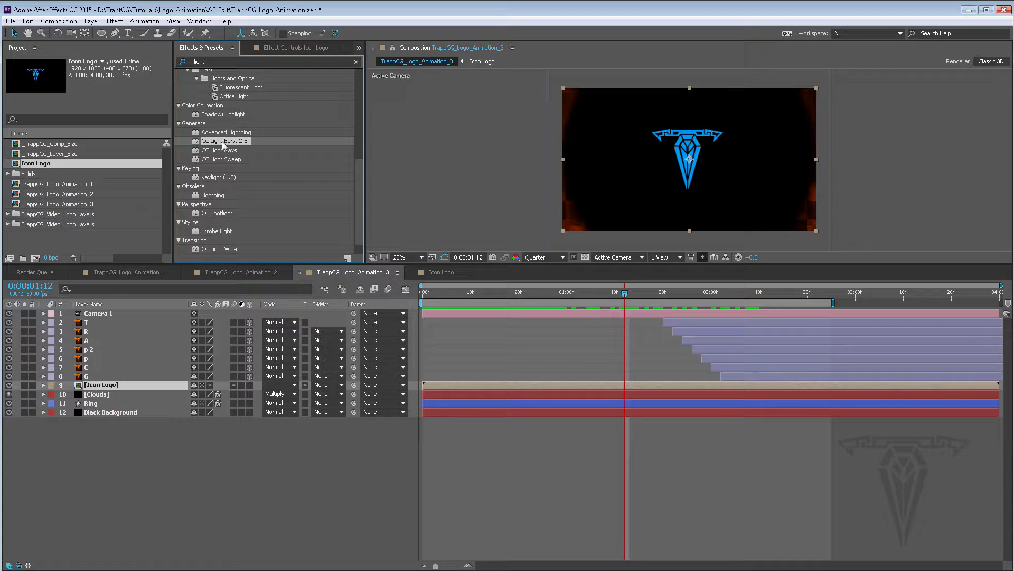
{"action": "left_click_drag", "start_coordinate": [219, 143], "coordinate": [491, 386]}
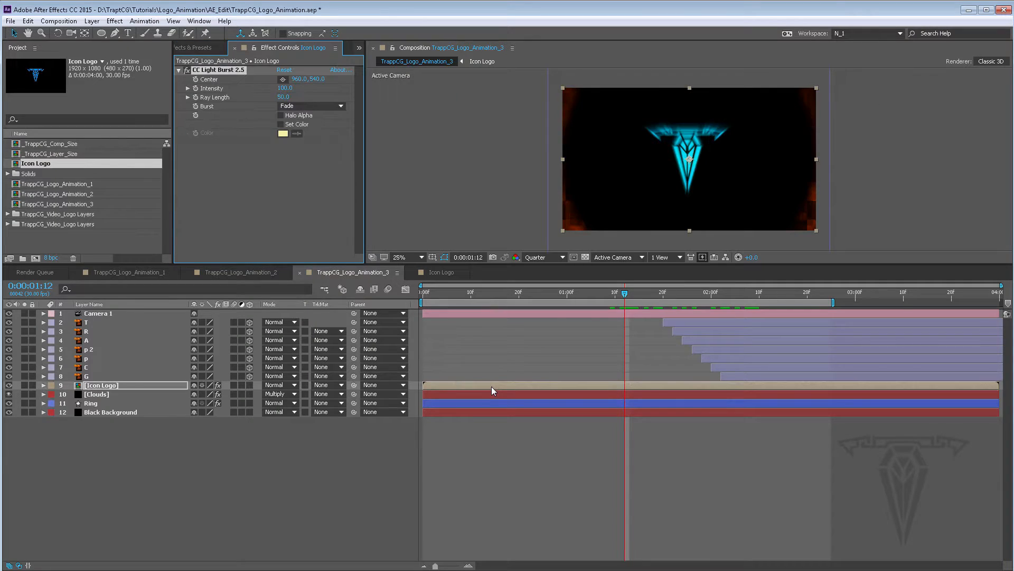
Set the light burst's Intensity to 200
{"action": "scroll", "coordinate": [695, 165], "scroll_direction": "down", "scroll_amount": 1}
{"action": "scroll", "coordinate": [694, 161], "scroll_direction": "up", "scroll_amount": 2}
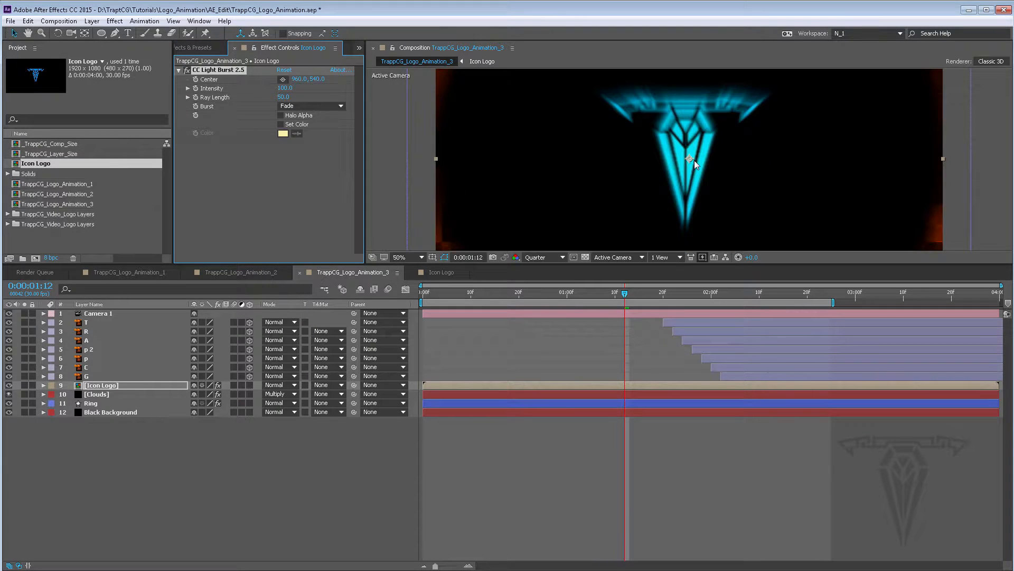
{"action": "left_click", "coordinate": [544, 258]}
{"action": "left_click", "coordinate": [555, 285]}
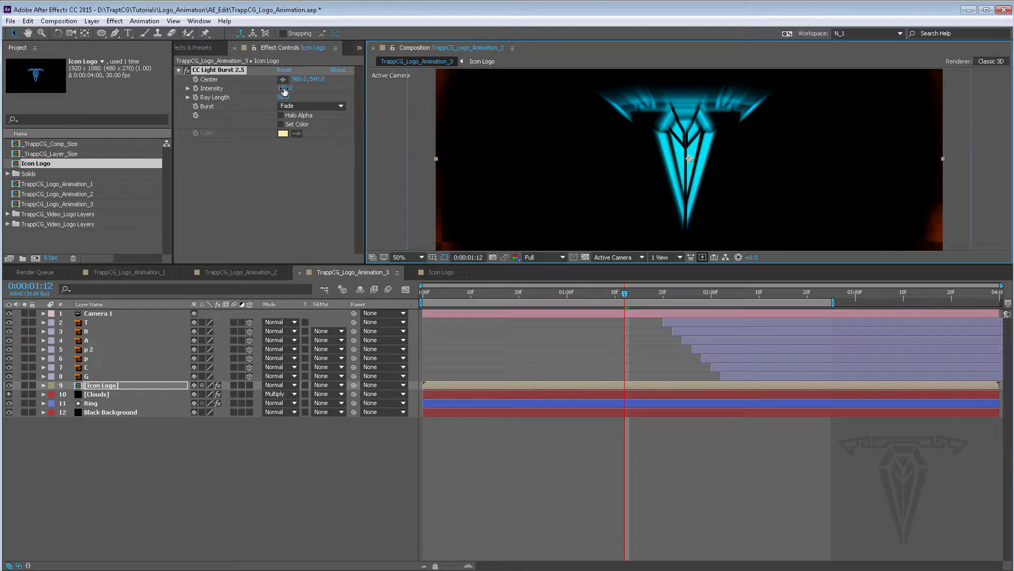
{"action": "left_click", "coordinate": [545, 257]}
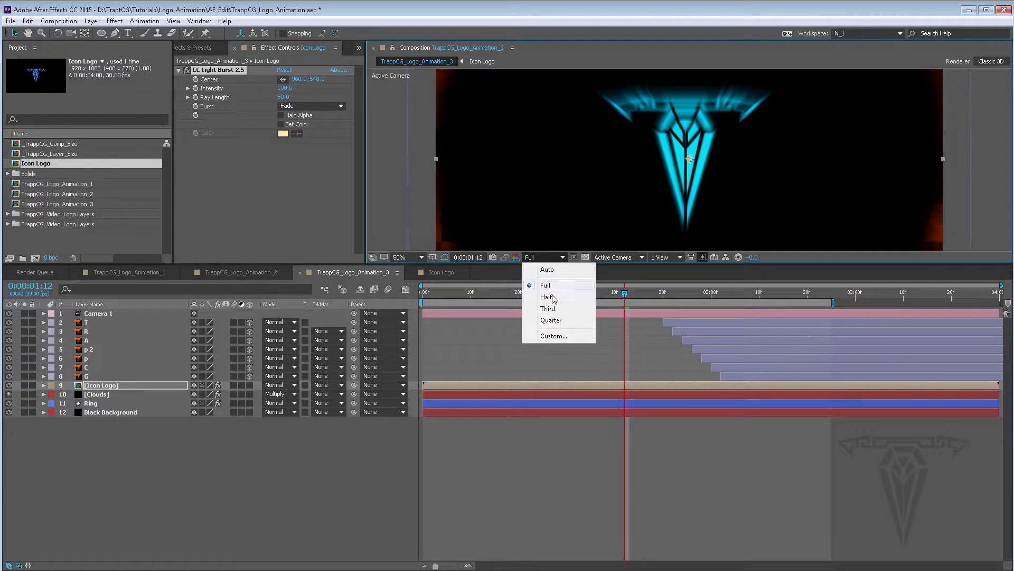
{"action": "left_click", "coordinate": [551, 320]}
{"action": "left_click", "coordinate": [286, 89]}
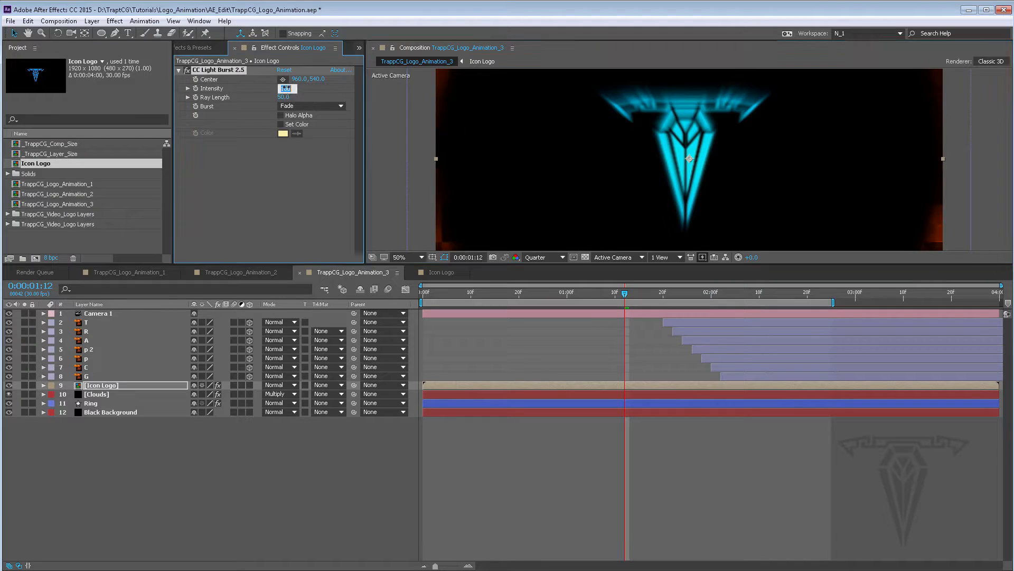
{"action": "type", "text": "200"}
{"action": "key", "text": "Return"}
Set the light burst's Ray Length to 300
{"action": "left_click", "coordinate": [282, 97]}
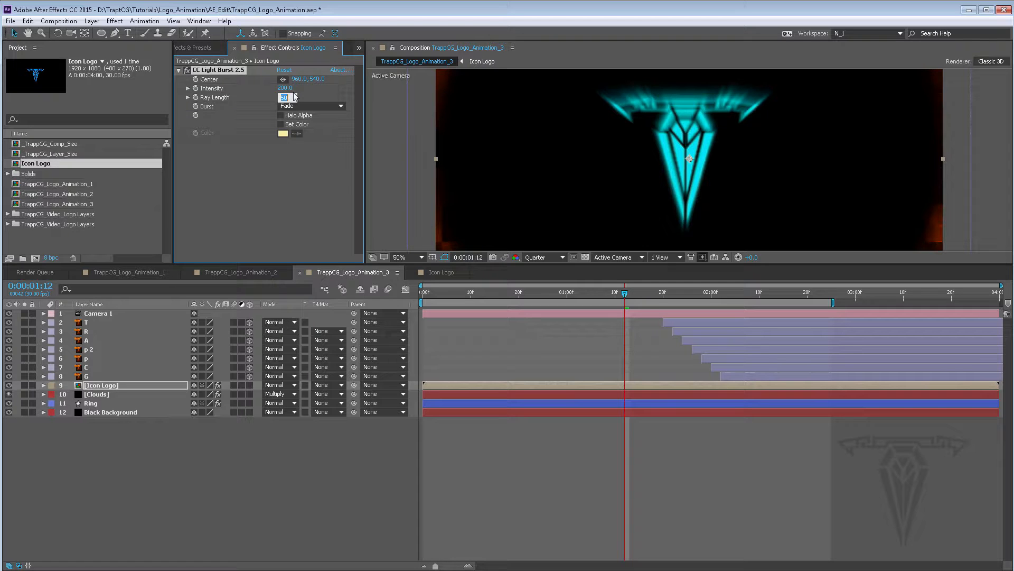
{"action": "type", "text": "300"}
{"action": "key", "text": "Return"}
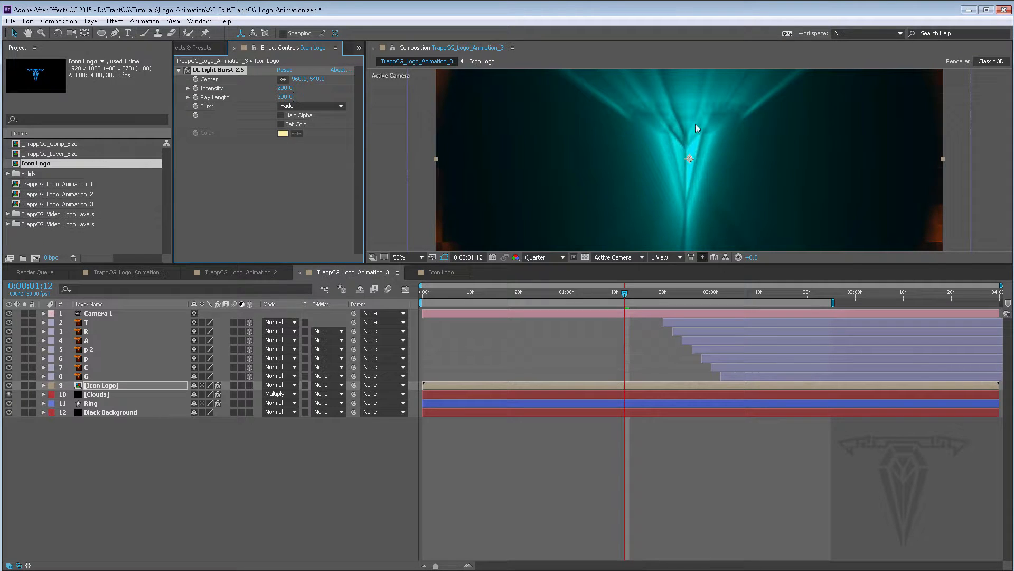
Preview the light burst around frame 1:11 at different zoom levels and preview resolutions
{"action": "key", "text": "comma"}
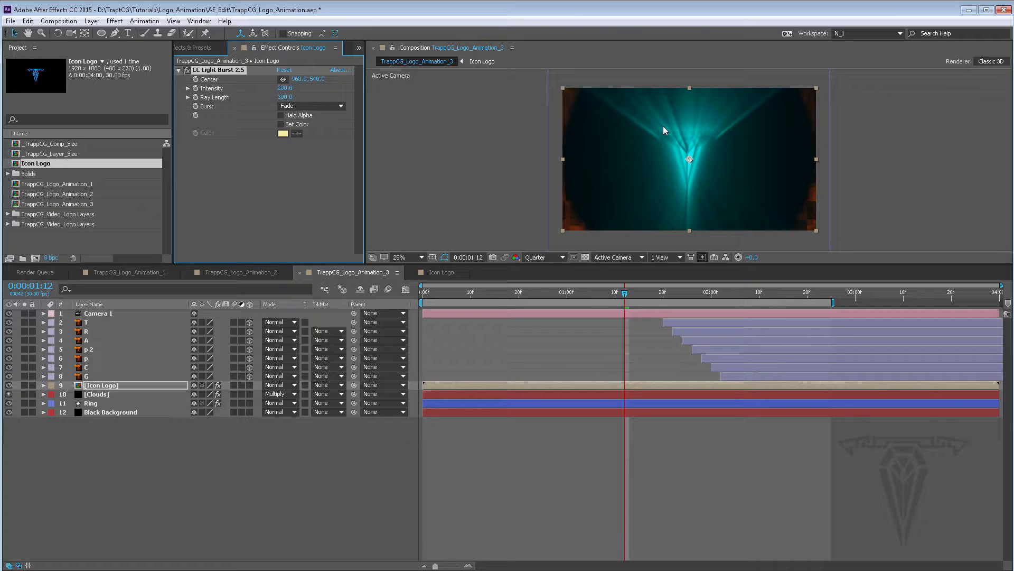
{"action": "key", "text": "period"}
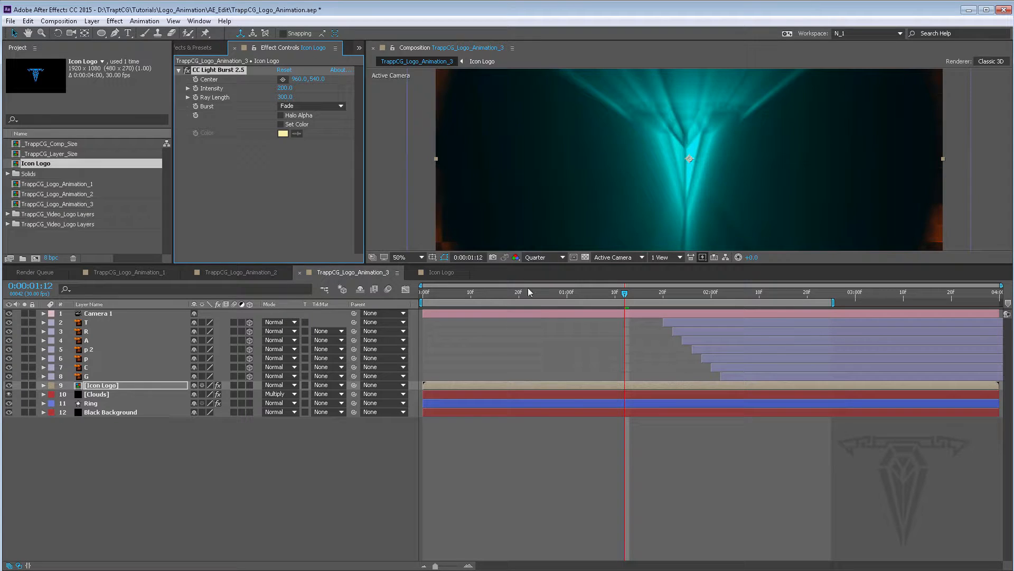
{"action": "left_click", "coordinate": [544, 258]}
{"action": "left_click", "coordinate": [552, 282]}
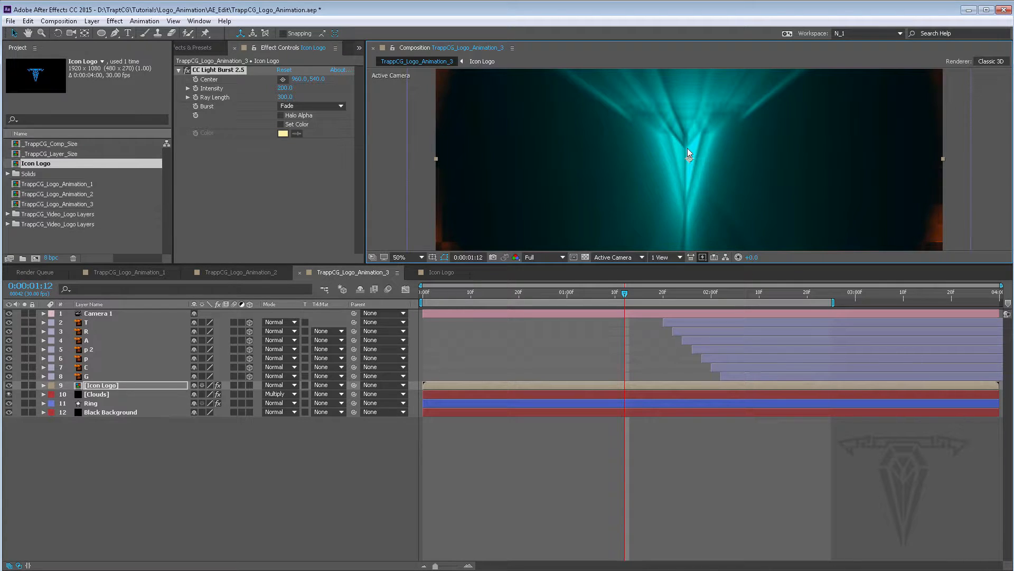
{"action": "key", "text": "period"}
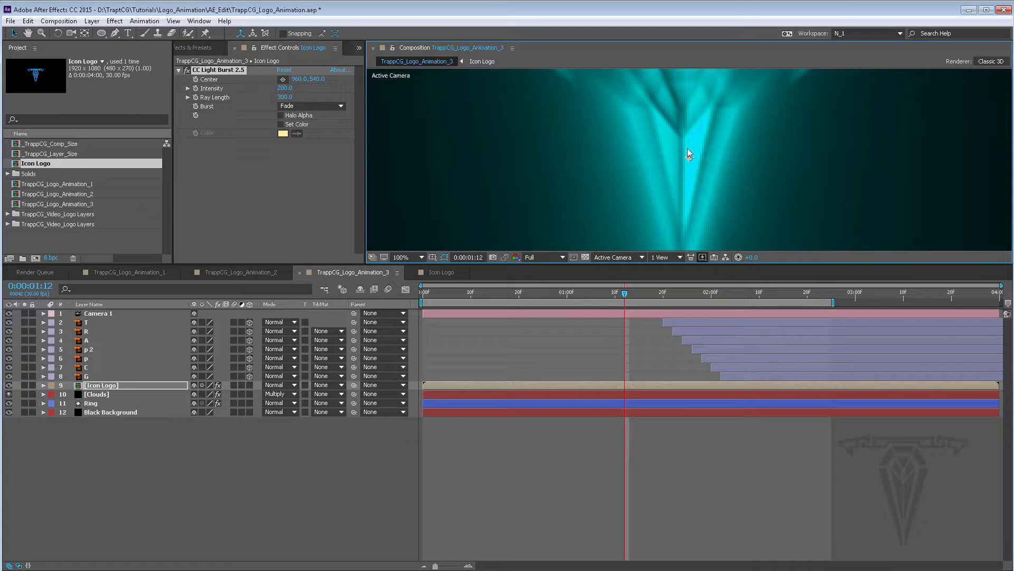
{"action": "left_click", "coordinate": [620, 292]}
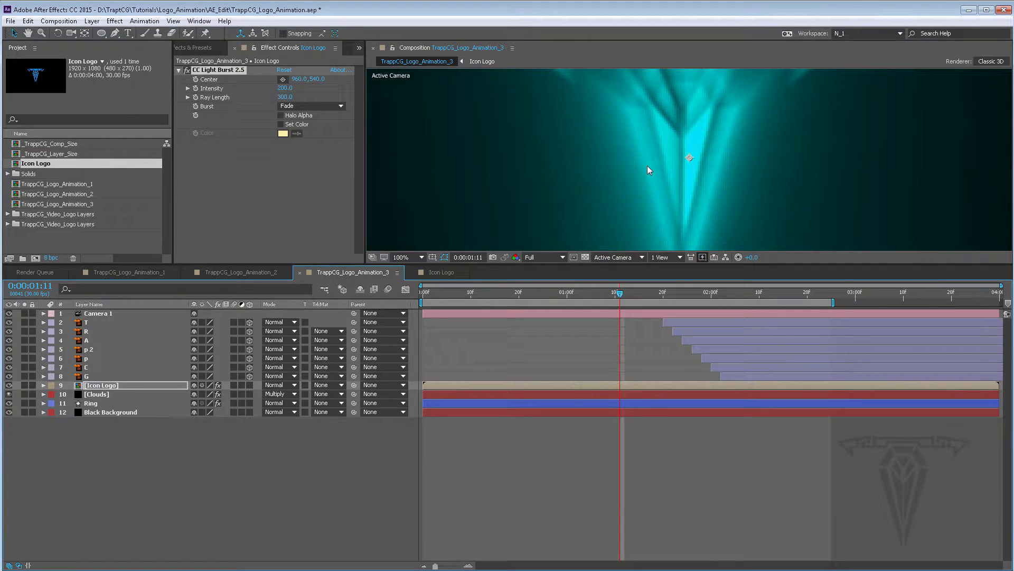
{"action": "key", "text": "comma"}
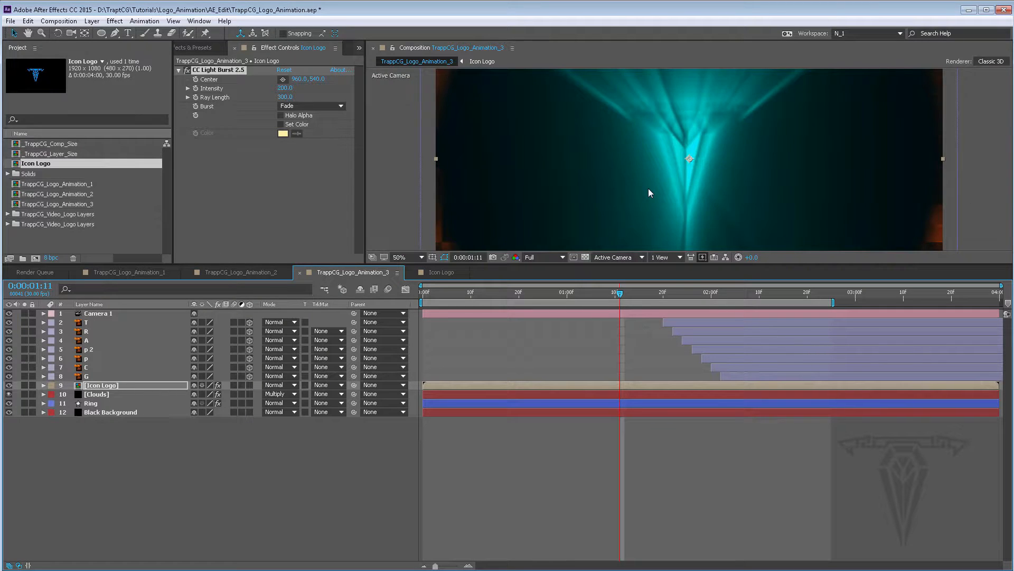
{"action": "key", "text": "period"}
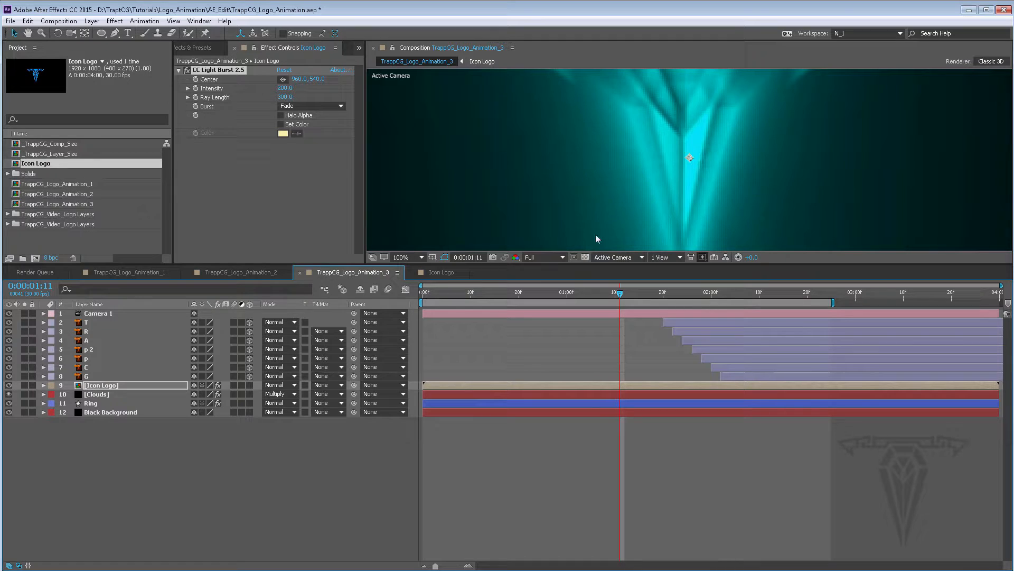
{"action": "left_click", "coordinate": [562, 258]}
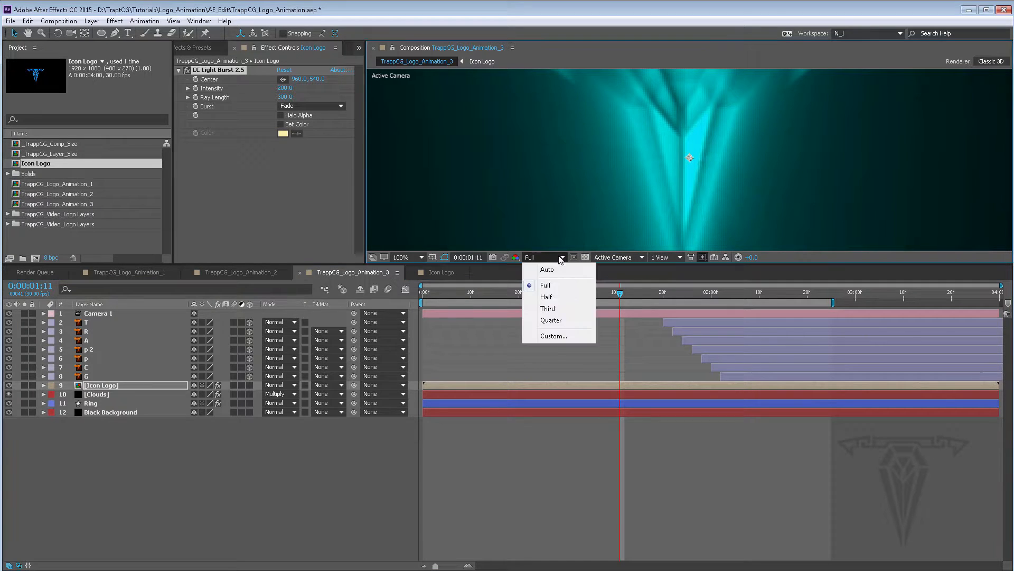
{"action": "left_click", "coordinate": [552, 320]}
{"action": "key", "text": "comma"}
{"action": "key", "text": "comma"}
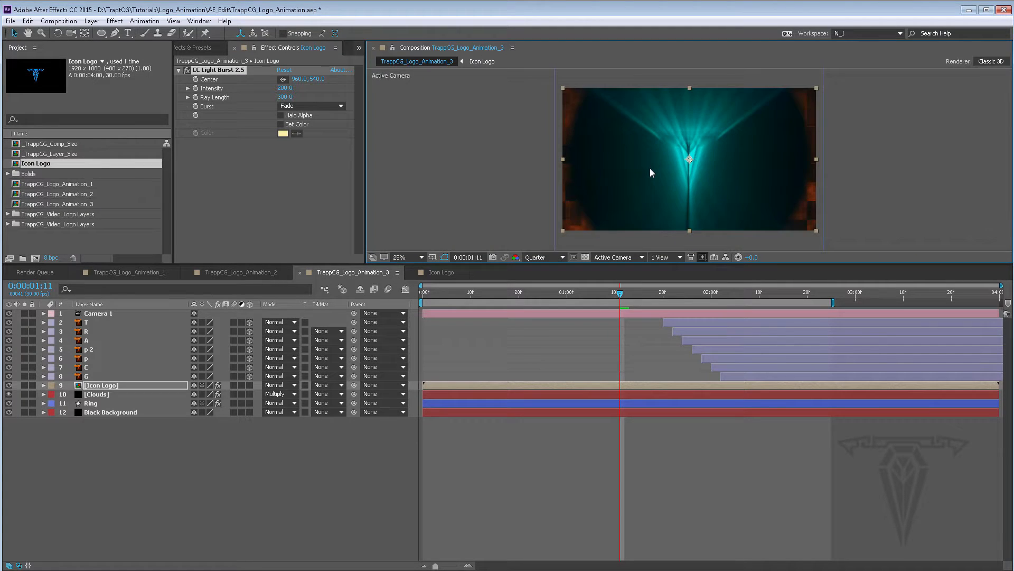
{"action": "key", "text": "period"}
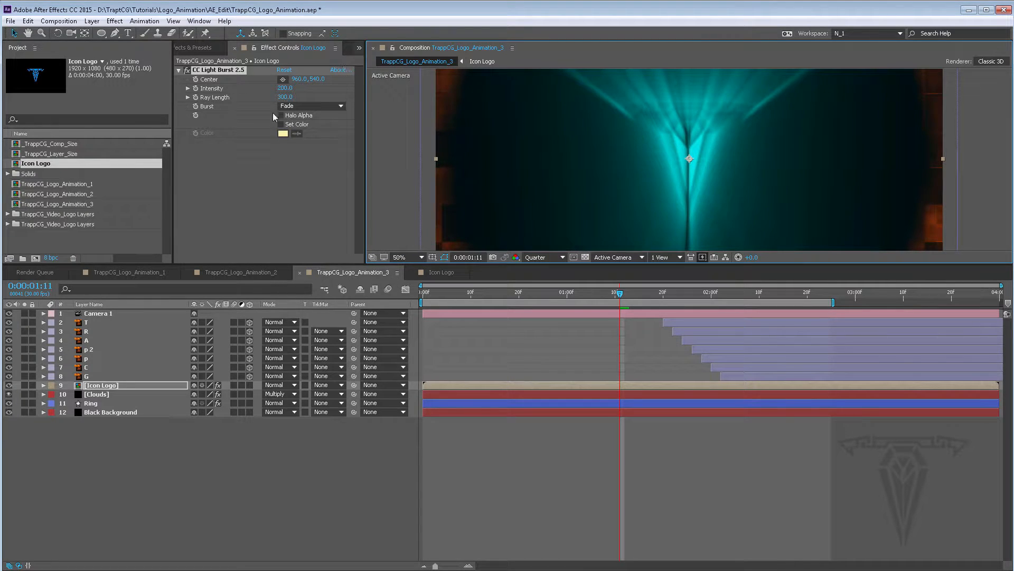
Try the Straight, Center and Fade burst types and set Burst back to Fade
{"action": "left_click", "coordinate": [318, 107]}
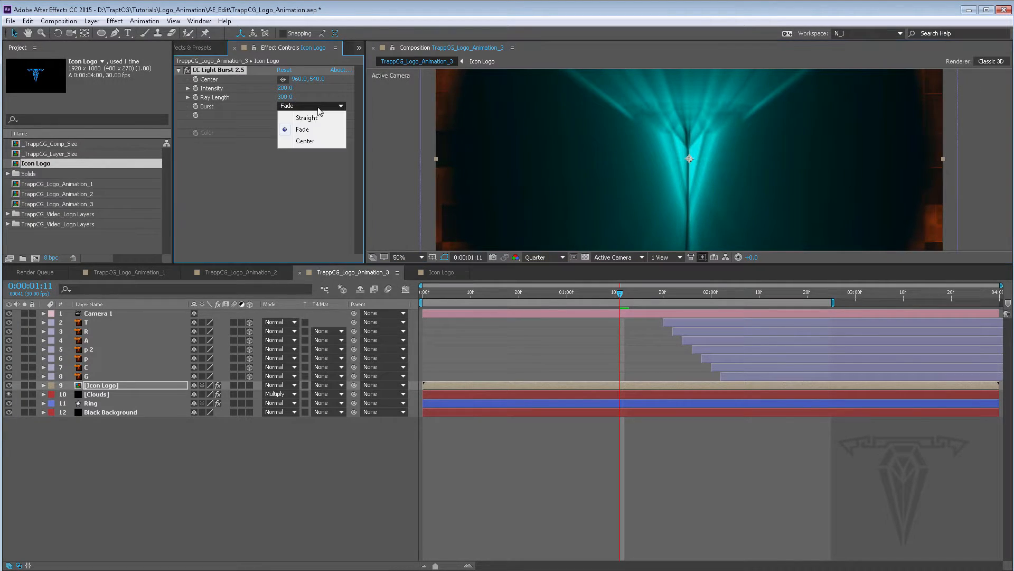
{"action": "left_click", "coordinate": [315, 116]}
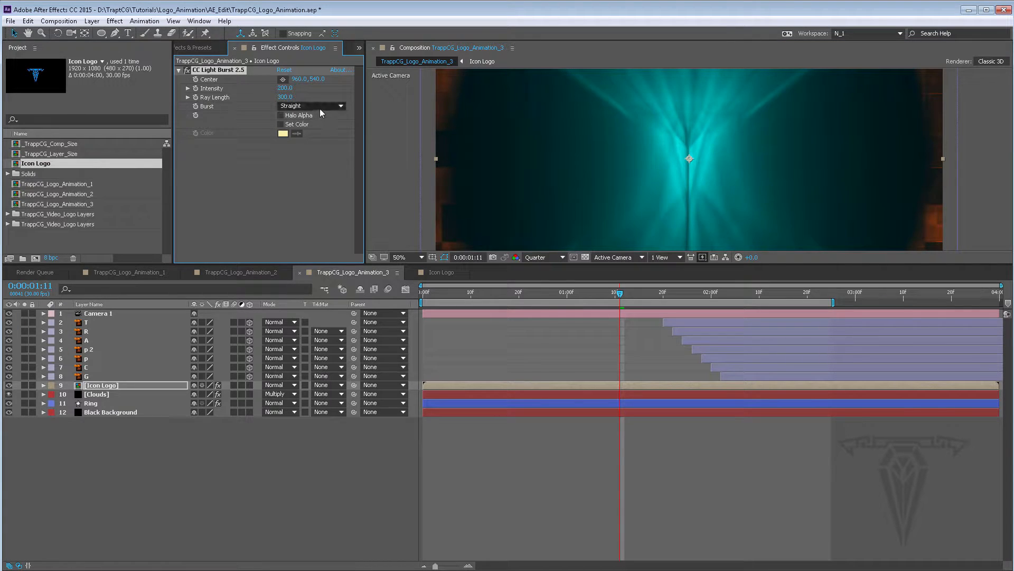
{"action": "left_click", "coordinate": [318, 106]}
{"action": "left_click", "coordinate": [313, 140]}
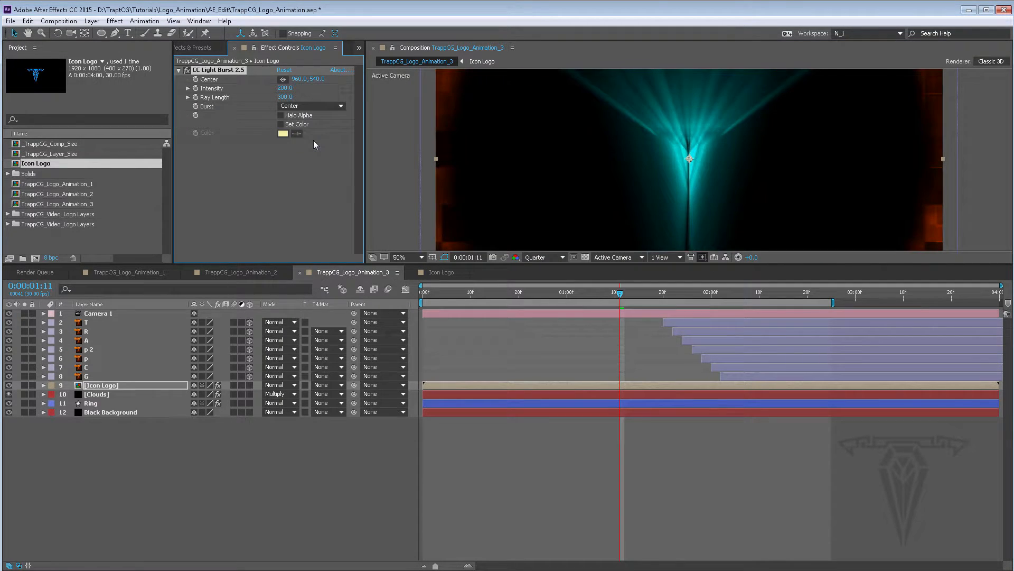
{"action": "left_click", "coordinate": [316, 105]}
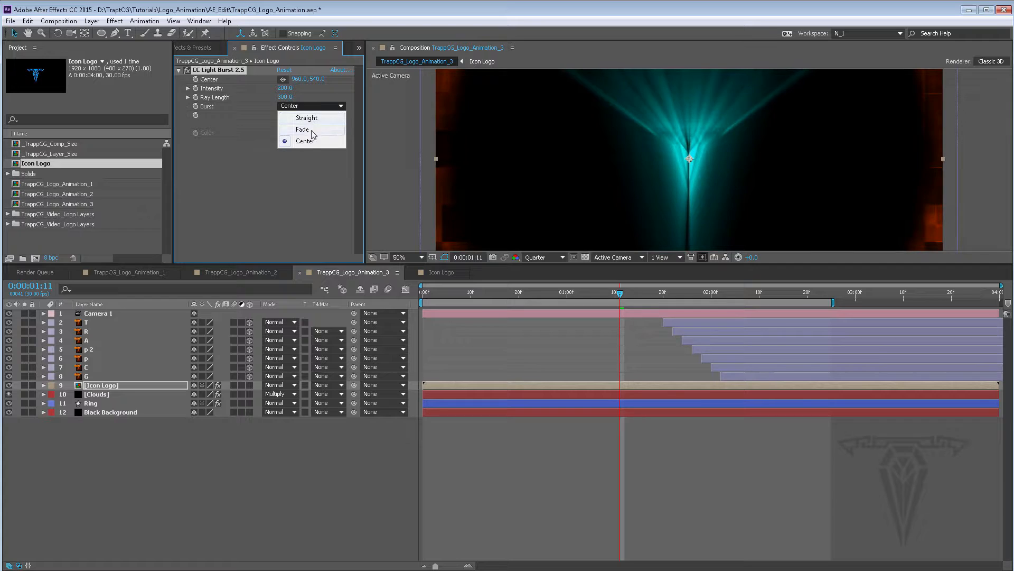
{"action": "left_click", "coordinate": [311, 129]}
{"action": "left_click", "coordinate": [312, 106]}
{"action": "left_click", "coordinate": [309, 118]}
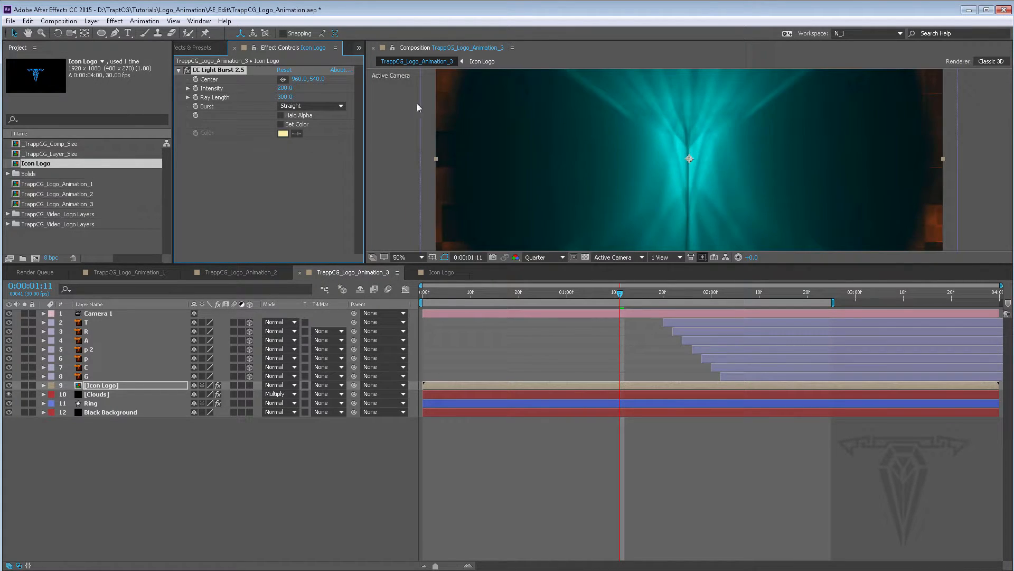
{"action": "left_click", "coordinate": [312, 106]}
{"action": "left_click", "coordinate": [301, 129]}
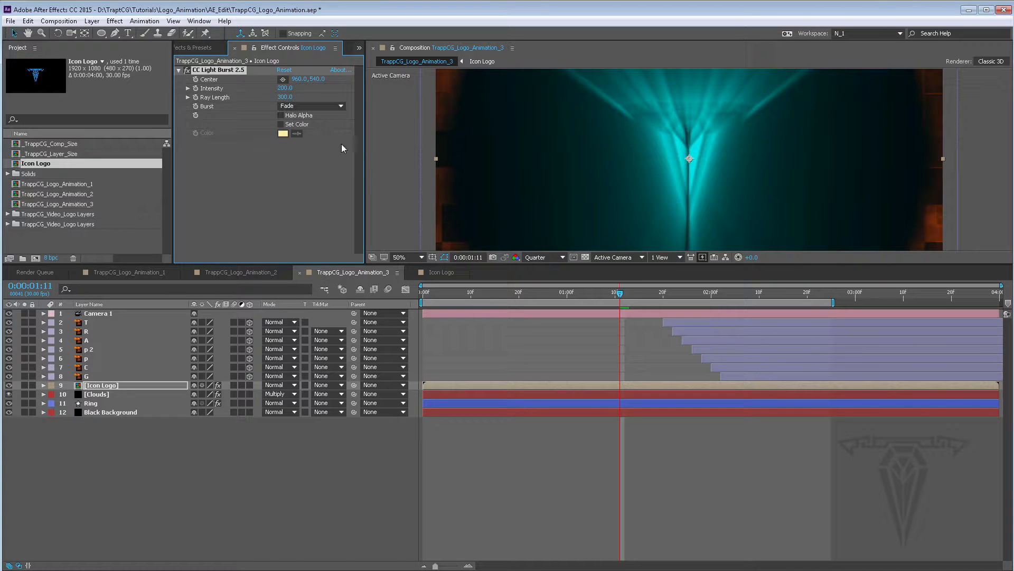
{"action": "left_click", "coordinate": [298, 106]}
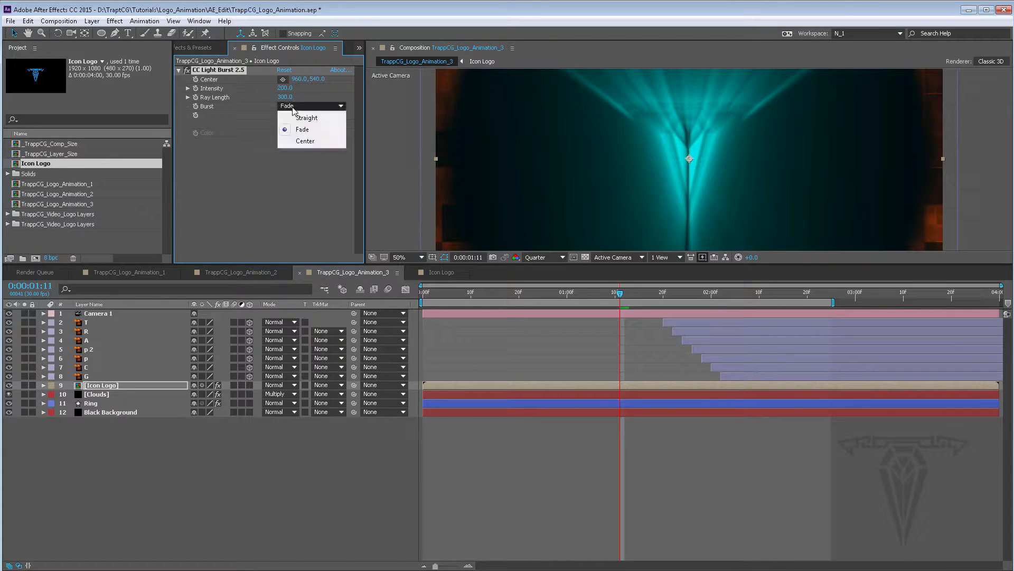
{"action": "left_click", "coordinate": [301, 141]}
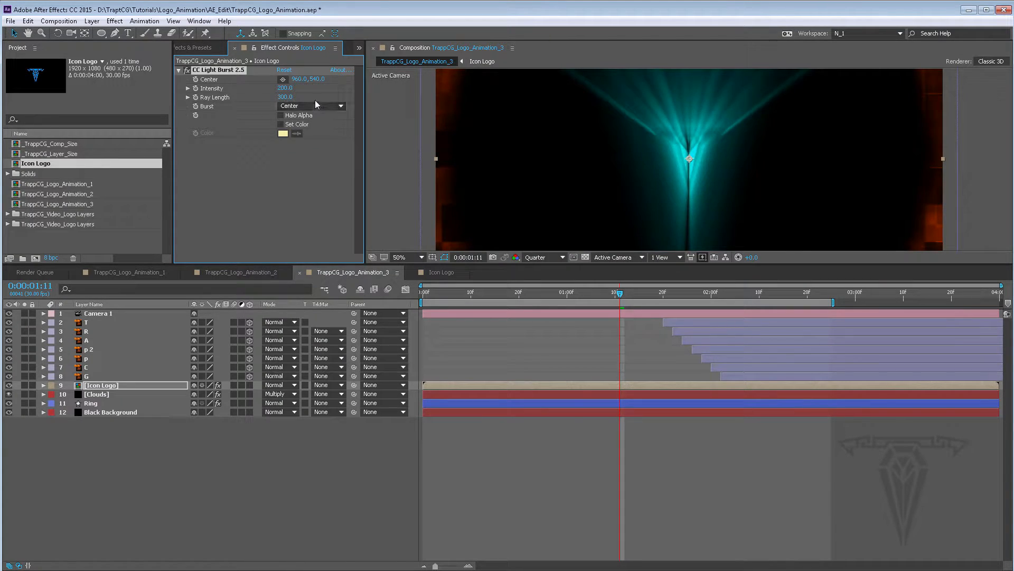
{"action": "left_click", "coordinate": [311, 105]}
{"action": "left_click", "coordinate": [307, 128]}
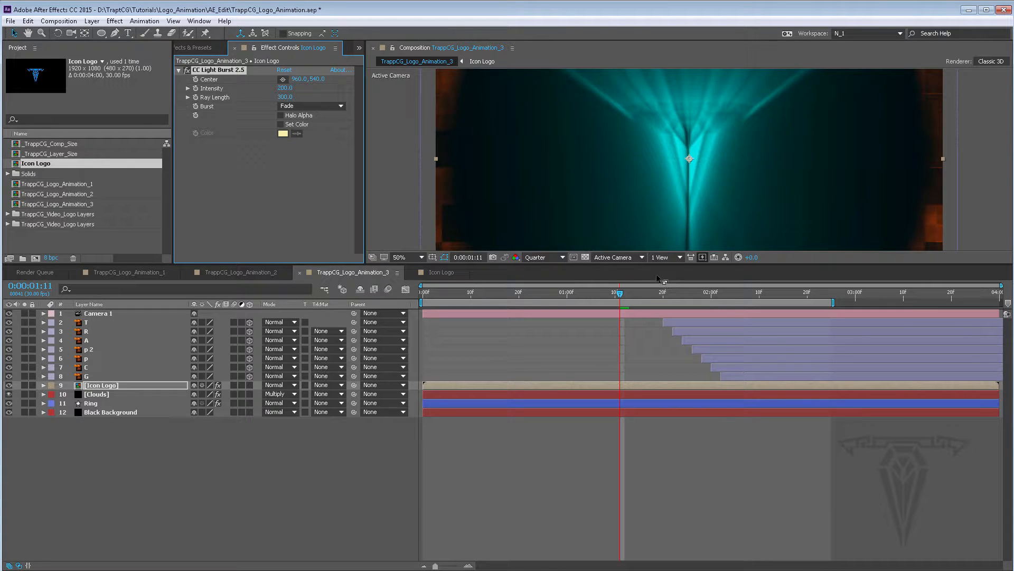
Show the Ring layer's Scale and move the playhead to its first keyframe at frame 27
{"action": "left_click_drag", "start_coordinate": [616, 297], "coordinate": [567, 290]}
{"action": "left_click", "coordinate": [556, 401]}
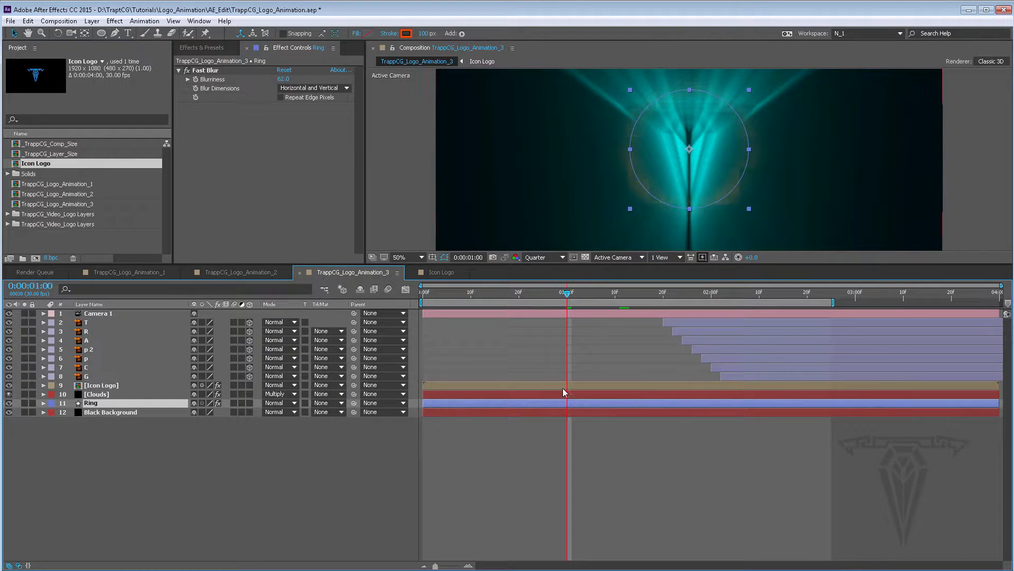
{"action": "key", "text": "s"}
{"action": "left_click_drag", "start_coordinate": [564, 288], "coordinate": [553, 290]}
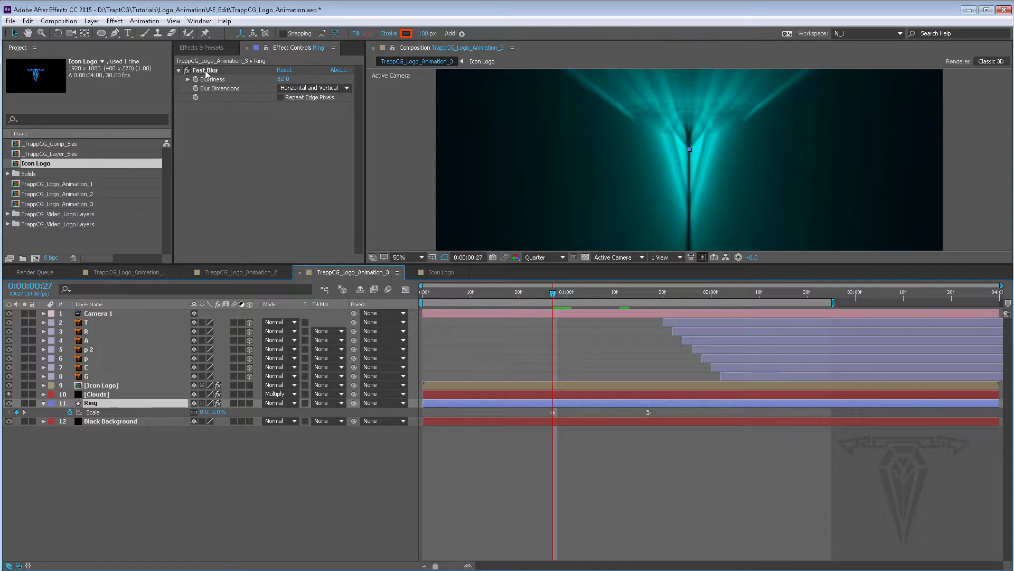
{"action": "left_click", "coordinate": [502, 382]}
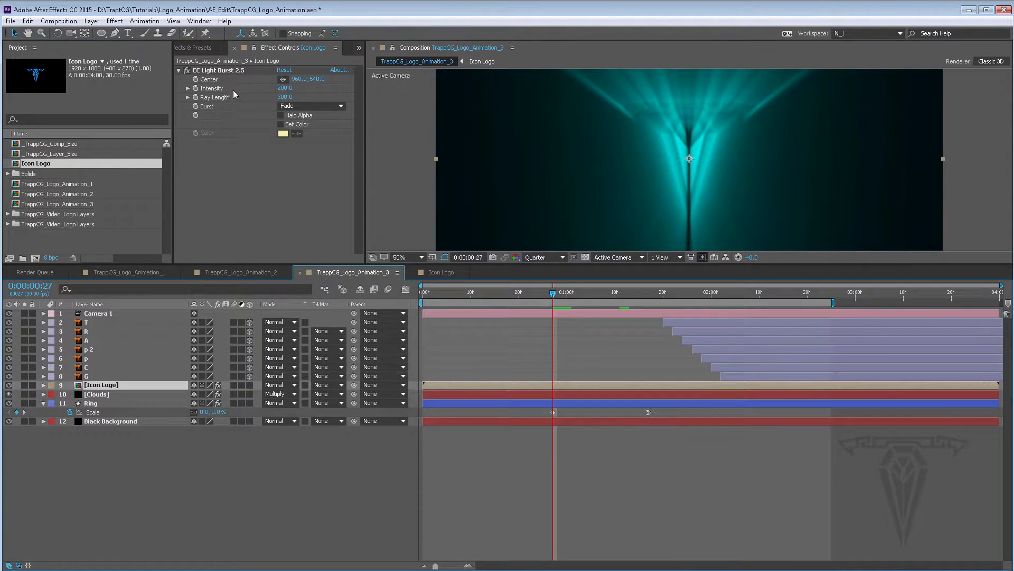
At frame 27, keyframe the light burst's Intensity and Ray Length and set both to 0
{"action": "left_click", "coordinate": [196, 88]}
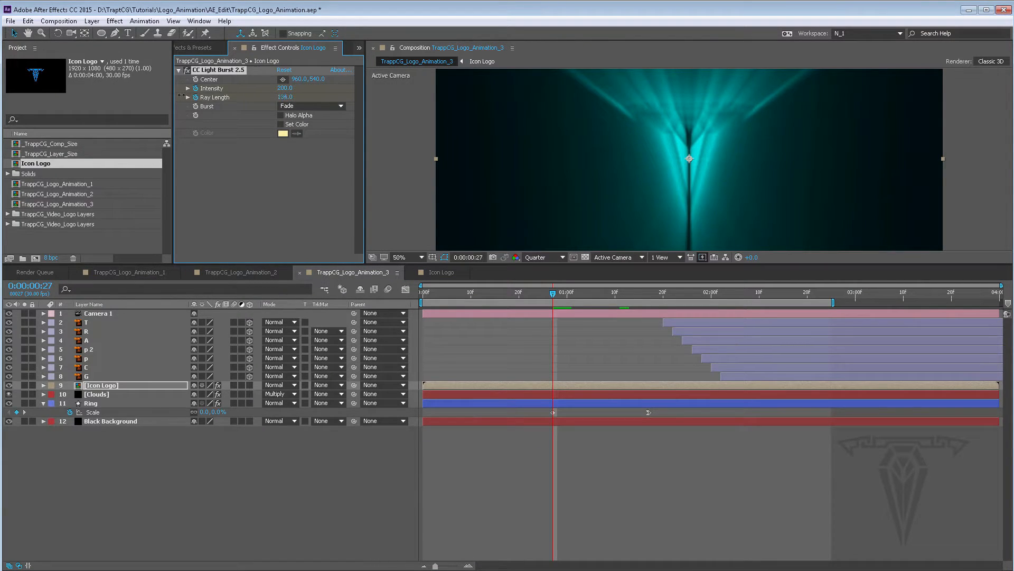
{"action": "left_click_drag", "start_coordinate": [182, 95], "coordinate": [151, 95]}
{"action": "left_click", "coordinate": [282, 97]}
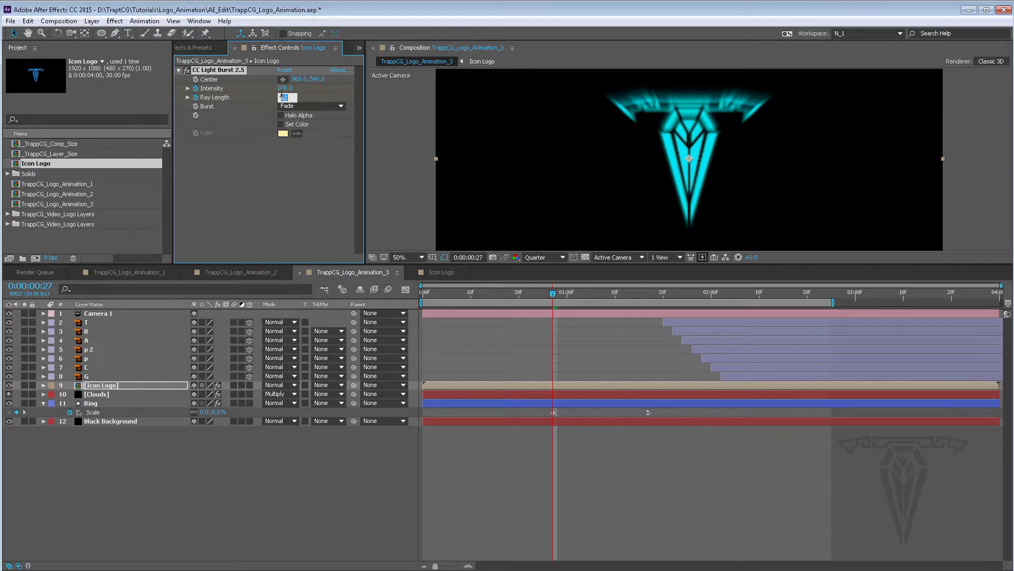
{"action": "type", "text": "0"}
{"action": "key", "text": "Return"}
{"action": "left_click", "coordinate": [285, 88]}
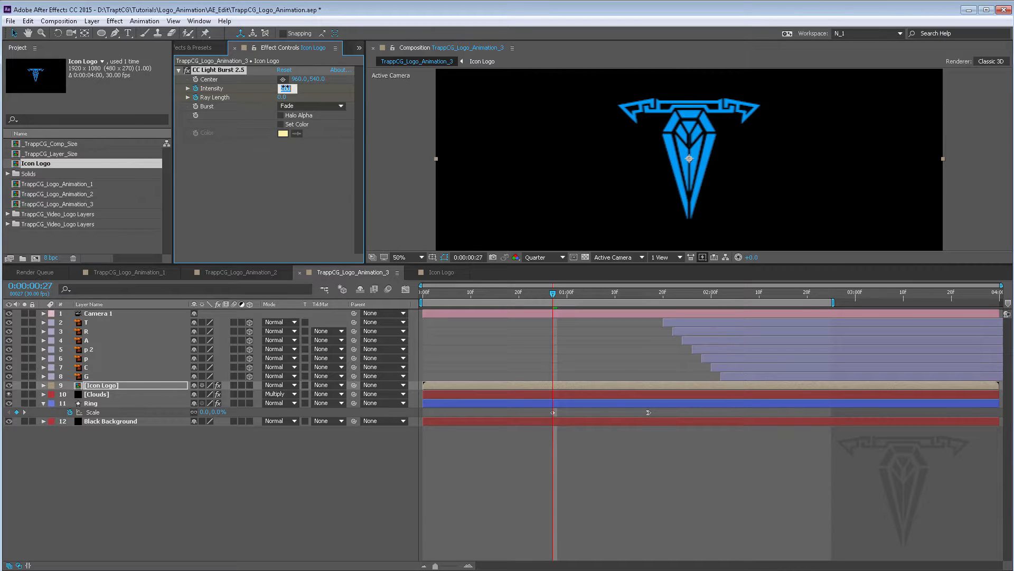
{"action": "key", "text": "Return"}
At frame 1:03, raise the light burst's Intensity to about 980 and Ray Length to about 196
{"action": "key", "text": "u"}
{"action": "left_click_drag", "start_coordinate": [554, 291], "coordinate": [583, 294]}
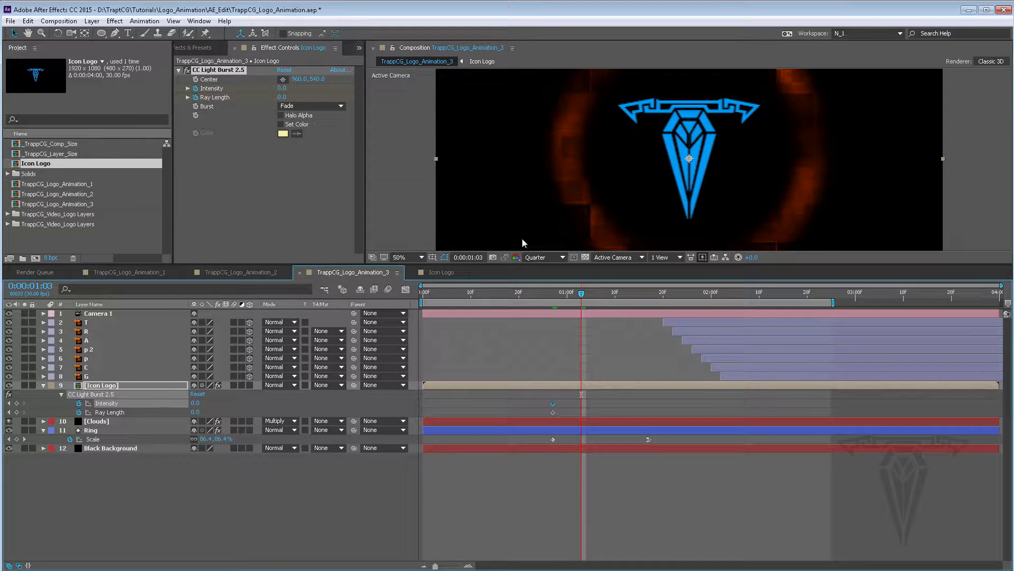
{"action": "left_click_drag", "start_coordinate": [283, 98], "coordinate": [377, 97]}
{"action": "mouse_move", "coordinate": [286, 97]}
{"action": "left_mouse_down"}
{"action": "mouse_move", "coordinate": [235, 97]}
{"action": "mouse_move", "coordinate": [302, 90]}
{"action": "left_mouse_up"}
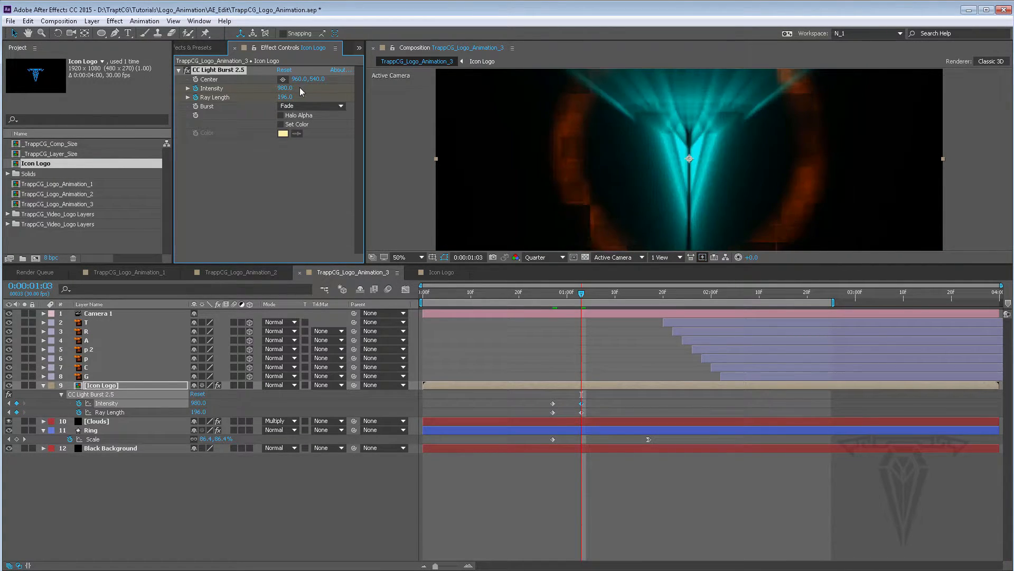
Try the burst's Set Color and Halo Alpha options, switching each off again
{"action": "left_click", "coordinate": [280, 125]}
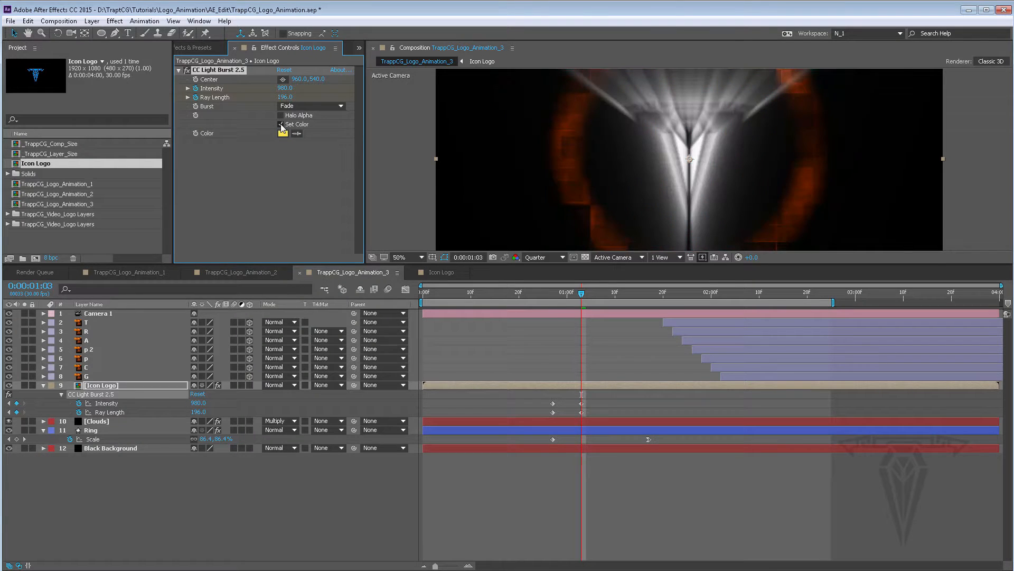
{"action": "left_click", "coordinate": [280, 124]}
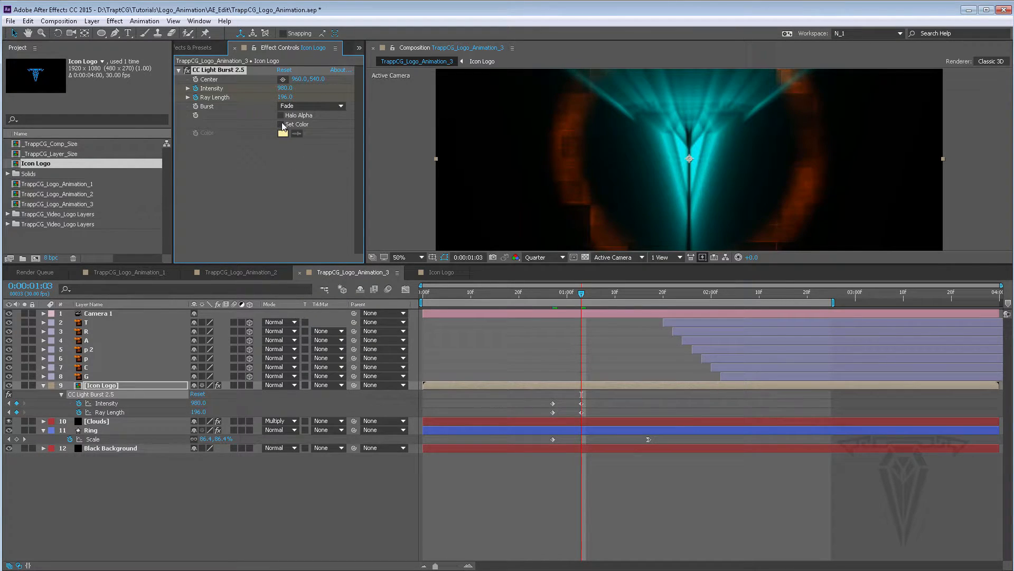
{"action": "left_click", "coordinate": [280, 116]}
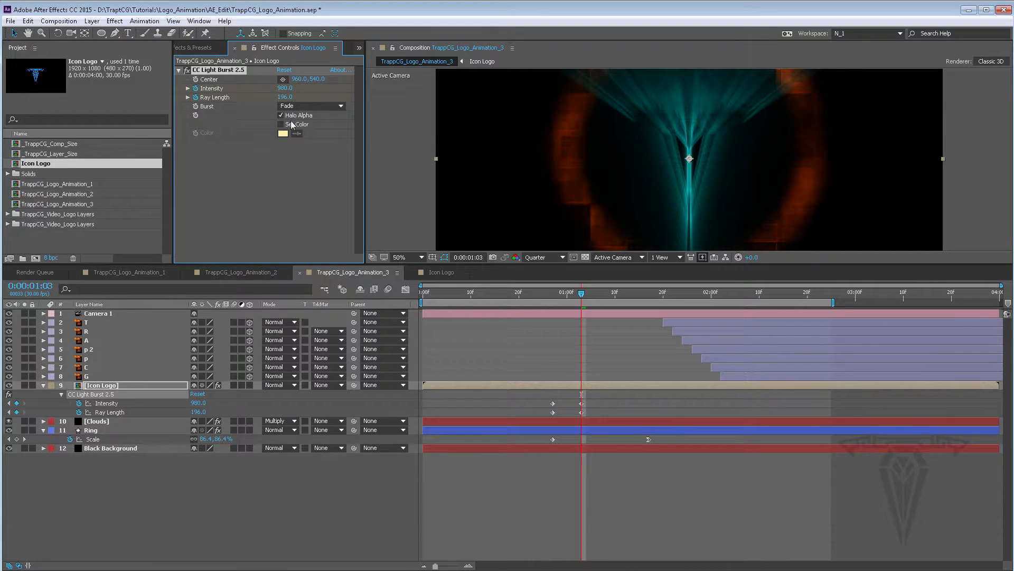
{"action": "left_click", "coordinate": [280, 115]}
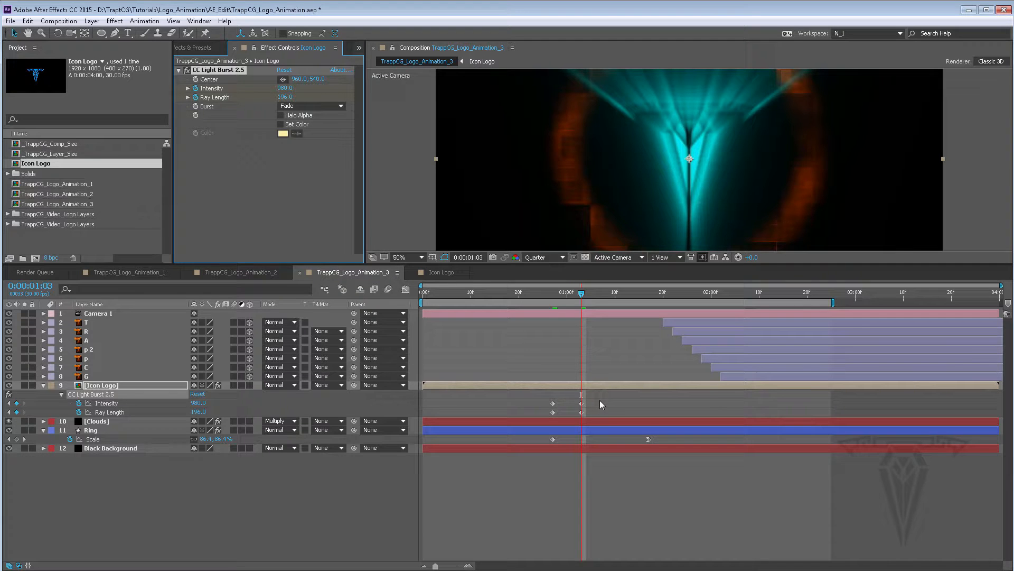
At frame 1:17, set the light burst's Ray Length and Intensity back to 0
{"action": "left_click_drag", "start_coordinate": [579, 296], "coordinate": [651, 301]}
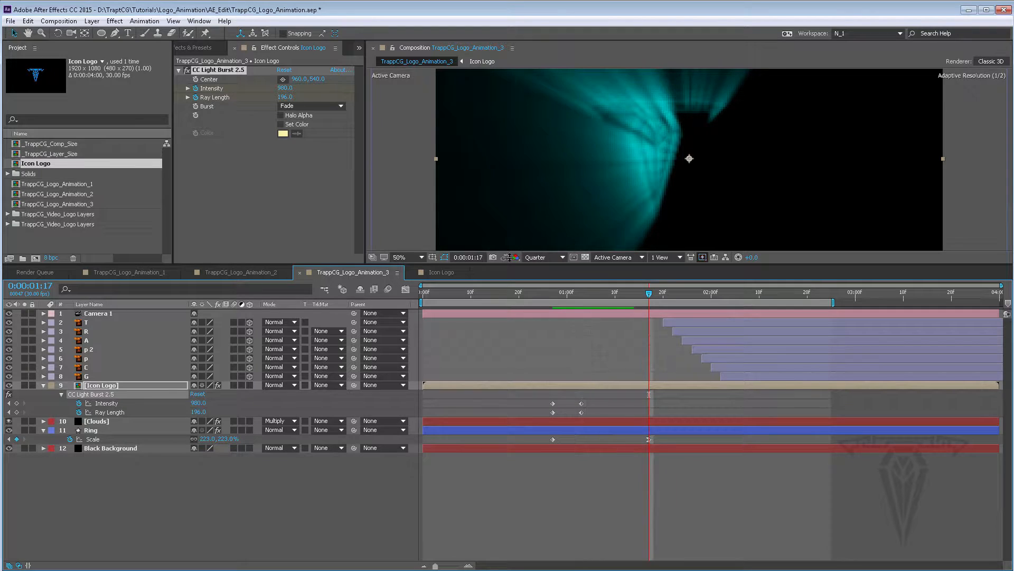
{"action": "left_click_drag", "start_coordinate": [286, 97], "coordinate": [180, 99]}
{"action": "left_click", "coordinate": [282, 97]}
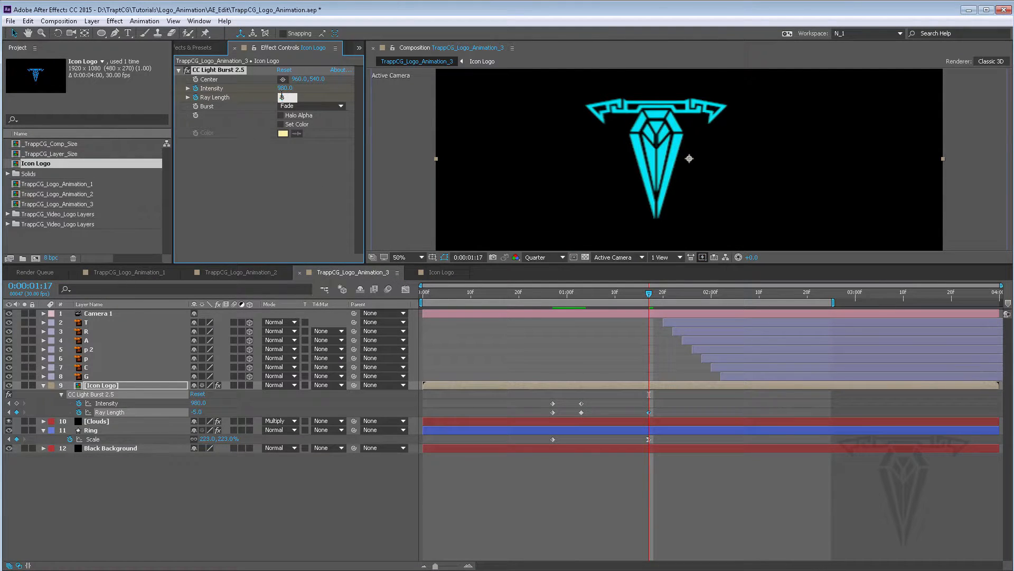
{"action": "type", "text": "0"}
{"action": "key", "text": "Return"}
{"action": "left_click", "coordinate": [285, 88]}
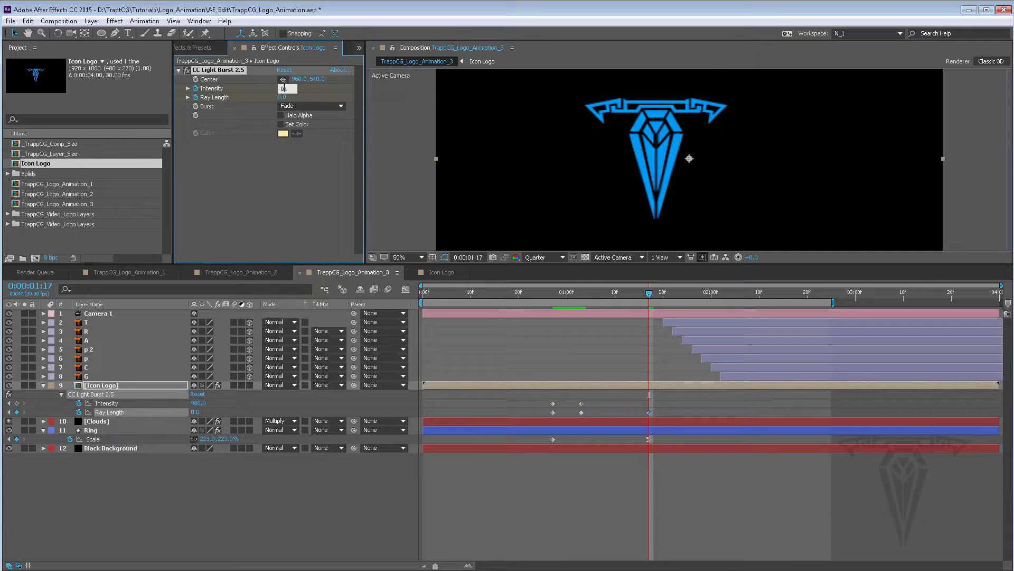
{"action": "type", "text": "0"}
{"action": "key", "text": "Return"}
Place the light burst's Center on the icon at about 960, 478
{"action": "mouse_move", "coordinate": [649, 294]}
{"action": "left_mouse_down"}
{"action": "mouse_move", "coordinate": [612, 294]}
{"action": "mouse_move", "coordinate": [635, 294]}
{"action": "left_mouse_up"}
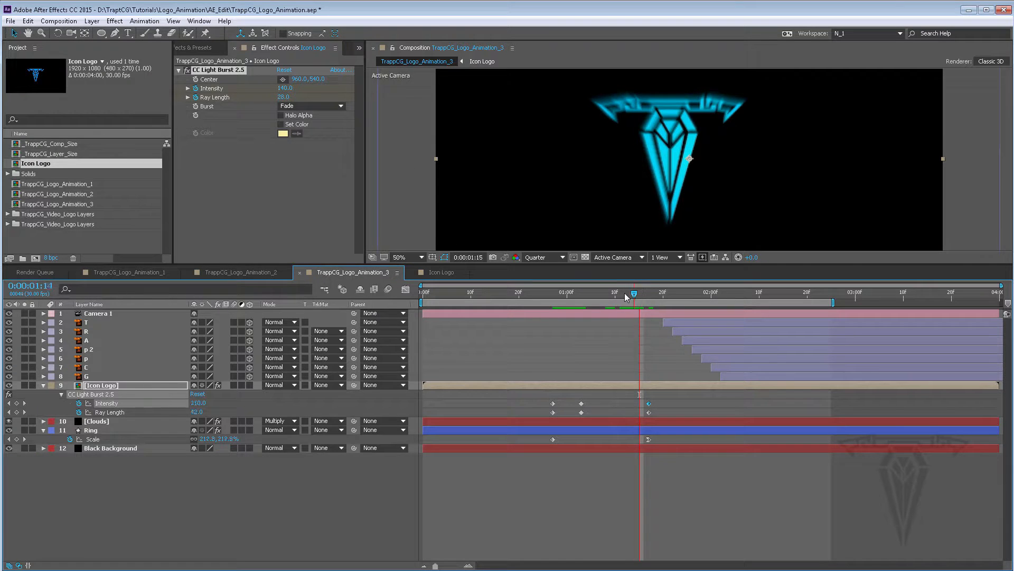
{"action": "left_click_drag", "start_coordinate": [641, 294], "coordinate": [596, 294]}
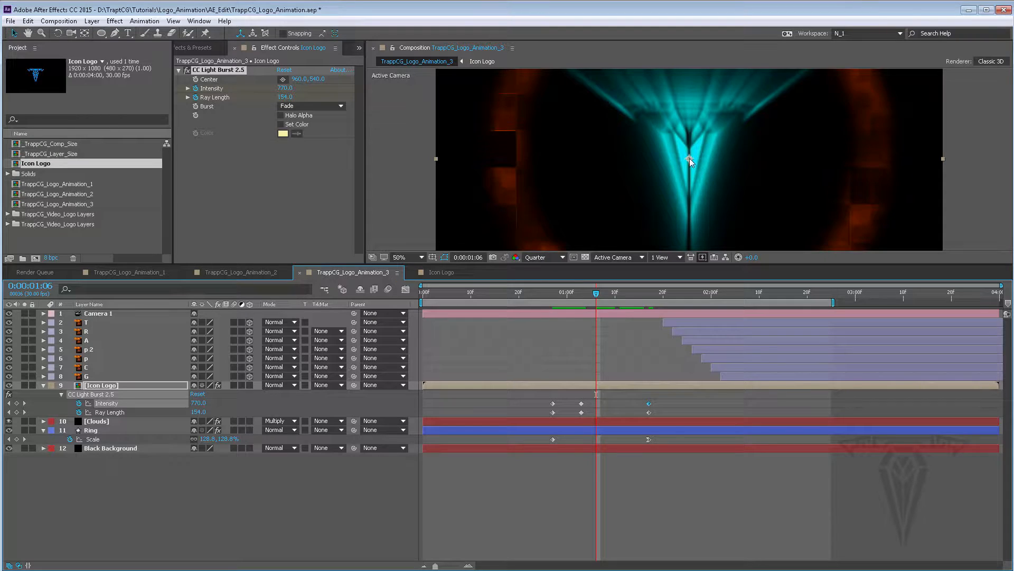
{"action": "left_click", "coordinate": [282, 80]}
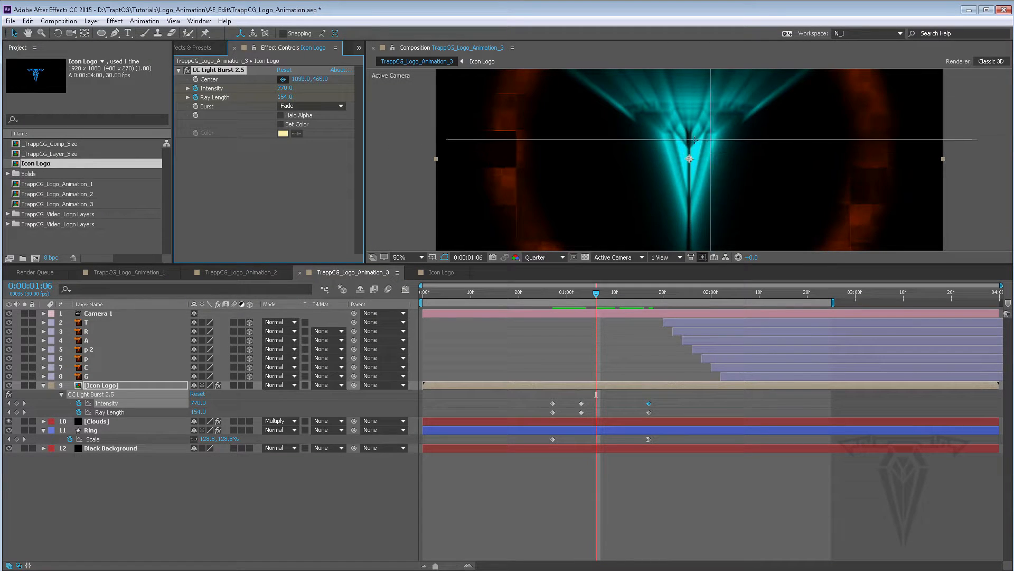
{"action": "left_click", "coordinate": [689, 143]}
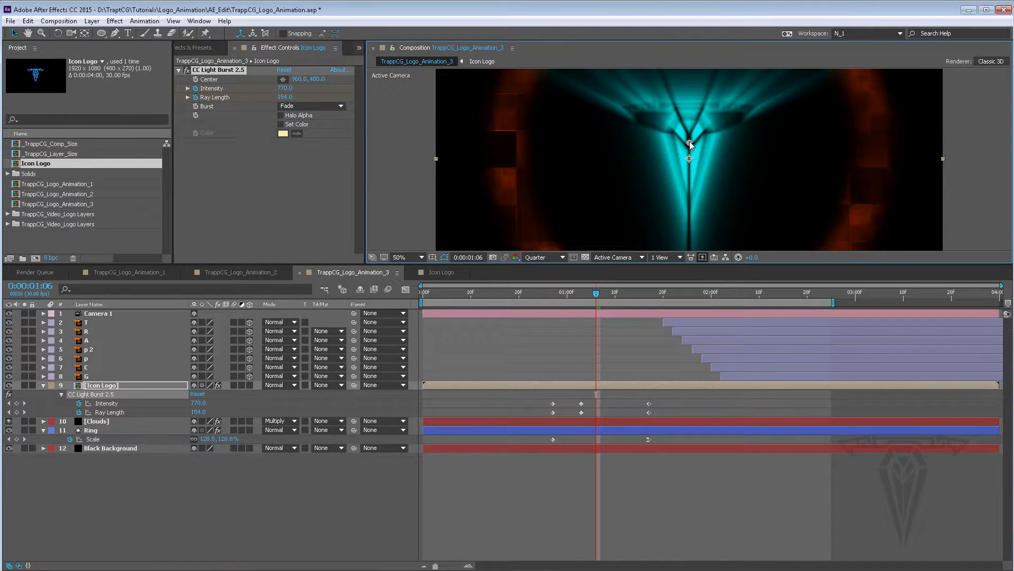
{"action": "left_click_drag", "start_coordinate": [691, 146], "coordinate": [690, 143]}
Shift the first two pairs of light burst keyframes about one frame earlier
{"action": "left_click_drag", "start_coordinate": [595, 293], "coordinate": [553, 293]}
{"action": "left_click_drag", "start_coordinate": [601, 399], "coordinate": [550, 415]}
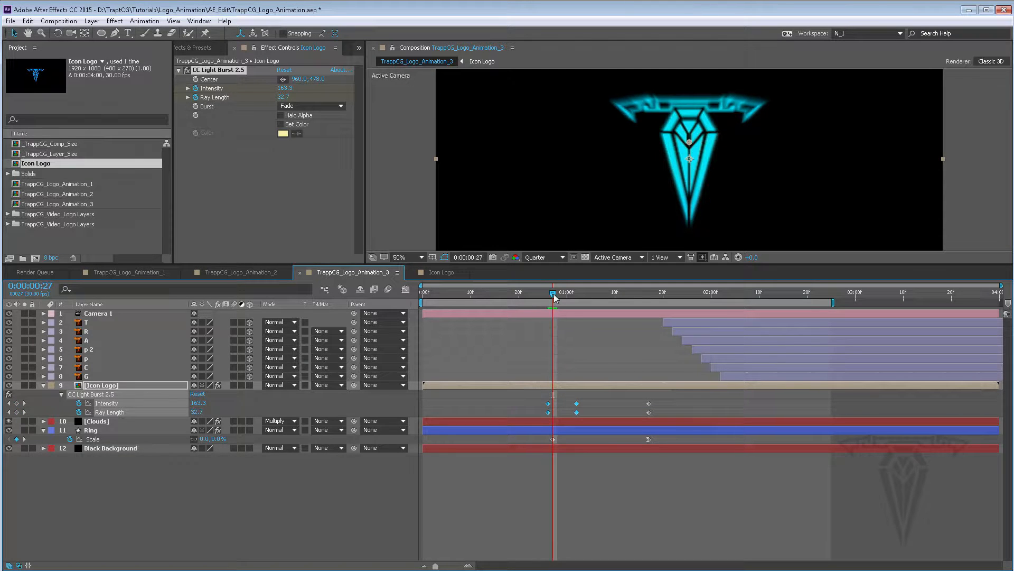
Play back the light burst animation in the composition at 25% zoom
{"action": "left_click_drag", "start_coordinate": [554, 294], "coordinate": [644, 309]}
{"action": "scroll", "coordinate": [657, 134], "scroll_direction": "down", "scroll_amount": 2}
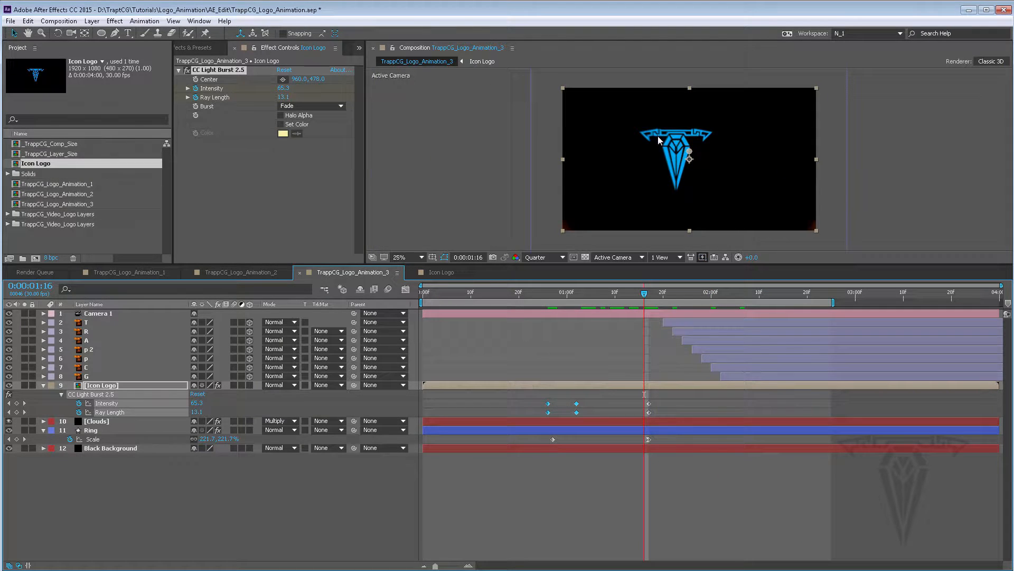
{"action": "key", "text": "space"}
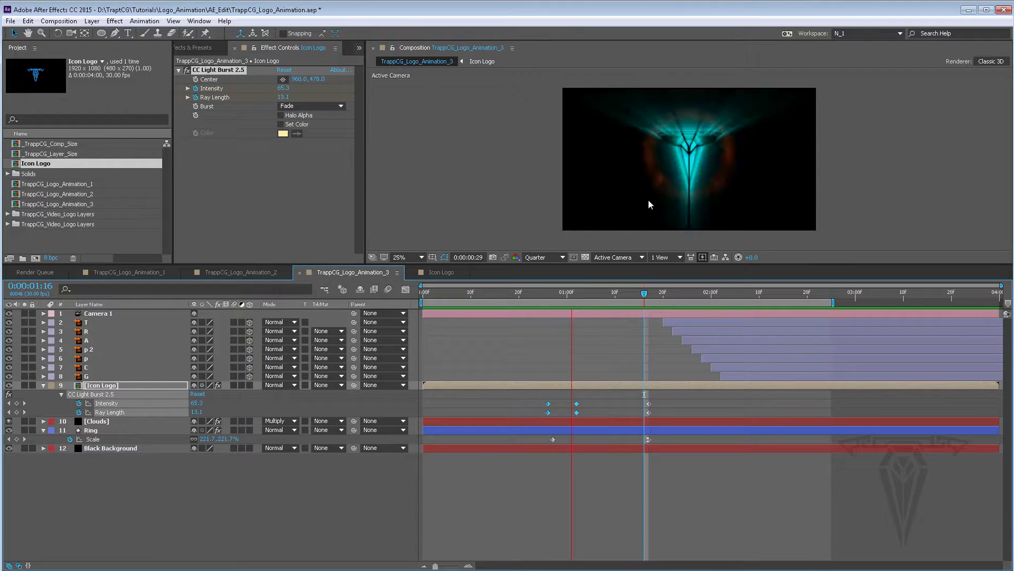
{"action": "key", "text": "space"}
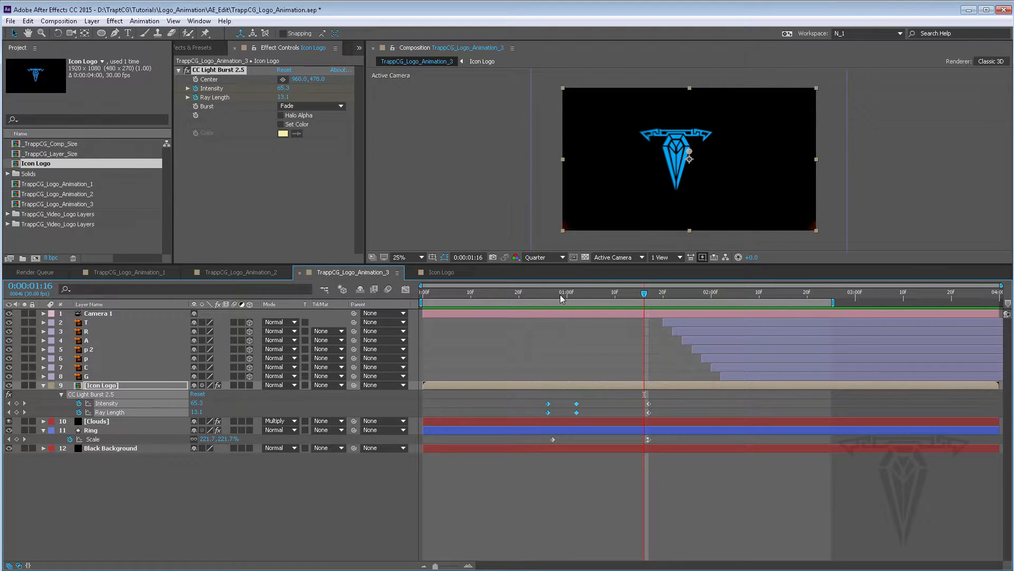
{"action": "left_click_drag", "start_coordinate": [561, 293], "coordinate": [576, 294]}
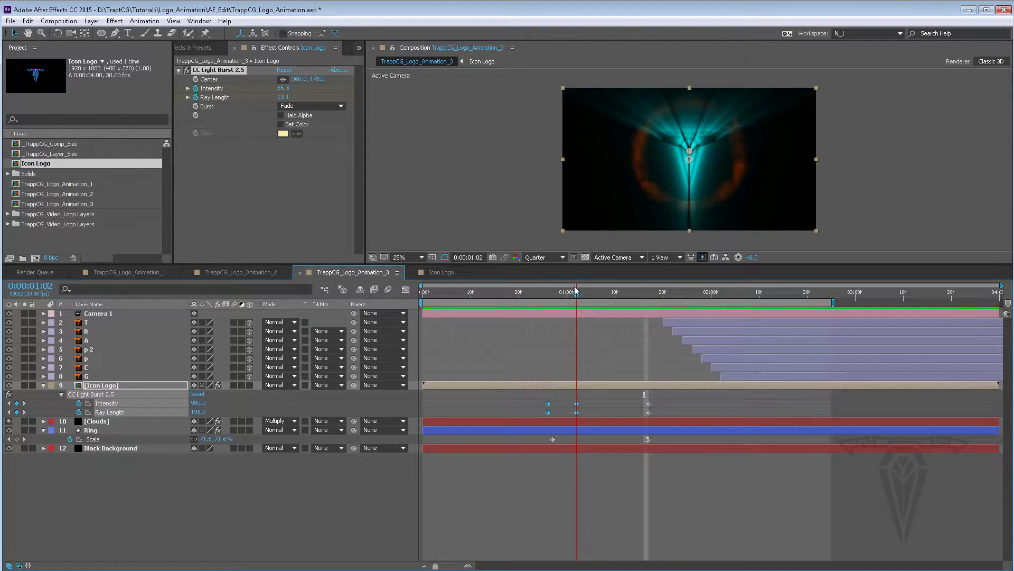
Enable Set Color for the light burst and pick the orange color D8661A
{"action": "left_click", "coordinate": [338, 106]}
{"action": "left_click", "coordinate": [348, 126]}
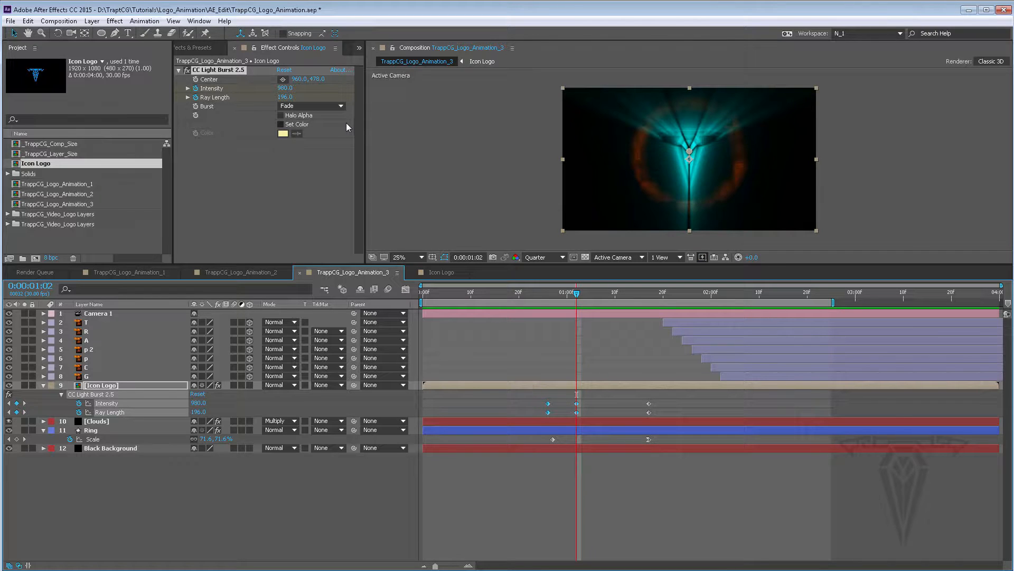
{"action": "left_click", "coordinate": [281, 124]}
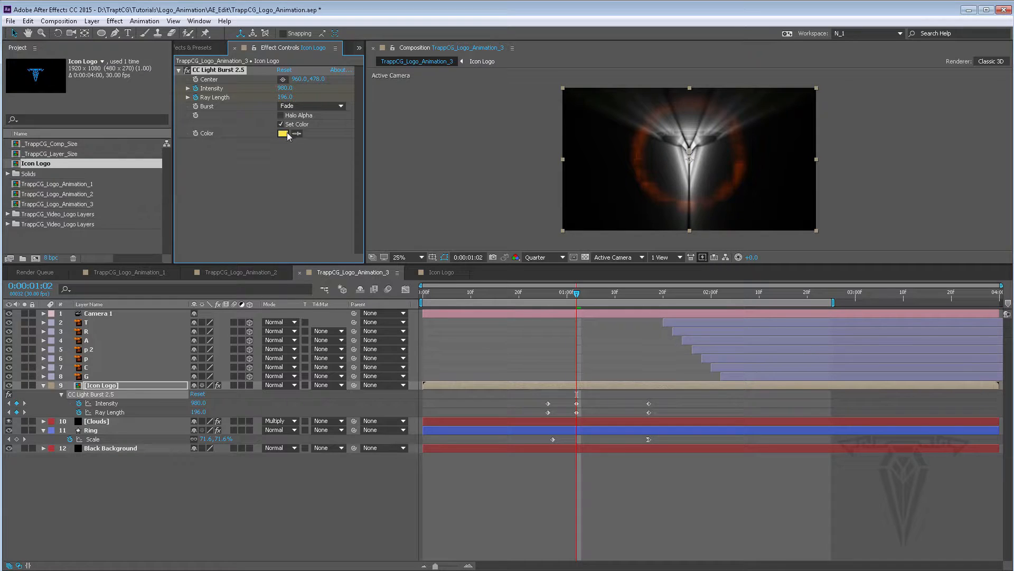
{"action": "left_click", "coordinate": [284, 134]}
{"action": "left_click_drag", "start_coordinate": [537, 370], "coordinate": [539, 399]}
{"action": "mouse_move", "coordinate": [490, 342]}
{"action": "left_mouse_down"}
{"action": "mouse_move", "coordinate": [499, 324]}
{"action": "mouse_move", "coordinate": [508, 332]}
{"action": "left_mouse_up"}
{"action": "left_click_drag", "start_coordinate": [536, 397], "coordinate": [540, 367]}
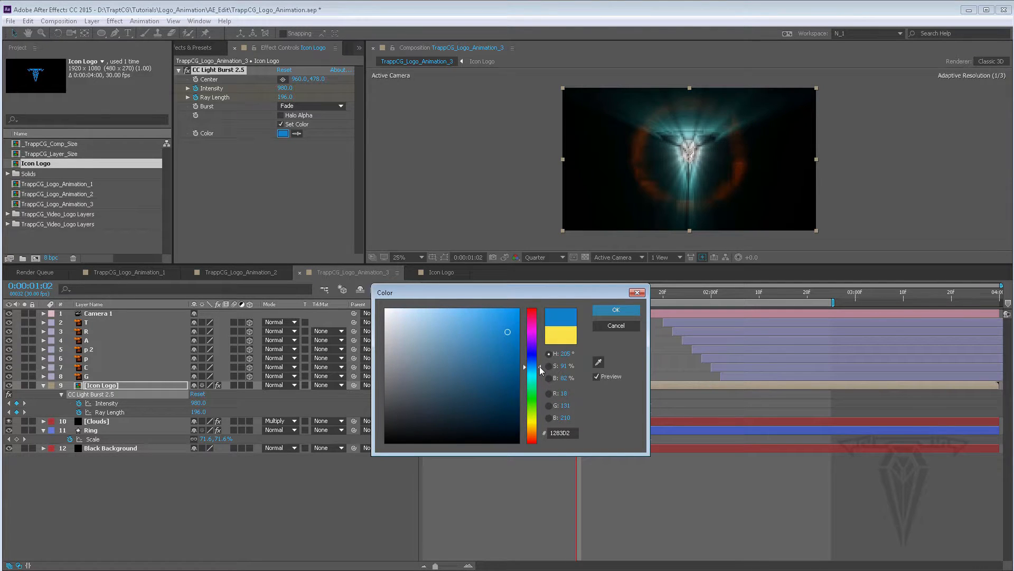
{"action": "mouse_move", "coordinate": [510, 331]}
{"action": "left_mouse_down"}
{"action": "mouse_move", "coordinate": [531, 295]}
{"action": "mouse_move", "coordinate": [425, 307]}
{"action": "mouse_move", "coordinate": [446, 311]}
{"action": "mouse_move", "coordinate": [480, 363]}
{"action": "mouse_move", "coordinate": [540, 372]}
{"action": "mouse_move", "coordinate": [545, 437]}
{"action": "left_mouse_up"}
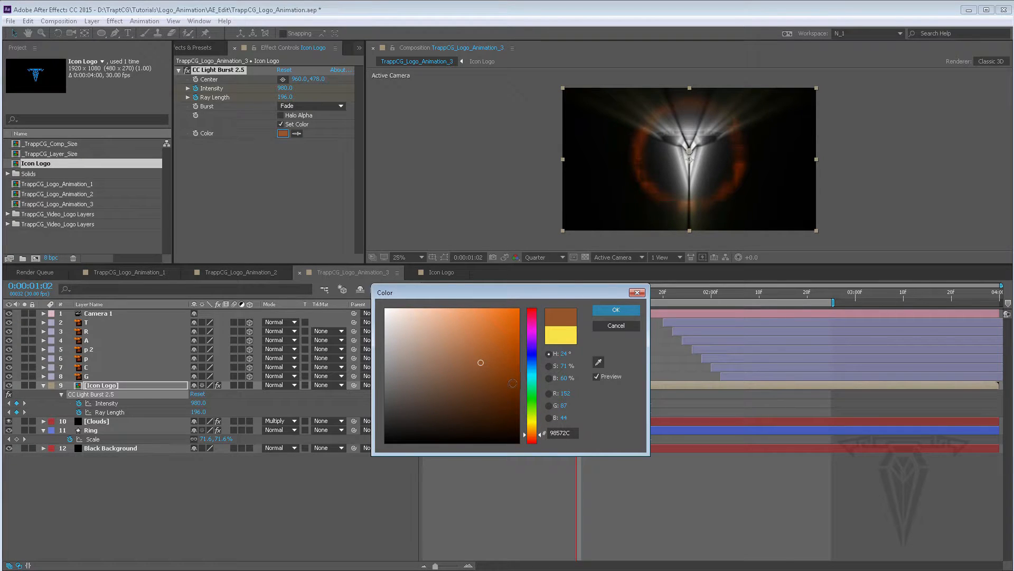
{"action": "mouse_move", "coordinate": [483, 360]}
{"action": "left_mouse_down"}
{"action": "mouse_move", "coordinate": [515, 319]}
{"action": "mouse_move", "coordinate": [492, 321]}
{"action": "mouse_move", "coordinate": [503, 329]}
{"action": "left_mouse_up"}
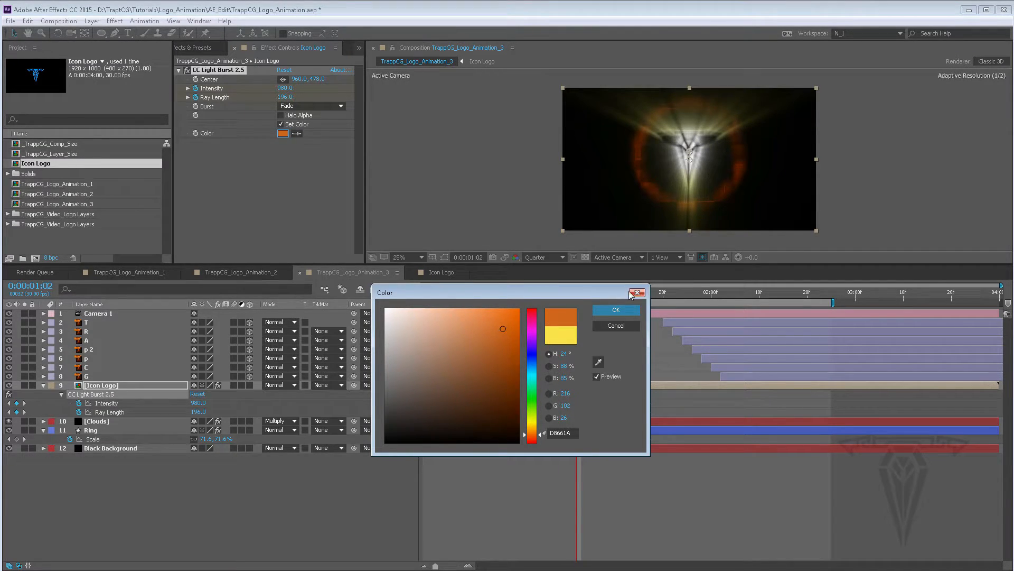
{"action": "left_click", "coordinate": [629, 313]}
Preview the orange-tinted burst at different zooms and switch Set Color off again
{"action": "scroll", "coordinate": [713, 163], "scroll_direction": "down", "scroll_amount": 1}
{"action": "scroll", "coordinate": [712, 163], "scroll_direction": "up", "scroll_amount": 2}
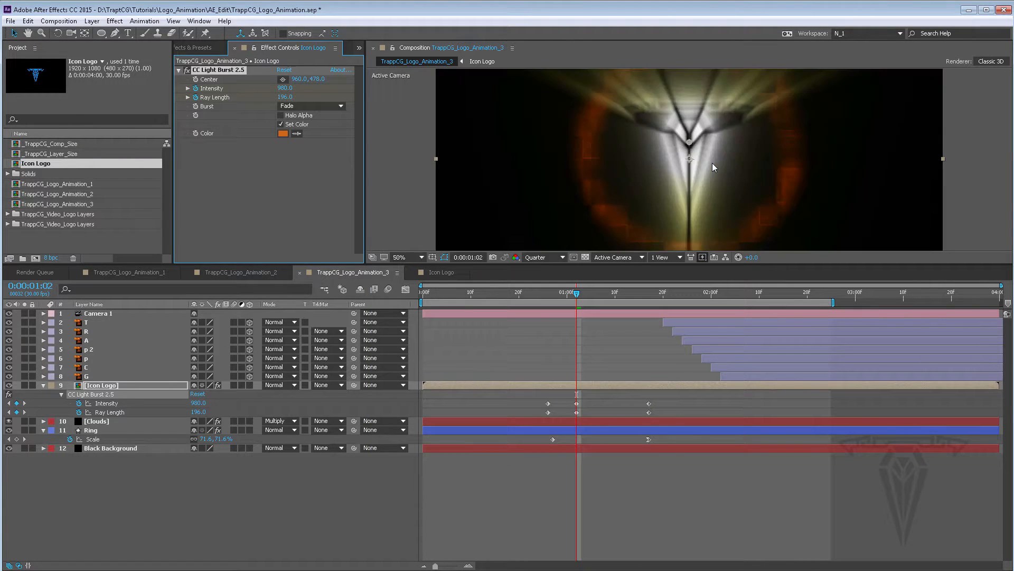
{"action": "scroll", "coordinate": [712, 163], "scroll_direction": "down", "scroll_amount": 1}
{"action": "key", "text": "space"}
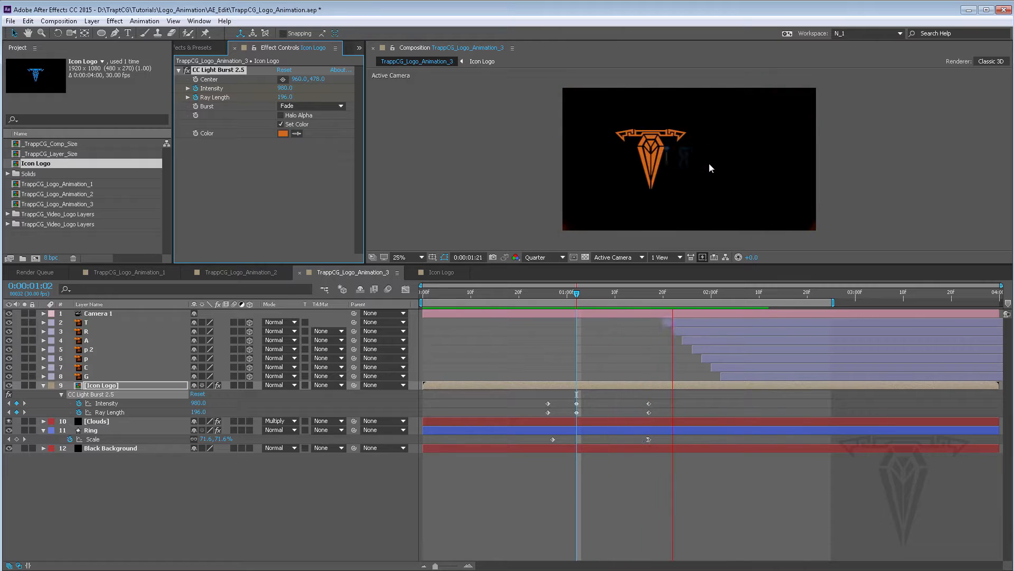
{"action": "key", "text": "space"}
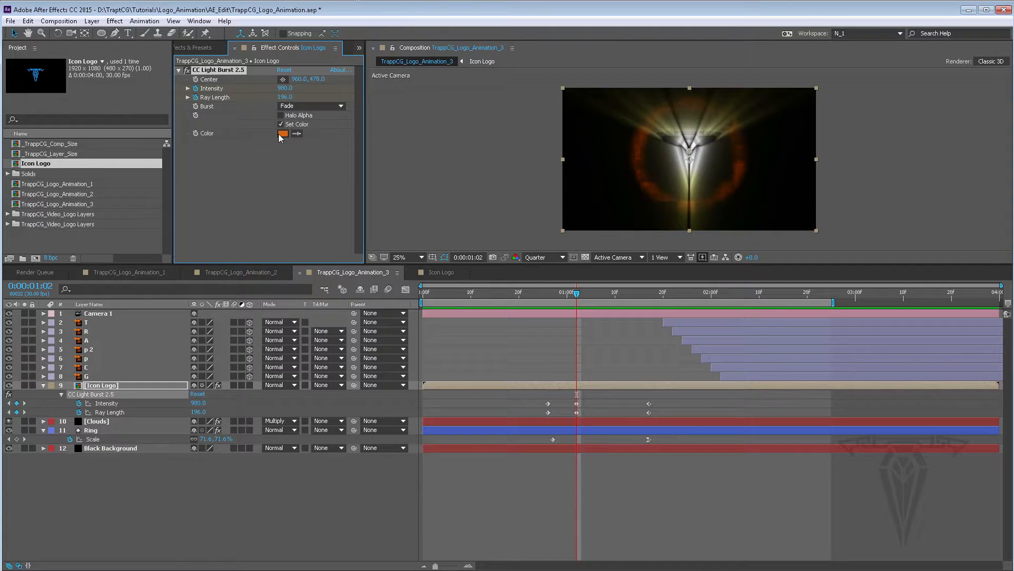
{"action": "mouse_move", "coordinate": [580, 293]}
{"action": "left_mouse_down"}
{"action": "mouse_move", "coordinate": [544, 296]}
{"action": "mouse_move", "coordinate": [582, 296]}
{"action": "left_mouse_up"}
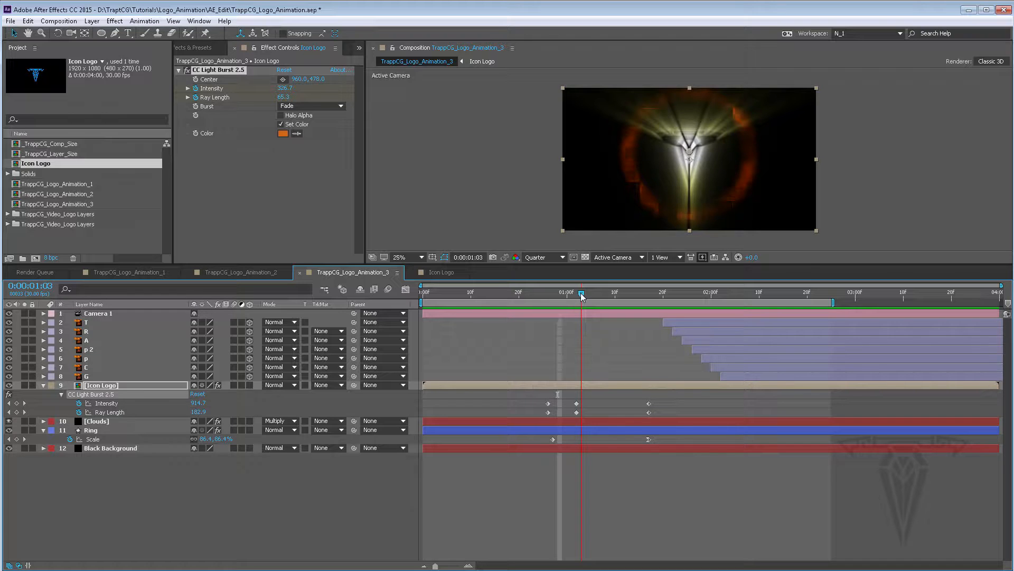
{"action": "left_click_drag", "start_coordinate": [597, 293], "coordinate": [562, 293]}
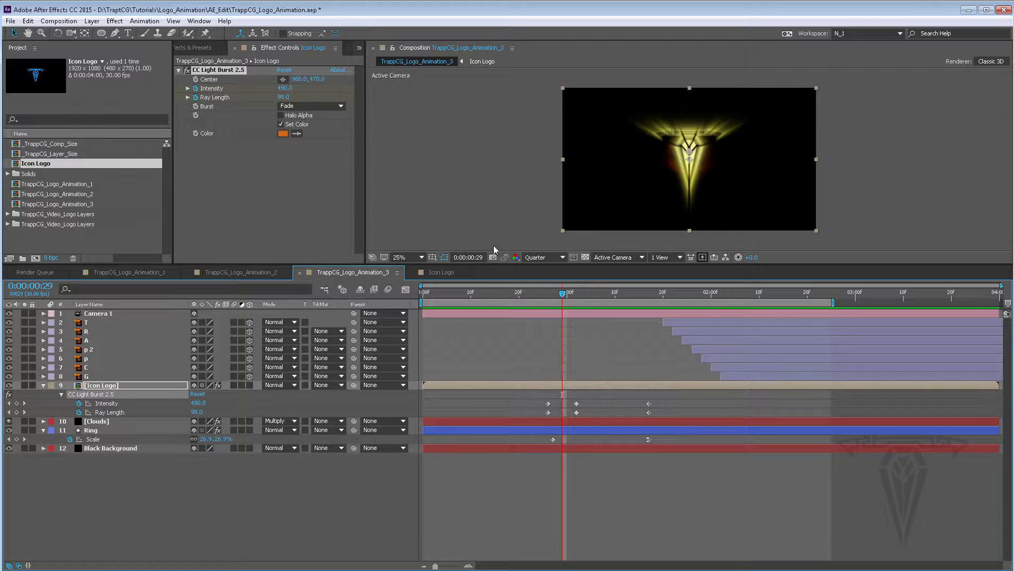
{"action": "left_click", "coordinate": [281, 124]}
Extend the end of the work area to about 3:23
{"action": "left_click_drag", "start_coordinate": [563, 295], "coordinate": [962, 303]}
{"action": "left_click_drag", "start_coordinate": [837, 294], "coordinate": [592, 292]}
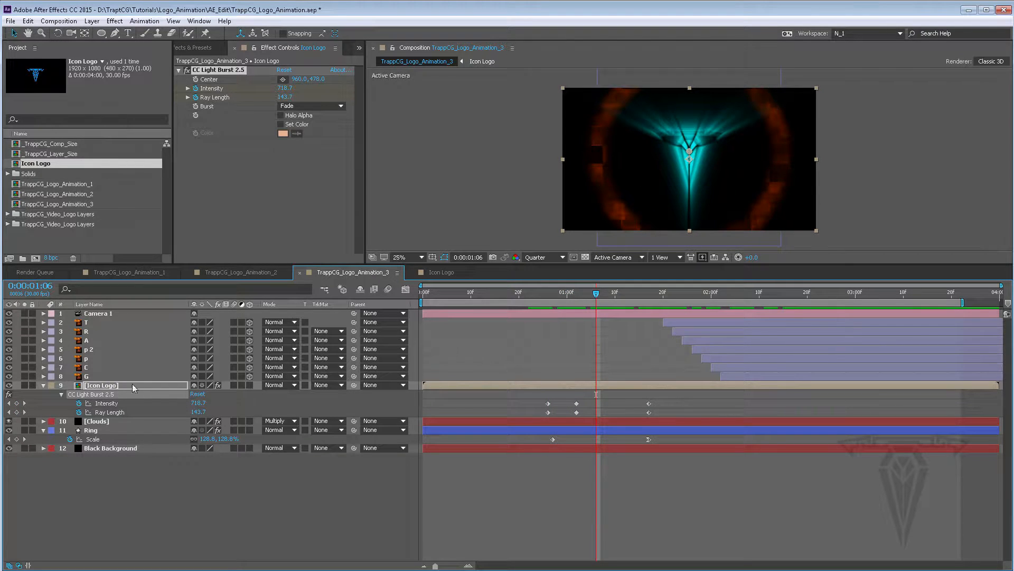
Set the Ring layer's stroke width to 120 px
{"action": "left_click", "coordinate": [93, 430]}
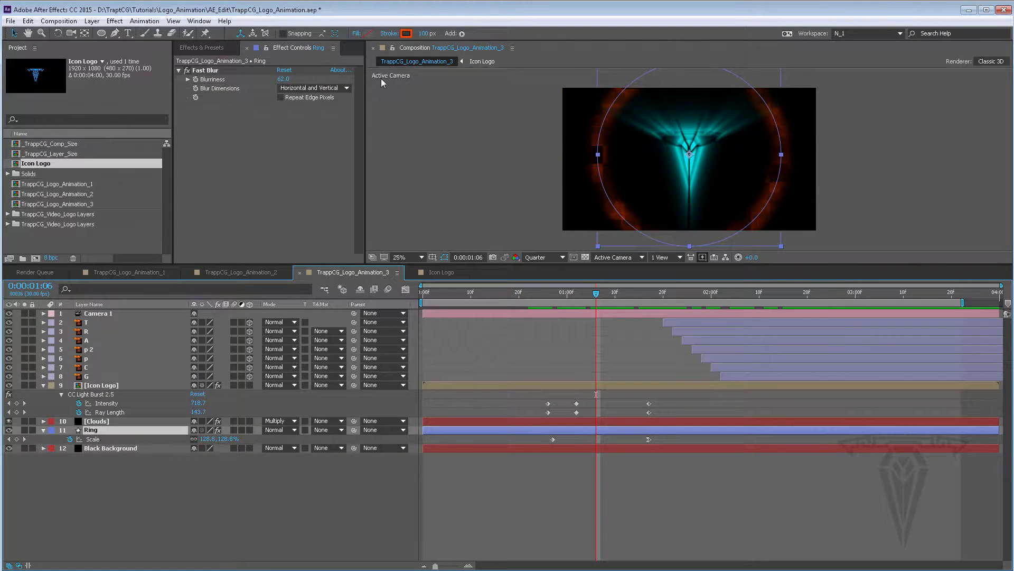
{"action": "left_click", "coordinate": [424, 33]}
{"action": "type", "text": "120"}
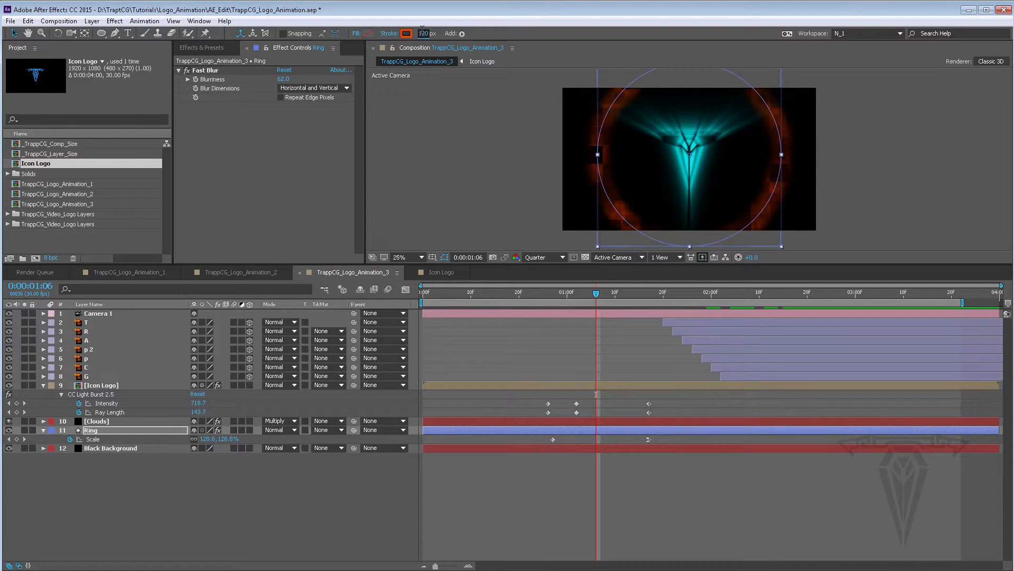
{"action": "key", "text": "Return"}
{"action": "left_click", "coordinate": [425, 33]}
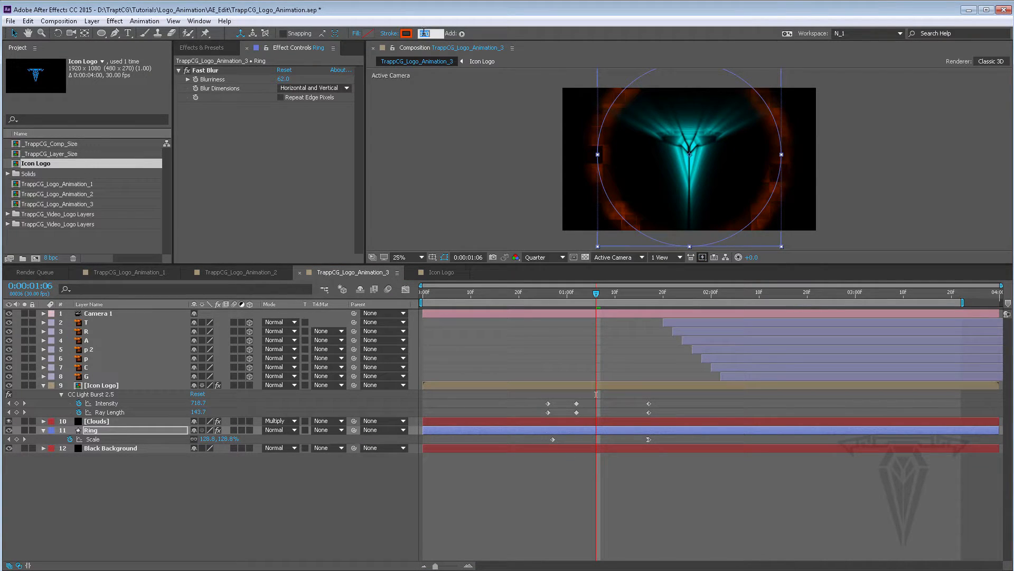
Set the Ring layer's stroke width to 200 px and its current scale keyframe to 261%
{"action": "type", "text": "200"}
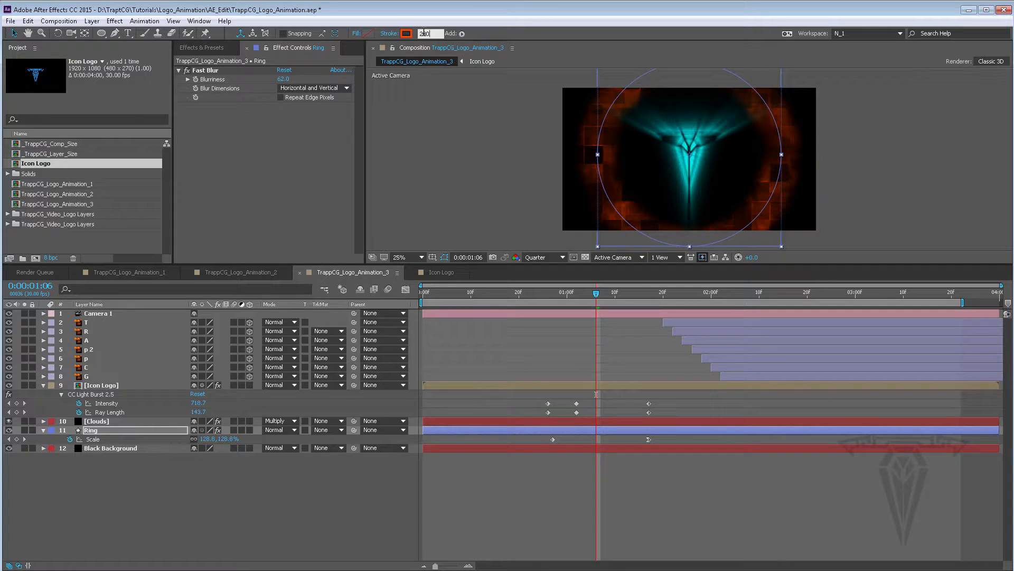
{"action": "mouse_move", "coordinate": [599, 297]}
{"action": "left_mouse_down"}
{"action": "mouse_move", "coordinate": [567, 295]}
{"action": "mouse_move", "coordinate": [650, 294]}
{"action": "left_mouse_up"}
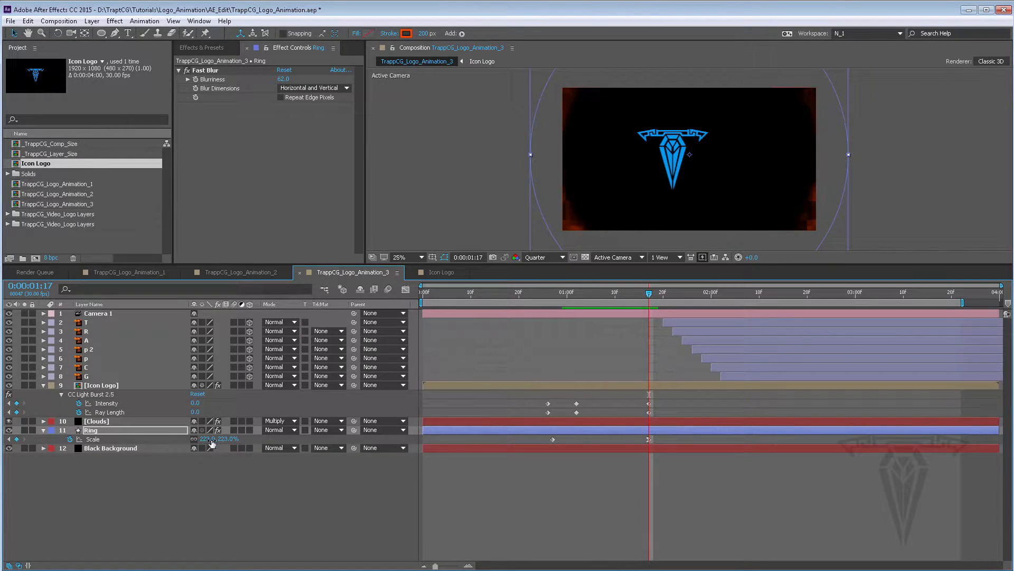
{"action": "left_click_drag", "start_coordinate": [207, 438], "coordinate": [221, 438]}
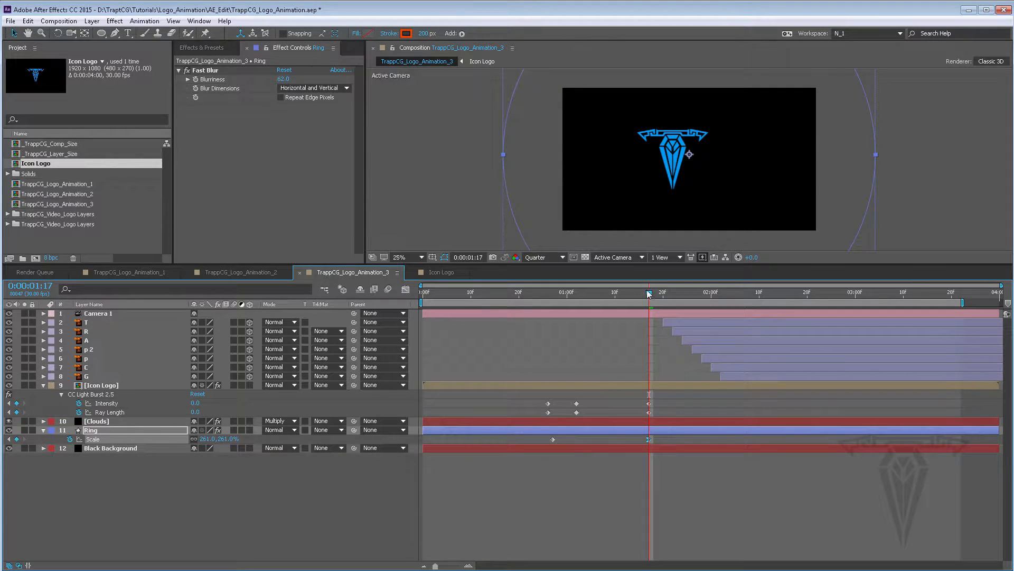
{"action": "left_click_drag", "start_coordinate": [650, 294], "coordinate": [586, 295]}
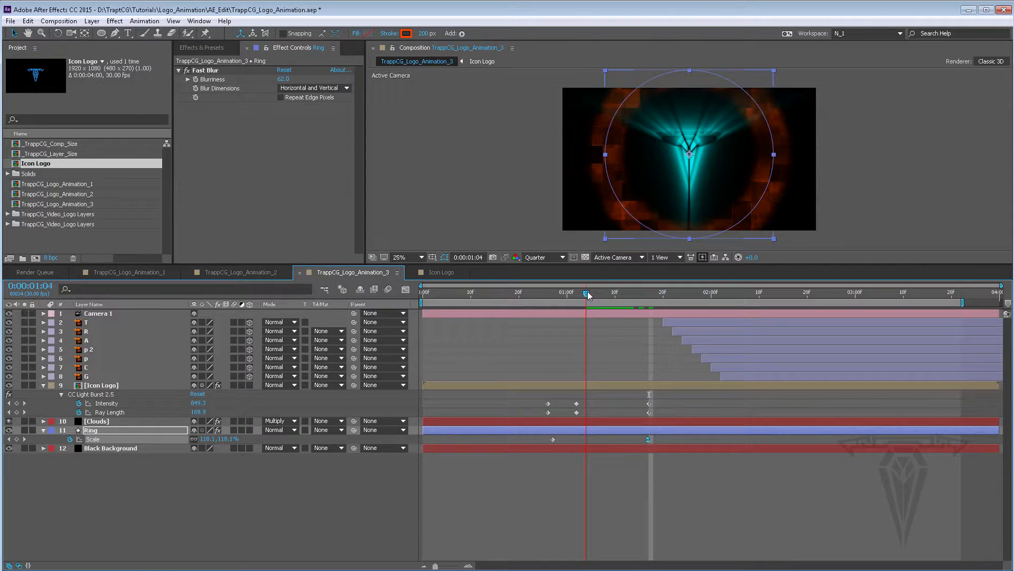
Set the Ring's Fast Blur blurriness to 100
{"action": "left_click", "coordinate": [284, 80]}
{"action": "type", "text": "100"}
{"action": "key", "text": "Return"}
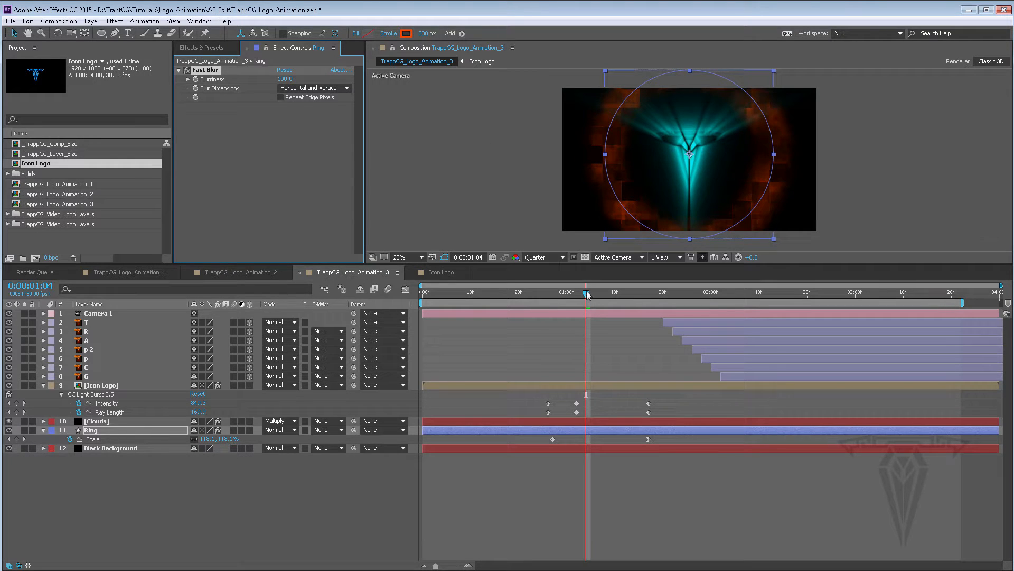
Extend the work area to the end of the composition and preview the animation from the start
{"action": "left_click_drag", "start_coordinate": [588, 294], "coordinate": [875, 309]}
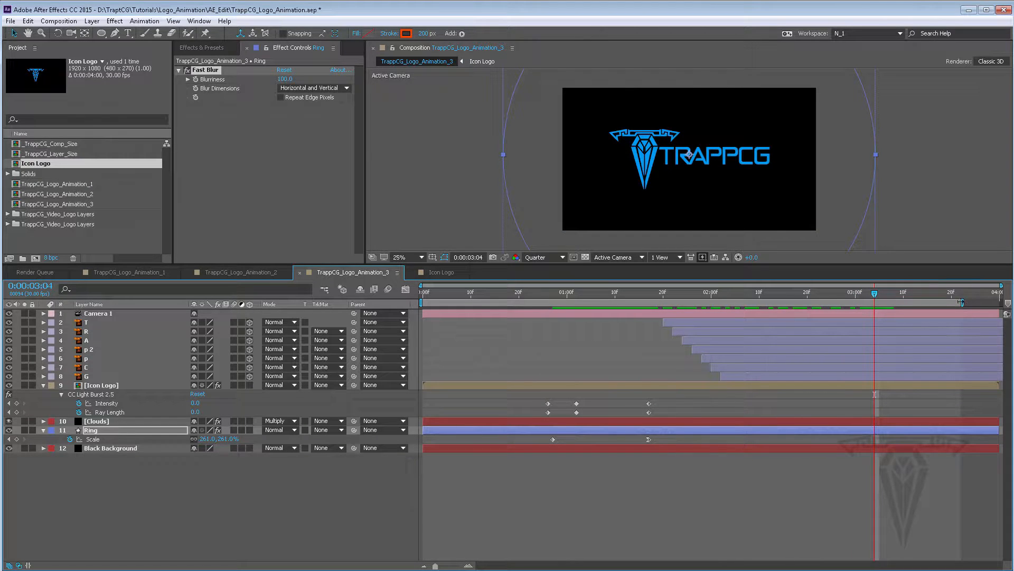
{"action": "left_click_drag", "start_coordinate": [963, 303], "coordinate": [1000, 303]}
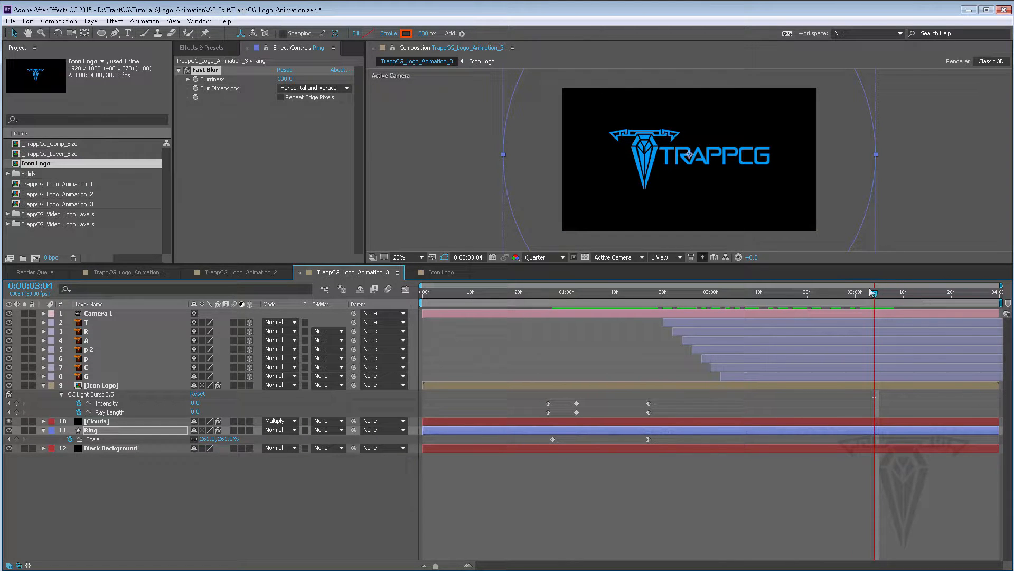
{"action": "left_click_drag", "start_coordinate": [876, 294], "coordinate": [701, 292]}
{"action": "key", "text": "space"}
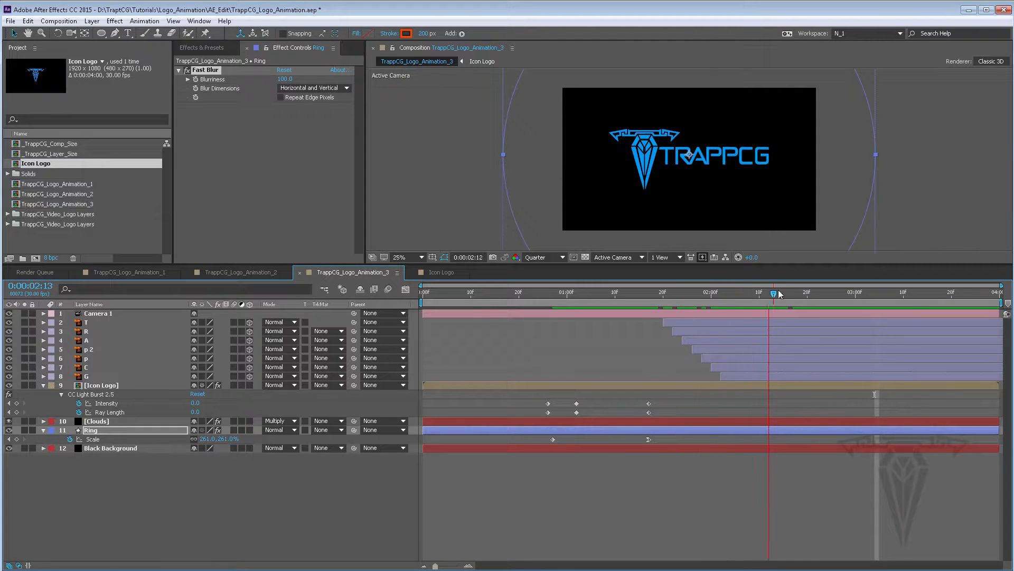
{"action": "left_click_drag", "start_coordinate": [918, 302], "coordinate": [383, 285]}
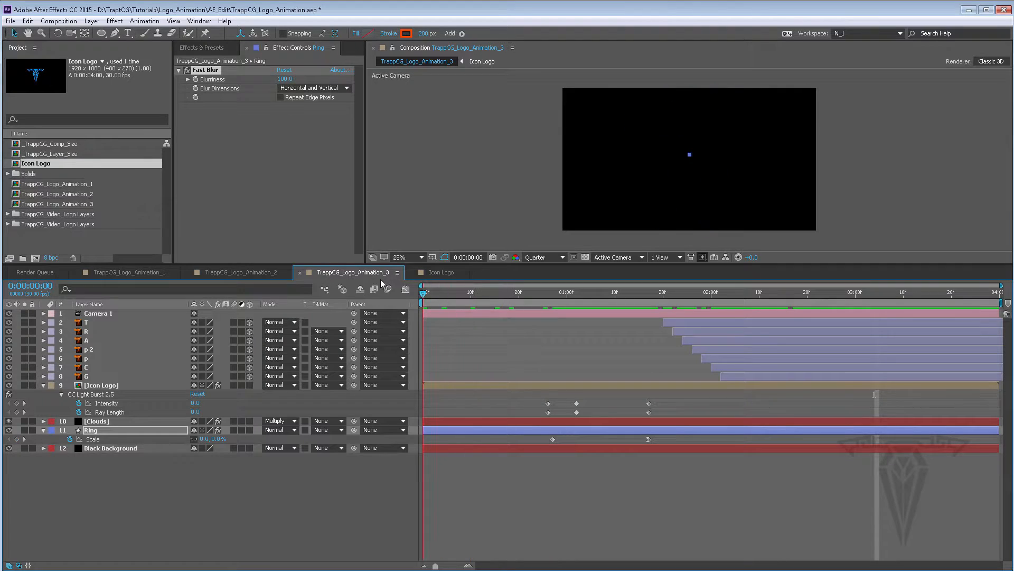
Save the project and collapse the Icon Logo and Ring layer properties
{"action": "left_click", "coordinate": [10, 21]}
{"action": "left_click", "coordinate": [19, 108]}
{"action": "left_click", "coordinate": [43, 385]}
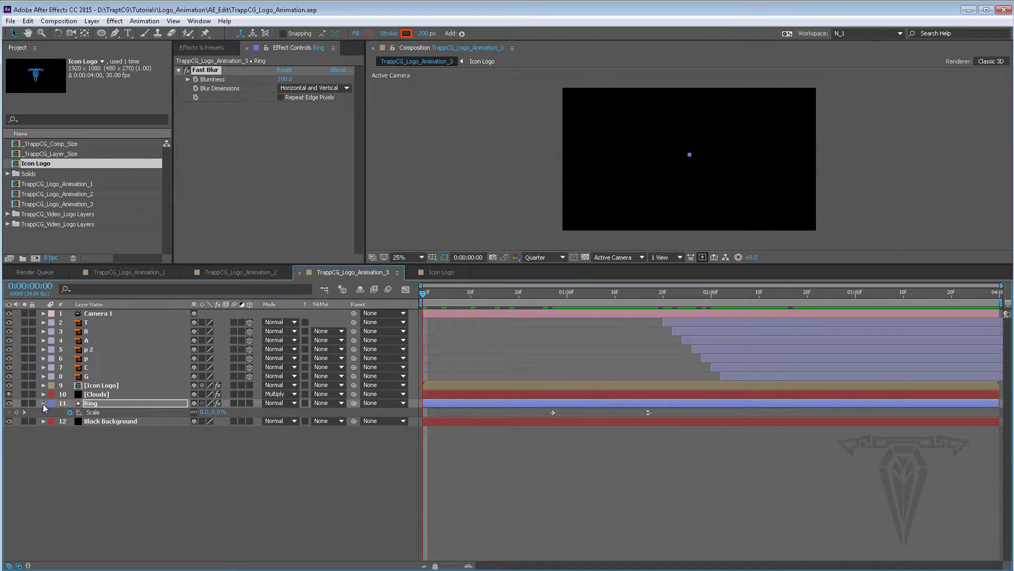
{"action": "left_click", "coordinate": [44, 403]}
Add TrappCG_Logo_Animation_3 to the render queue and remove the old TrappCG_Logo_Animation_2 render item
{"action": "left_click", "coordinate": [55, 22]}
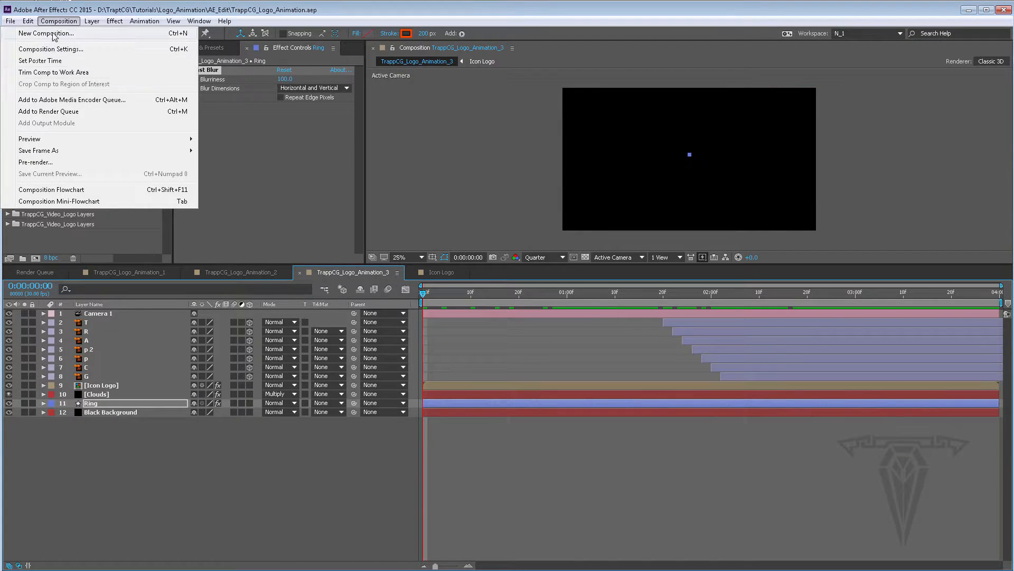
{"action": "left_click", "coordinate": [52, 112]}
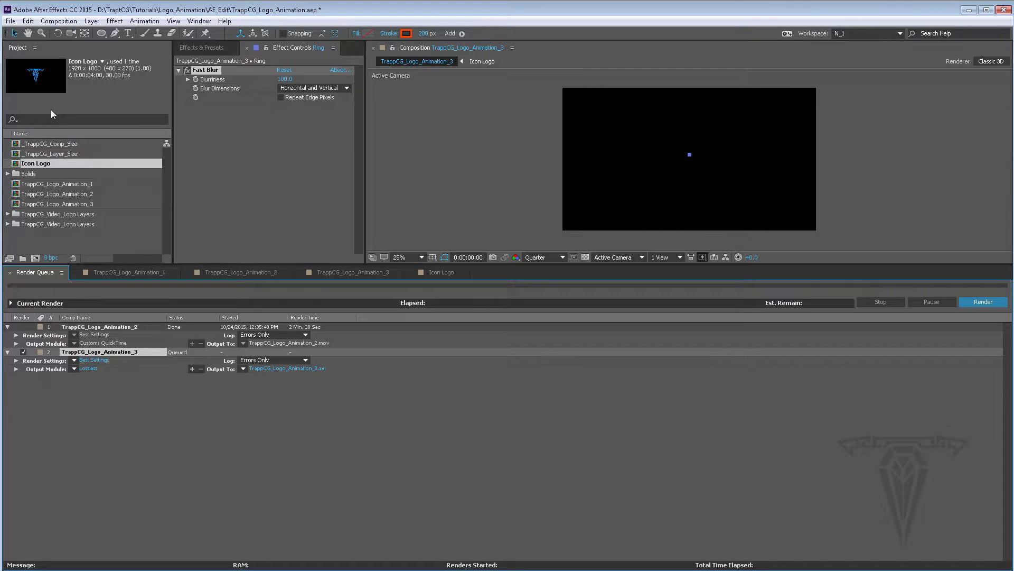
{"action": "left_click", "coordinate": [111, 328]}
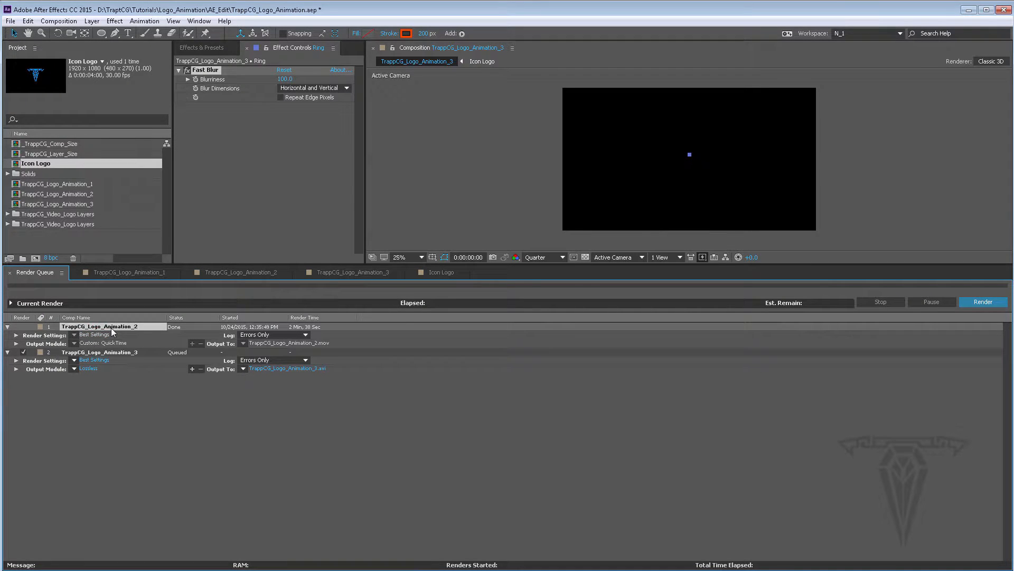
{"action": "key", "text": "Delete"}
Set the output module to QuickTime format with the H.264 video codec
{"action": "left_click", "coordinate": [88, 343]}
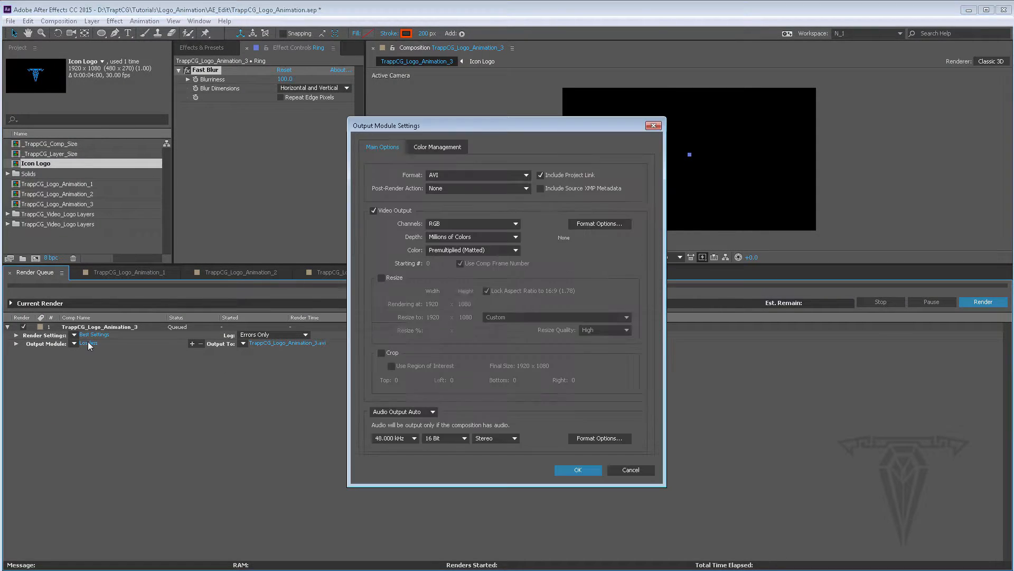
{"action": "left_click", "coordinate": [469, 174]}
{"action": "left_click", "coordinate": [462, 304]}
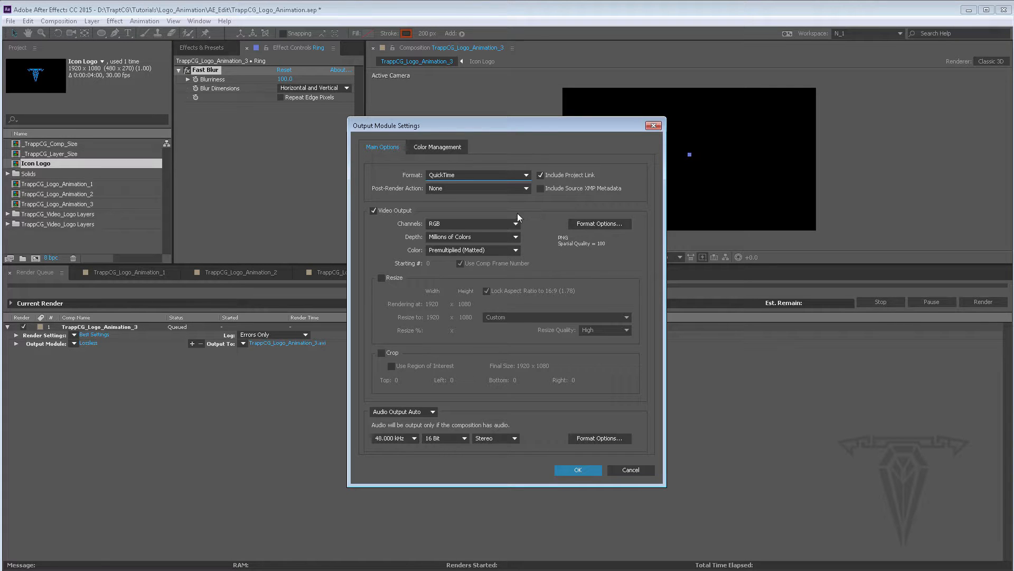
{"action": "left_click", "coordinate": [591, 223]}
{"action": "left_click", "coordinate": [327, 131]}
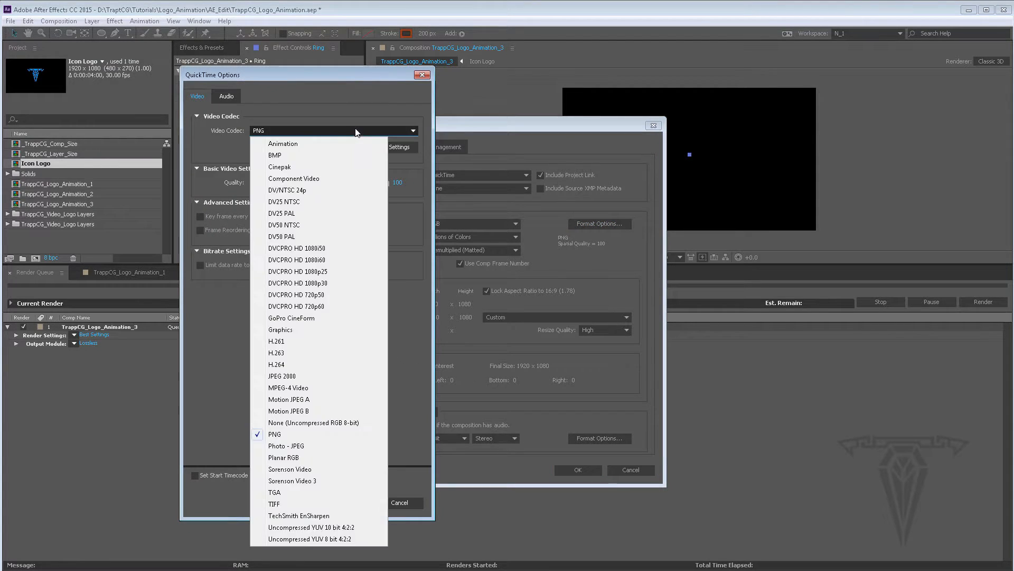
{"action": "left_click", "coordinate": [289, 364]}
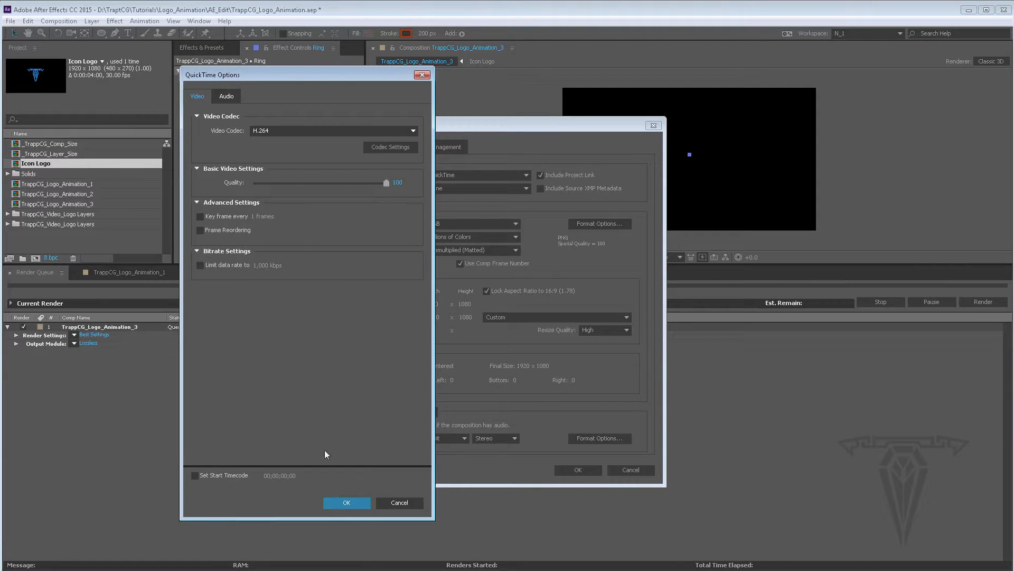
{"action": "left_click", "coordinate": [346, 502]}
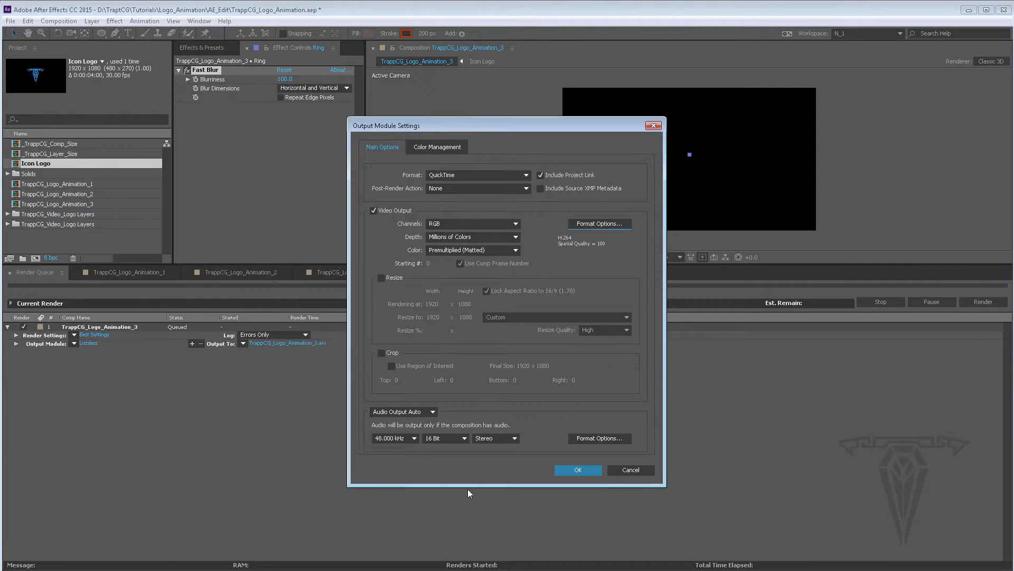
{"action": "left_click", "coordinate": [578, 470]}
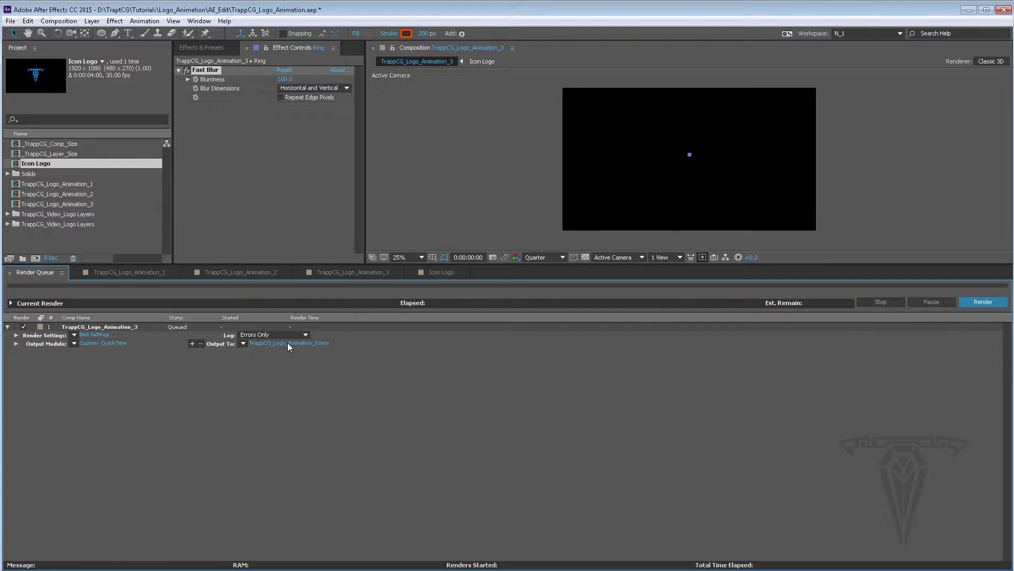
Save the output as TrappCG_Logo_Animation_3.mov and start the render
{"action": "left_click", "coordinate": [287, 343]}
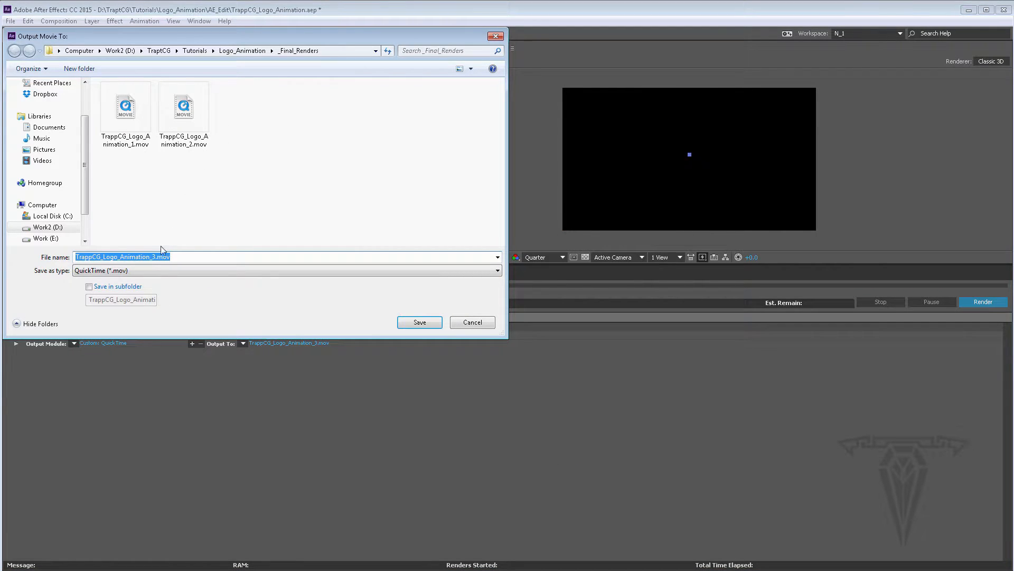
{"action": "left_click", "coordinate": [420, 323]}
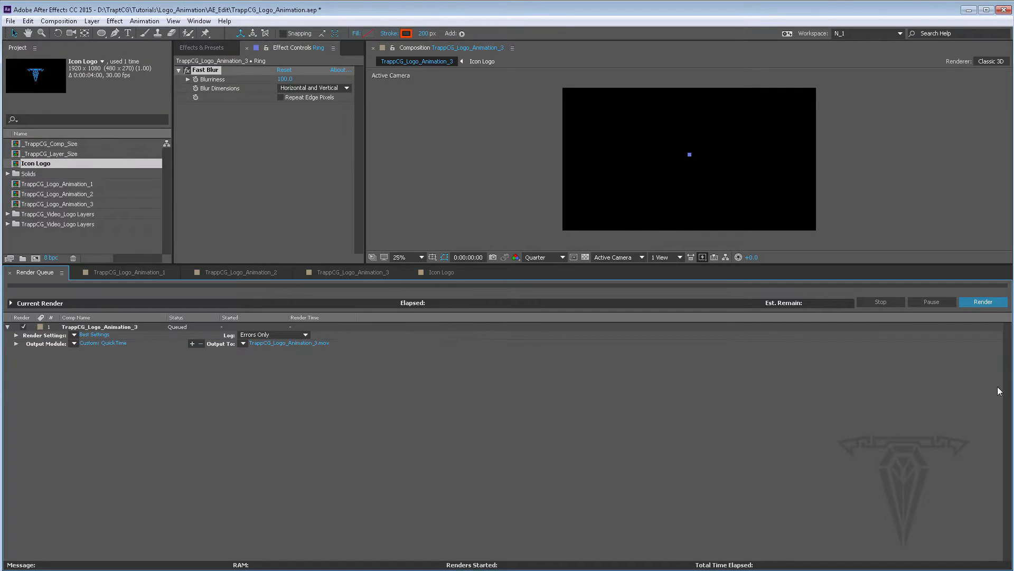
{"action": "left_click", "coordinate": [982, 303]}
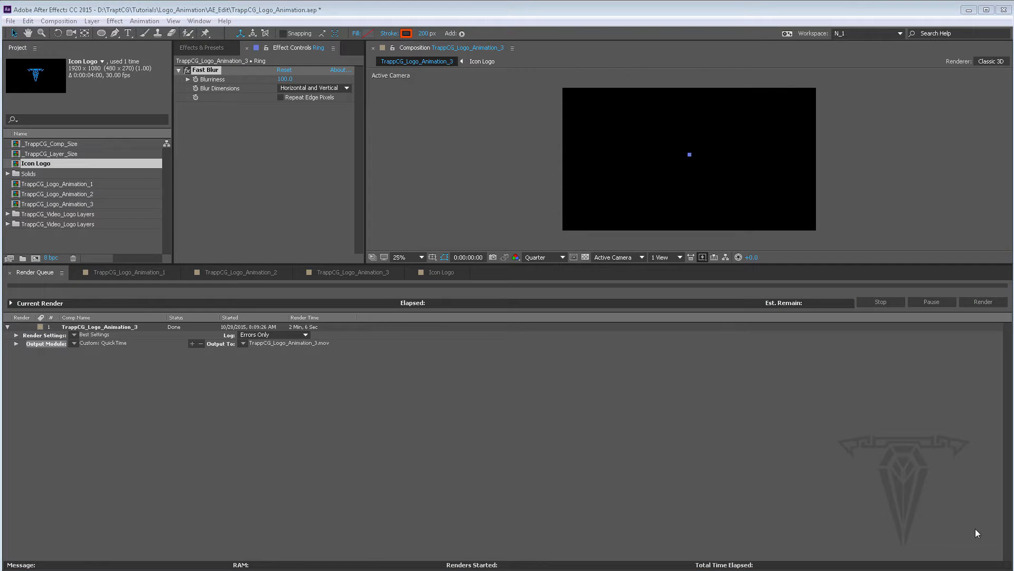
Open the rendered TrappCG_Logo_Animation_3 movie from the _Final_Renders folder and watch it
{"action": "left_click", "coordinate": [969, 10]}
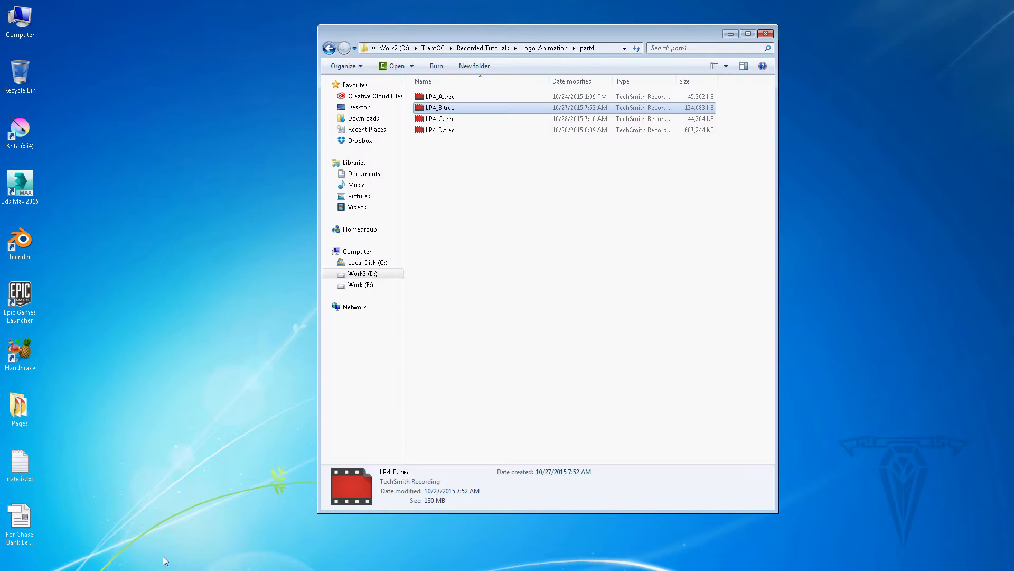
{"action": "left_click", "coordinate": [434, 47]}
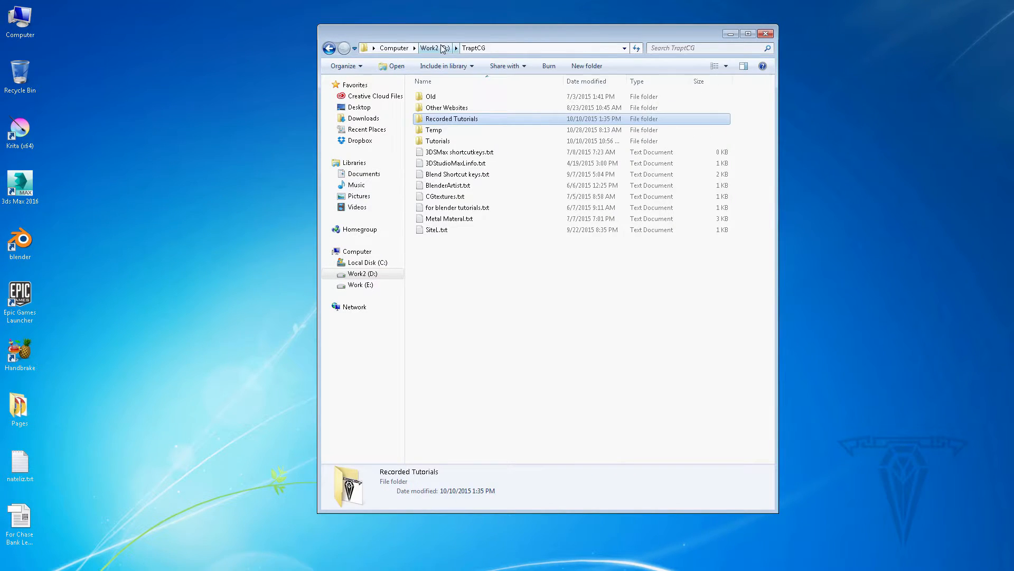
{"action": "left_click", "coordinate": [438, 141]}
{"action": "double_click", "coordinate": [438, 142]}
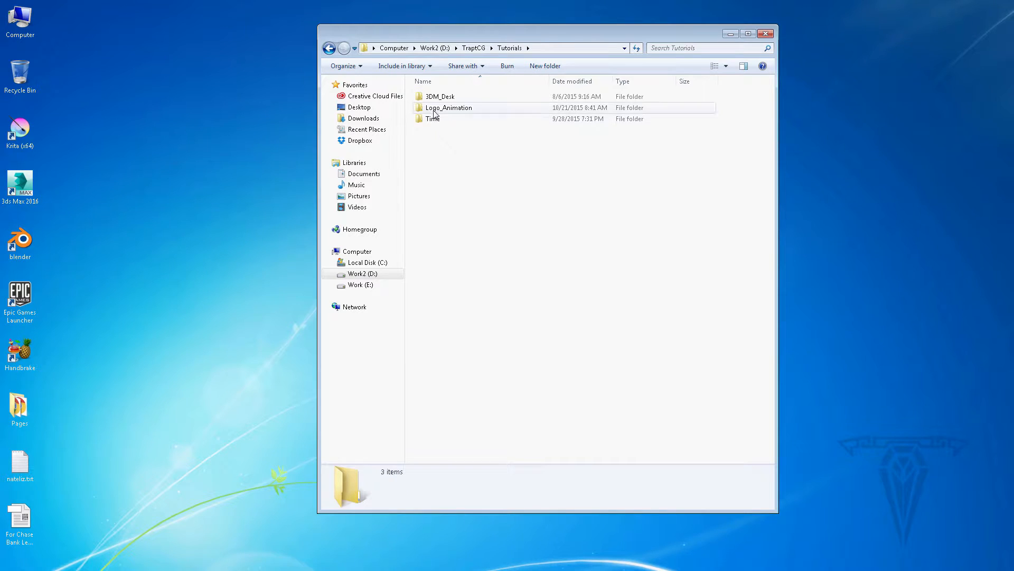
{"action": "double_click", "coordinate": [440, 108]}
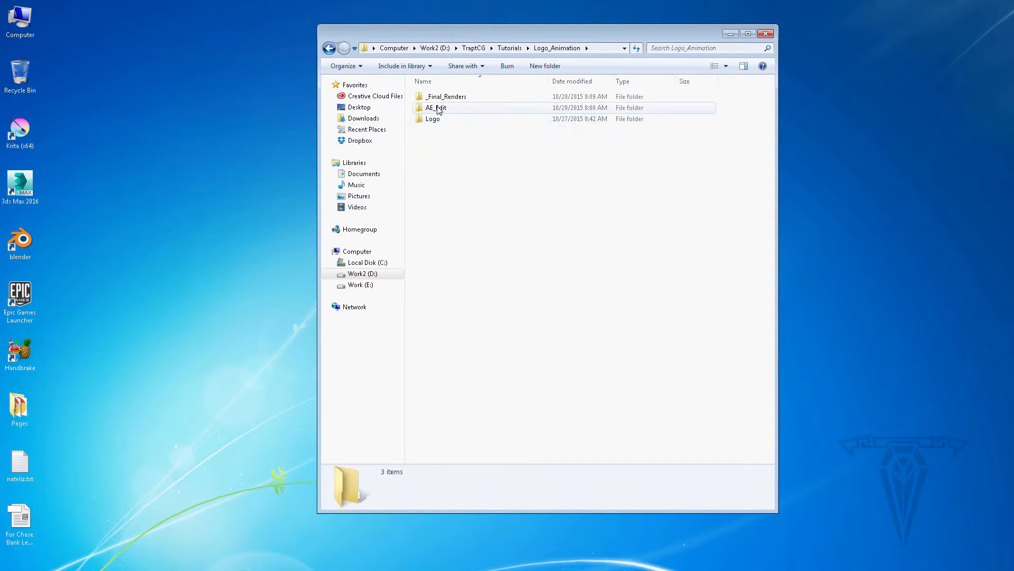
{"action": "double_click", "coordinate": [439, 108]}
{"action": "left_click", "coordinate": [459, 119]}
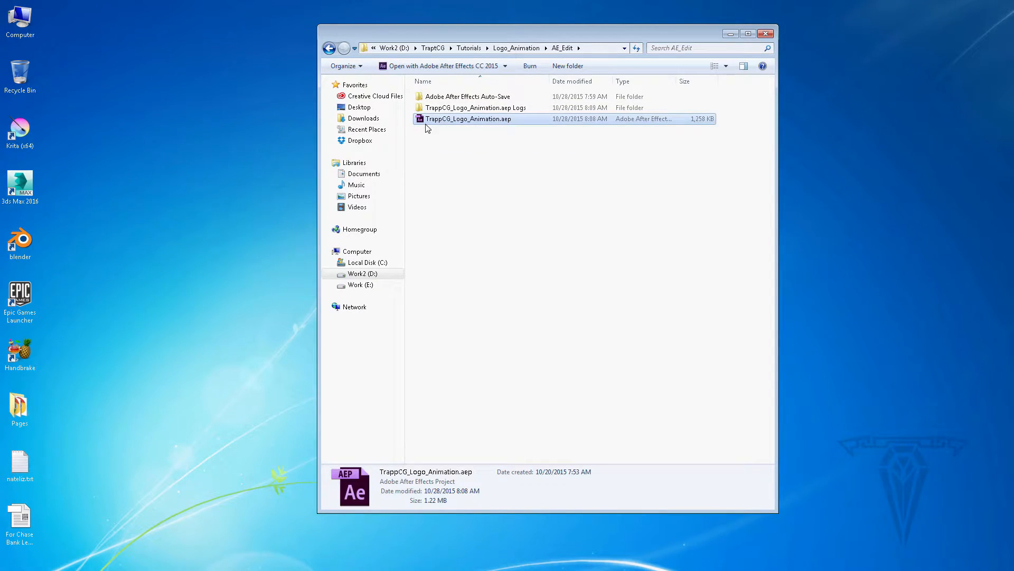
{"action": "left_click", "coordinate": [516, 49]}
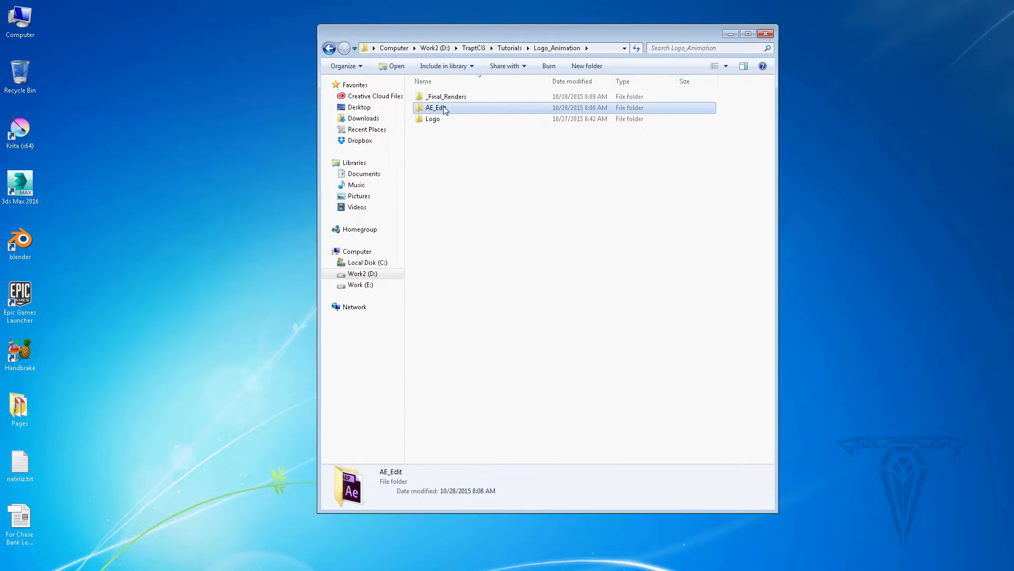
{"action": "double_click", "coordinate": [442, 98]}
{"action": "left_click", "coordinate": [562, 108]}
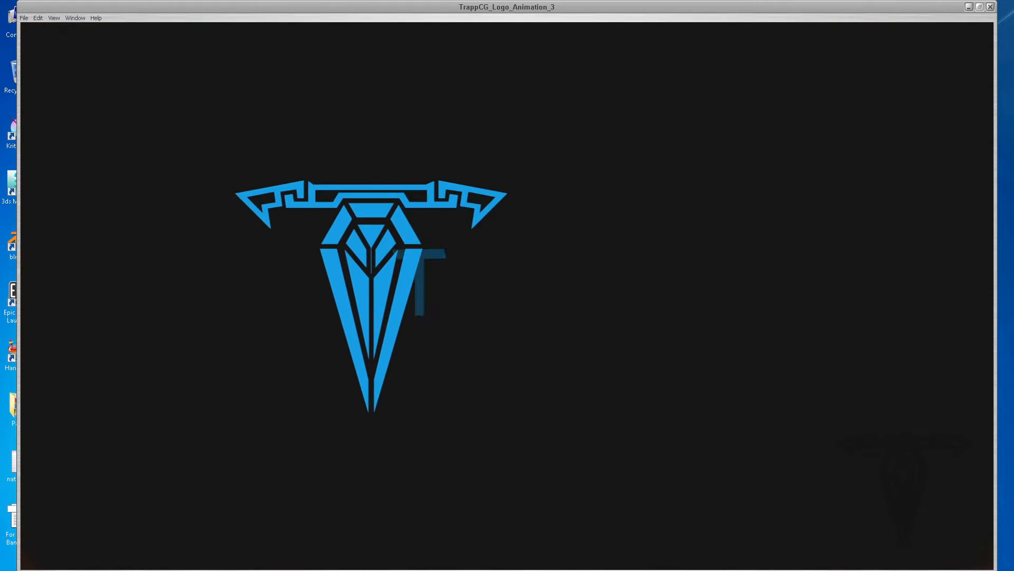
Close the player, delete the finished render queue item and close the Render Queue panel
{"action": "left_click", "coordinate": [986, 7]}
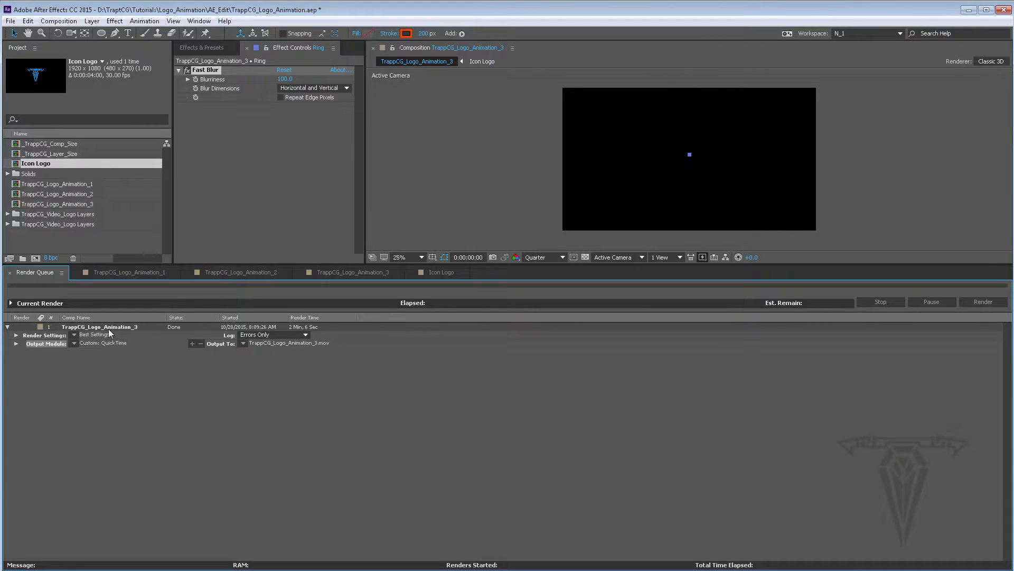
{"action": "left_click", "coordinate": [85, 327]}
{"action": "key", "text": "Delete"}
{"action": "left_click", "coordinate": [351, 272]}
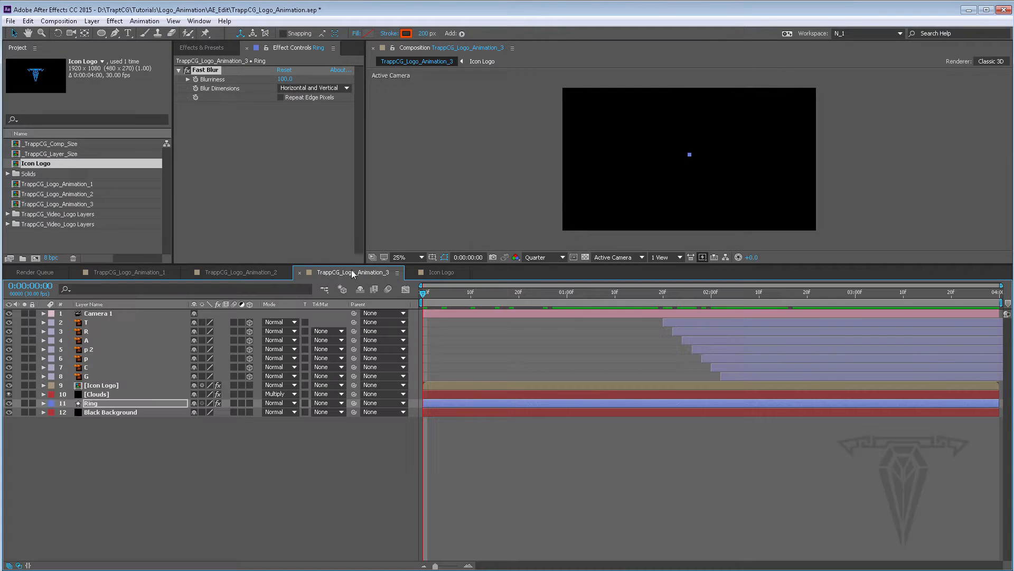
In the Icon Logo composition, enable continuous rasterize and motion blur for all layers, then return to TrappCG_Logo_Animation_3
{"action": "left_click", "coordinate": [444, 273]}
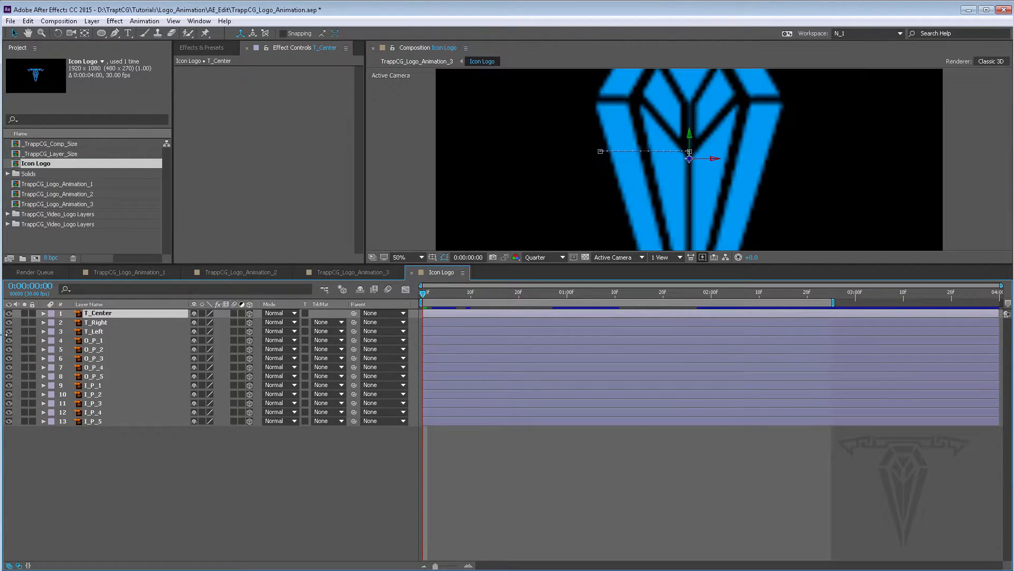
{"action": "left_click_drag", "start_coordinate": [202, 313], "coordinate": [204, 438]}
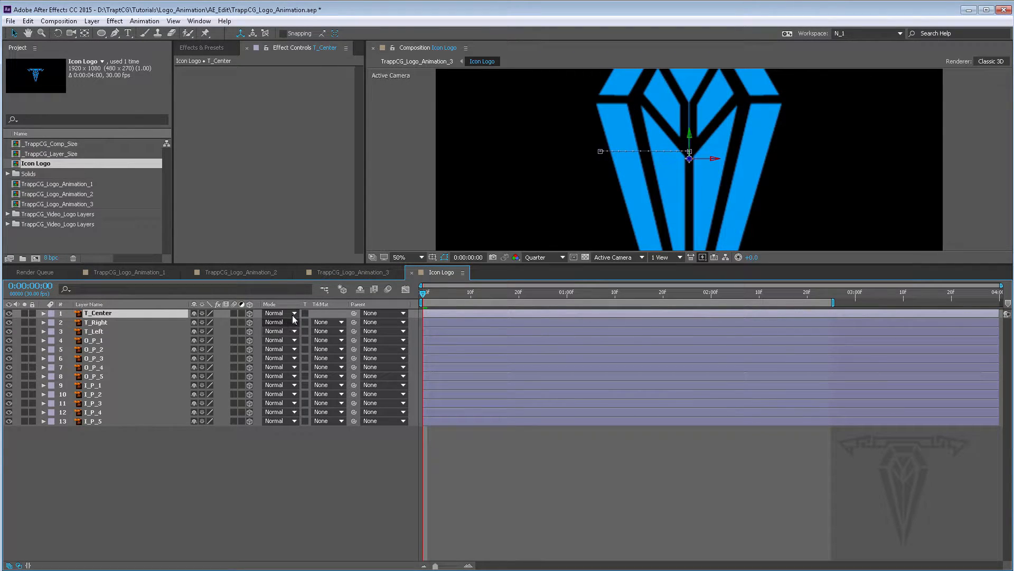
{"action": "left_click_drag", "start_coordinate": [234, 314], "coordinate": [239, 444]}
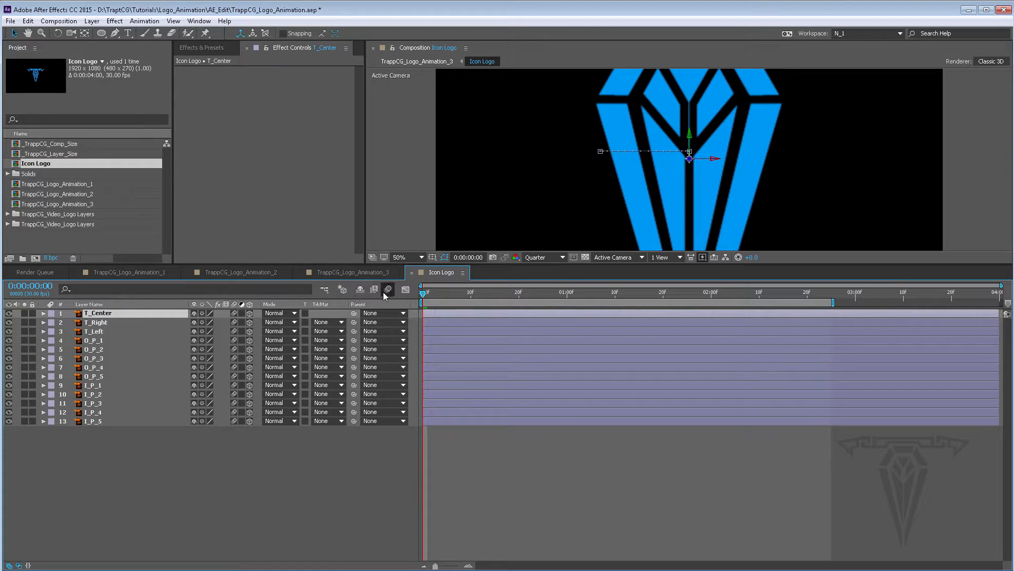
{"action": "left_click", "coordinate": [341, 273]}
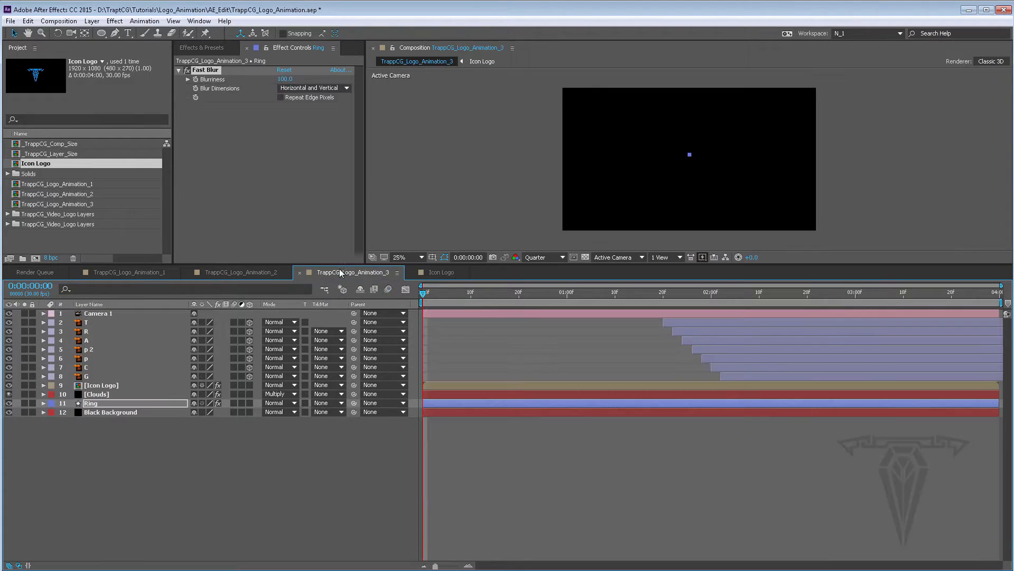
Enable the composition's motion blur and turn on motion blur for the letter layers T through G
{"action": "left_click", "coordinate": [388, 289]}
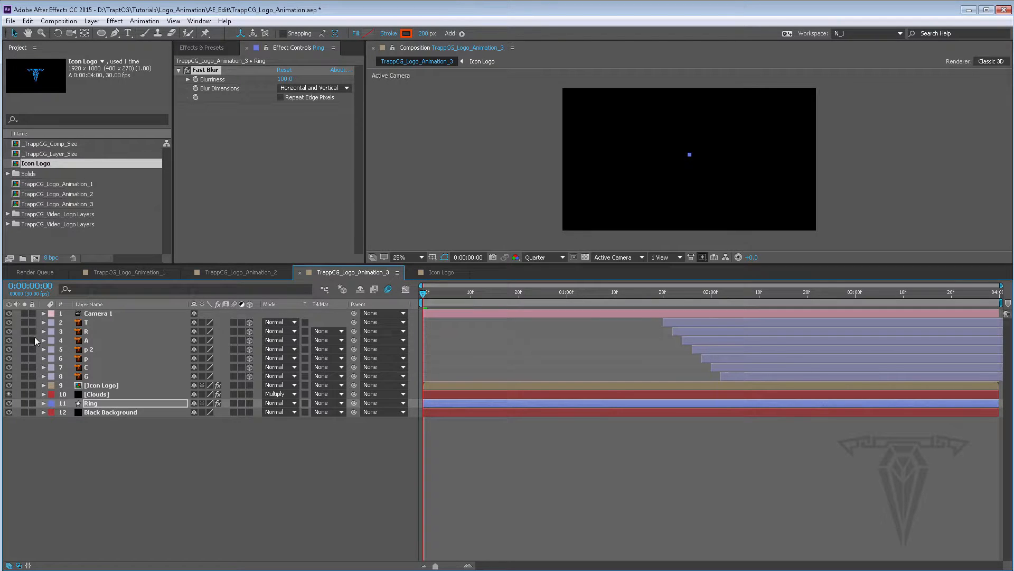
{"action": "left_click_drag", "start_coordinate": [234, 323], "coordinate": [234, 376]}
Select the Ring layer at 1:05 and change its stroke colour to cyan 00FFFC
{"action": "left_click", "coordinate": [99, 394]}
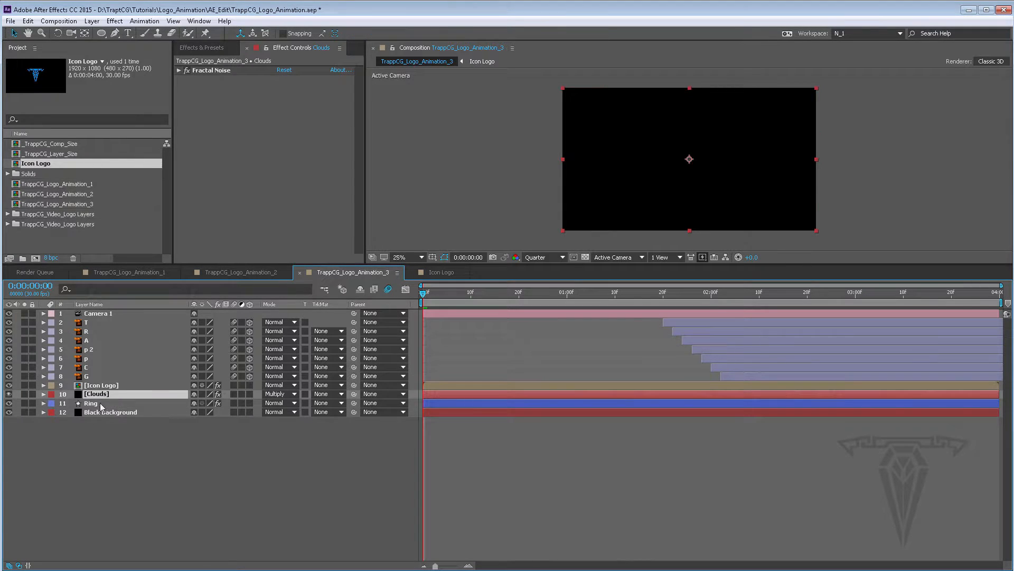
{"action": "left_click", "coordinate": [97, 404]}
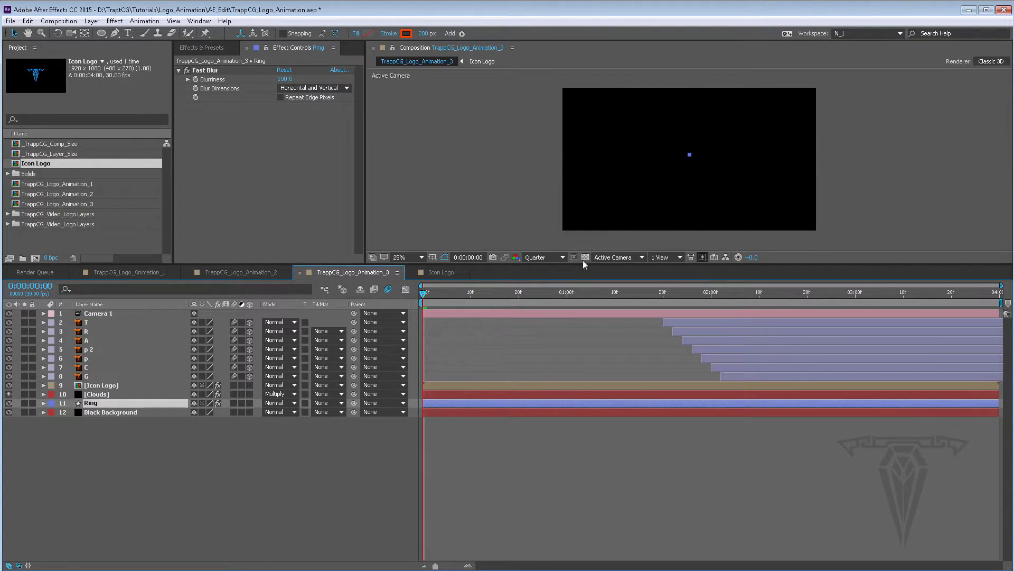
{"action": "mouse_move", "coordinate": [490, 293]}
{"action": "left_mouse_down"}
{"action": "mouse_move", "coordinate": [626, 293]}
{"action": "mouse_move", "coordinate": [592, 294]}
{"action": "left_mouse_up"}
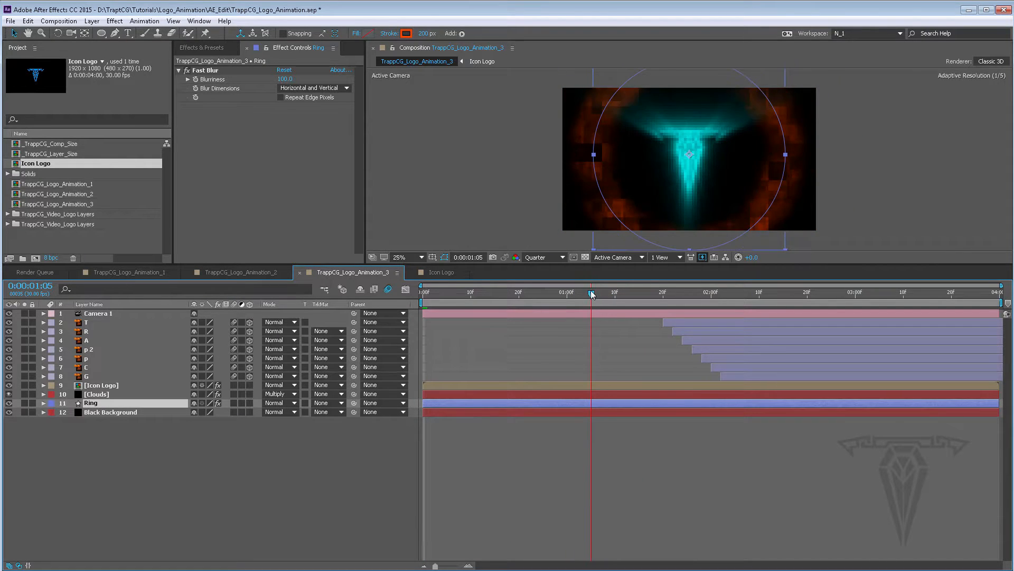
{"action": "left_click", "coordinate": [406, 34]}
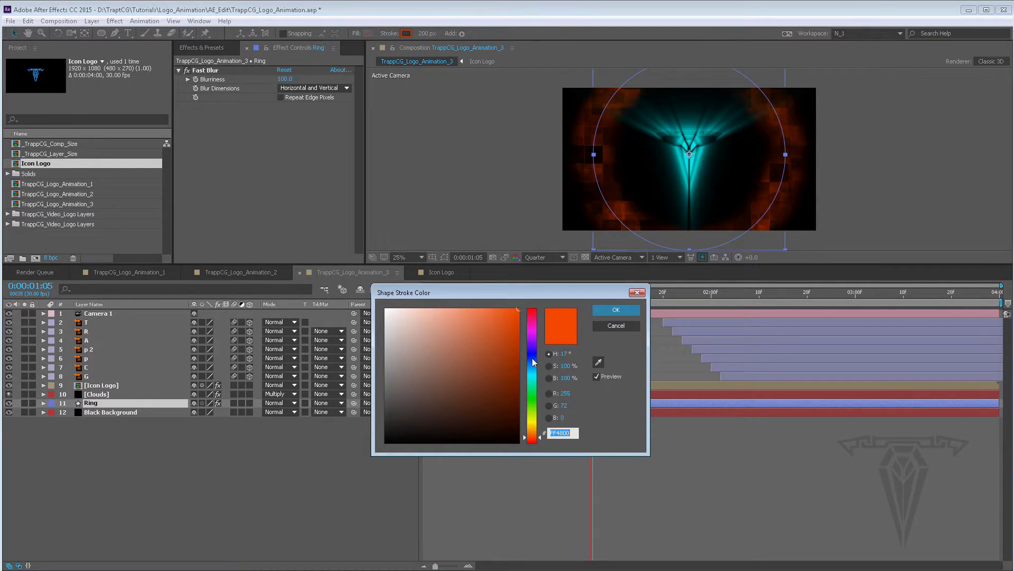
{"action": "left_click", "coordinate": [533, 359]}
{"action": "left_click", "coordinate": [530, 364]}
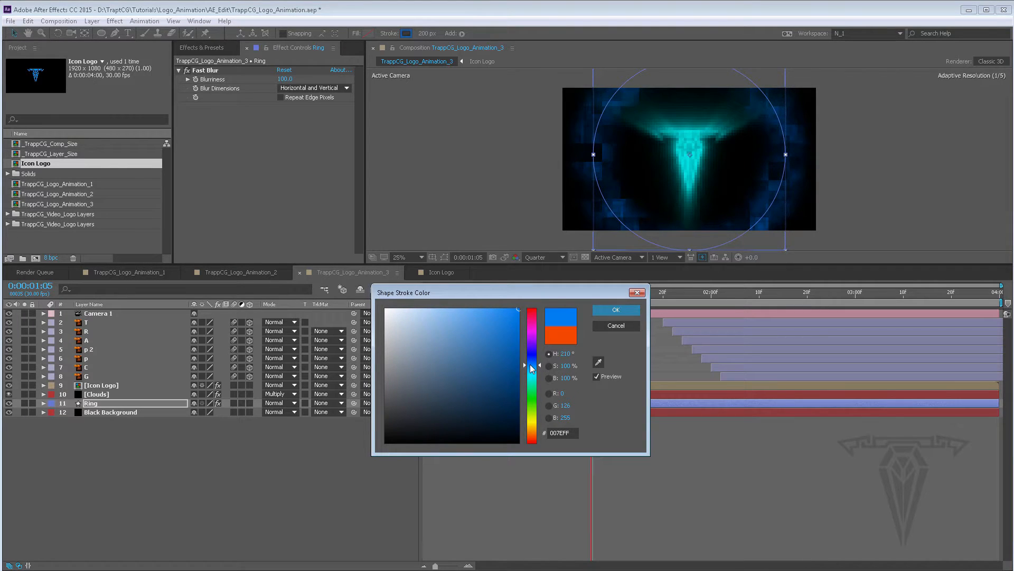
{"action": "left_click_drag", "start_coordinate": [539, 367], "coordinate": [540, 376]}
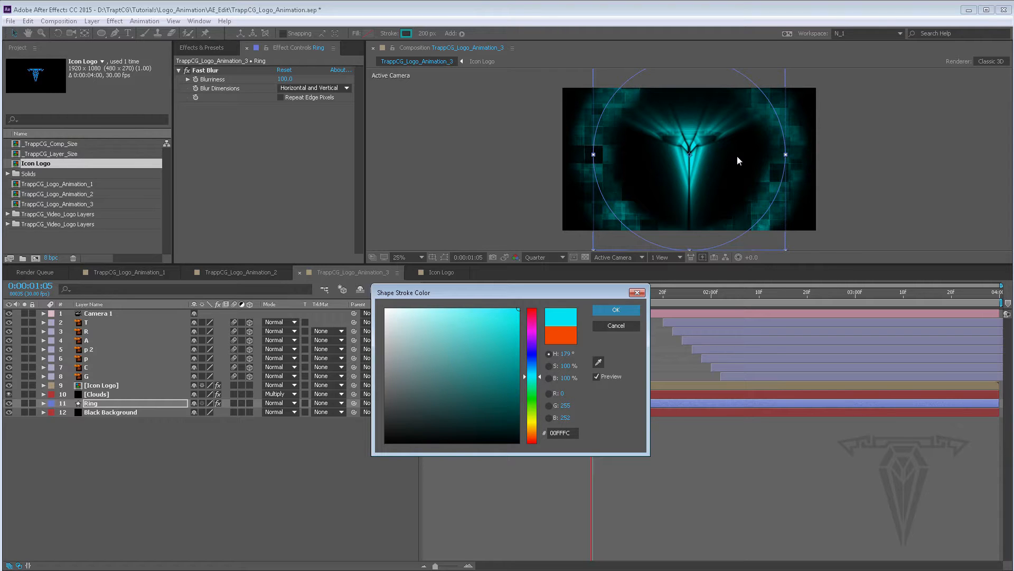
{"action": "left_click", "coordinate": [618, 310]}
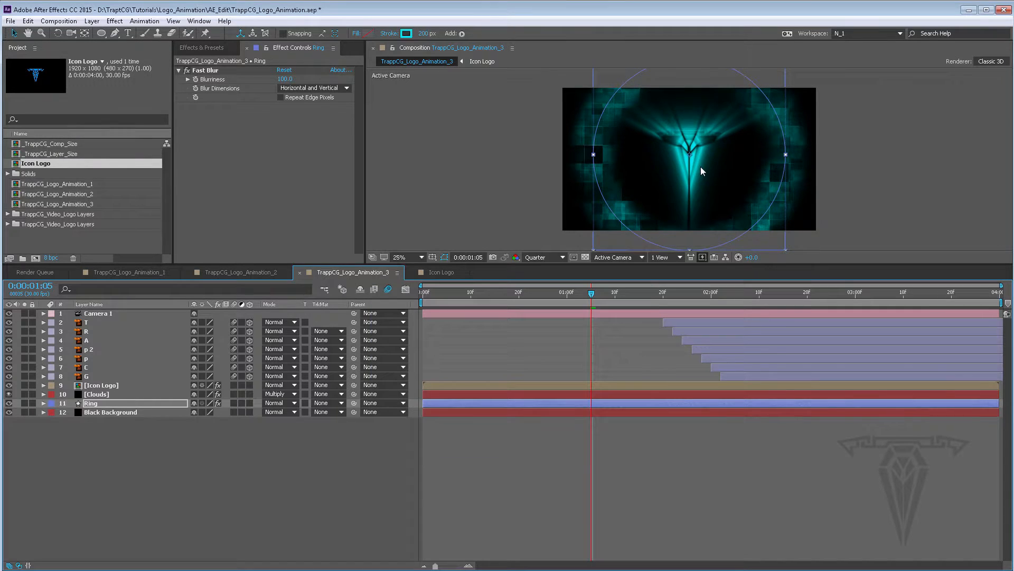
Search the effects for "curv" and apply Curves to the Clouds layer
{"action": "key", "text": "period"}
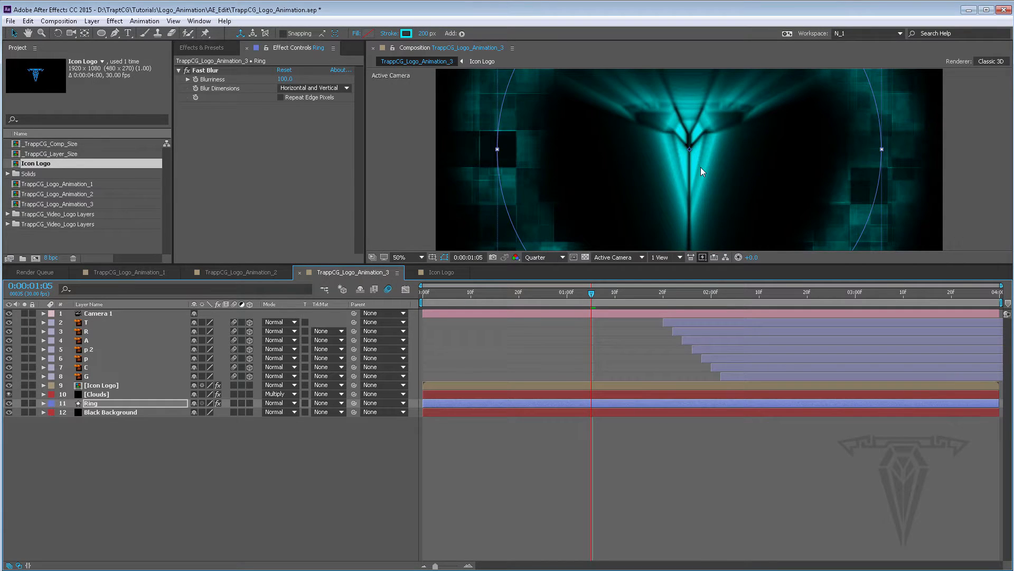
{"action": "key", "text": "comma"}
{"action": "key", "text": "period"}
{"action": "key", "text": "comma"}
{"action": "key", "text": "period"}
{"action": "key", "text": "comma"}
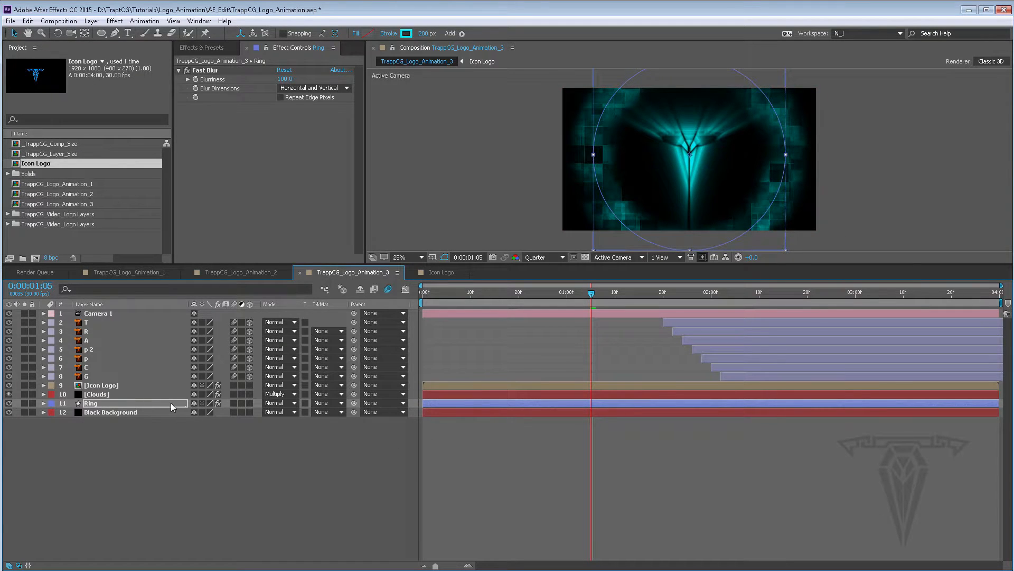
{"action": "left_click", "coordinate": [99, 394]}
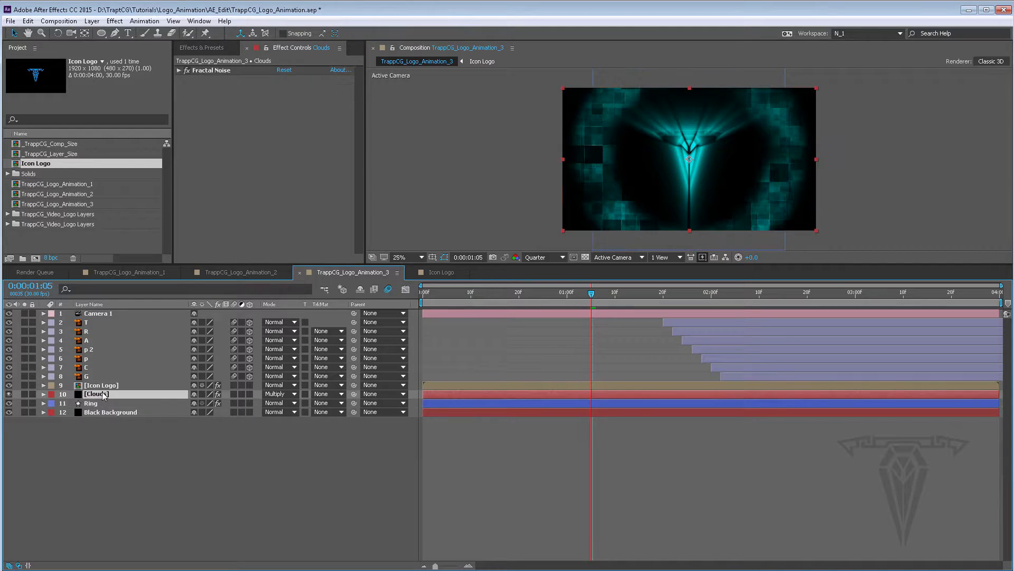
{"action": "left_click", "coordinate": [205, 48]}
{"action": "left_click_drag", "start_coordinate": [227, 62], "coordinate": [171, 60]}
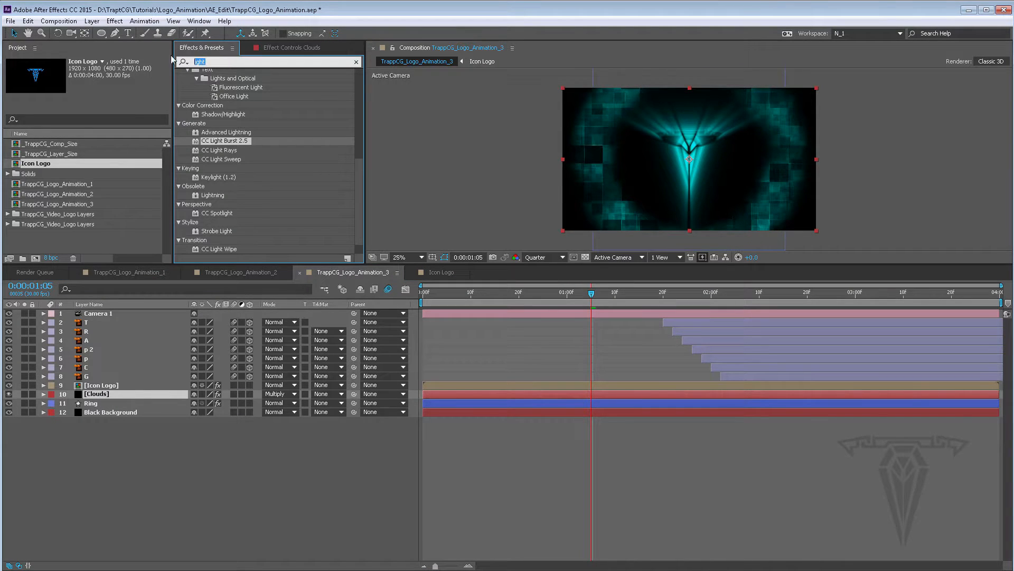
{"action": "type", "text": "curv"}
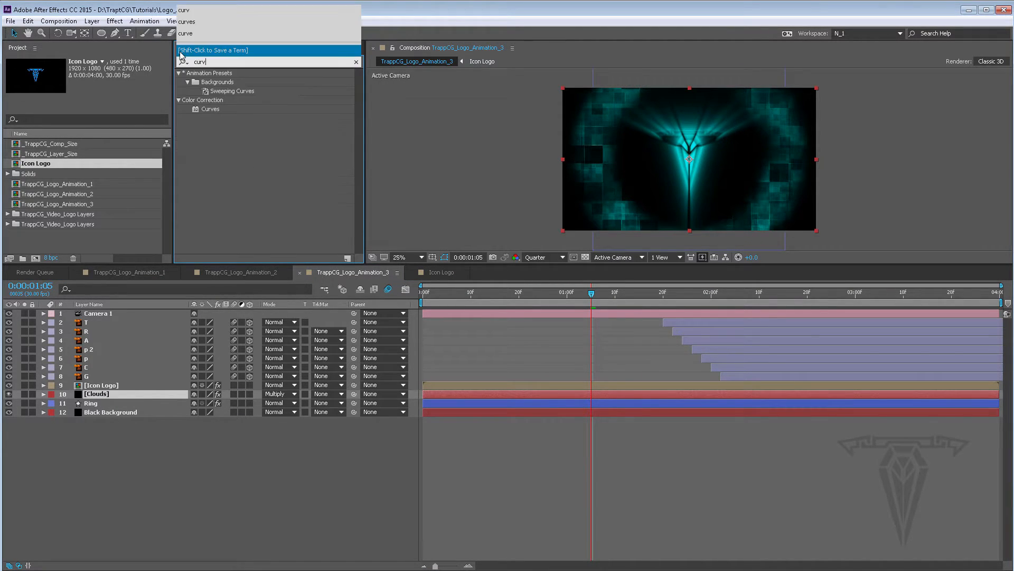
{"action": "left_click", "coordinate": [209, 109]}
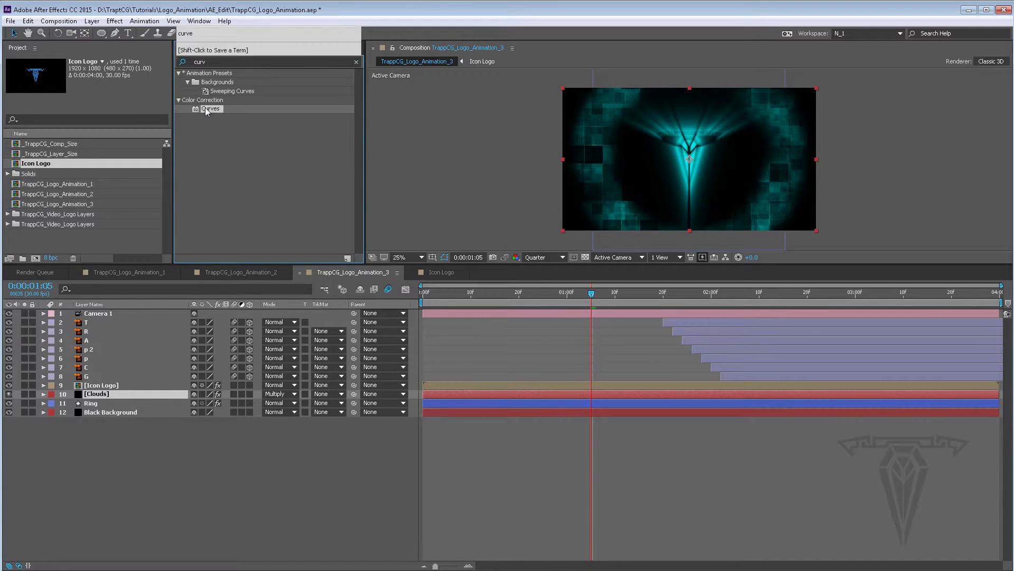
{"action": "double_click", "coordinate": [209, 109]}
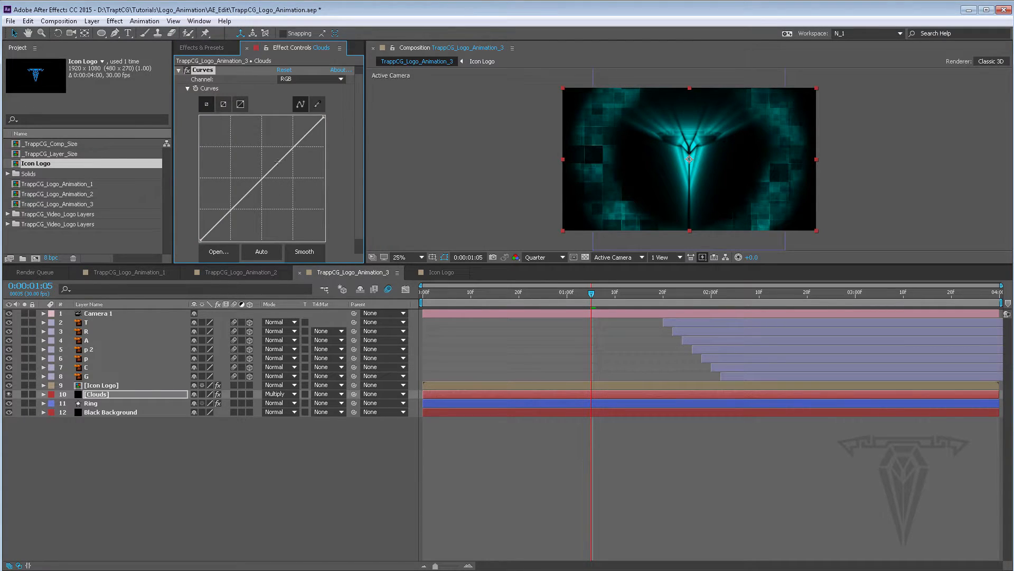
Bend the Clouds layer's RGB curve into a steep S-shape to increase contrast
{"action": "left_click_drag", "start_coordinate": [242, 200], "coordinate": [235, 189]}
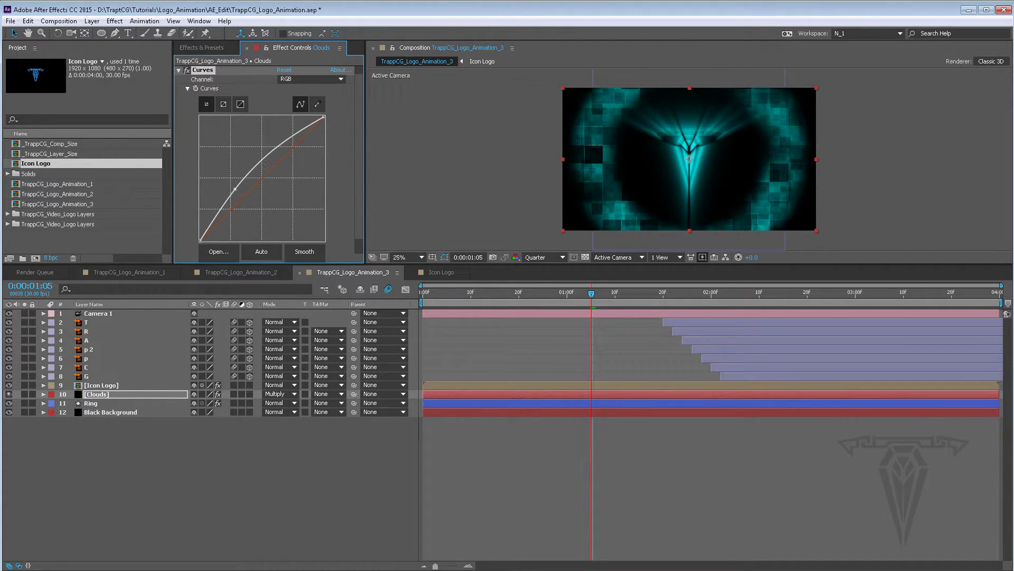
{"action": "mouse_move", "coordinate": [266, 158]}
{"action": "left_mouse_down"}
{"action": "mouse_move", "coordinate": [279, 170]}
{"action": "mouse_move", "coordinate": [253, 203]}
{"action": "mouse_move", "coordinate": [274, 161]}
{"action": "mouse_move", "coordinate": [279, 167]}
{"action": "left_mouse_up"}
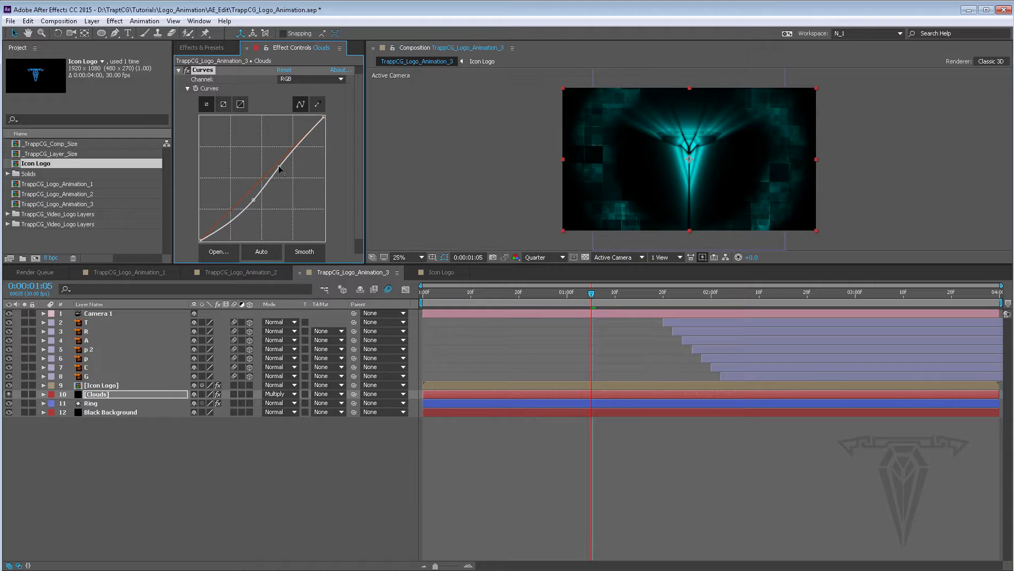
{"action": "left_click_drag", "start_coordinate": [253, 200], "coordinate": [265, 146]}
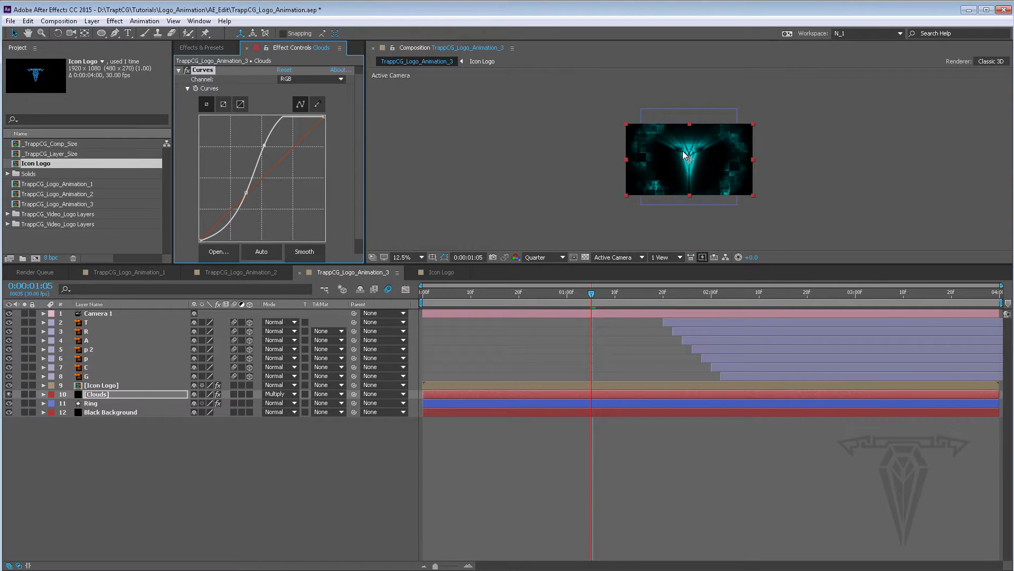
{"action": "key", "text": "period"}
{"action": "key", "text": "period"}
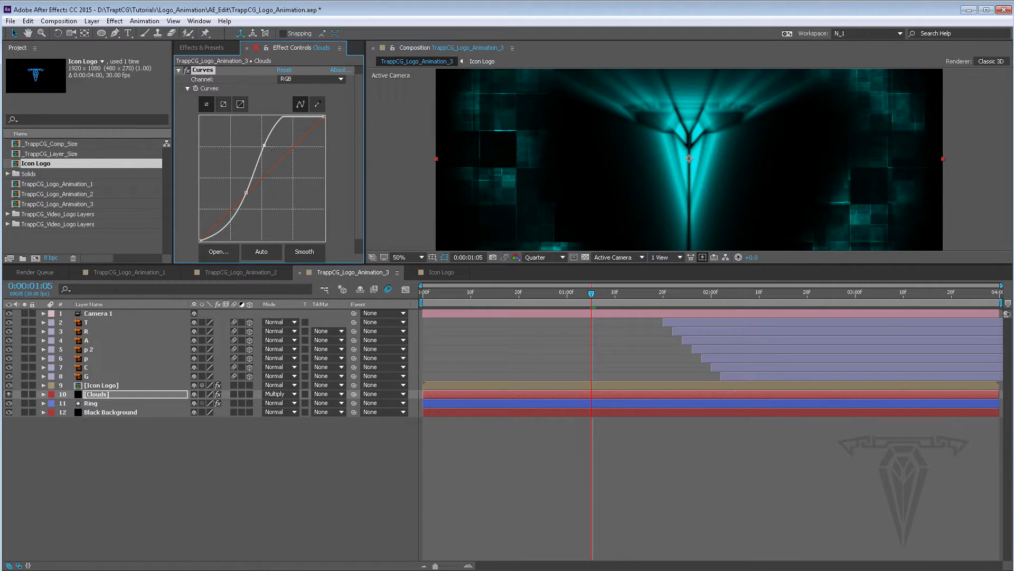
{"action": "left_click_drag", "start_coordinate": [264, 146], "coordinate": [265, 148]}
{"action": "left_click_drag", "start_coordinate": [245, 193], "coordinate": [243, 195]}
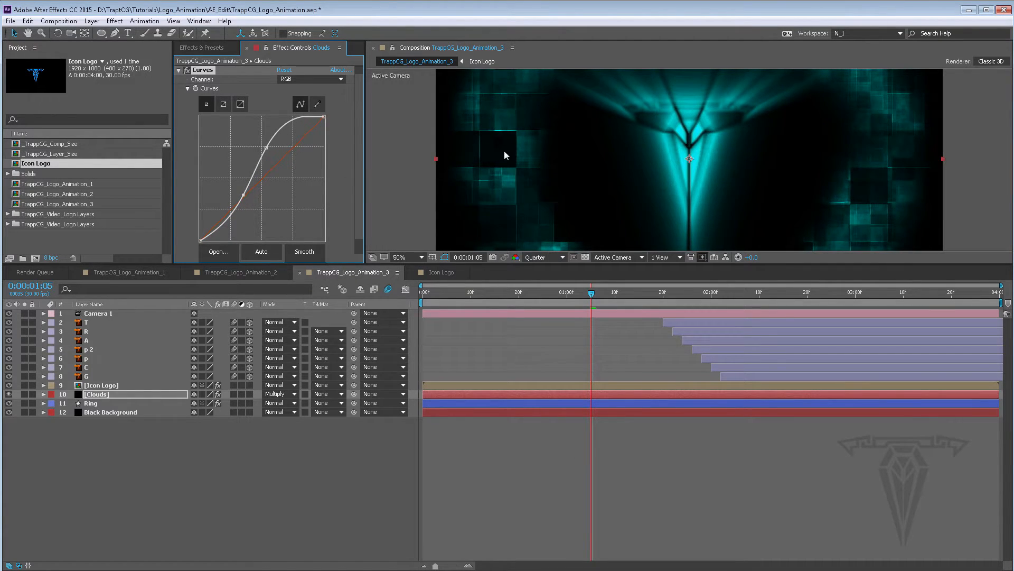
Inspect the clouds at Full resolution and 100% zoom, panning across the frame
{"action": "scroll", "coordinate": [504, 152], "scroll_direction": "down", "scroll_amount": 3}
{"action": "scroll", "coordinate": [504, 151], "scroll_direction": "up", "scroll_amount": 3}
{"action": "left_click", "coordinate": [547, 257]}
{"action": "left_click", "coordinate": [558, 277]}
{"action": "left_click", "coordinate": [553, 258]}
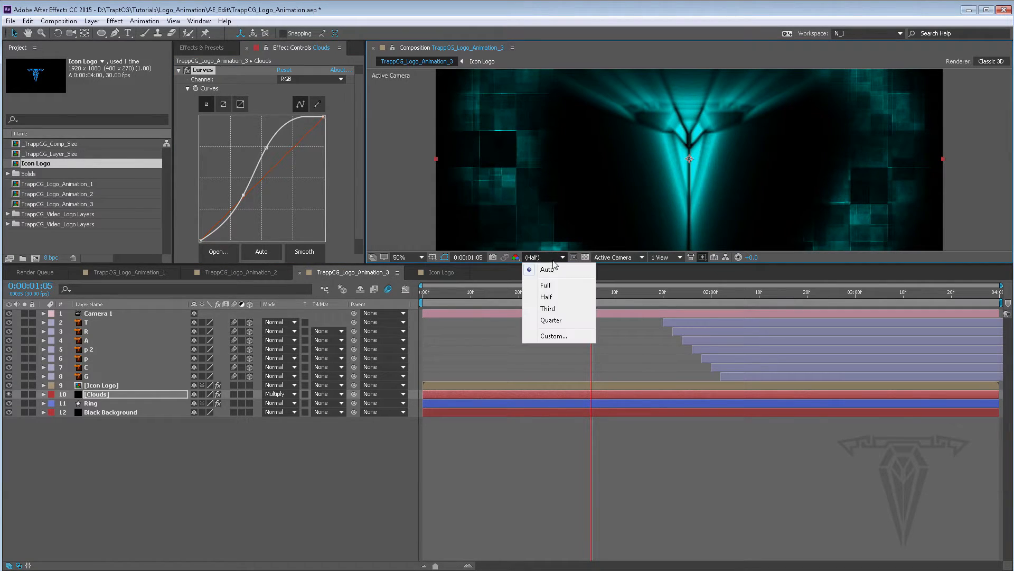
{"action": "left_click", "coordinate": [547, 286]}
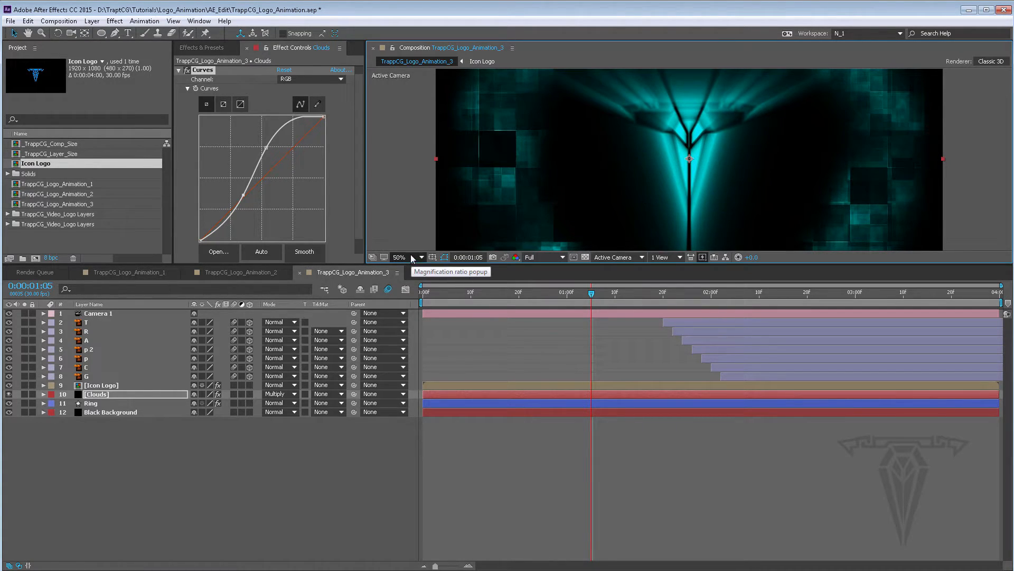
{"action": "scroll", "coordinate": [525, 154], "scroll_direction": "down", "scroll_amount": 2}
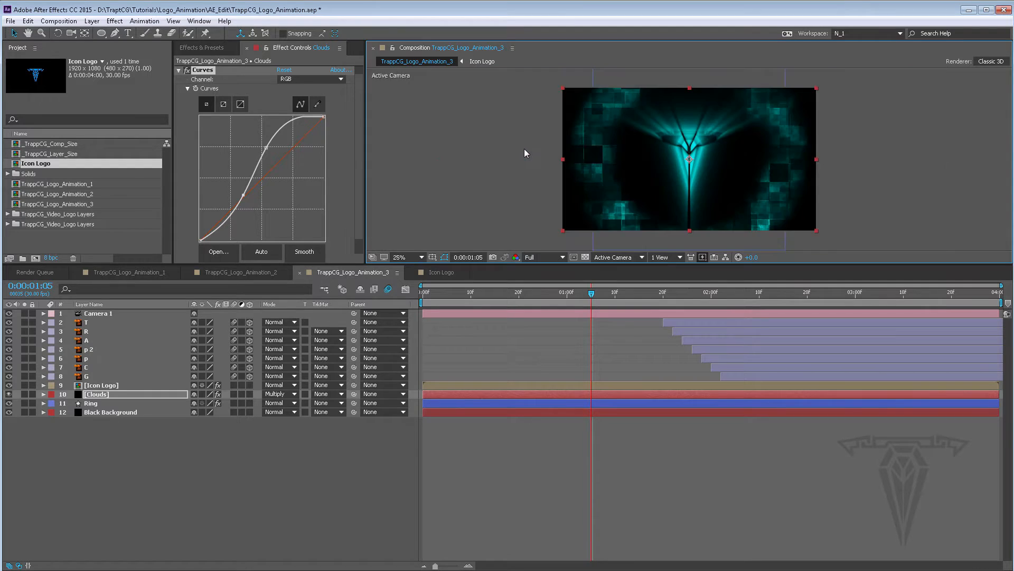
{"action": "scroll", "coordinate": [525, 153], "scroll_direction": "up", "scroll_amount": 3}
{"action": "key", "text": "space"}
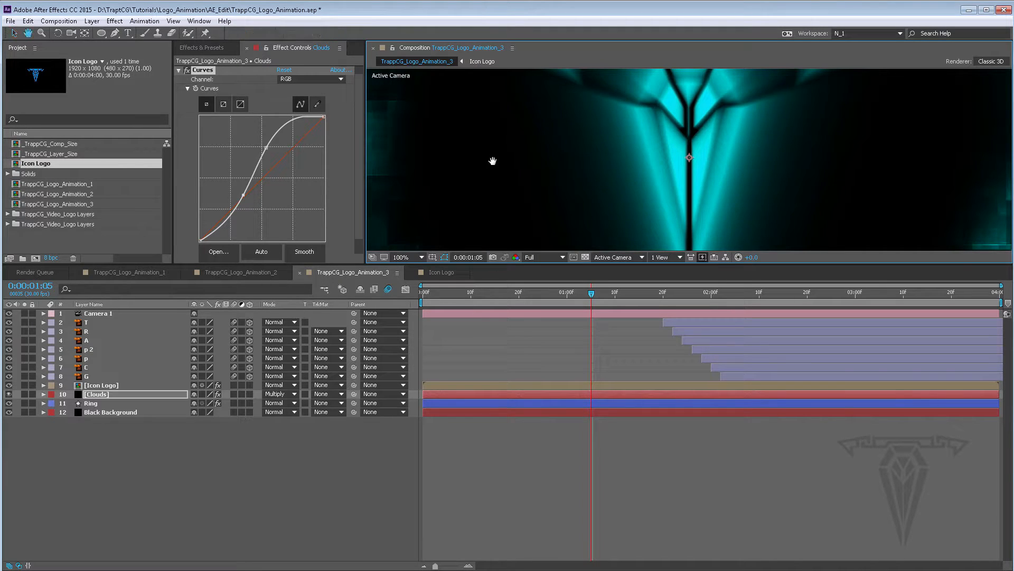
{"action": "left_click_drag", "start_coordinate": [493, 161], "coordinate": [698, 164]}
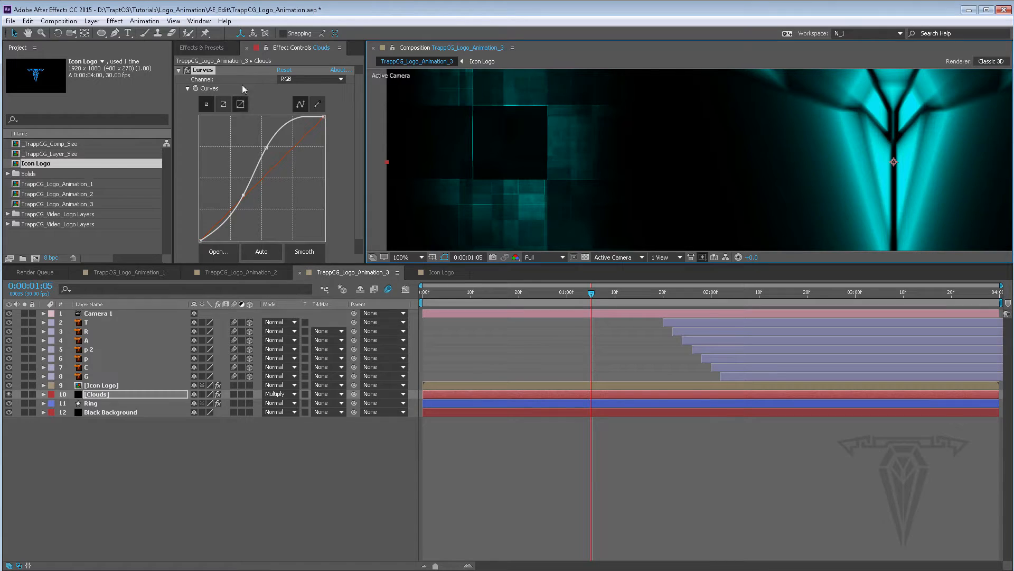
Compare the clouds with the Curves effect toggled on and off while the Icon Logo layer is hidden
{"action": "left_click", "coordinate": [187, 73]}
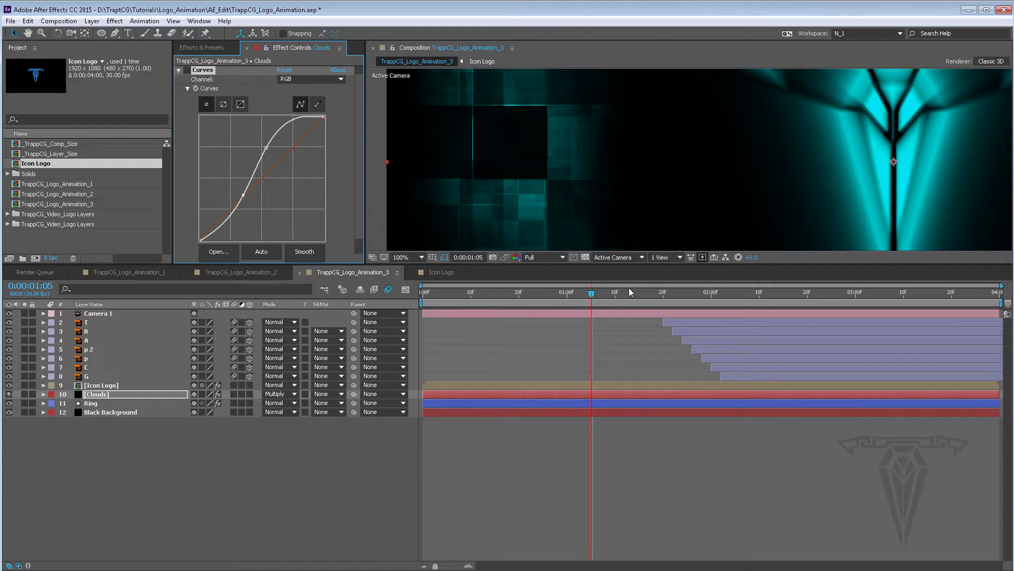
{"action": "left_click", "coordinate": [9, 385]}
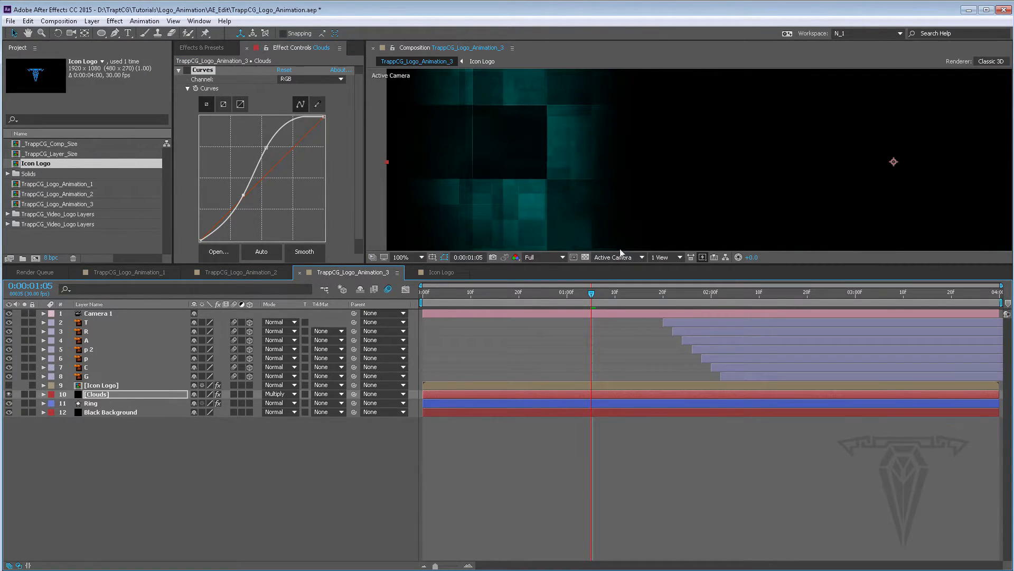
{"action": "left_click", "coordinate": [550, 255]}
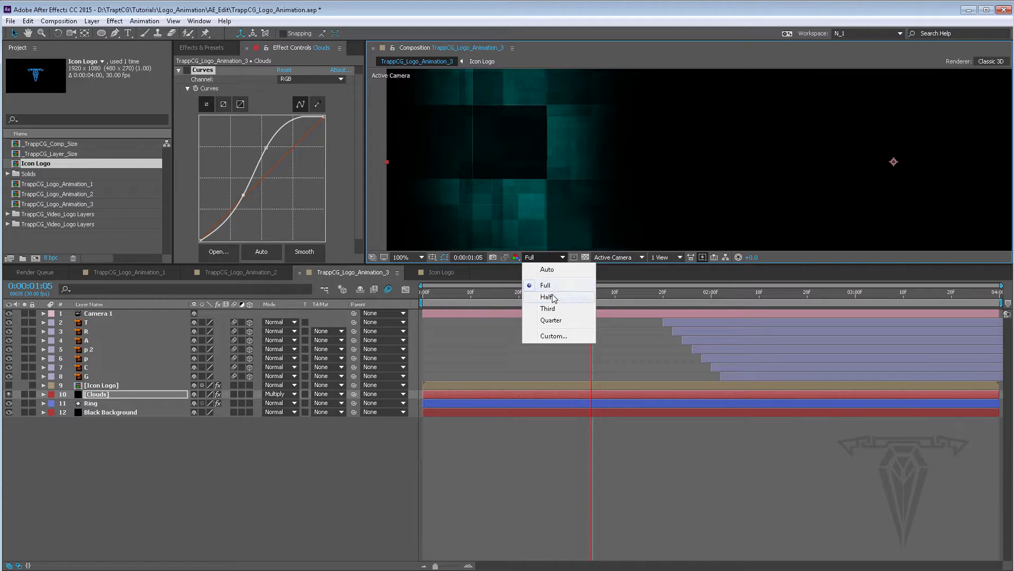
{"action": "left_click", "coordinate": [552, 297]}
{"action": "left_click", "coordinate": [550, 256]}
{"action": "left_click", "coordinate": [546, 285]}
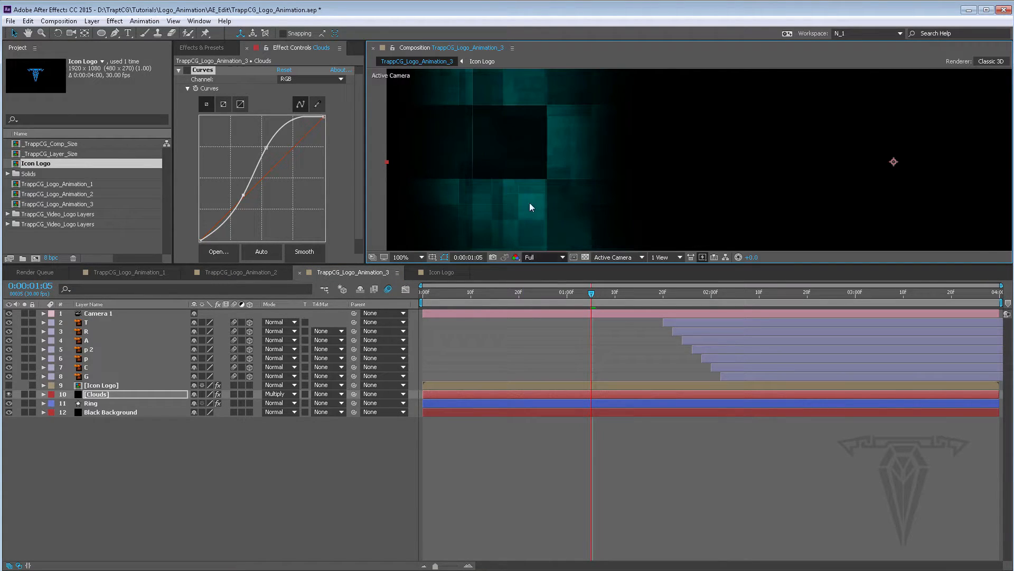
{"action": "left_click", "coordinate": [188, 71]}
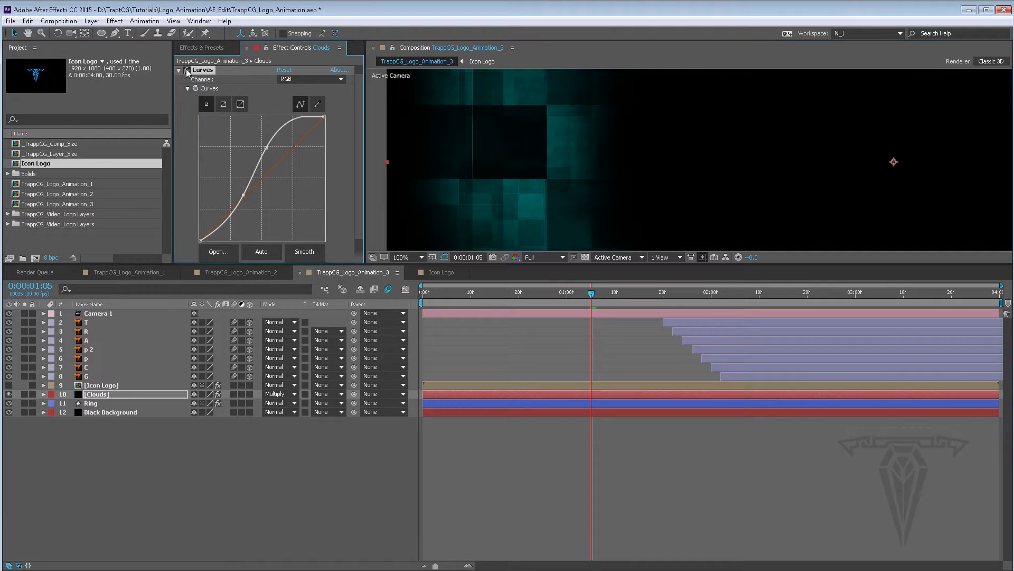
{"action": "left_click", "coordinate": [188, 71]}
{"action": "left_click", "coordinate": [188, 70]}
{"action": "left_click", "coordinate": [188, 70]}
{"action": "left_click", "coordinate": [188, 71]}
{"action": "left_click", "coordinate": [187, 71]}
{"action": "left_click", "coordinate": [187, 71]}
{"action": "left_click", "coordinate": [188, 71]}
{"action": "left_click", "coordinate": [179, 71]}
{"action": "scroll", "coordinate": [670, 125], "scroll_direction": "down", "scroll_amount": 4}
{"action": "scroll", "coordinate": [666, 132], "scroll_direction": "up", "scroll_amount": 2}
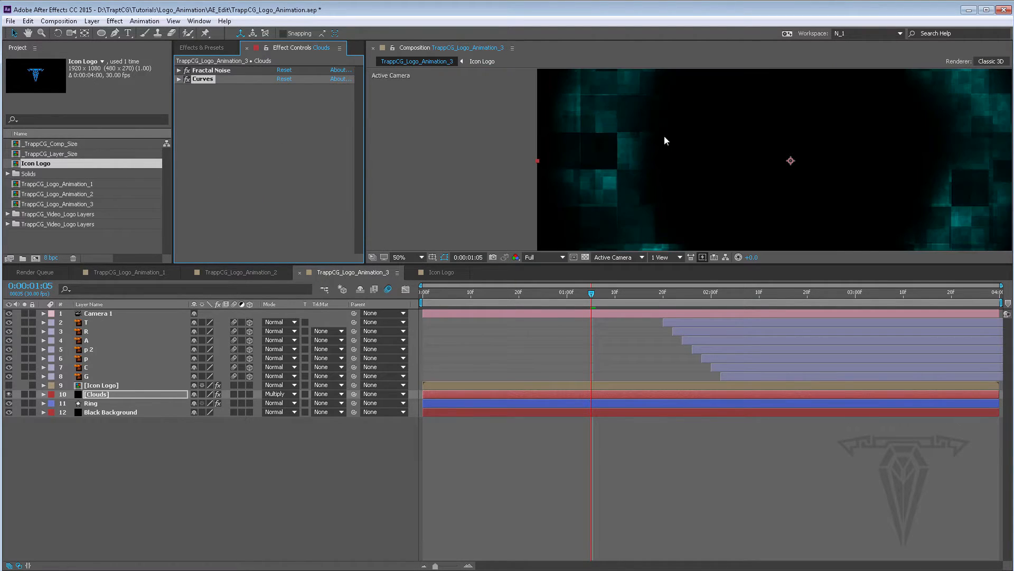
Unhide the Icon Logo layer and set the preview resolution to Quarter
{"action": "left_click", "coordinate": [9, 385]}
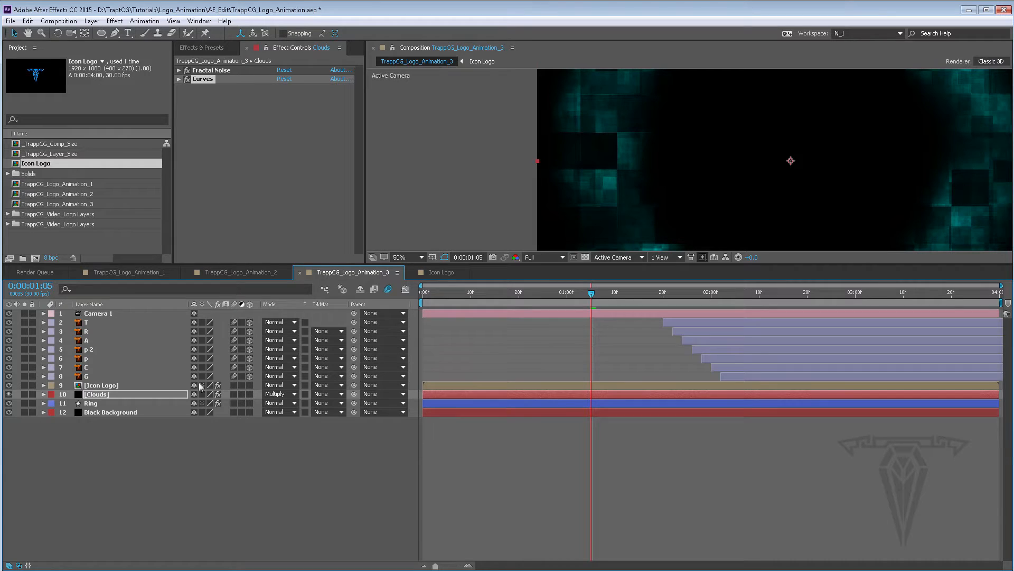
{"action": "left_click", "coordinate": [551, 257]}
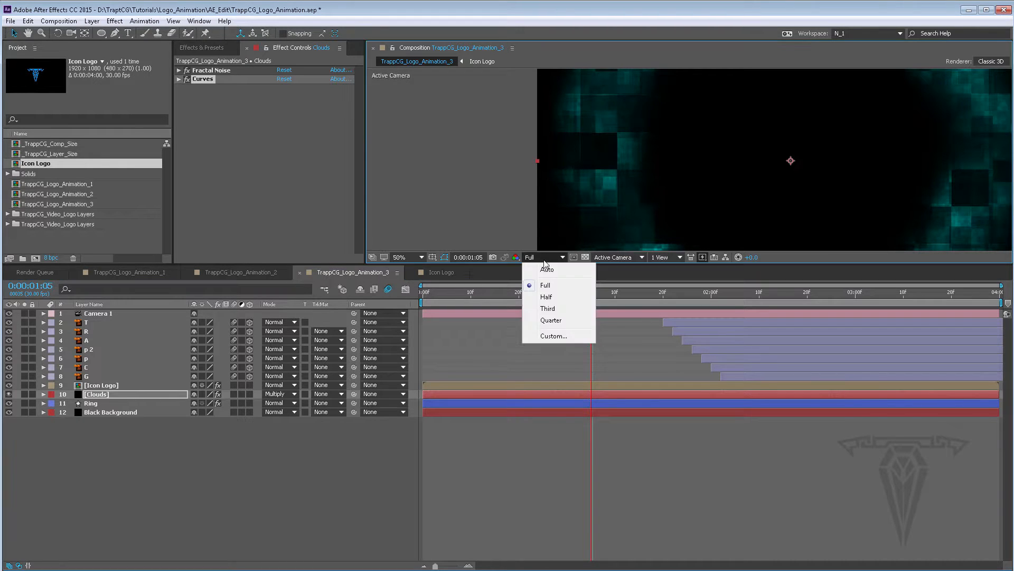
{"action": "left_click", "coordinate": [549, 321]}
Save the project and add the TrappCG_Logo_Animation_3 composition to the render queue
{"action": "left_click", "coordinate": [10, 21]}
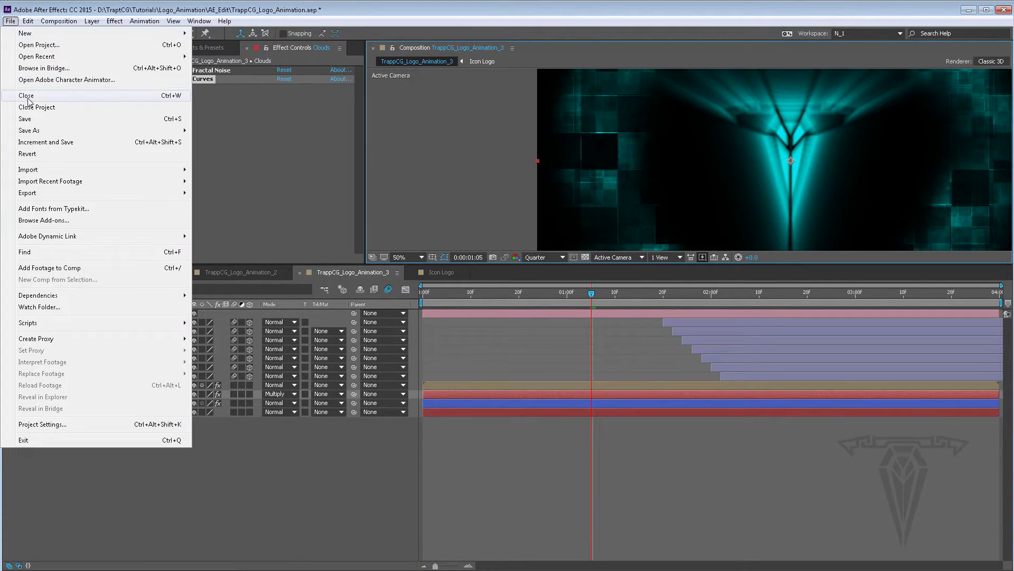
{"action": "left_click", "coordinate": [31, 119]}
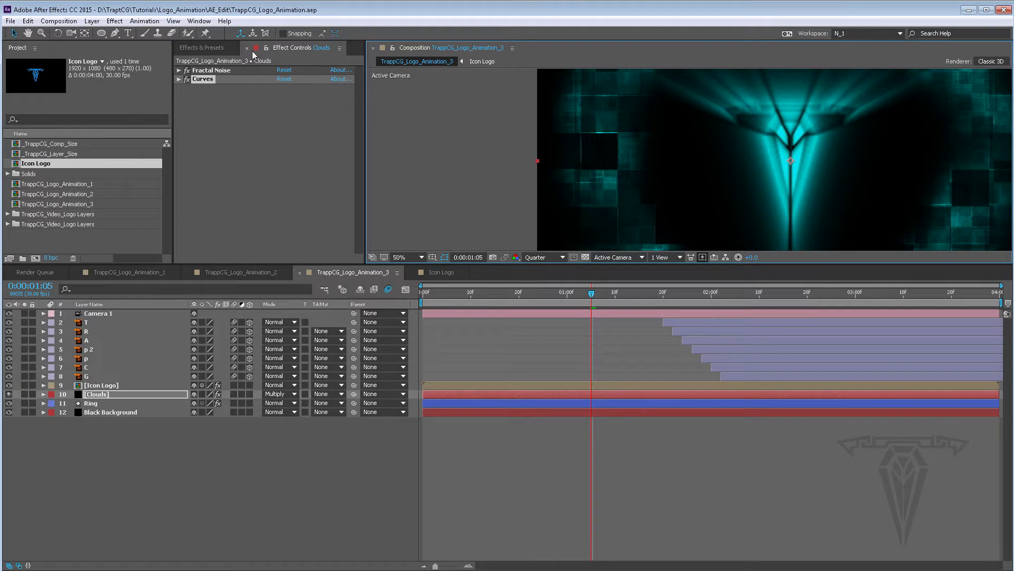
{"action": "left_click", "coordinate": [58, 21]}
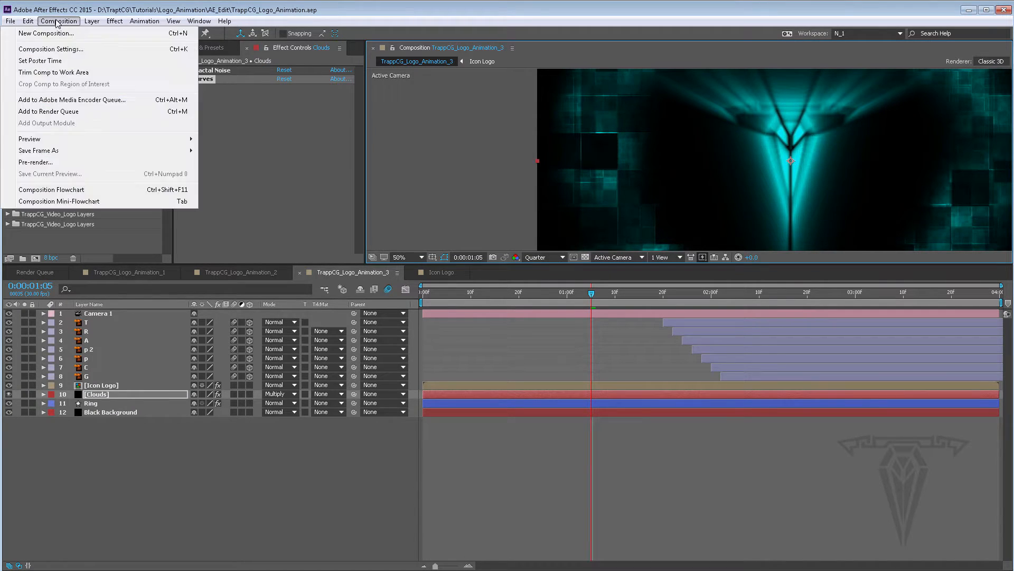
{"action": "left_click", "coordinate": [72, 112]}
Set the render item's output module format to QuickTime
{"action": "left_click", "coordinate": [89, 344]}
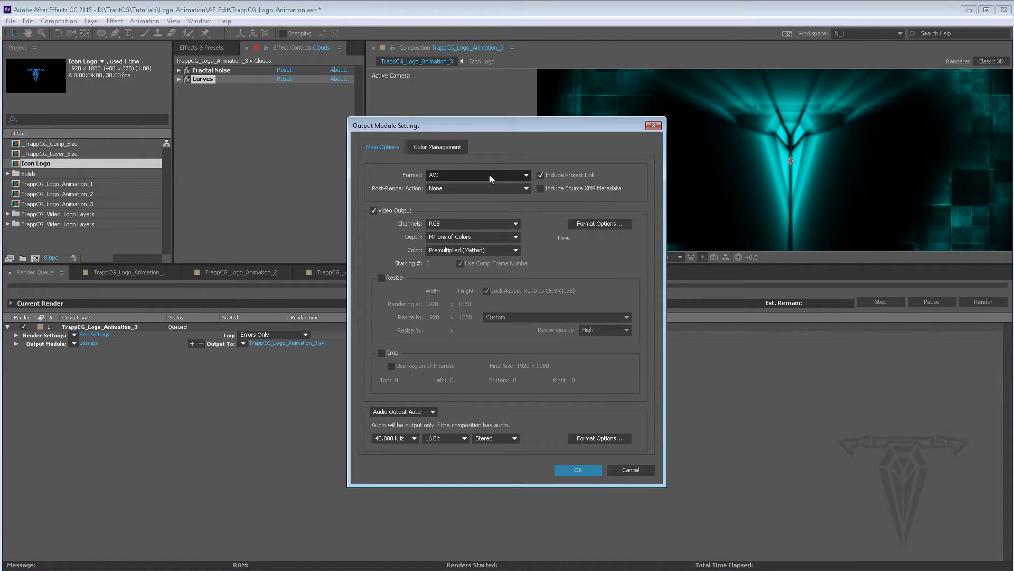
{"action": "left_click", "coordinate": [489, 175]}
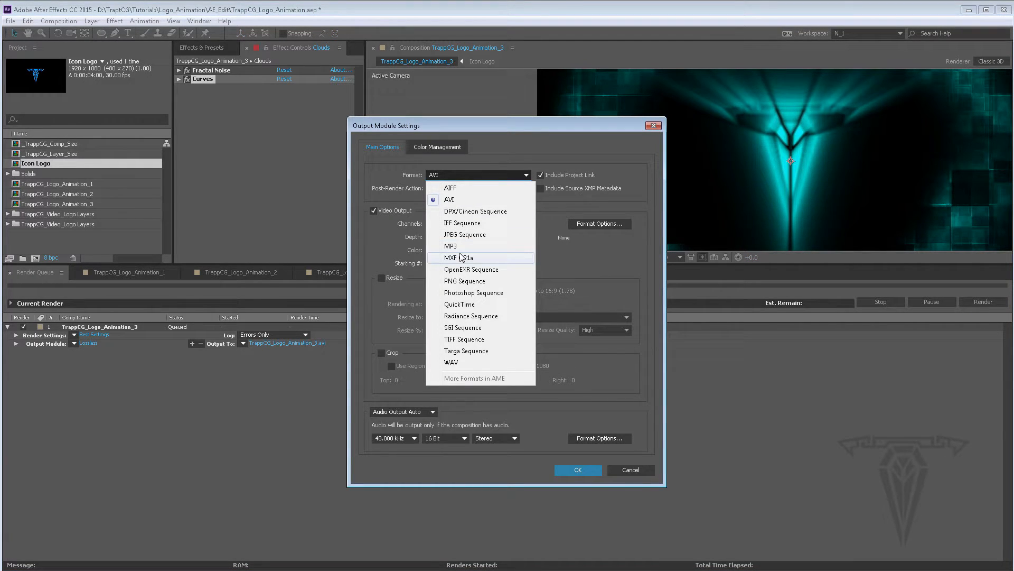
{"action": "left_click", "coordinate": [466, 306]}
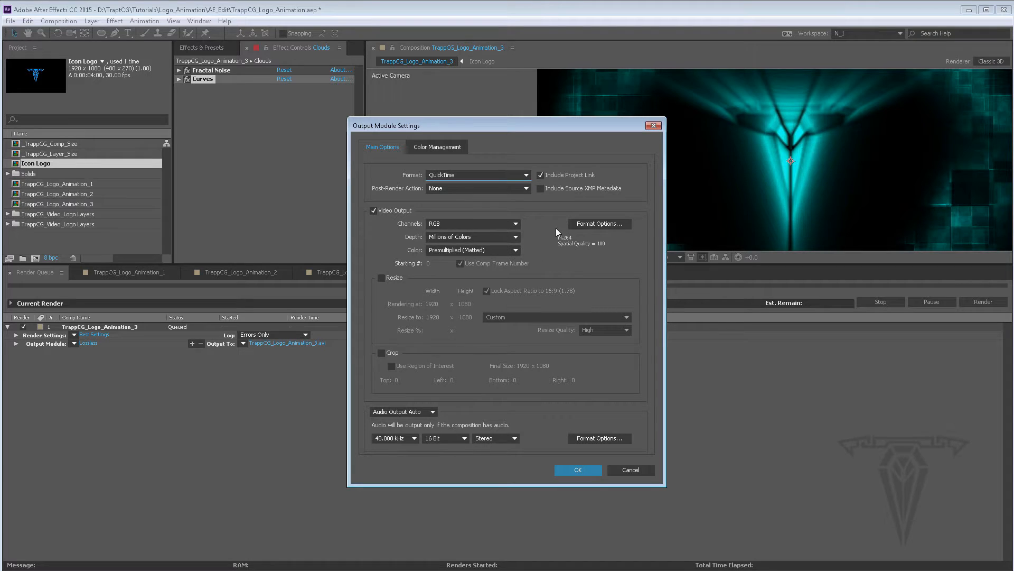
{"action": "left_click", "coordinate": [577, 469]}
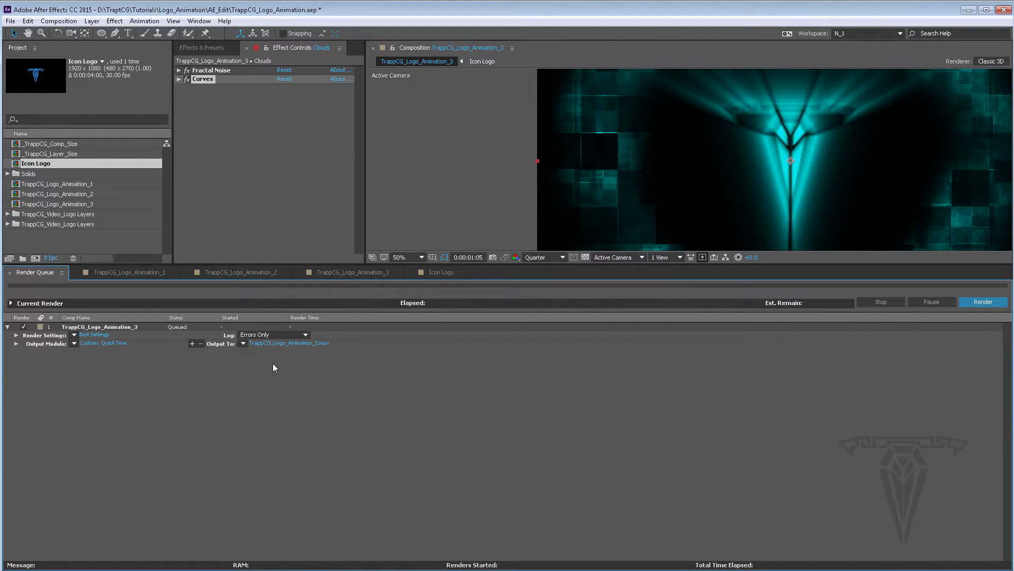
Delete the old TrappCG_Logo_Animation_3.mov from the _Final_Renders folder
{"action": "key", "text": "alt+Tab"}
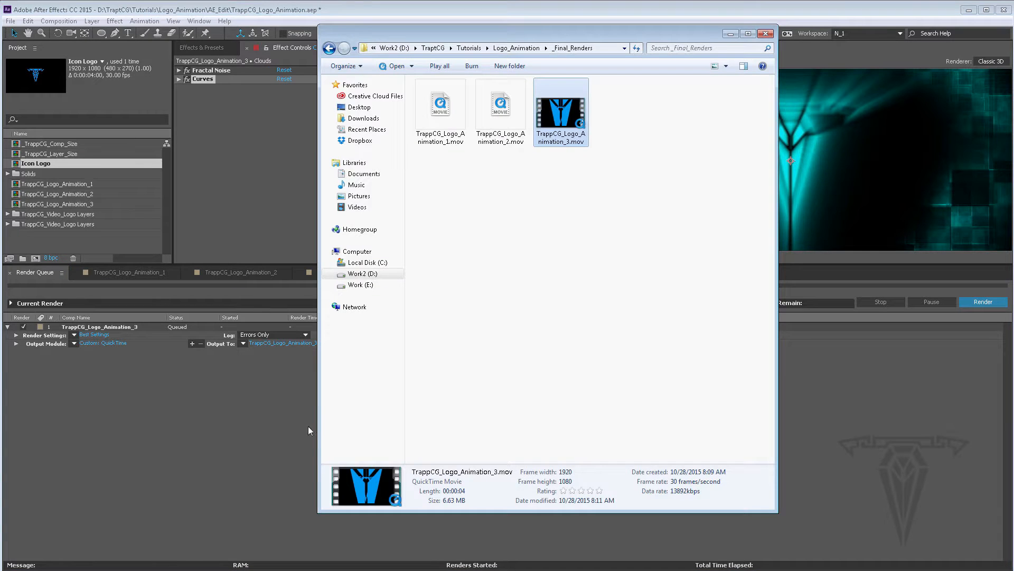
{"action": "left_click_drag", "start_coordinate": [600, 187], "coordinate": [554, 108]}
{"action": "key", "text": "Delete"}
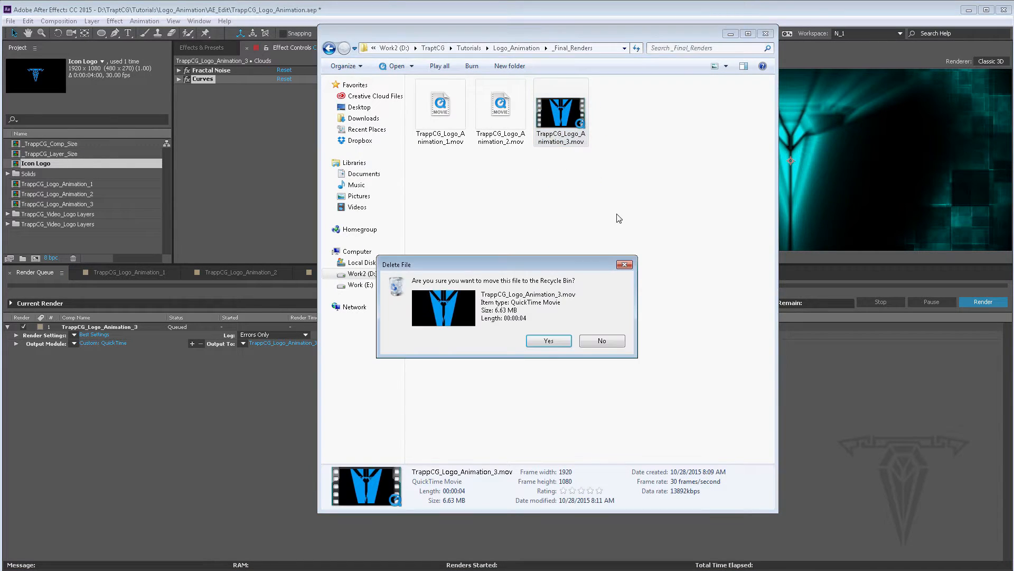
{"action": "left_click", "coordinate": [549, 341]}
{"action": "left_click", "coordinate": [731, 34]}
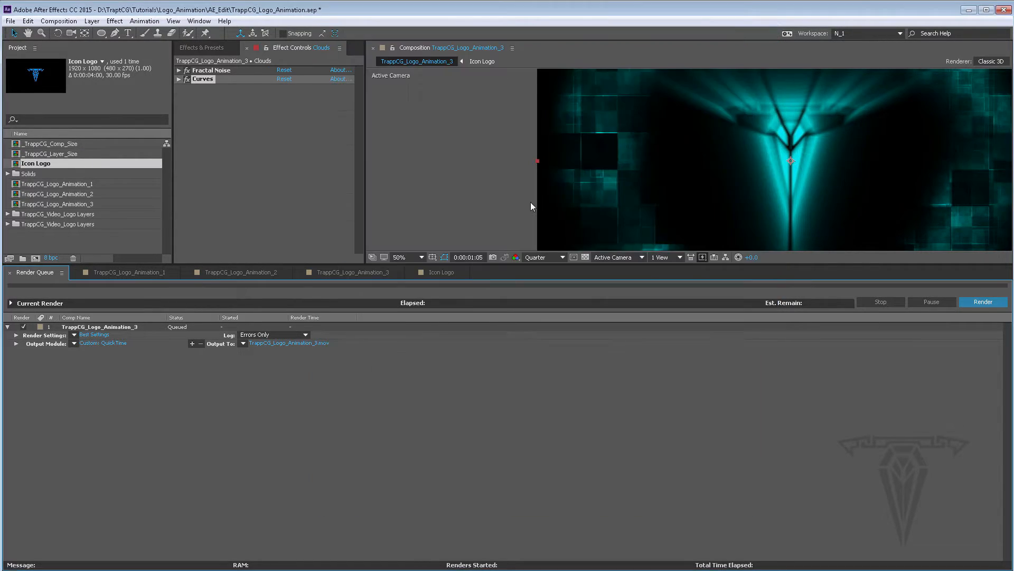
Save the output to TrappCG_Logo_Animation_3.mov in _Final_Renders and start the render
{"action": "left_click", "coordinate": [304, 343]}
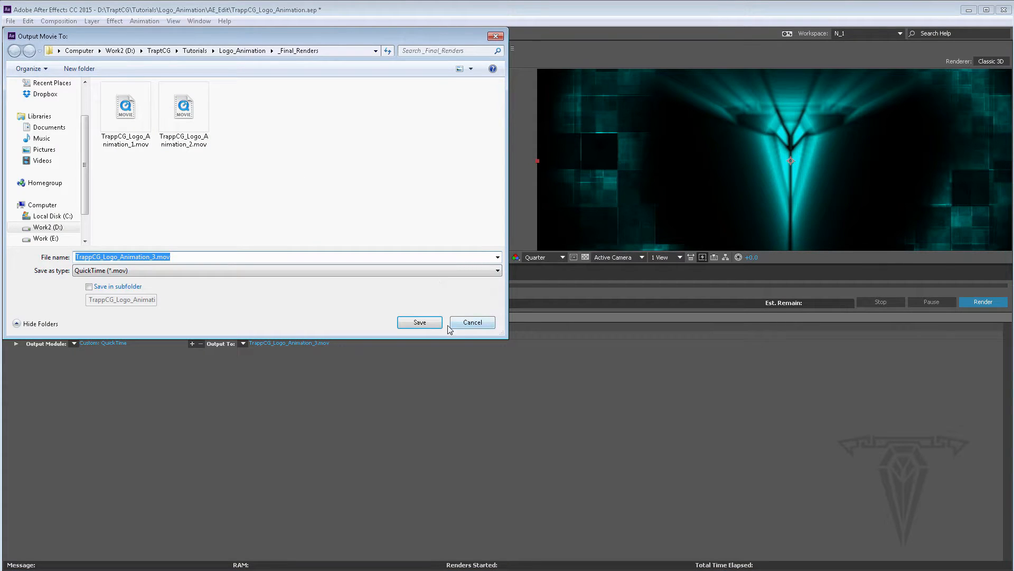
{"action": "key", "text": "Return"}
{"action": "left_click", "coordinate": [983, 302]}
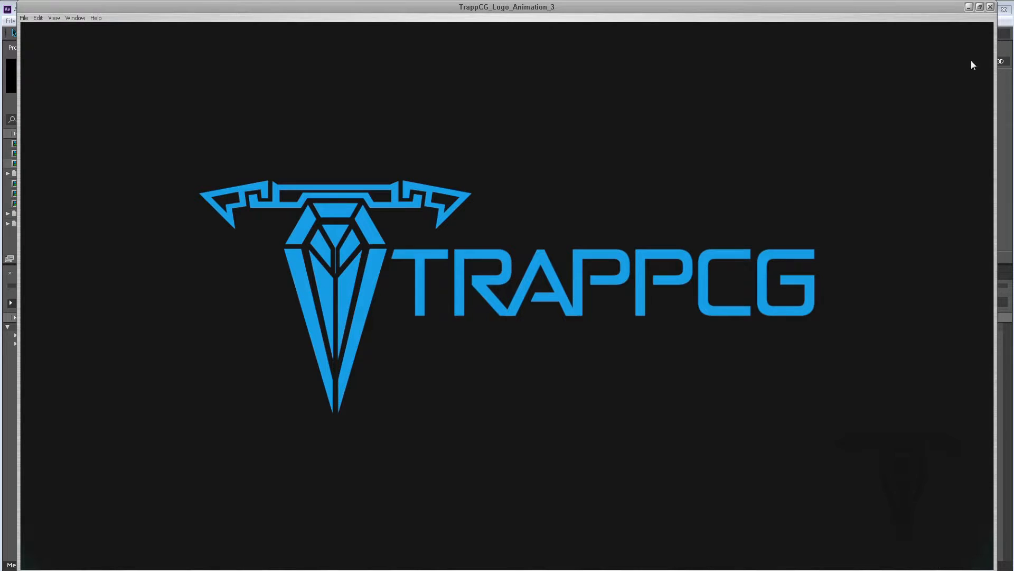
Examine Camera 1's camera options and the composition's advanced settings without changing anything
{"action": "left_click", "coordinate": [969, 7]}
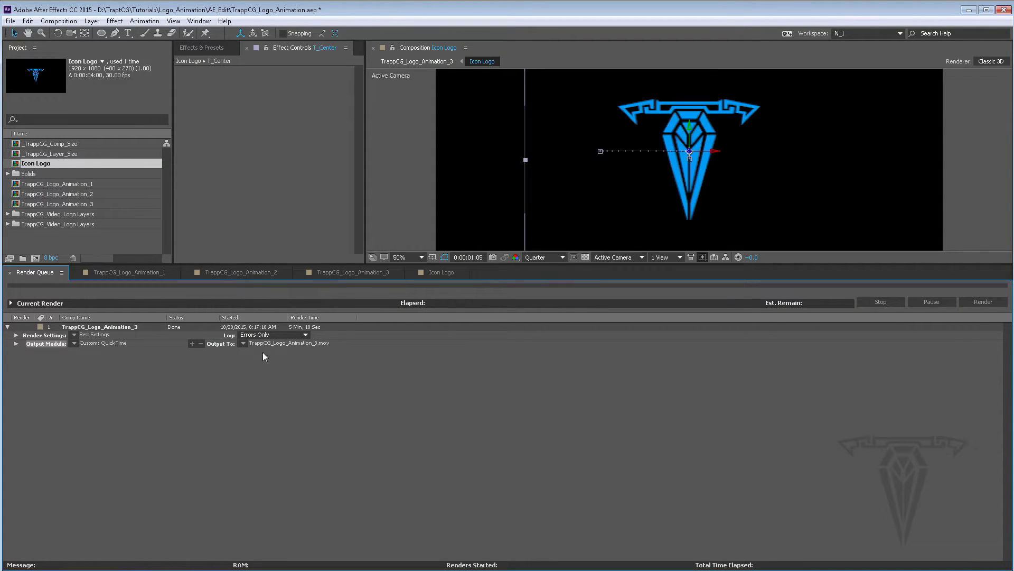
{"action": "left_click", "coordinate": [353, 272]}
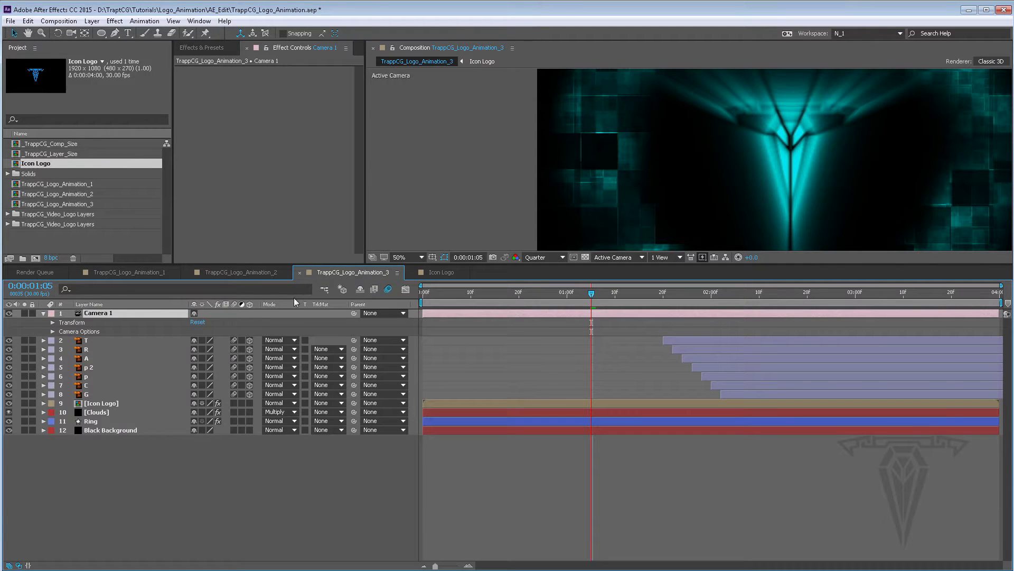
{"action": "left_click", "coordinate": [43, 313]}
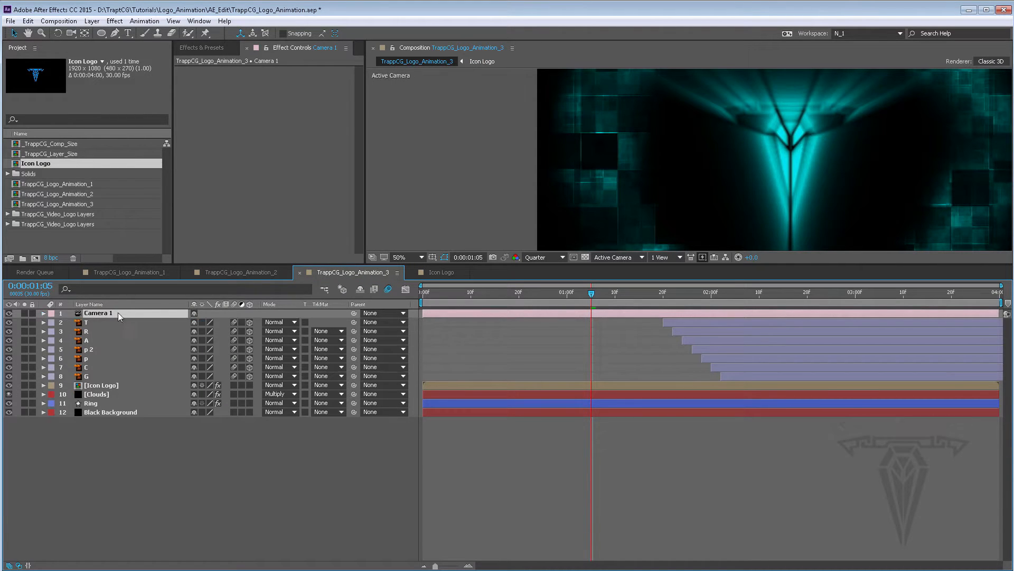
{"action": "left_click", "coordinate": [44, 313]}
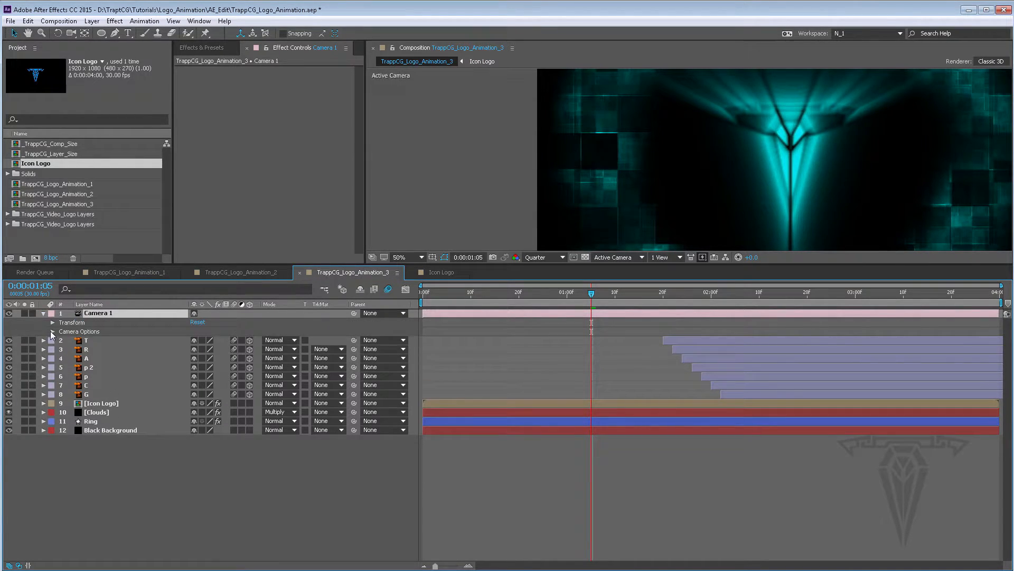
{"action": "left_click", "coordinate": [53, 331]}
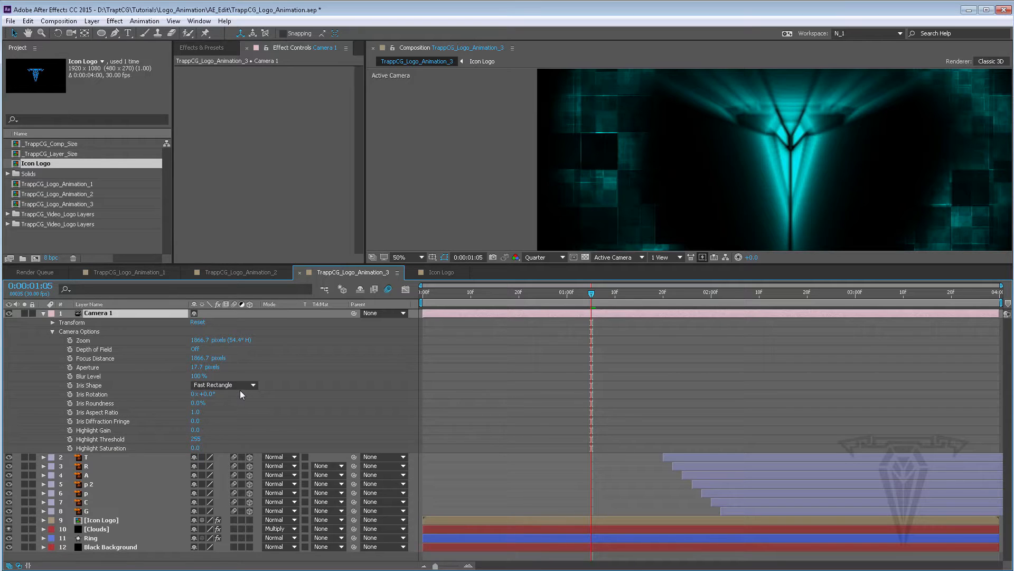
{"action": "left_click", "coordinate": [66, 21]}
{"action": "left_click", "coordinate": [76, 49]}
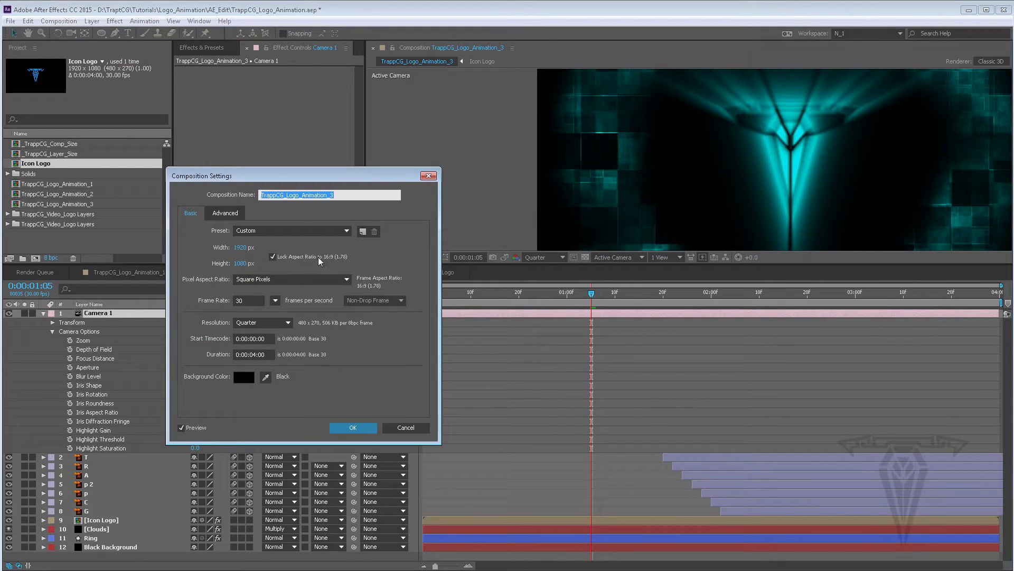
{"action": "left_click", "coordinate": [225, 213]}
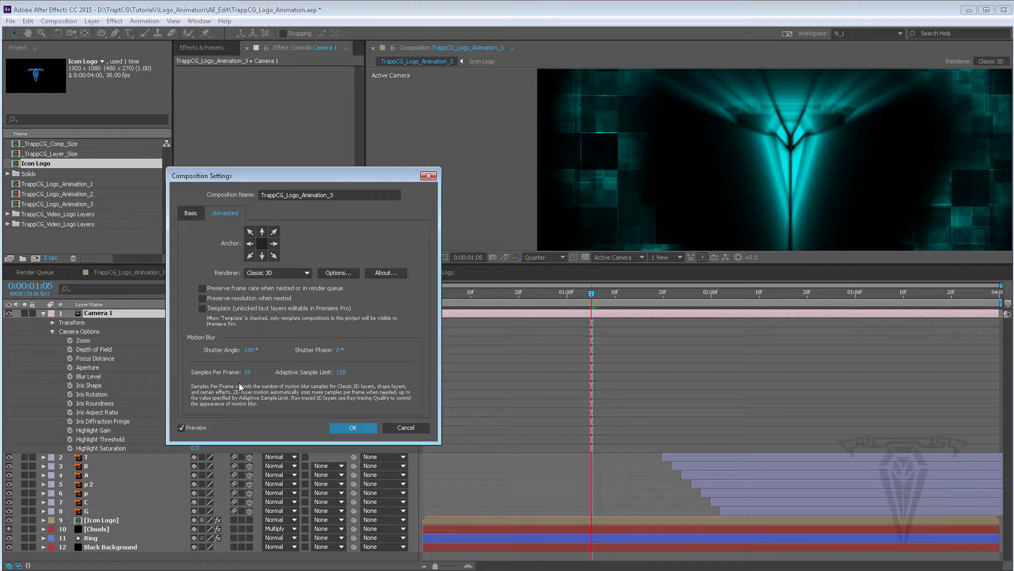
{"action": "left_click", "coordinate": [410, 427]}
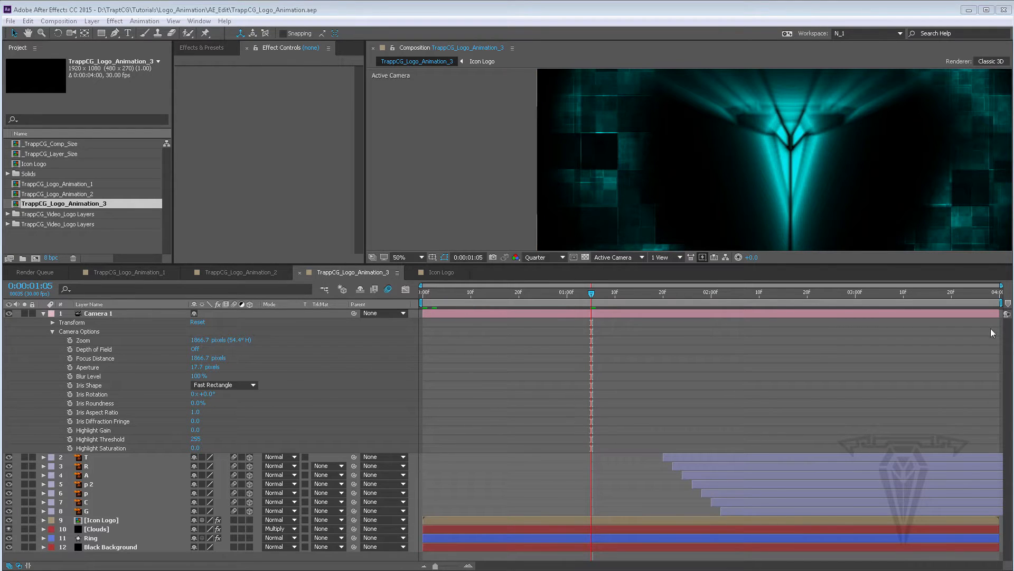
{"action": "left_click", "coordinate": [43, 313]}
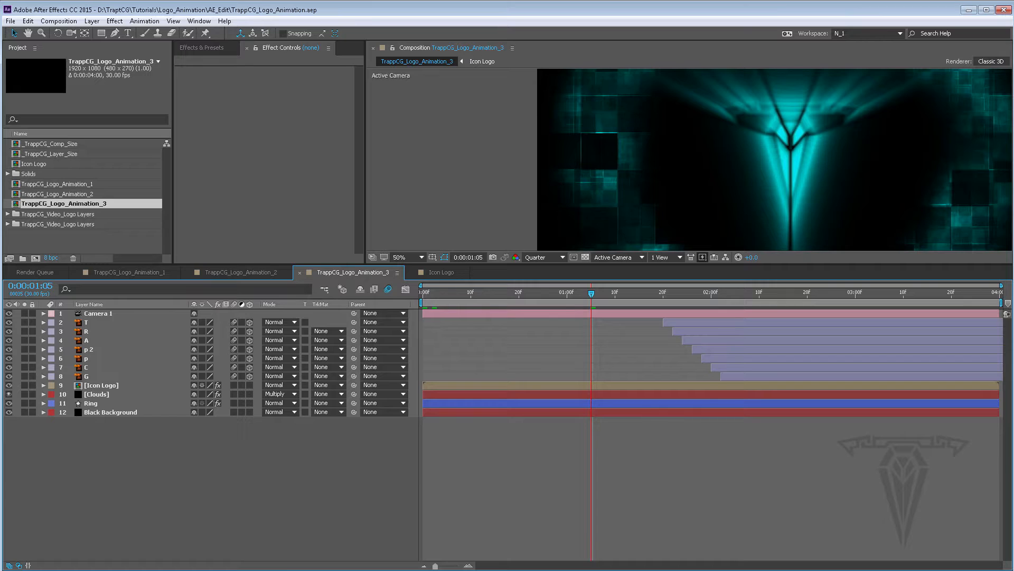
Open SoundBible.com from the free sound effects search results and search the site for impact sounds
{"action": "key", "text": "alt+Tab"}
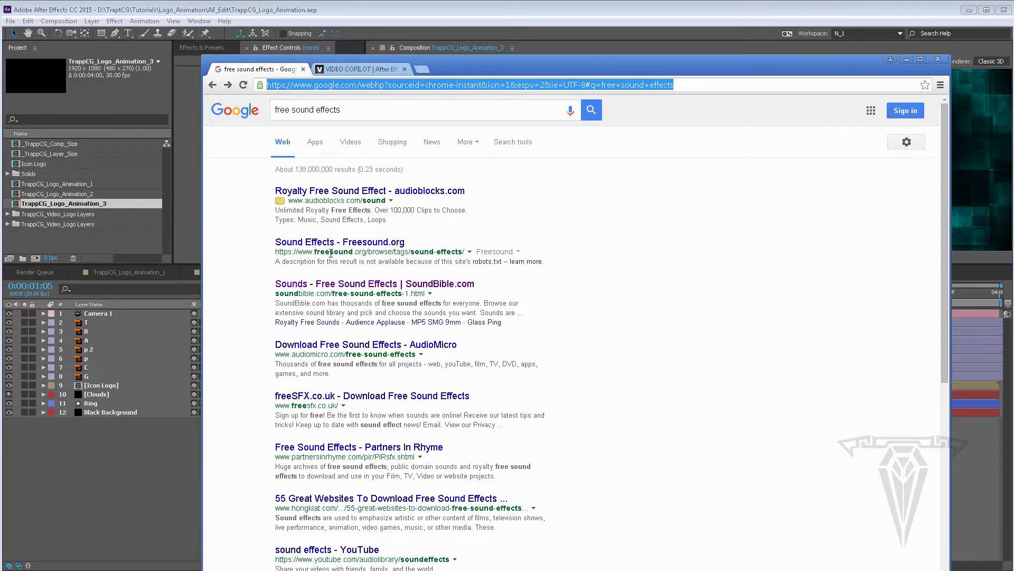
{"action": "left_click", "coordinate": [328, 283]}
{"action": "scroll", "coordinate": [374, 381], "scroll_direction": "down", "scroll_amount": 8}
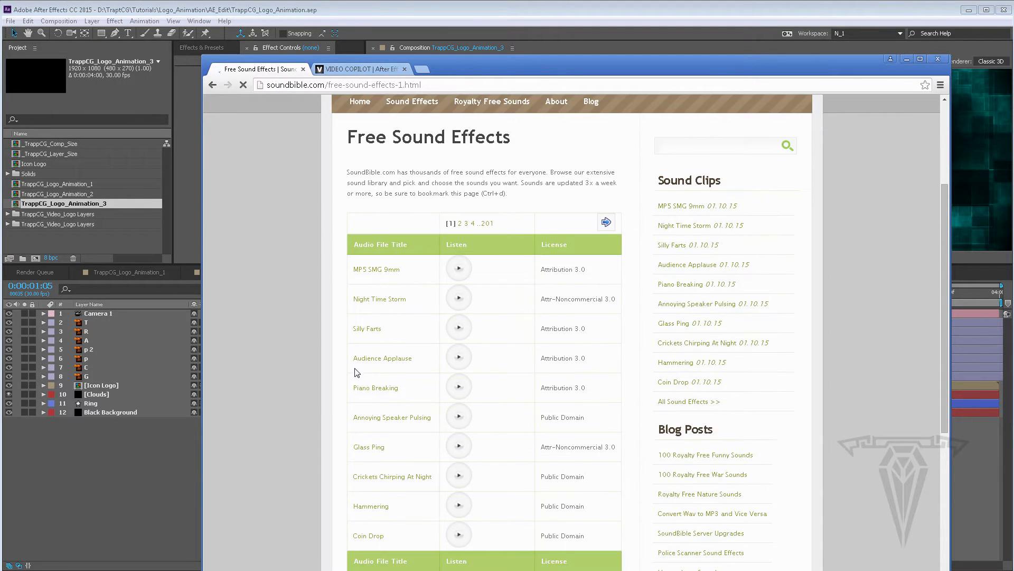
{"action": "scroll", "coordinate": [516, 437], "scroll_direction": "up", "scroll_amount": 8}
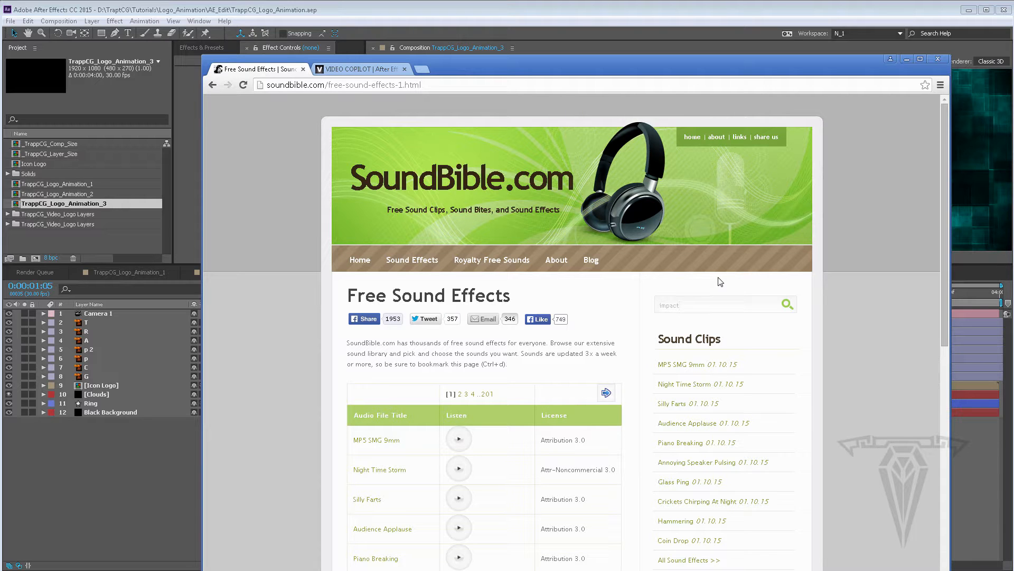
{"action": "key", "text": "Return"}
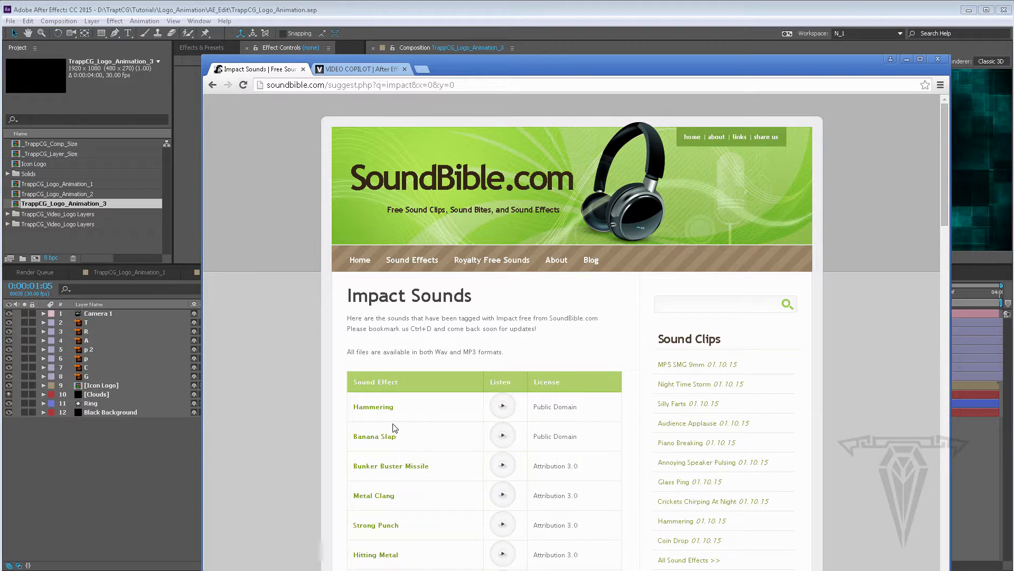
{"action": "scroll", "coordinate": [421, 449], "scroll_direction": "down", "scroll_amount": 2}
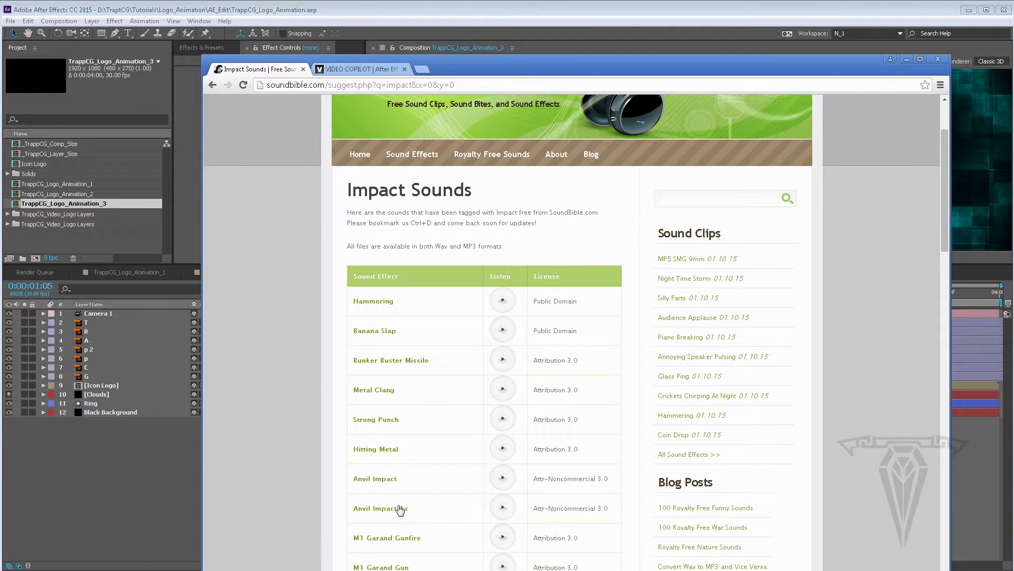
Preview the Hammering impact sound and cancel an attempt to save the page
{"action": "left_click", "coordinate": [508, 302]}
{"action": "right_click", "coordinate": [505, 300]}
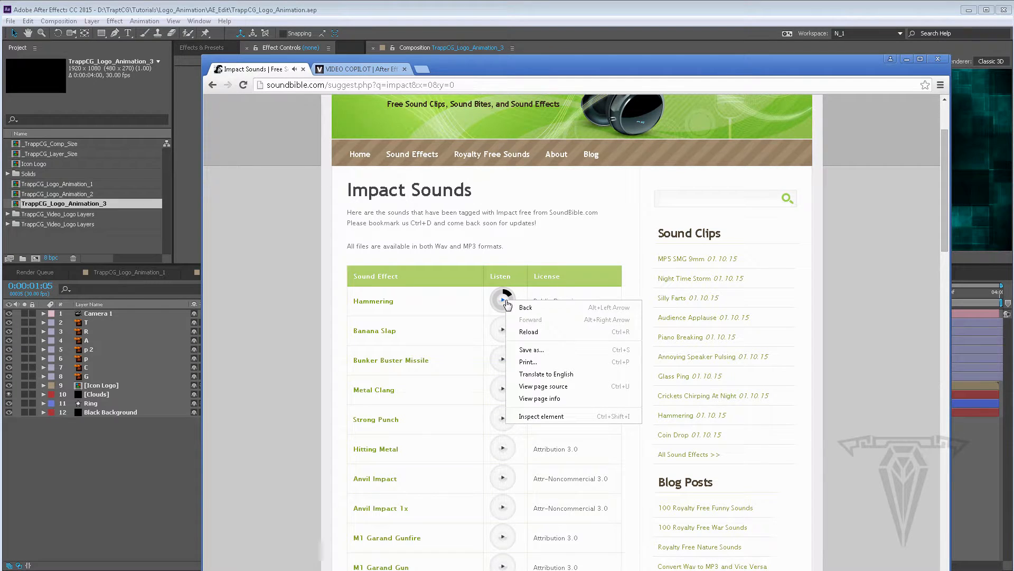
{"action": "left_click", "coordinate": [532, 351]}
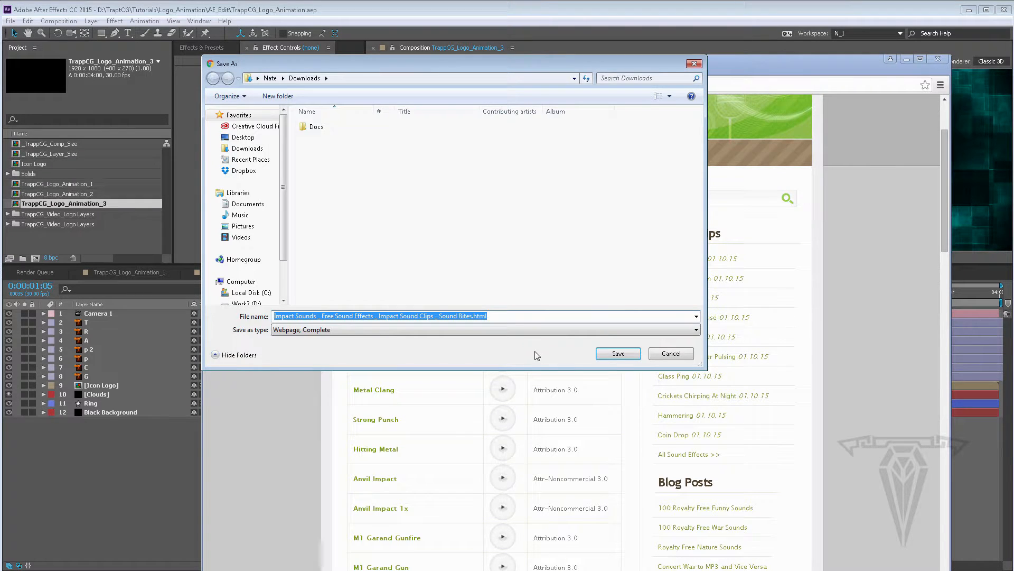
{"action": "left_click", "coordinate": [670, 353]}
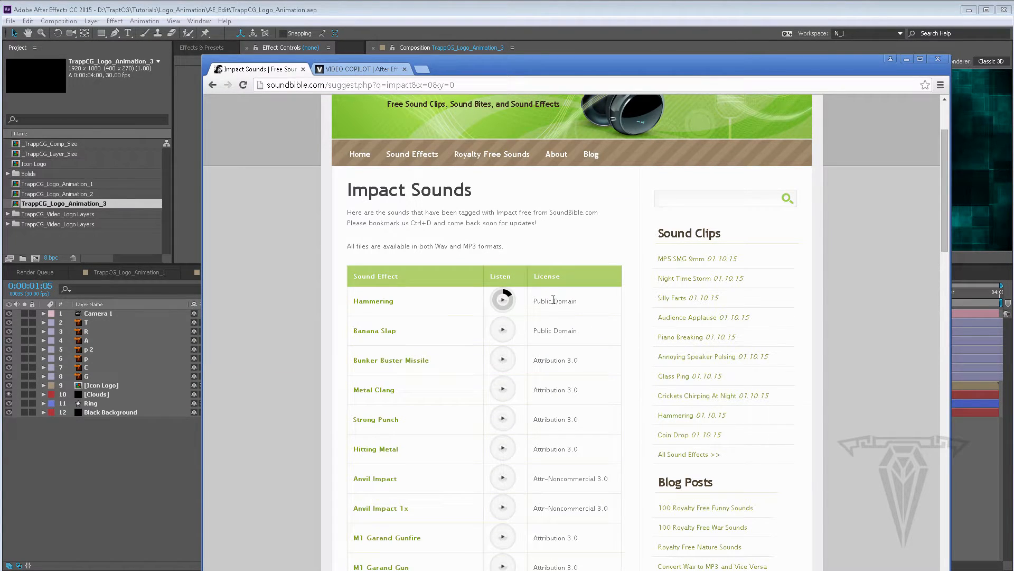
Open the Hammering sound's page on SoundBible, download the sound file, and open the downloaded file
{"action": "left_click", "coordinate": [374, 303]}
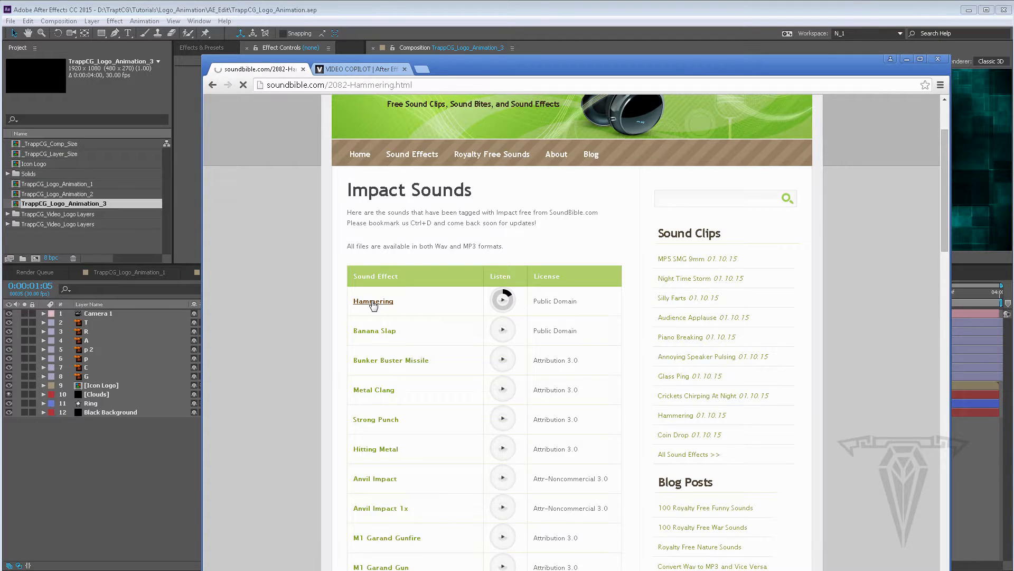
{"action": "scroll", "coordinate": [478, 347], "scroll_direction": "down", "scroll_amount": 1}
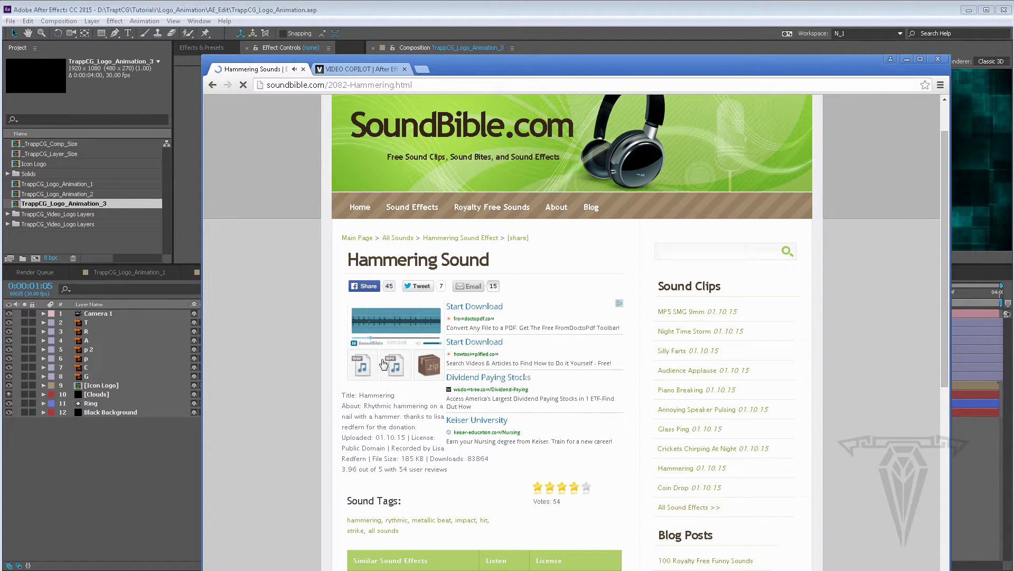
{"action": "left_click", "coordinate": [355, 344]}
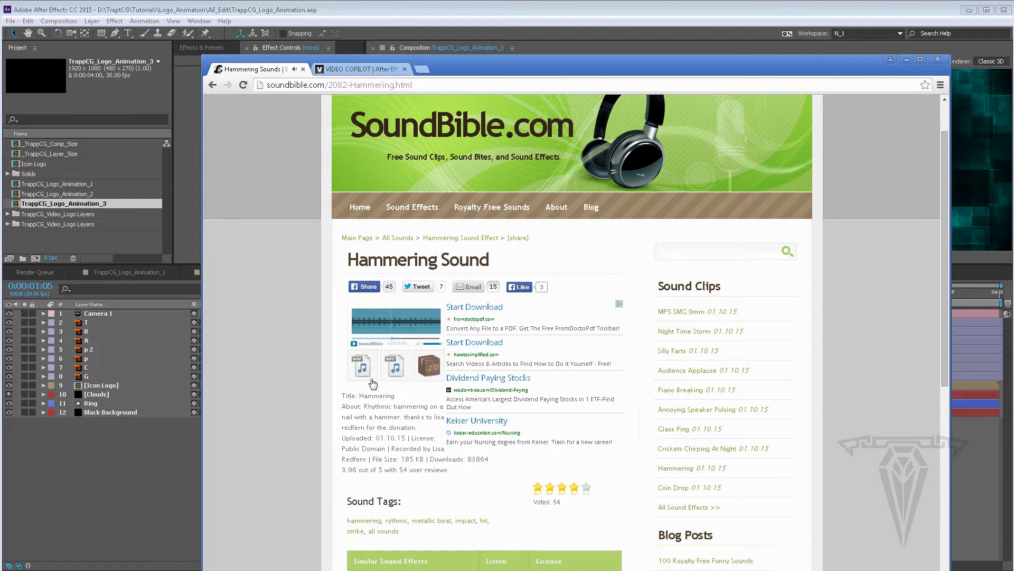
{"action": "scroll", "coordinate": [371, 377], "scroll_direction": "down", "scroll_amount": 7}
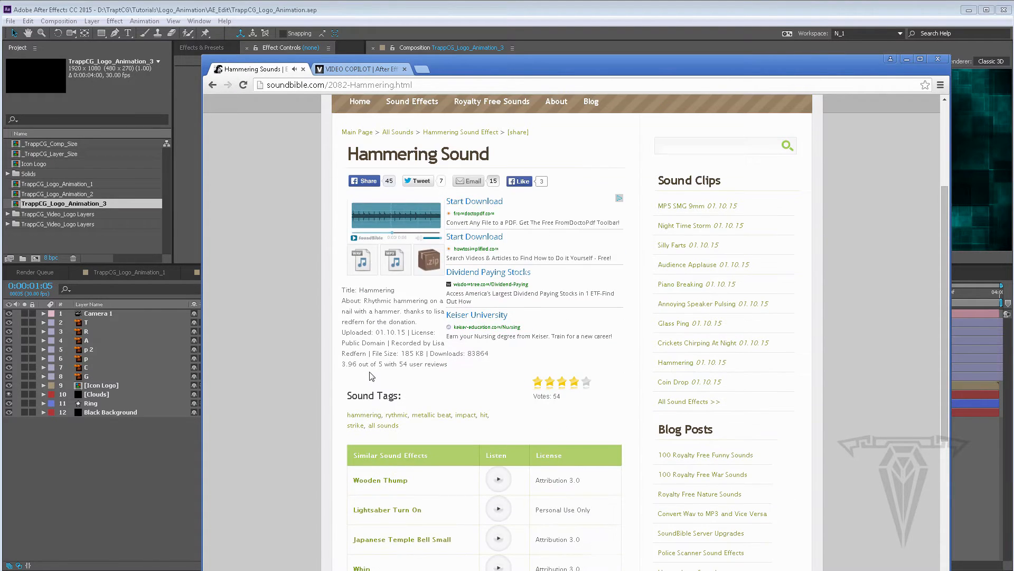
{"action": "scroll", "coordinate": [370, 373], "scroll_direction": "up", "scroll_amount": 6}
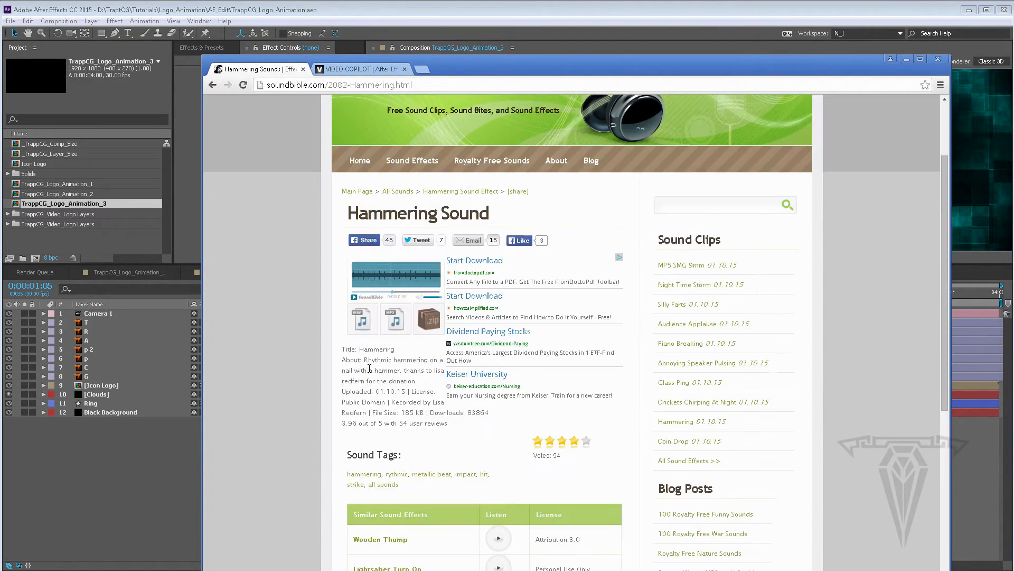
{"action": "left_click", "coordinate": [358, 320]}
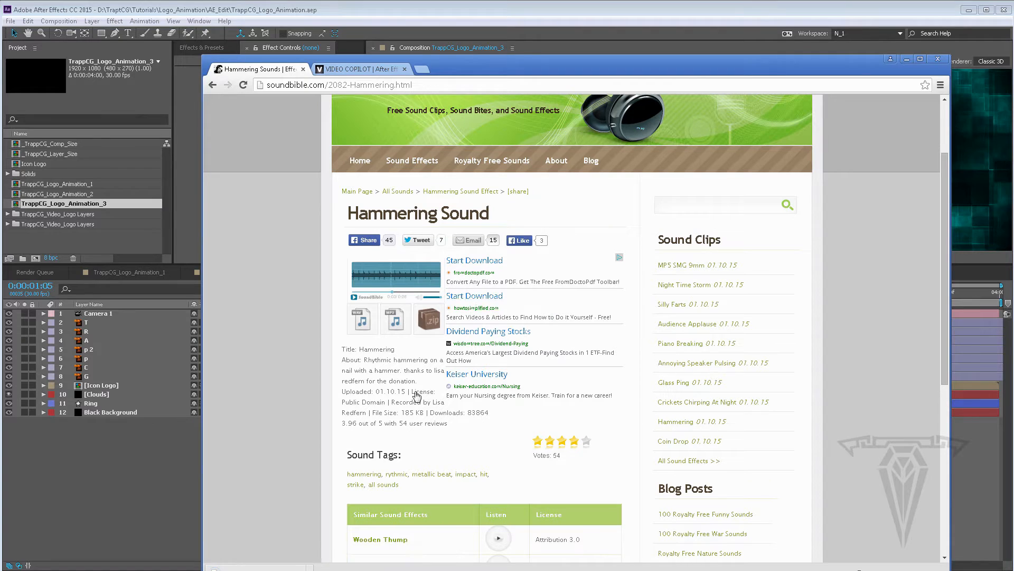
{"action": "right_click", "coordinate": [276, 569]}
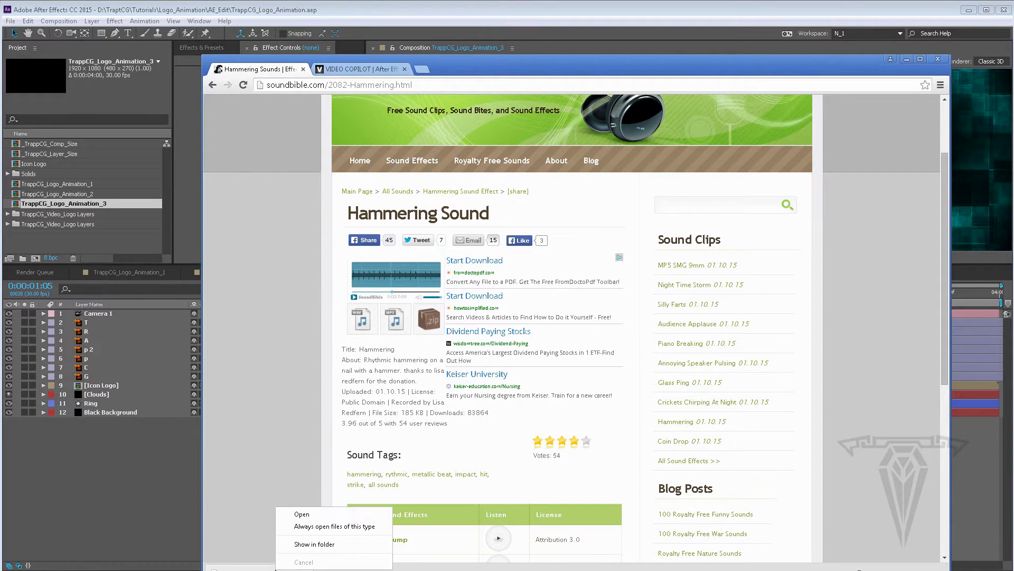
{"action": "left_click", "coordinate": [302, 513]}
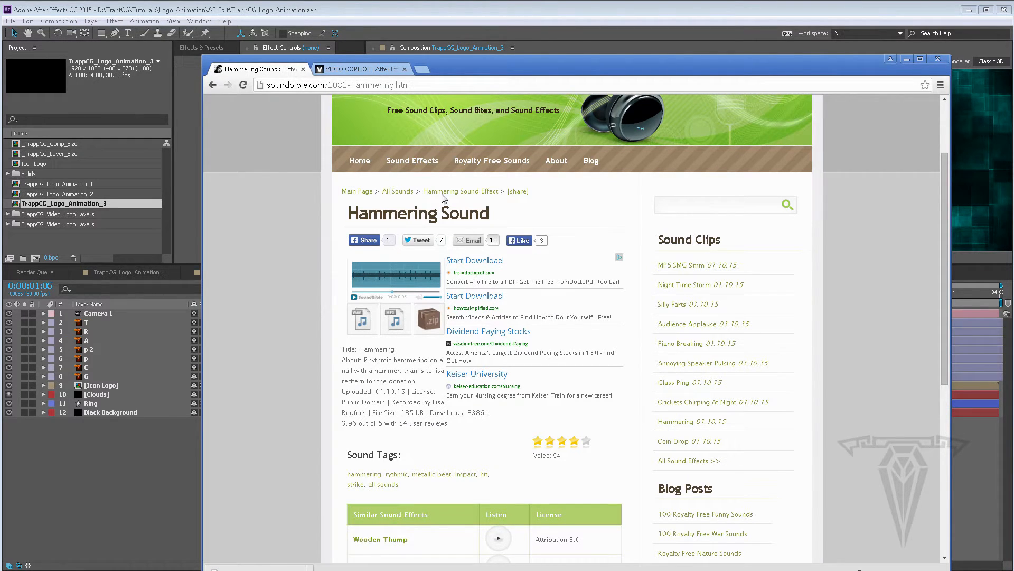
Browse the Video Copilot MotionPulse sound effects product page and its sound libraries
{"action": "left_click", "coordinate": [357, 70]}
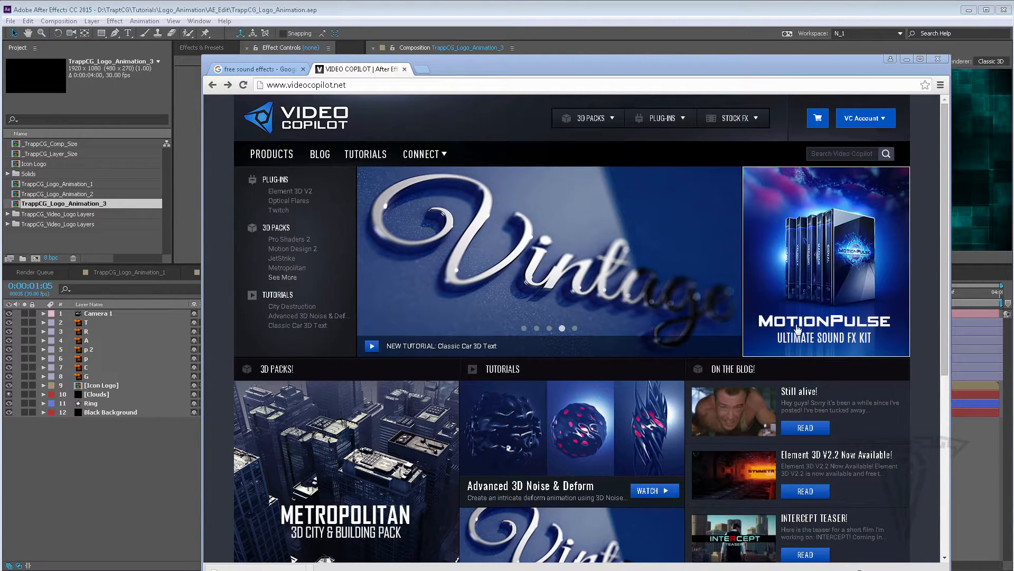
{"action": "left_click", "coordinate": [816, 277]}
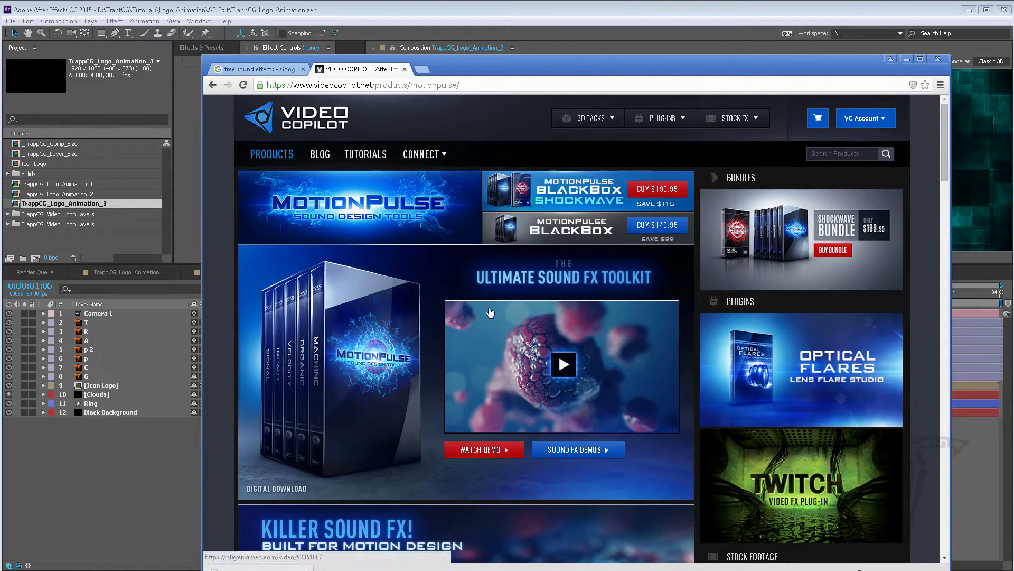
{"action": "scroll", "coordinate": [389, 328], "scroll_direction": "down", "scroll_amount": 15}
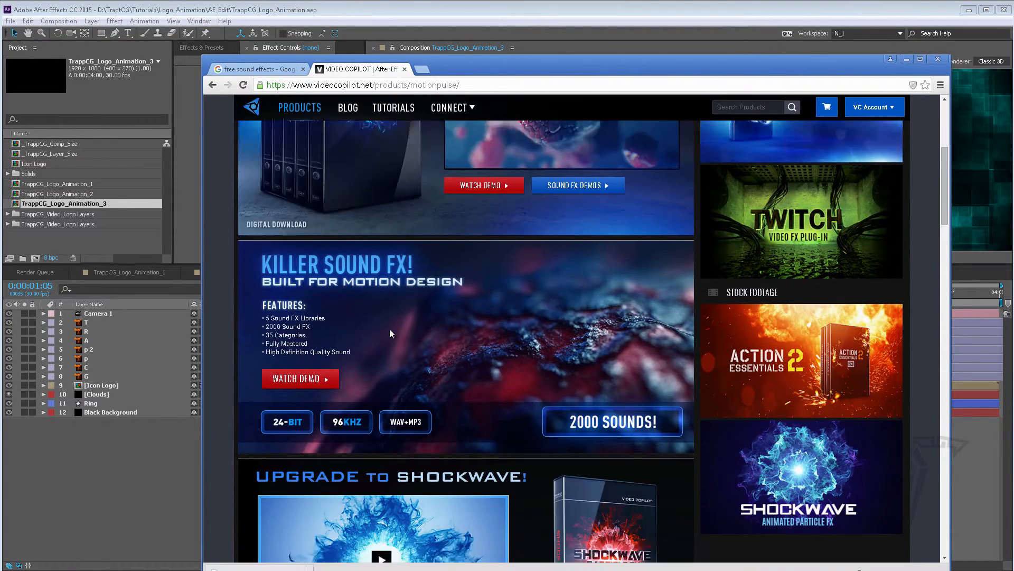
{"action": "scroll", "coordinate": [389, 329], "scroll_direction": "down", "scroll_amount": 5}
{"action": "scroll", "coordinate": [389, 328], "scroll_direction": "up", "scroll_amount": 20}
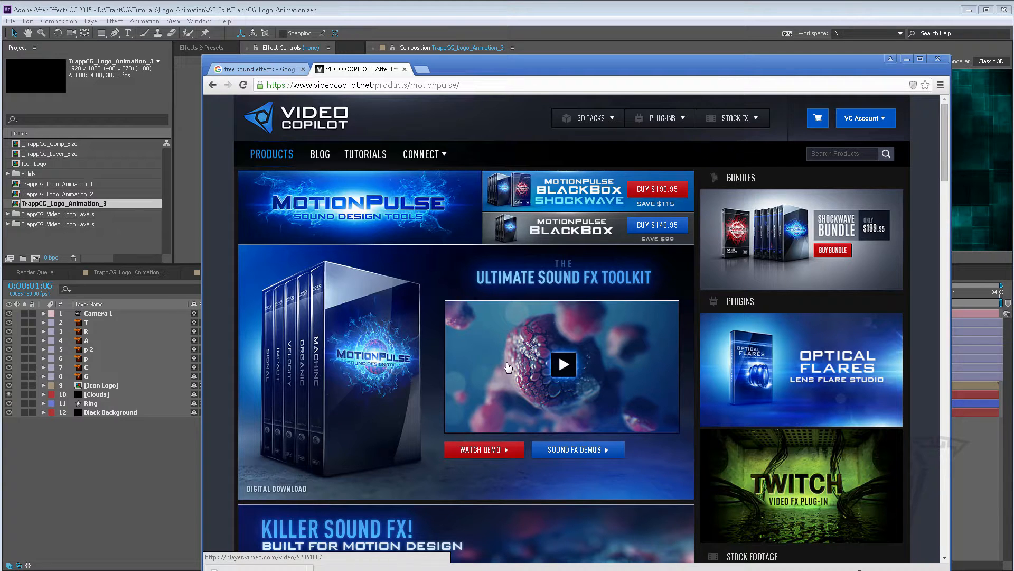
{"action": "scroll", "coordinate": [450, 376], "scroll_direction": "down", "scroll_amount": 3}
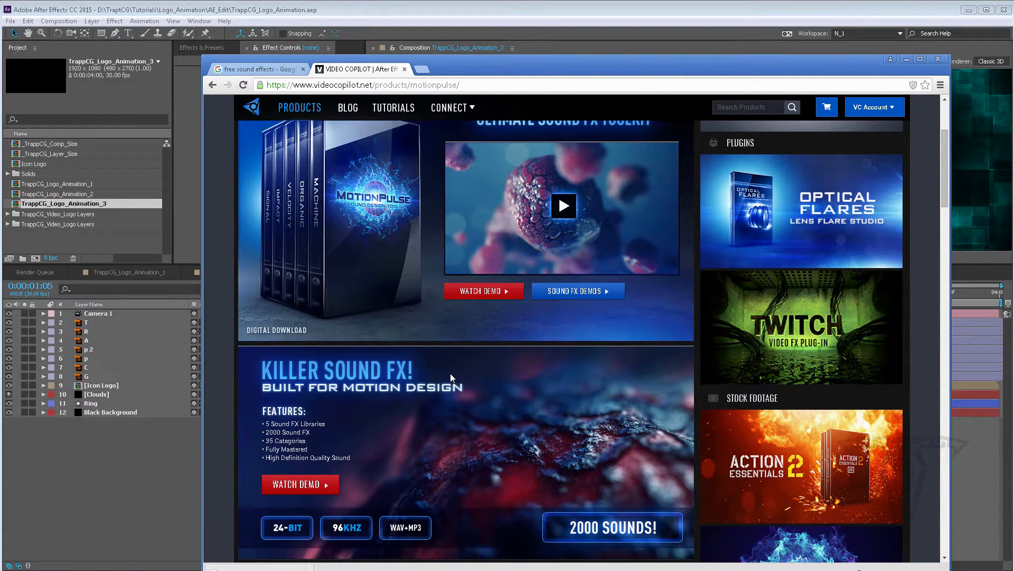
{"action": "scroll", "coordinate": [450, 373], "scroll_direction": "down", "scroll_amount": 4}
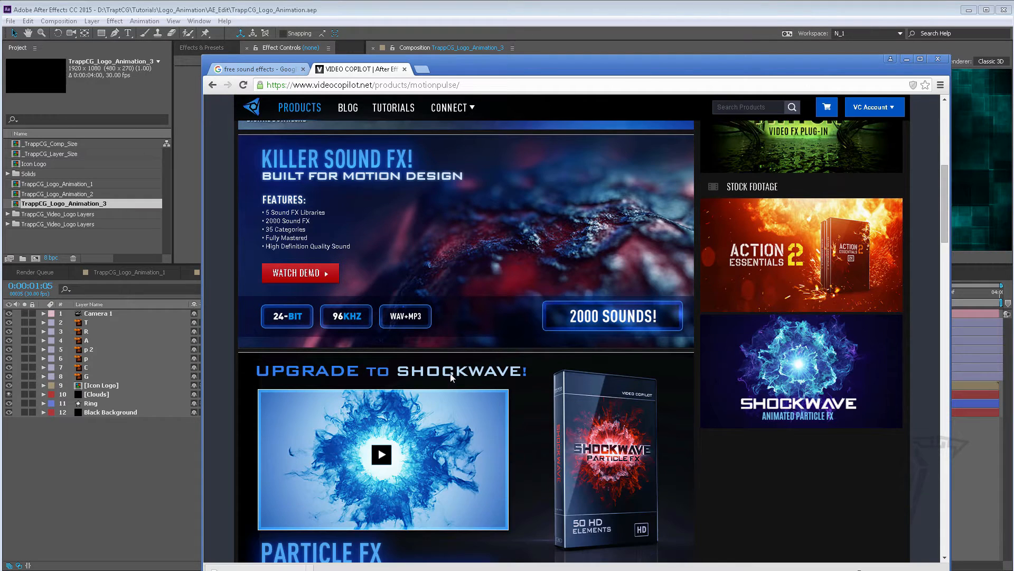
{"action": "scroll", "coordinate": [450, 373], "scroll_direction": "down", "scroll_amount": 6}
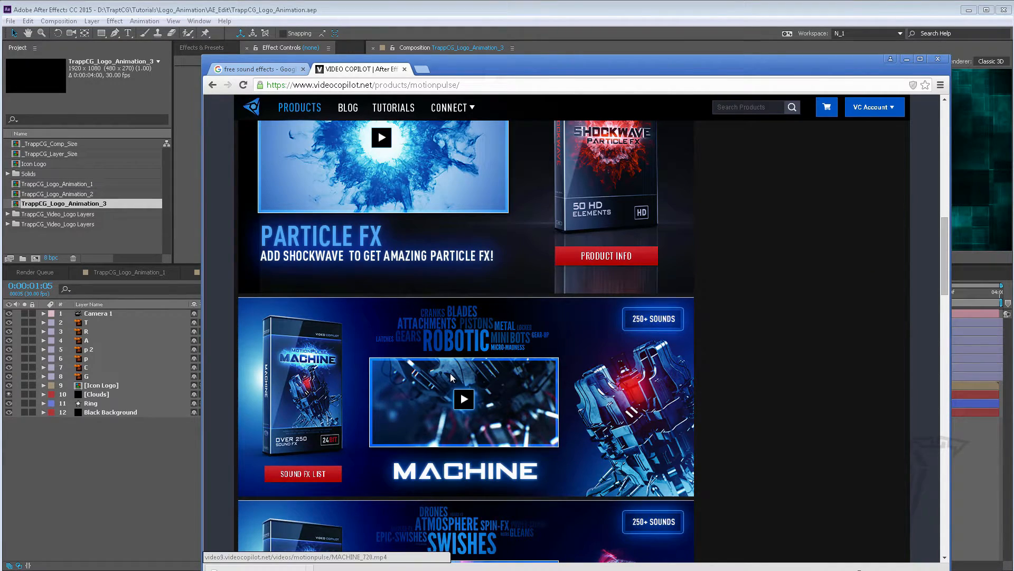
{"action": "scroll", "coordinate": [368, 367], "scroll_direction": "down", "scroll_amount": 3}
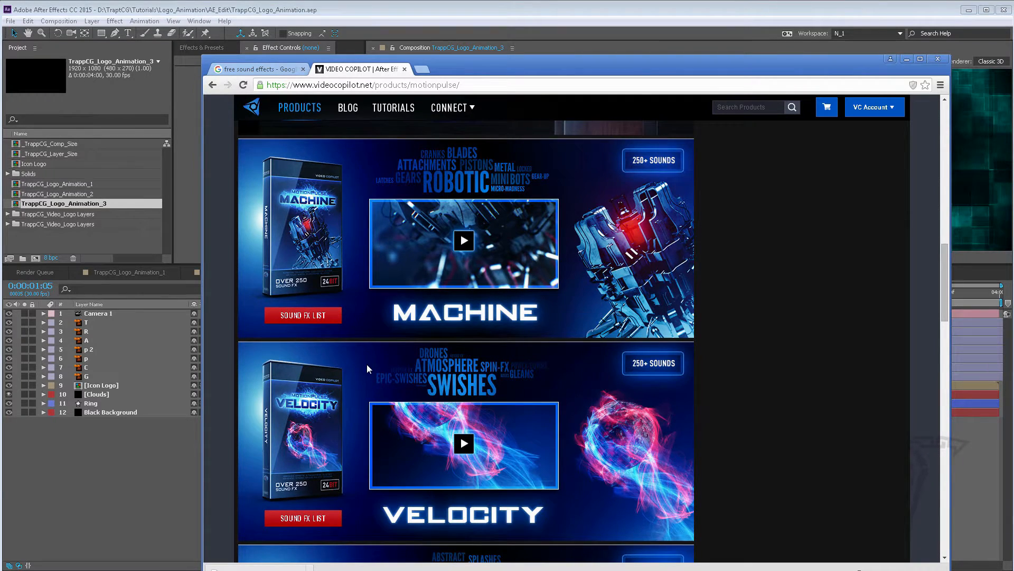
{"action": "scroll", "coordinate": [367, 365], "scroll_direction": "down", "scroll_amount": 14}
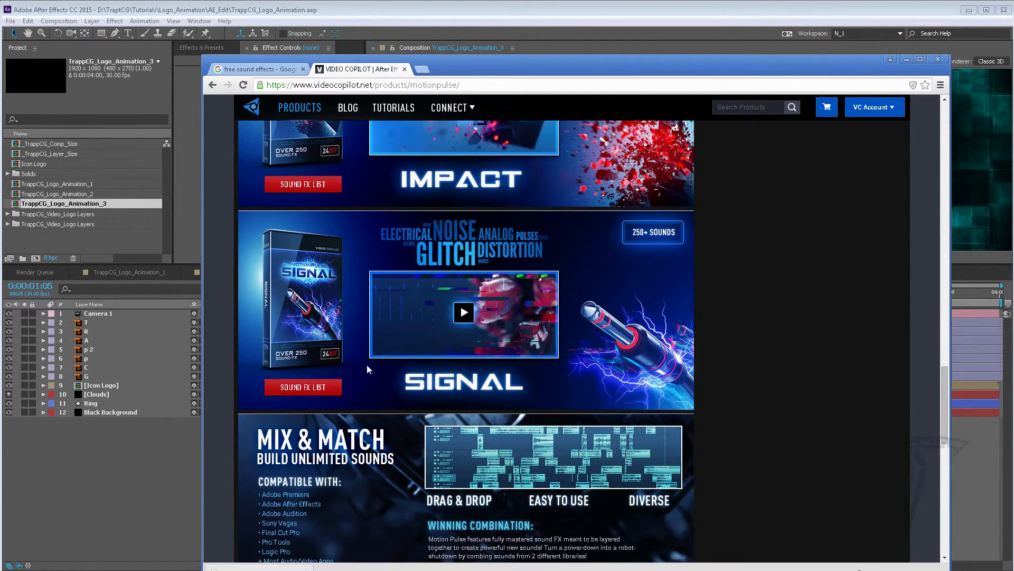
{"action": "scroll", "coordinate": [367, 364], "scroll_direction": "up", "scroll_amount": 20}
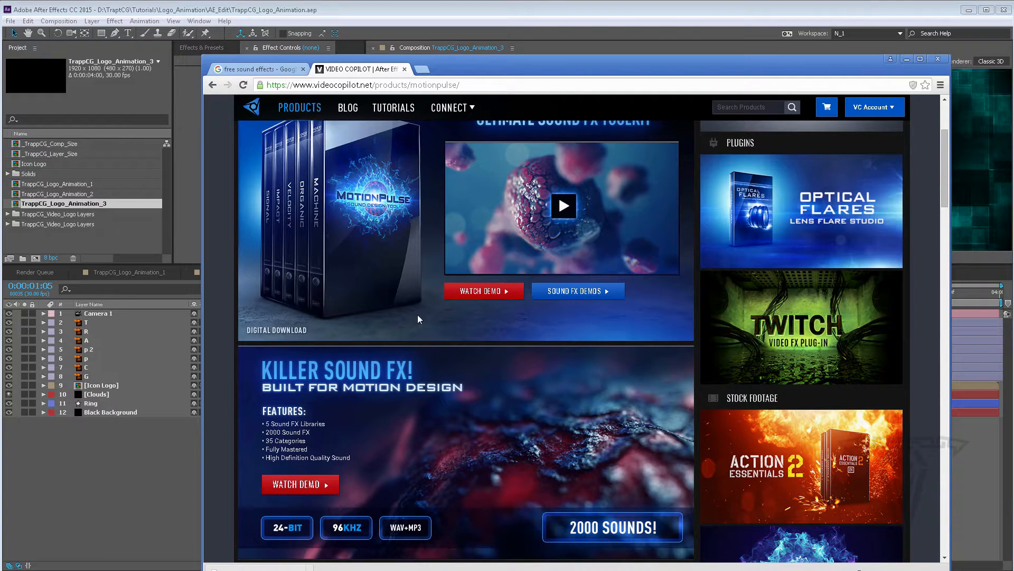
{"action": "left_click", "coordinate": [259, 69]}
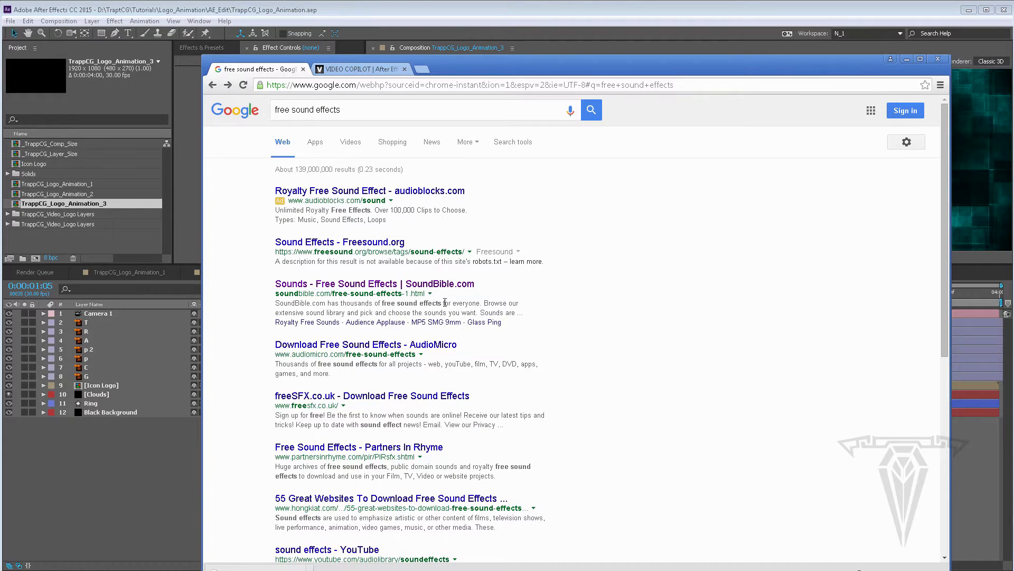
{"action": "left_click", "coordinate": [365, 70]}
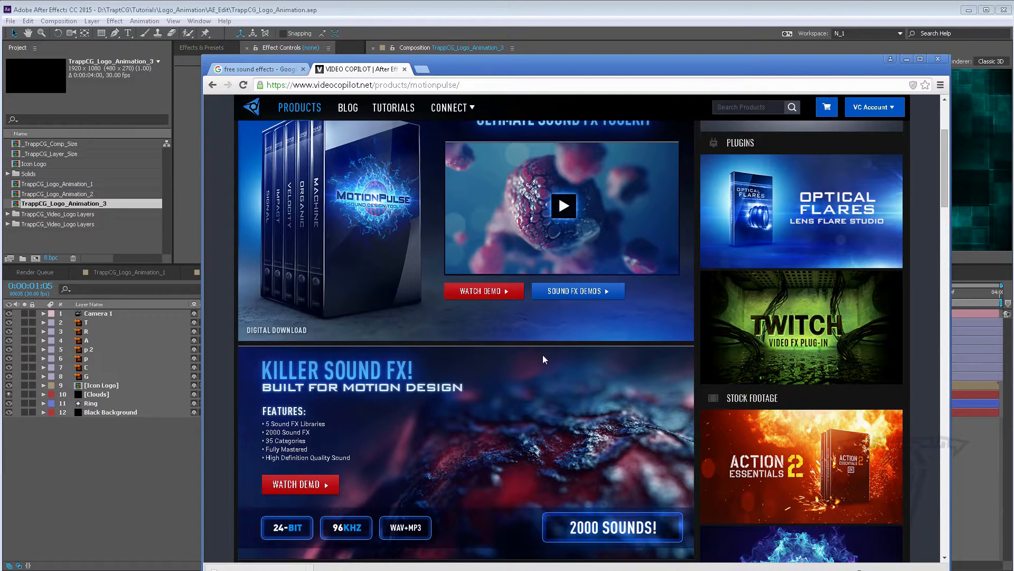
{"action": "left_click", "coordinate": [254, 69]}
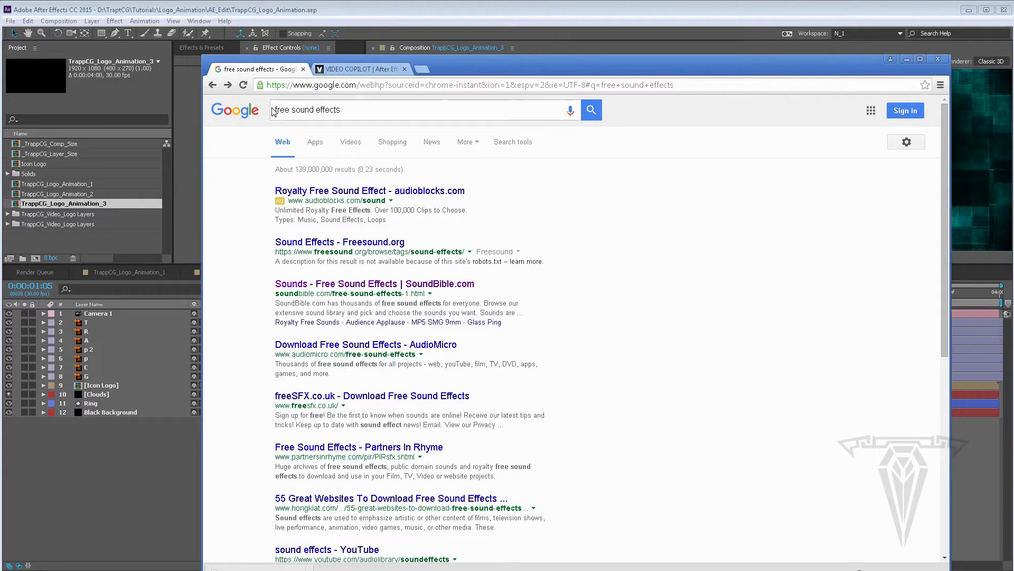
{"action": "left_click", "coordinate": [290, 109]}
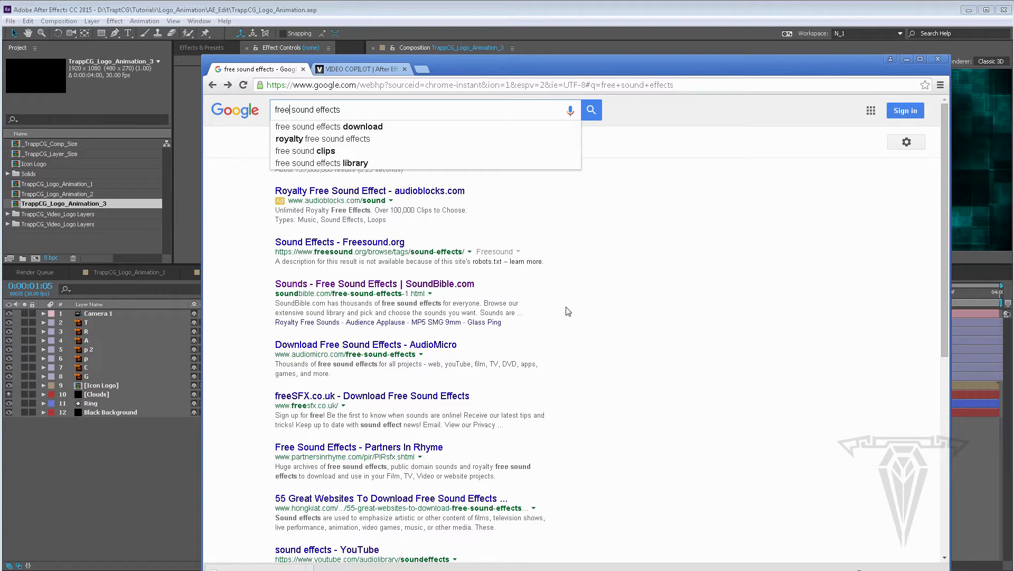
{"action": "left_click", "coordinate": [362, 71]}
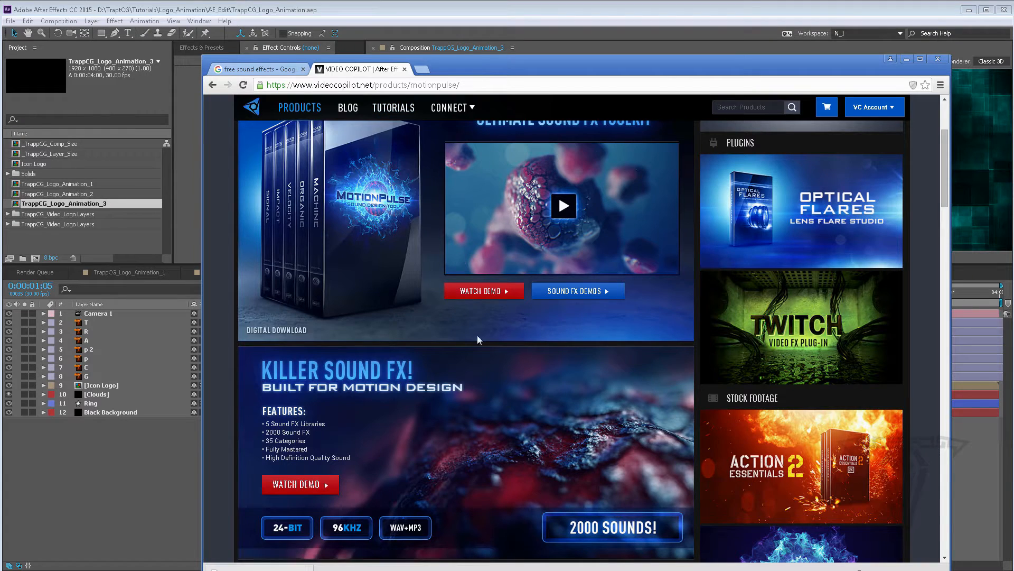
{"action": "scroll", "coordinate": [435, 281], "scroll_direction": "down", "scroll_amount": 4}
{"action": "scroll", "coordinate": [434, 281], "scroll_direction": "up", "scroll_amount": 7}
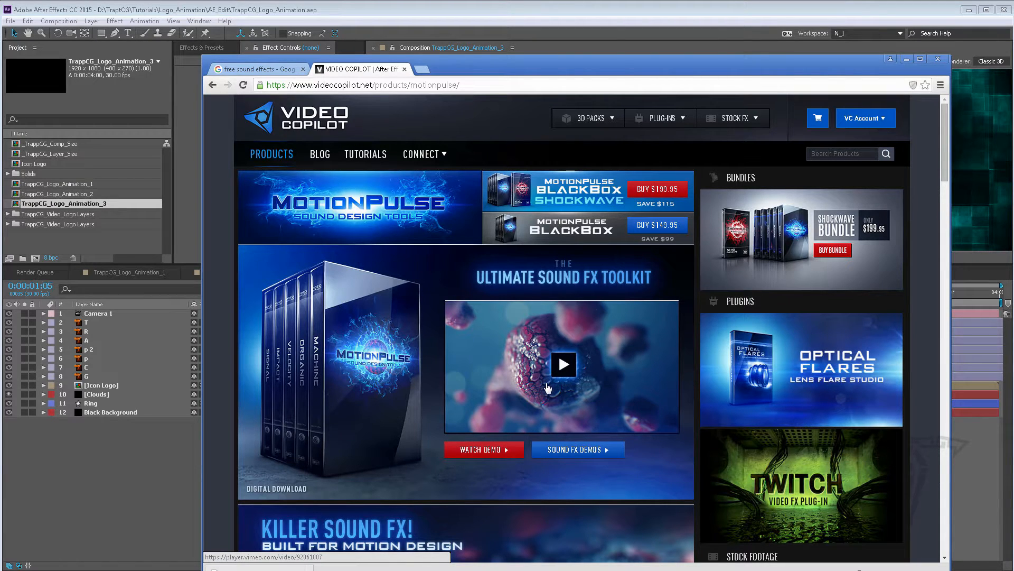
Import Bass_Drop_05.wav from the Logo_Animation Audio folder into the project
{"action": "left_click", "coordinate": [907, 59]}
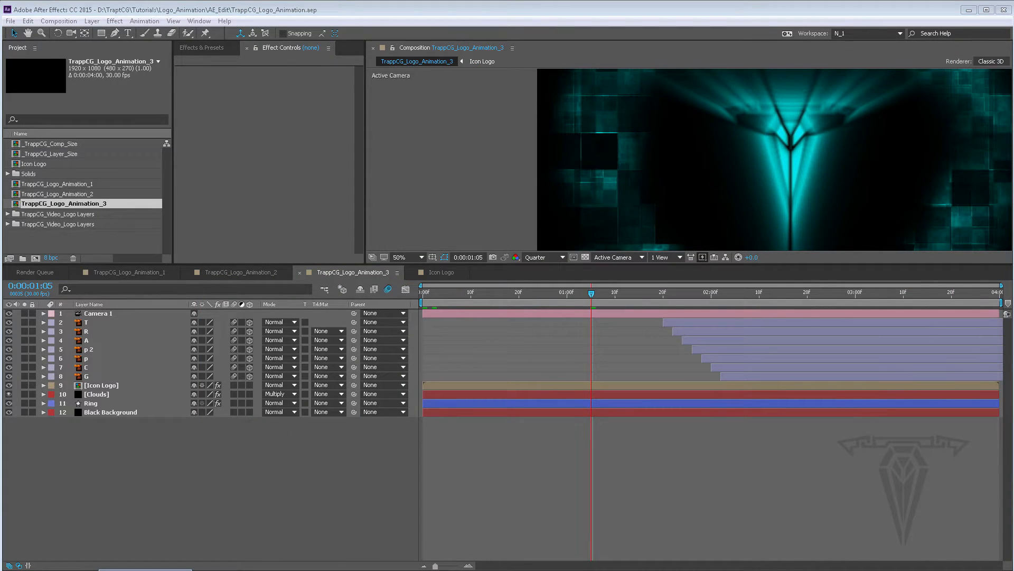
{"action": "left_click", "coordinate": [146, 569]}
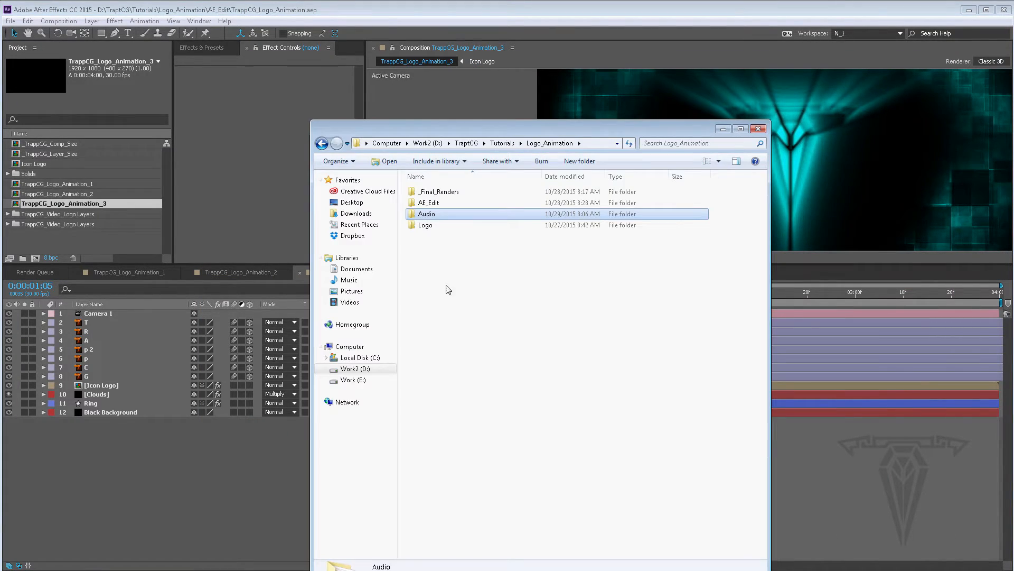
{"action": "double_click", "coordinate": [423, 214]}
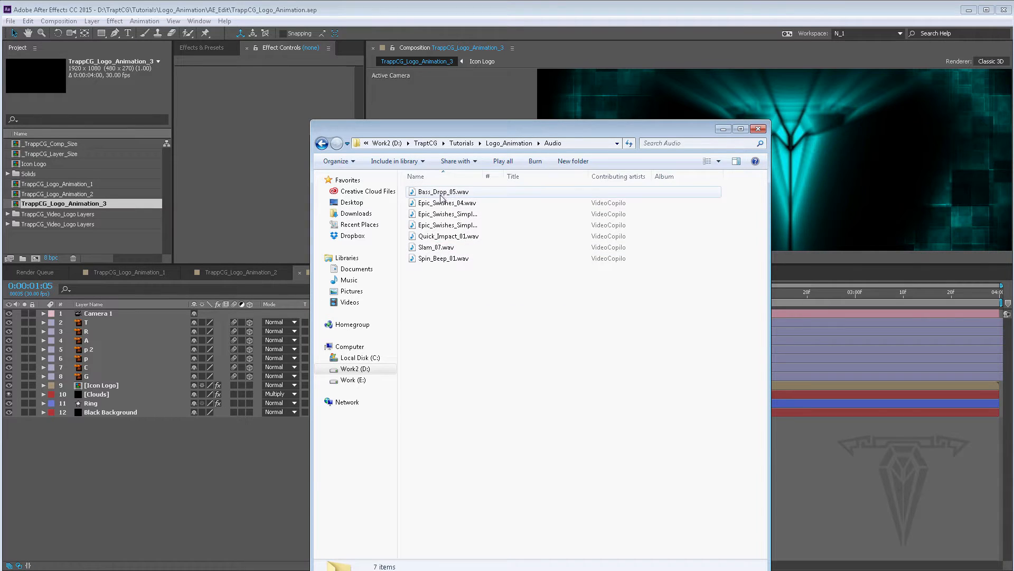
{"action": "left_click", "coordinate": [439, 193]}
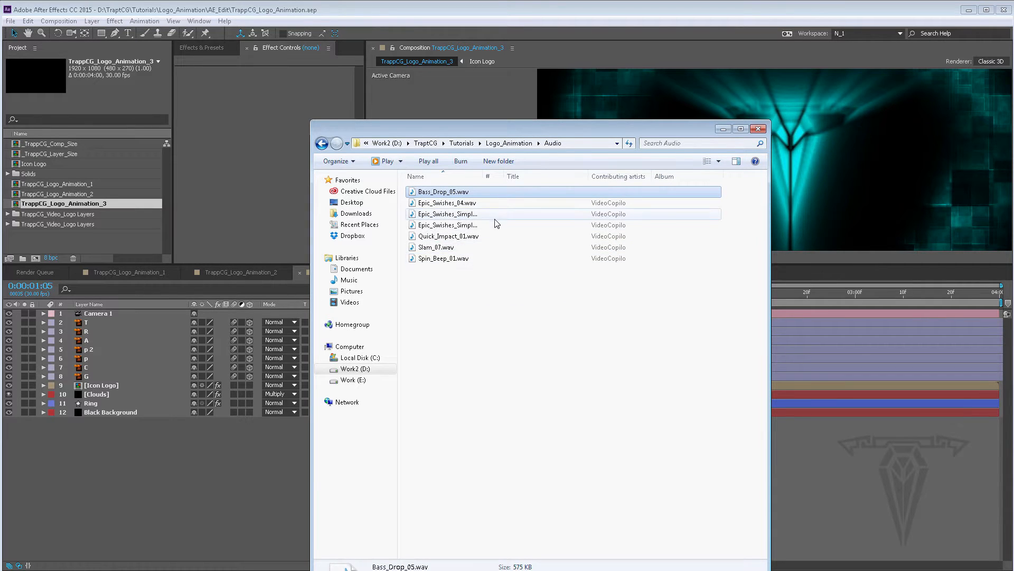
{"action": "left_click_drag", "start_coordinate": [444, 193], "coordinate": [88, 239]}
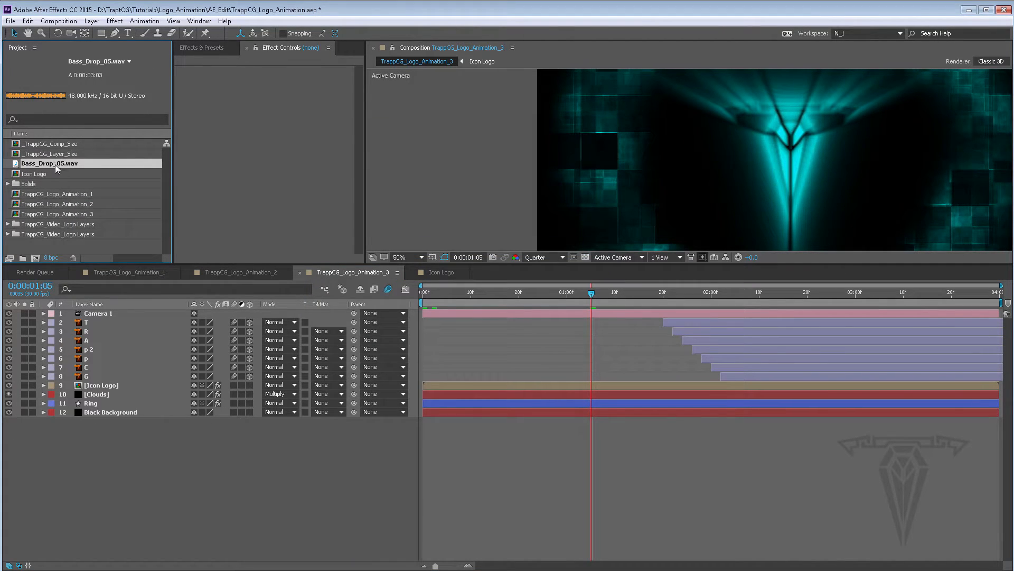
Preview the Bass_Drop_05.wav footage in its own viewer and close that viewer
{"action": "double_click", "coordinate": [19, 166]}
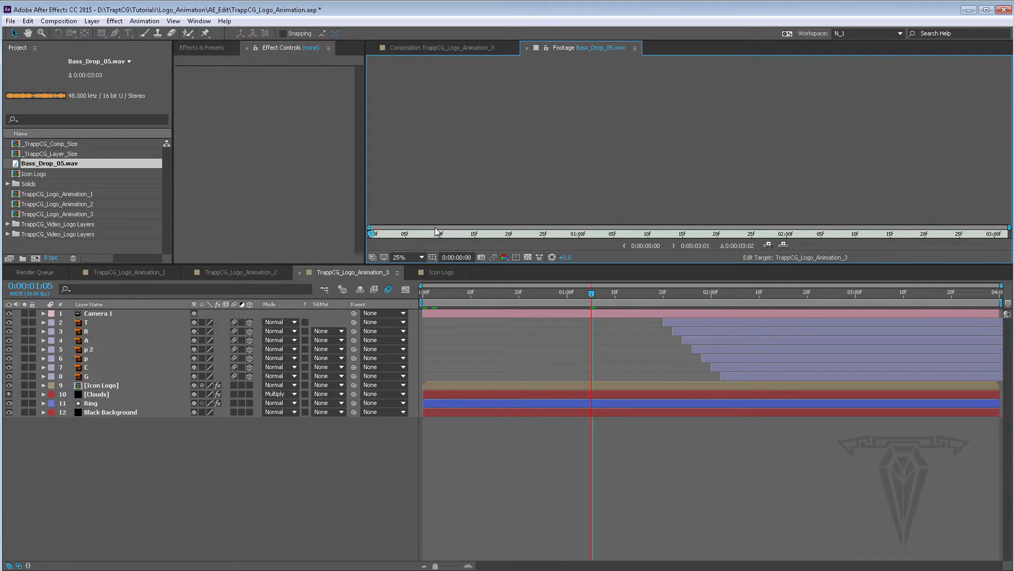
{"action": "key", "text": "space"}
{"action": "key", "text": "space"}
{"action": "left_click", "coordinate": [457, 46]}
{"action": "left_click", "coordinate": [560, 48]}
{"action": "left_click", "coordinate": [527, 48]}
Add Bass_Drop_05.wav as a layer in TrappCG_Logo_Animation_3 and expand its audio waveform
{"action": "left_click_drag", "start_coordinate": [27, 169], "coordinate": [199, 463]}
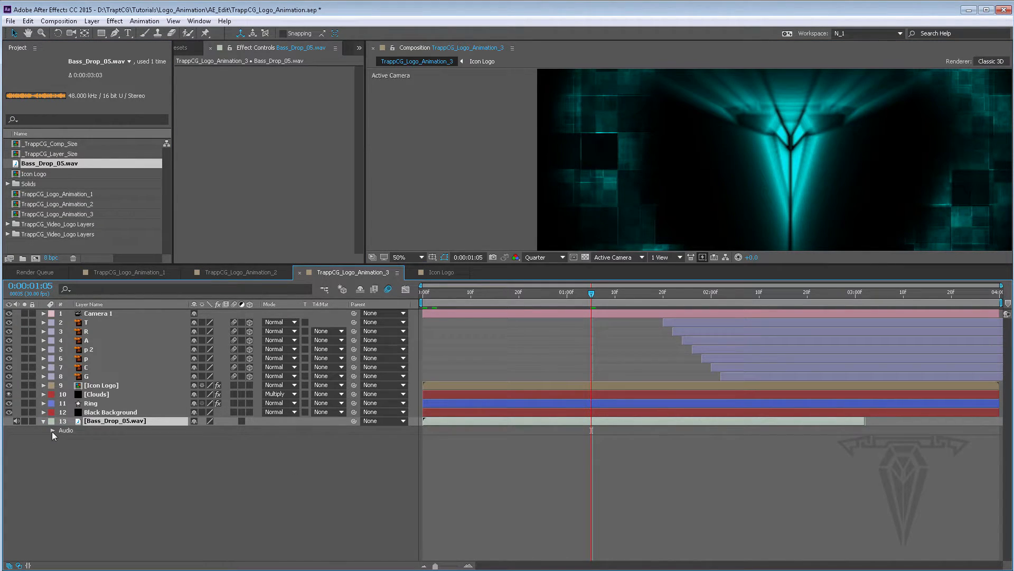
{"action": "left_click", "coordinate": [53, 431]}
{"action": "left_click", "coordinate": [60, 448]}
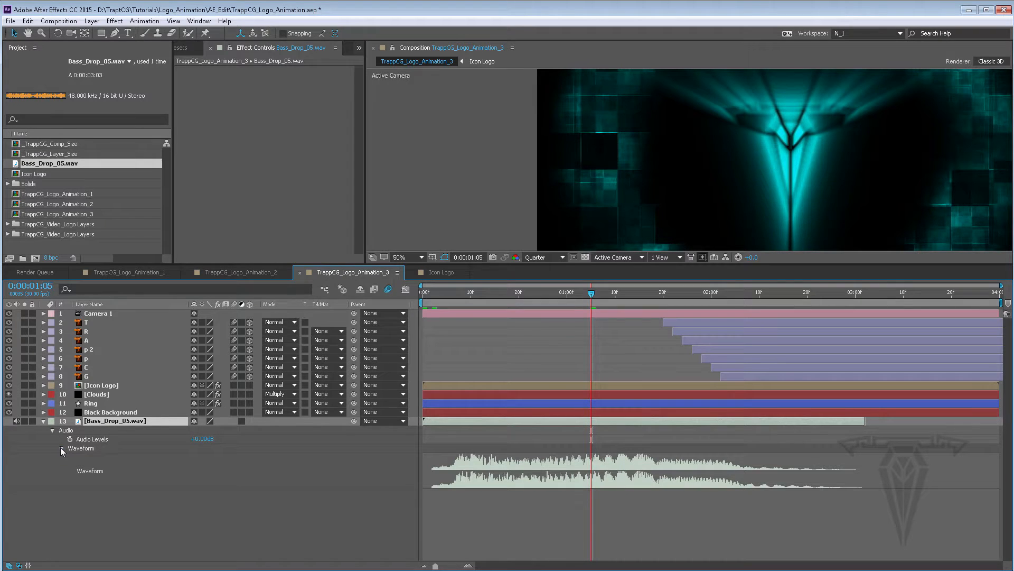
Move the time indicator to the composition start and preview the animation with the sound
{"action": "left_click", "coordinate": [432, 293]}
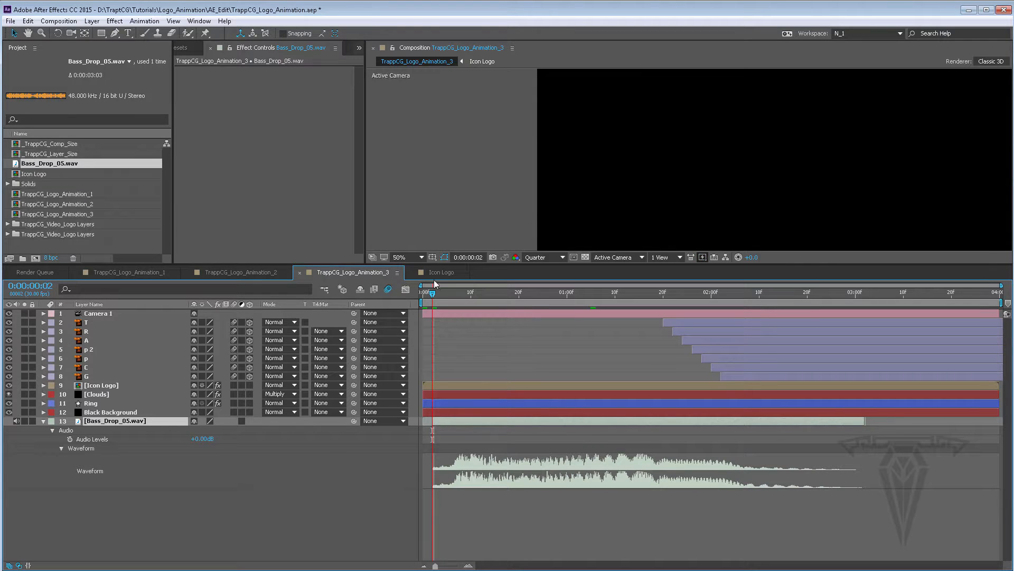
{"action": "left_click_drag", "start_coordinate": [433, 291], "coordinate": [411, 290]}
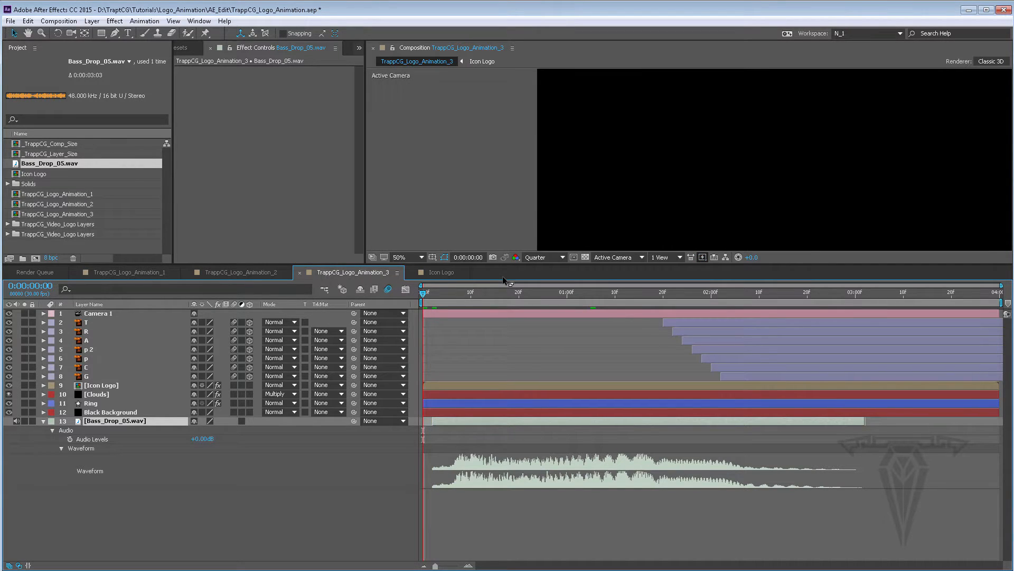
{"action": "key", "text": "space"}
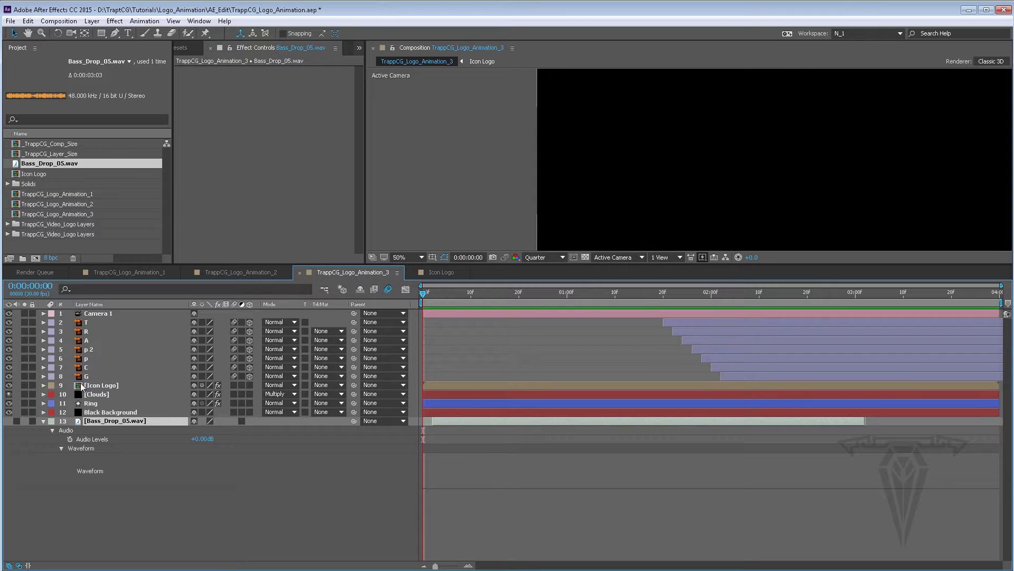
Shift the Bass_Drop_05.wav layer so it starts at about 0:00:00:27, lined up with the logo's impact frame
{"action": "left_click", "coordinate": [16, 421]}
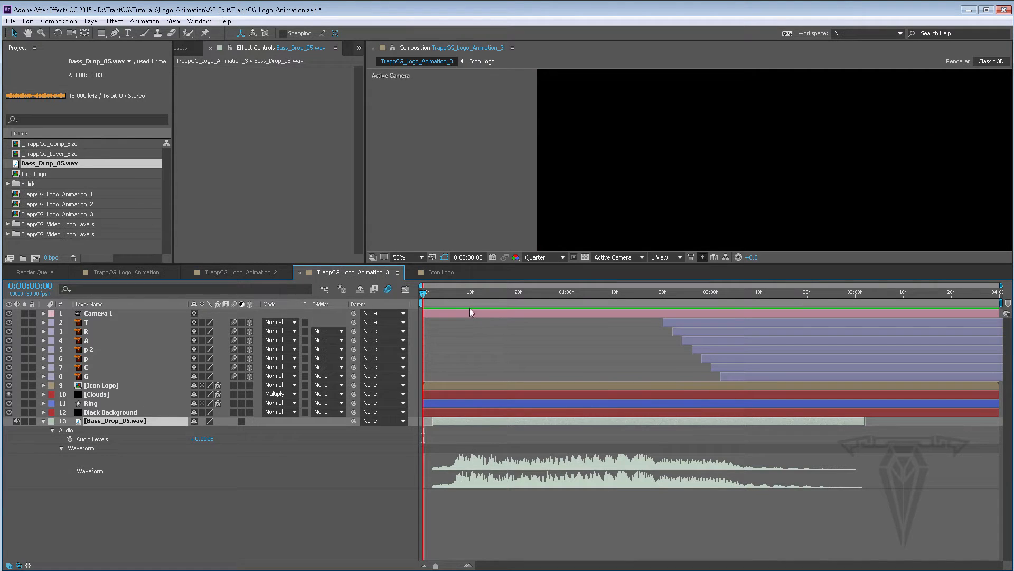
{"action": "left_click_drag", "start_coordinate": [466, 291], "coordinate": [544, 291]}
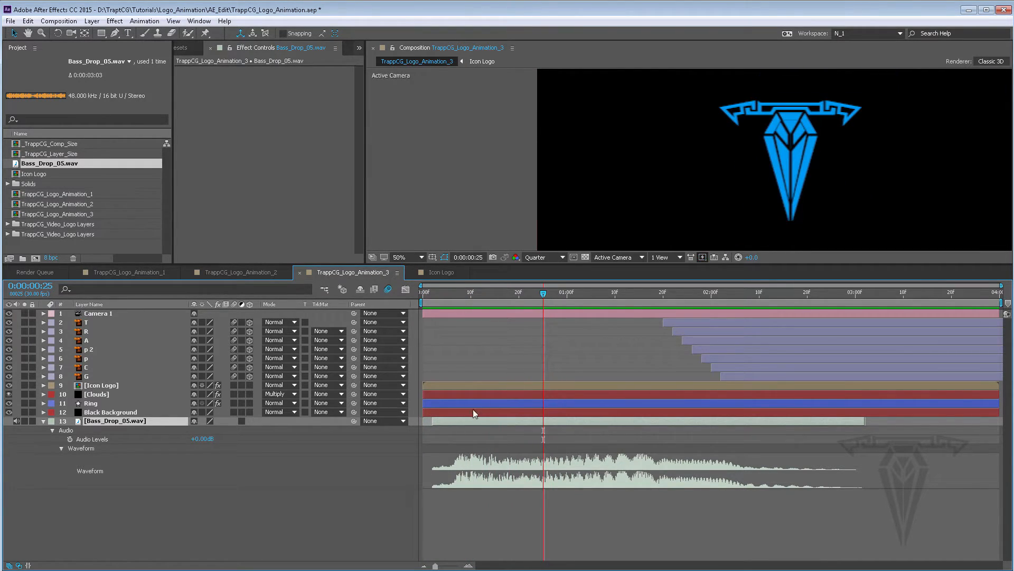
{"action": "left_click_drag", "start_coordinate": [483, 420], "coordinate": [570, 420]}
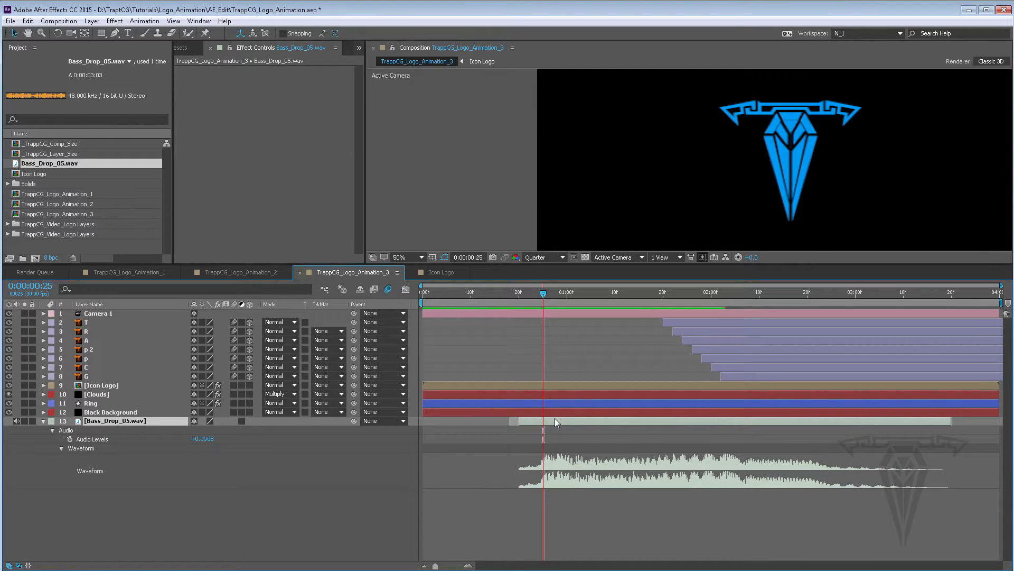
{"action": "left_click_drag", "start_coordinate": [545, 292], "coordinate": [555, 293]}
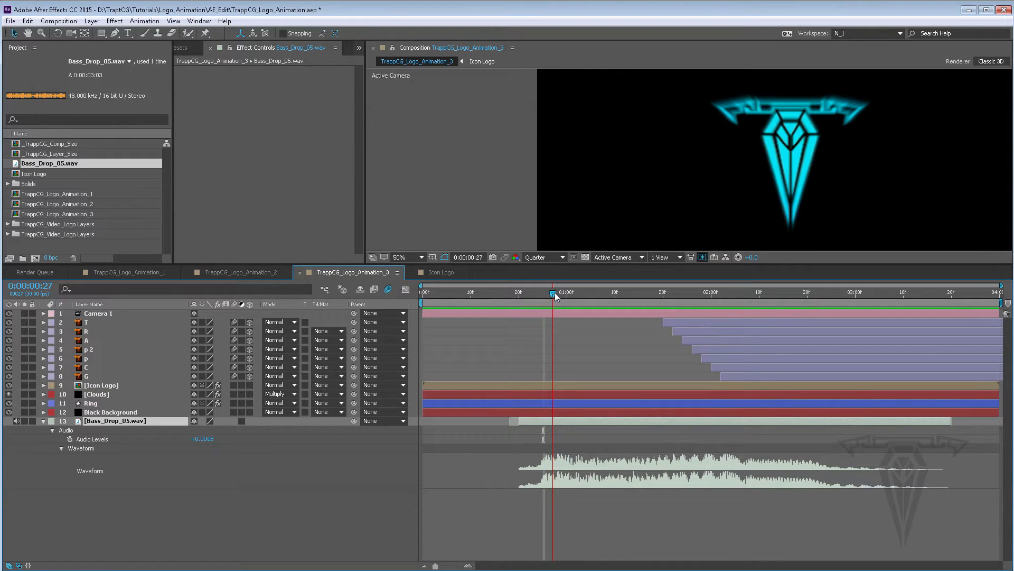
{"action": "left_click_drag", "start_coordinate": [575, 417], "coordinate": [585, 418]}
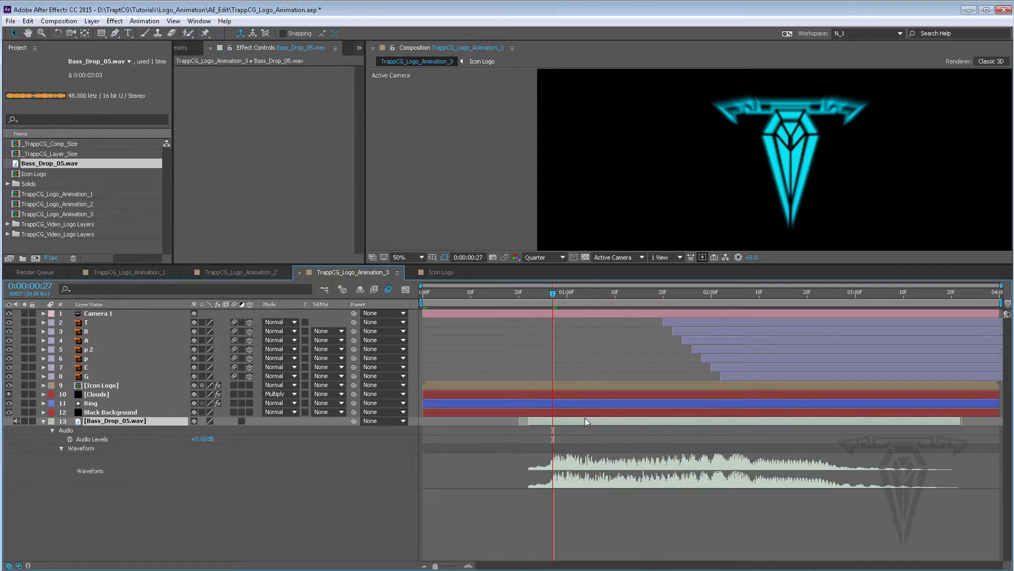
Preview the animation with the repositioned bass drop sound and stop playback
{"action": "key", "text": "space"}
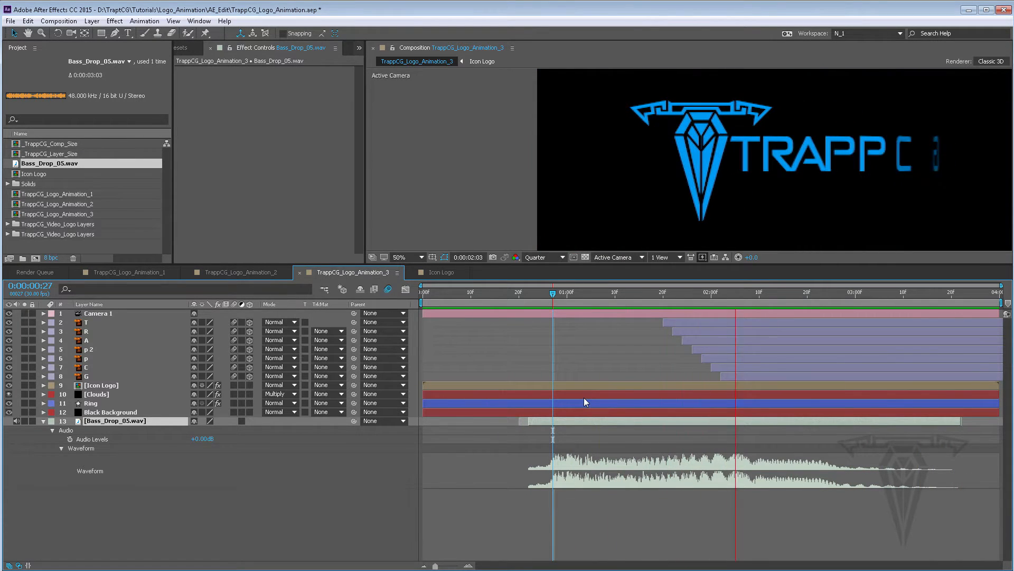
{"action": "key", "text": "space"}
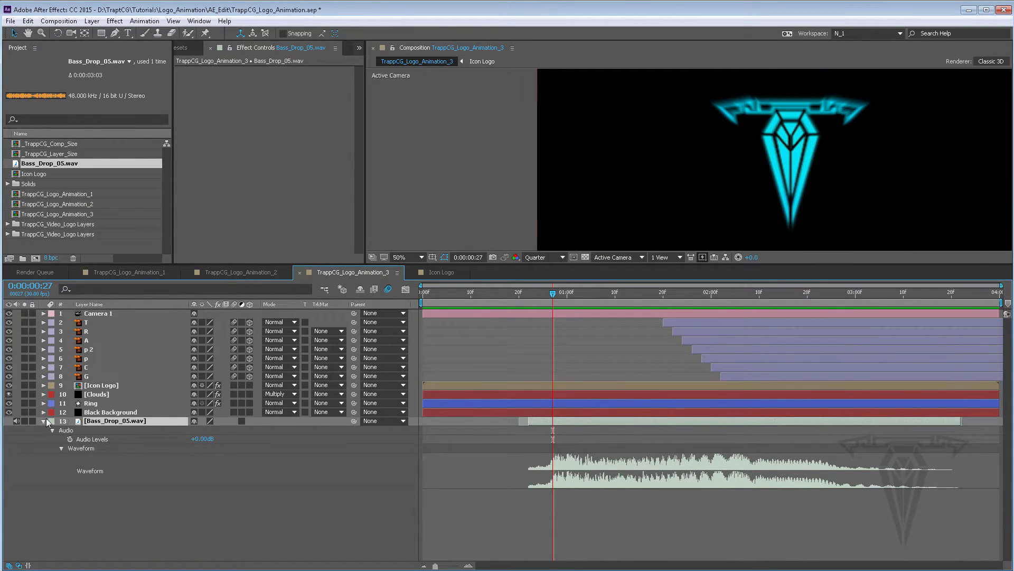
Open the Audio panel and preview the composition while watching the audio level meters
{"action": "left_click", "coordinate": [199, 21]}
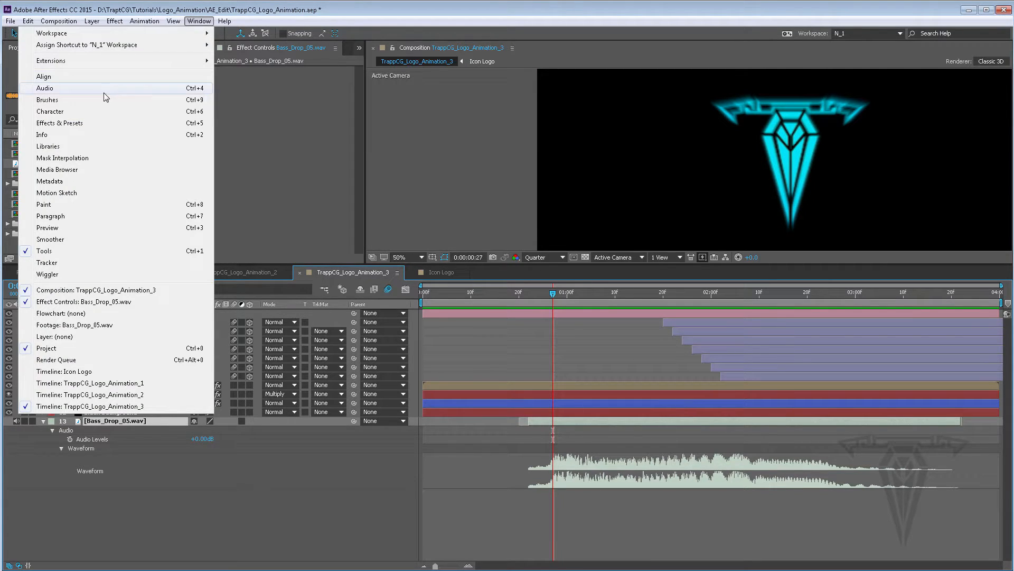
{"action": "left_click", "coordinate": [90, 88]}
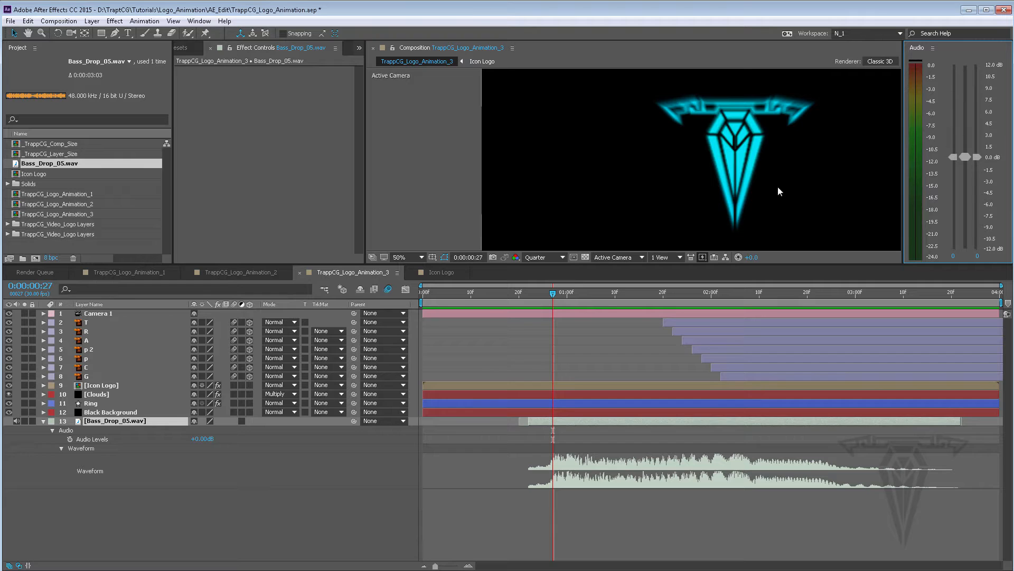
{"action": "key", "text": "space"}
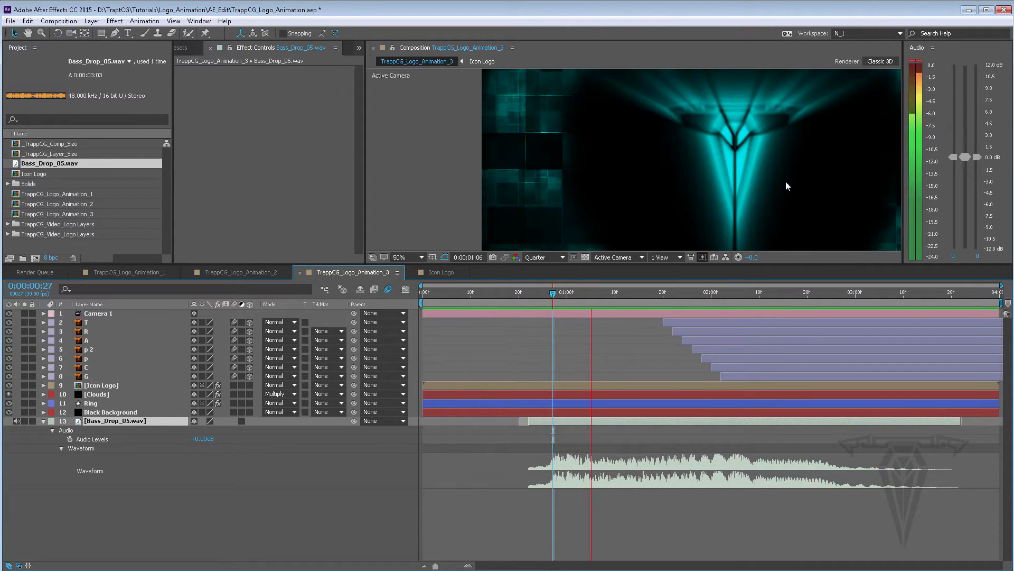
{"action": "key", "text": "space"}
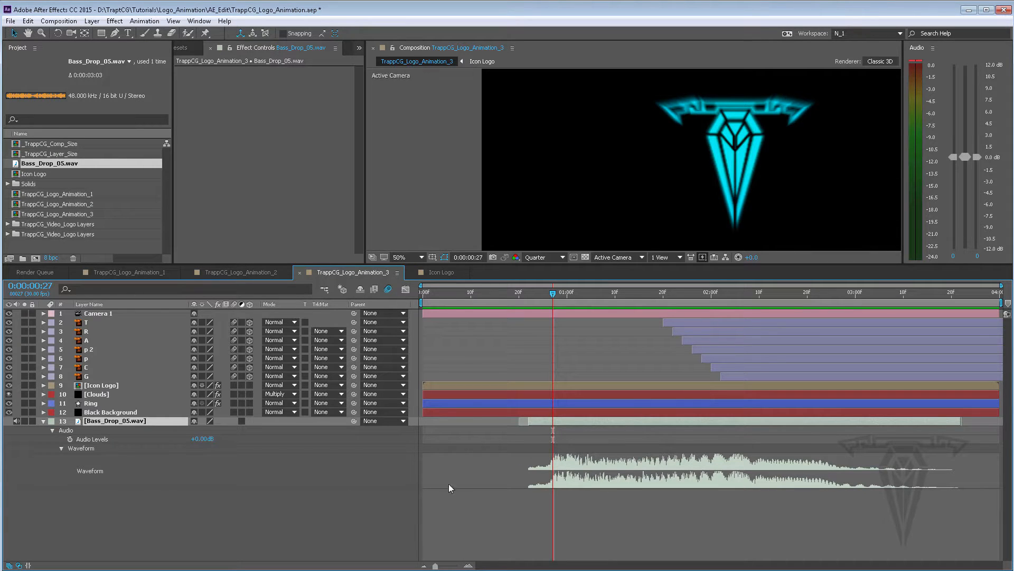
Set the Bass_Drop_05.wav layer's Audio Levels to -10 dB and preview the result
{"action": "left_click", "coordinate": [201, 439]}
{"action": "type", "text": "-10"}
{"action": "key", "text": "Return"}
{"action": "key", "text": "space"}
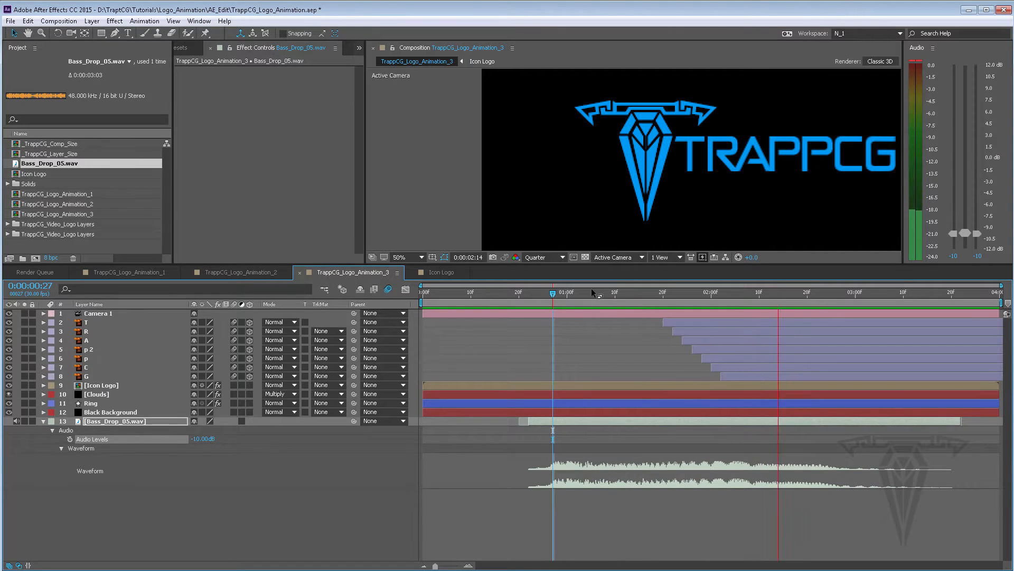
Set the Bass_Drop_05.wav layer's Audio Levels to -8 dB
{"action": "left_click", "coordinate": [201, 440]}
{"action": "type", "text": "-"}
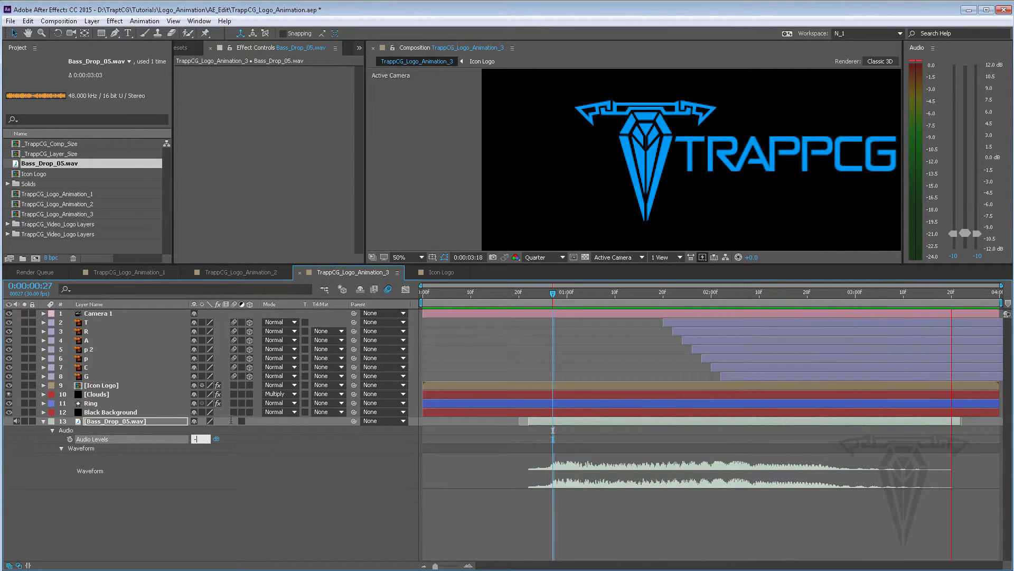
{"action": "type", "text": "8.00dB"}
{"action": "key", "text": "Return"}
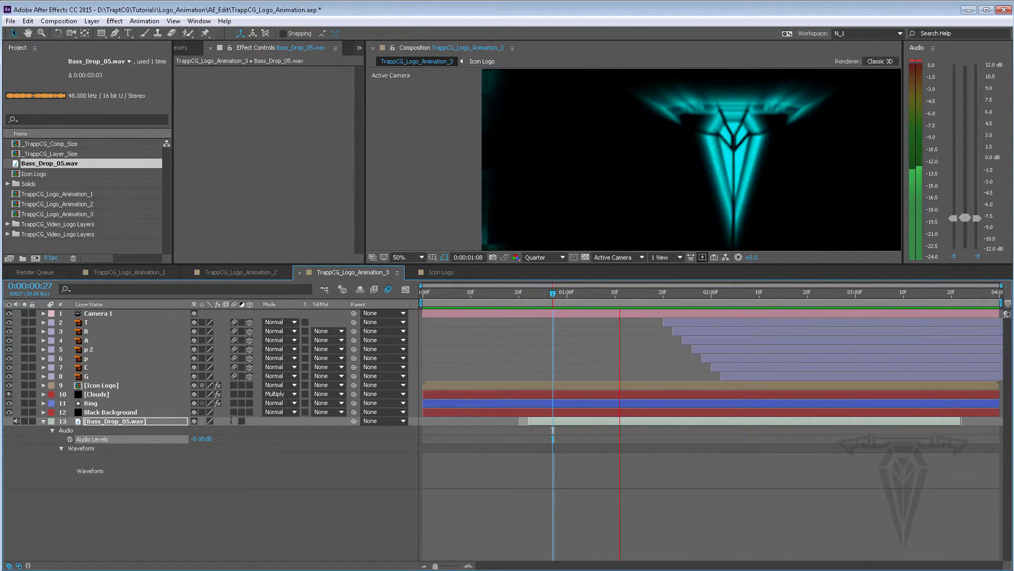
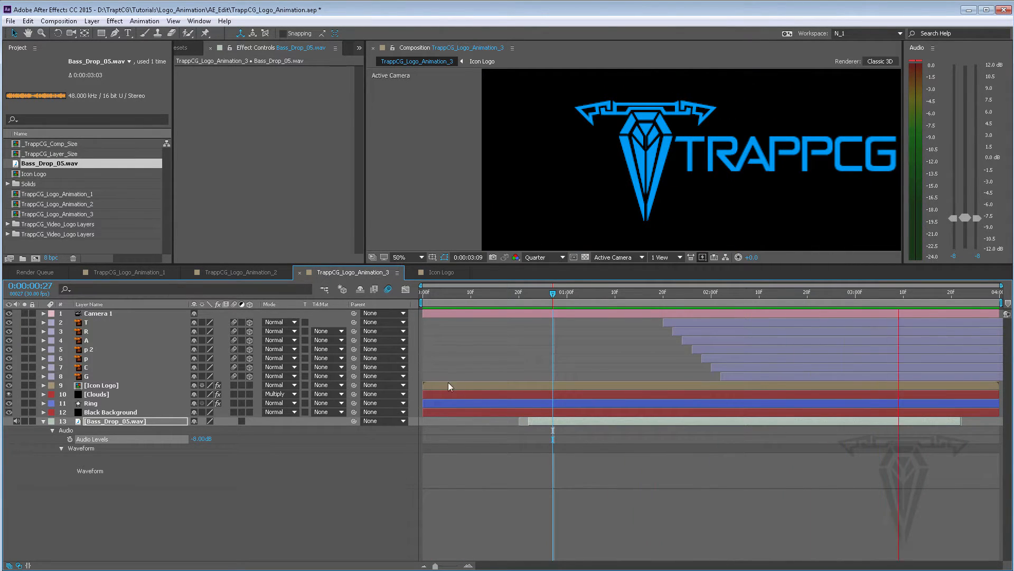
Set the Bass_Drop_05.wav layer's Audio Levels to -6 dB and collapse its properties
{"action": "left_click", "coordinate": [202, 438]}
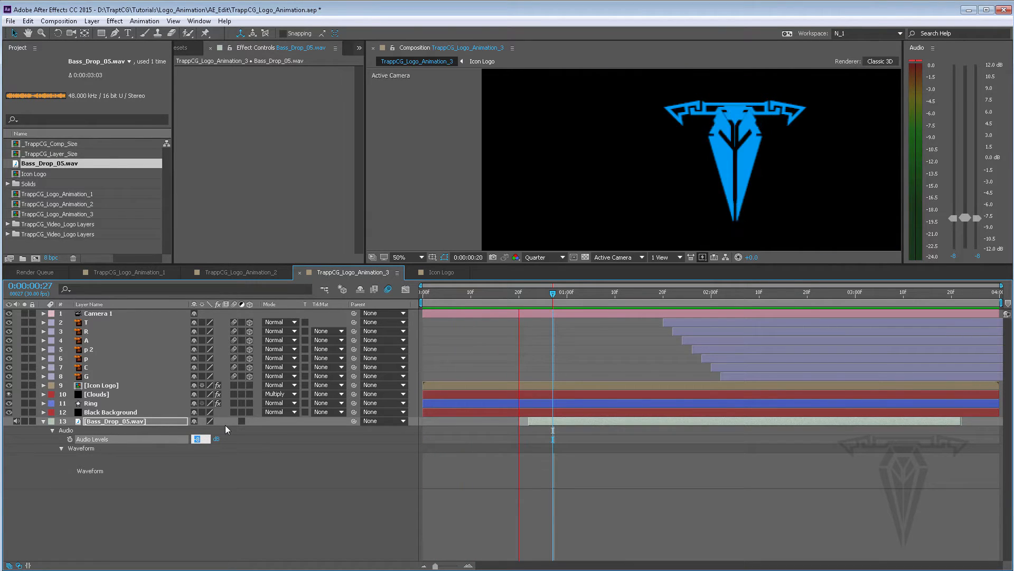
{"action": "type", "text": "-6"}
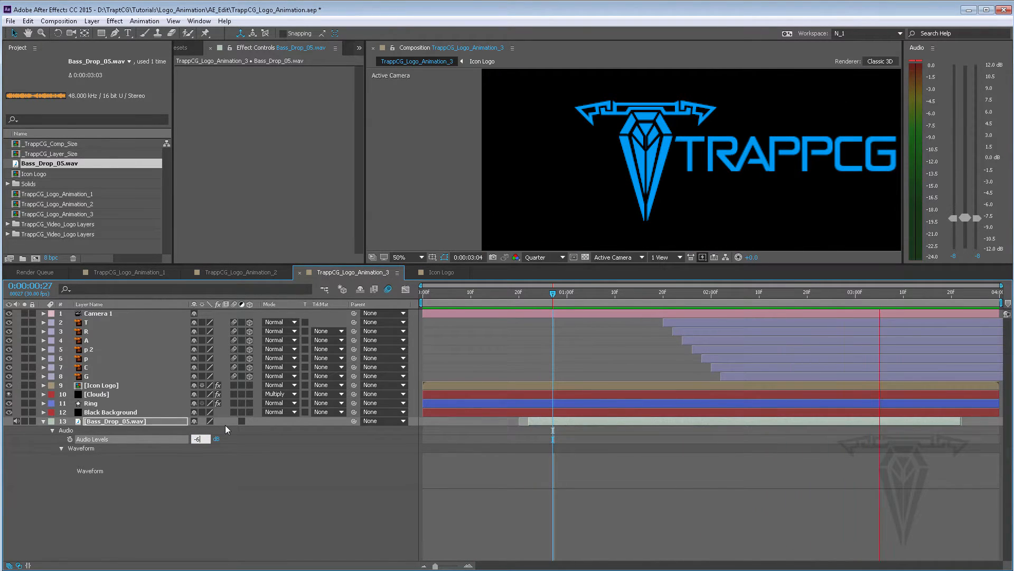
{"action": "key", "text": "Return"}
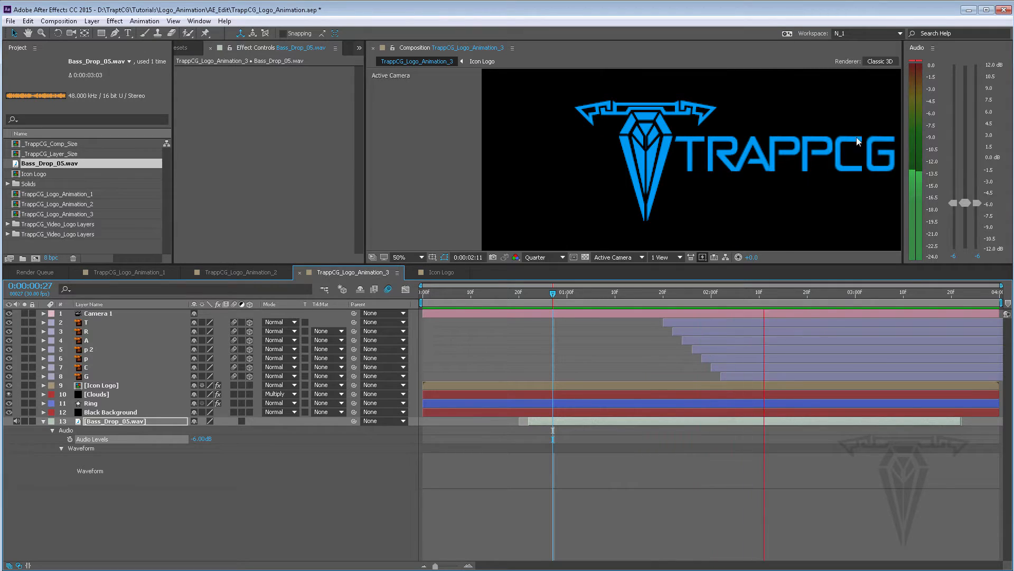
{"action": "left_click", "coordinate": [477, 290]}
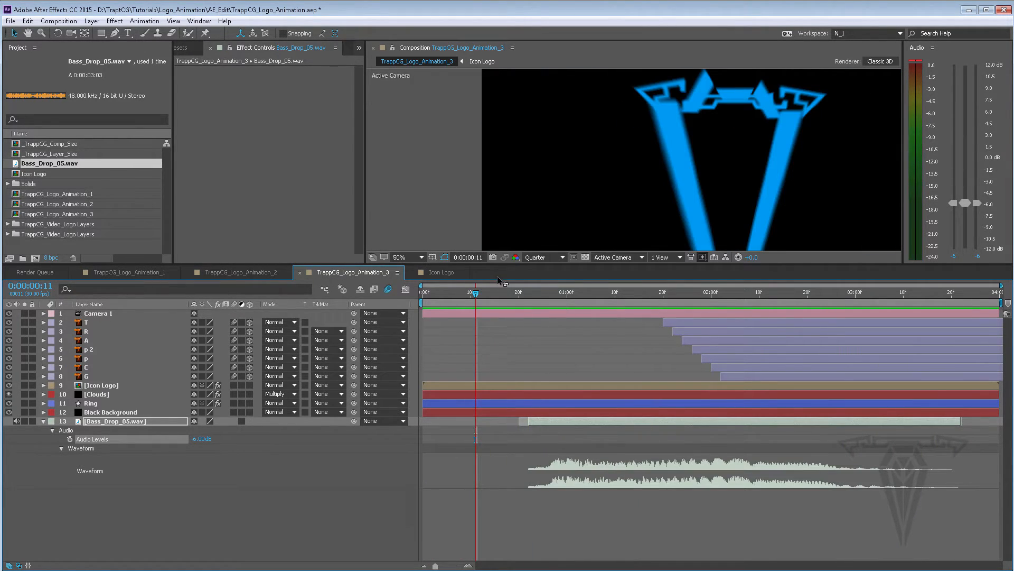
{"action": "left_click", "coordinate": [43, 422]}
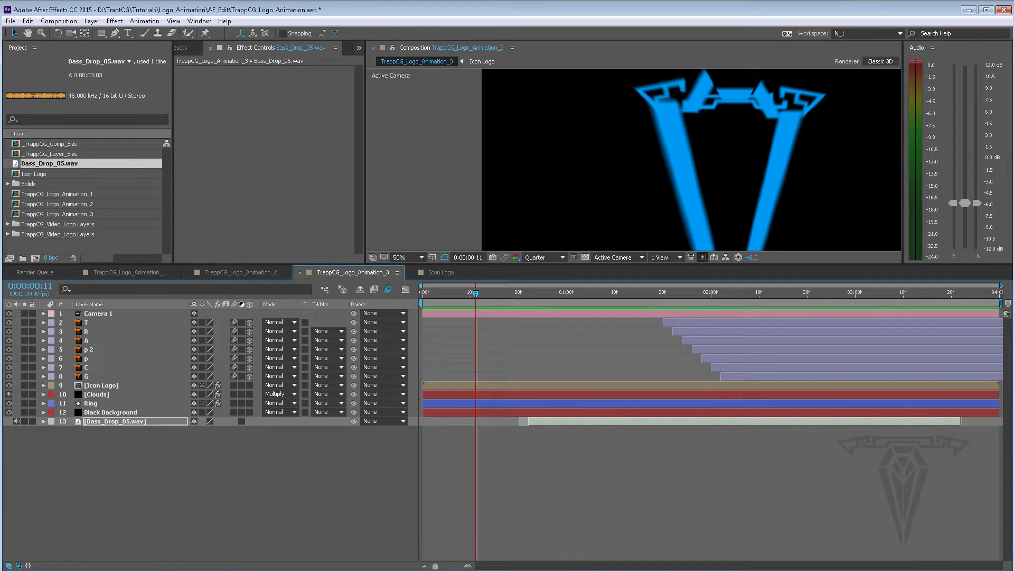
Import Epic_Swishes_04.wav from the tutorial's Audio folder into the project
{"action": "key", "text": "alt+Tab"}
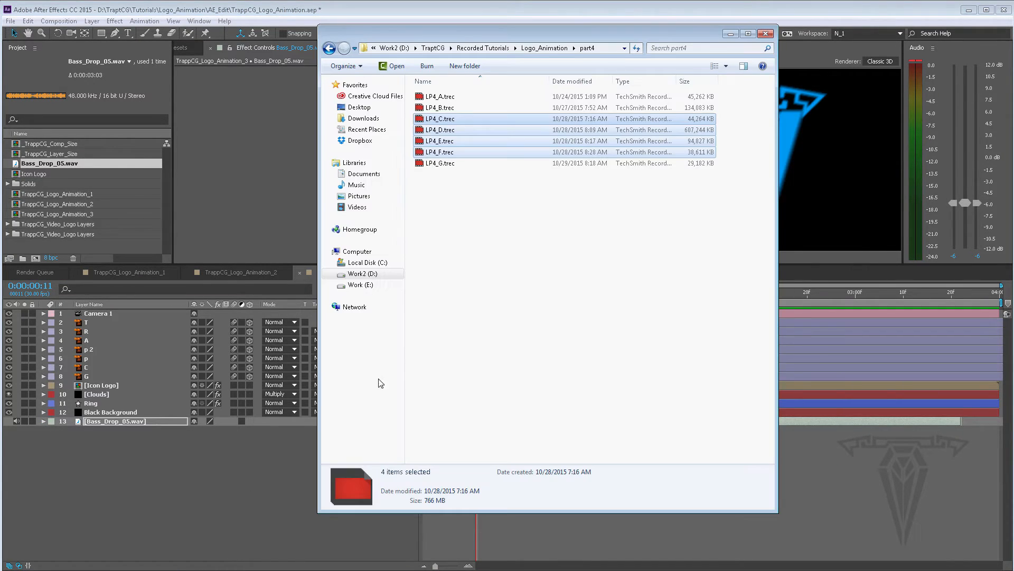
{"action": "left_click", "coordinate": [731, 33]}
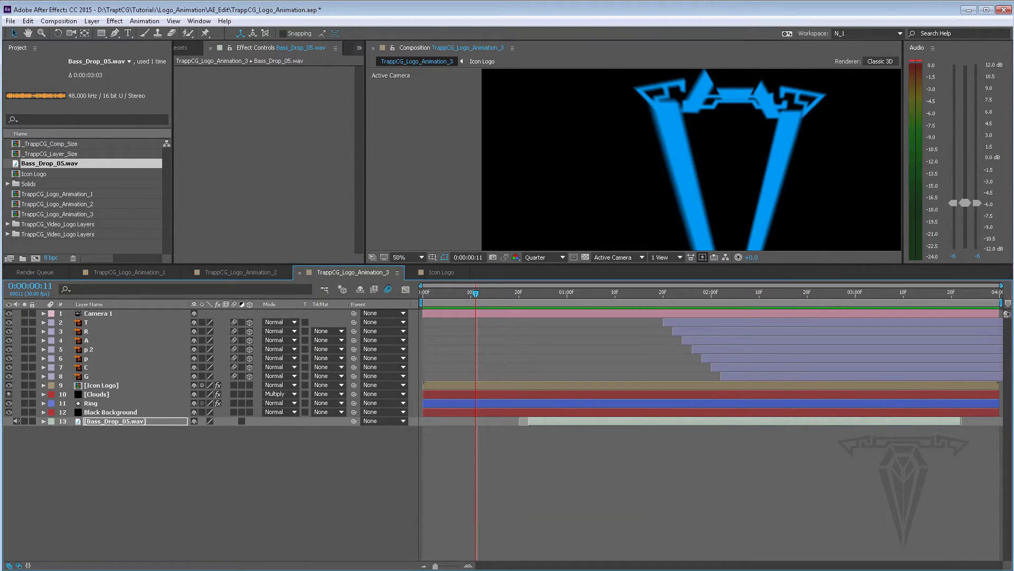
{"action": "key", "text": "alt+Tab"}
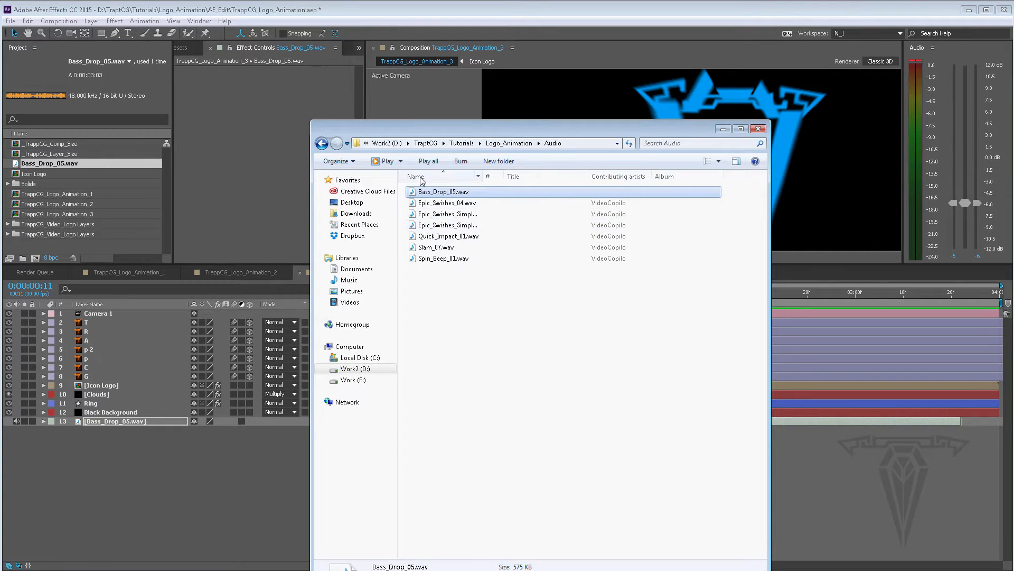
{"action": "left_click", "coordinate": [435, 204]}
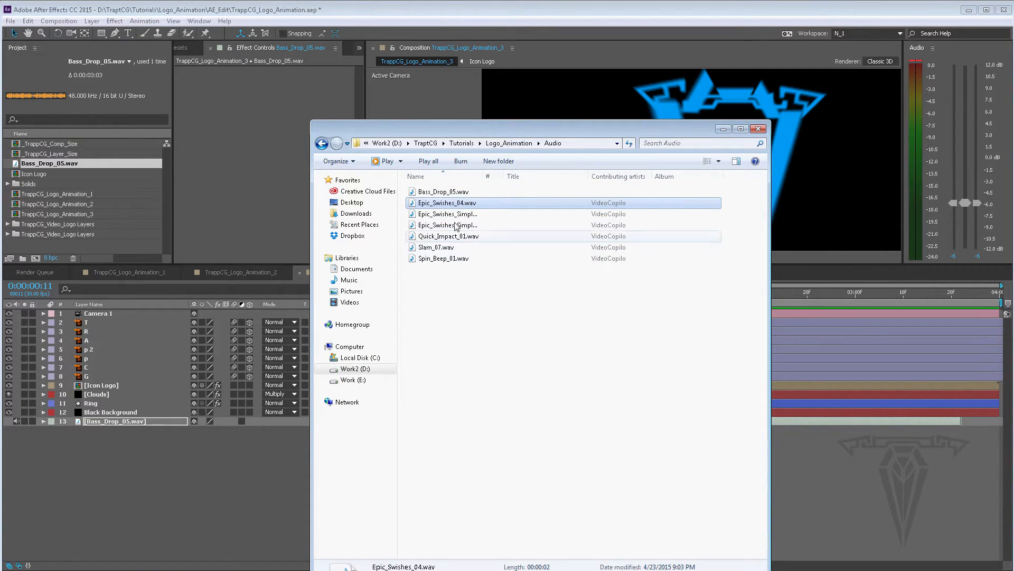
{"action": "left_click_drag", "start_coordinate": [432, 206], "coordinate": [125, 240]}
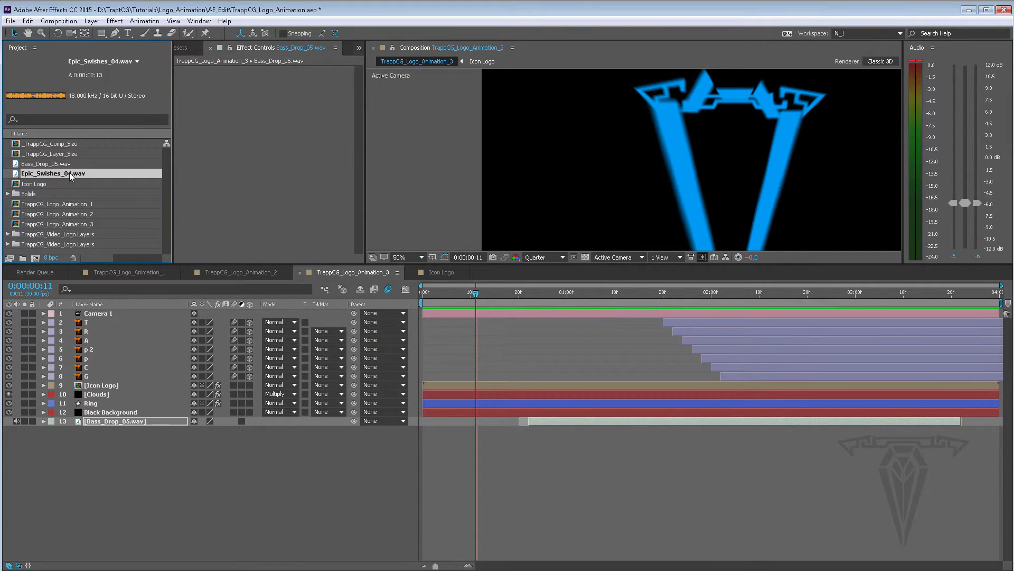
Add Epic_Swishes_04.wav to the composition and expand its audio levels and waveform
{"action": "left_click_drag", "start_coordinate": [193, 415], "coordinate": [199, 435]}
{"action": "left_click", "coordinate": [44, 431]}
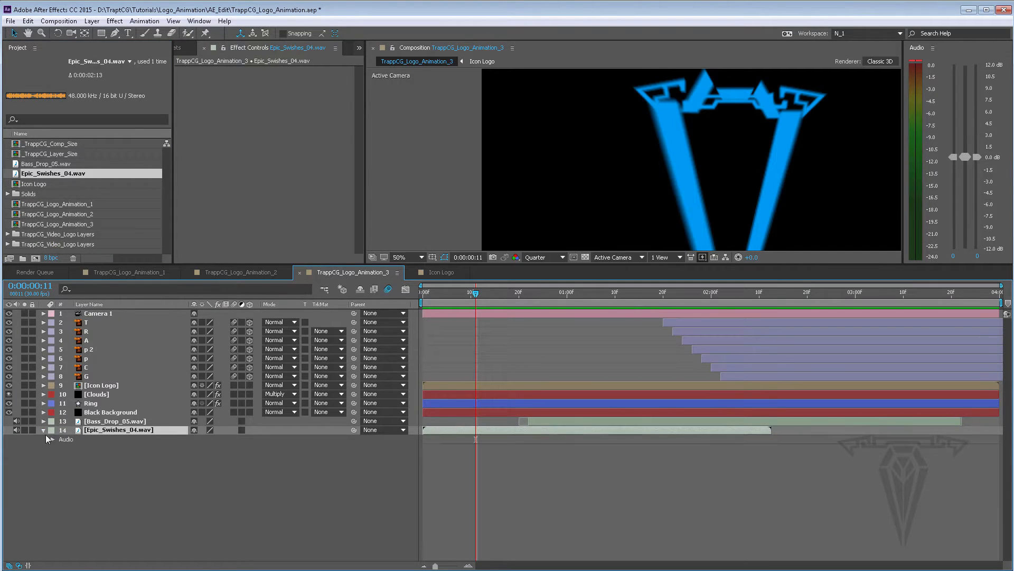
{"action": "left_click", "coordinate": [53, 440]}
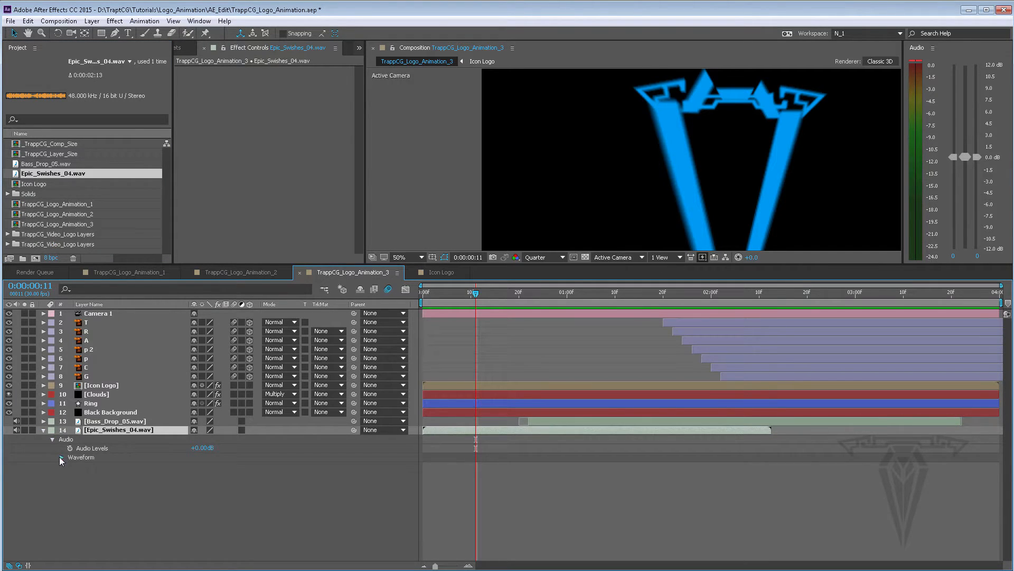
{"action": "left_click", "coordinate": [61, 458]}
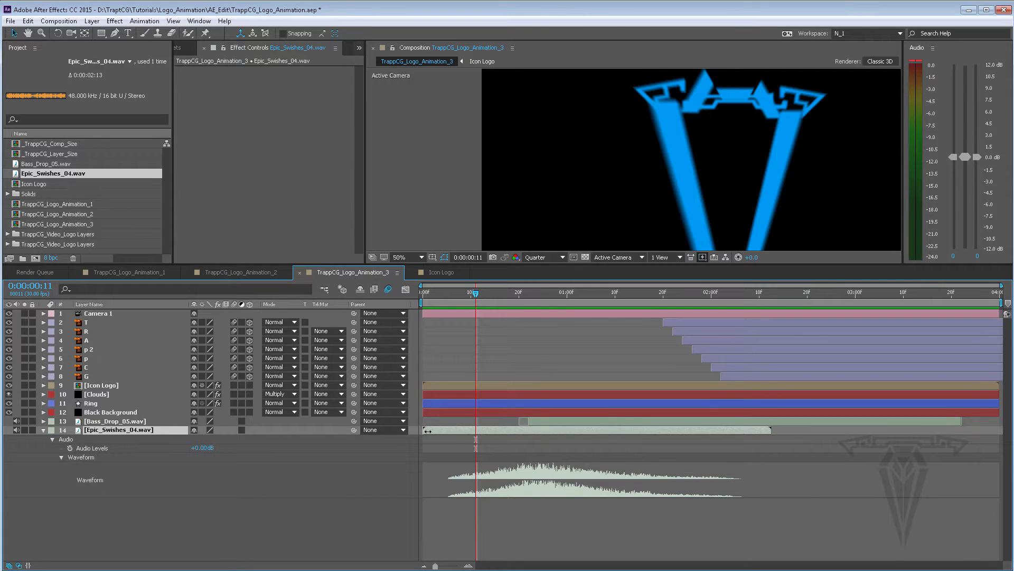
Retime the Epic_Swishes_04.wav layer so its swish sound starts right at the beginning of the composition
{"action": "left_click_drag", "start_coordinate": [428, 431], "coordinate": [441, 431]}
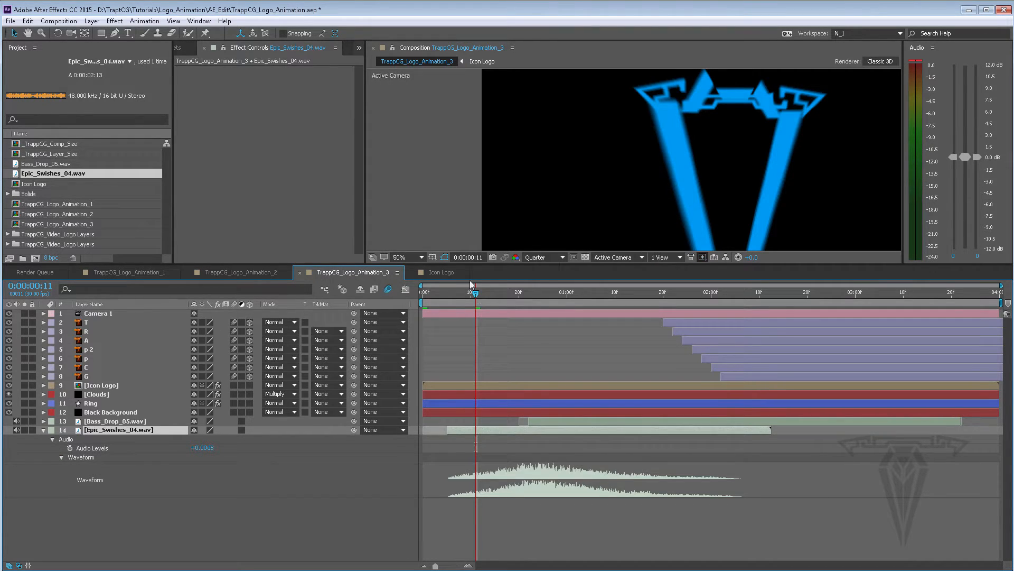
{"action": "left_click_drag", "start_coordinate": [455, 291], "coordinate": [448, 291]}
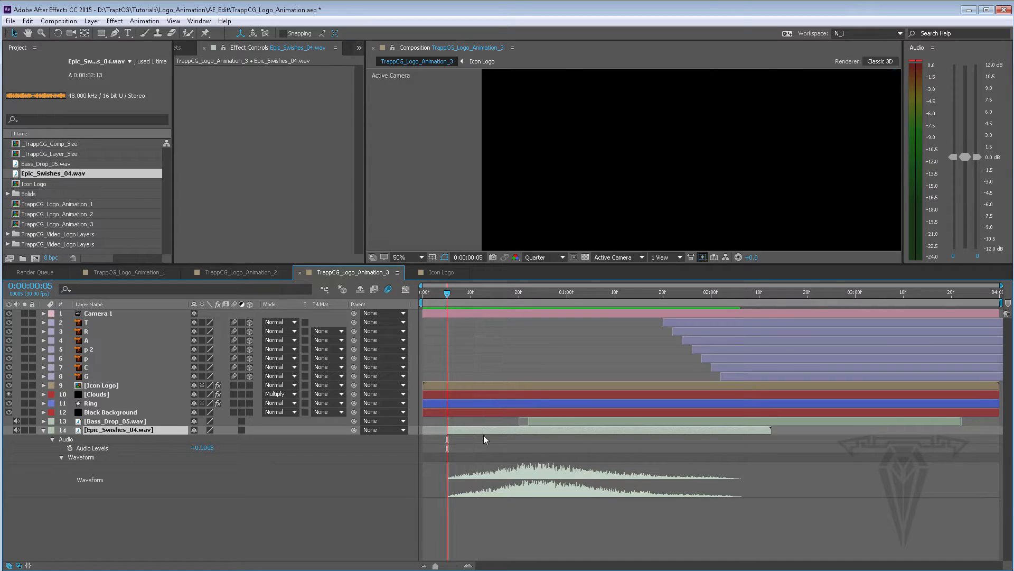
{"action": "left_click_drag", "start_coordinate": [484, 430], "coordinate": [461, 430]}
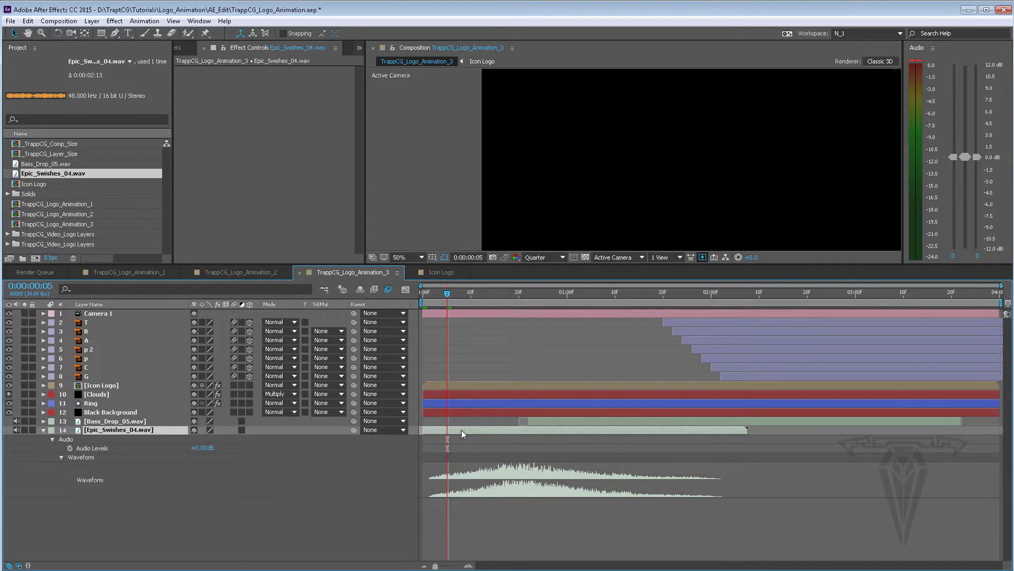
Preview the swish timing, stop playback, and collapse the Epic_Swishes_04.wav layer
{"action": "key", "text": "space"}
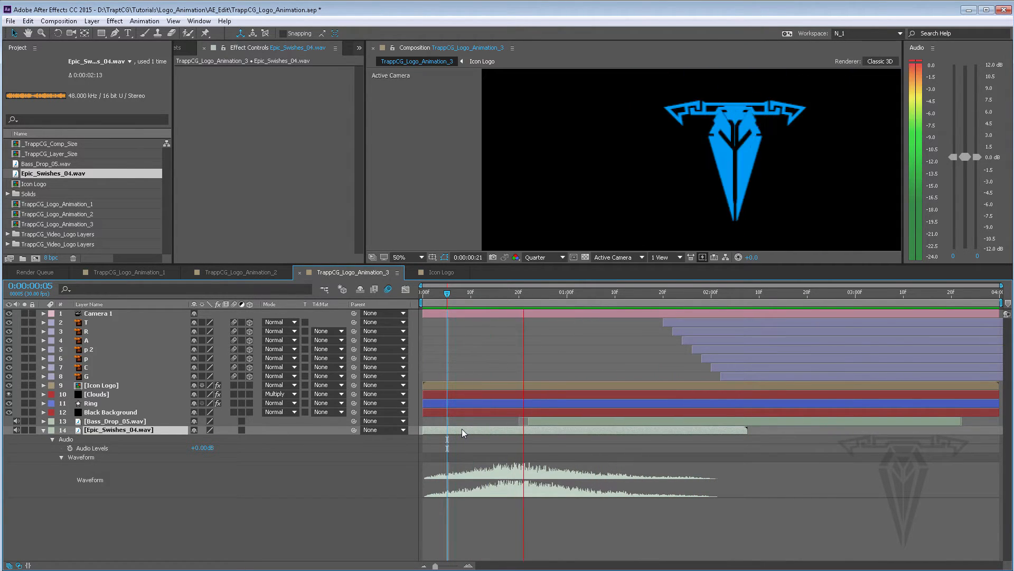
{"action": "key", "text": "space"}
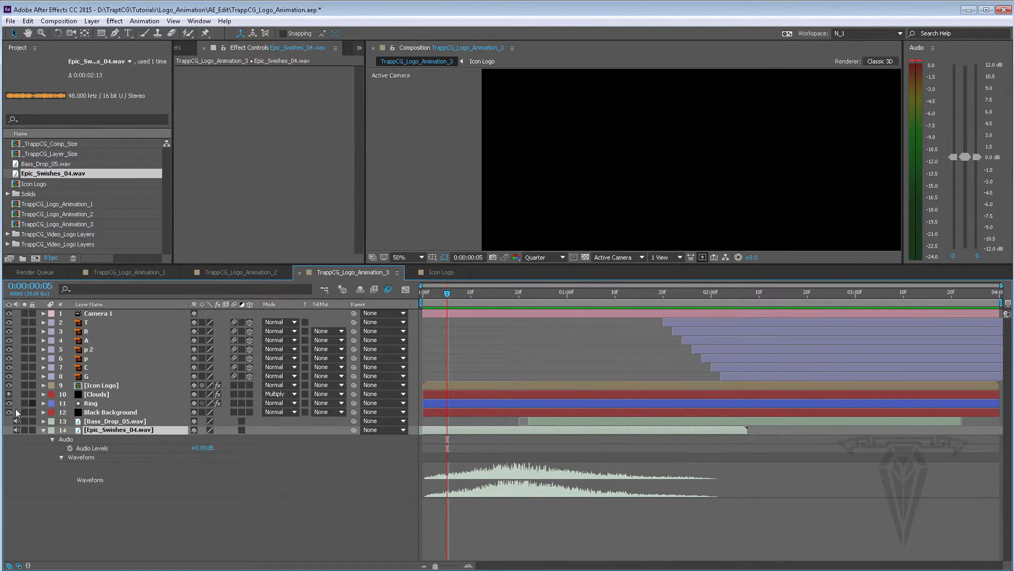
{"action": "left_click", "coordinate": [43, 430]}
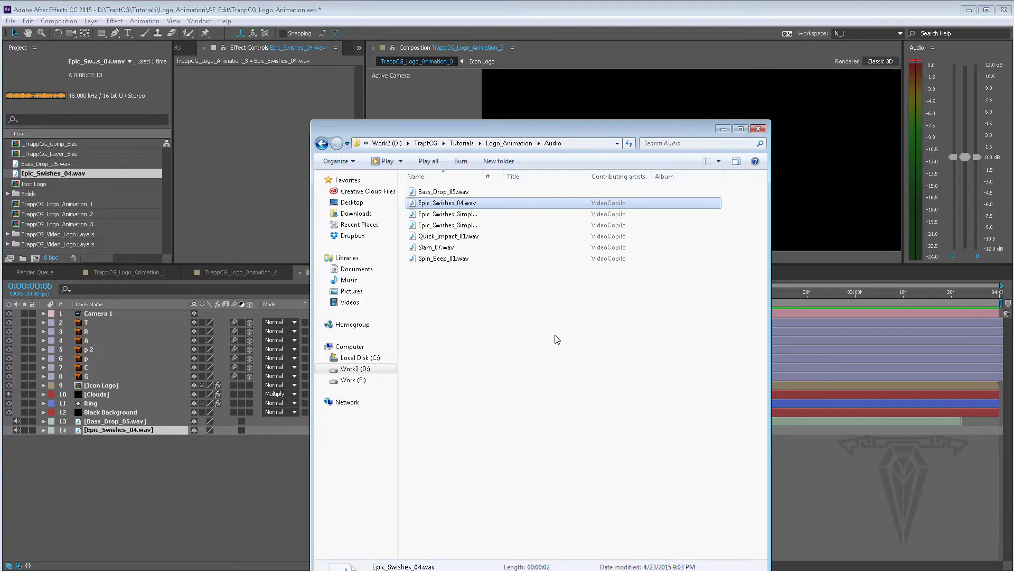
Audition the other sound effects in the Audio folder in the media player, then close the player
{"action": "left_click", "coordinate": [456, 214]}
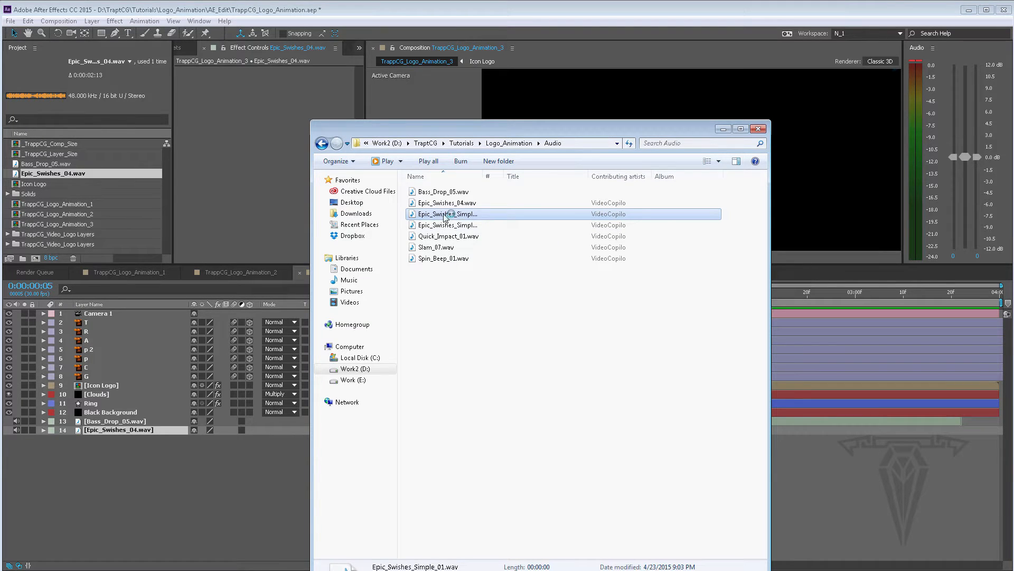
{"action": "double_click", "coordinate": [445, 215]}
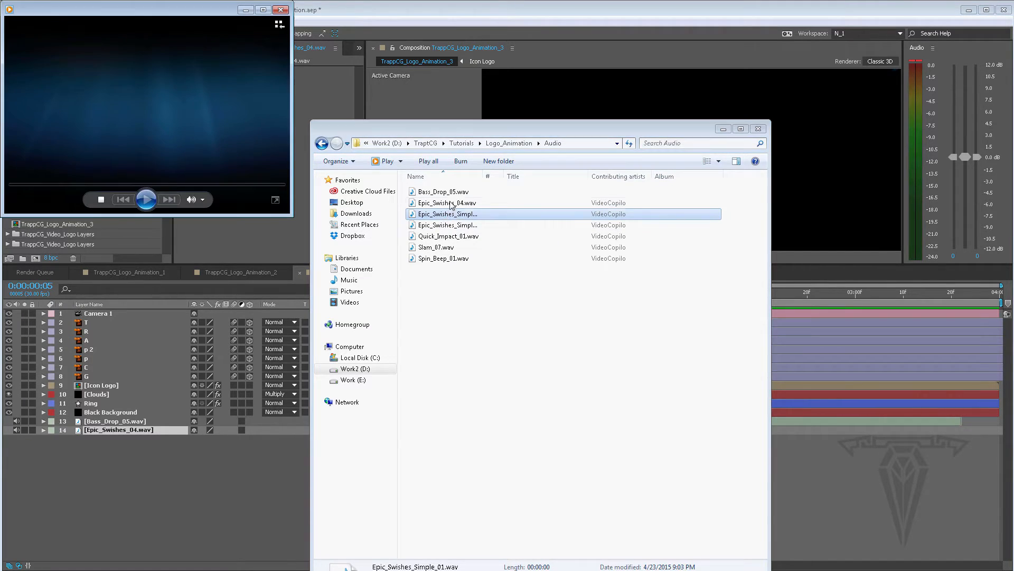
{"action": "left_click", "coordinate": [428, 226]}
{"action": "double_click", "coordinate": [427, 226]}
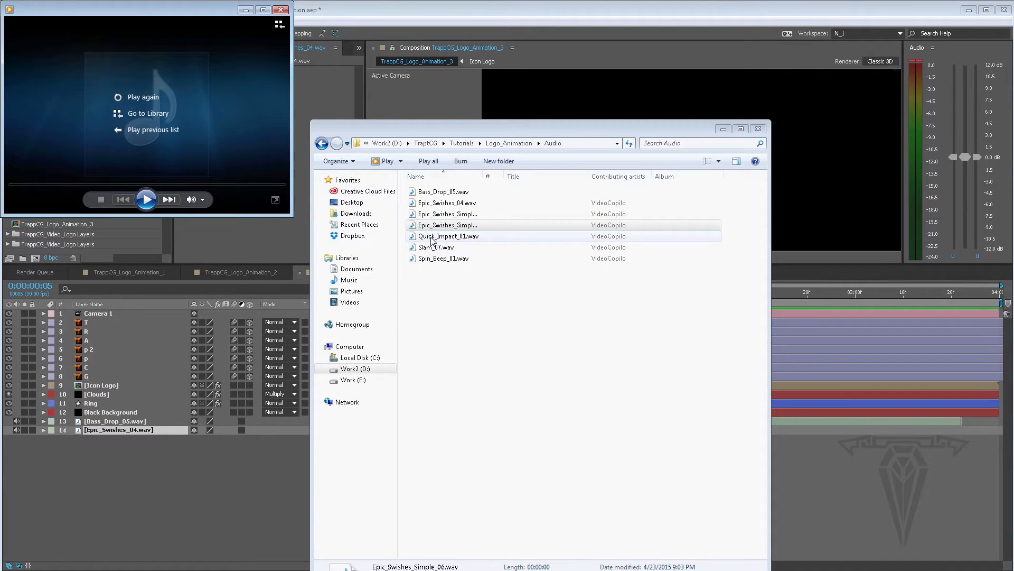
{"action": "double_click", "coordinate": [432, 237]}
{"action": "double_click", "coordinate": [433, 247]}
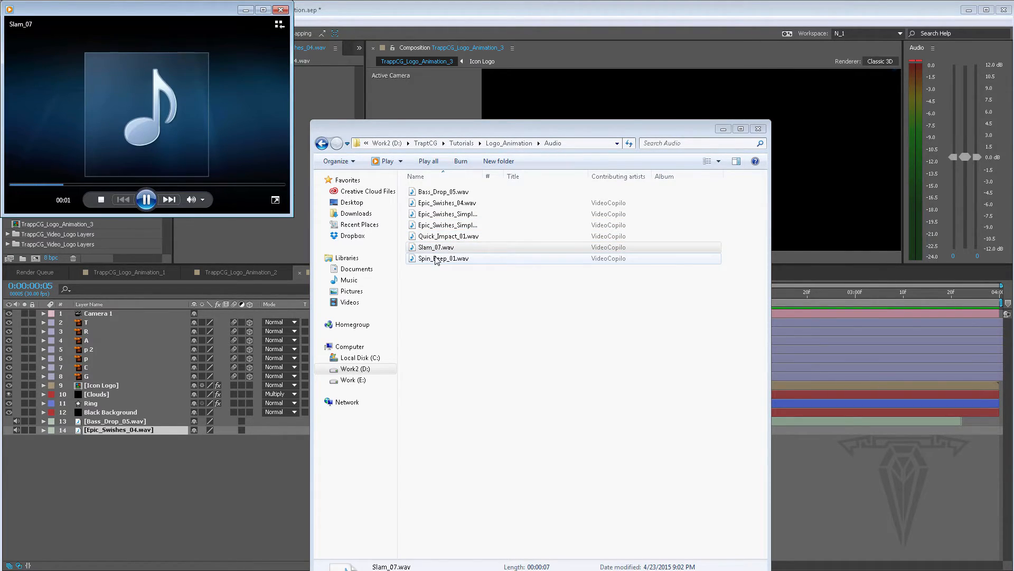
{"action": "double_click", "coordinate": [437, 259]}
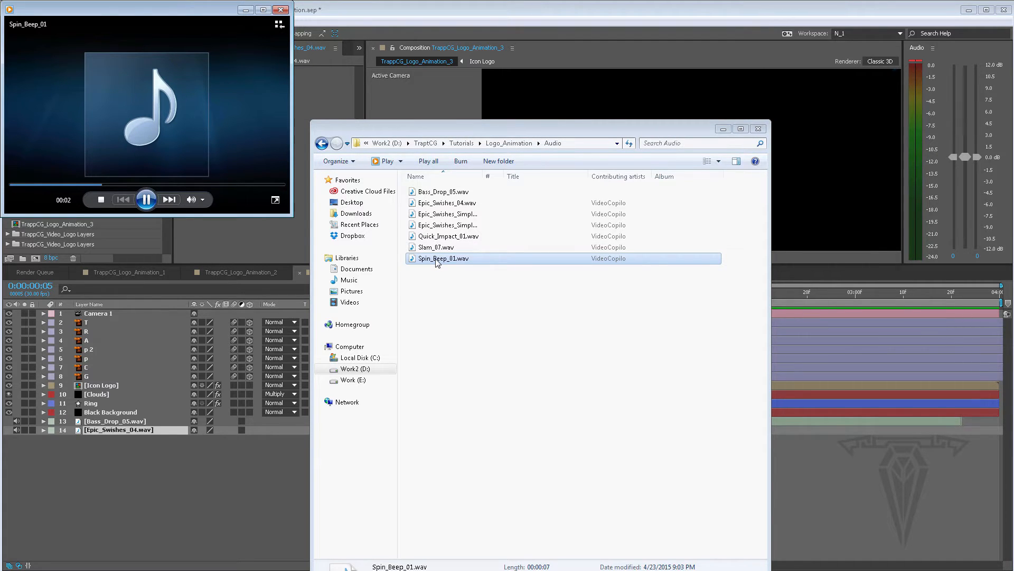
{"action": "double_click", "coordinate": [435, 247]}
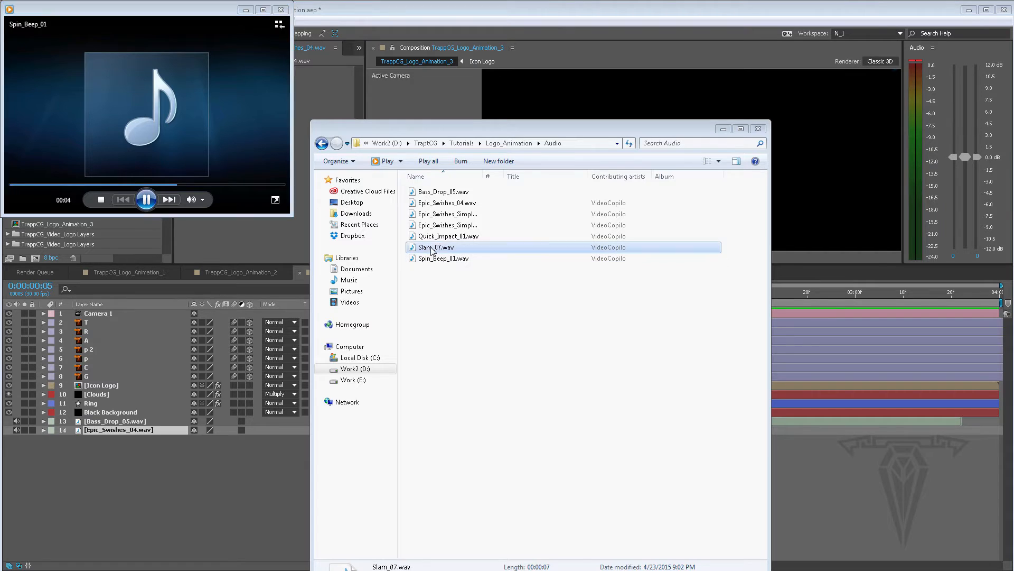
{"action": "left_click", "coordinate": [280, 10]}
Import Slam_07.wav into the project and create a new project folder named Audio
{"action": "left_click_drag", "start_coordinate": [421, 251], "coordinate": [102, 251]}
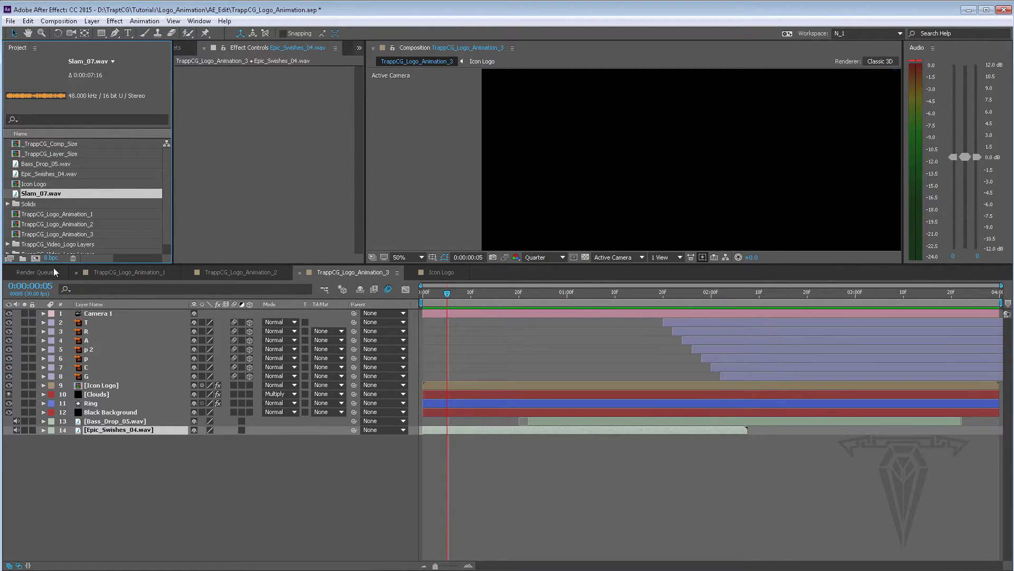
{"action": "left_click", "coordinate": [22, 258]}
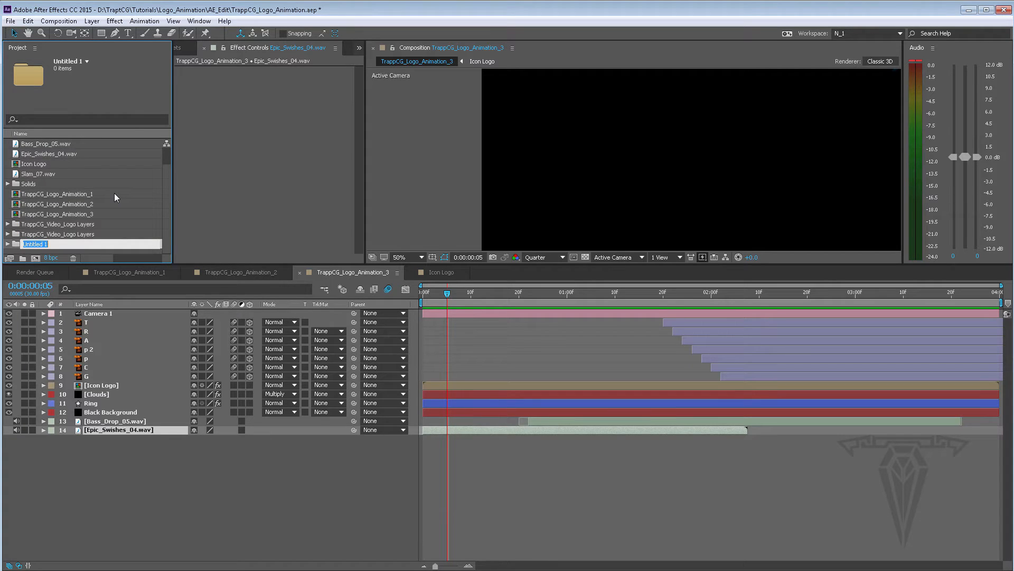
{"action": "type", "text": "Audio"}
{"action": "key", "text": "Return"}
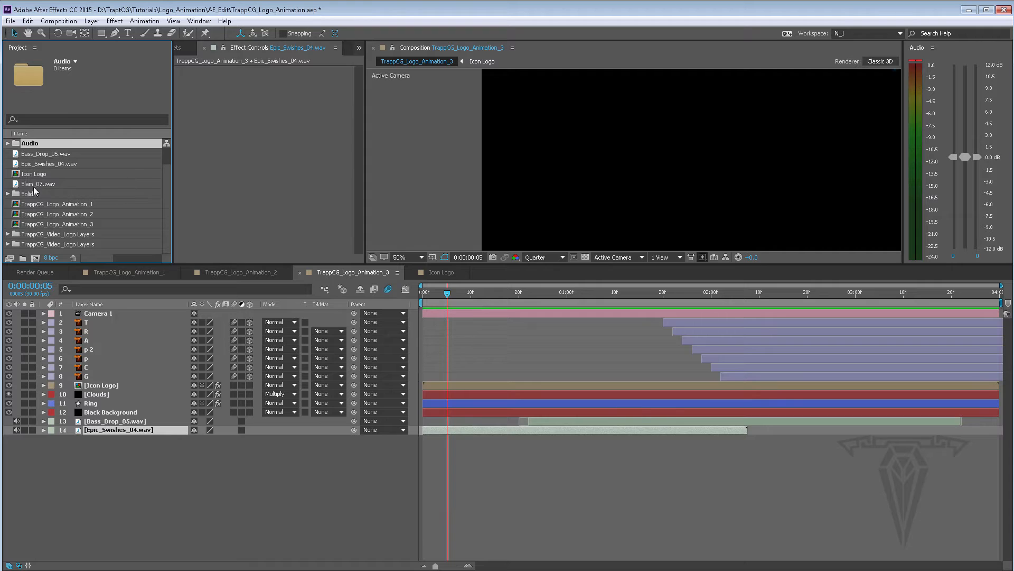
Move the sound files into the Audio folder and expand it
{"action": "left_click_drag", "start_coordinate": [30, 185], "coordinate": [28, 143]}
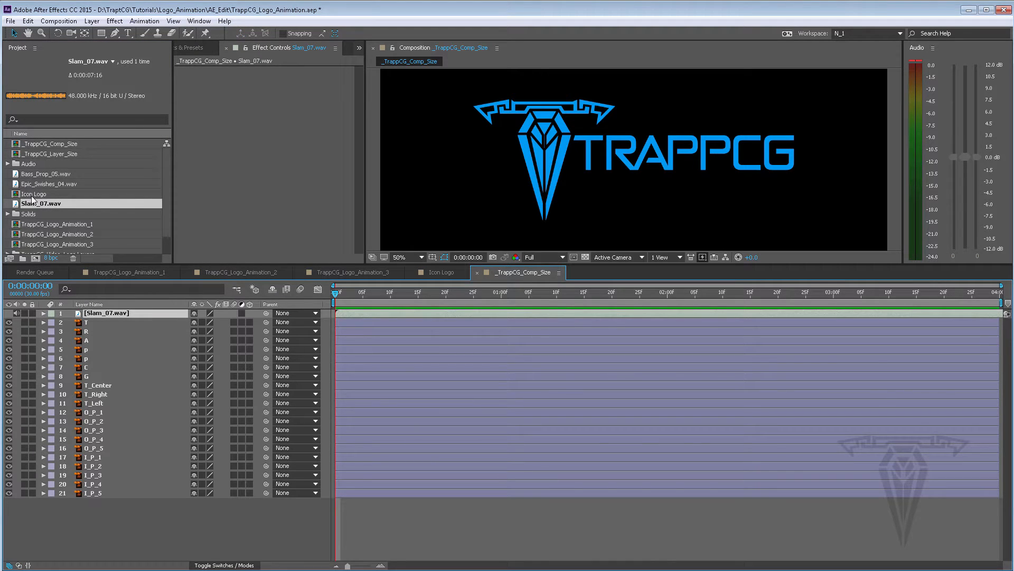
{"action": "left_click_drag", "start_coordinate": [32, 201], "coordinate": [15, 167]}
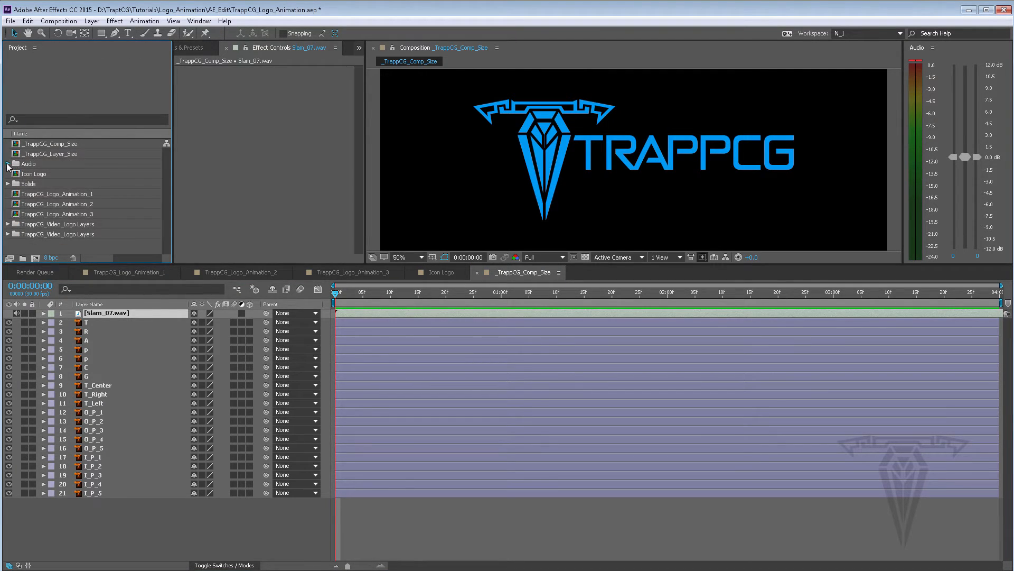
{"action": "left_click", "coordinate": [8, 165]}
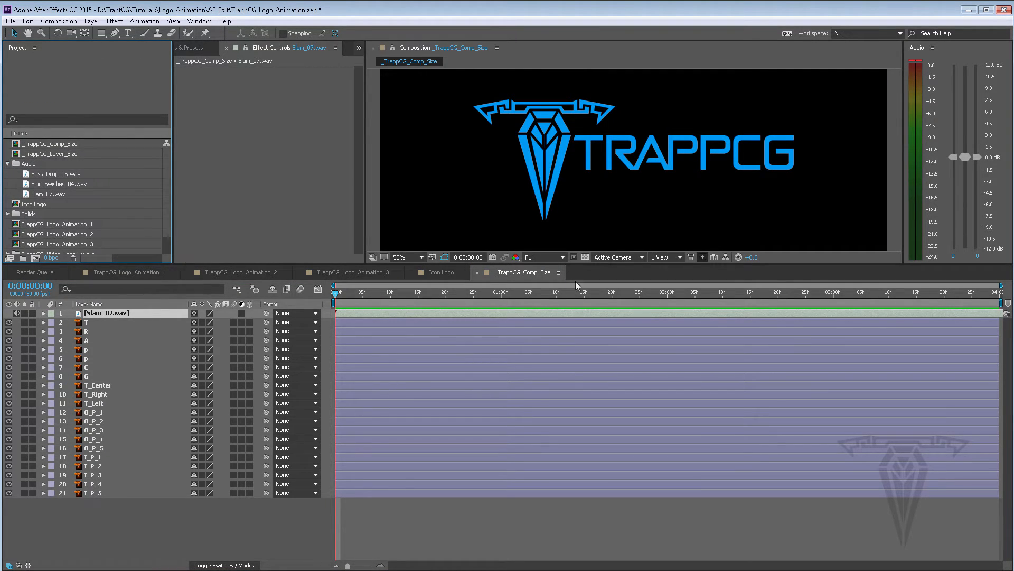
Close the _TrappCG_Comp_Size and Icon Logo tabs and add Slam_07.wav to the TrappCG_Logo_Animation_3 composition
{"action": "left_click", "coordinate": [478, 274]}
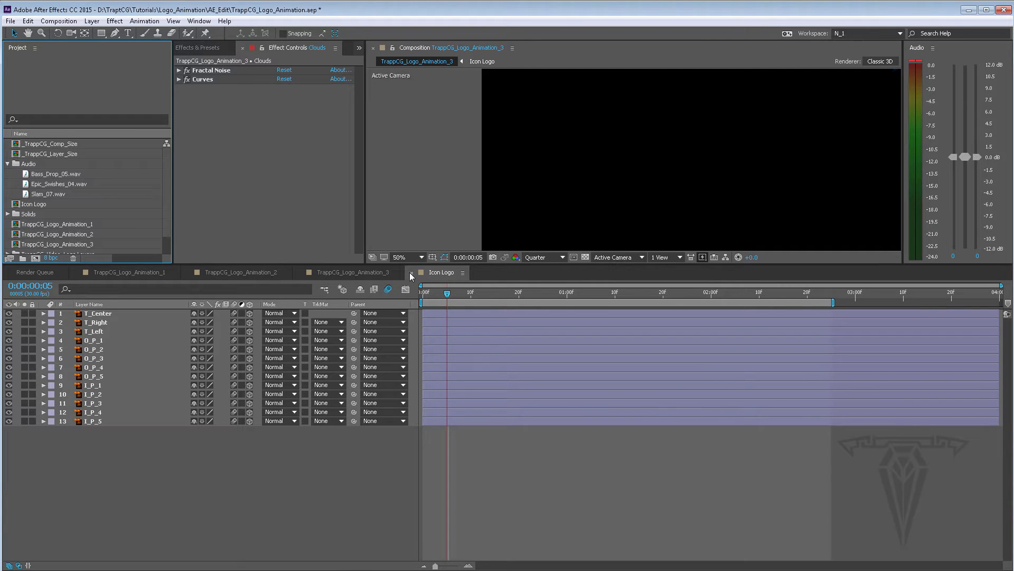
{"action": "left_click", "coordinate": [413, 273]}
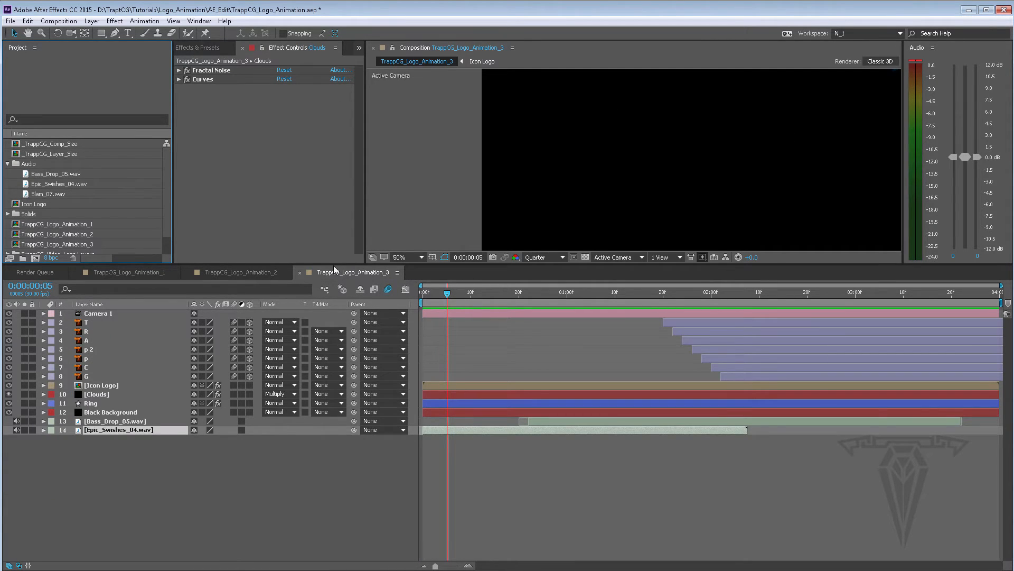
{"action": "left_click", "coordinate": [334, 269]}
{"action": "left_click", "coordinate": [47, 193]}
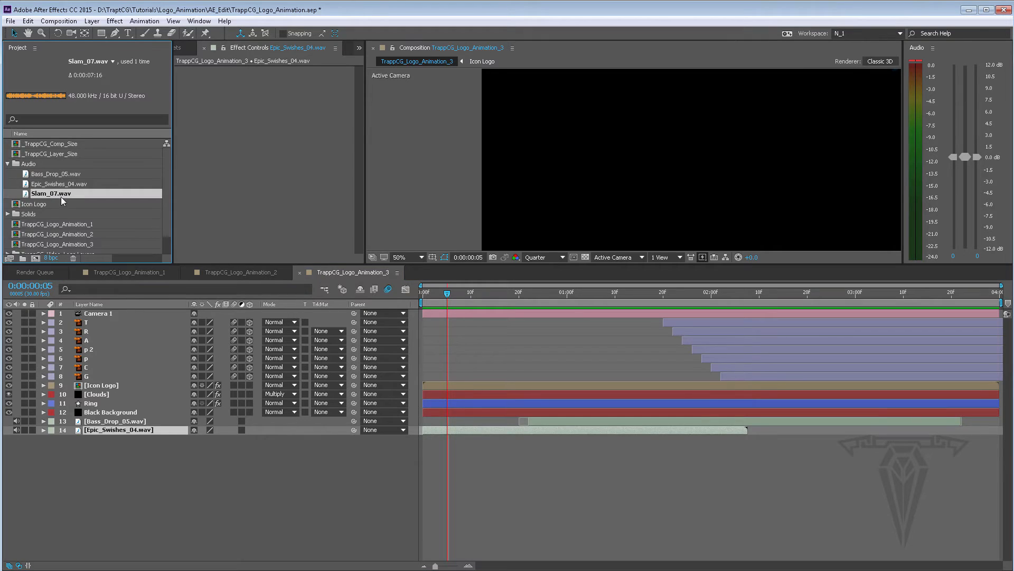
{"action": "left_click_drag", "start_coordinate": [53, 193], "coordinate": [176, 411]}
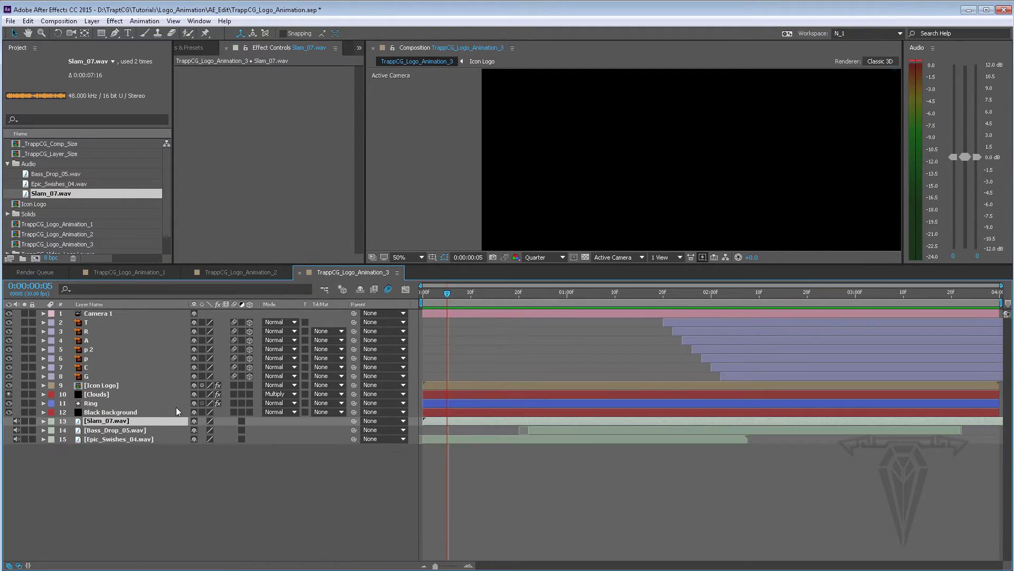
Expand Slam_07.wav's audio waveform and slide the layer later in the timeline
{"action": "left_click", "coordinate": [42, 420]}
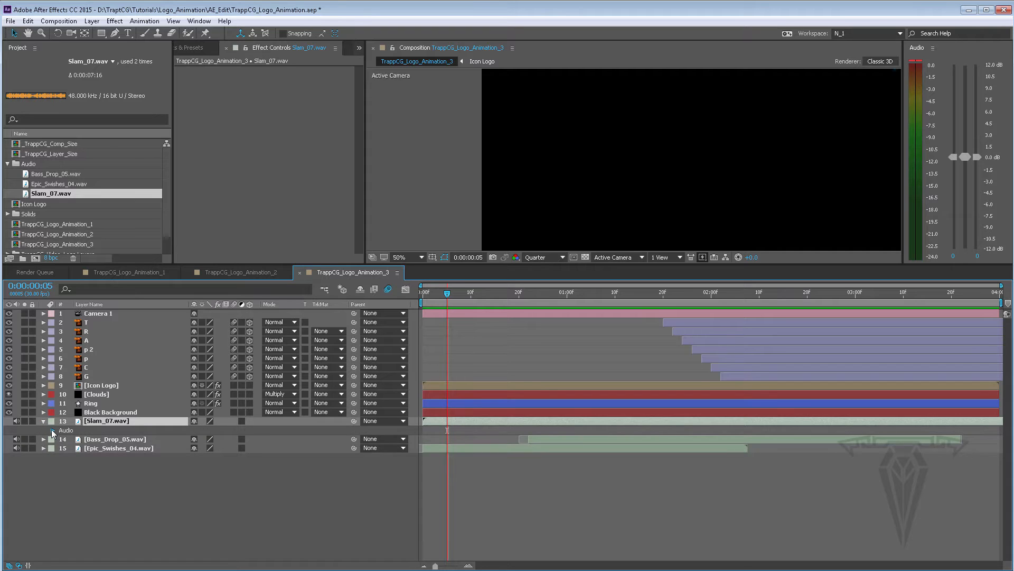
{"action": "left_click", "coordinate": [52, 429]}
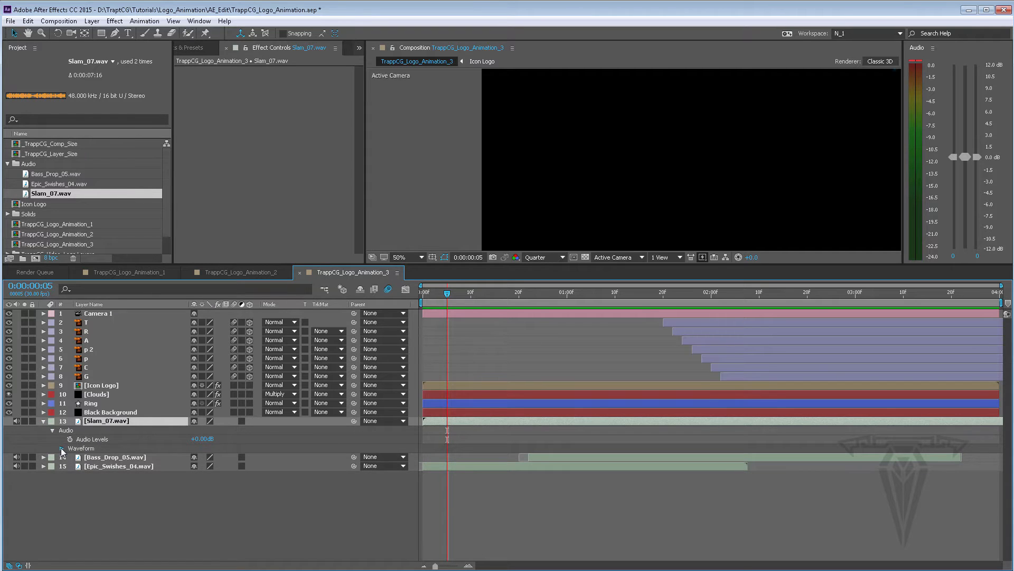
{"action": "left_click", "coordinate": [61, 448]}
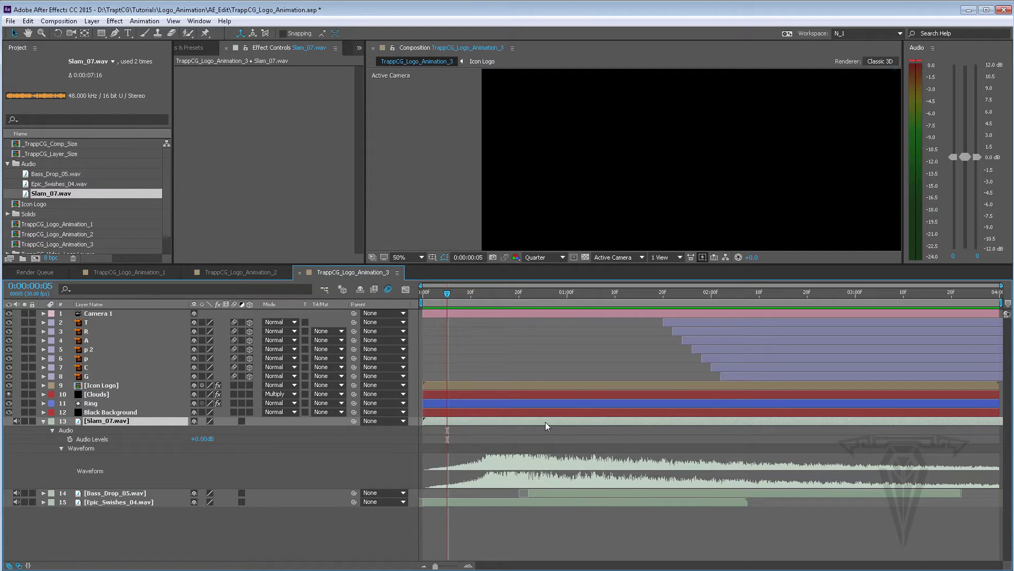
{"action": "left_click_drag", "start_coordinate": [545, 421], "coordinate": [582, 423]}
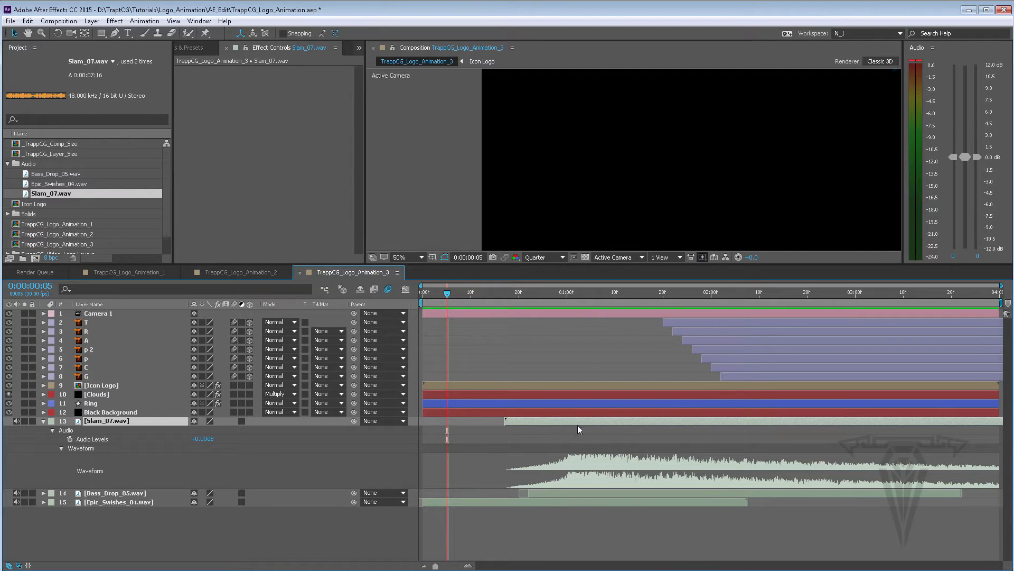
Expand Bass_Drop_05.wav's waveform and shift Slam_07.wav so its impact lands at about 0:00:00:27
{"action": "left_click", "coordinate": [554, 492]}
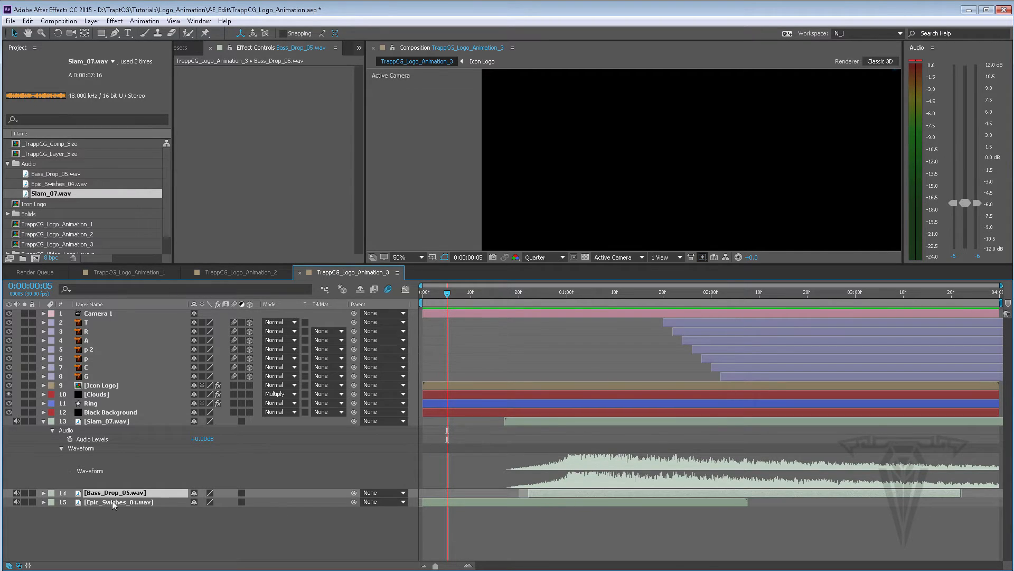
{"action": "left_click", "coordinate": [44, 493], "text": "ctrl"}
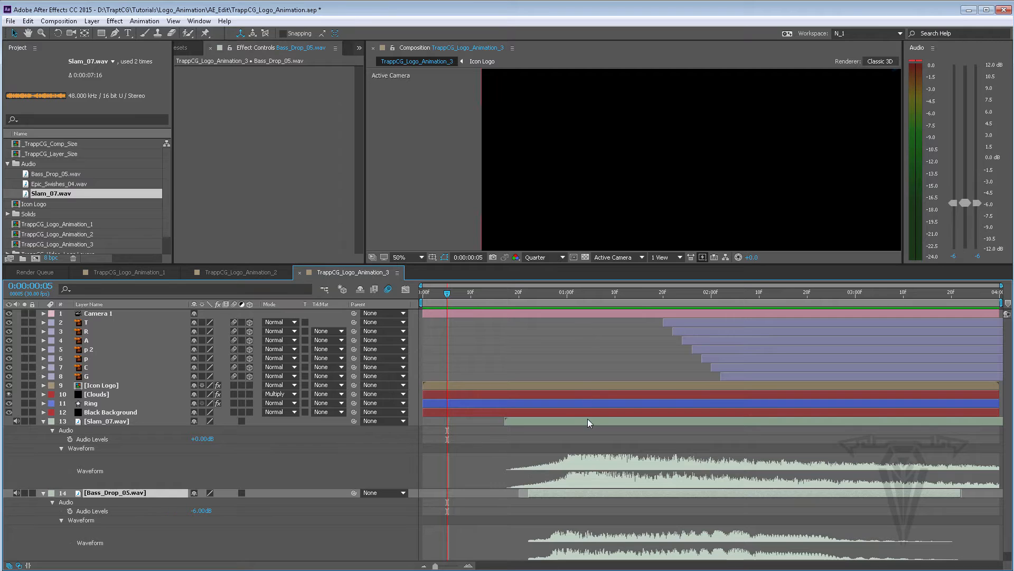
{"action": "mouse_move", "coordinate": [581, 423]}
{"action": "left_mouse_down"}
{"action": "mouse_move", "coordinate": [573, 423]}
{"action": "mouse_move", "coordinate": [541, 296]}
{"action": "mouse_move", "coordinate": [553, 296]}
{"action": "left_mouse_up"}
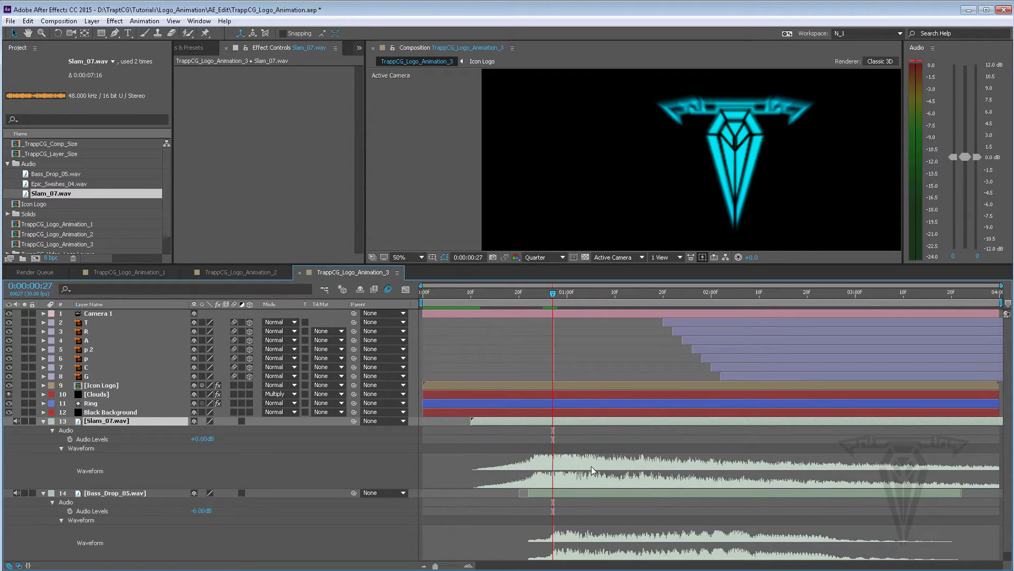
{"action": "left_click_drag", "start_coordinate": [584, 422], "coordinate": [598, 421]}
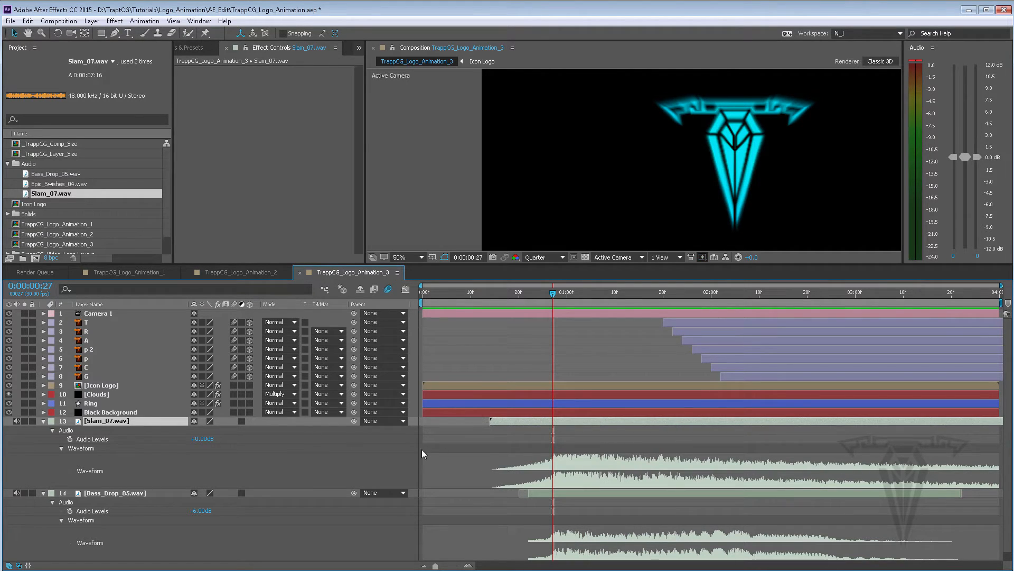
Collapse the Slam_07.wav and Bass_Drop_05.wav layers, mute Bass_Drop_05.wav, and preview the composition
{"action": "left_click", "coordinate": [43, 421]}
{"action": "left_click", "coordinate": [44, 430]}
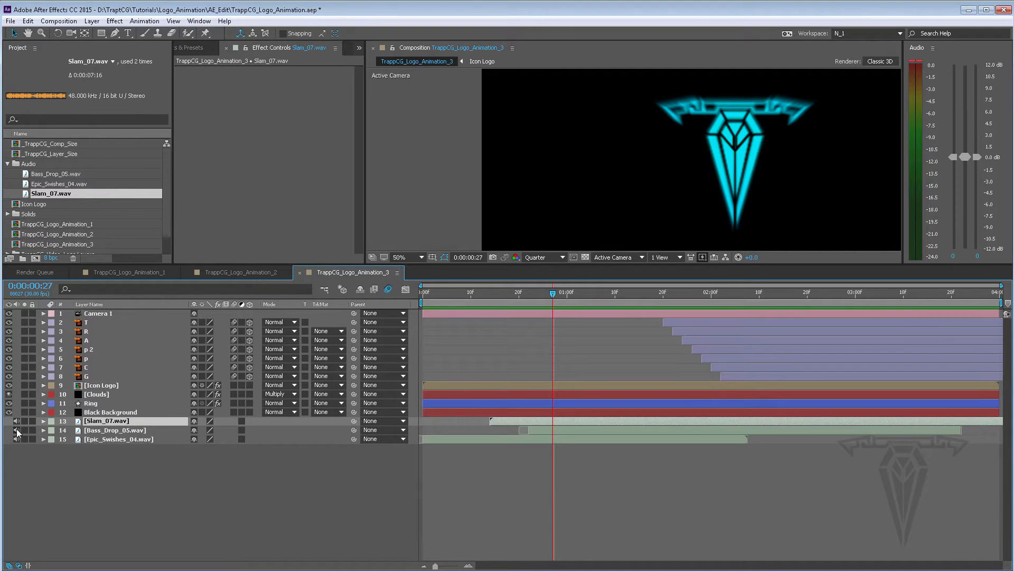
{"action": "left_click", "coordinate": [16, 429]}
{"action": "key", "text": "space"}
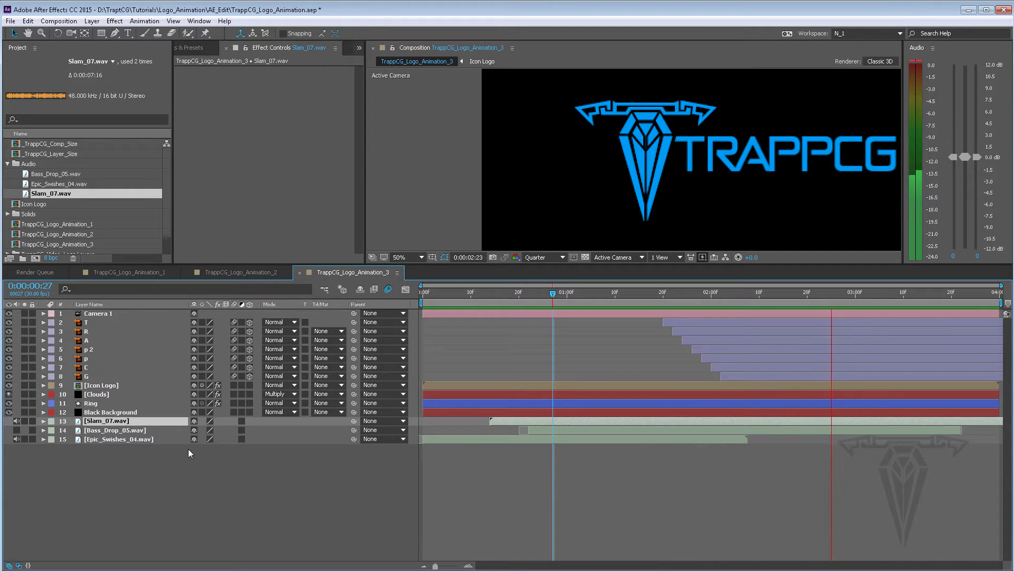
{"action": "key", "text": "space"}
Mute Slam_07.wav as well and preview the composition again
{"action": "left_click", "coordinate": [17, 421]}
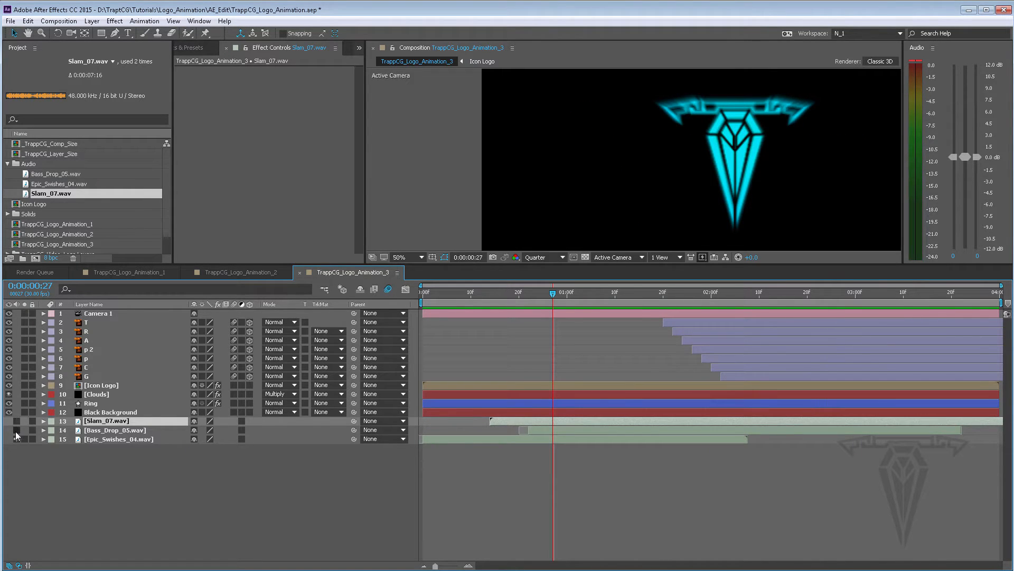
{"action": "key", "text": "space"}
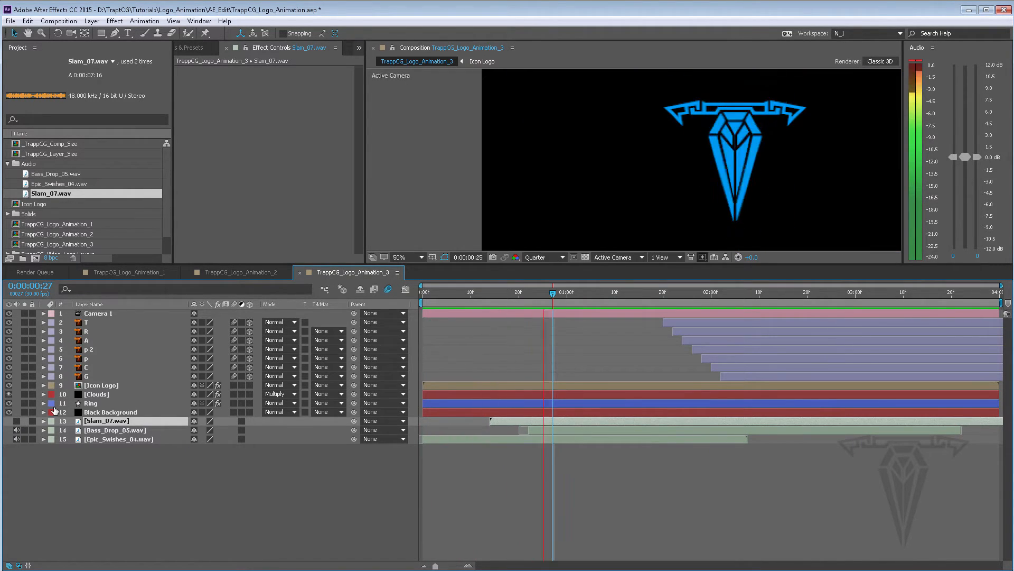
{"action": "key", "text": "space"}
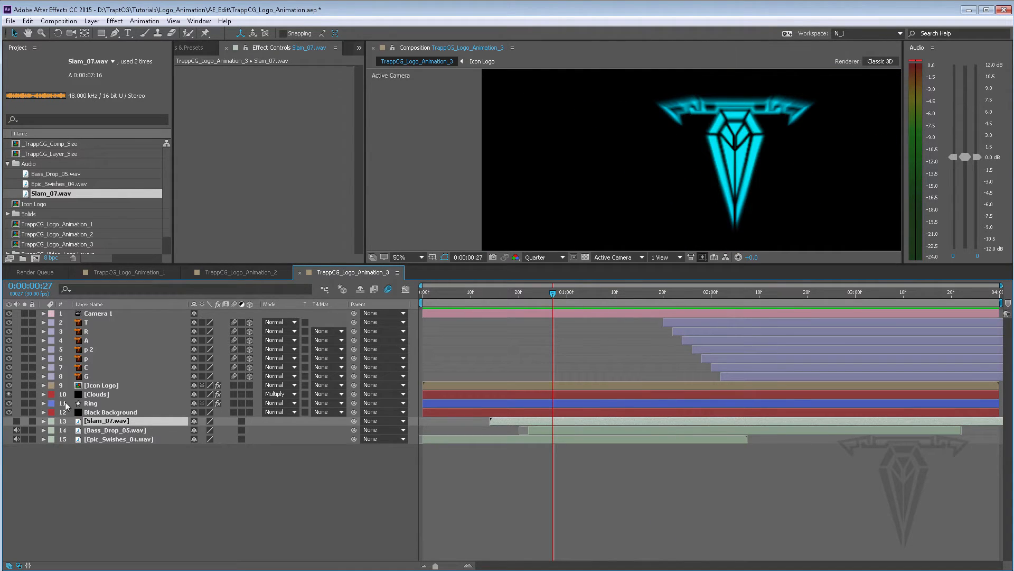
Delete the Bass_Drop_05.wav layer and preview the composition with Slam_07.wav's audio re-enabled
{"action": "left_click", "coordinate": [97, 430]}
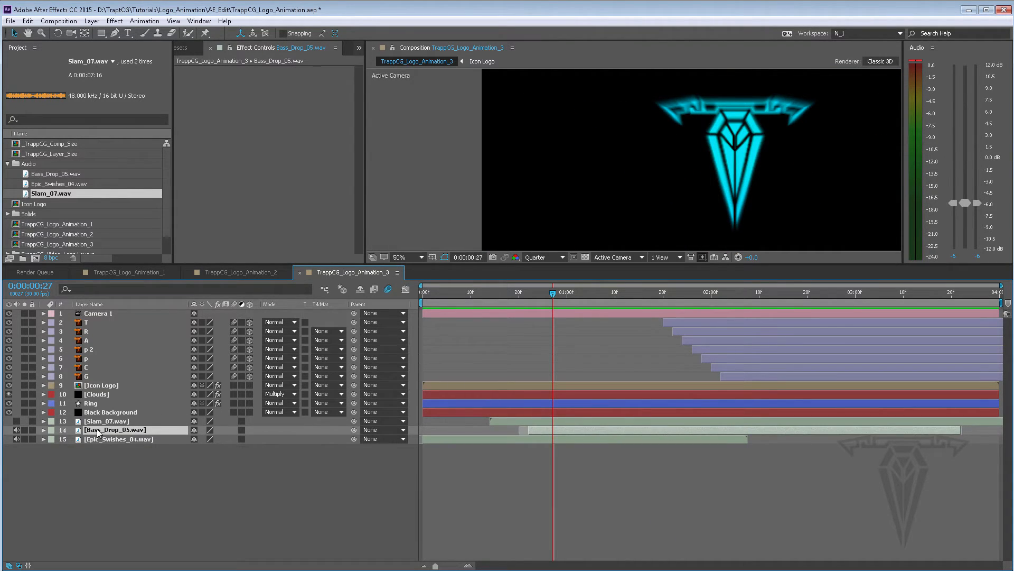
{"action": "key", "text": "Delete"}
{"action": "left_click", "coordinate": [14, 420]}
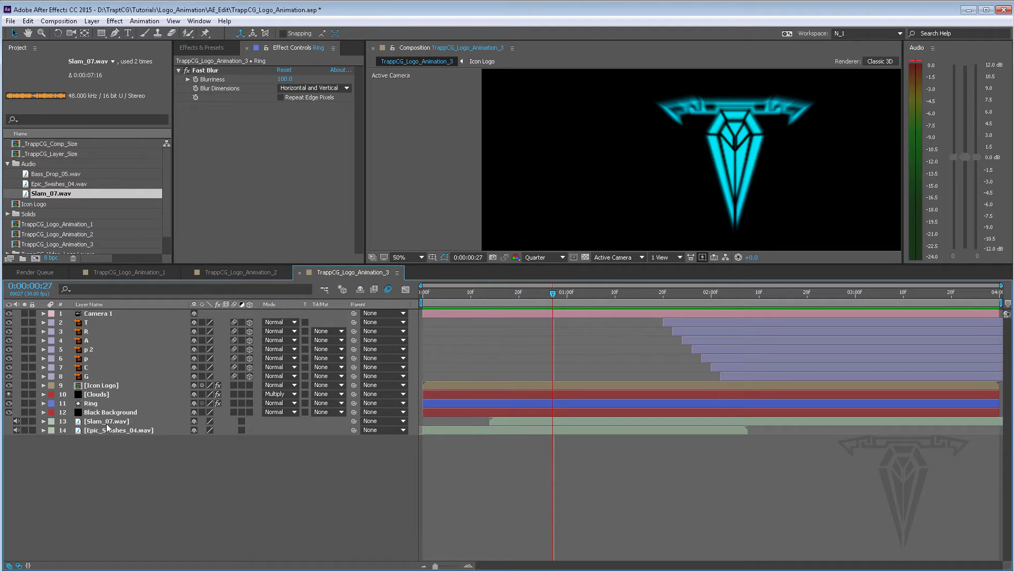
{"action": "key", "text": "space"}
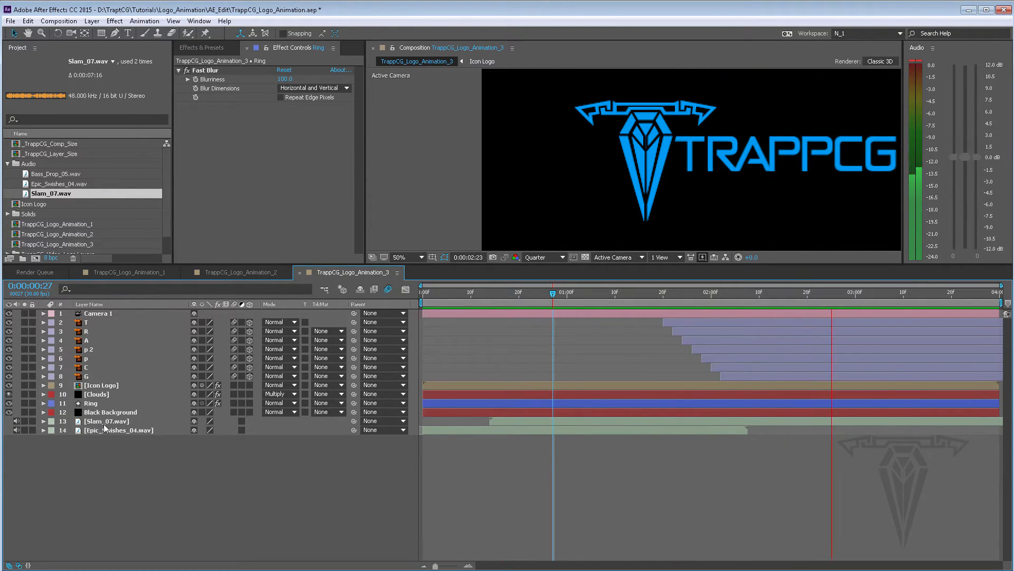
{"action": "key", "text": "space"}
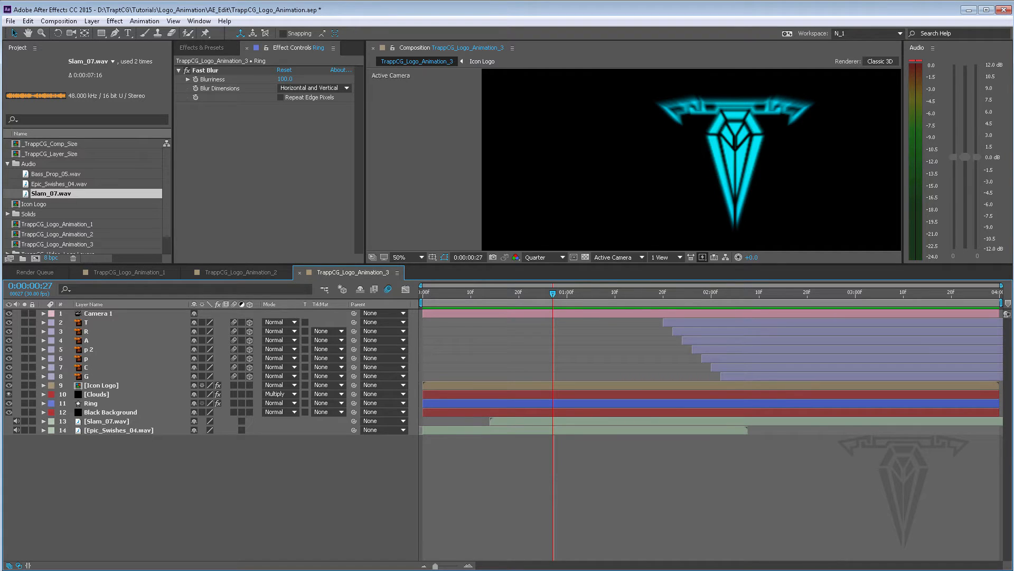
Switch to the file explorer and import Spin_Beep_01.wav into the project's Audio folder
{"action": "key", "text": "alt+Tab"}
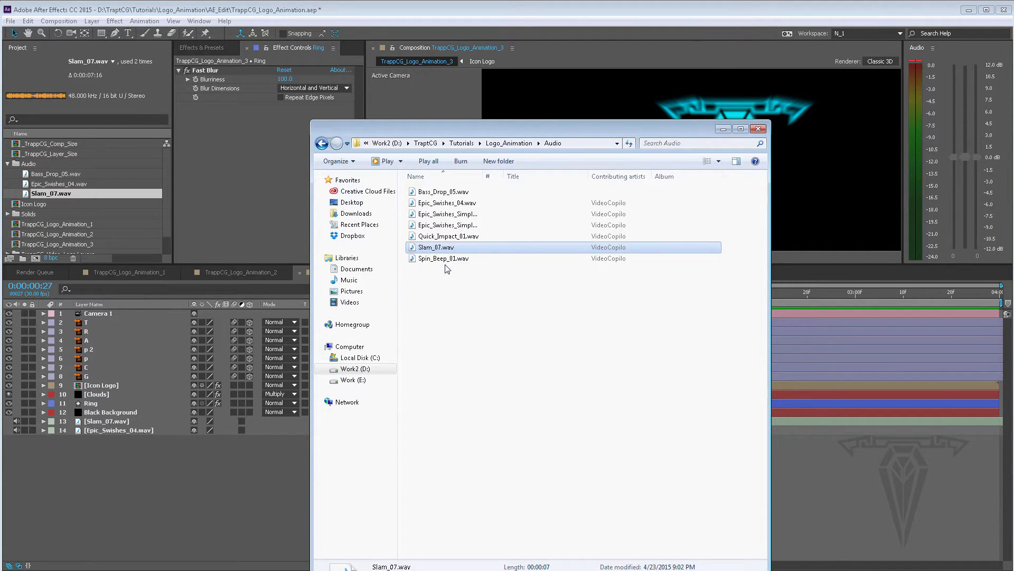
{"action": "left_click", "coordinate": [430, 260]}
{"action": "left_click_drag", "start_coordinate": [433, 260], "coordinate": [28, 167]}
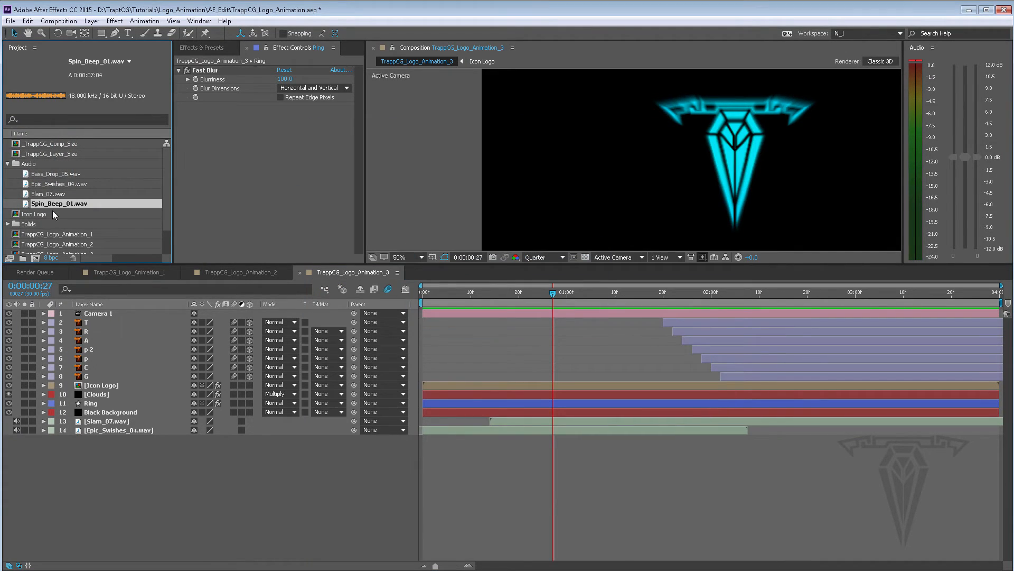
Add Spin_Beep_01.wav to the composition and expand its audio waveform
{"action": "left_click_drag", "start_coordinate": [53, 203], "coordinate": [144, 448]}
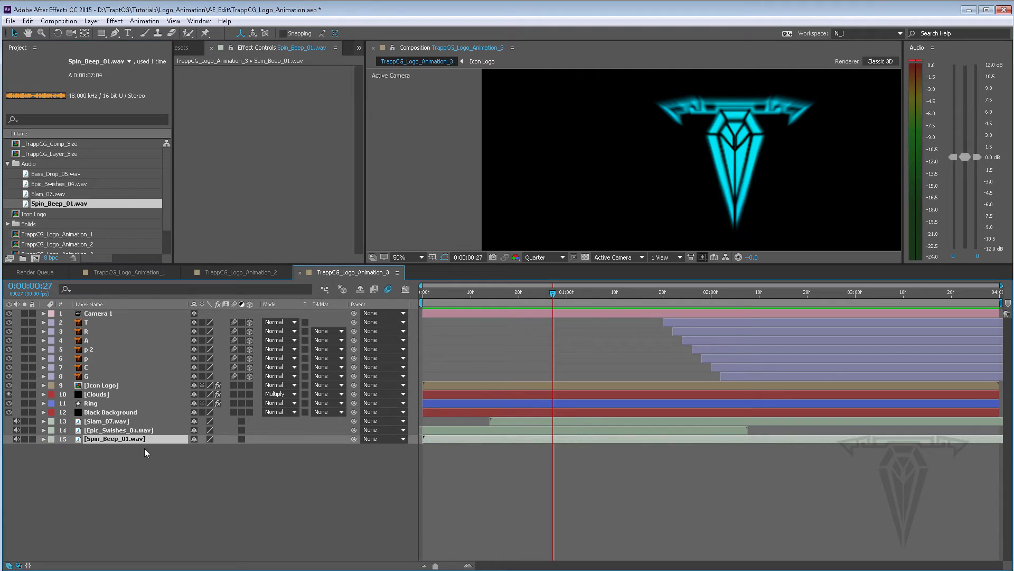
{"action": "left_click", "coordinate": [43, 438]}
{"action": "left_click", "coordinate": [52, 448]}
{"action": "left_click", "coordinate": [61, 466]}
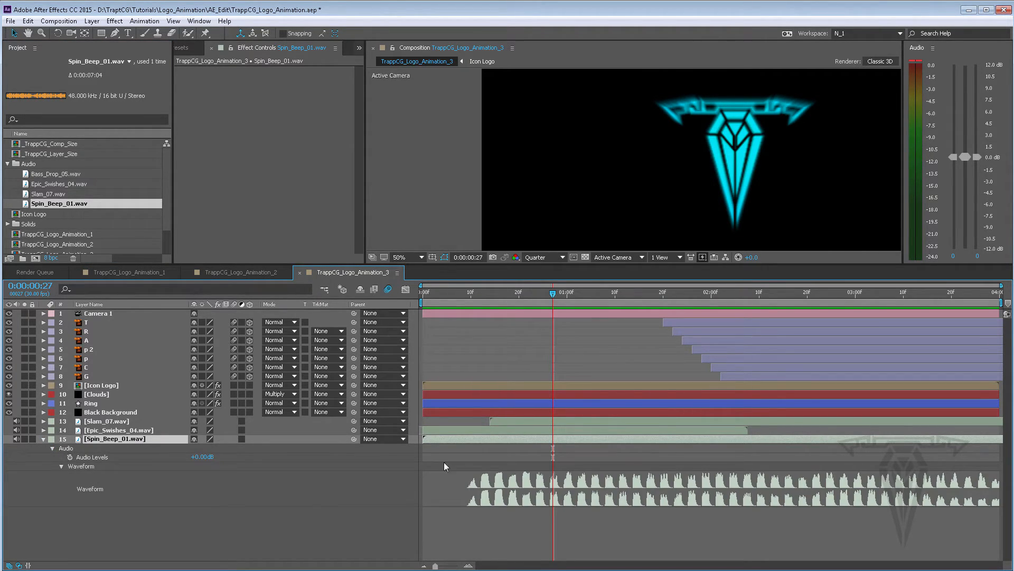
Slide the Spin_Beep_01.wav layer so its sound starts at about 0:00:01:21
{"action": "left_click_drag", "start_coordinate": [439, 442], "coordinate": [478, 441]}
{"action": "left_click_drag", "start_coordinate": [605, 440], "coordinate": [886, 438]}
{"action": "key", "text": "space"}
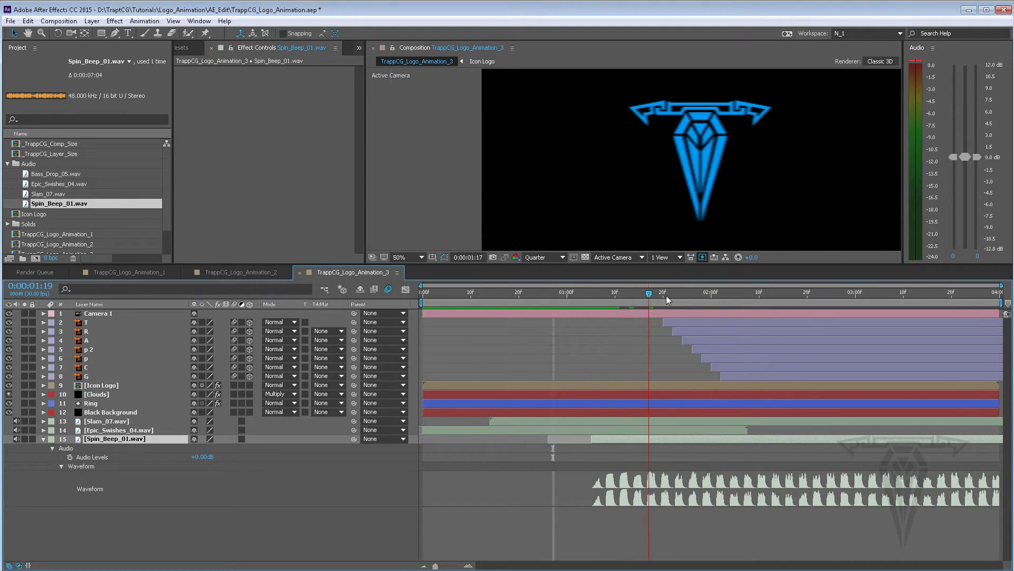
{"action": "left_click_drag", "start_coordinate": [664, 294], "coordinate": [668, 292]}
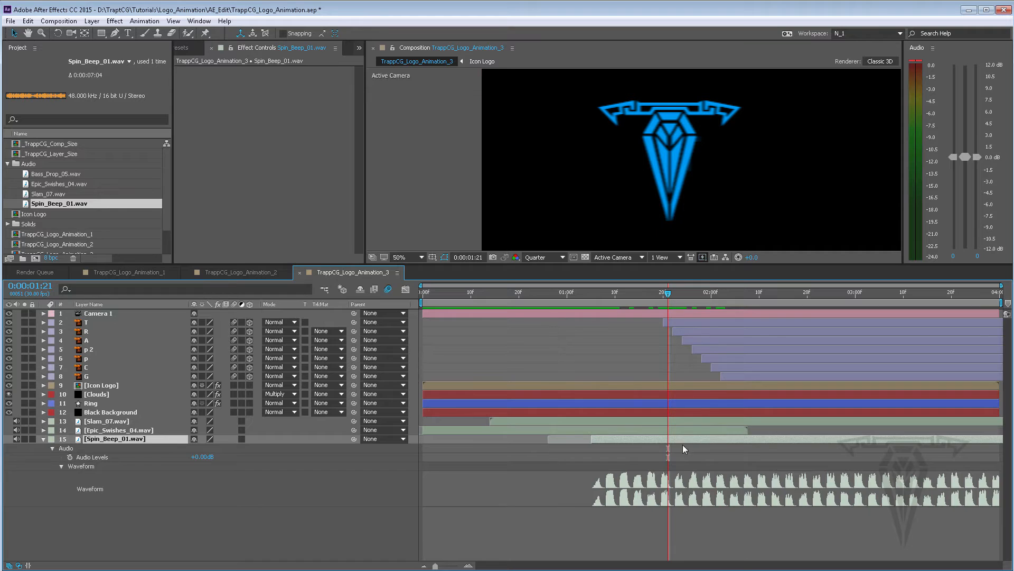
{"action": "left_click_drag", "start_coordinate": [636, 439], "coordinate": [713, 438]}
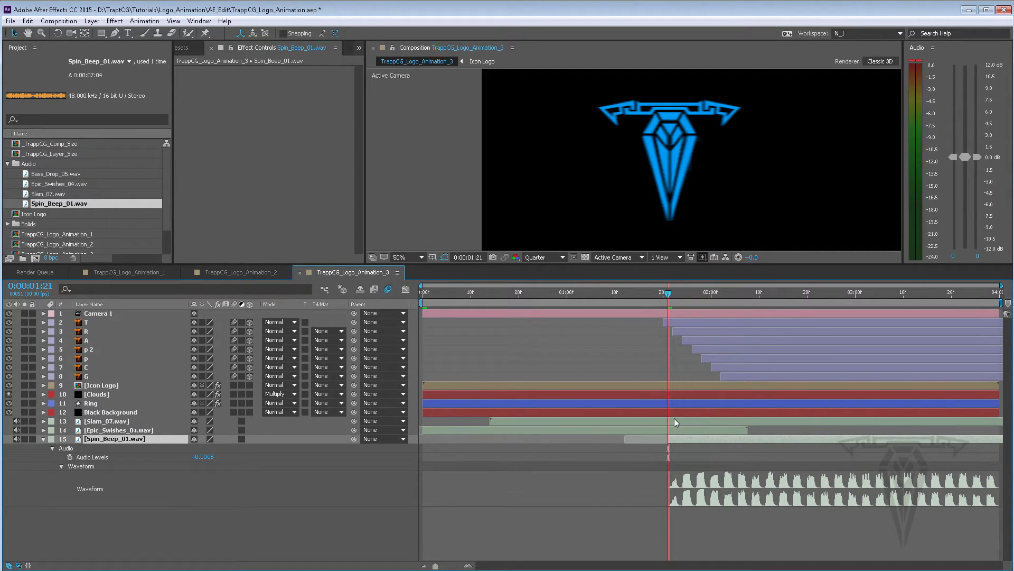
Preview the composition with the new sound timing
{"action": "left_click", "coordinate": [548, 424]}
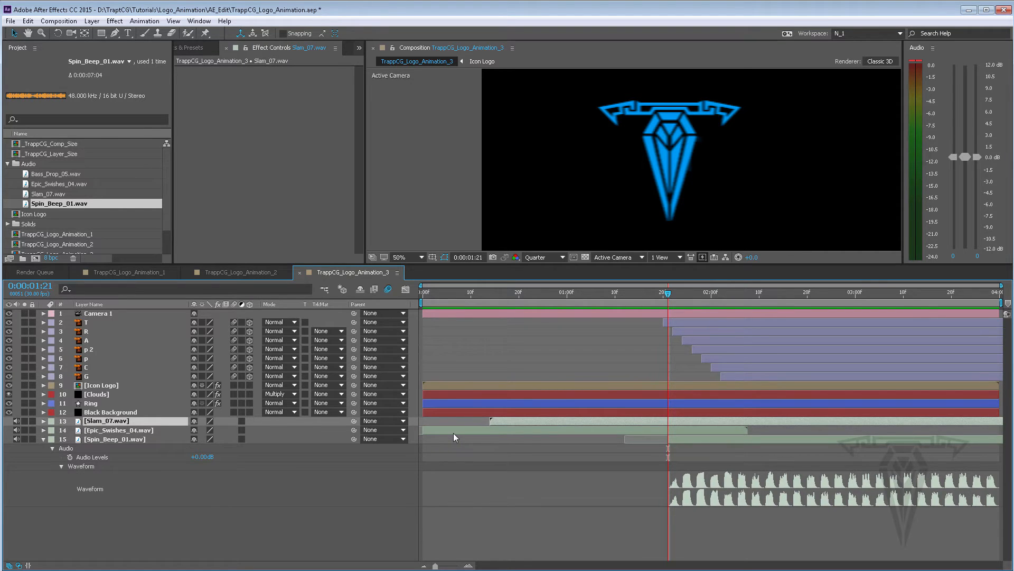
{"action": "key", "text": "space"}
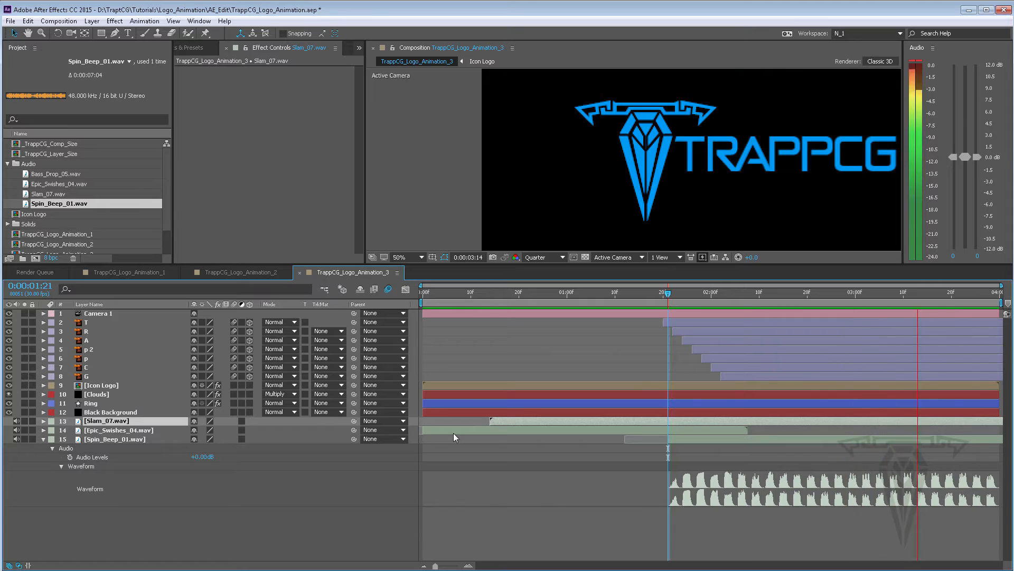
{"action": "key", "text": "space"}
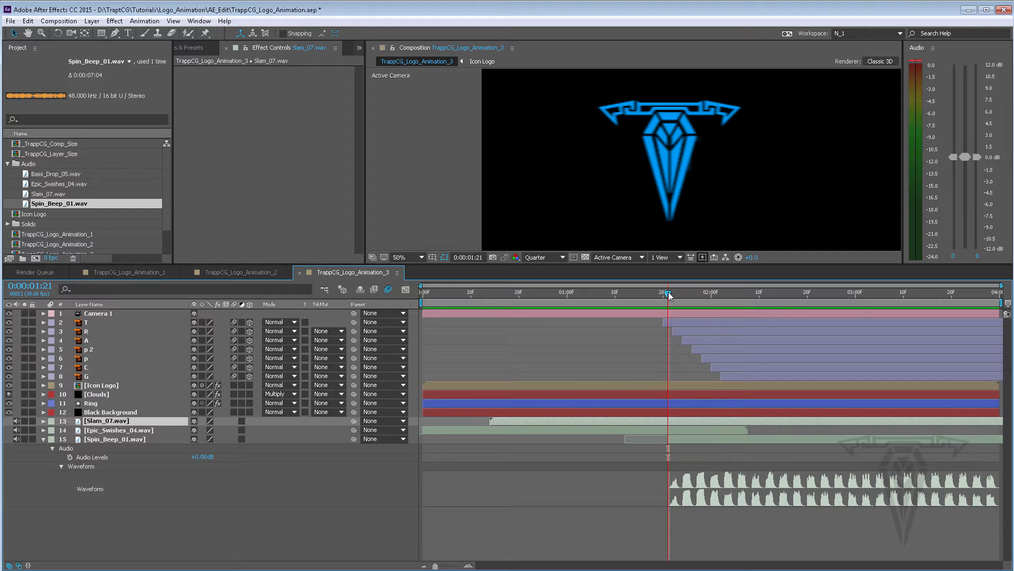
Set an Audio Levels keyframe on Spin_Beep_01.wav at 0:00:02:08
{"action": "left_click_drag", "start_coordinate": [668, 292], "coordinate": [701, 301]}
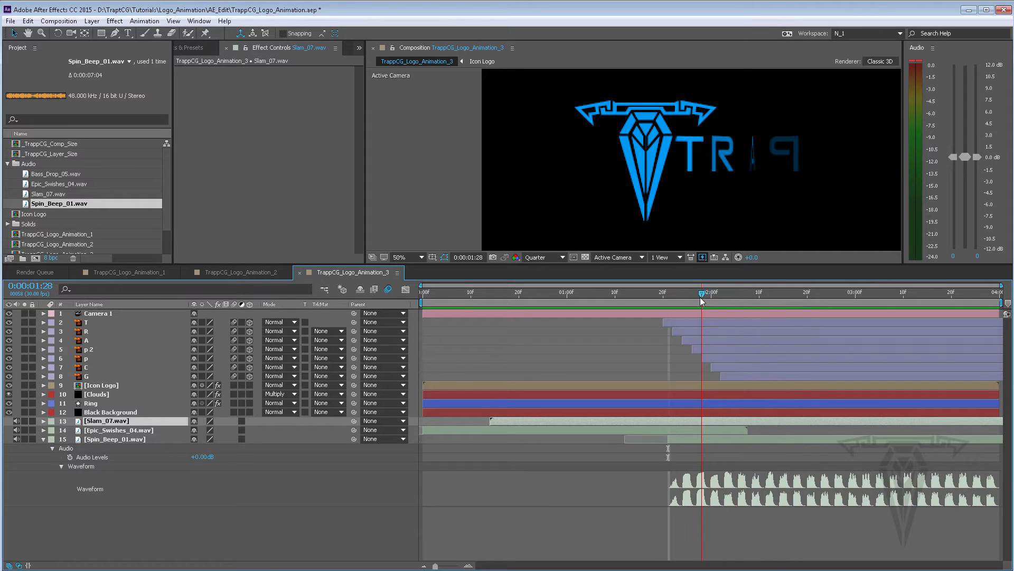
{"action": "left_click", "coordinate": [705, 439]}
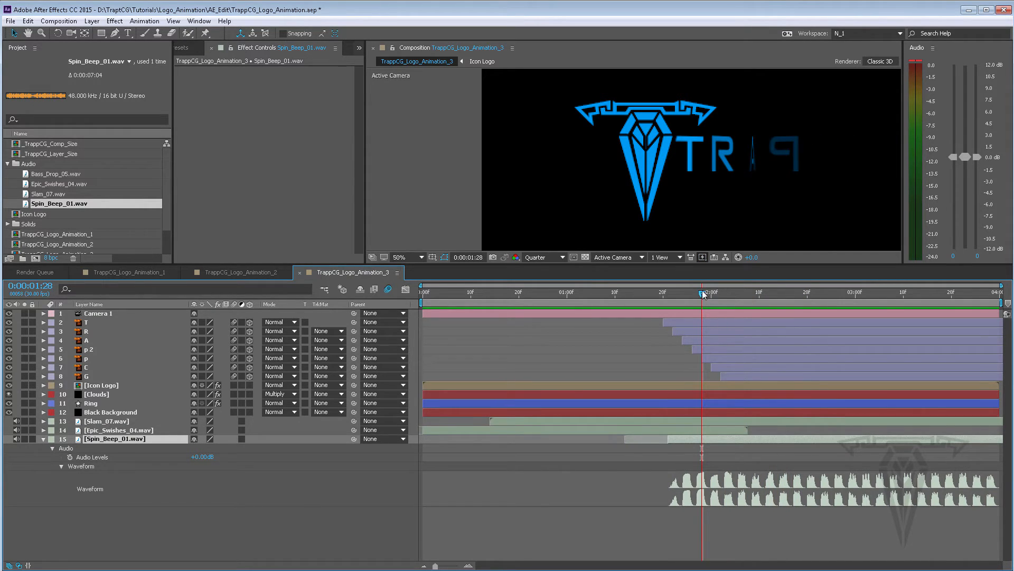
{"action": "left_click_drag", "start_coordinate": [702, 292], "coordinate": [752, 293]}
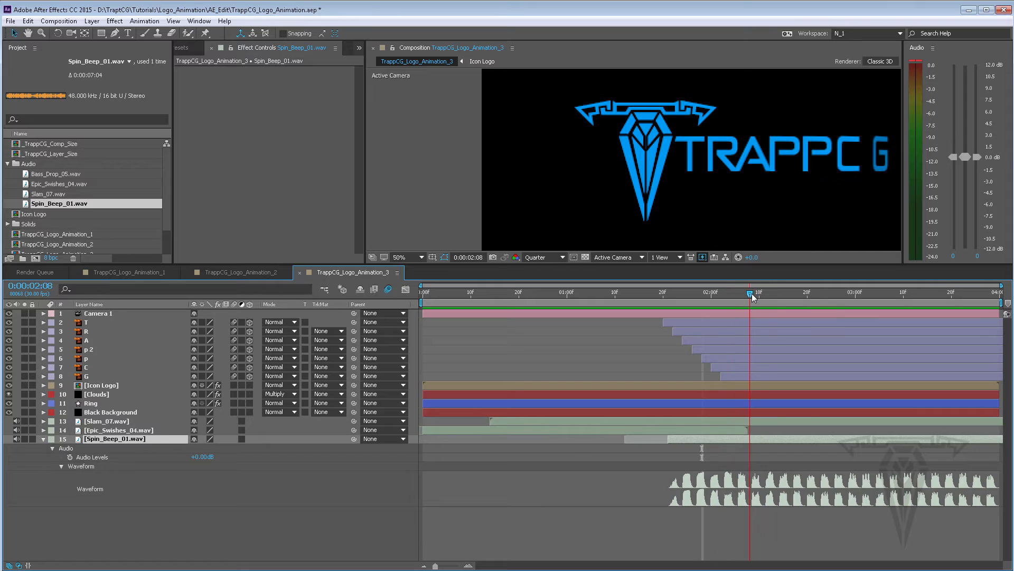
{"action": "left_click", "coordinate": [70, 458]}
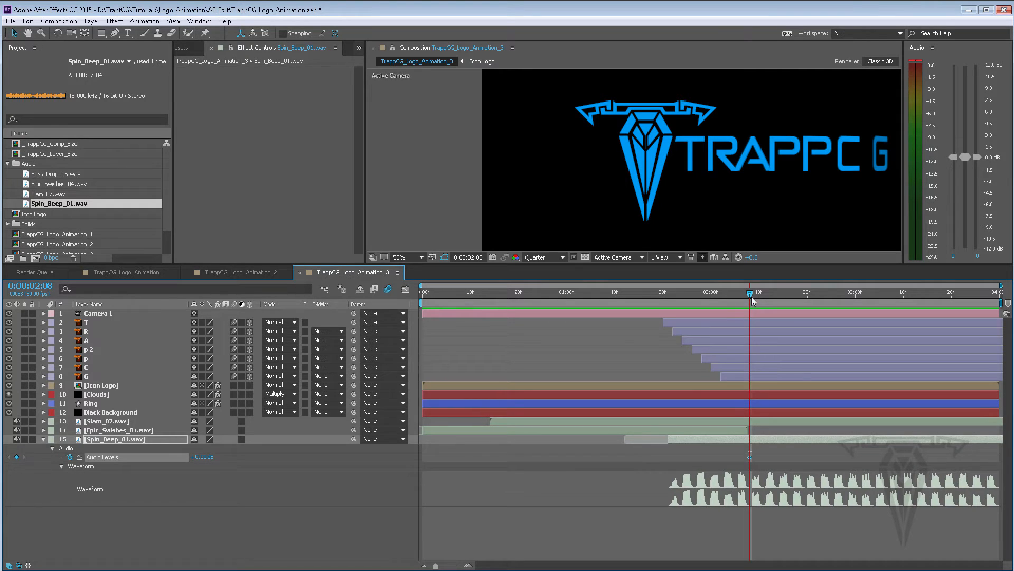
Fade Spin_Beep_01.wav out by keying its Audio Levels to -192 dB at 0:00:02:23
{"action": "left_click_drag", "start_coordinate": [757, 296], "coordinate": [821, 299]}
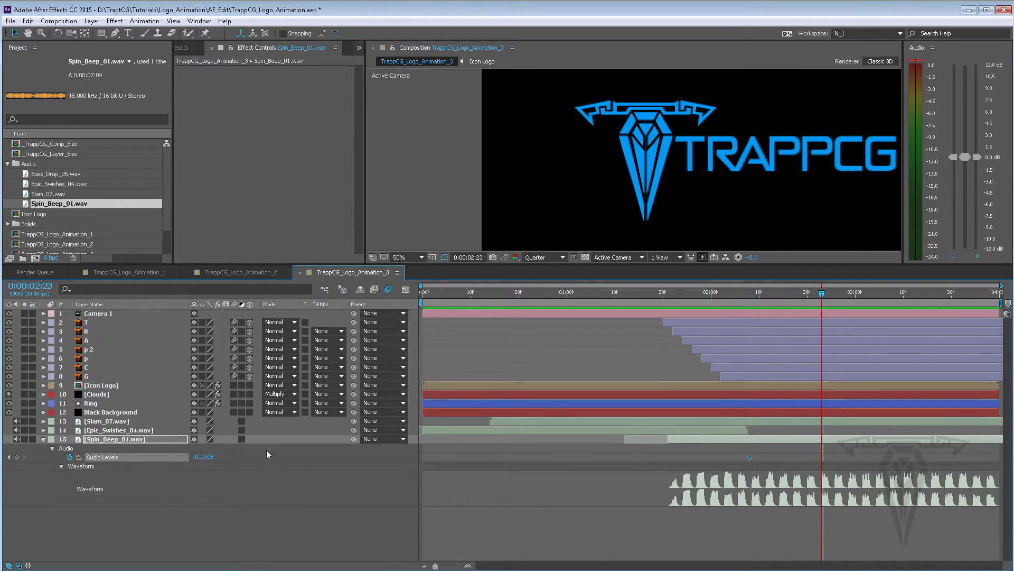
{"action": "left_click_drag", "start_coordinate": [106, 456], "coordinate": [74, 457]}
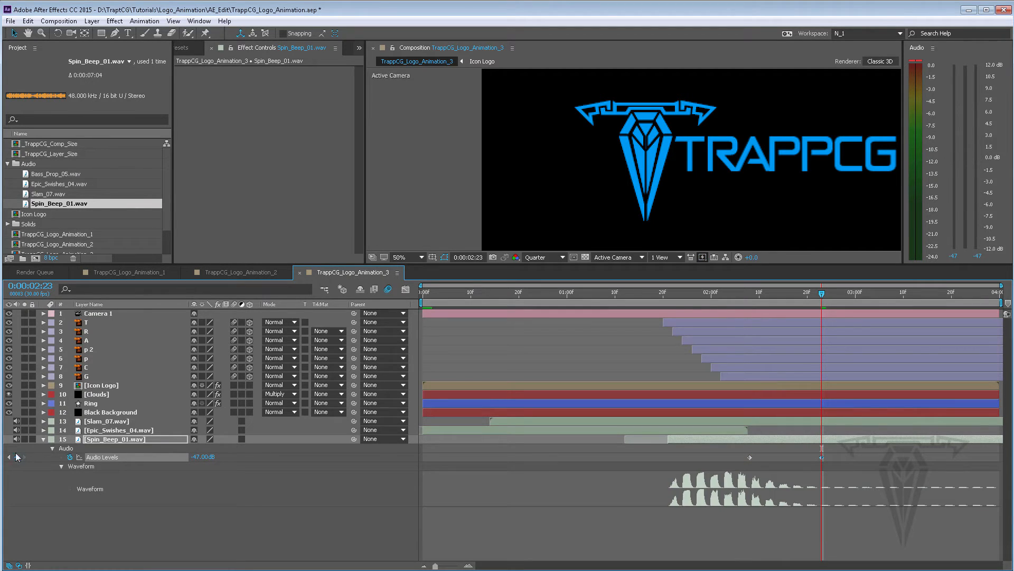
{"action": "left_click_drag", "start_coordinate": [202, 459], "coordinate": [145, 457]}
{"action": "left_click", "coordinate": [204, 458]}
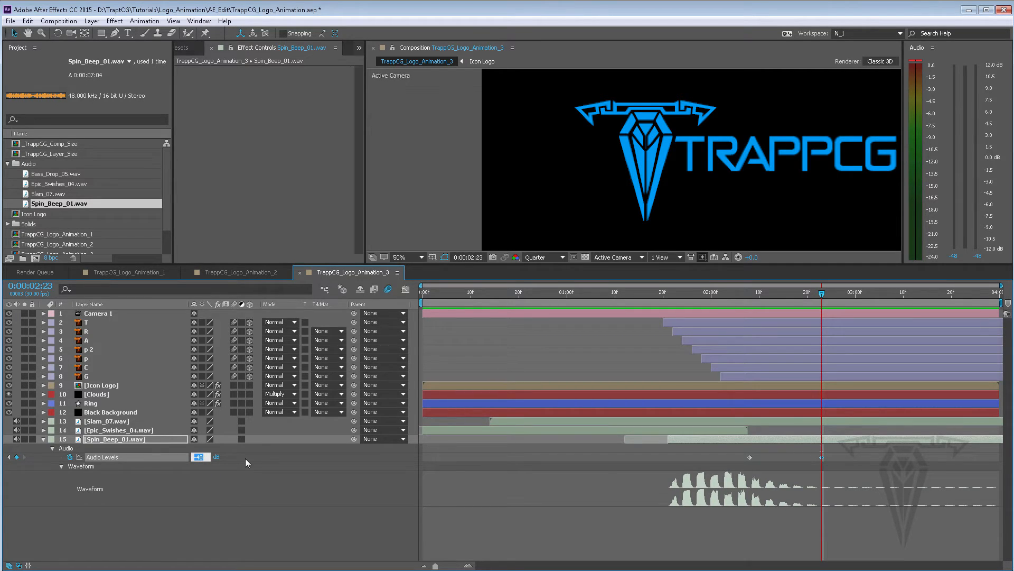
{"action": "type", "text": "-"}
{"action": "type", "text": "192"}
{"action": "key", "text": "Return"}
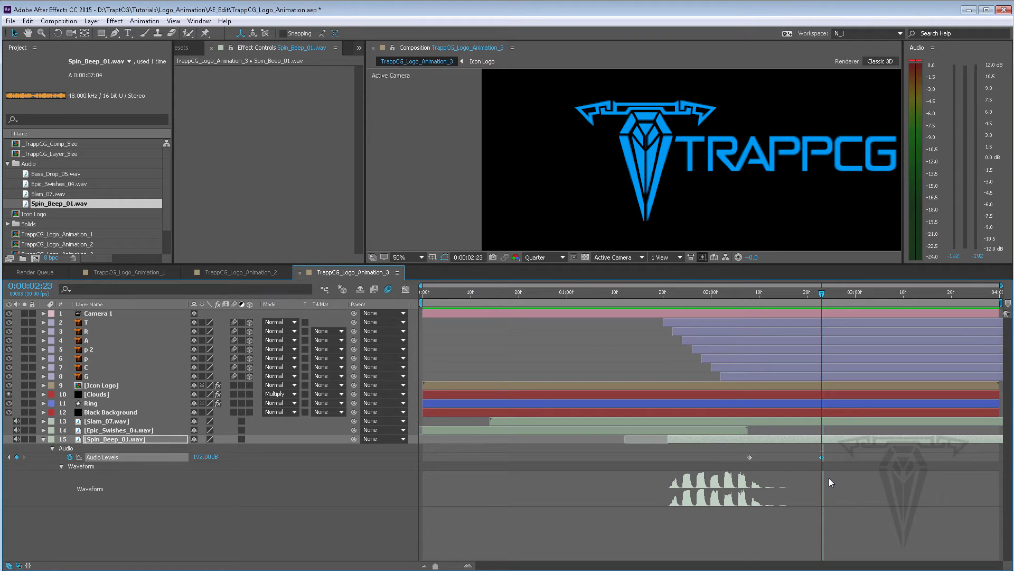
Move Spin_Beep_01.wav's -192 dB Audio Levels keyframe to about 0:00:03:08 and preview the fade
{"action": "key", "text": "space"}
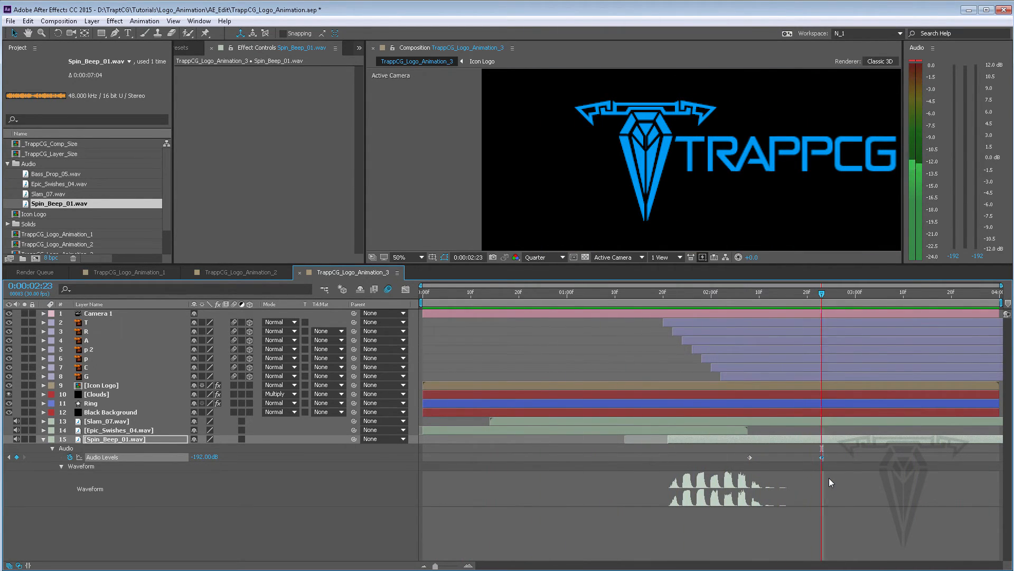
{"action": "key", "text": "space"}
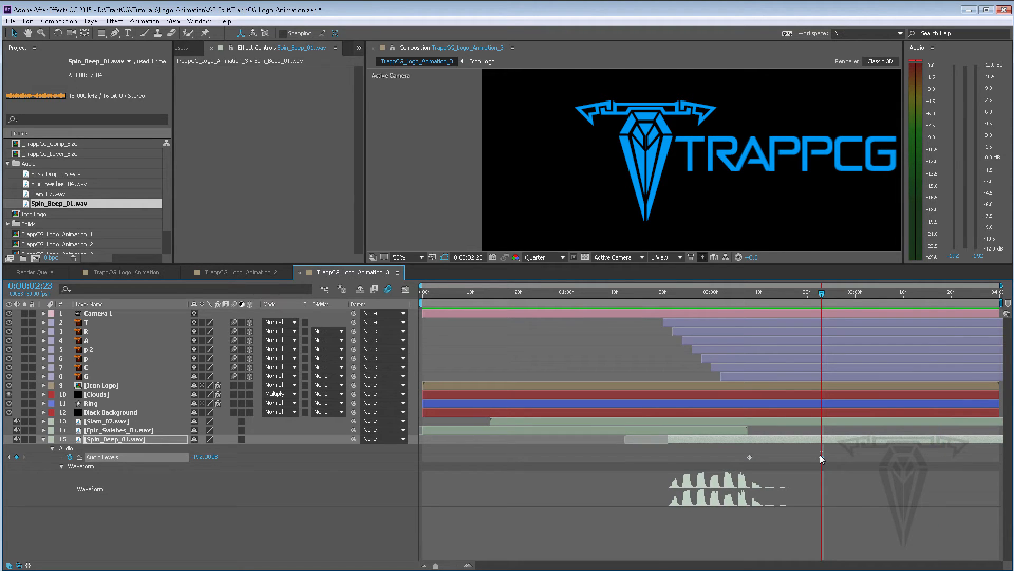
{"action": "left_click_drag", "start_coordinate": [821, 455], "coordinate": [892, 456]}
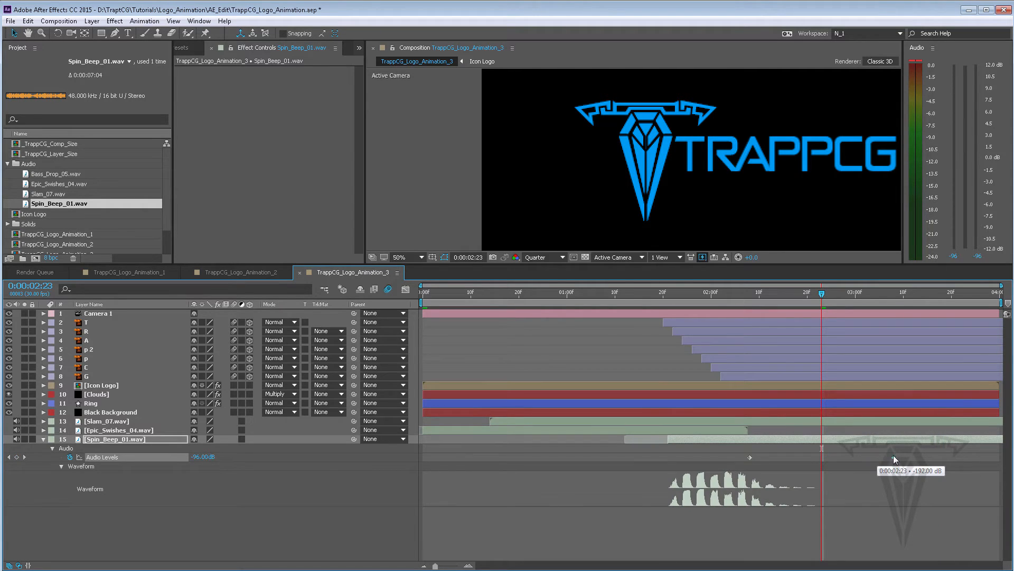
{"action": "key", "text": "space"}
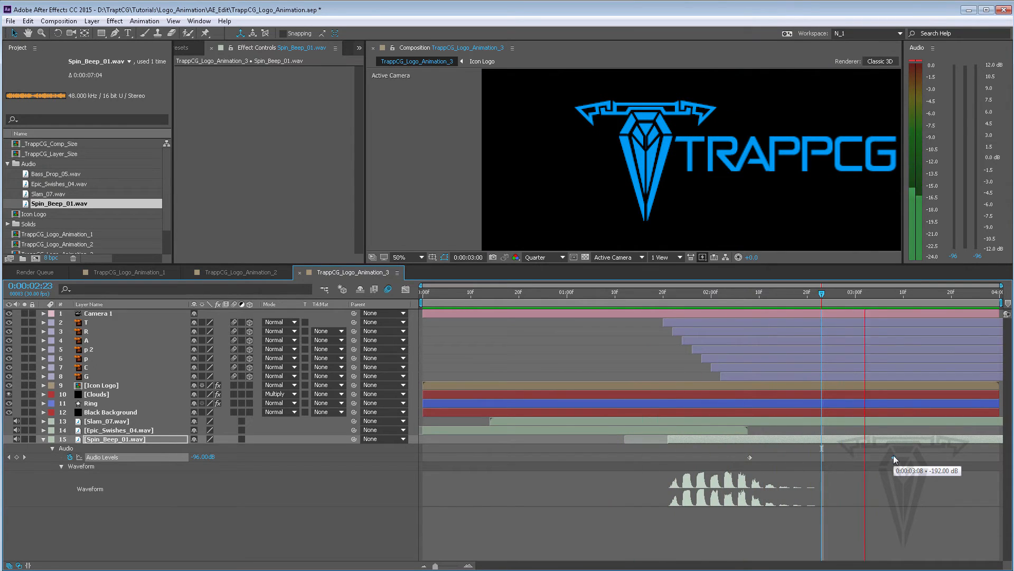
{"action": "key", "text": "space"}
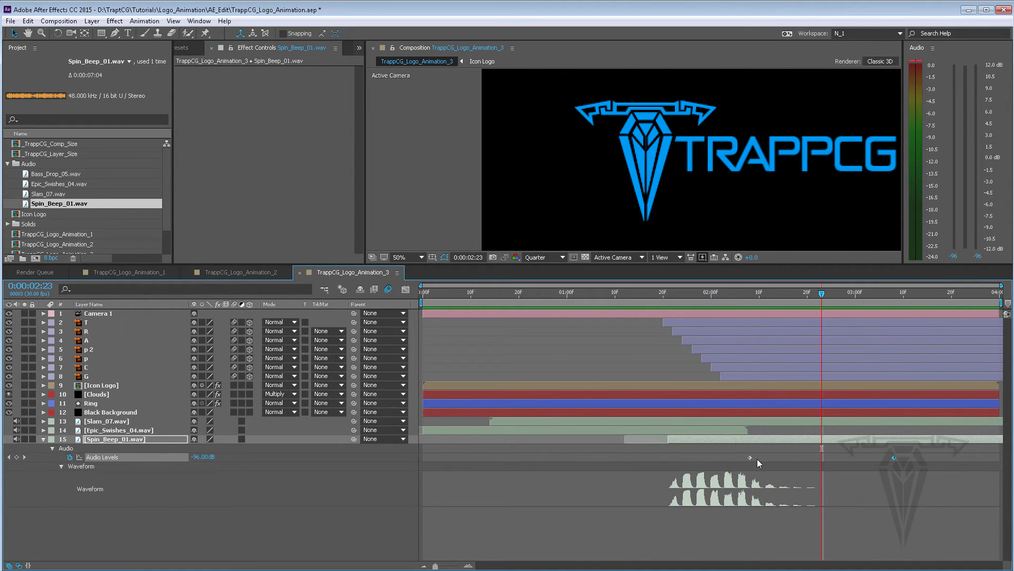
Shift the spin beep's hold keyframe to 0:00:02:10 and the fade-out keyframe to about 0:00:03:13, then preview
{"action": "left_click_drag", "start_coordinate": [750, 457], "coordinate": [761, 455]}
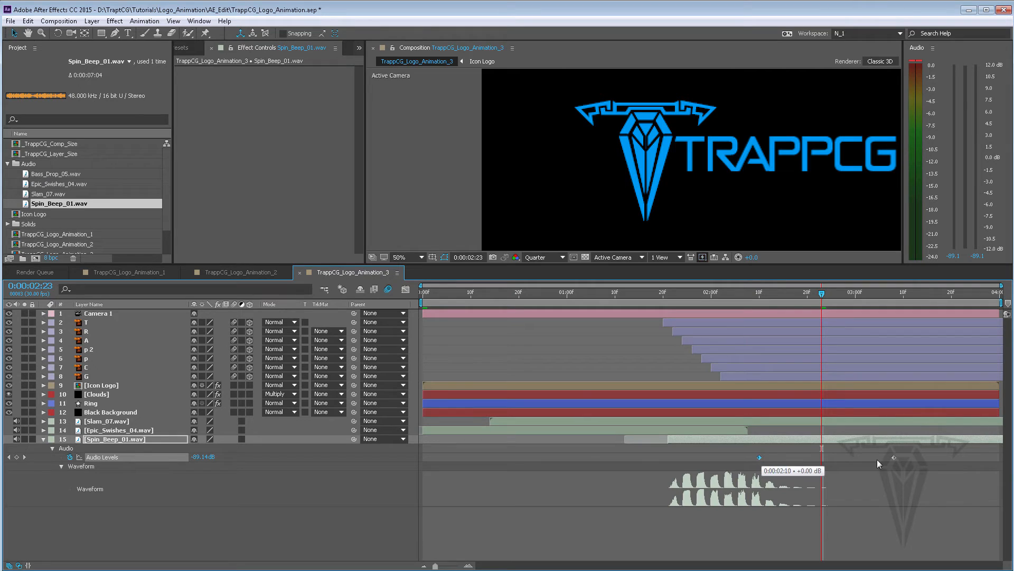
{"action": "left_click_drag", "start_coordinate": [899, 457], "coordinate": [917, 457]}
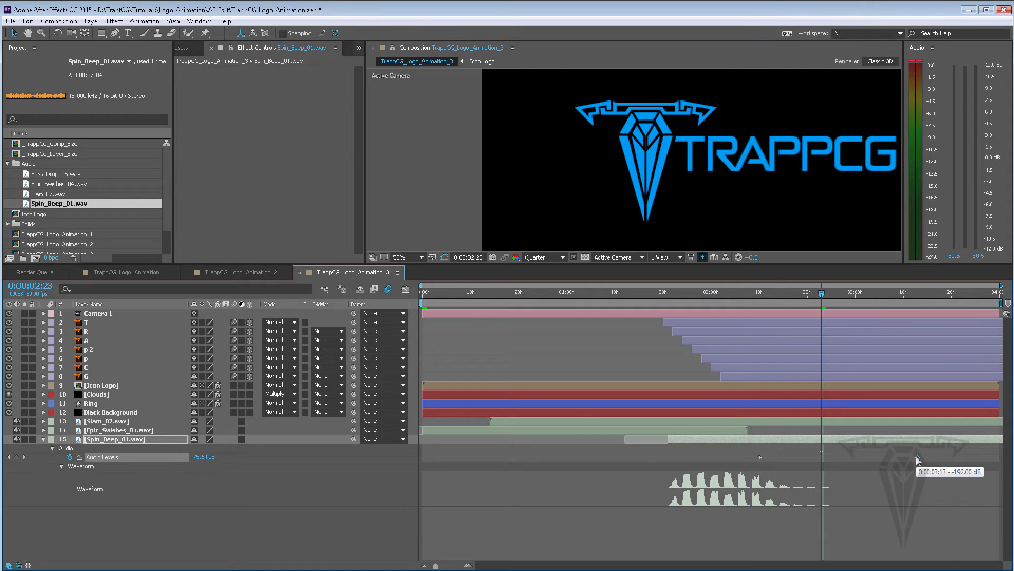
{"action": "key", "text": "space"}
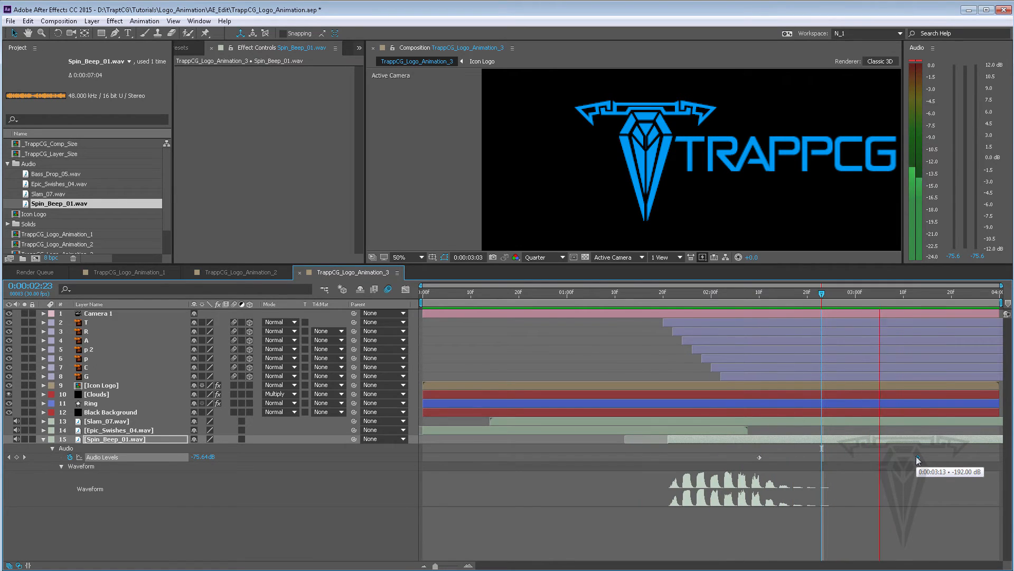
{"action": "key", "text": "space"}
Move the fade-out keyframe to 0:00:03:28 and set its Audio Levels to -48 dB
{"action": "left_click_drag", "start_coordinate": [917, 457], "coordinate": [990, 457]}
{"action": "key", "text": "space"}
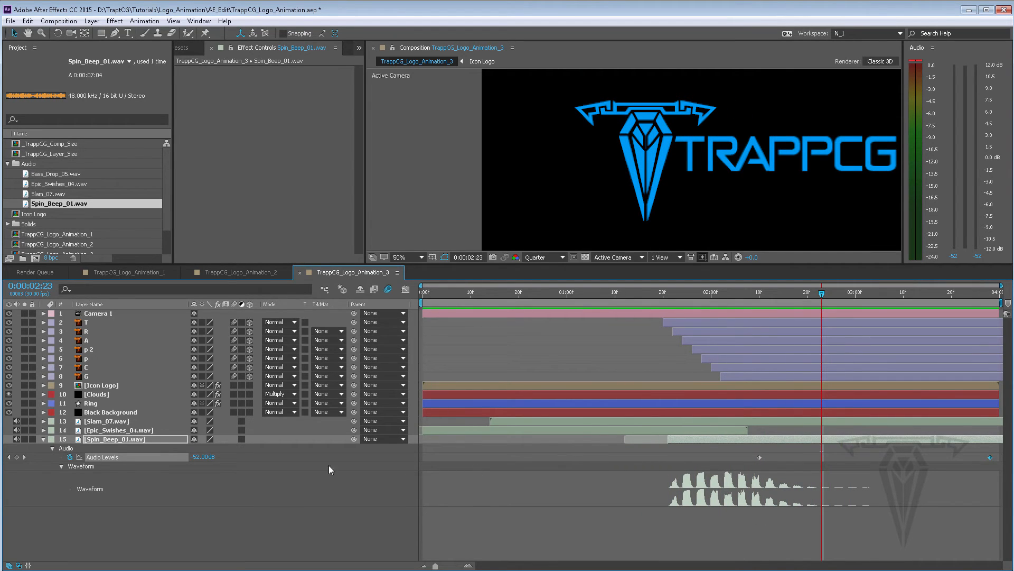
{"action": "left_click", "coordinate": [989, 294]}
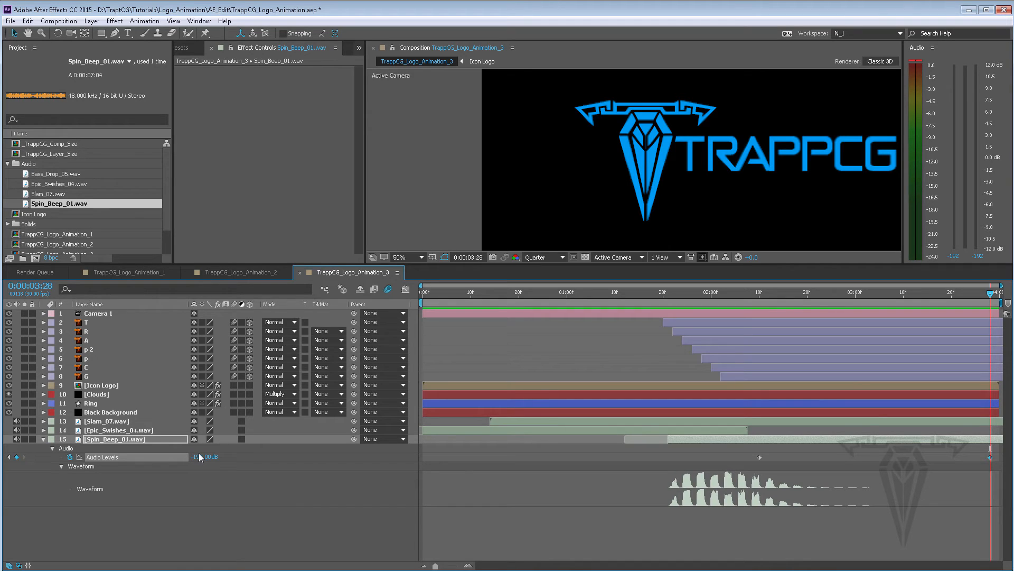
{"action": "left_click", "coordinate": [201, 458]}
{"action": "type", "text": "-48"}
{"action": "key", "text": "Return"}
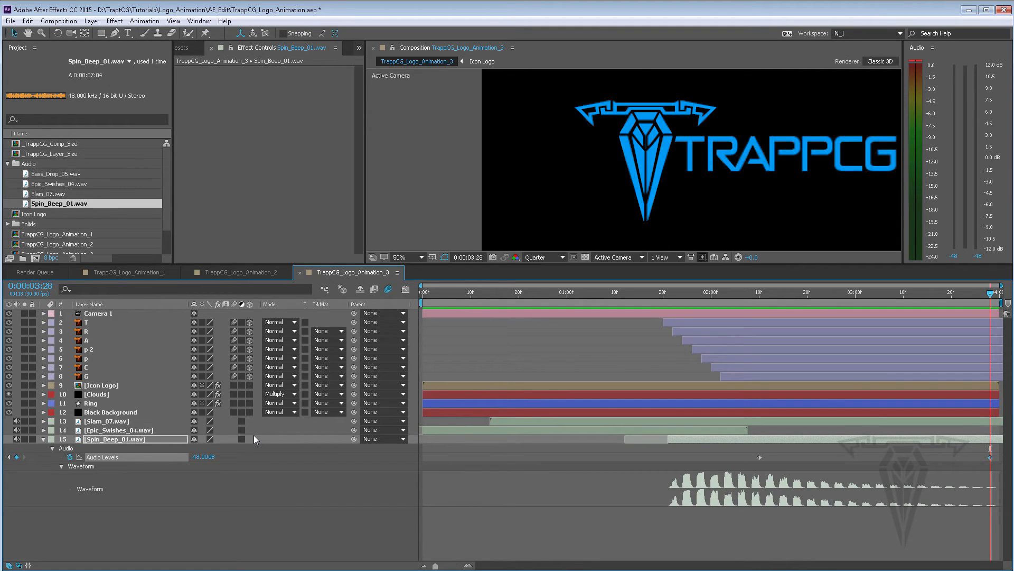
Preview the composition to review the spin beep's fade-out against the logo animation
{"action": "key", "text": "space"}
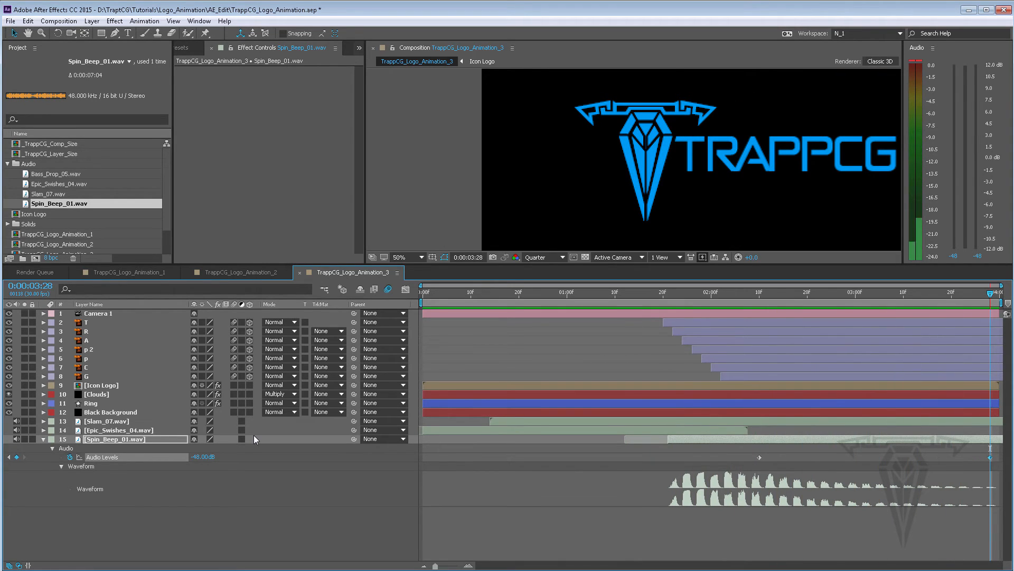
{"action": "key", "text": "space"}
{"action": "scroll", "coordinate": [832, 167], "scroll_direction": "down", "scroll_amount": 2}
{"action": "scroll", "coordinate": [817, 170], "scroll_direction": "up", "scroll_amount": 2}
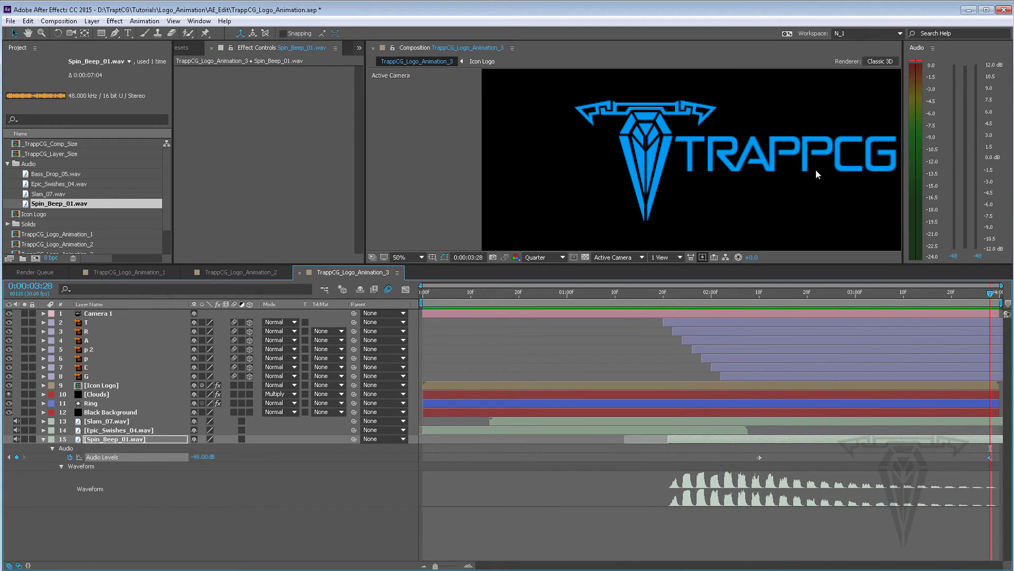
{"action": "scroll", "coordinate": [814, 169], "scroll_direction": "down", "scroll_amount": 2}
{"action": "left_click_drag", "start_coordinate": [811, 170], "coordinate": [751, 170]}
{"action": "key", "text": "v"}
{"action": "left_click_drag", "start_coordinate": [711, 291], "coordinate": [803, 294]}
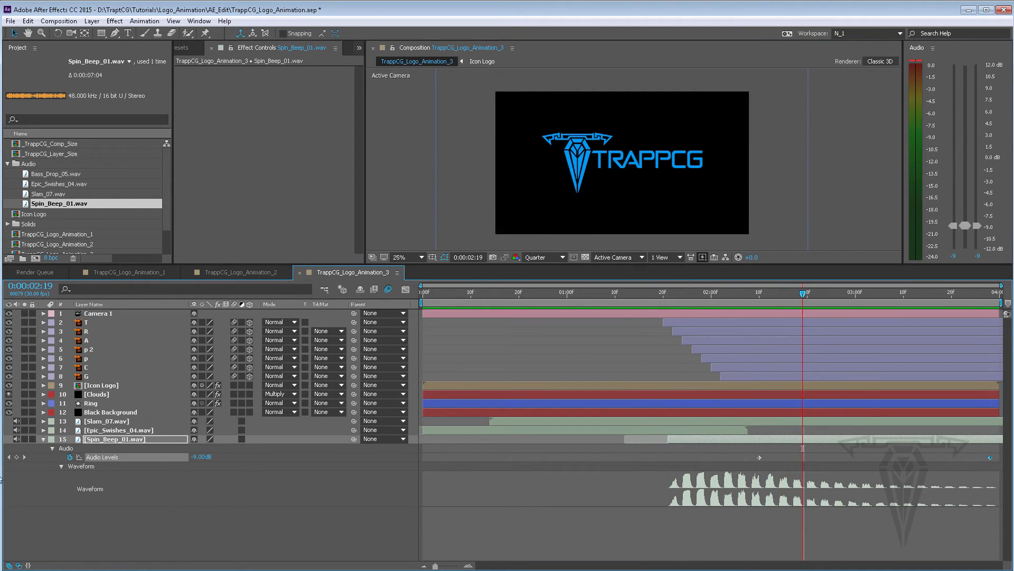
Lower the Audio Levels of Epic_Swishes_04.wav to -6 dB
{"action": "left_click", "coordinate": [43, 439]}
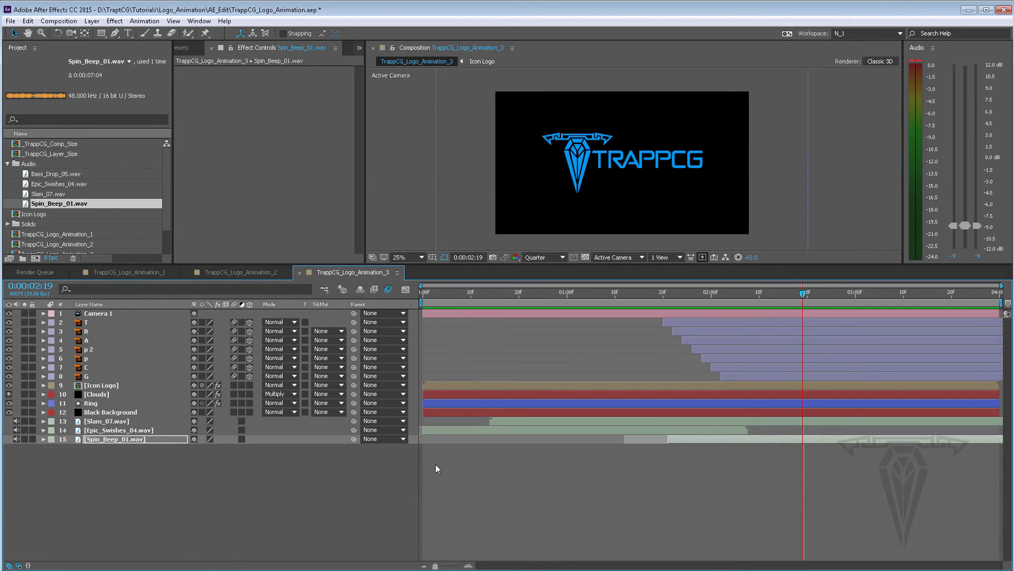
{"action": "left_click", "coordinate": [43, 431]}
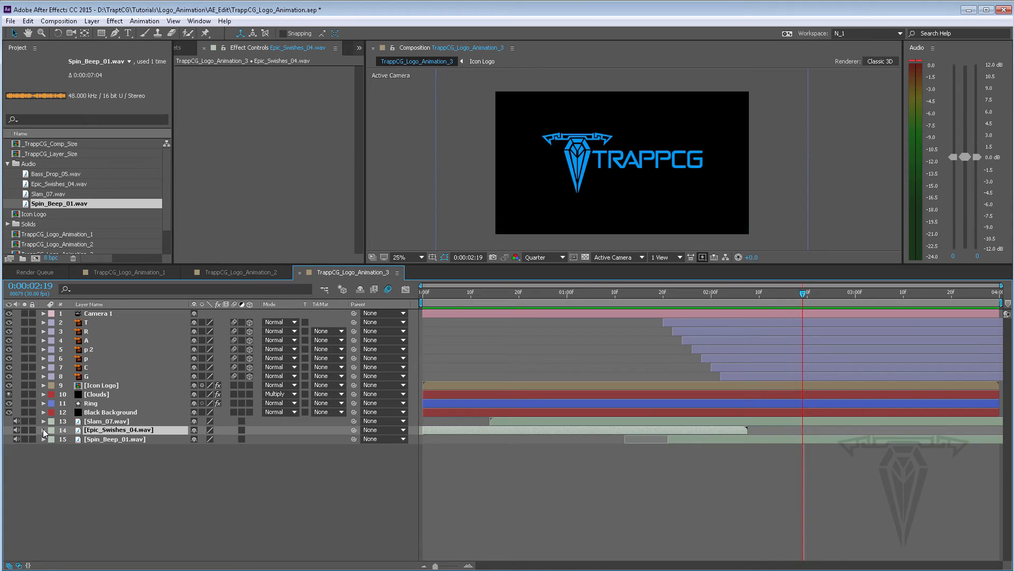
{"action": "left_click", "coordinate": [44, 429]}
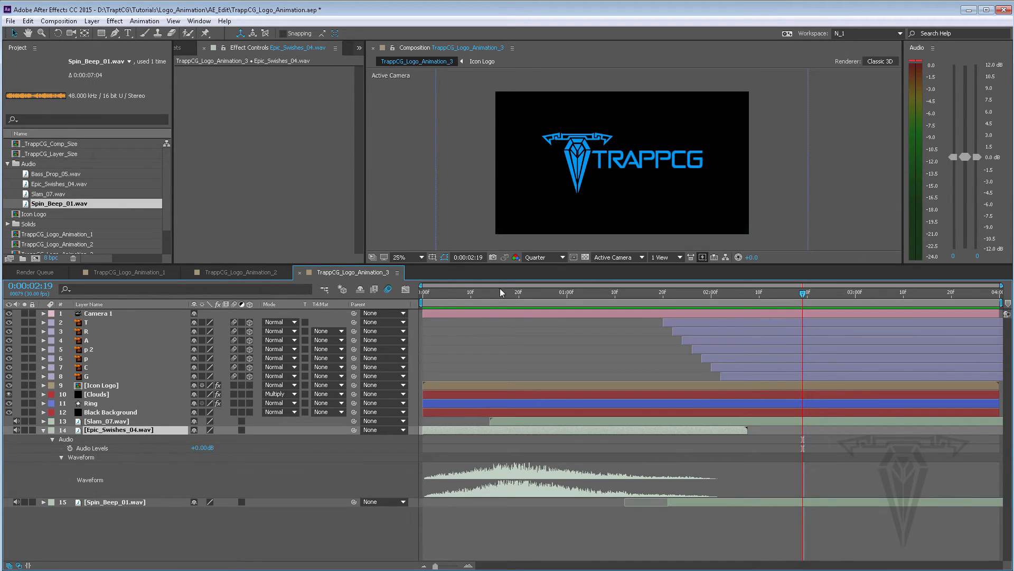
{"action": "left_click_drag", "start_coordinate": [500, 292], "coordinate": [480, 294]}
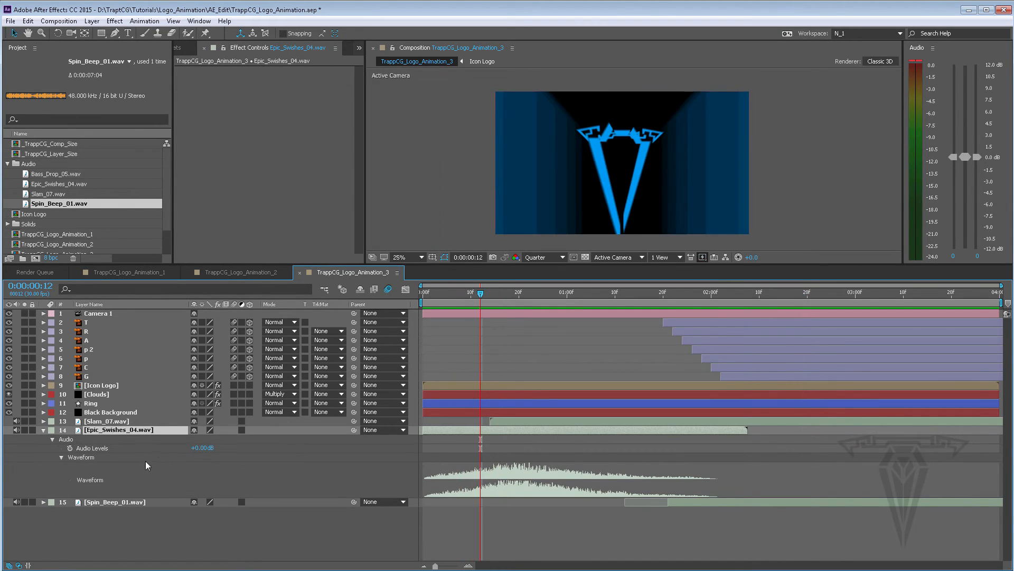
{"action": "left_click", "coordinate": [199, 448]}
{"action": "type", "text": "-6"}
{"action": "key", "text": "Return"}
Lower the Audio Levels of Slam_07.wav to -6 dB
{"action": "left_click", "coordinate": [522, 420]}
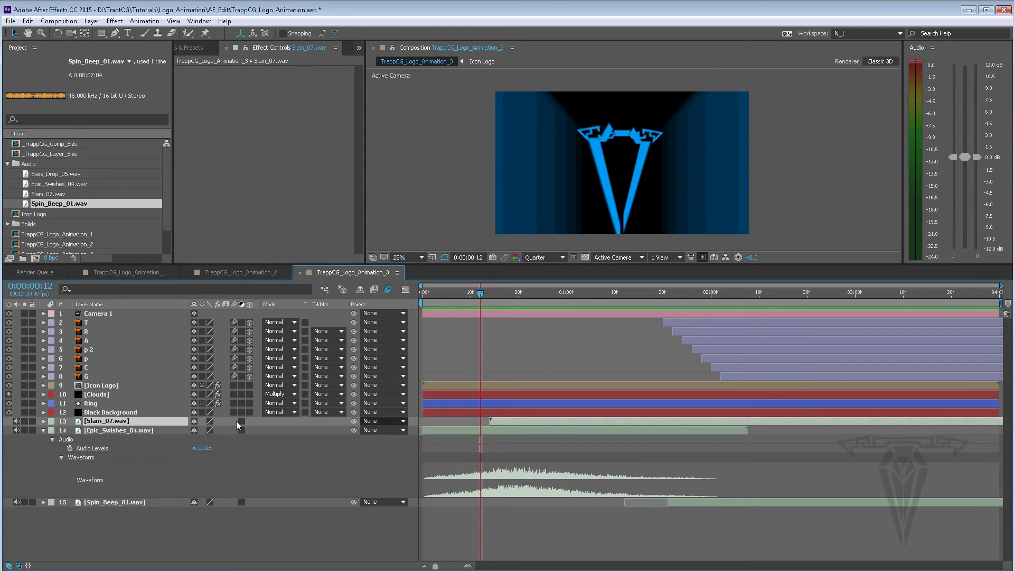
{"action": "left_click", "coordinate": [43, 420]}
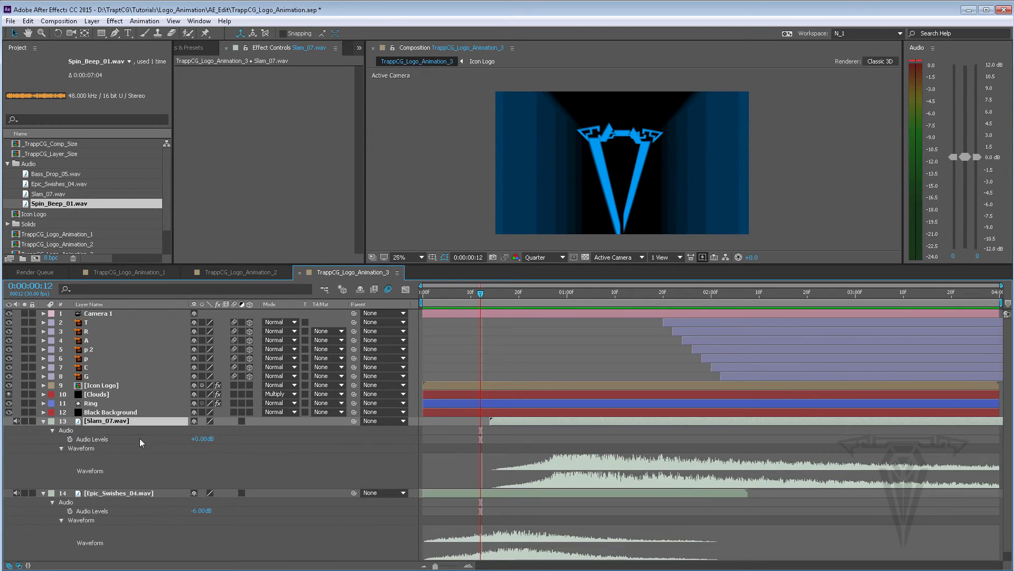
{"action": "left_click", "coordinate": [201, 440]}
{"action": "key", "text": "Return"}
Preview the composition with the lowered sound levels
{"action": "key", "text": "space"}
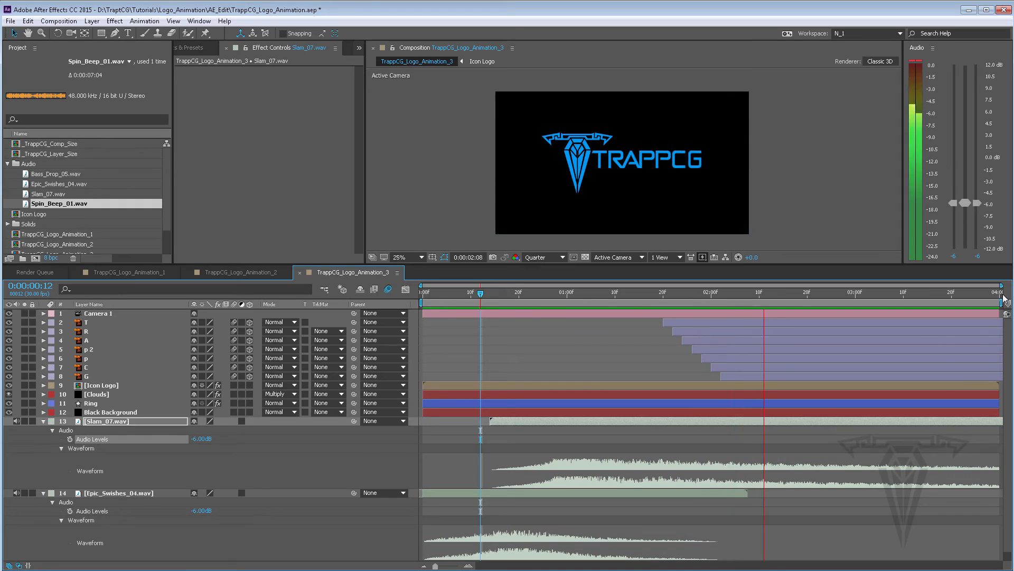
{"action": "scroll", "coordinate": [697, 415], "scroll_direction": "down", "scroll_amount": 1}
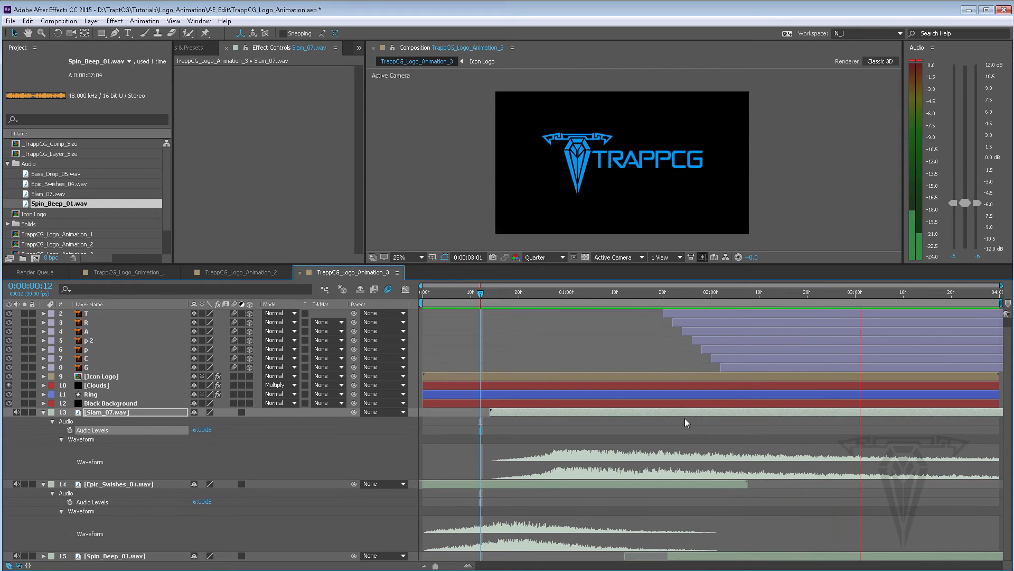
{"action": "left_click", "coordinate": [696, 559]}
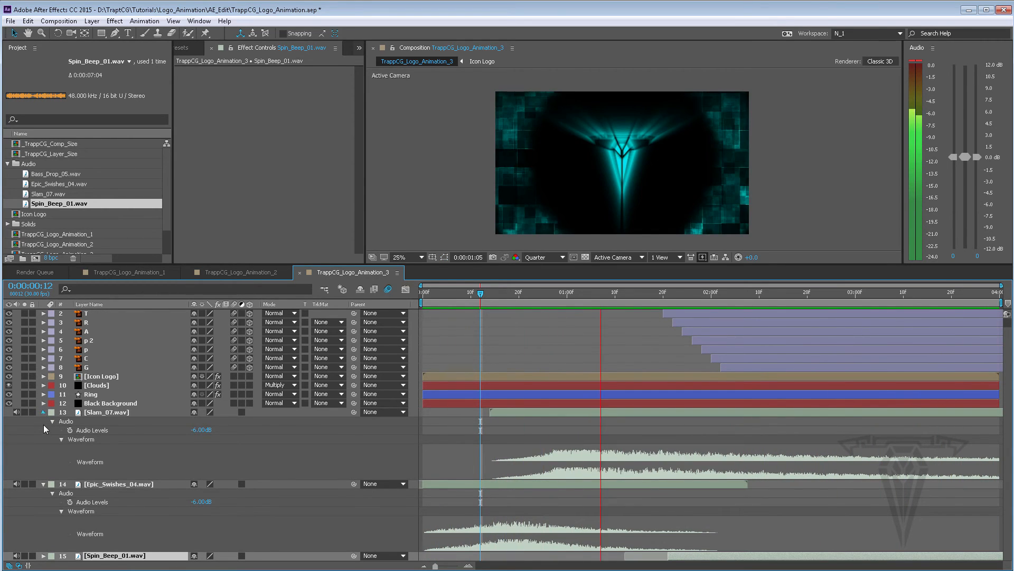
Try setting Spin_Beep_01.wav's Audio Levels to -6 dB at 0:00:00:09, then undo it
{"action": "left_click", "coordinate": [43, 411]}
{"action": "left_click", "coordinate": [44, 429]}
{"action": "left_click", "coordinate": [468, 291]}
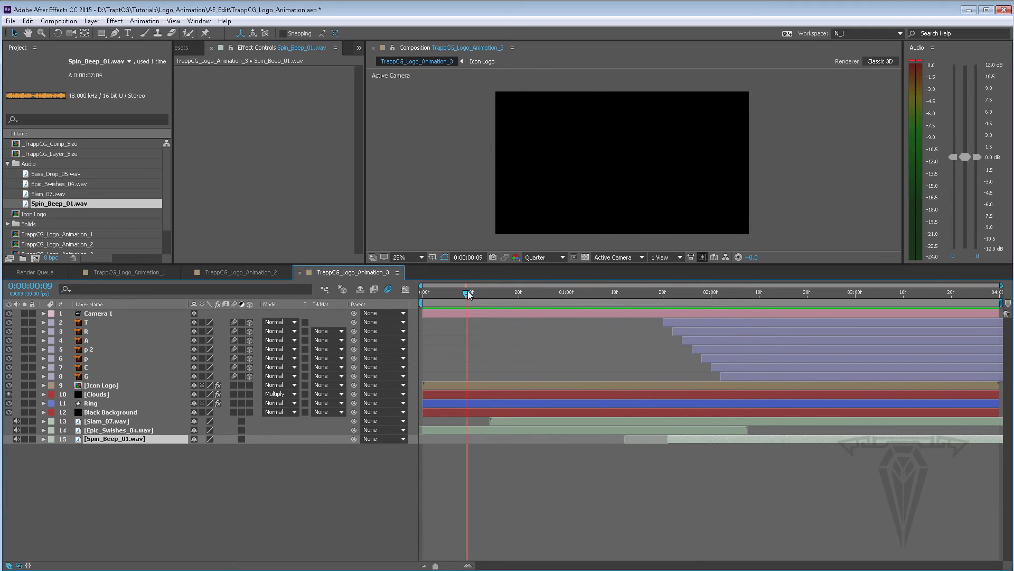
{"action": "left_click", "coordinate": [43, 439]}
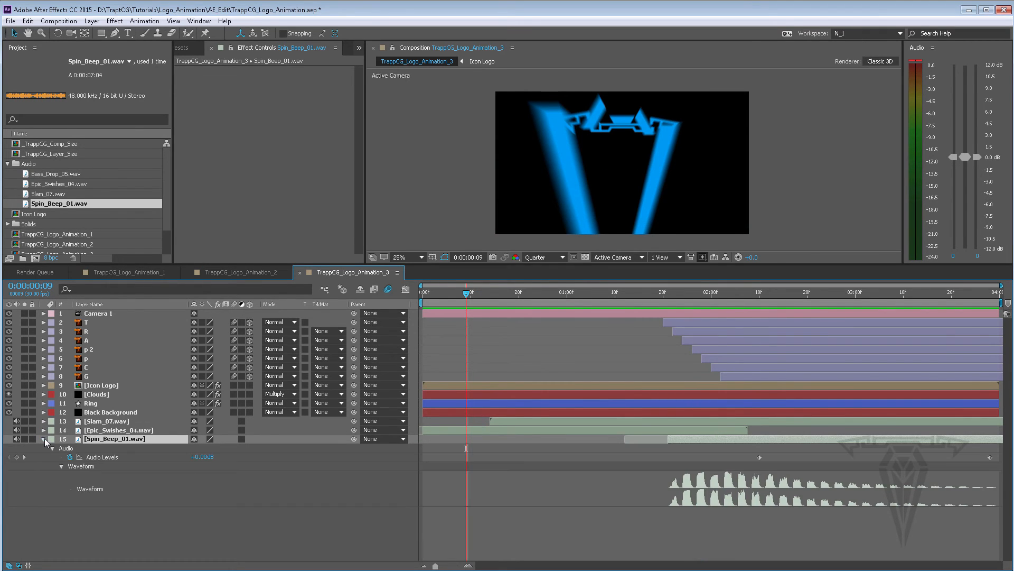
{"action": "left_click", "coordinate": [203, 457]}
{"action": "type", "text": "-6"}
{"action": "key", "text": "Return"}
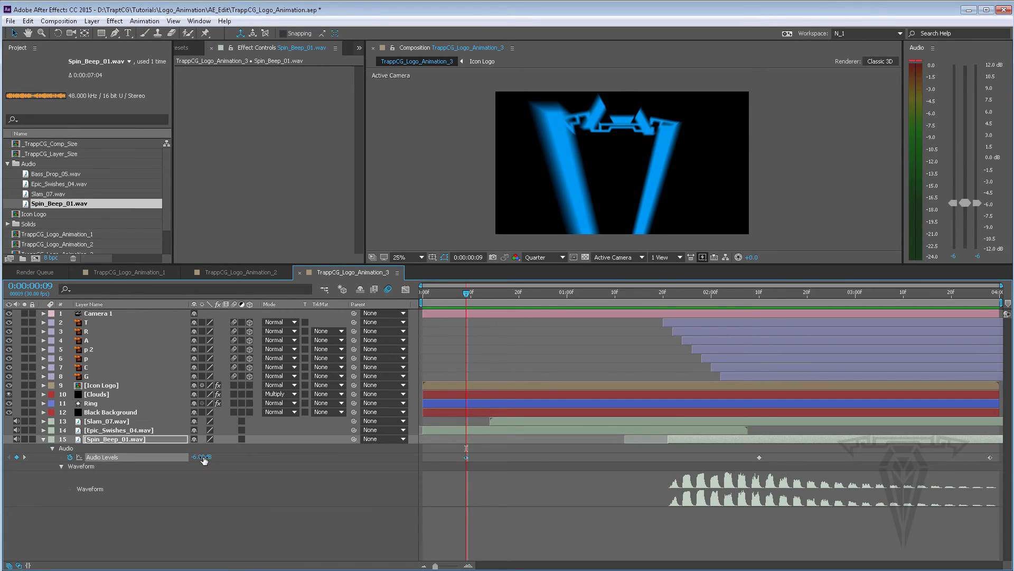
{"action": "key", "text": "ctrl+z"}
Set Spin_Beep_01.wav's Audio Levels keyframe at 0:00:02:10 to -6 dB and preview the result
{"action": "left_click", "coordinate": [759, 292]}
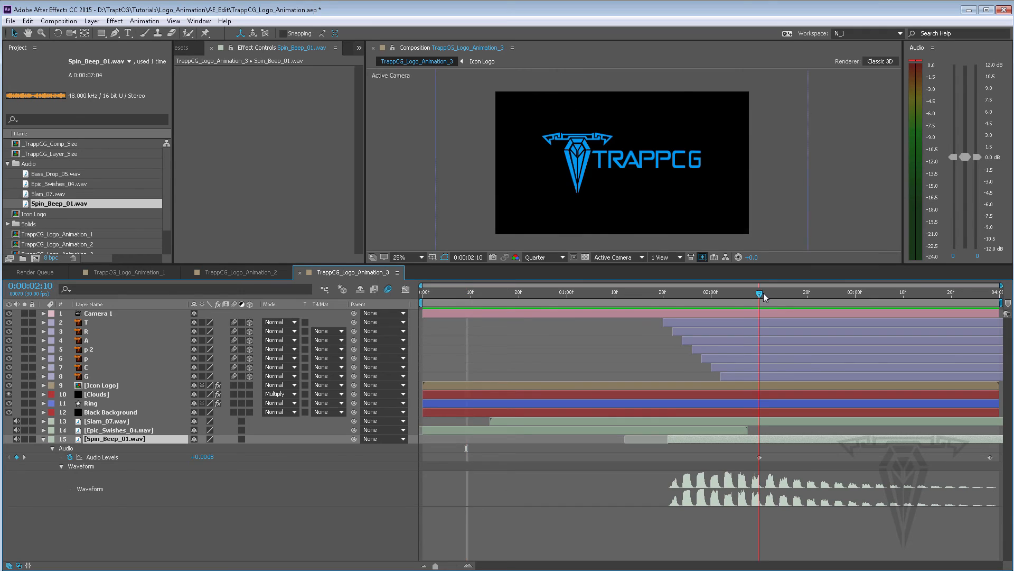
{"action": "left_click", "coordinate": [195, 458]}
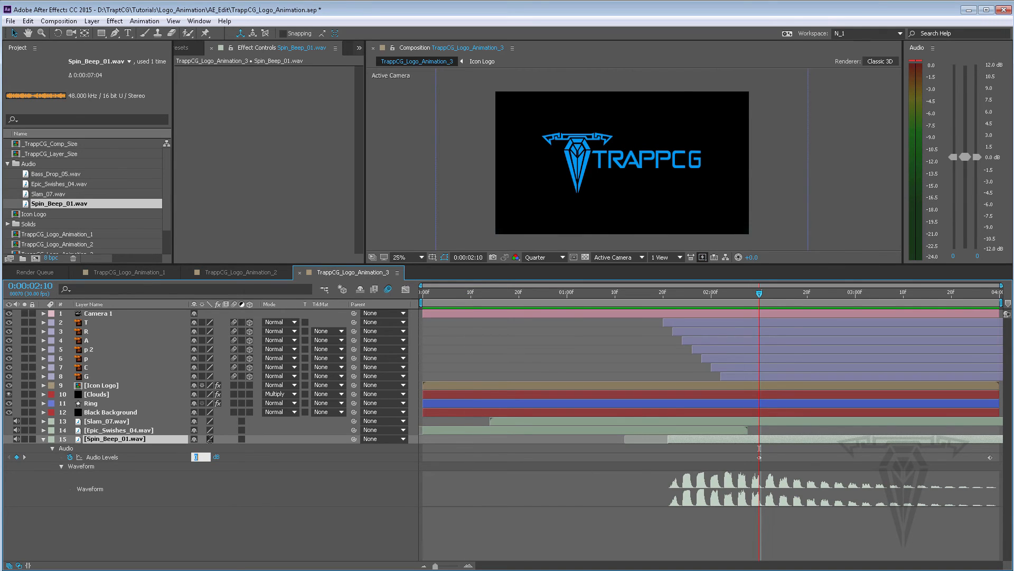
{"action": "type", "text": "-6"}
{"action": "key", "text": "Return"}
{"action": "key", "text": "space"}
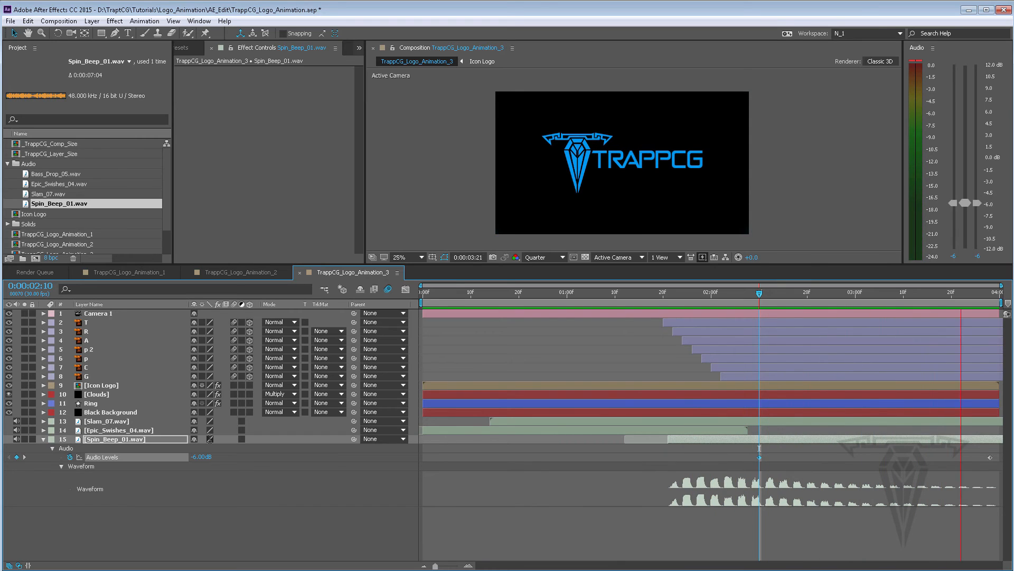
{"action": "key", "text": "space"}
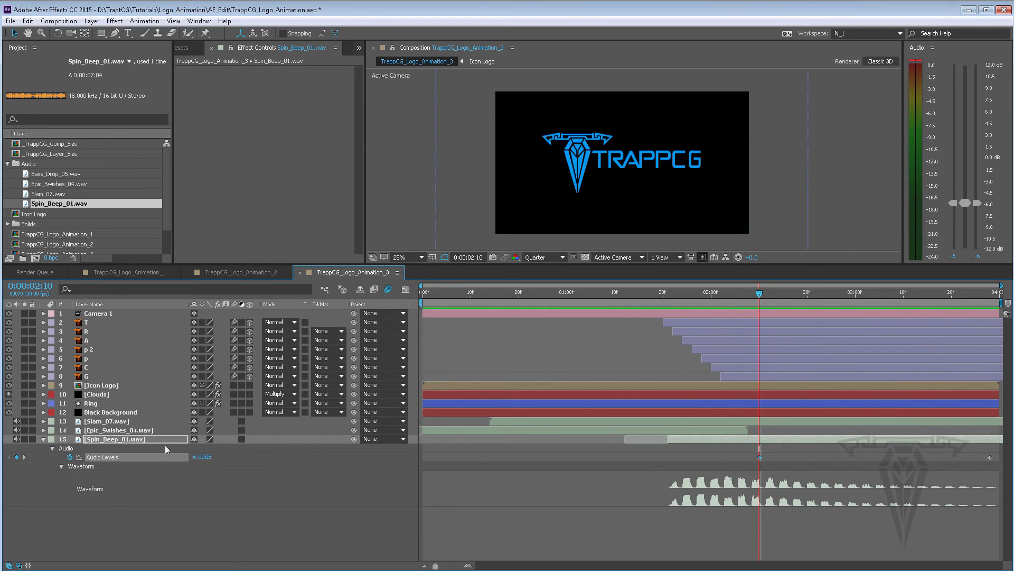
Add the composition to the Render Queue and delete the earlier finished render item
{"action": "left_click", "coordinate": [42, 439]}
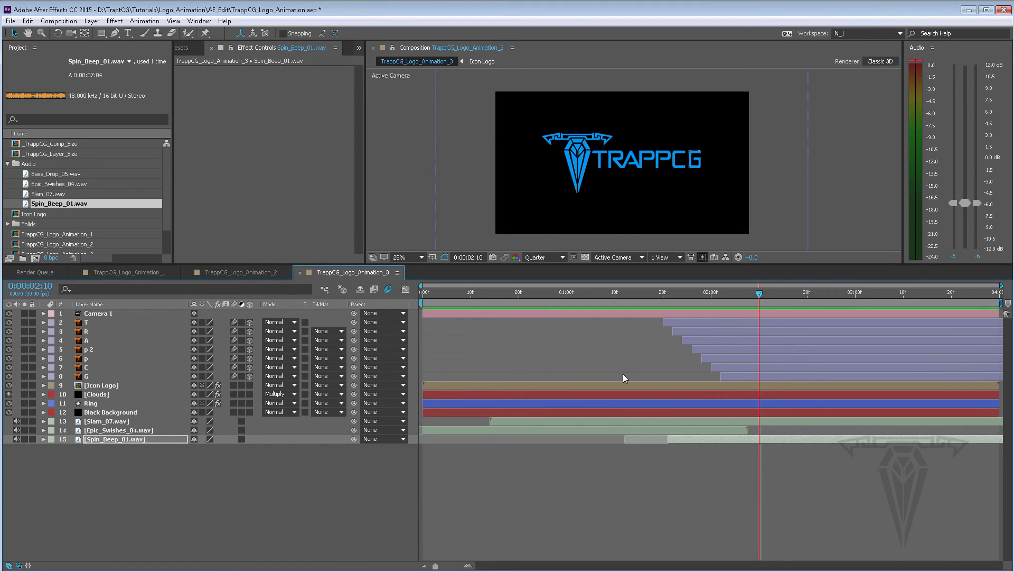
{"action": "left_click", "coordinate": [64, 21]}
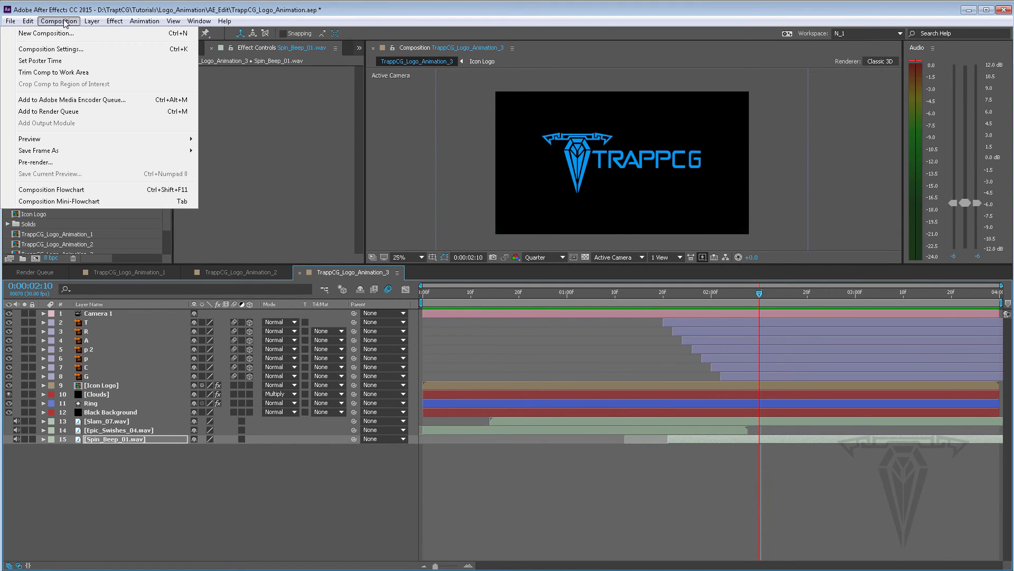
{"action": "left_click", "coordinate": [69, 111]}
{"action": "left_click", "coordinate": [74, 327]}
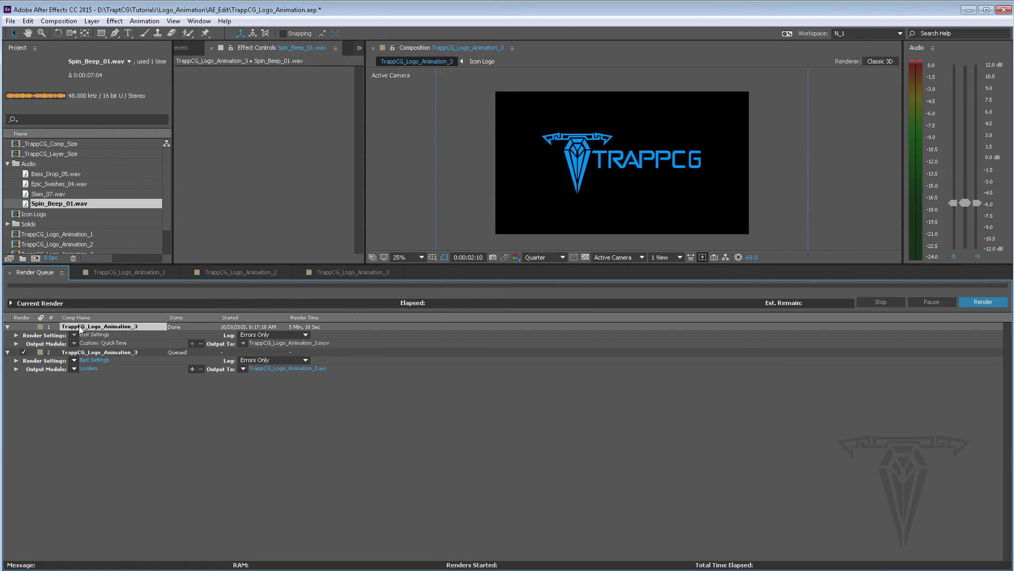
{"action": "key", "text": "Delete"}
Change the render item's output module format to QuickTime
{"action": "left_click", "coordinate": [87, 344]}
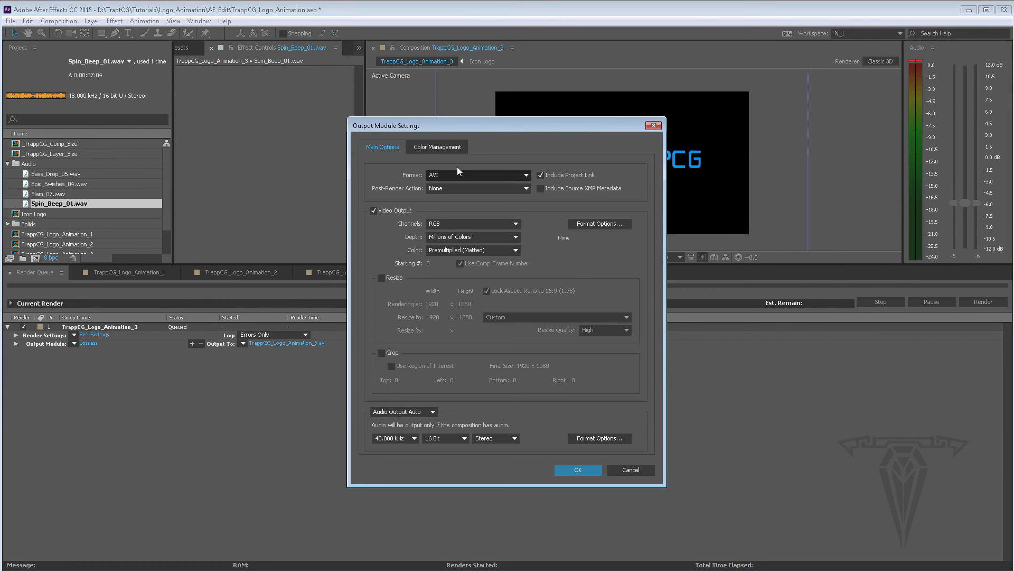
{"action": "left_click", "coordinate": [459, 174]}
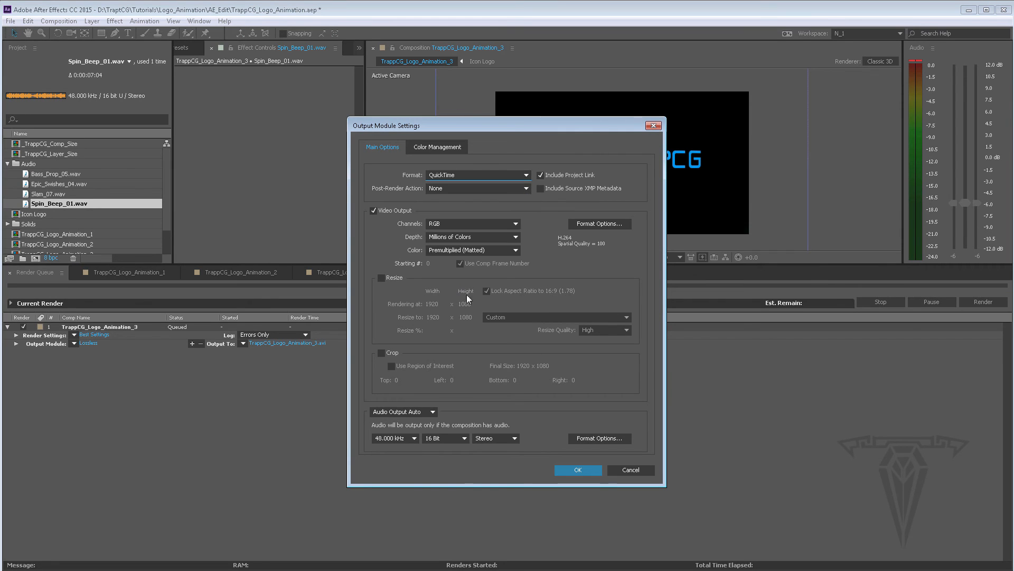
{"action": "left_click", "coordinate": [460, 304]}
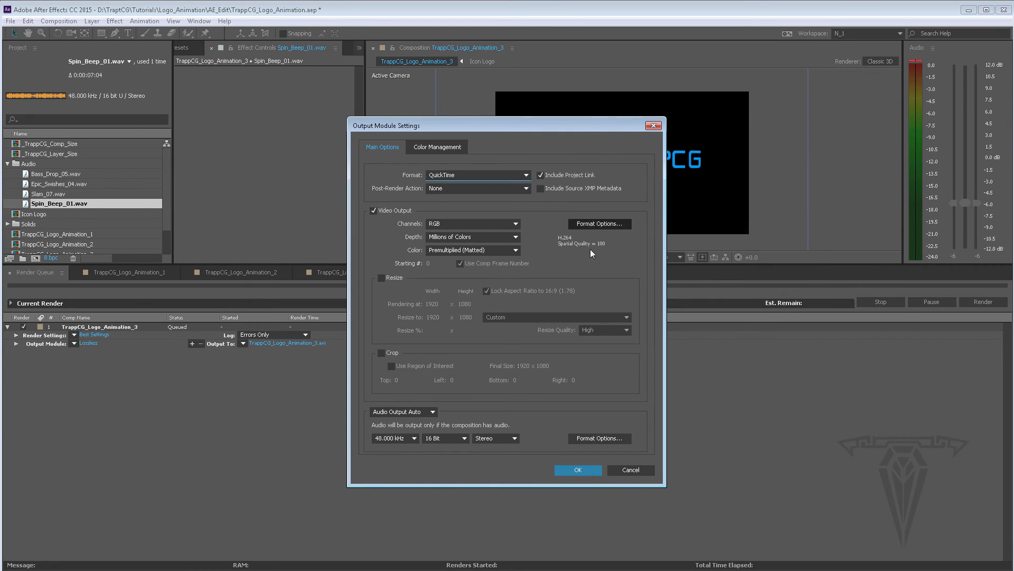
{"action": "left_click", "coordinate": [578, 470]}
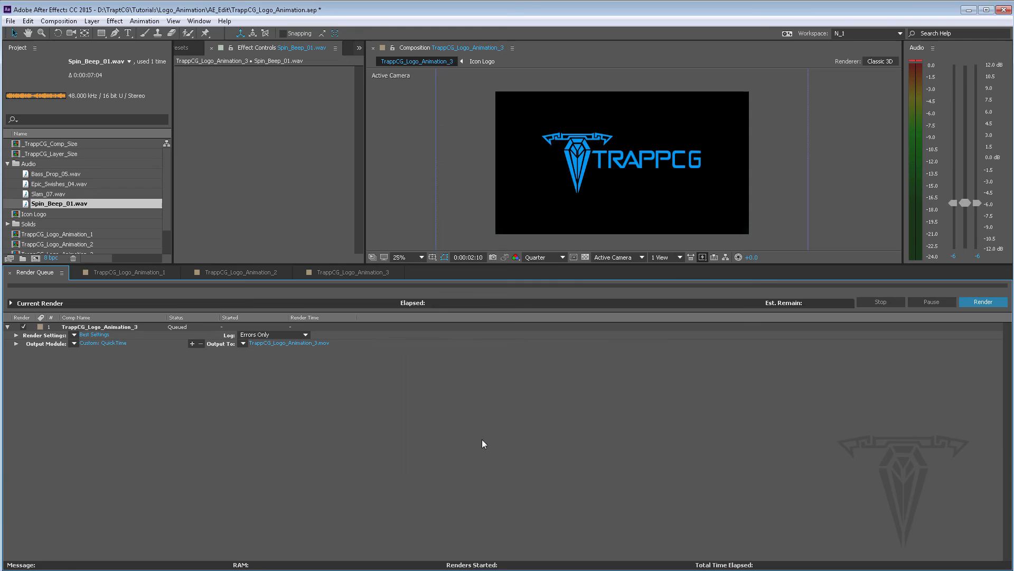
Set the output file to TrappCG_Logo_Animation_3.mov in _Final_Renders, replacing the existing file, and start the render
{"action": "left_click", "coordinate": [282, 345]}
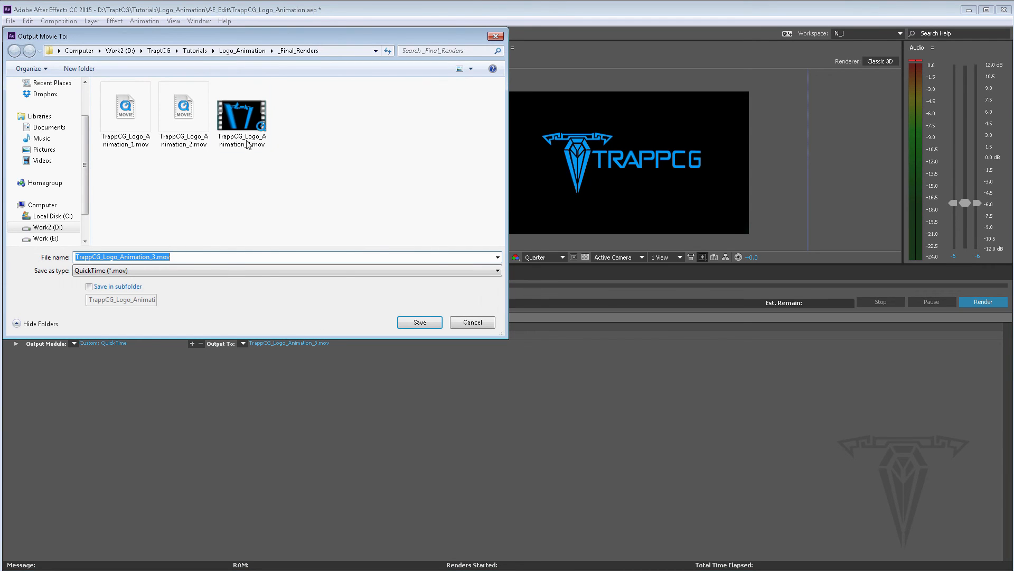
{"action": "left_click", "coordinate": [246, 144]}
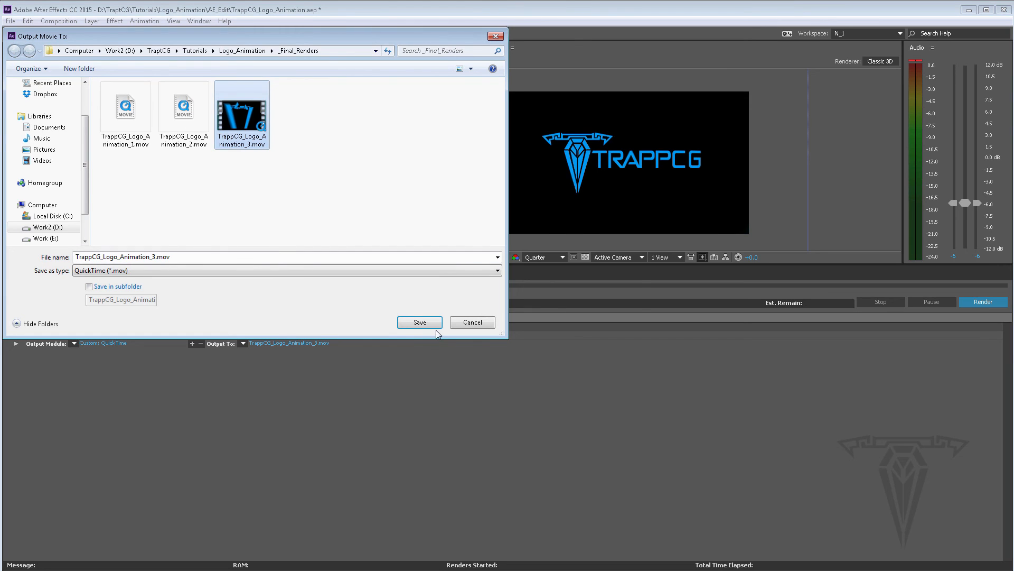
{"action": "left_click", "coordinate": [420, 322]}
{"action": "left_click", "coordinate": [561, 328]}
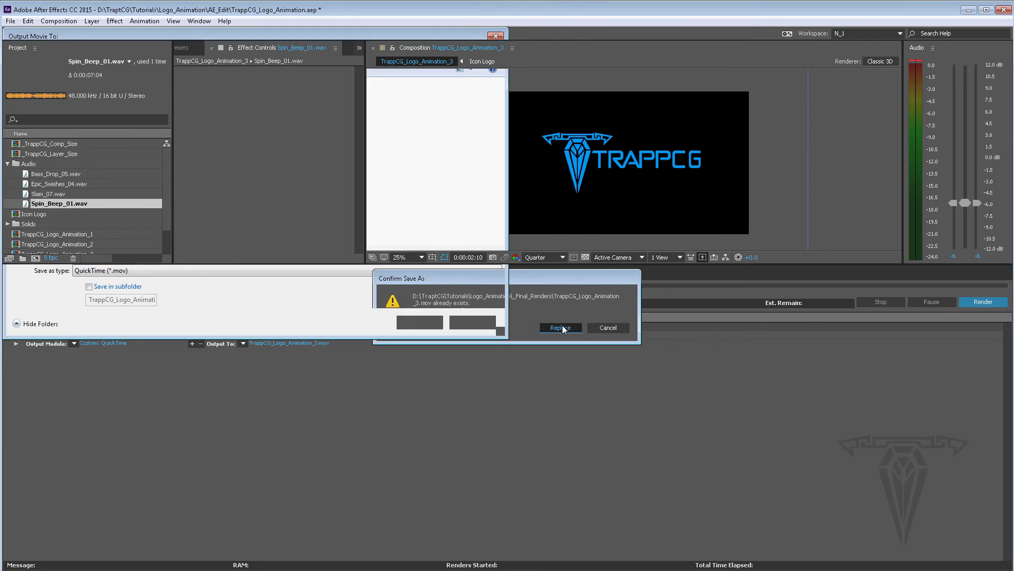
{"action": "left_click", "coordinate": [984, 302]}
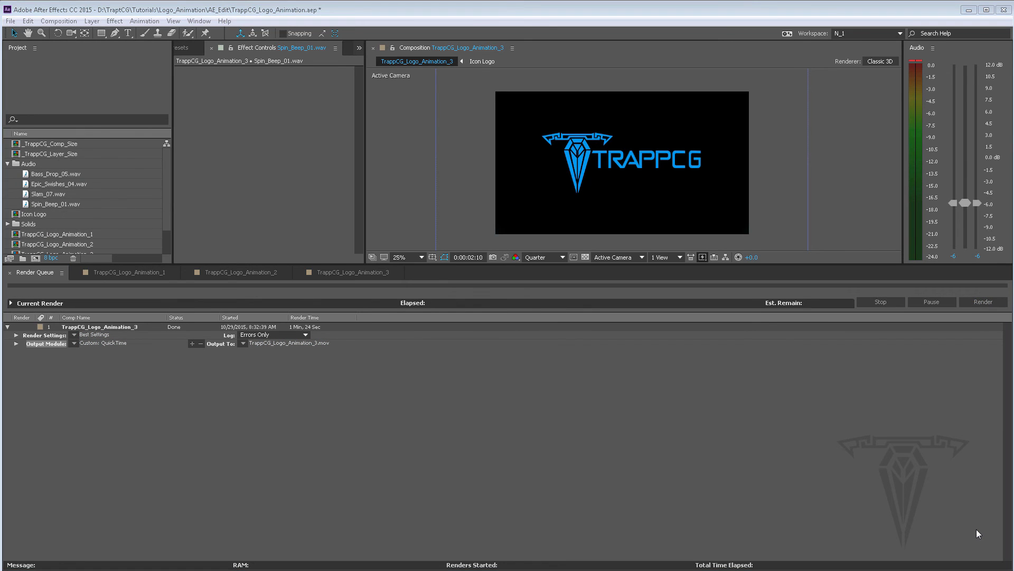
Minimize After Effects and play the rendered TrappCG_Logo_Animation_3.mov from the _Final_Renders folder
{"action": "left_click", "coordinate": [969, 10]}
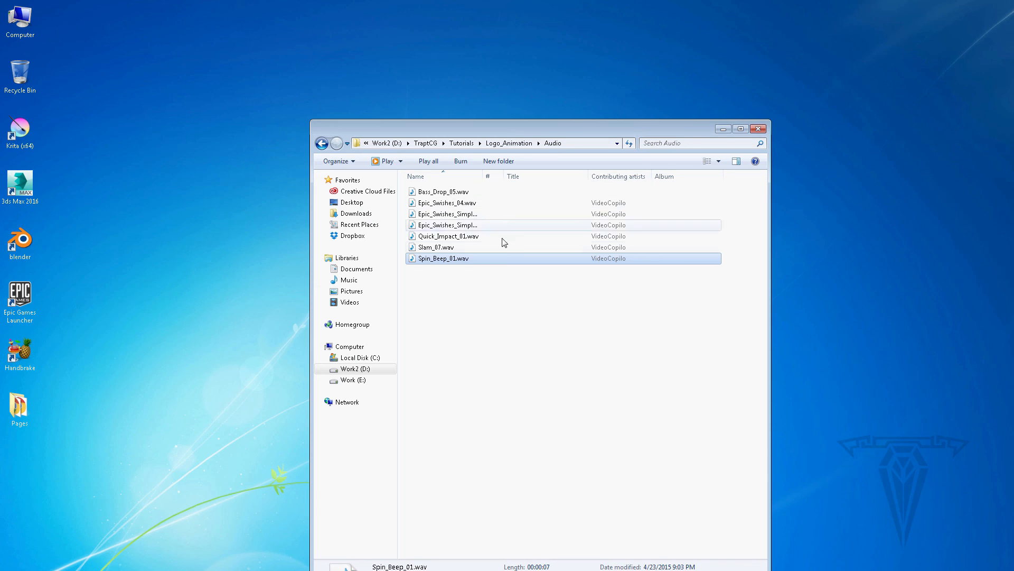
{"action": "left_click", "coordinate": [506, 144]}
{"action": "double_click", "coordinate": [440, 191]}
{"action": "double_click", "coordinate": [574, 221]}
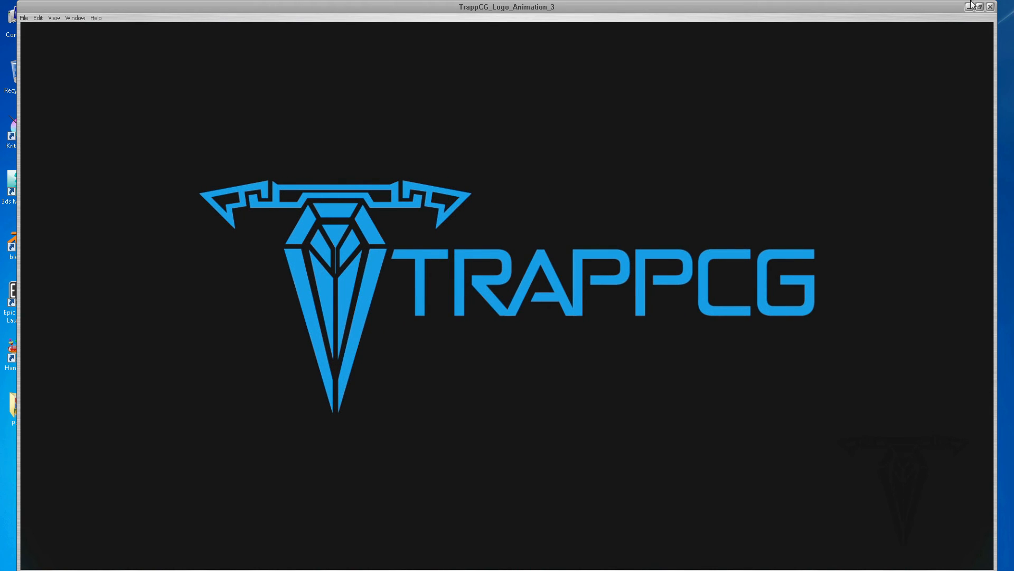
{"action": "left_click", "coordinate": [990, 7]}
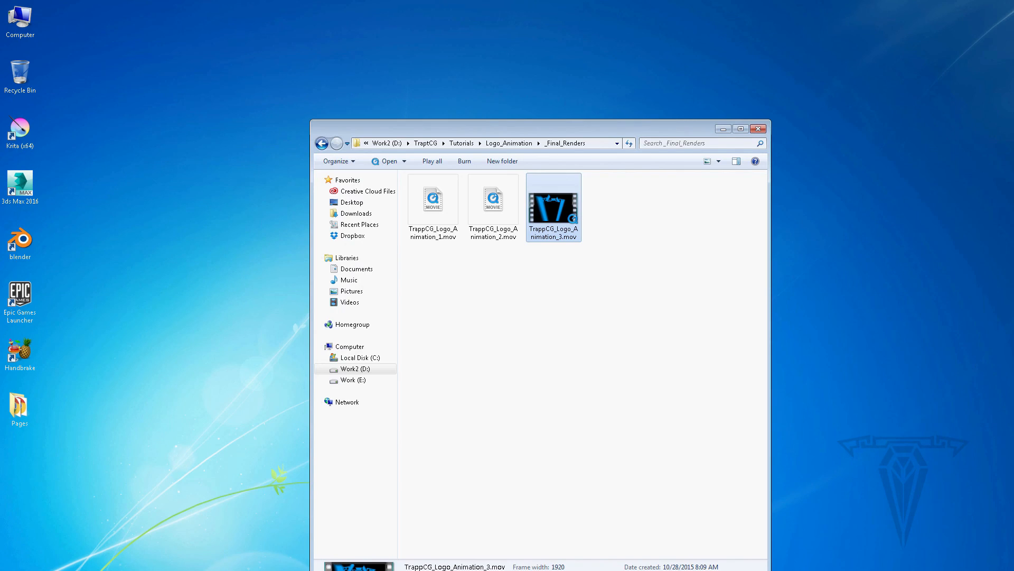
Return to After Effects and open the TrappCG_Logo_Animation_1 and TrappCG_Logo_Animation_3 composition timelines
{"action": "key", "text": "alt+Tab"}
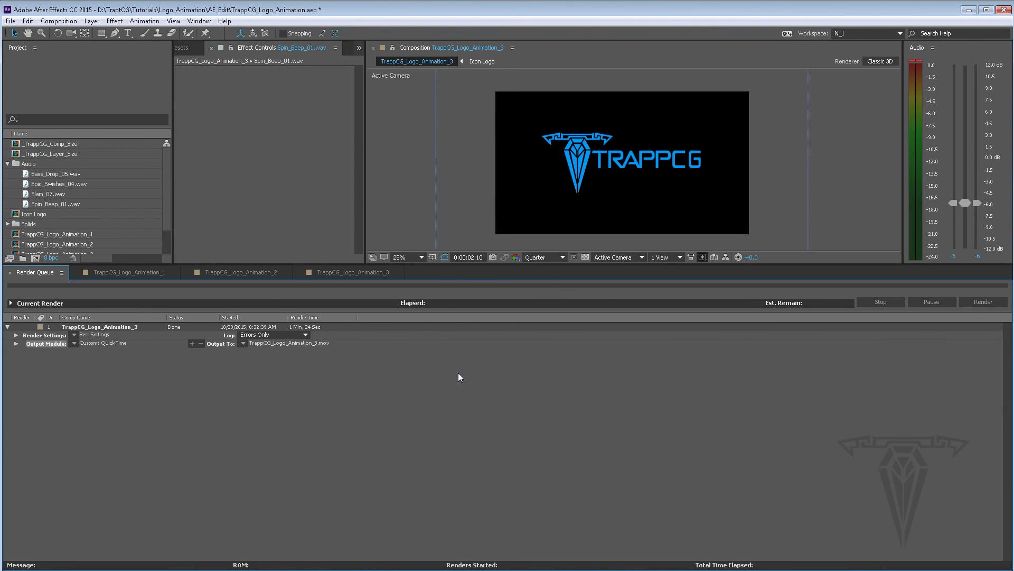
{"action": "left_click", "coordinate": [136, 273]}
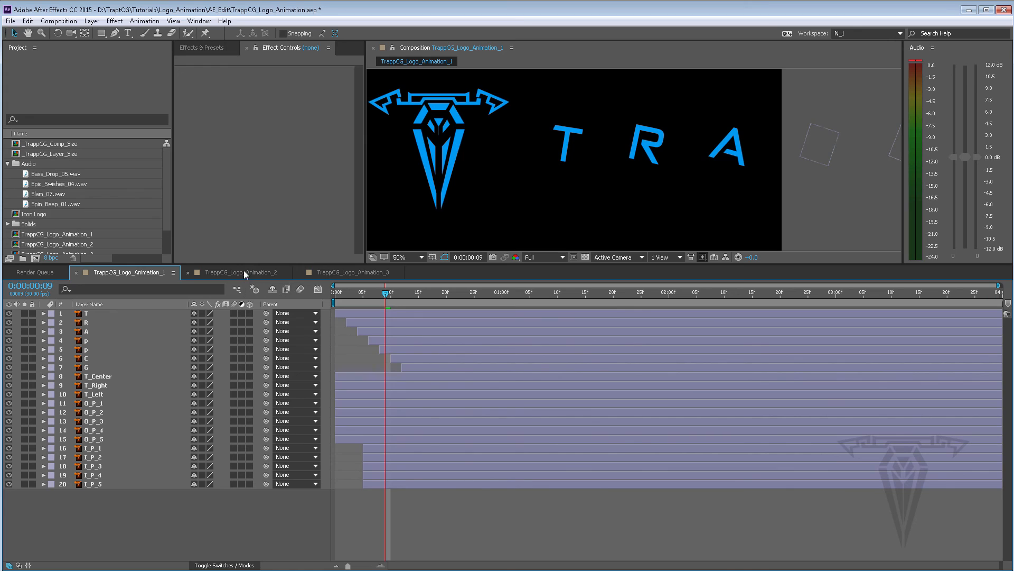
{"action": "left_click", "coordinate": [342, 270]}
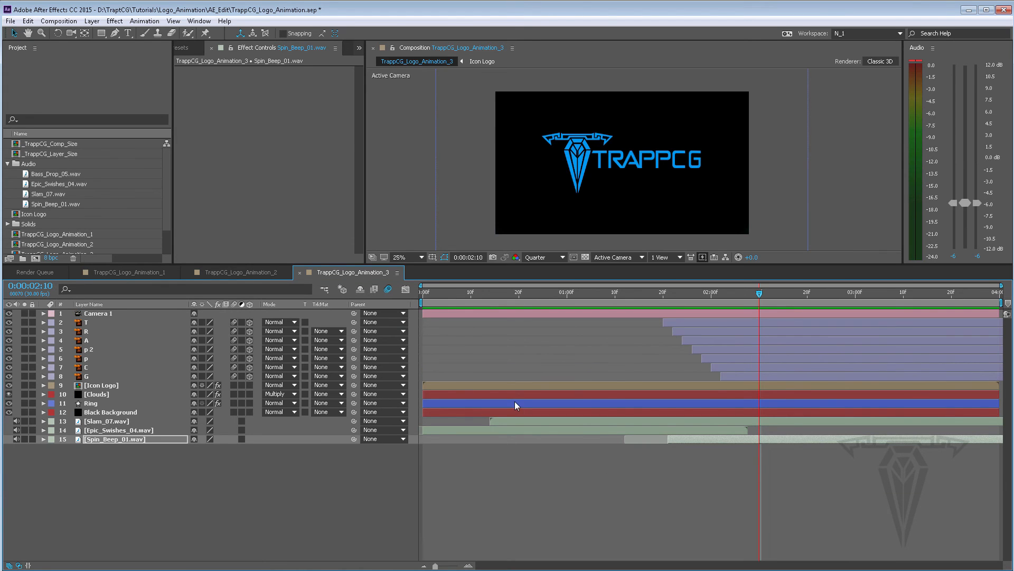
{"action": "left_click", "coordinate": [739, 385]}
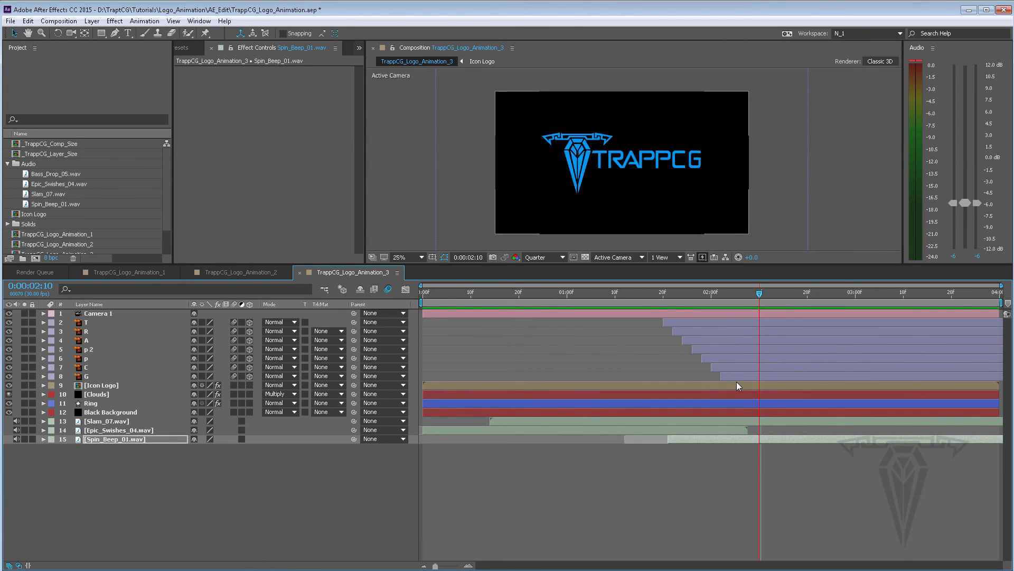